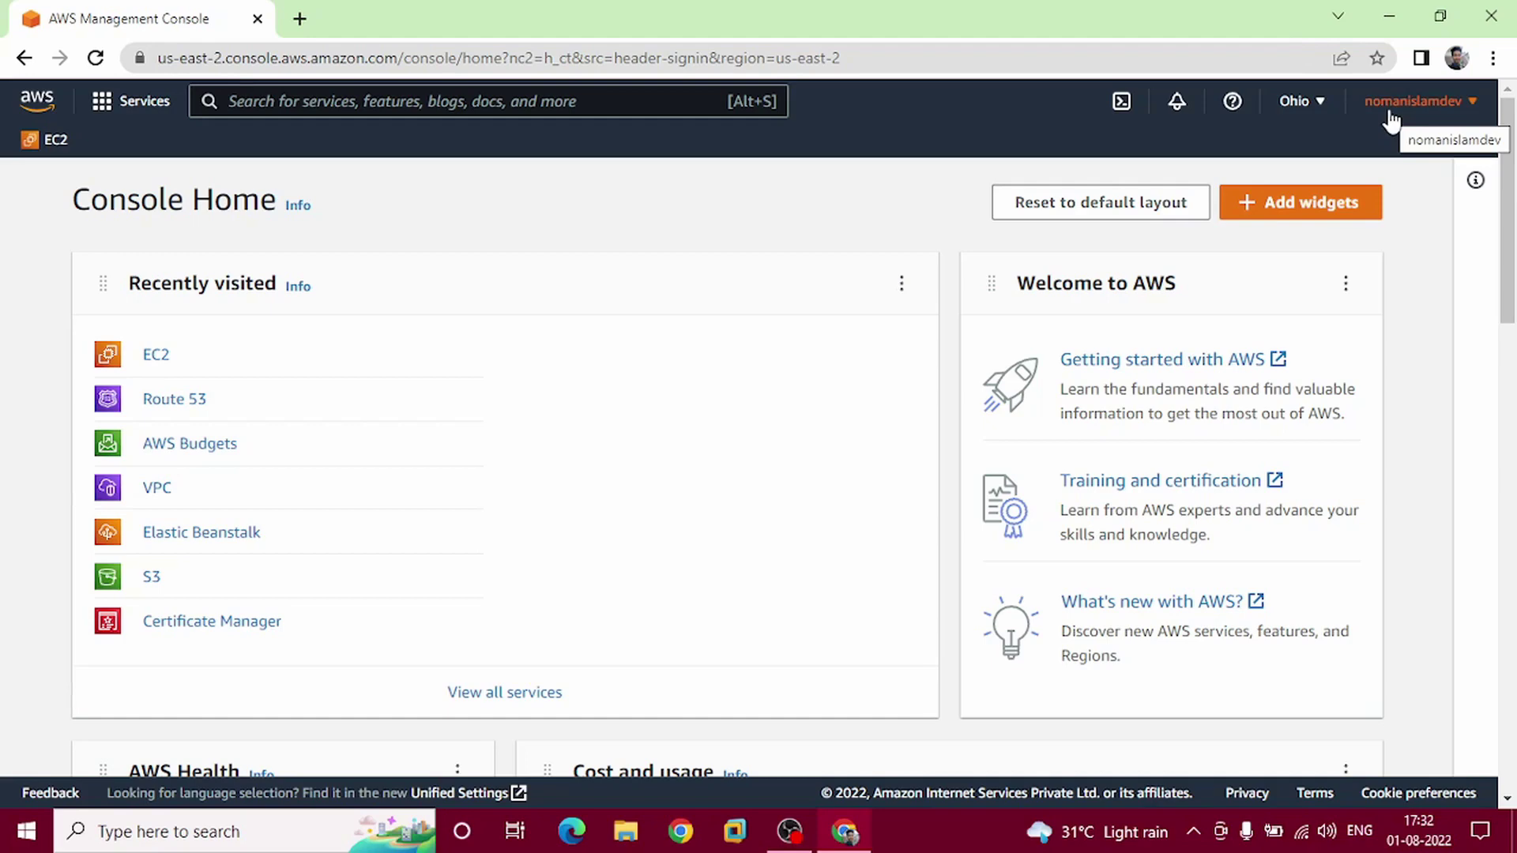
Go from EC2 to the Instances list in the Ohio region, which has no instances yet.
{"action": "left_click", "coordinate": [157, 364]}
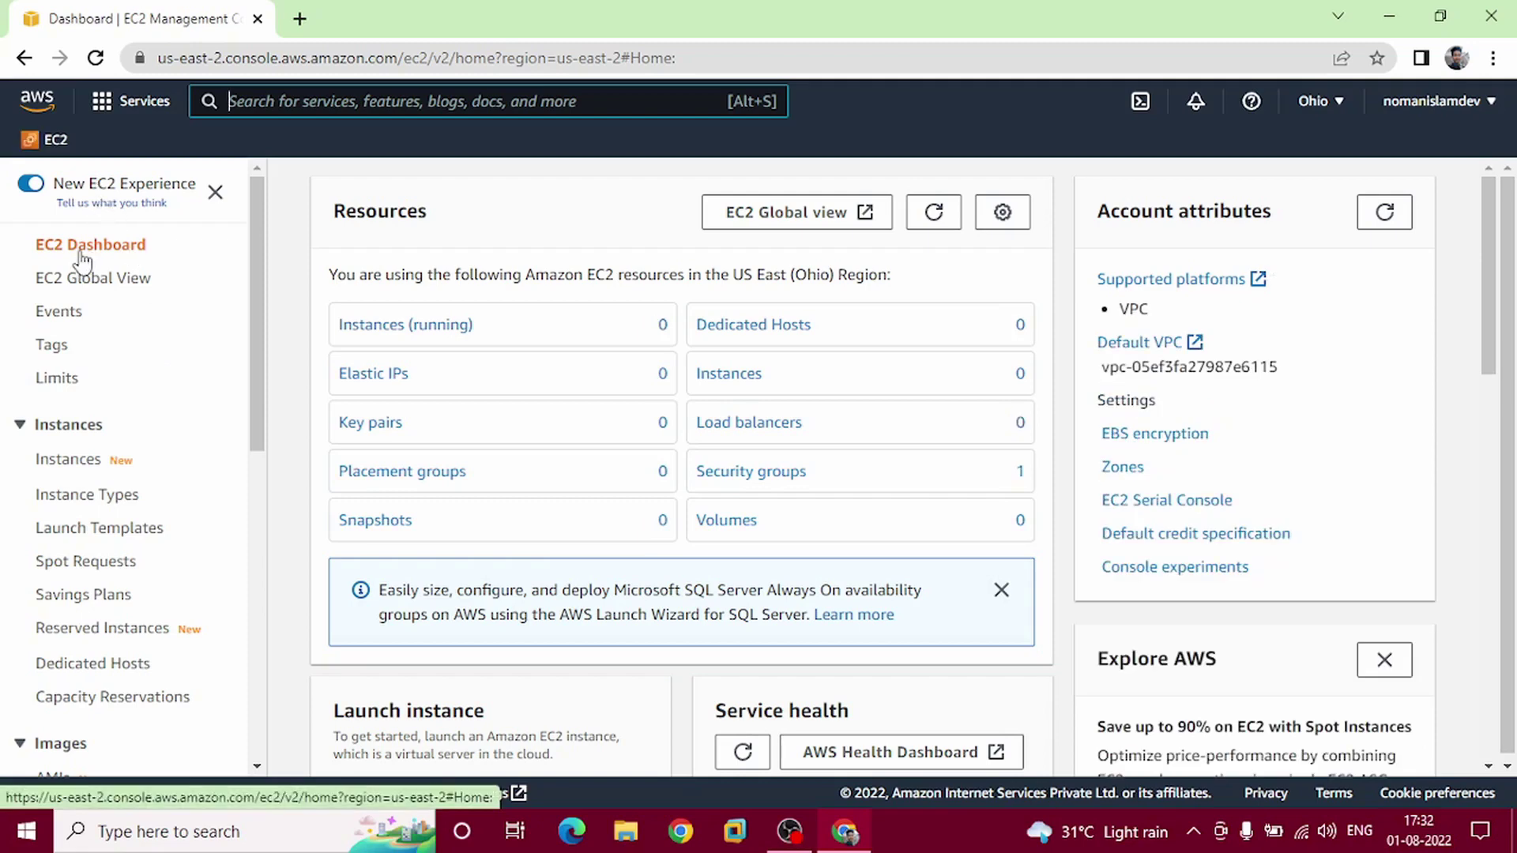
{"action": "left_click", "coordinate": [68, 460]}
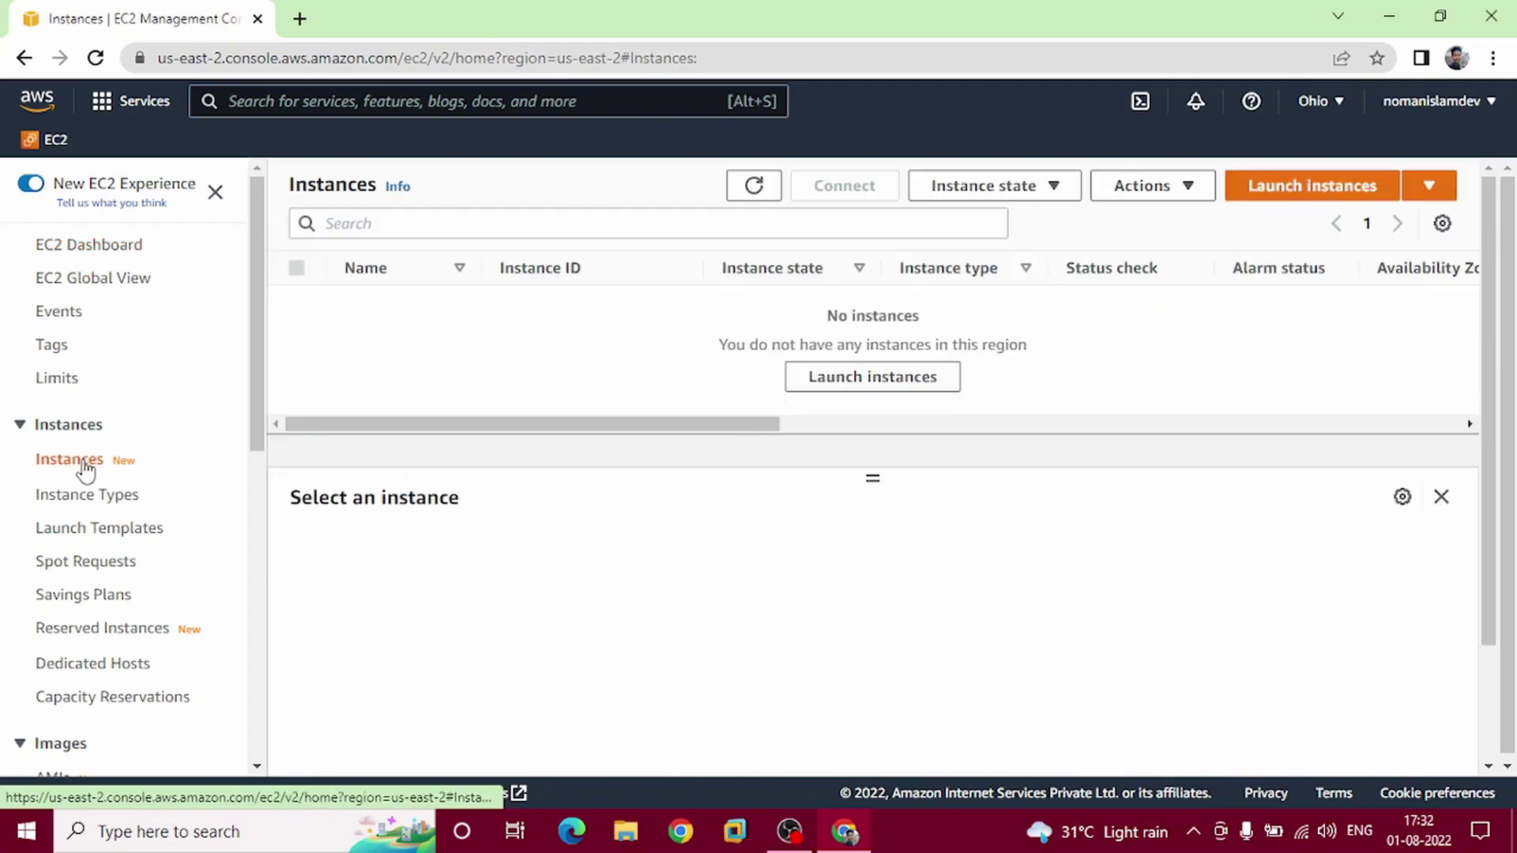
Start a new instance launch and select the Ubuntu Server 20.04 LTS AMI.
{"action": "left_click", "coordinate": [1292, 207]}
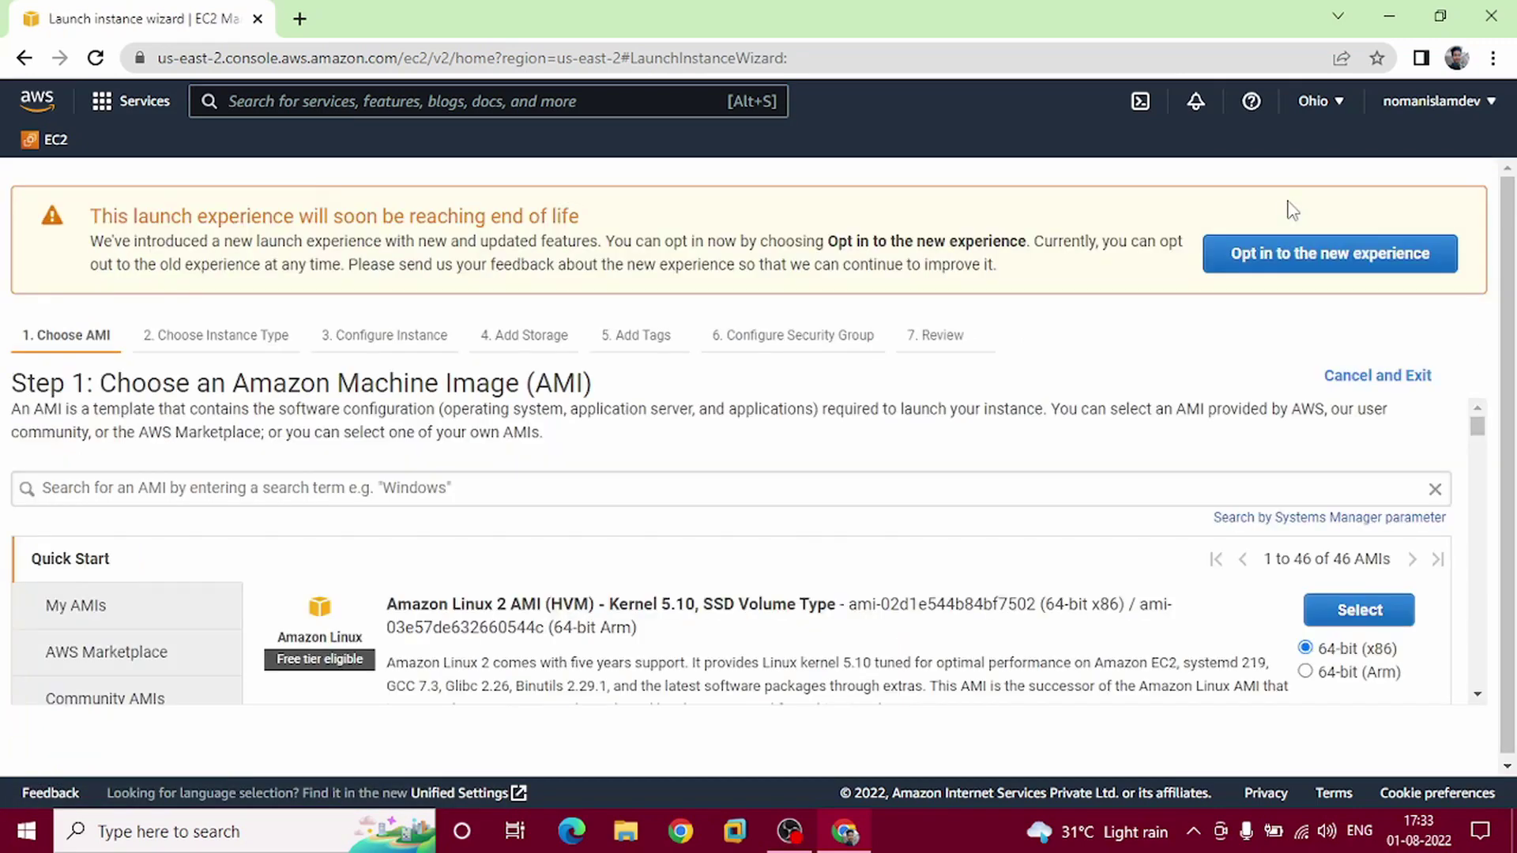
{"action": "scroll", "coordinate": [913, 664], "scroll_direction": "down", "scroll_amount": 4}
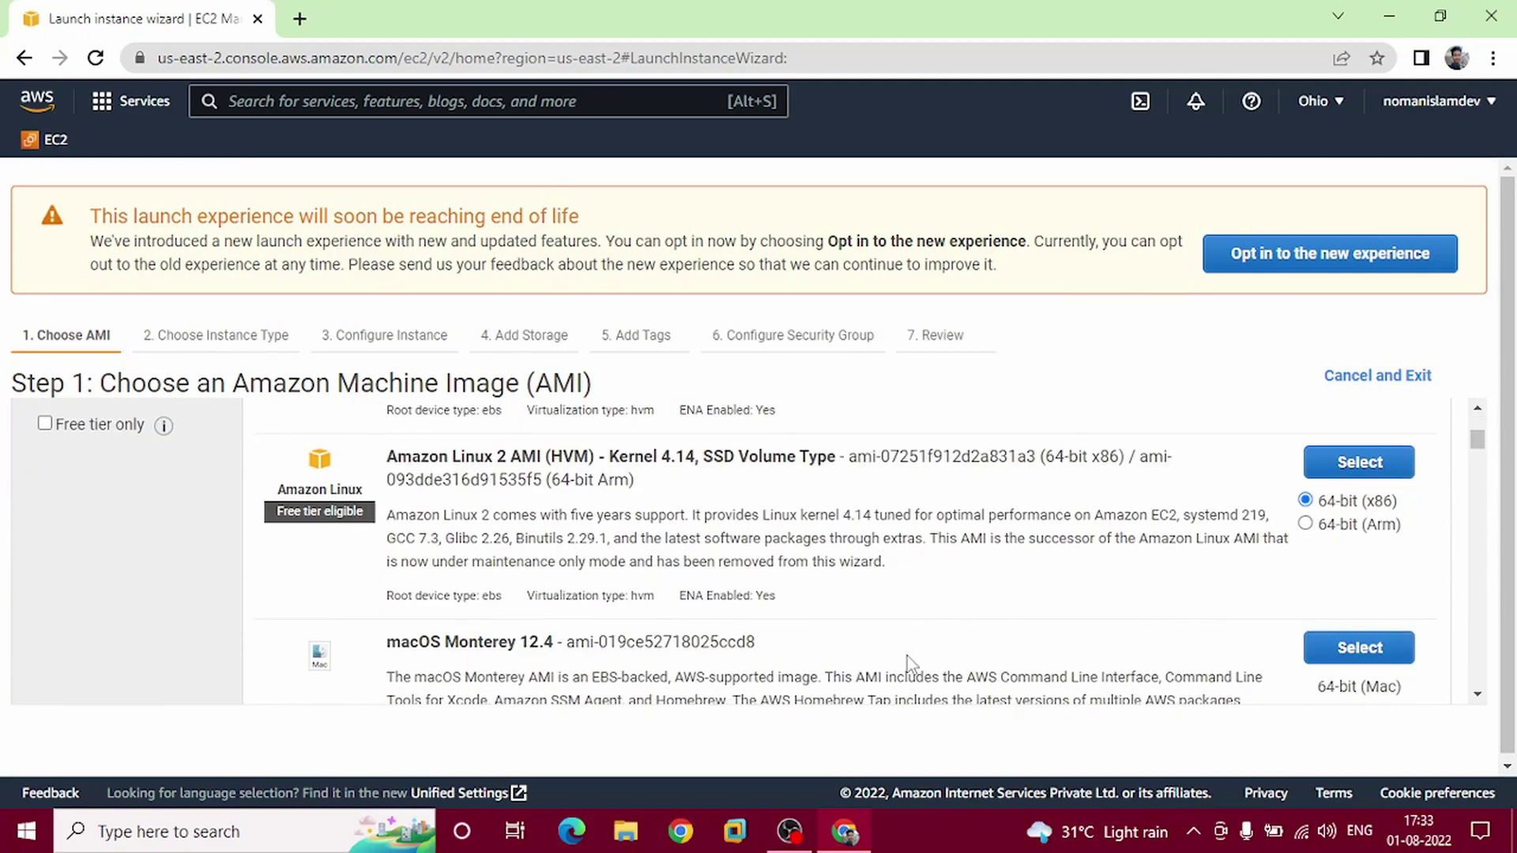
{"action": "scroll", "coordinate": [908, 656], "scroll_direction": "down", "scroll_amount": 10}
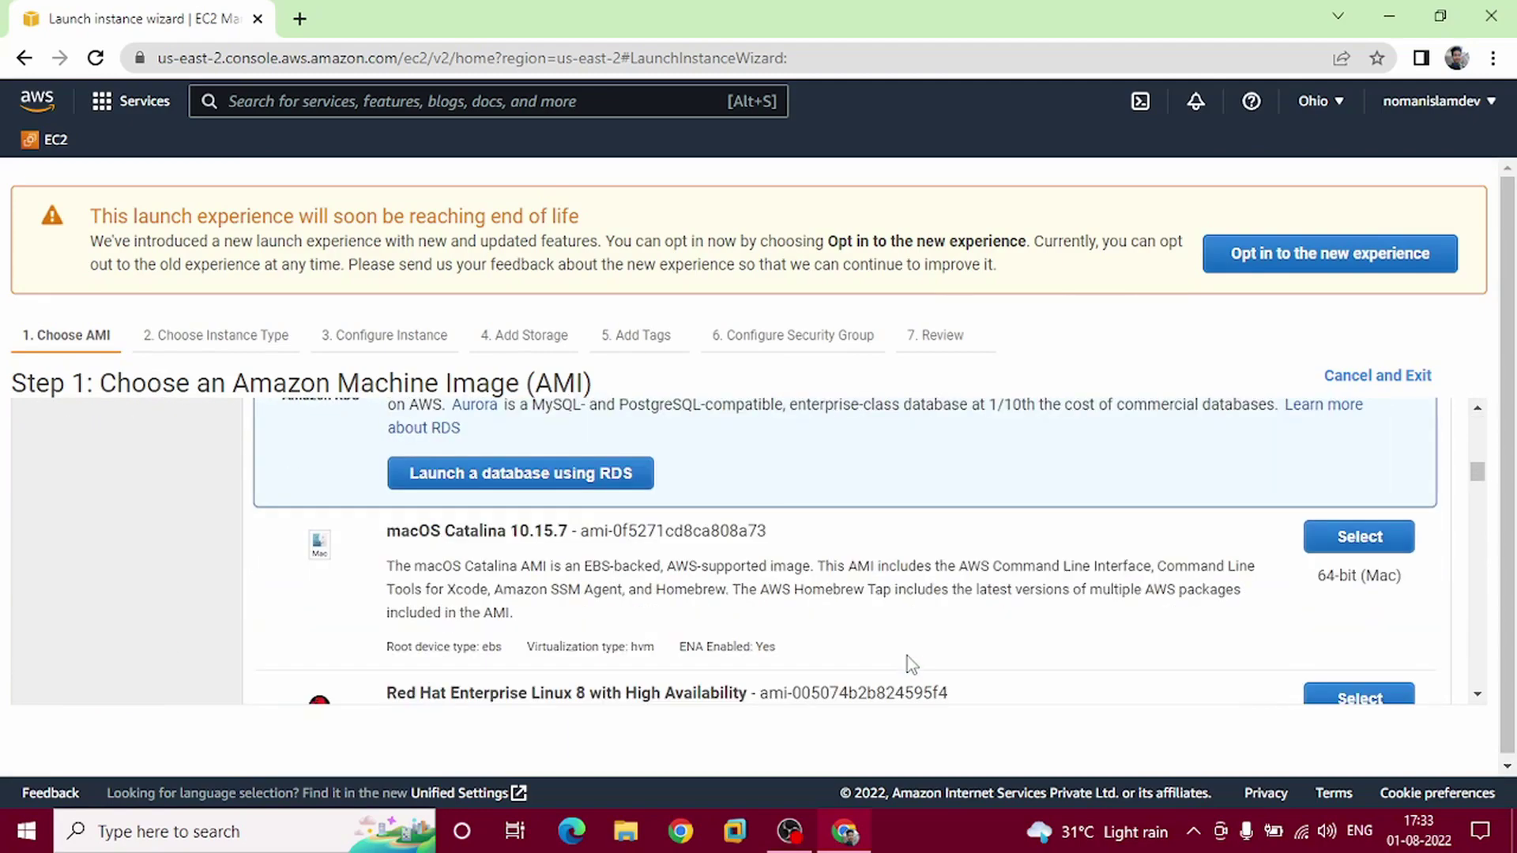
{"action": "scroll", "coordinate": [908, 656], "scroll_direction": "down", "scroll_amount": 6}
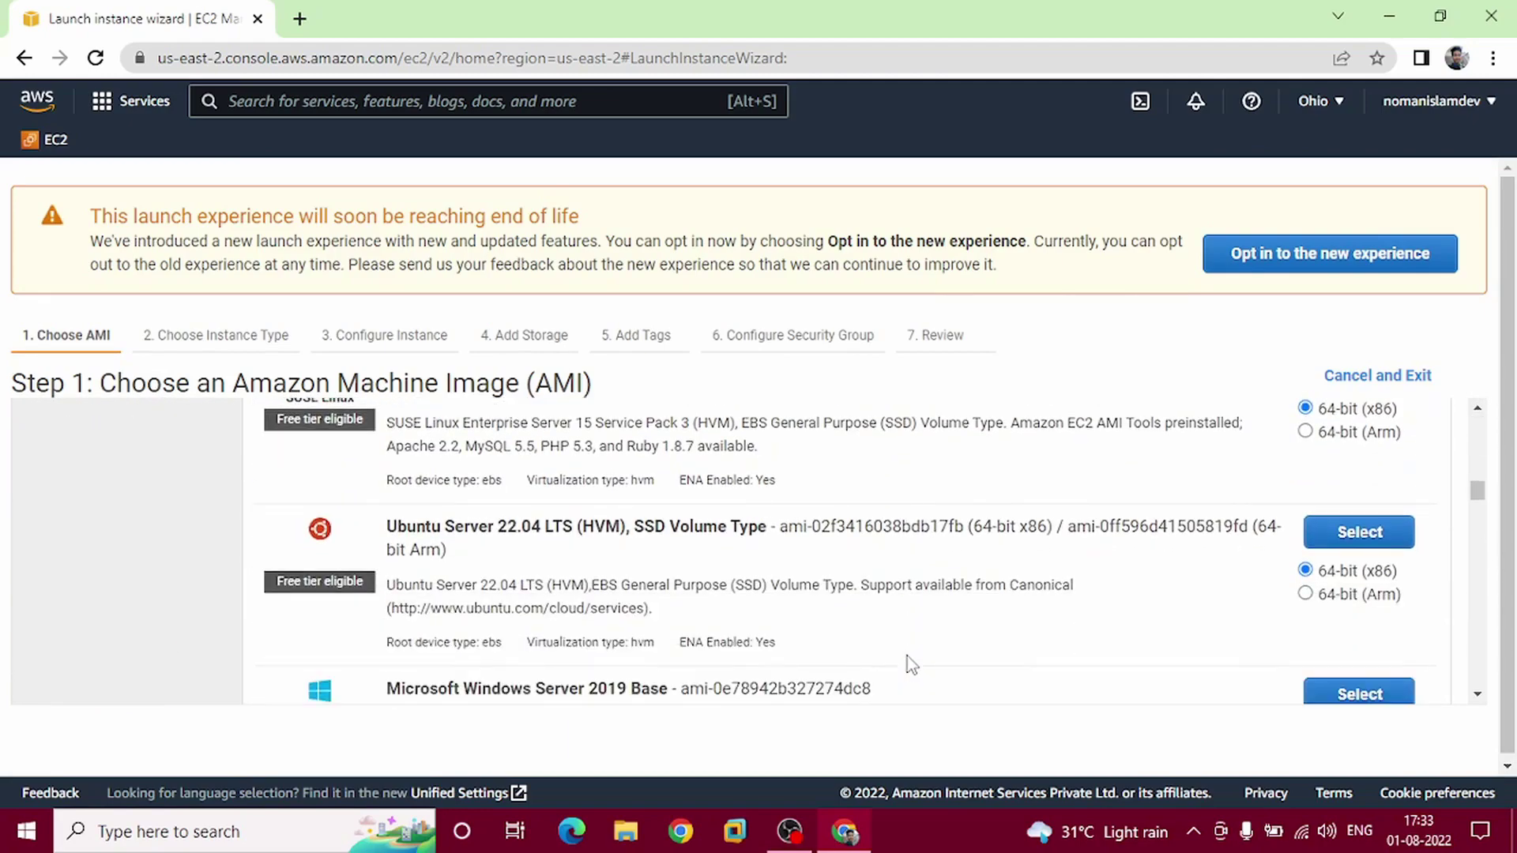
{"action": "scroll", "coordinate": [909, 663], "scroll_direction": "down", "scroll_amount": 8}
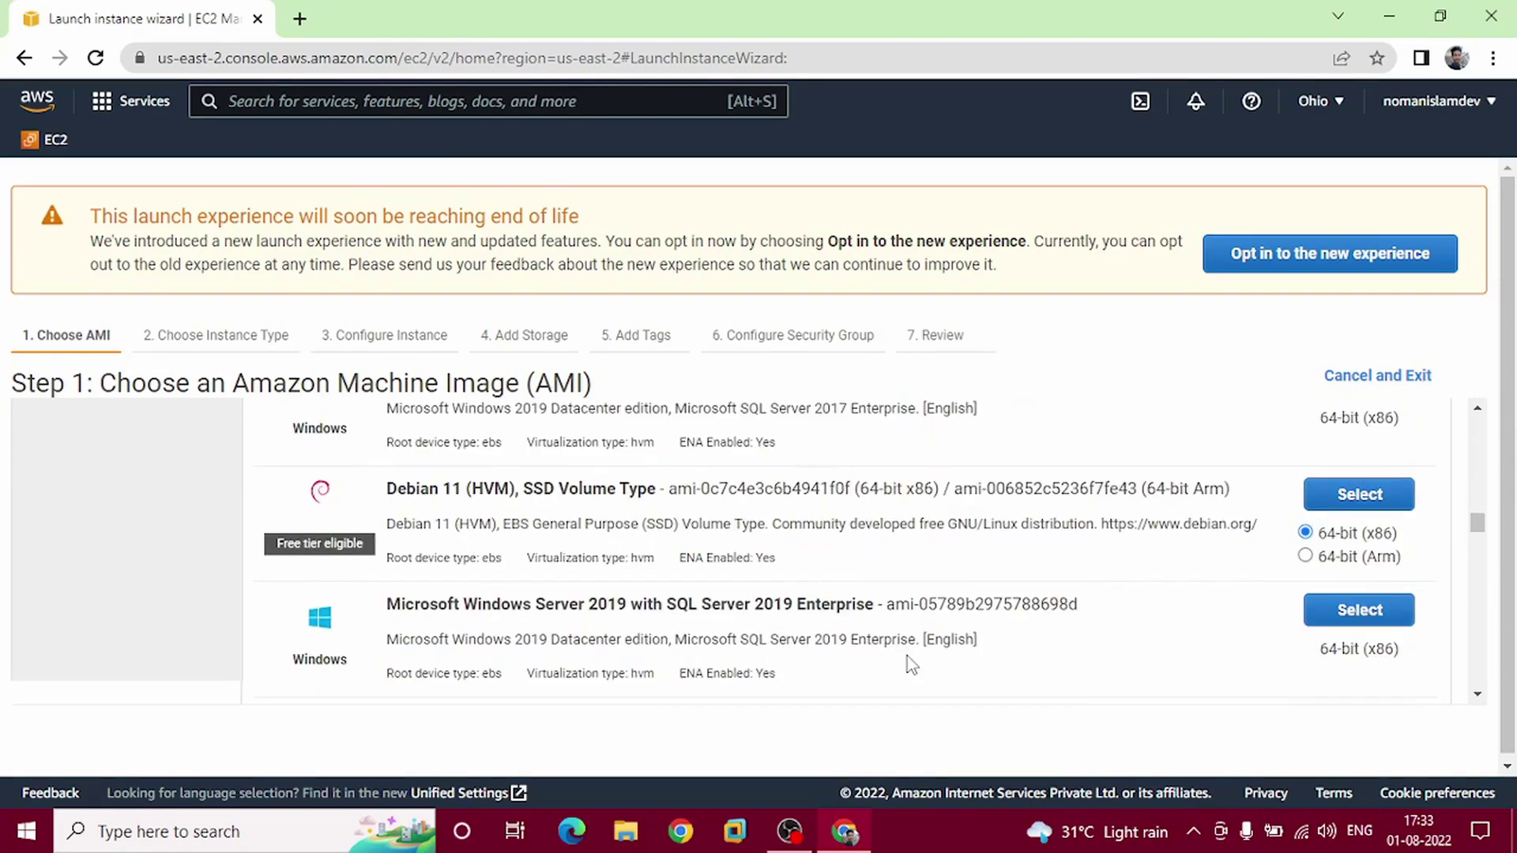
{"action": "scroll", "coordinate": [911, 664], "scroll_direction": "down", "scroll_amount": 8}
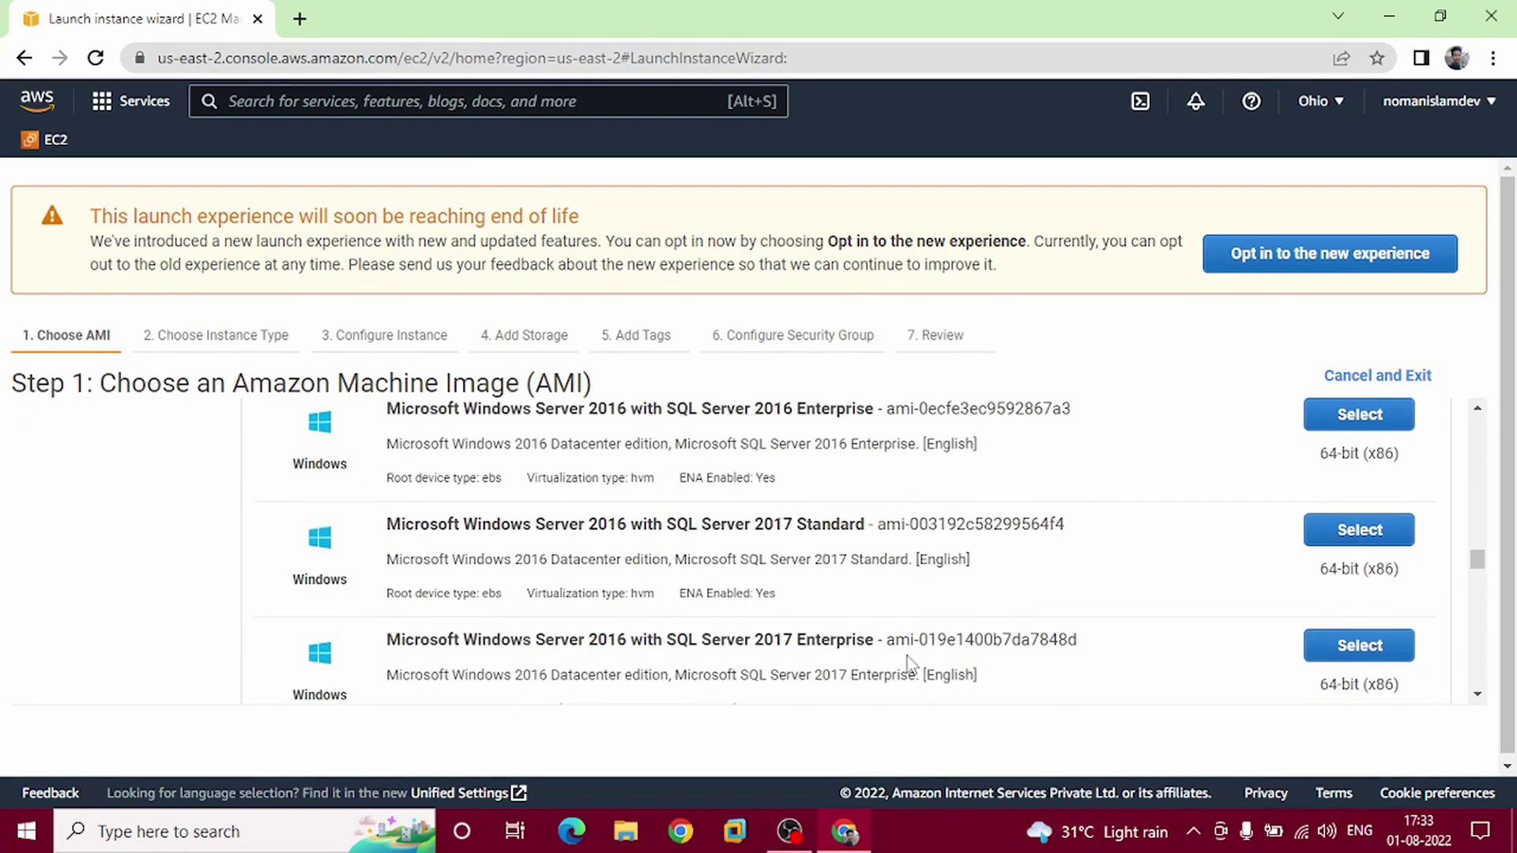
{"action": "scroll", "coordinate": [909, 663], "scroll_direction": "down", "scroll_amount": 7}
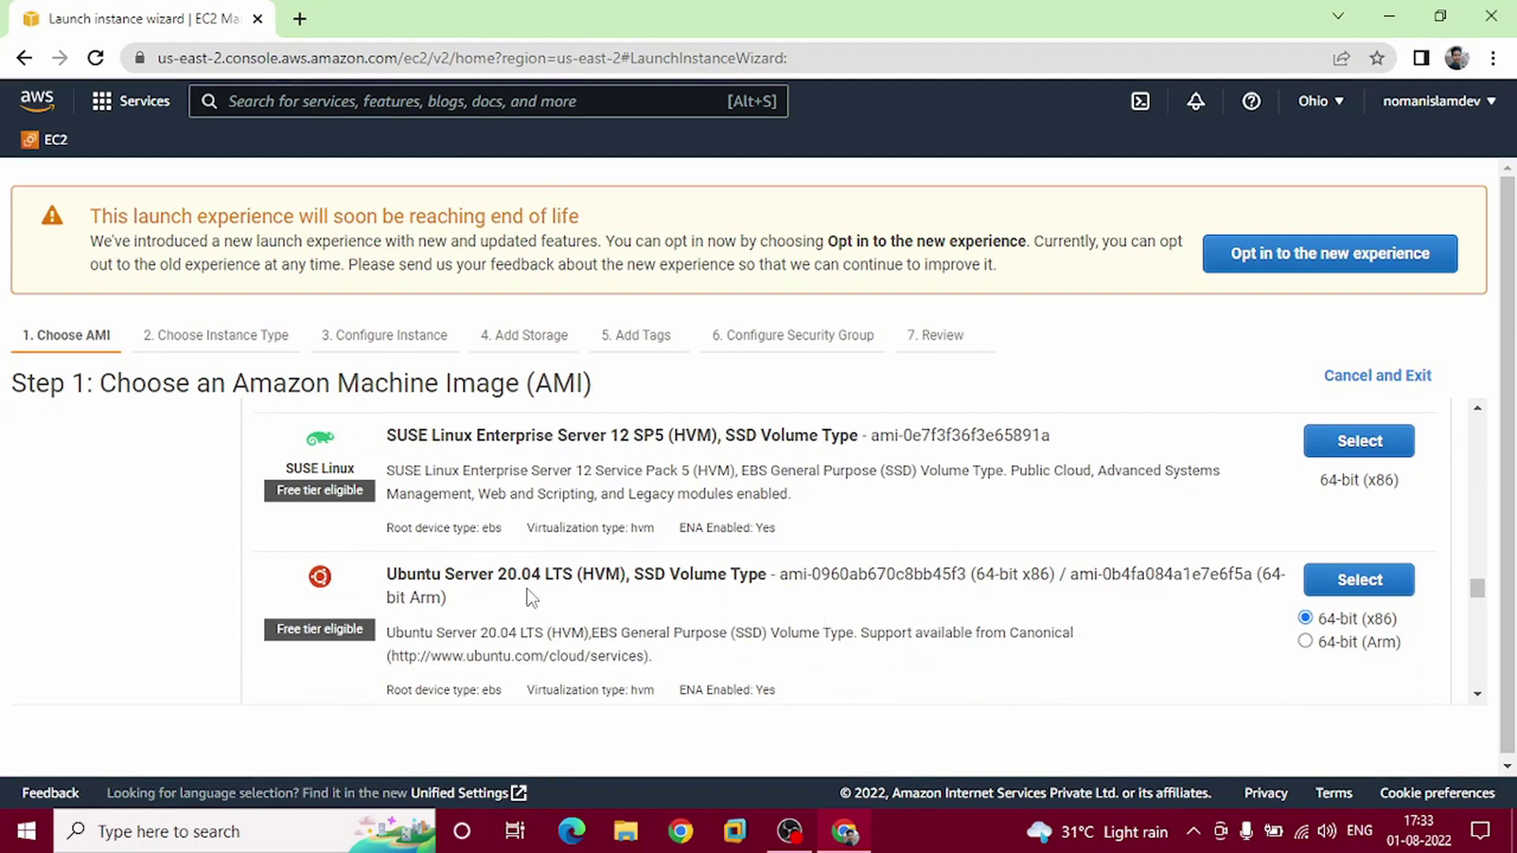
{"action": "left_click", "coordinate": [1341, 588]}
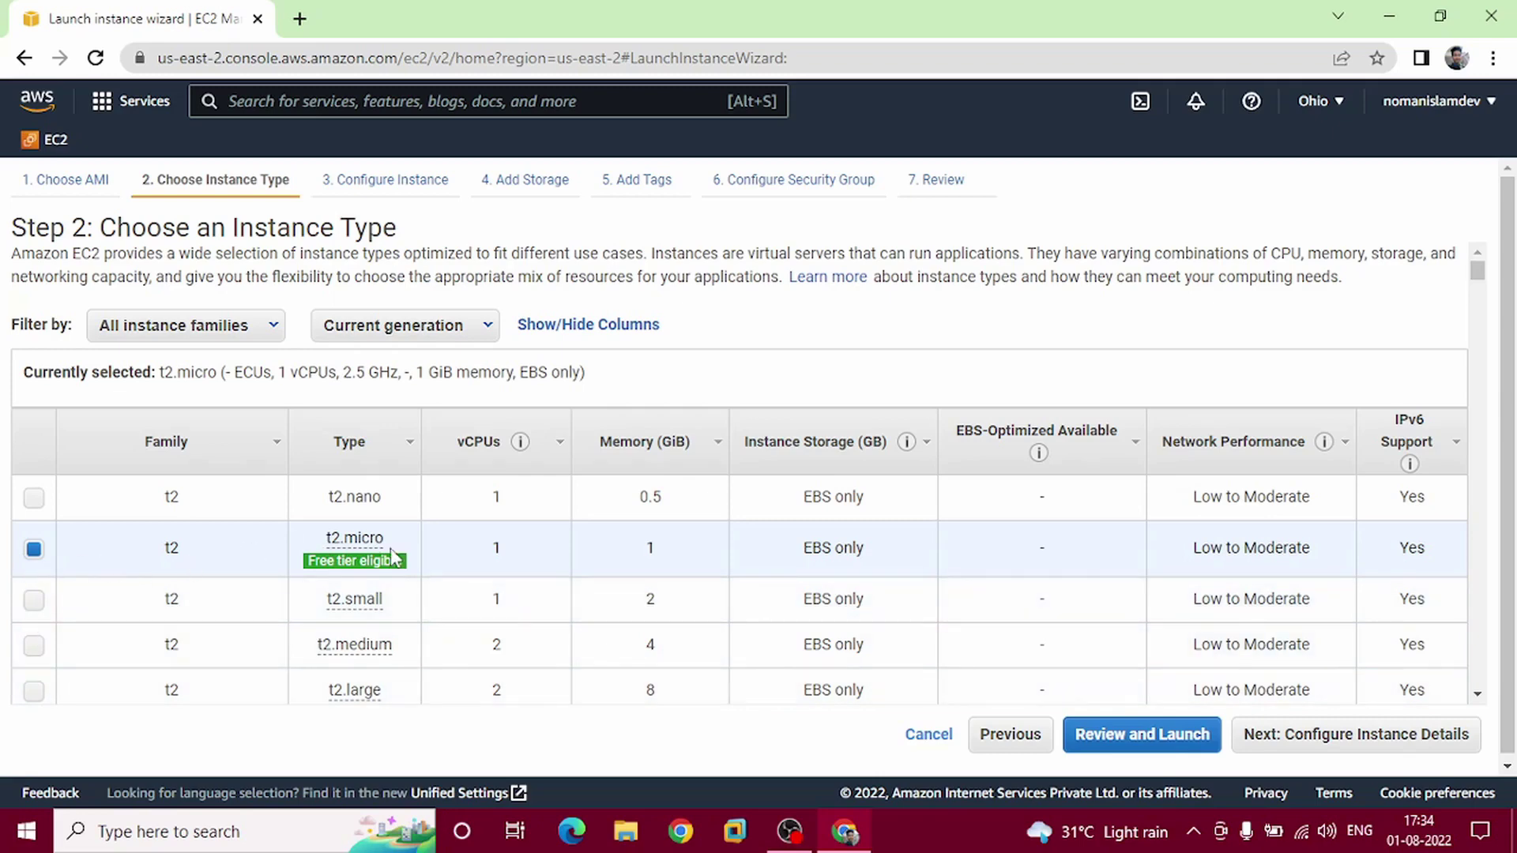
Keep the free-tier t2.micro instance type and continue to instance details.
{"action": "left_click", "coordinate": [1307, 747]}
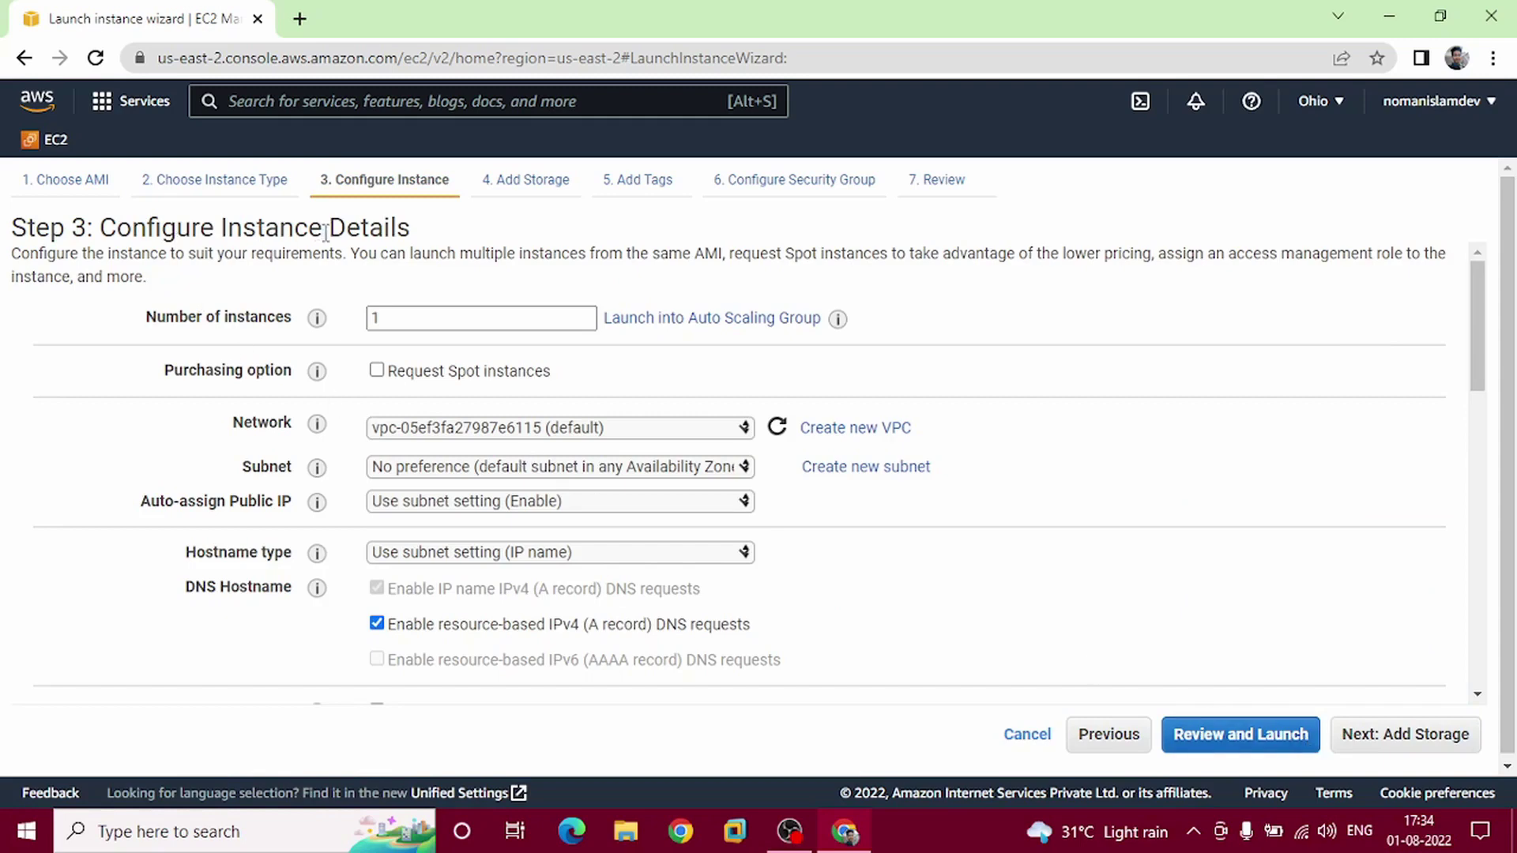
Enlarge the root volume from 8 GiB to 25 GiB.
{"action": "left_click", "coordinate": [1375, 755]}
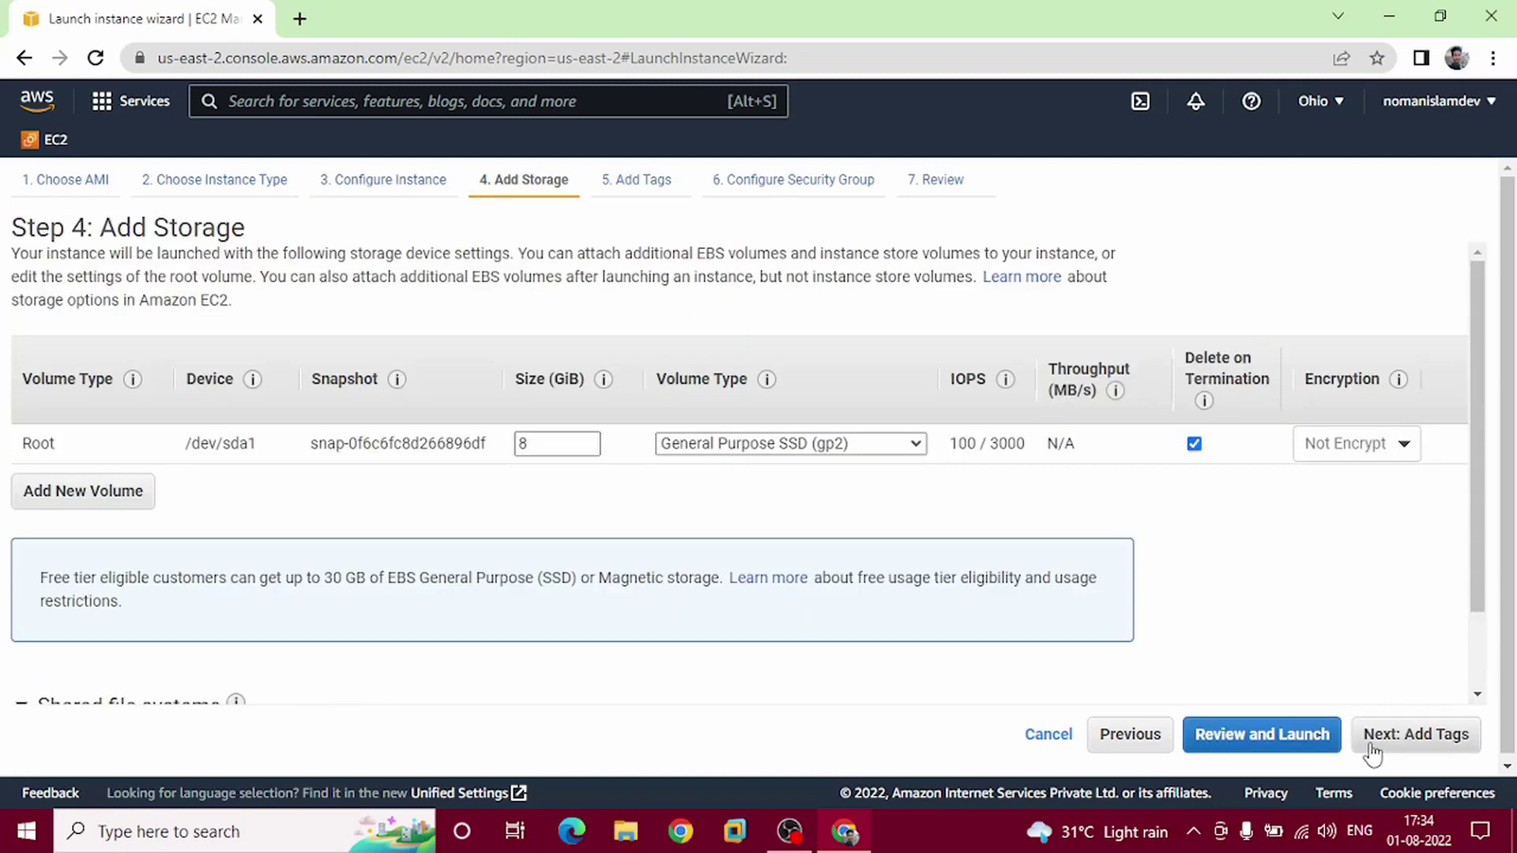
{"action": "double_click", "coordinate": [569, 445]}
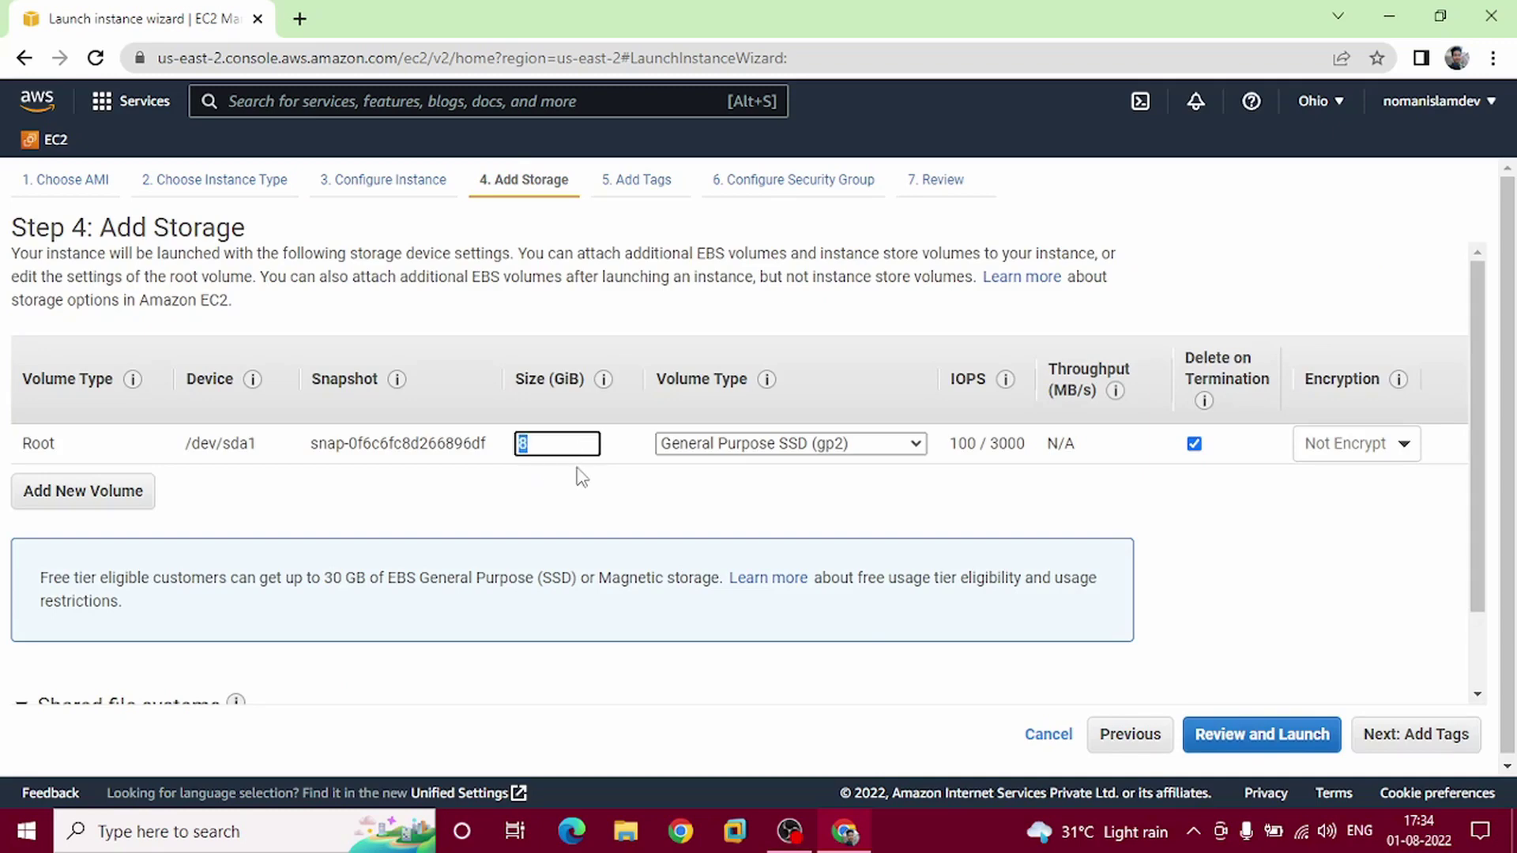
{"action": "key", "text": "BackSpace"}
{"action": "type", "text": "25"}
{"action": "left_click", "coordinate": [594, 495]}
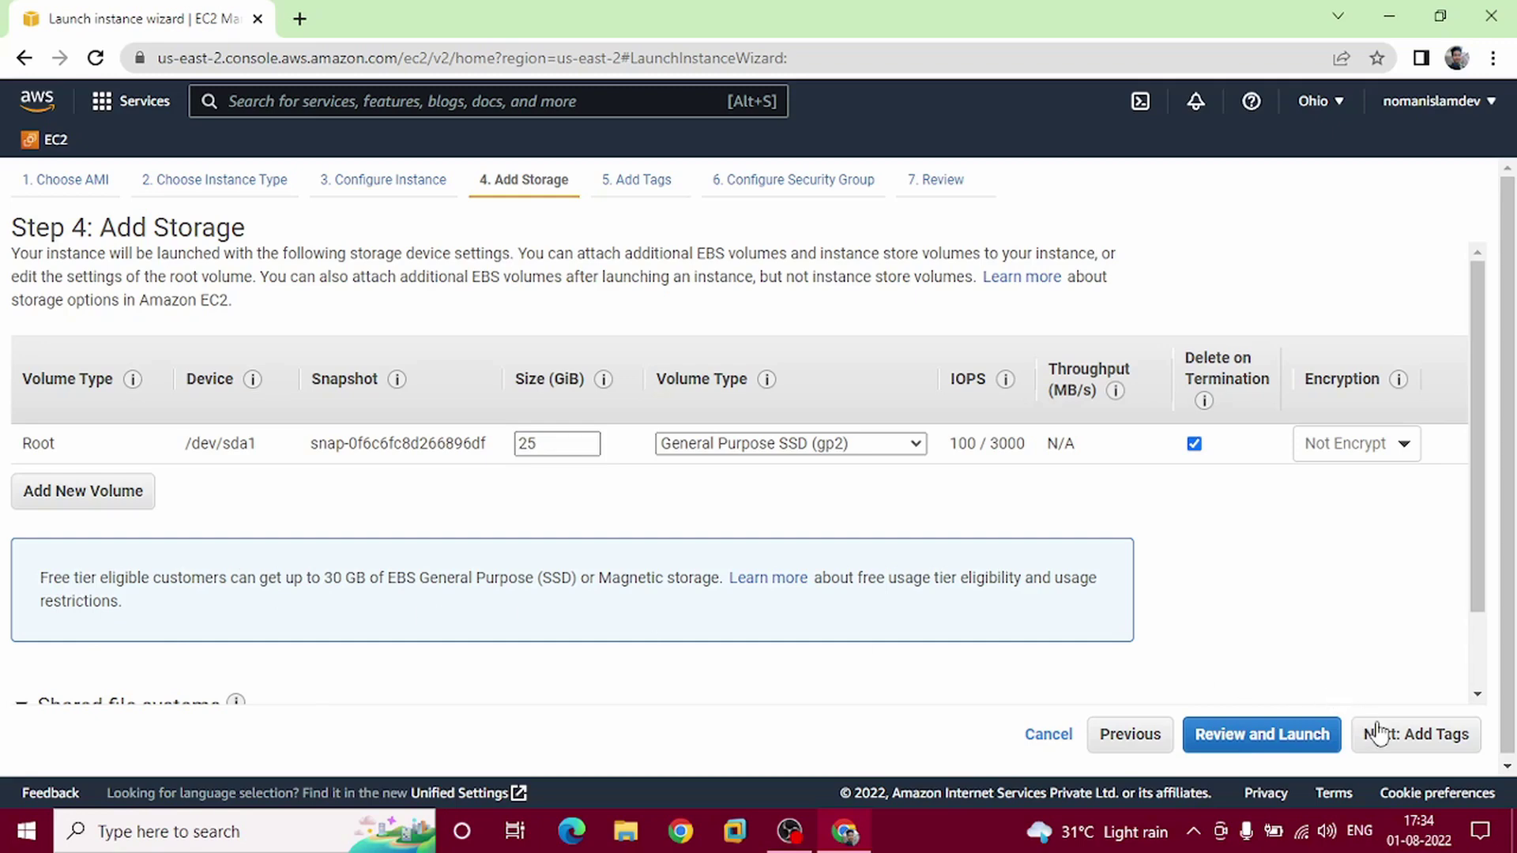
Add a Name tag with value wp-noman, then continue to the security group settings.
{"action": "left_click", "coordinate": [1426, 752]}
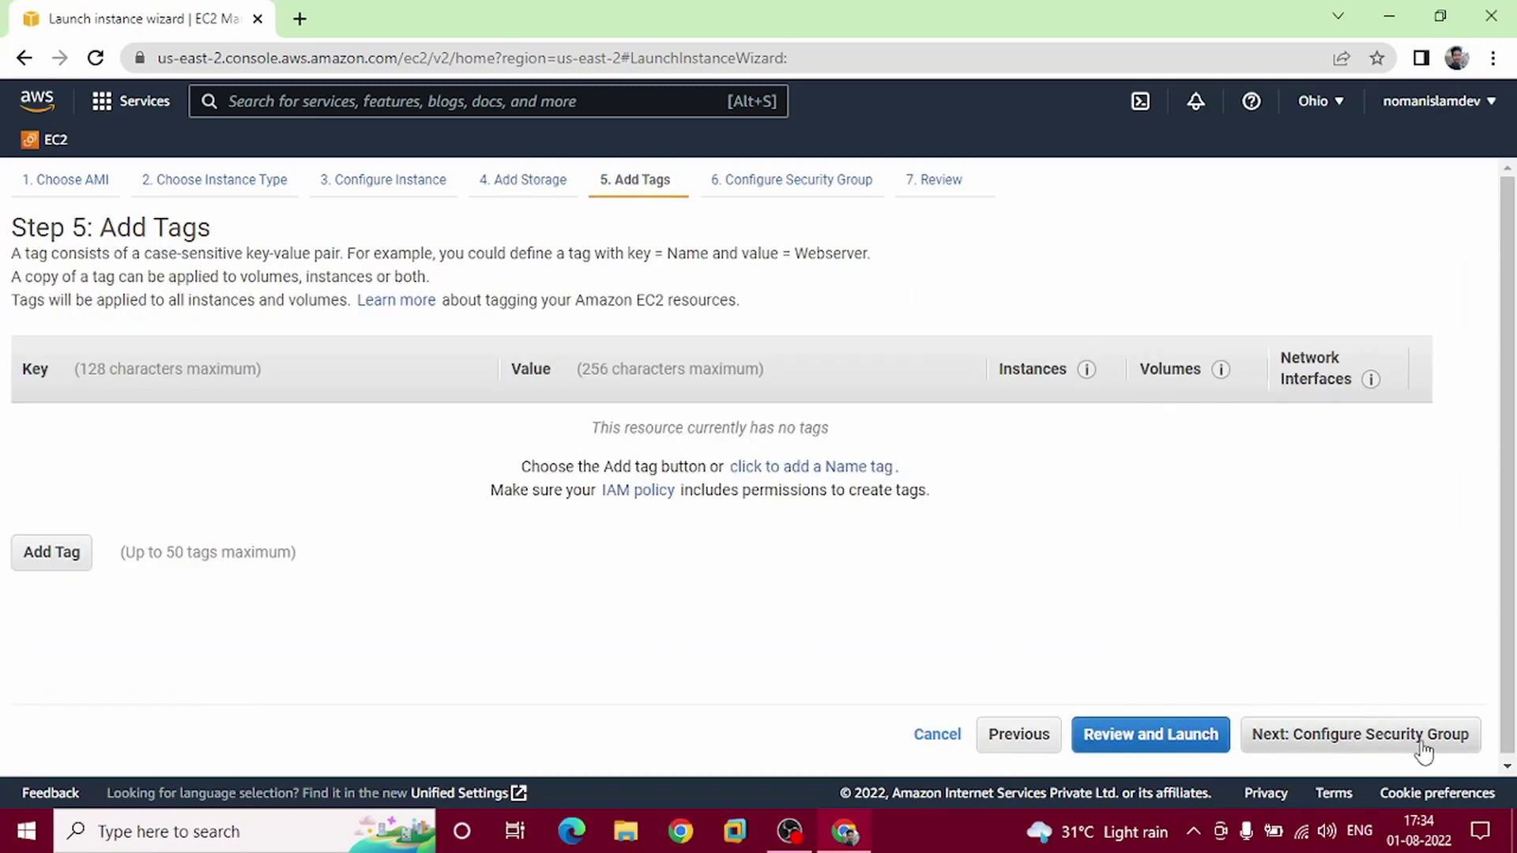
{"action": "left_click", "coordinate": [46, 553]}
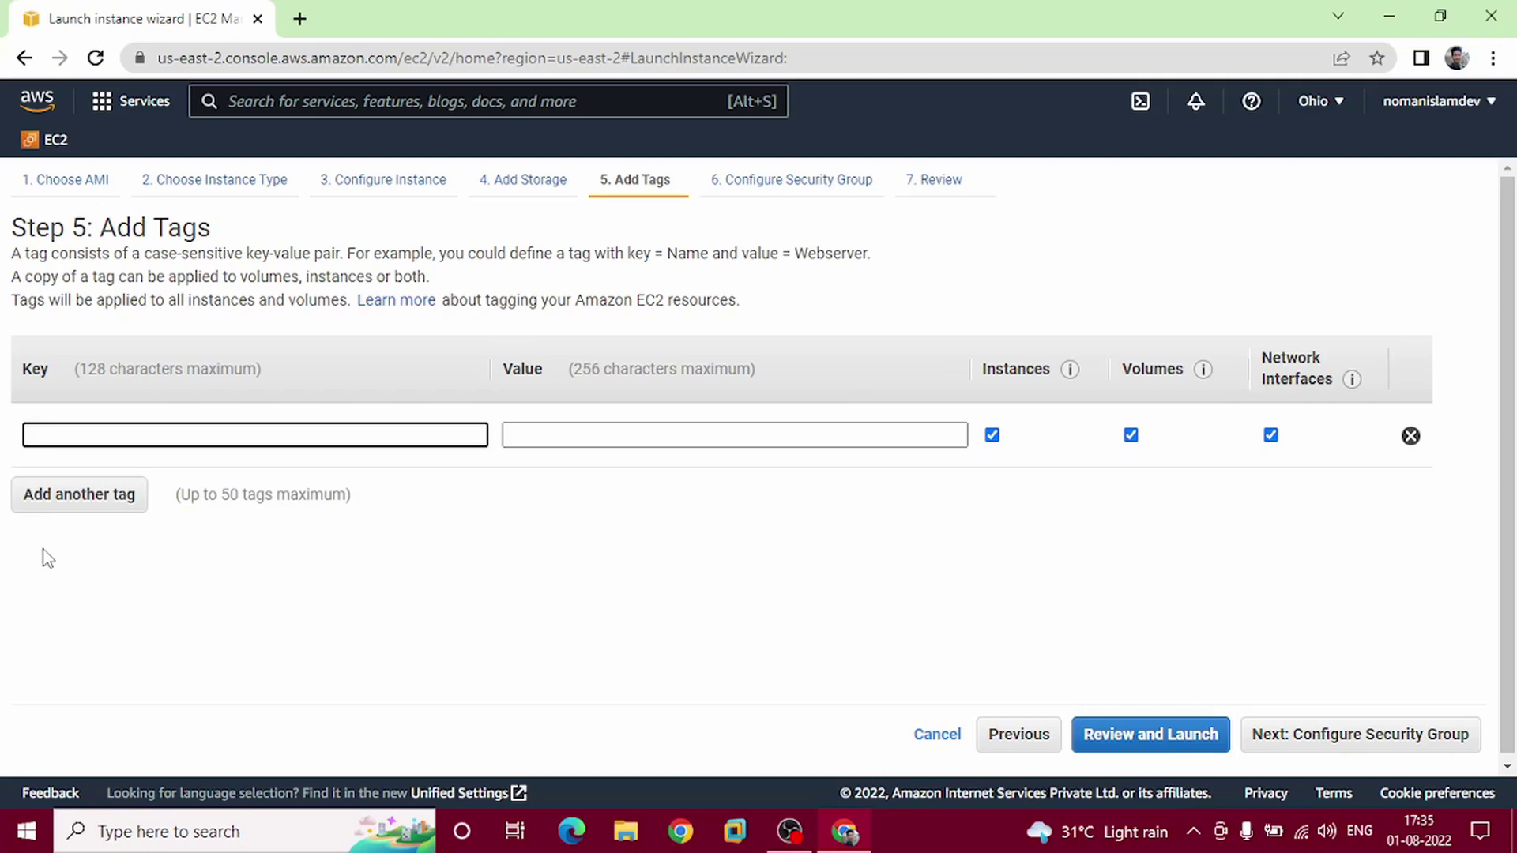
{"action": "type", "text": "Name"}
{"action": "left_click", "coordinate": [601, 437]}
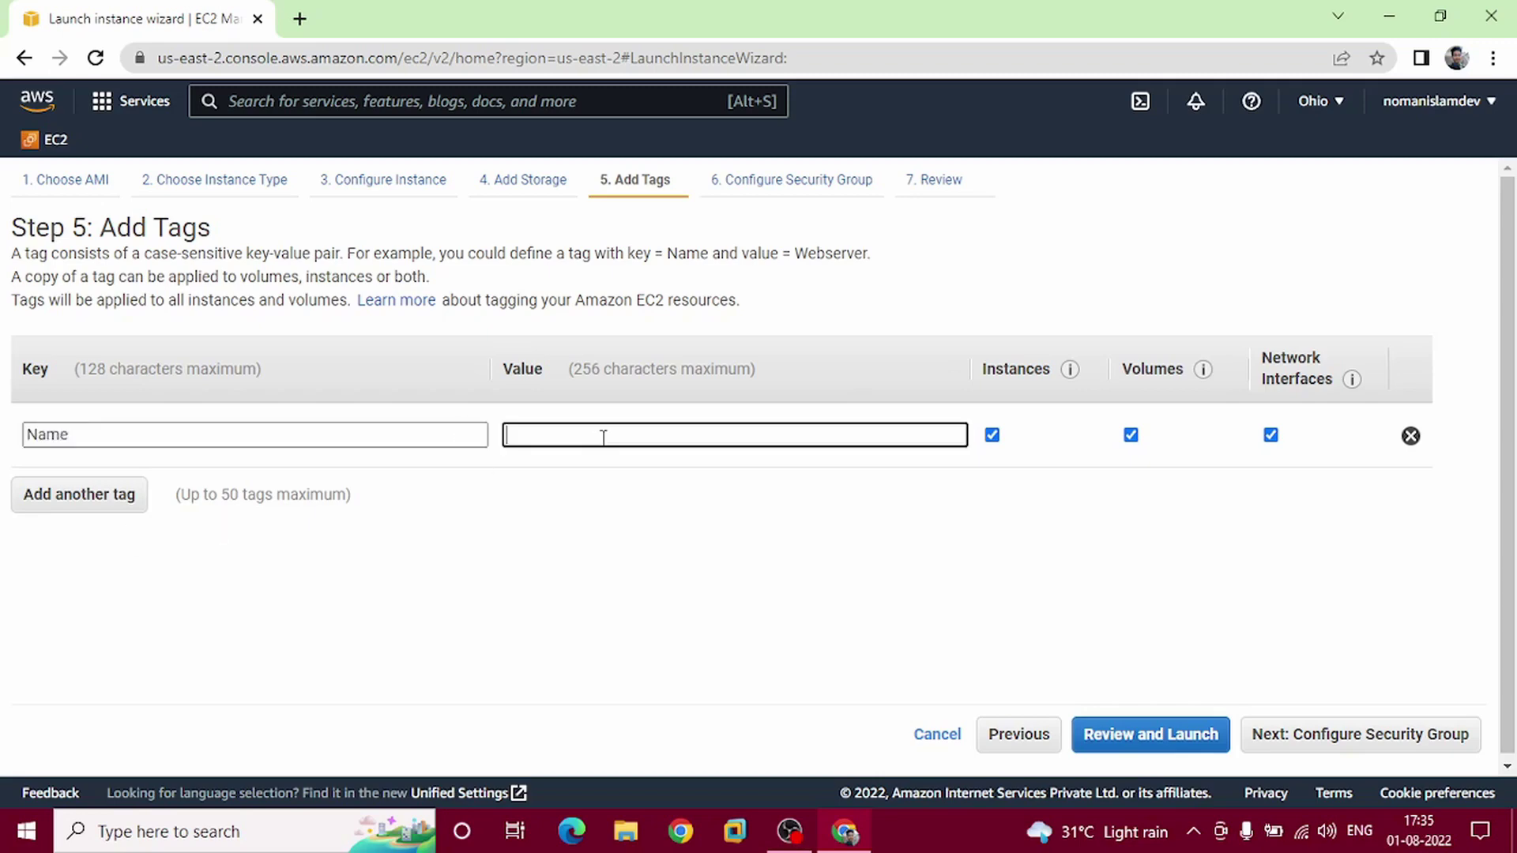
{"action": "type", "text": "wp-noman"}
{"action": "left_click", "coordinate": [1397, 751]}
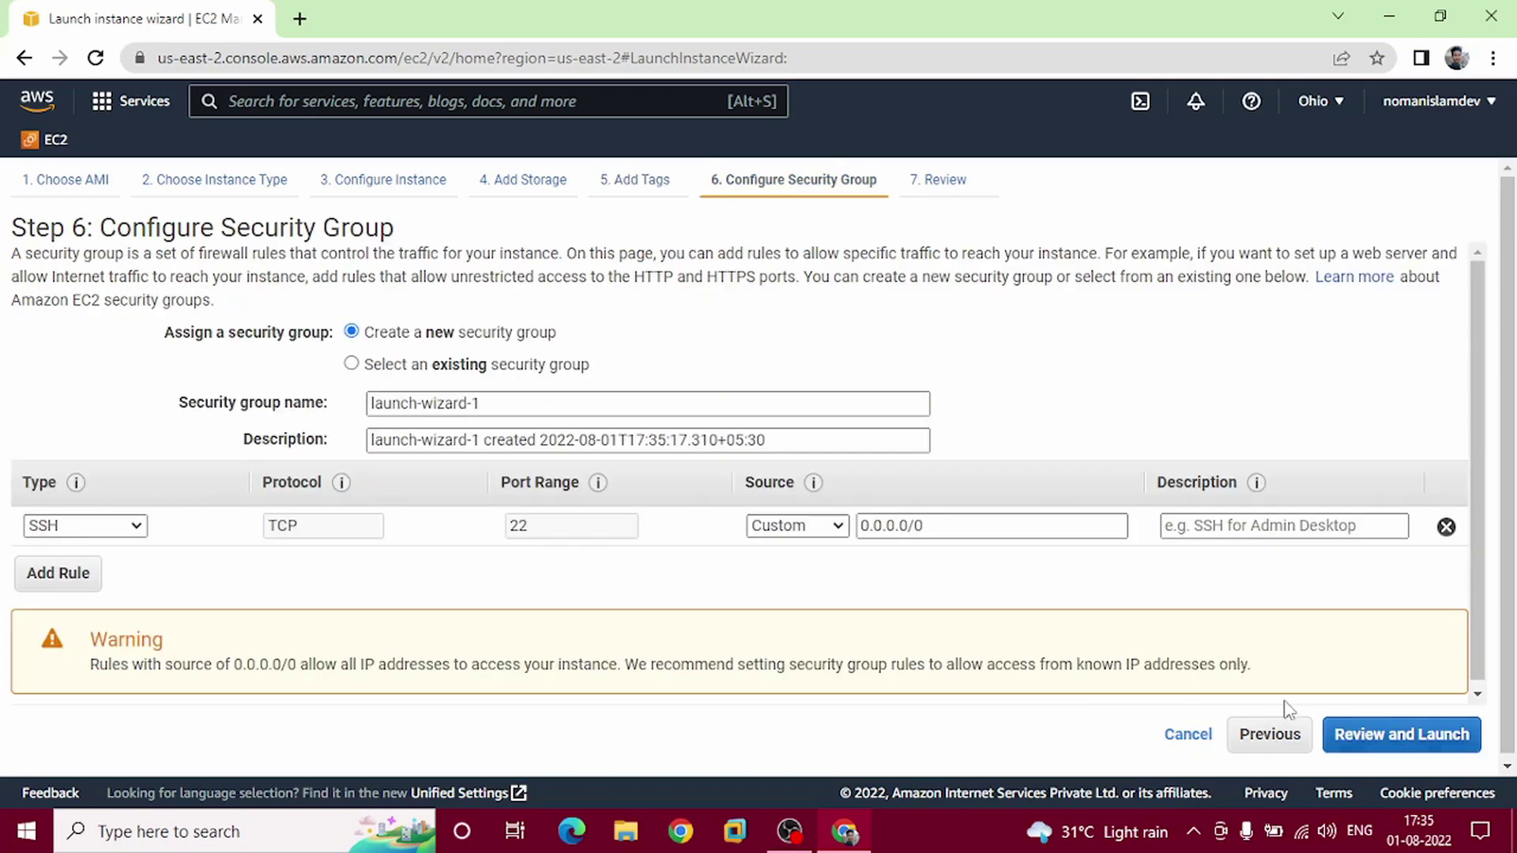
Name the security group wp-nomanSG and use the same text as its description.
{"action": "left_click", "coordinate": [503, 404]}
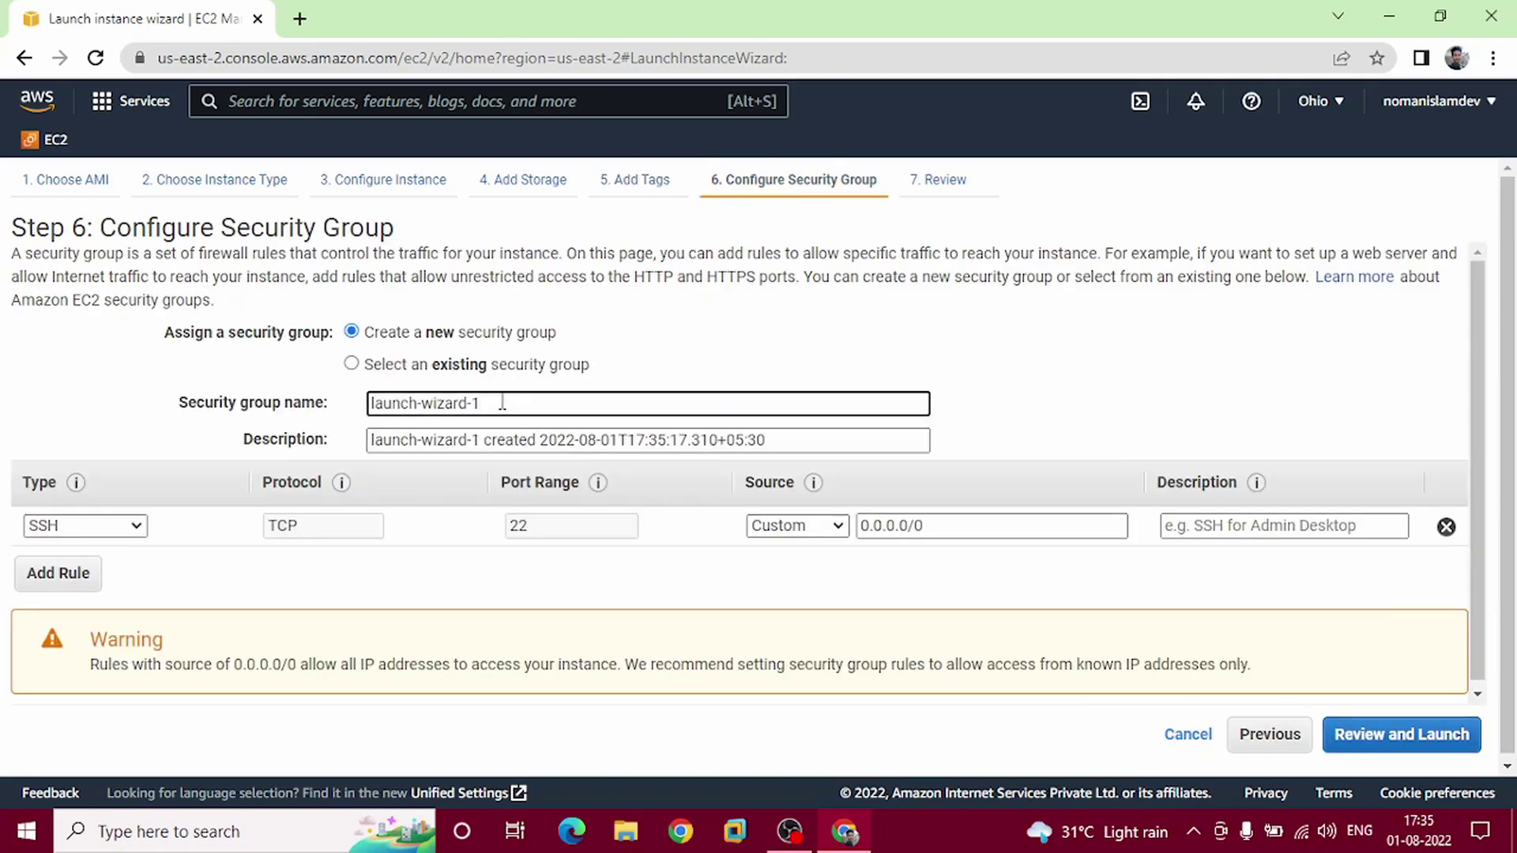
{"action": "triple_click", "coordinate": [503, 403]}
{"action": "type", "text": "wp-nomanSG"}
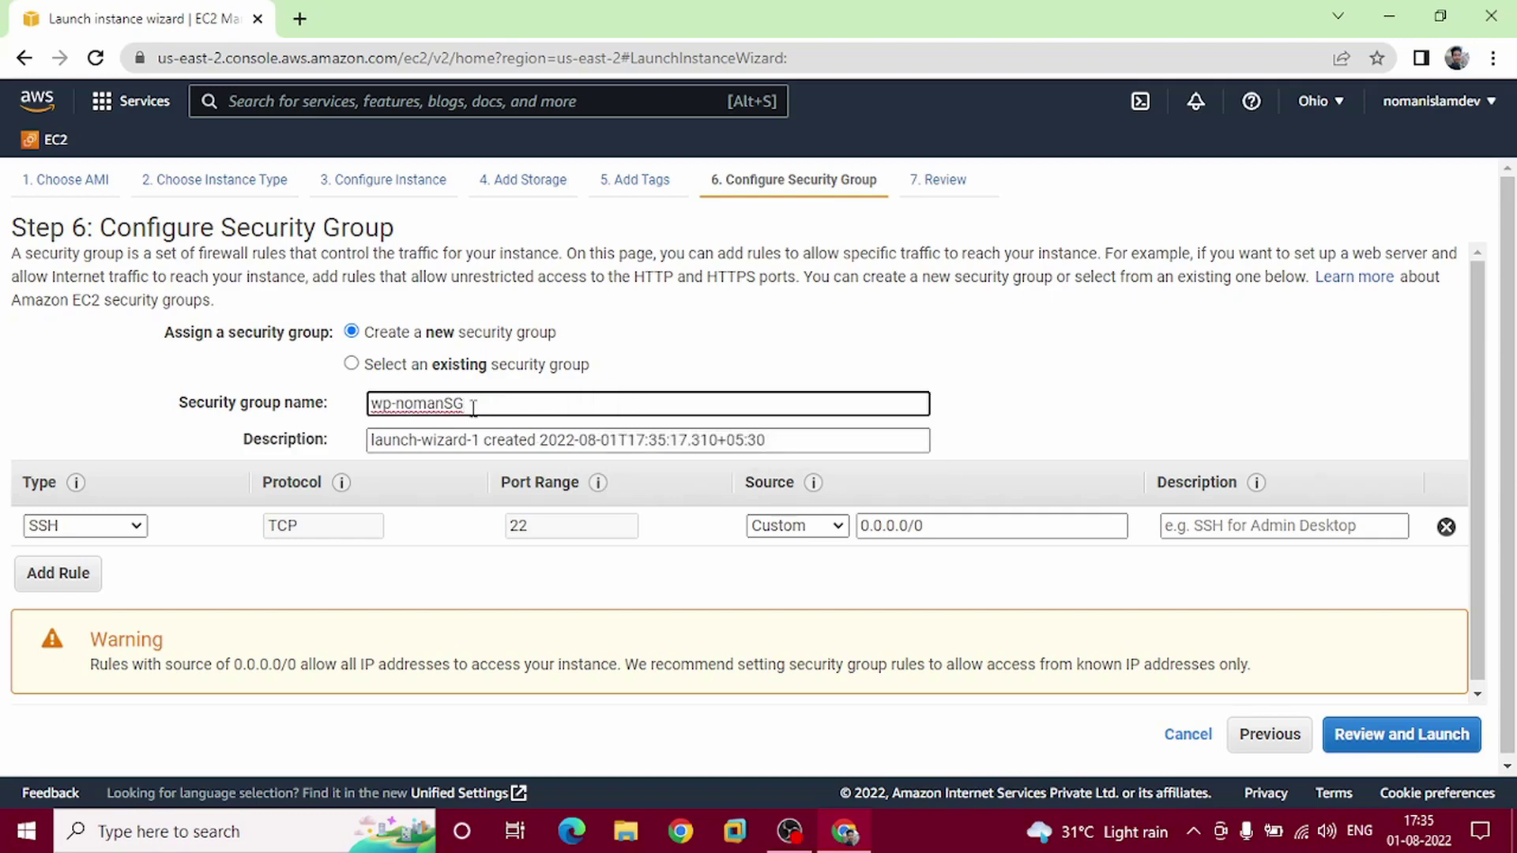
{"action": "key", "text": "ctrl+a"}
{"action": "key", "text": "ctrl+c"}
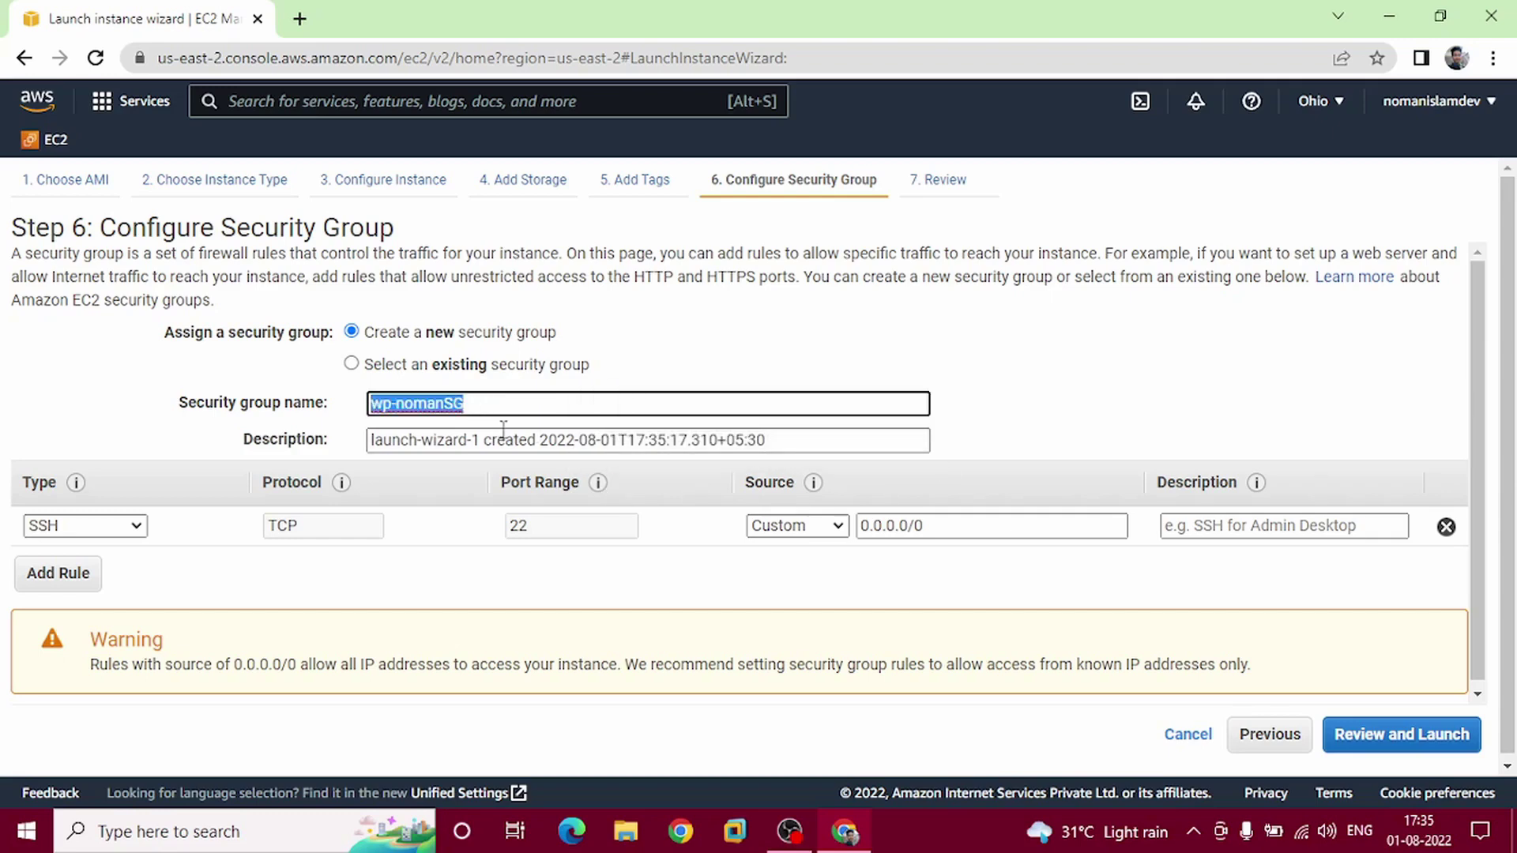
{"action": "left_click", "coordinate": [515, 441]}
{"action": "key", "text": "ctrl+a"}
{"action": "key", "text": "ctrl+v"}
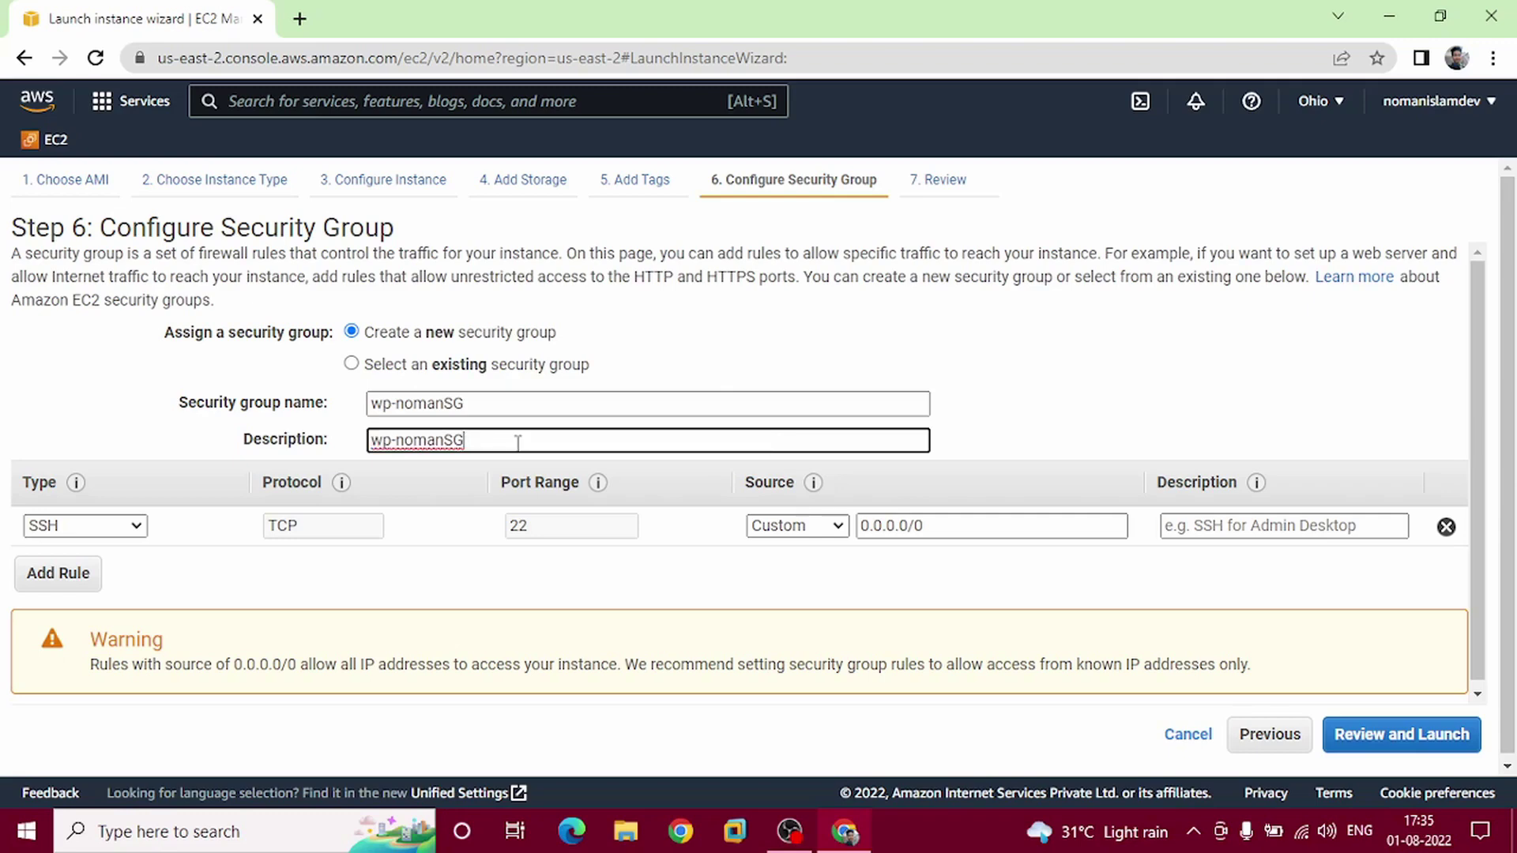
Add HTTP and HTTPS inbound rules next to SSH, then go to the launch review.
{"action": "left_click", "coordinate": [70, 583]}
{"action": "left_click", "coordinate": [110, 567]}
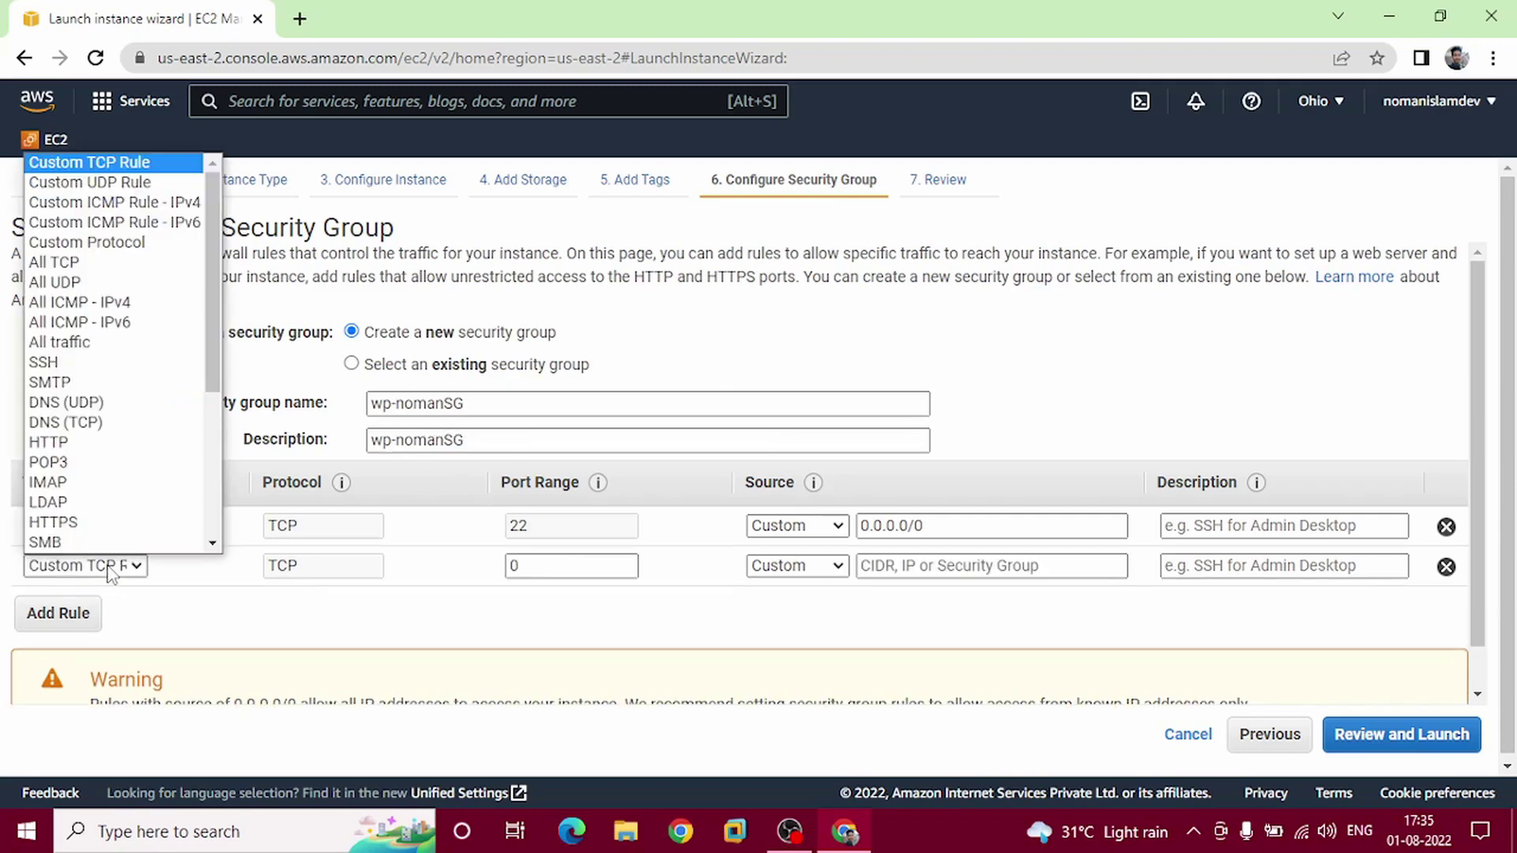
{"action": "left_click", "coordinate": [63, 443]}
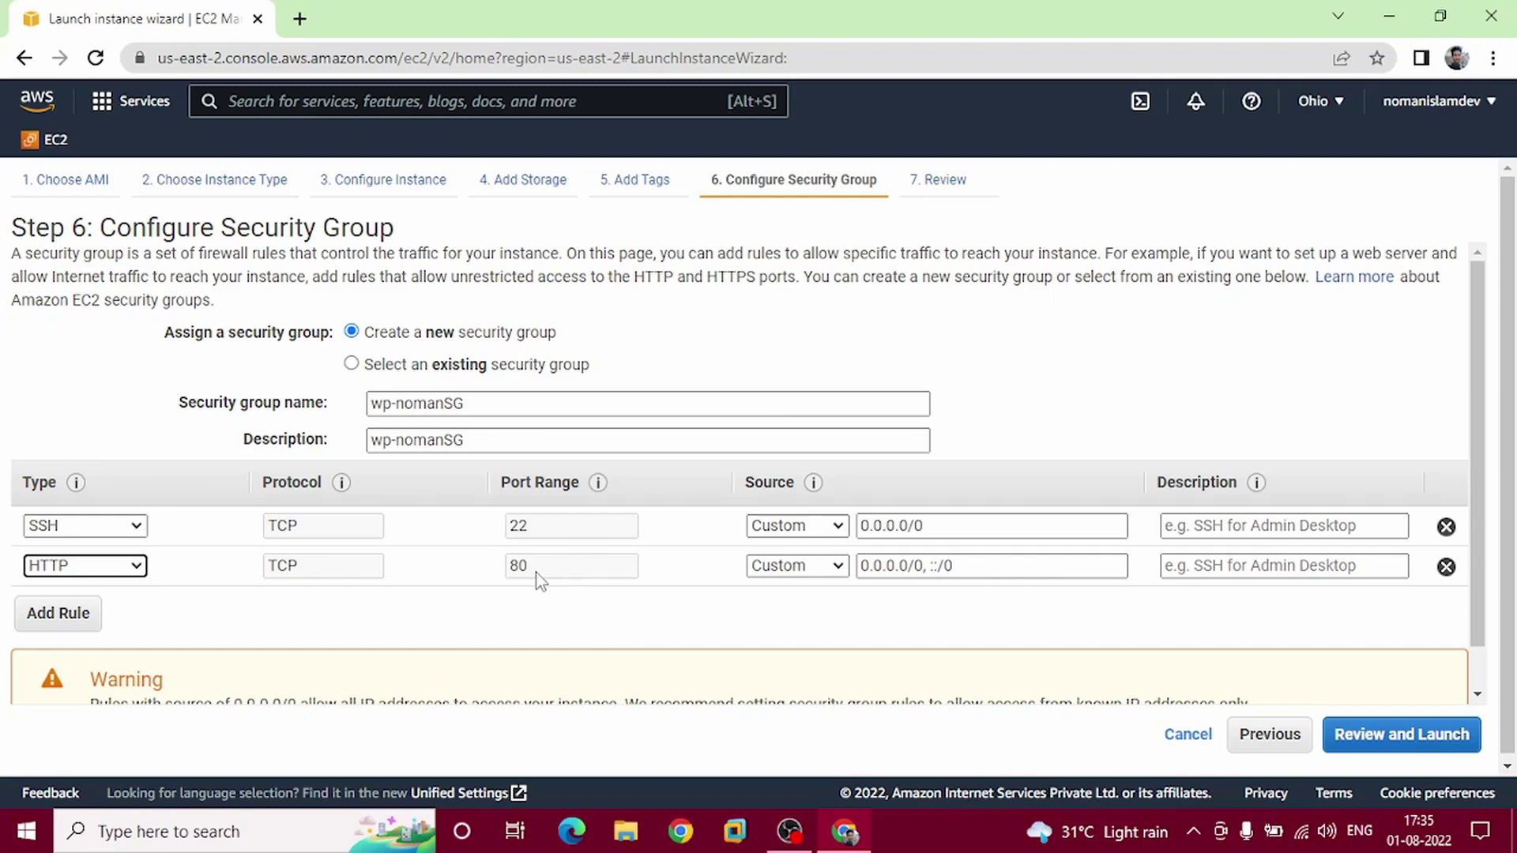
{"action": "left_click", "coordinate": [69, 628]}
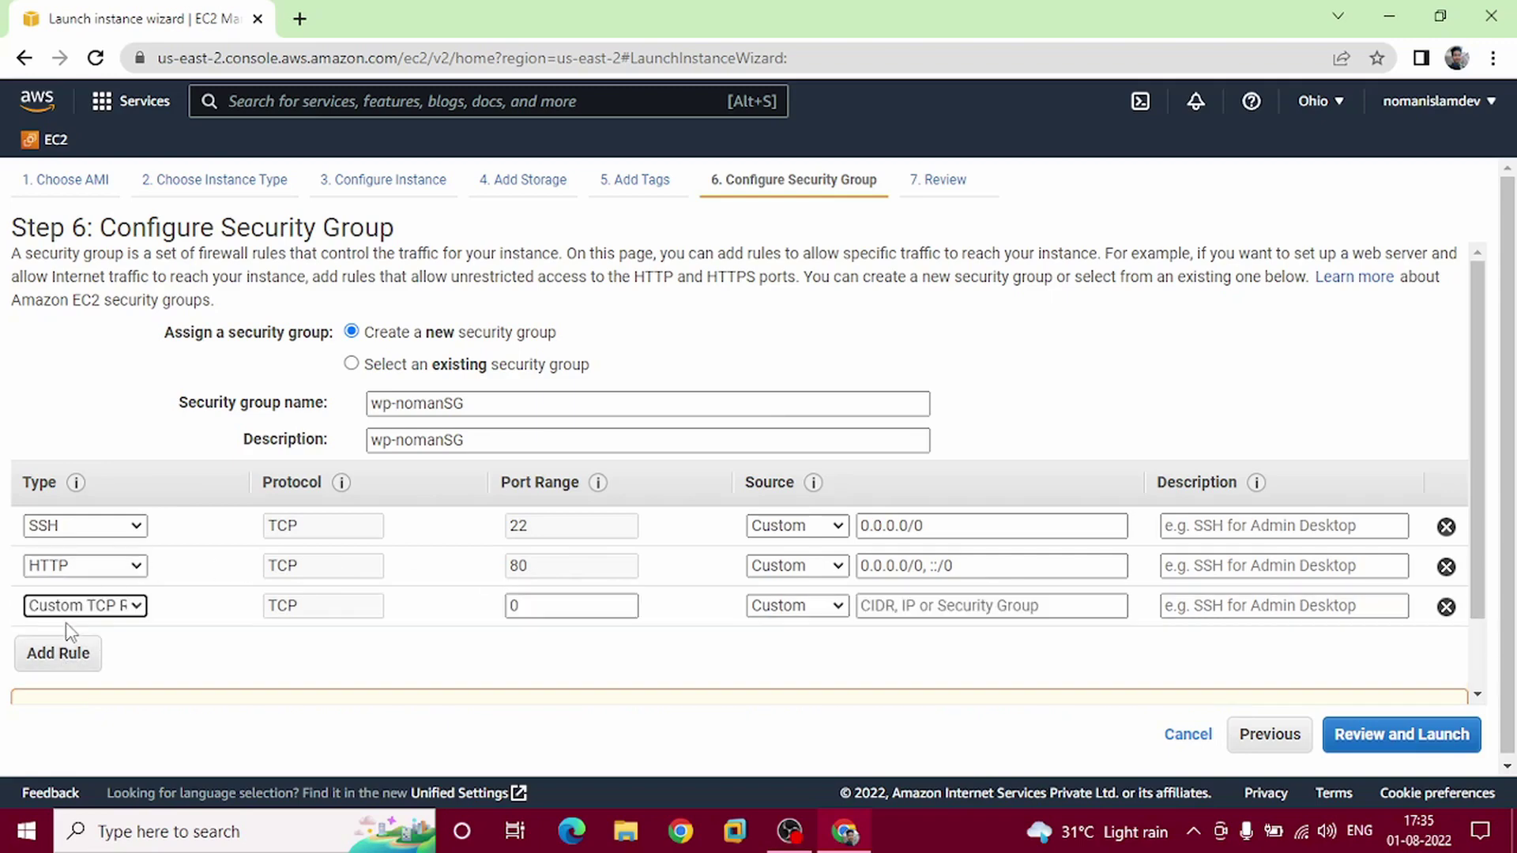
{"action": "left_click", "coordinate": [104, 610]}
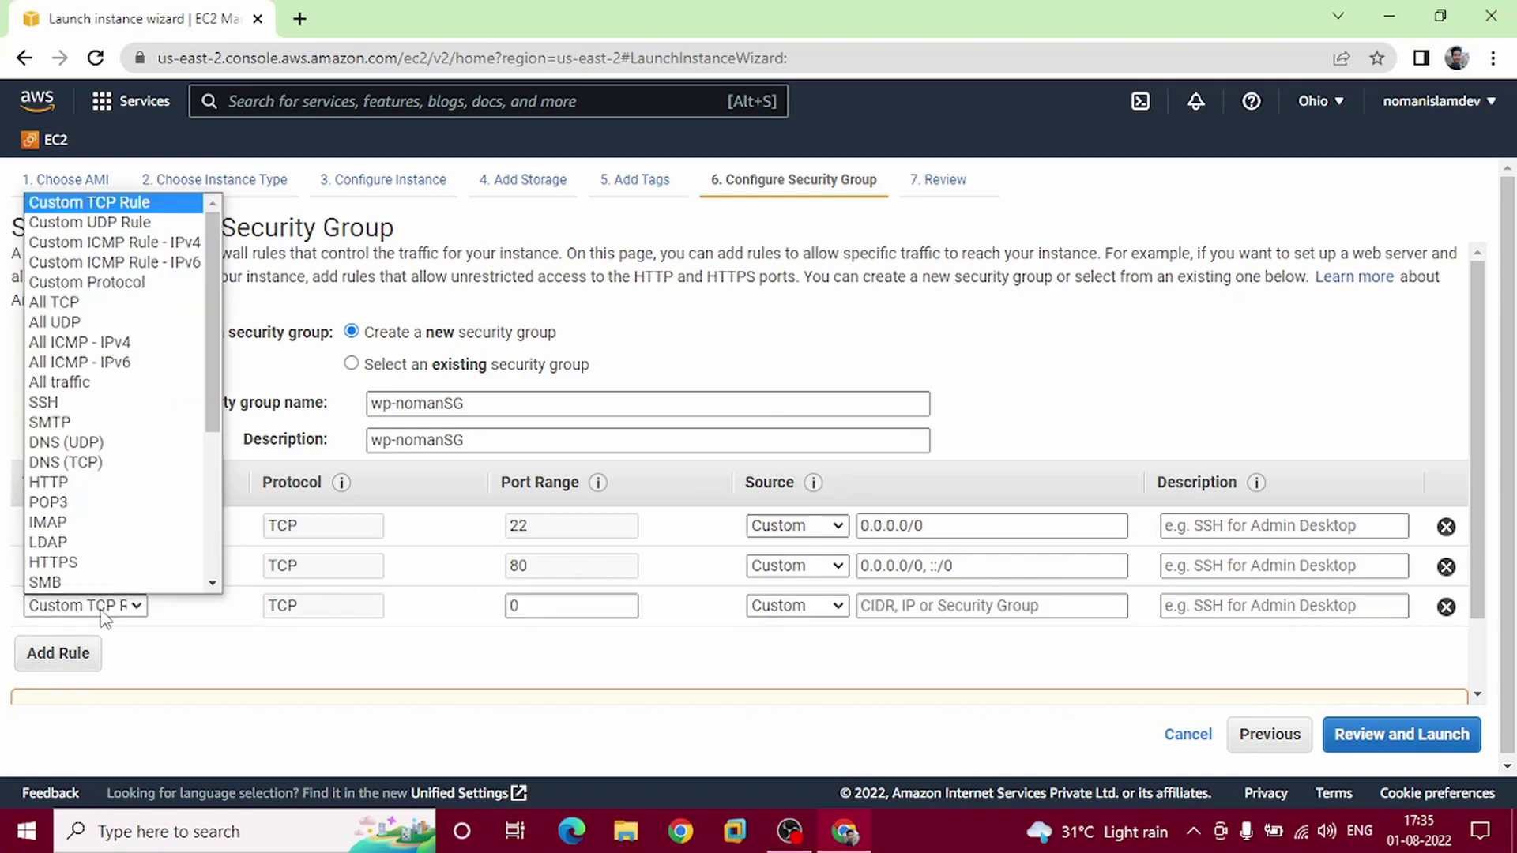
{"action": "left_click", "coordinate": [88, 564]}
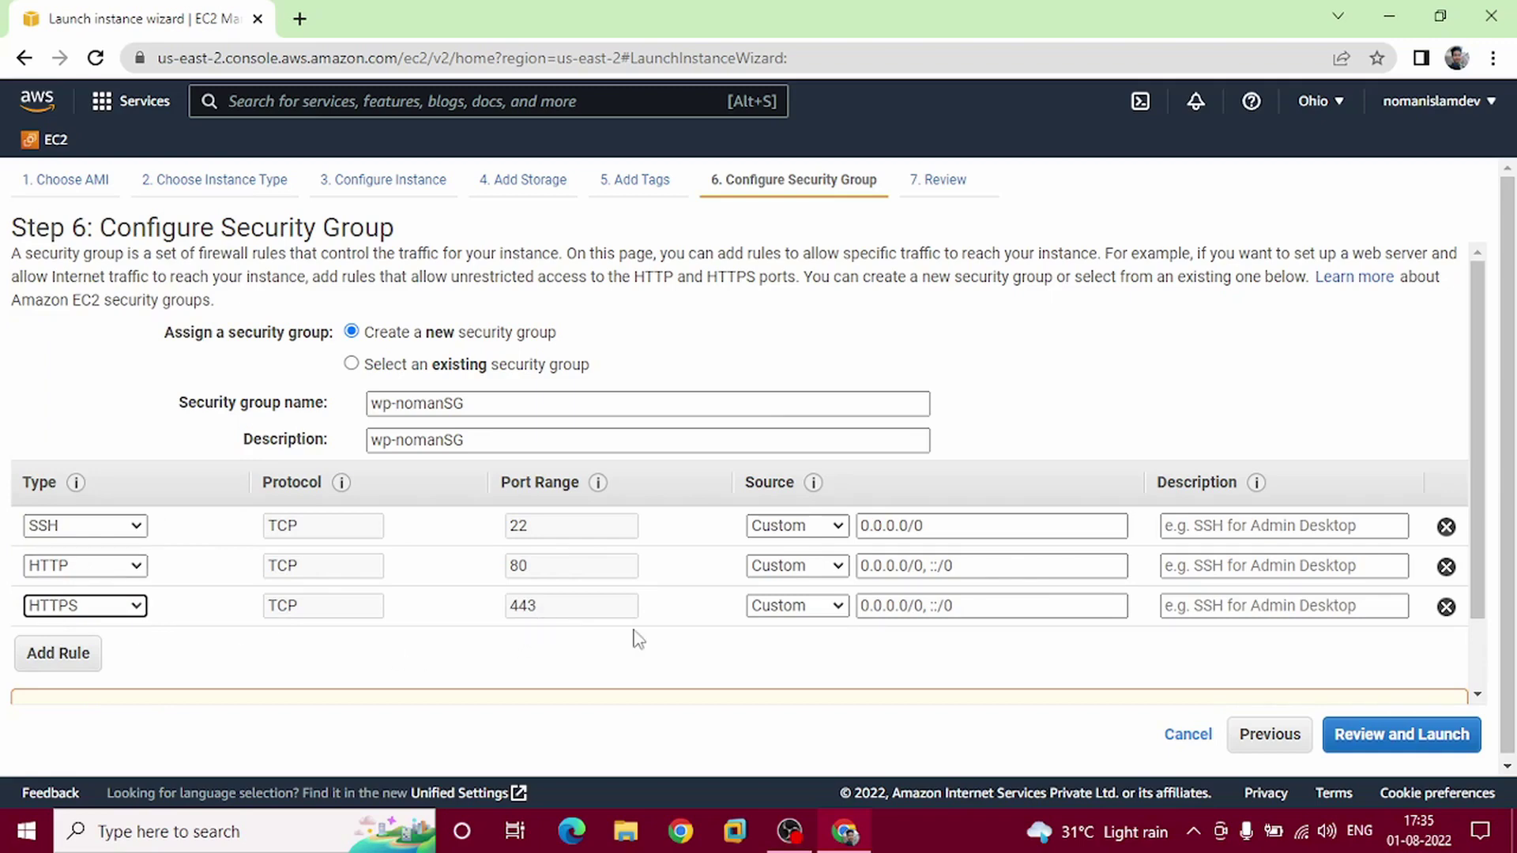
{"action": "left_click", "coordinate": [1434, 747]}
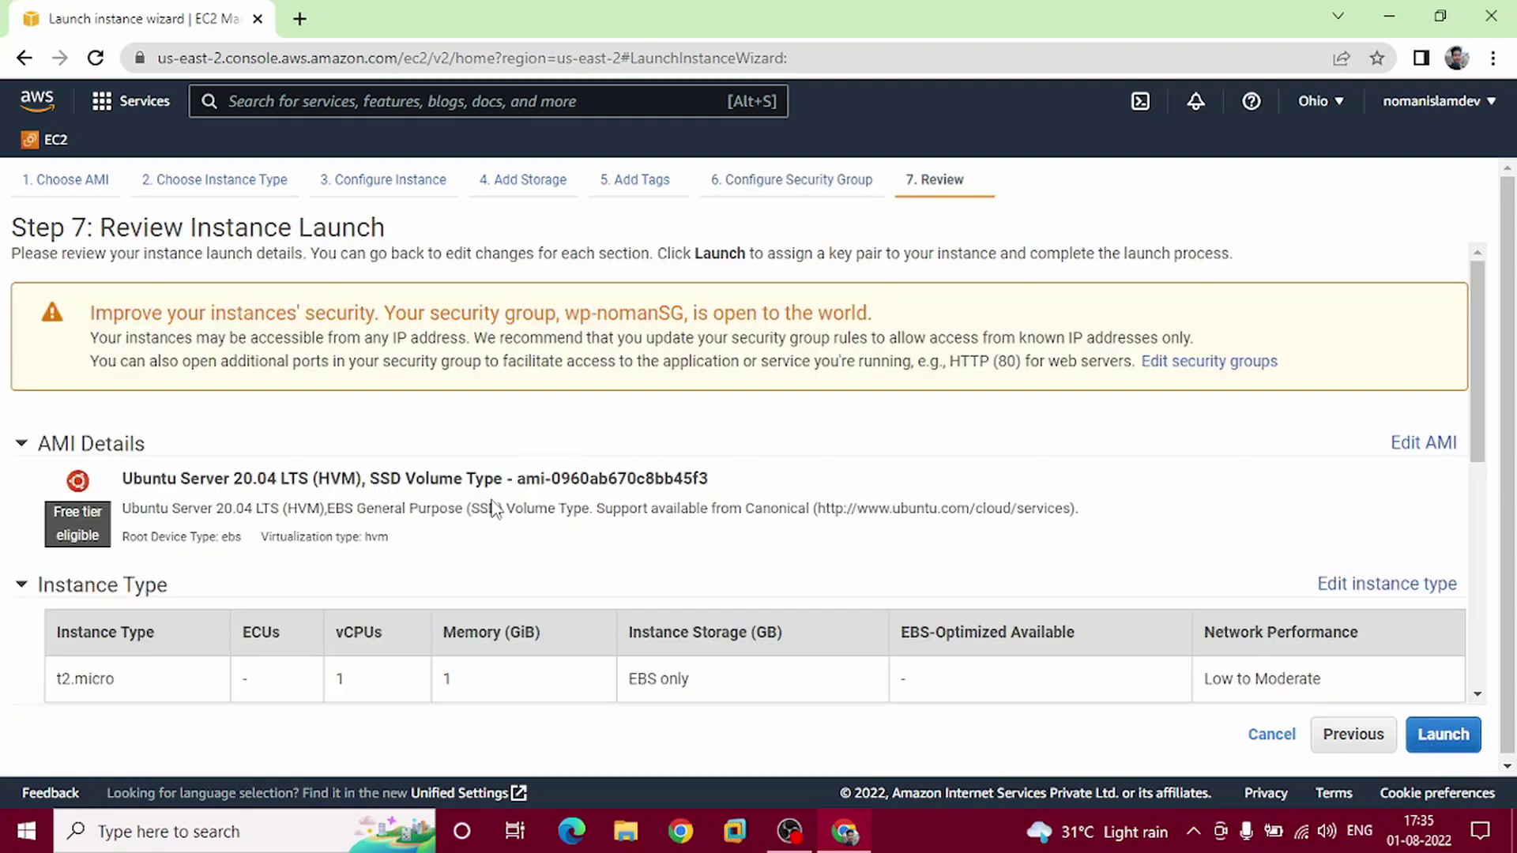
{"action": "scroll", "coordinate": [494, 505], "scroll_direction": "down", "scroll_amount": 2}
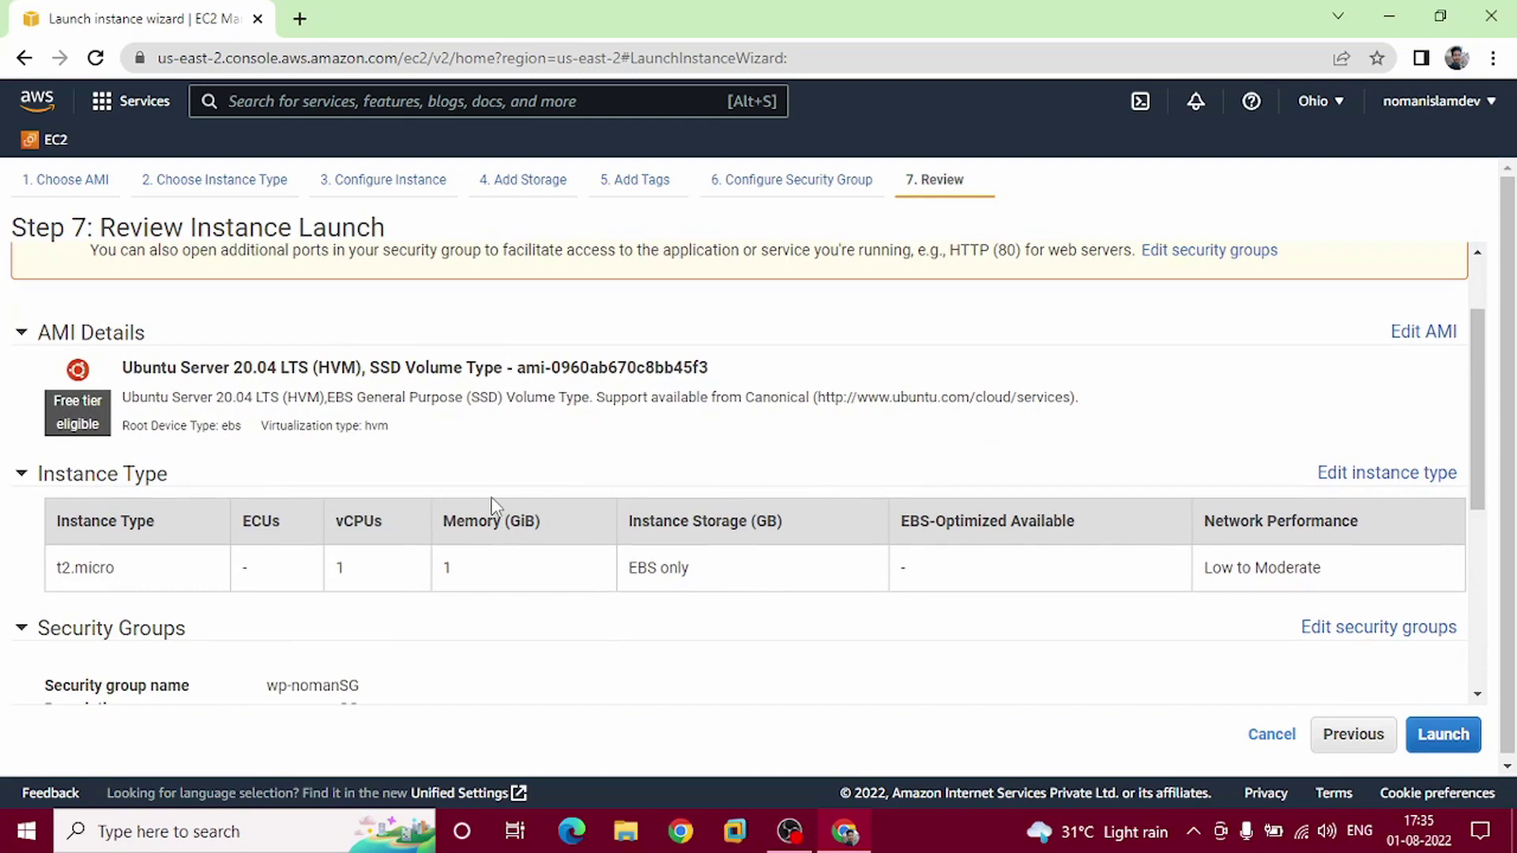
{"action": "scroll", "coordinate": [494, 506], "scroll_direction": "down", "scroll_amount": 2}
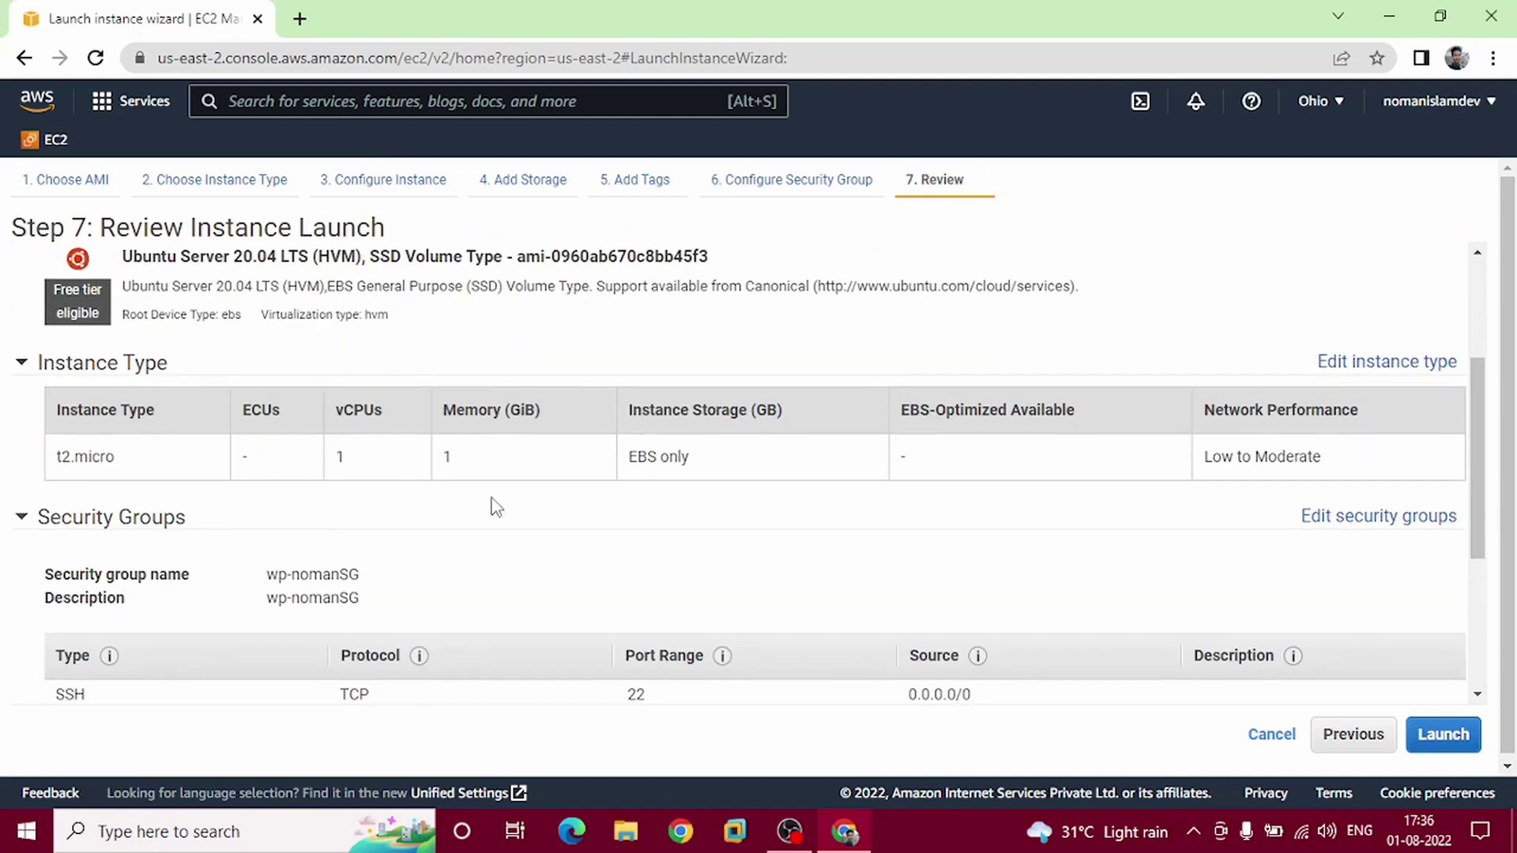
{"action": "scroll", "coordinate": [494, 506], "scroll_direction": "down", "scroll_amount": 5}
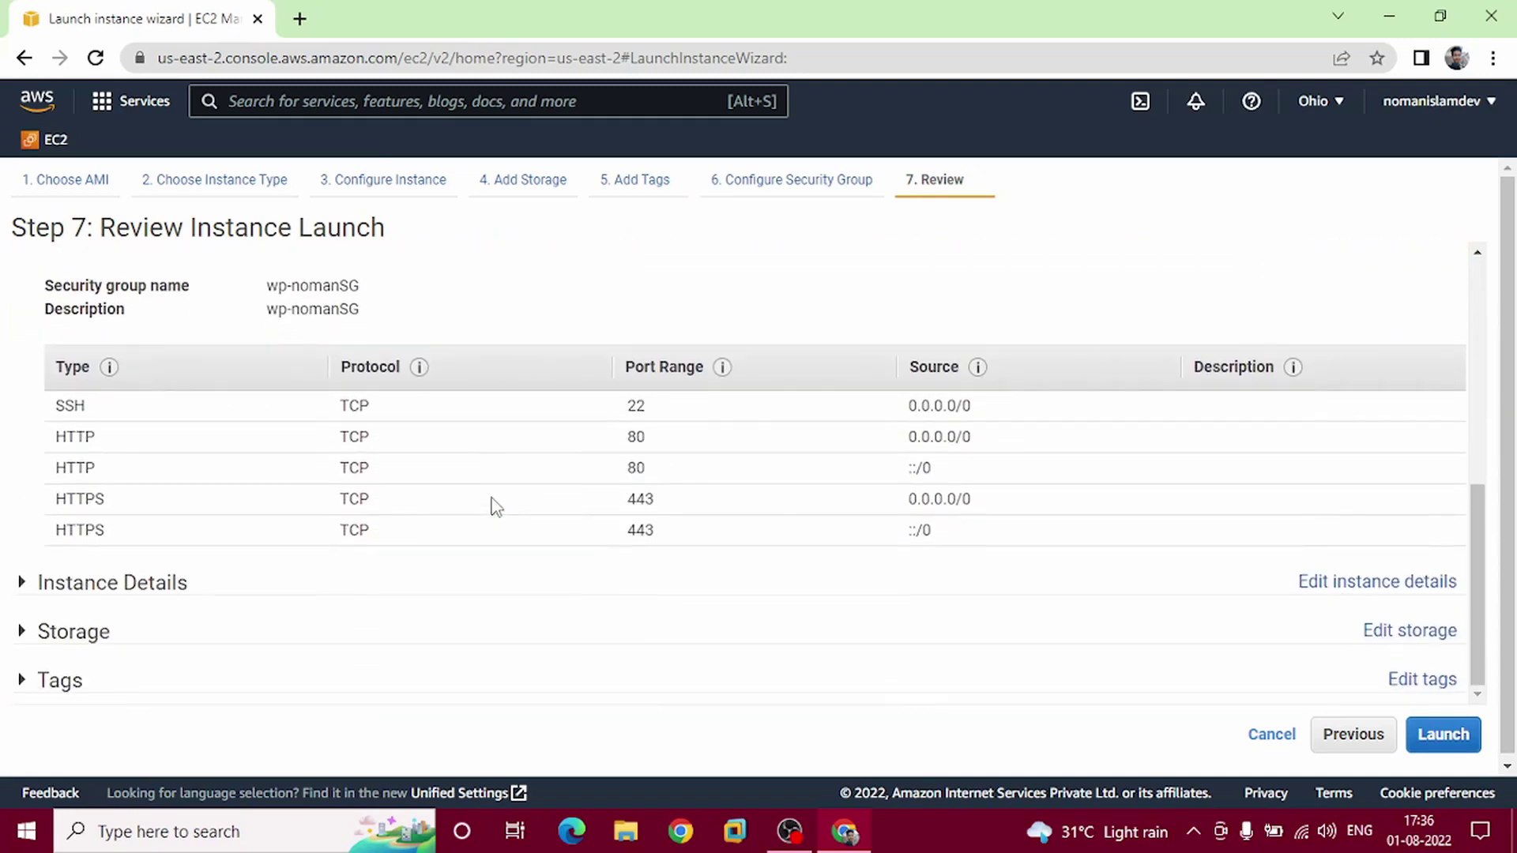
{"action": "left_click", "coordinate": [22, 628]}
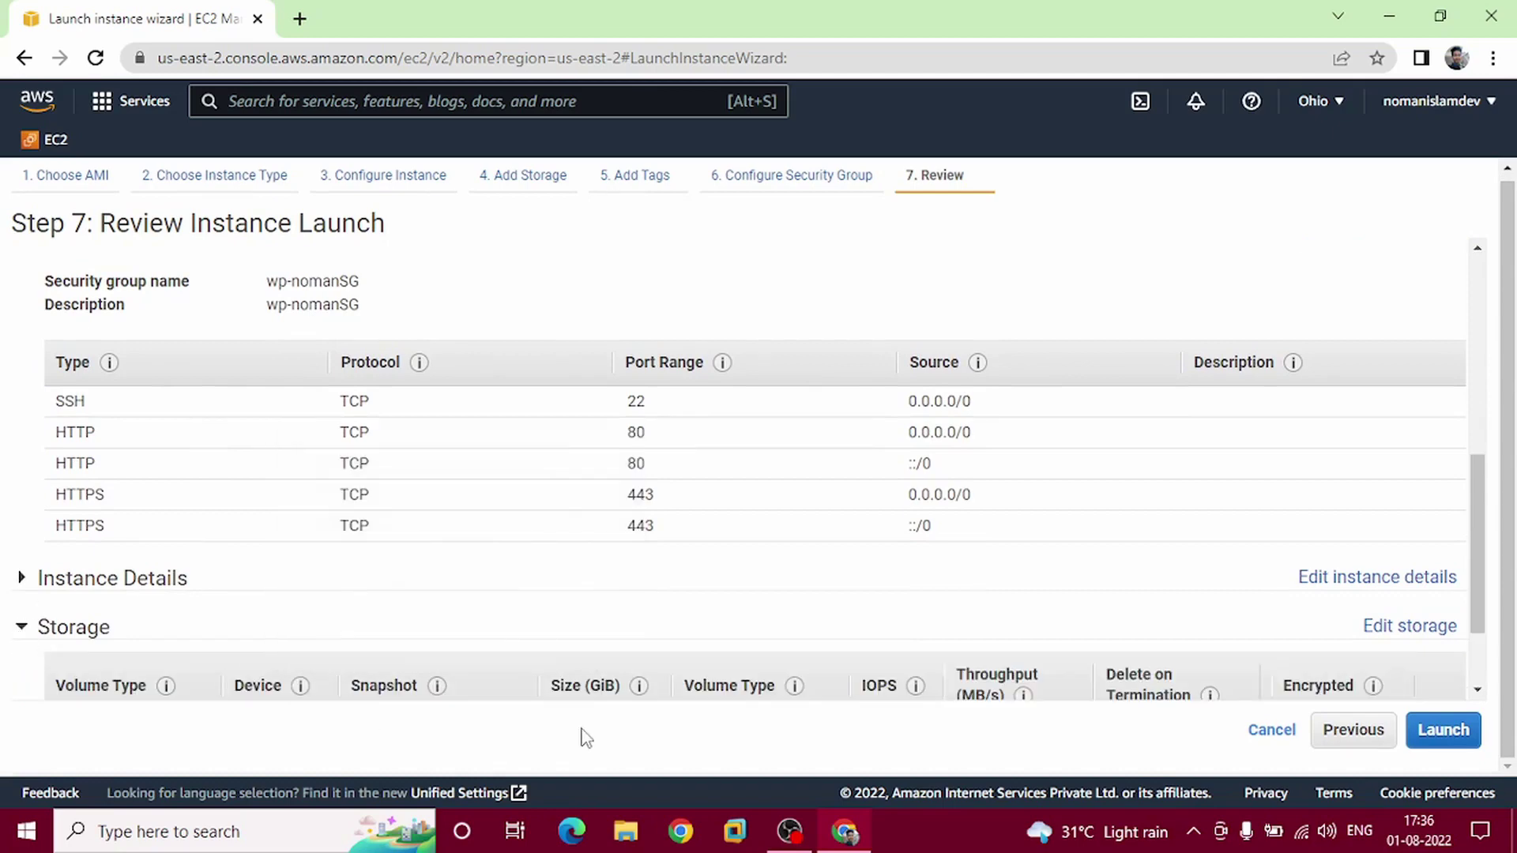
{"action": "scroll", "coordinate": [618, 676], "scroll_direction": "down", "scroll_amount": 2}
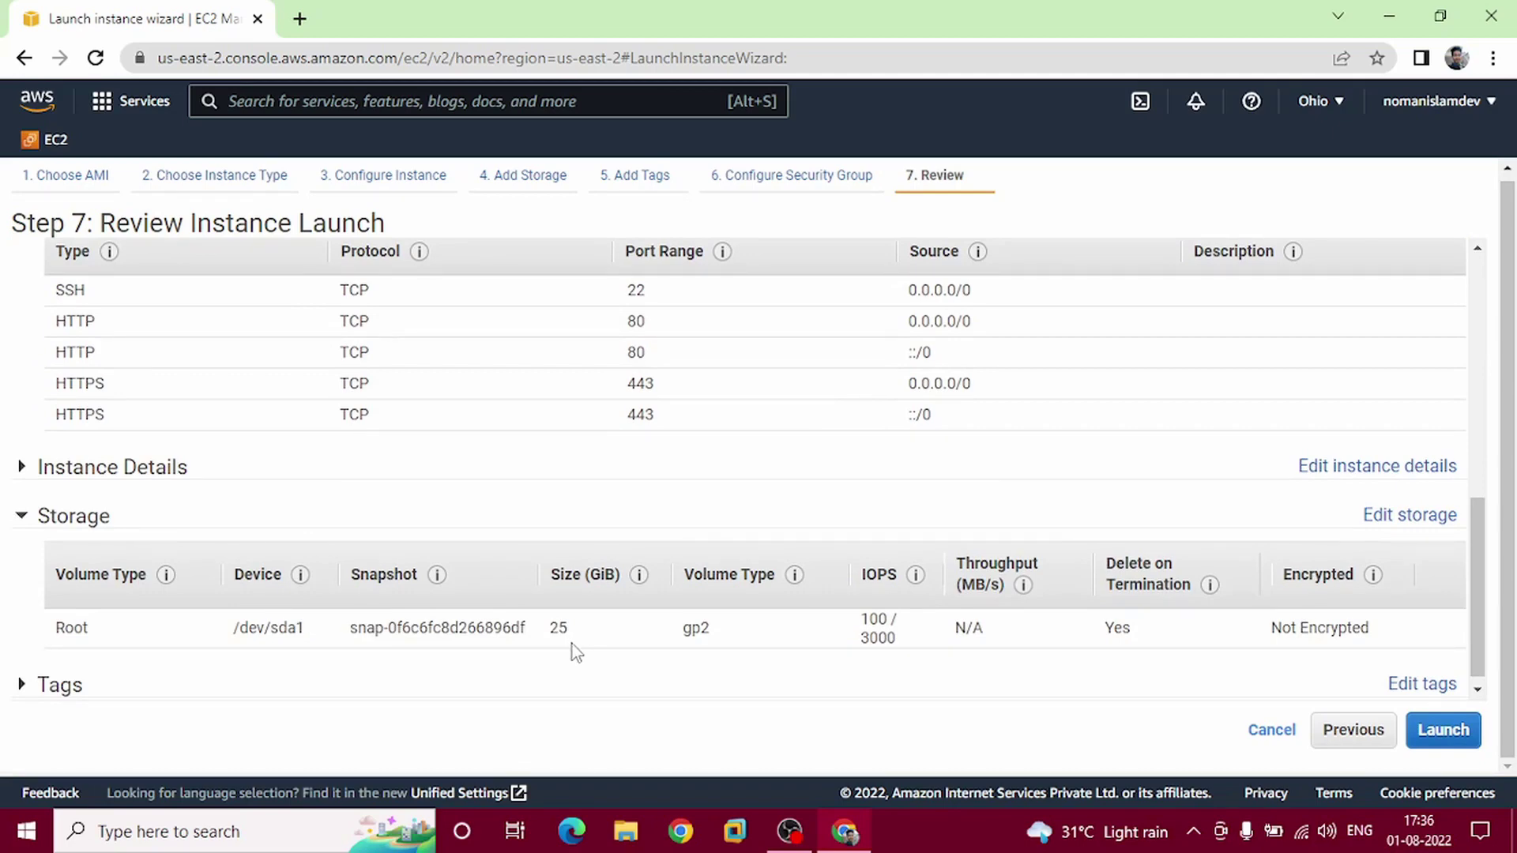
Create a new key pair named wp-noman-blog and download wp-noman-blog.pem.
{"action": "left_click", "coordinate": [1467, 739]}
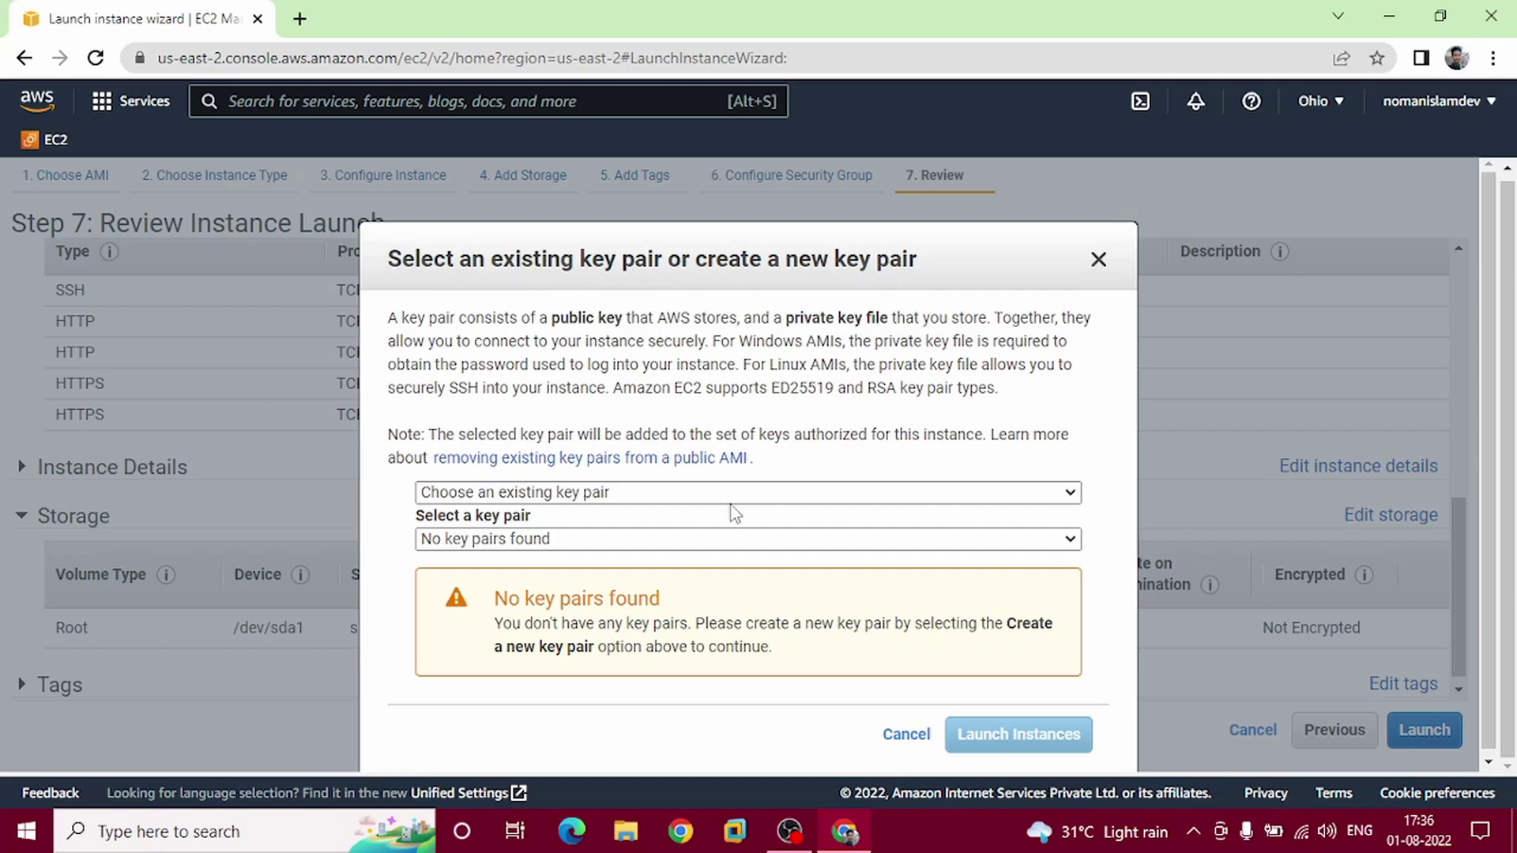
{"action": "left_click", "coordinate": [664, 496]}
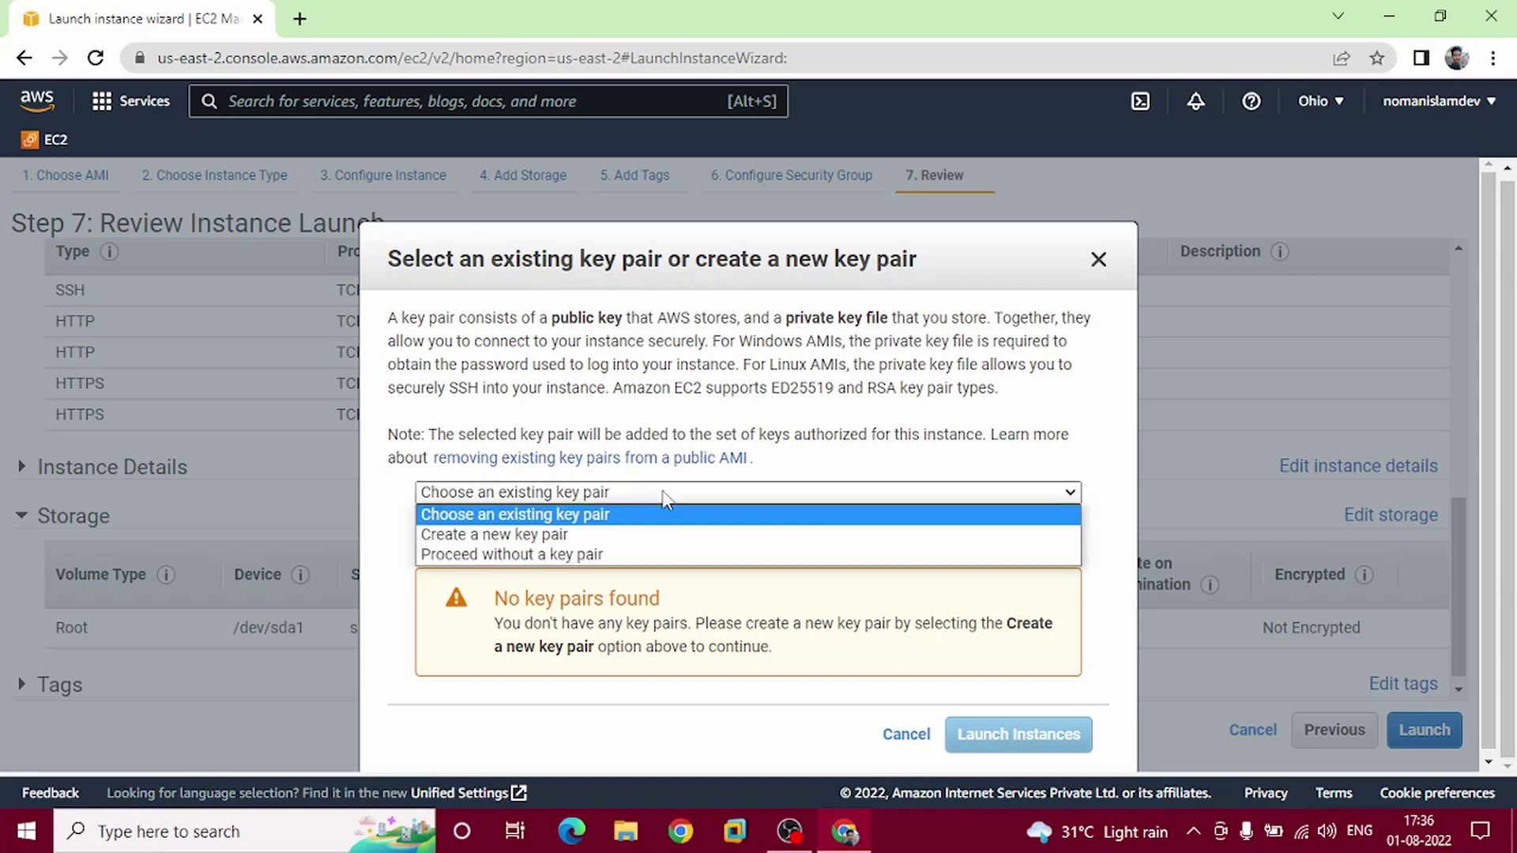
{"action": "left_click", "coordinate": [634, 538]}
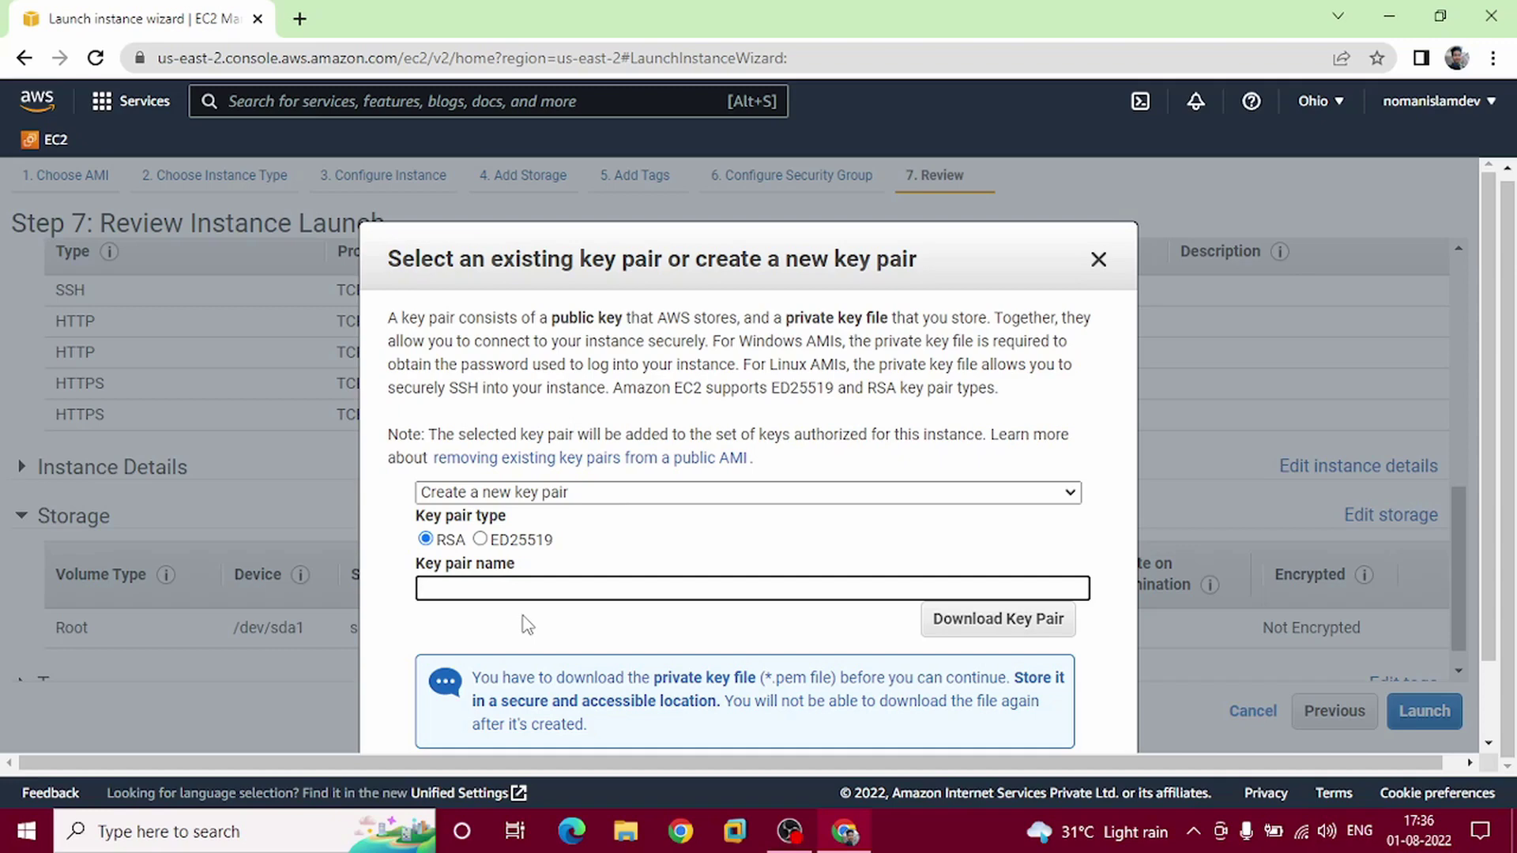
{"action": "type", "text": "wp-noman-blog"}
{"action": "left_click", "coordinate": [964, 631]}
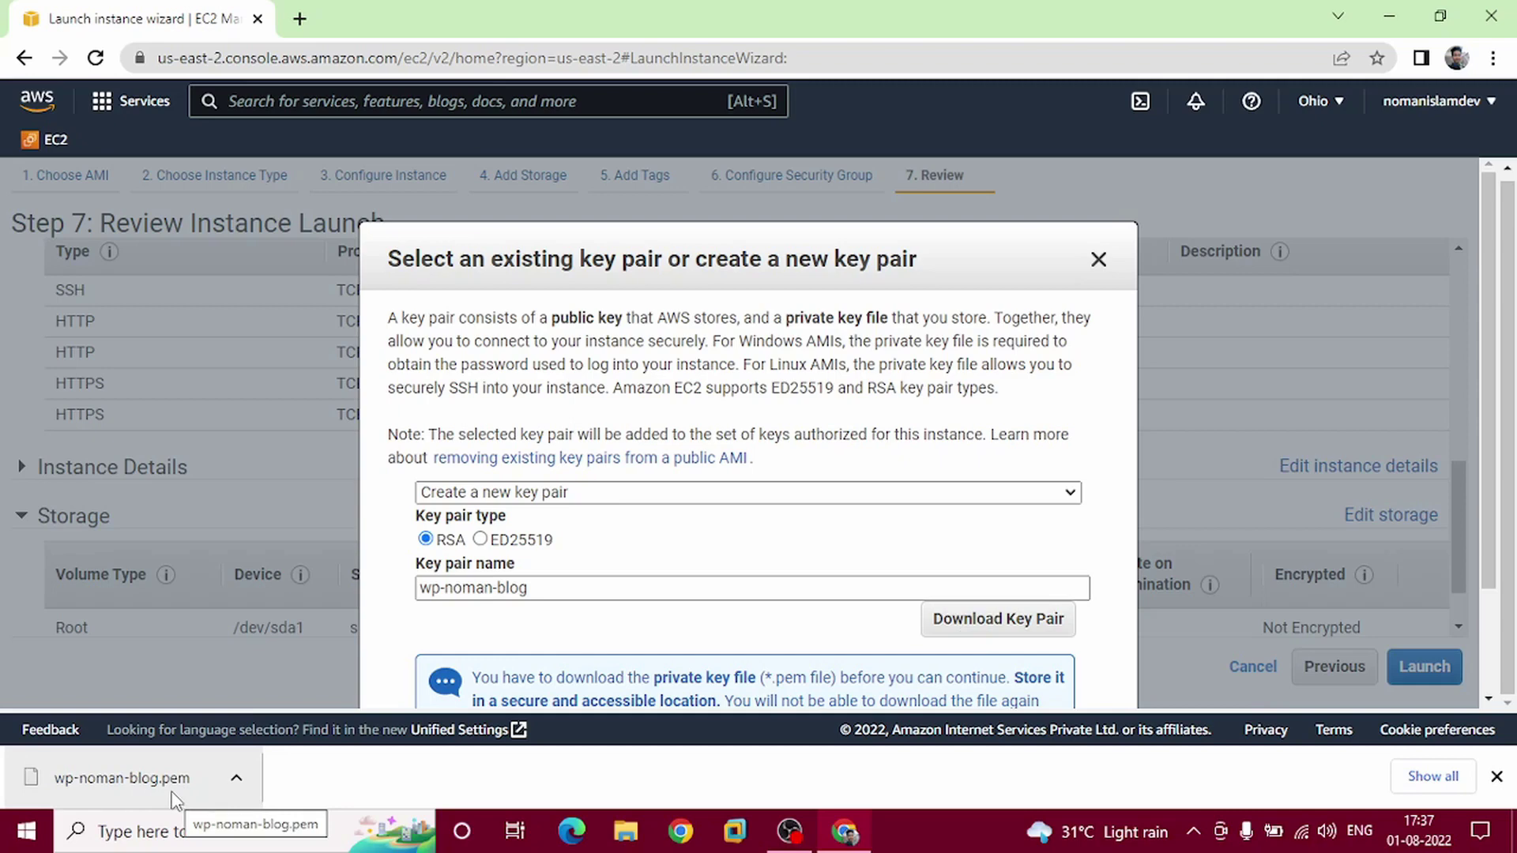
{"action": "scroll", "coordinate": [1151, 545], "scroll_direction": "down", "scroll_amount": 2}
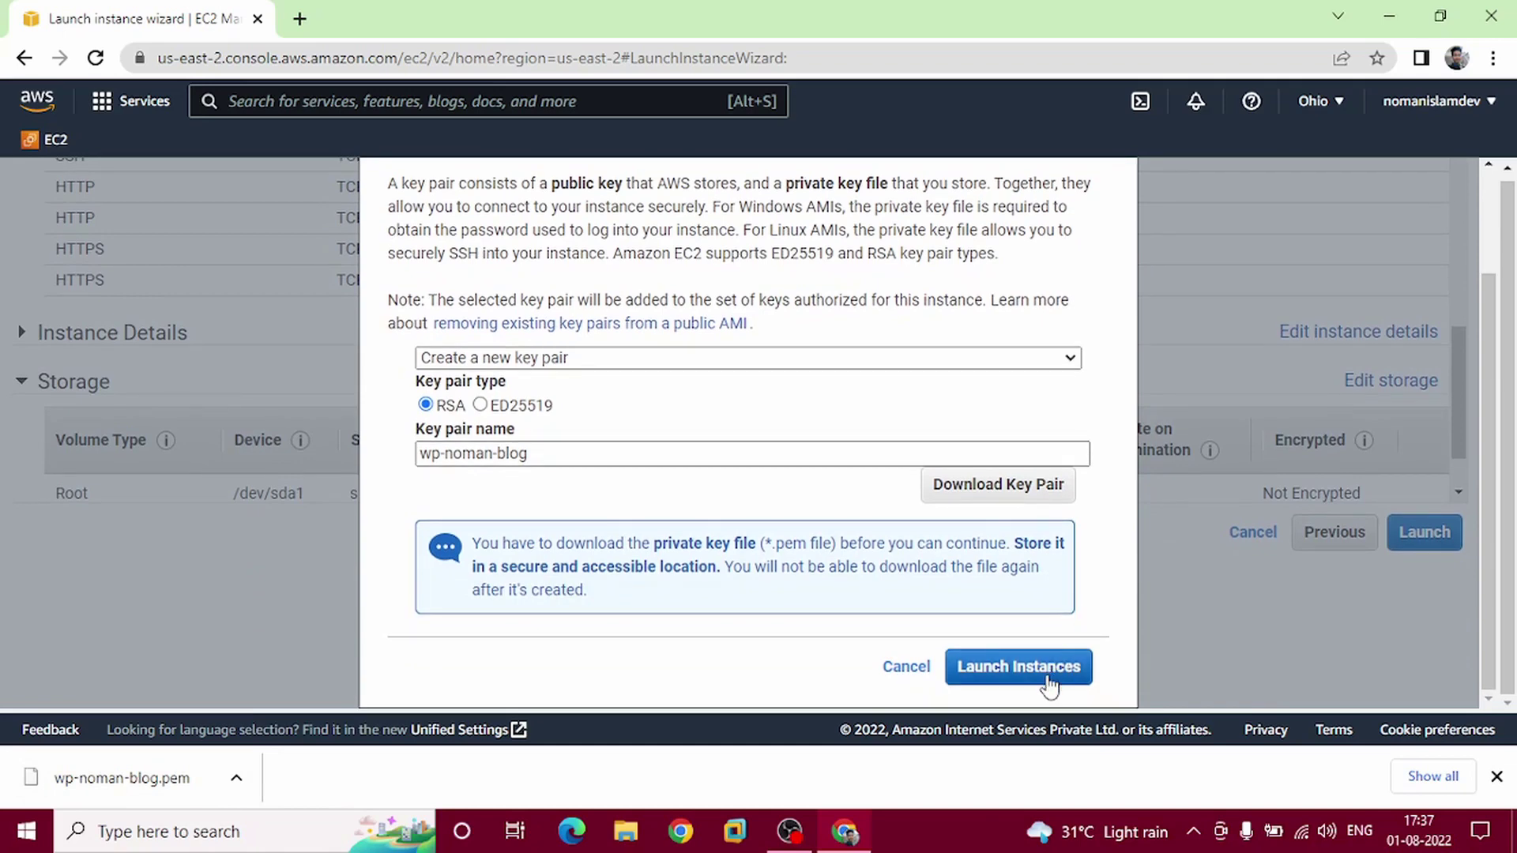
Launch the instance with the wp-noman-blog key pair and return to the Instances list.
{"action": "left_click", "coordinate": [1047, 668]}
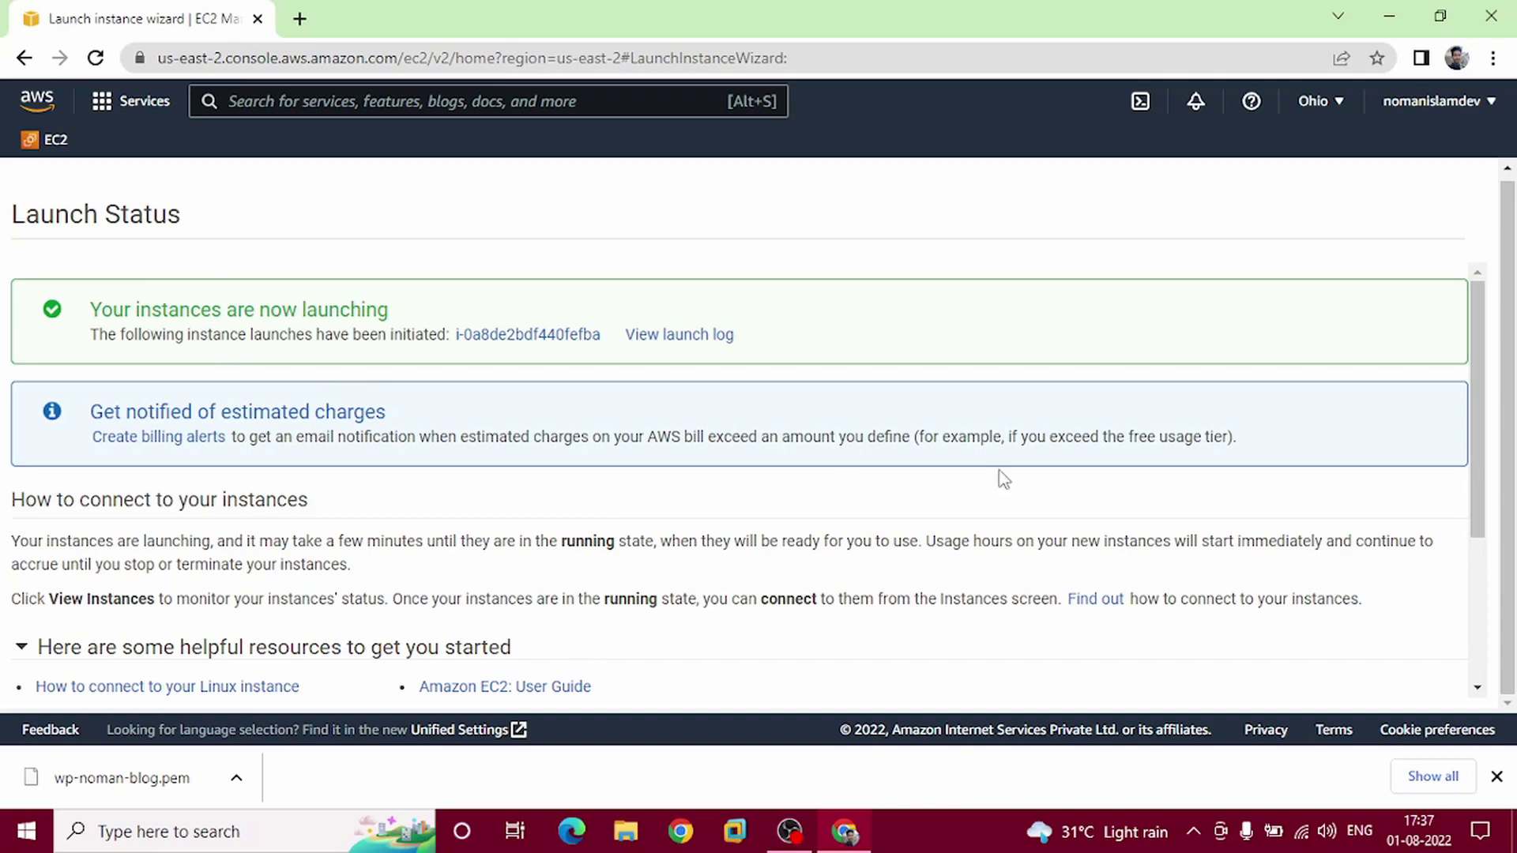
{"action": "scroll", "coordinate": [1282, 570], "scroll_direction": "down", "scroll_amount": 3}
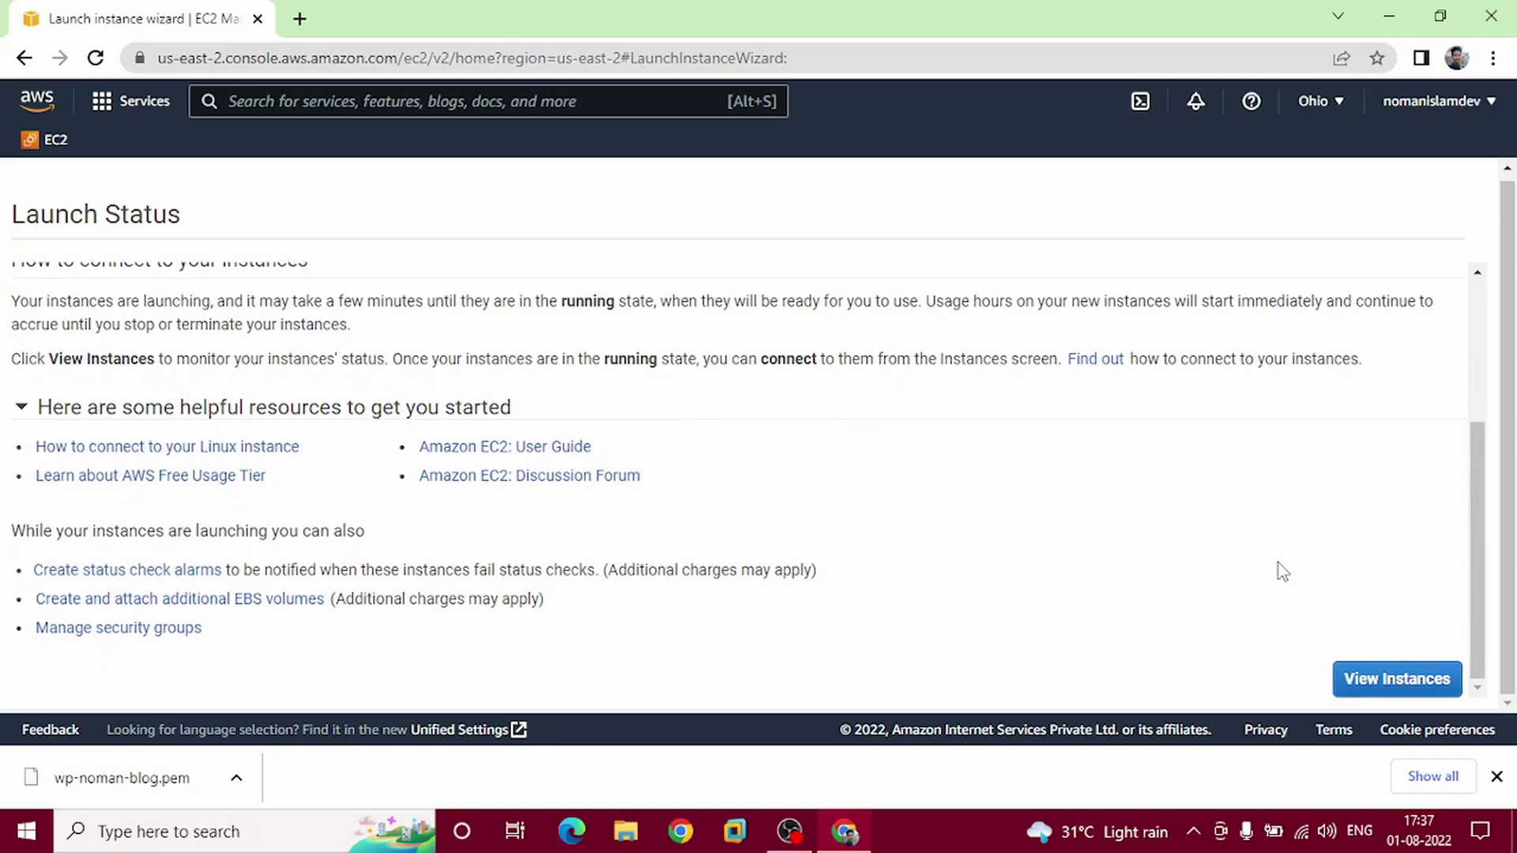
{"action": "left_click", "coordinate": [1397, 679]}
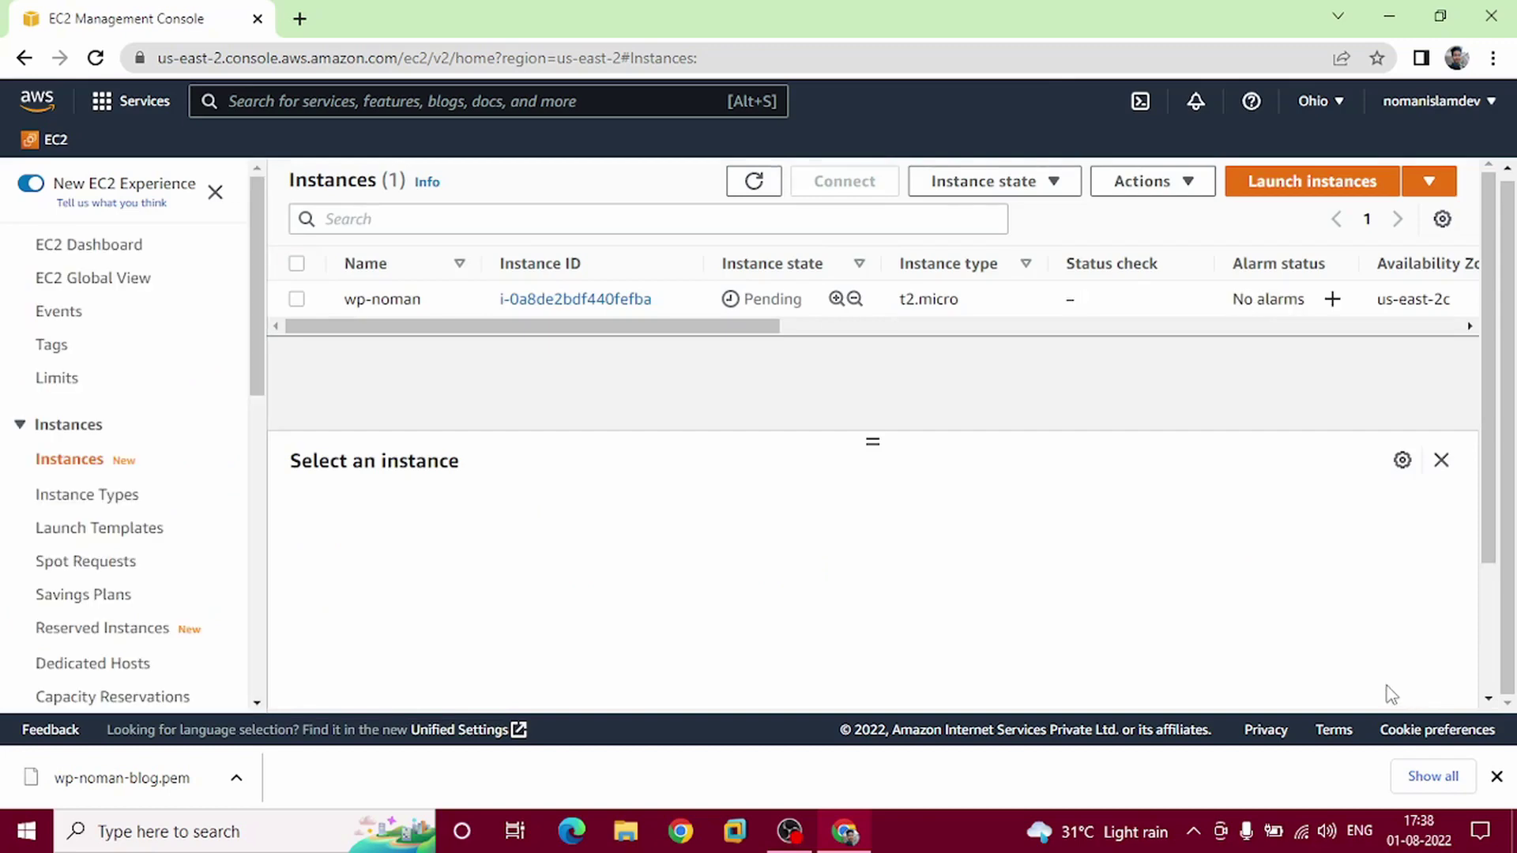
Select wp-noman and refresh until it is Running with 2/2 status checks passed.
{"action": "left_click", "coordinate": [297, 301]}
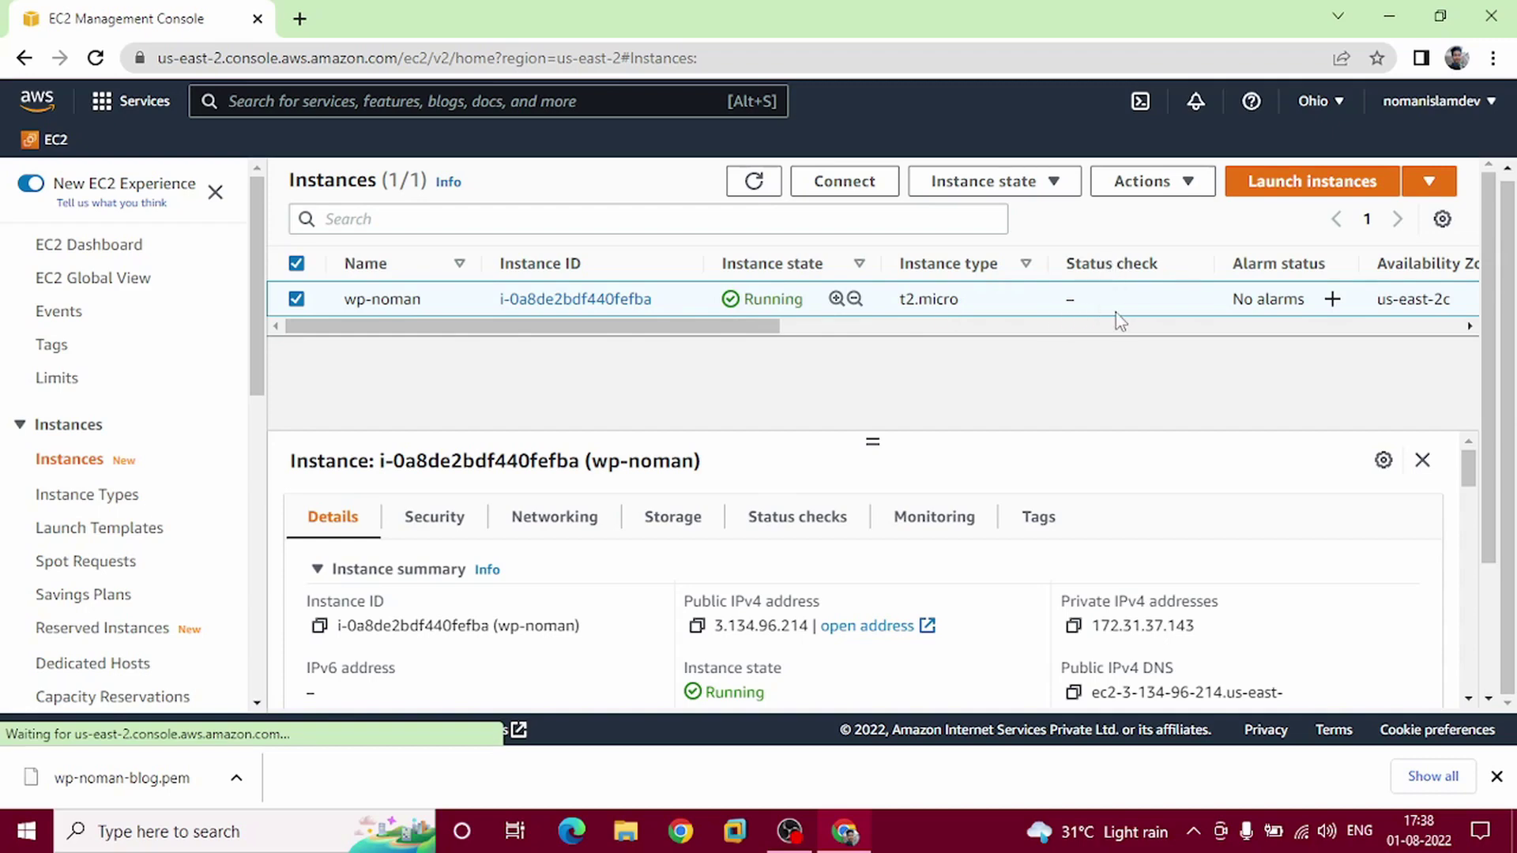
{"action": "left_click", "coordinate": [754, 182]}
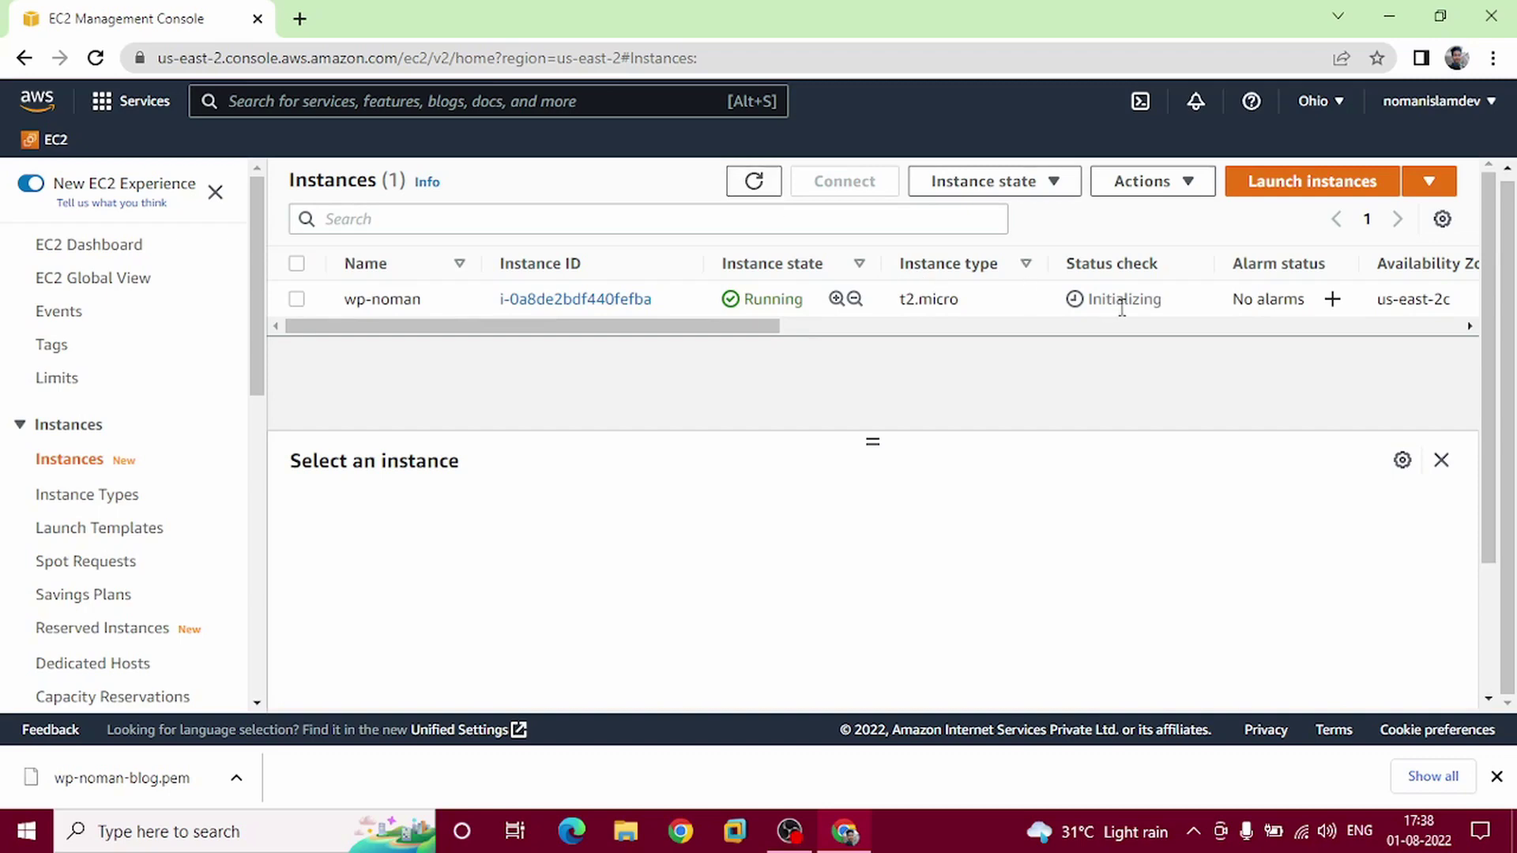
{"action": "left_click", "coordinate": [750, 190]}
{"action": "left_click", "coordinate": [754, 189]}
{"action": "left_click", "coordinate": [755, 190]}
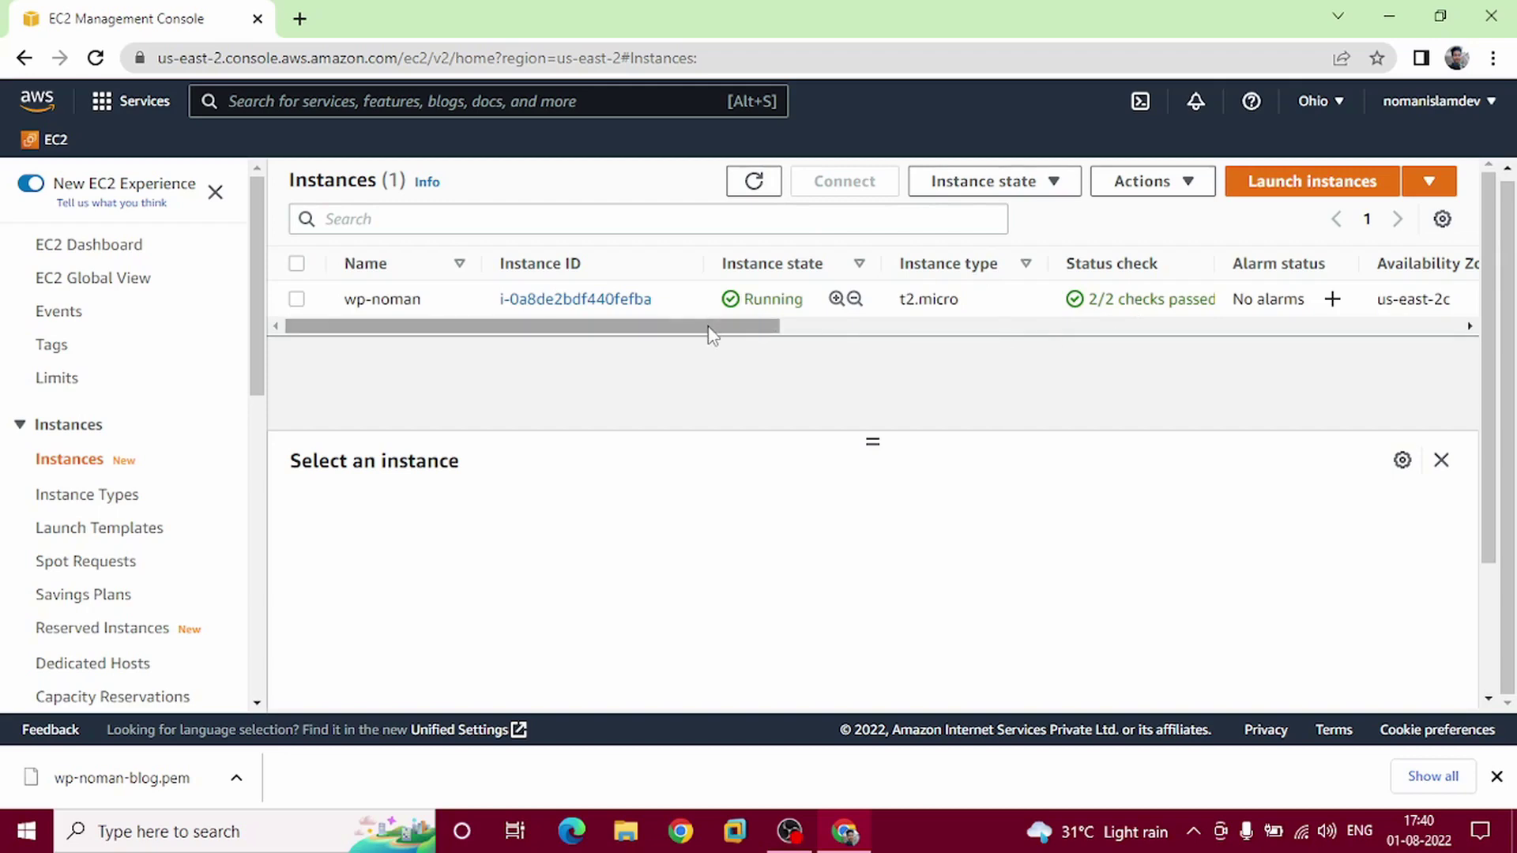
{"action": "left_click_drag", "start_coordinate": [735, 334], "coordinate": [1166, 345]}
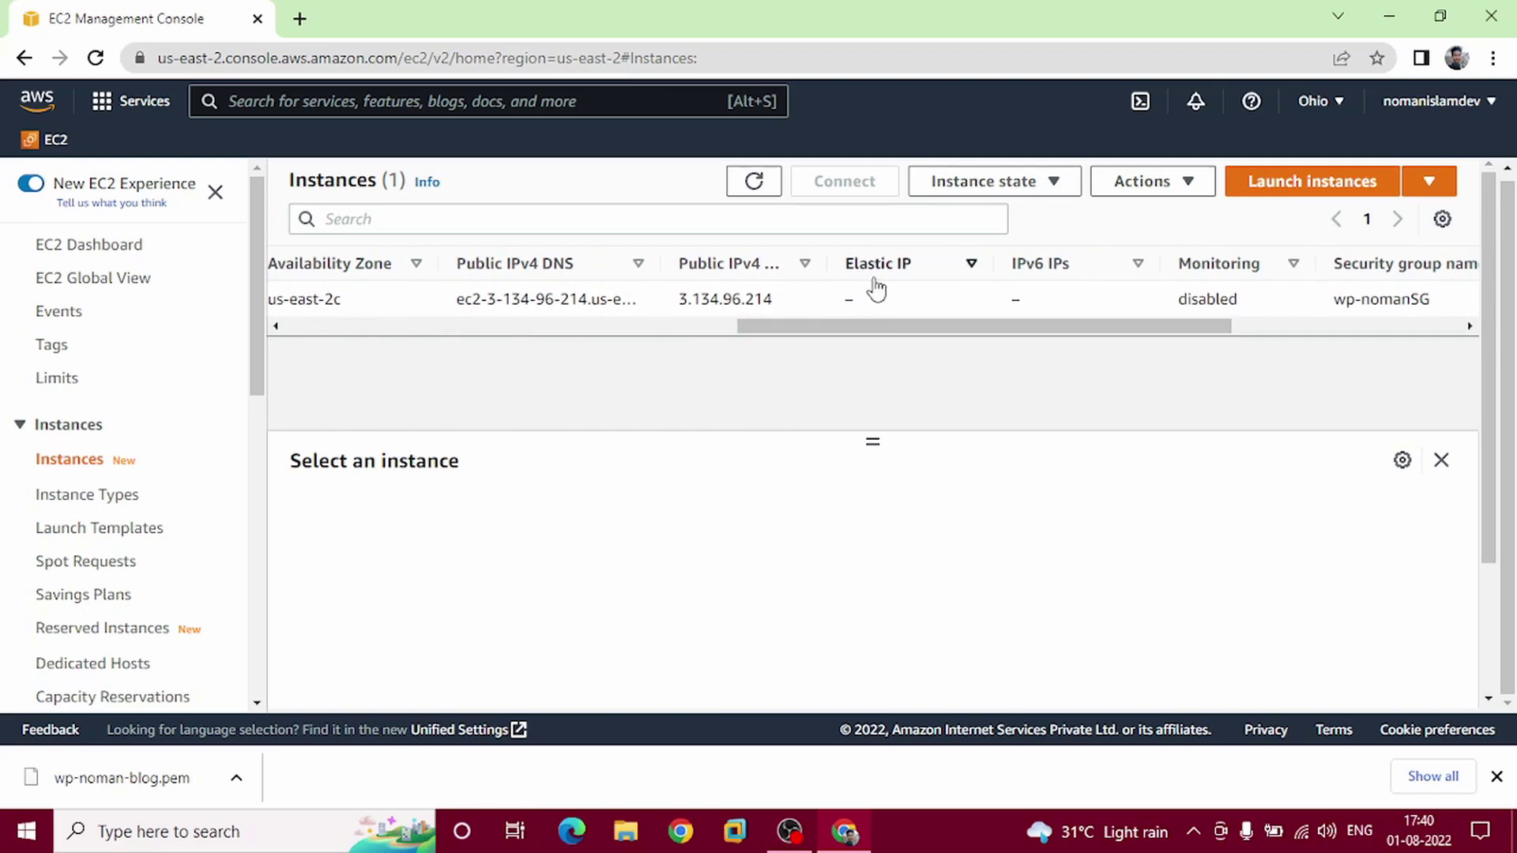
{"action": "left_click_drag", "start_coordinate": [850, 328], "coordinate": [353, 297]}
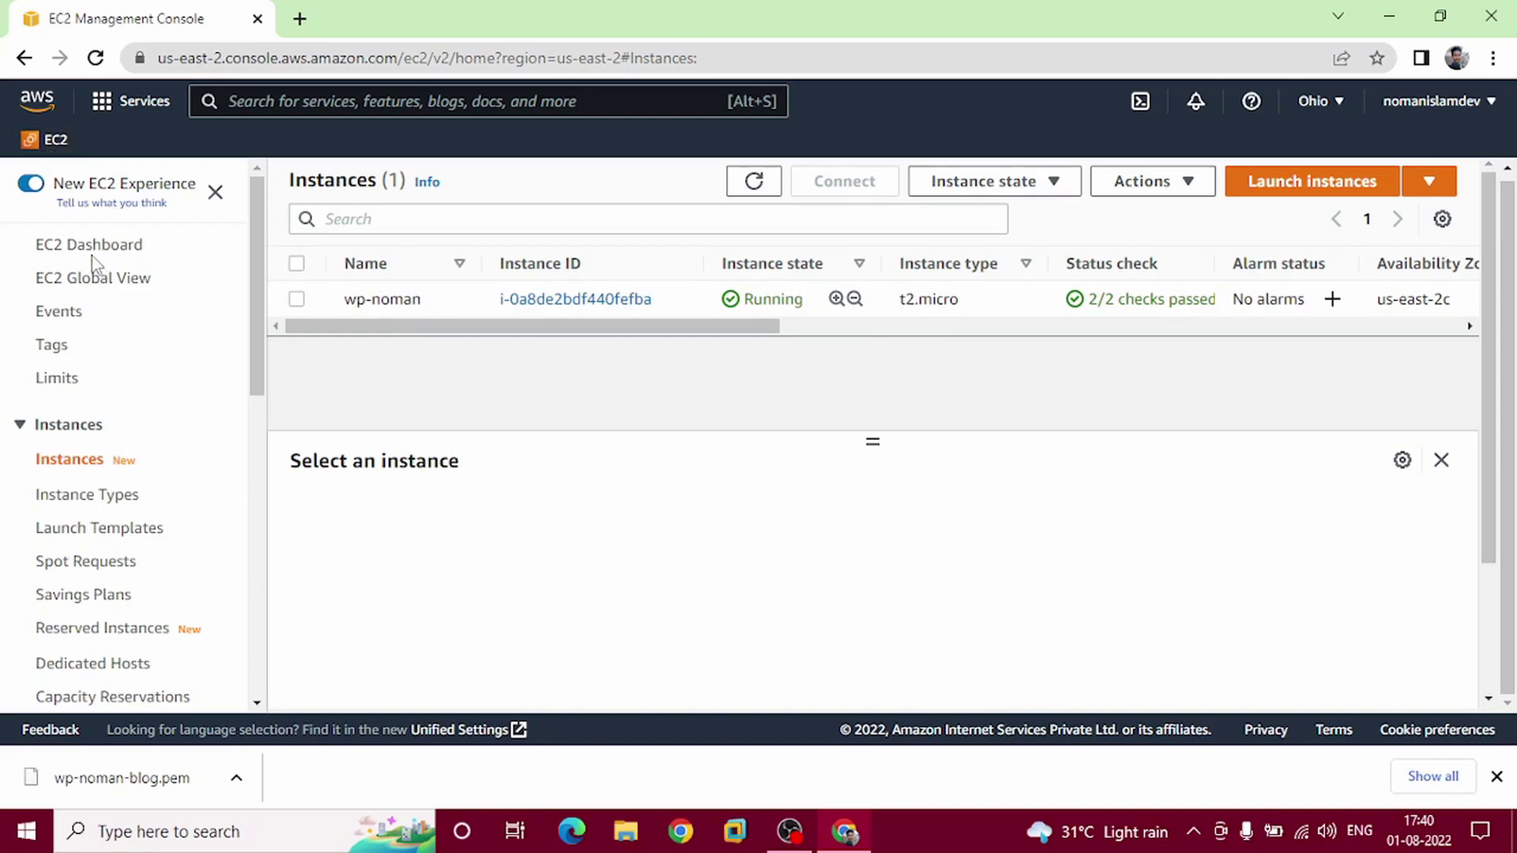
Show the link context menu for Elastic IPs under Network & Security.
{"action": "scroll", "coordinate": [125, 592], "scroll_direction": "down", "scroll_amount": 4}
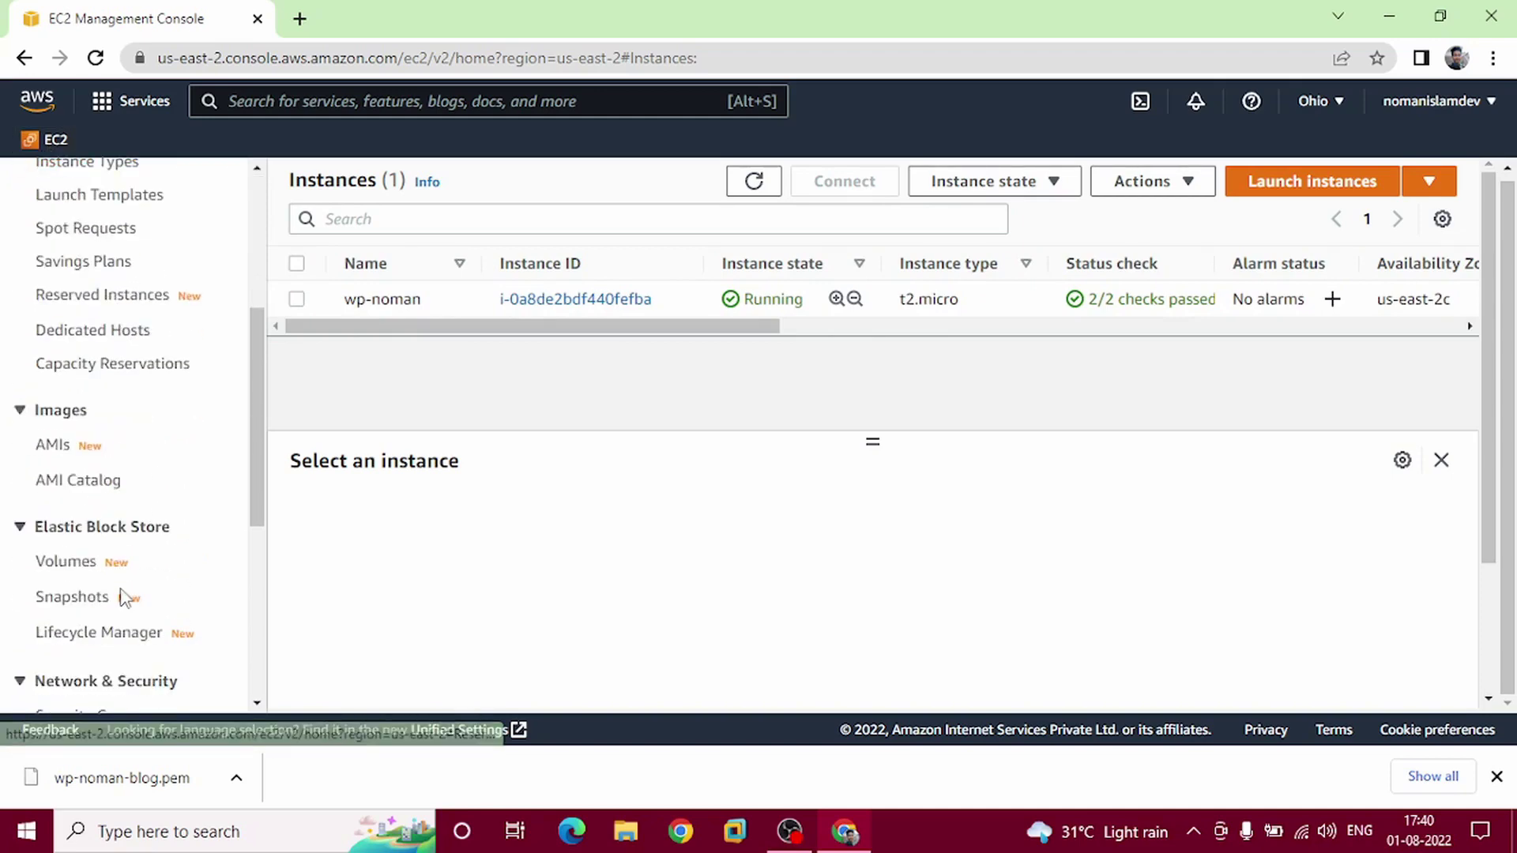
{"action": "scroll", "coordinate": [123, 601], "scroll_direction": "down", "scroll_amount": 1}
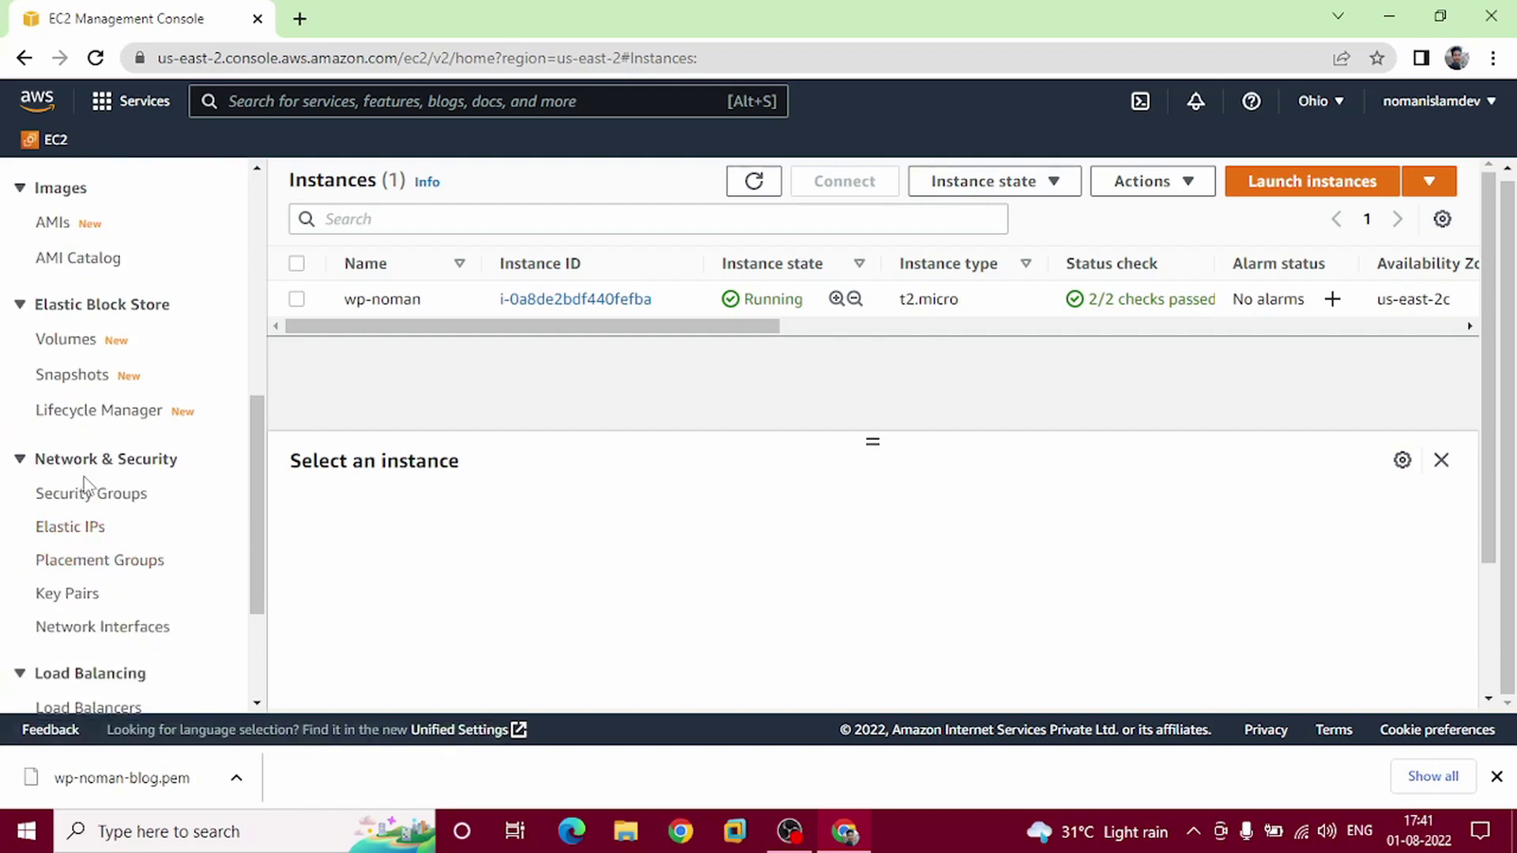
{"action": "right_click", "coordinate": [73, 535]}
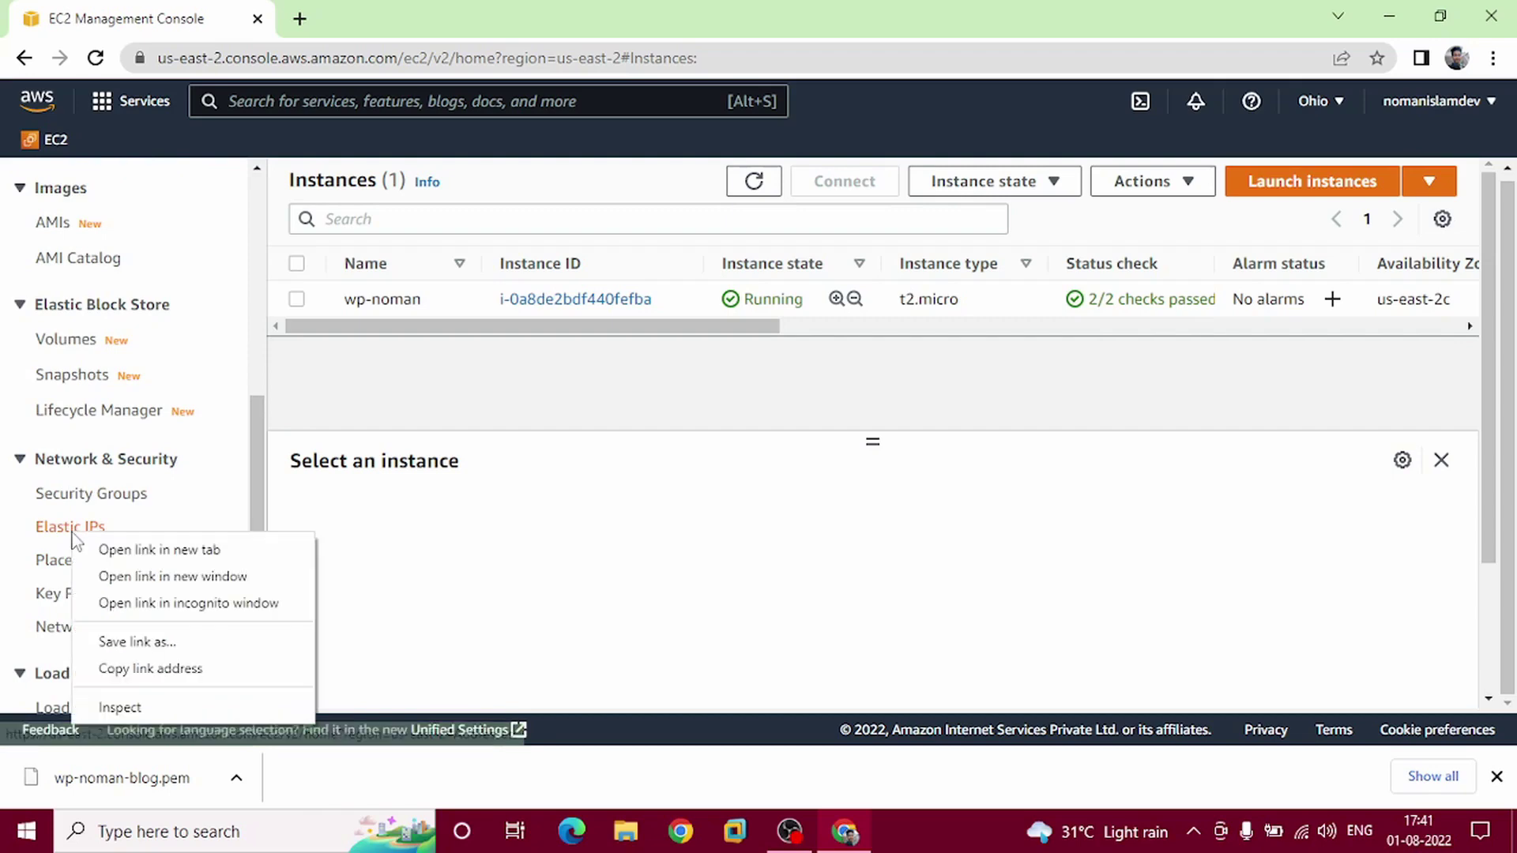
Open the empty Elastic IP addresses page in a new browser tab and switch to it.
{"action": "left_click", "coordinate": [135, 551]}
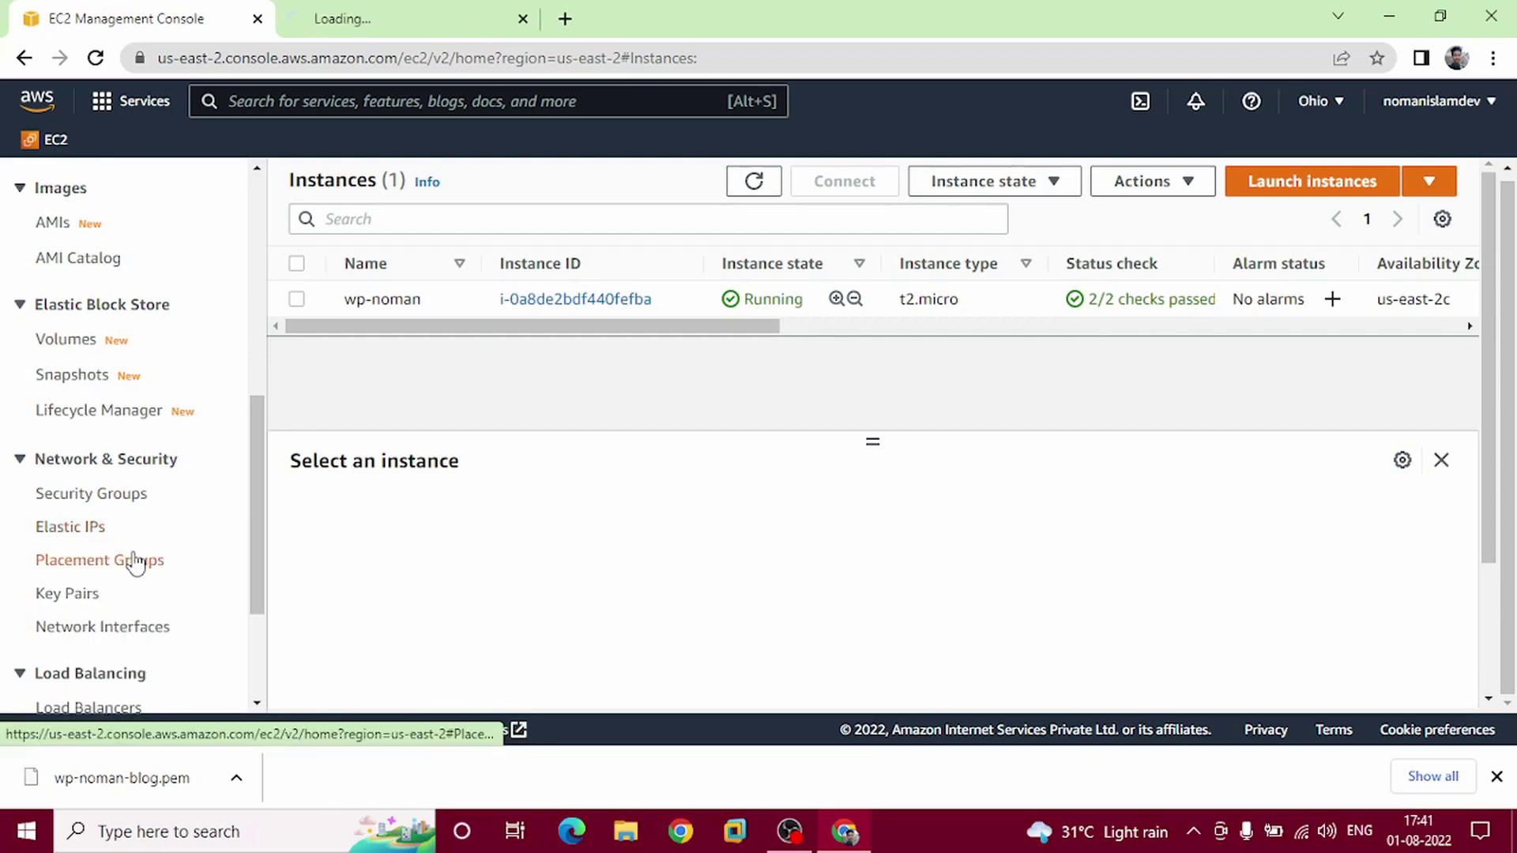
{"action": "left_click", "coordinate": [375, 32]}
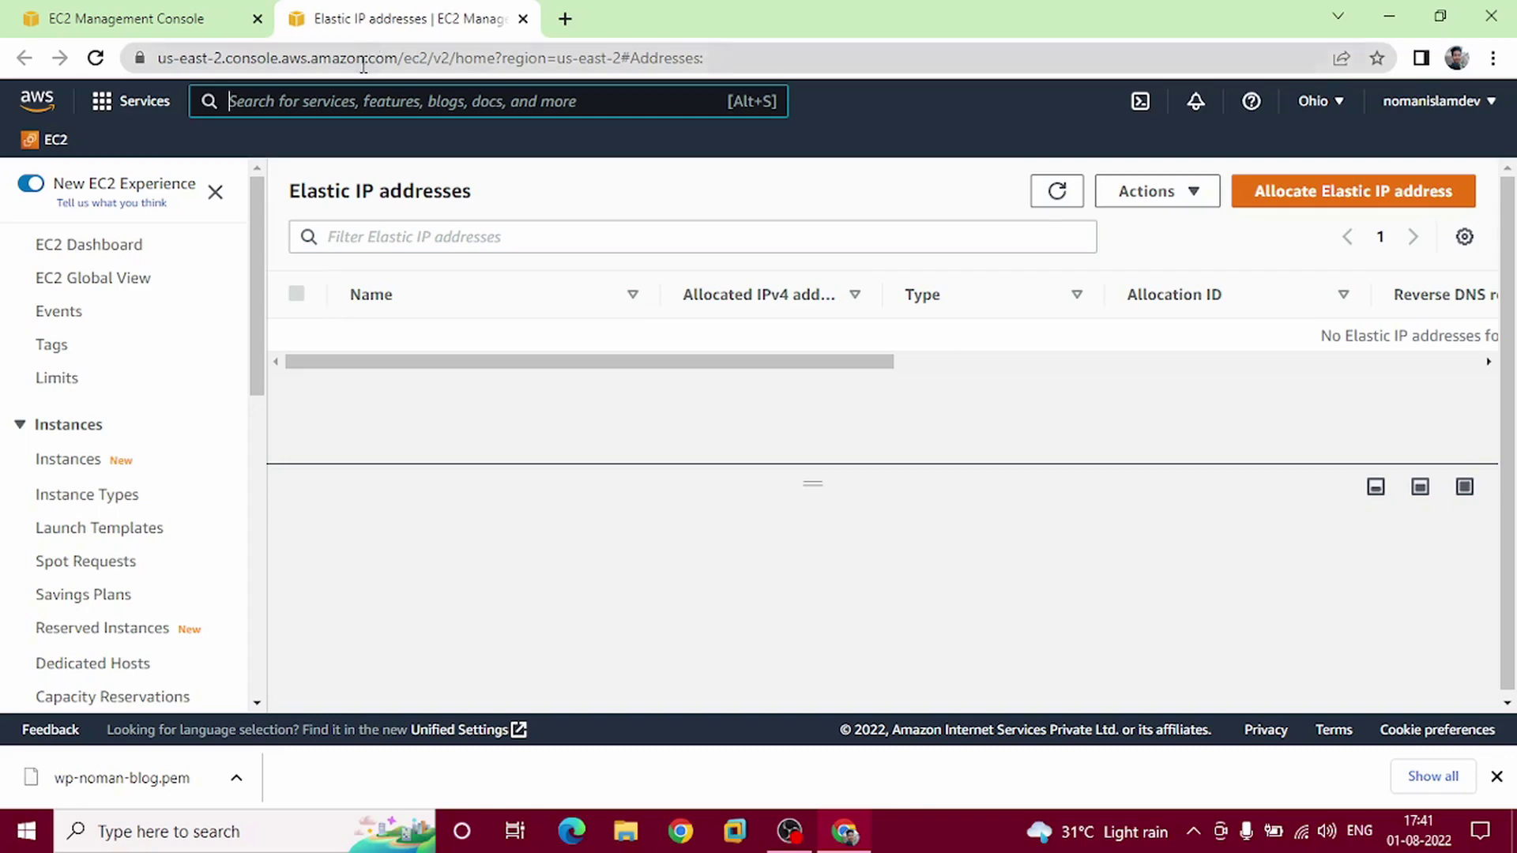
Allocate Elastic IP 3.135.166.20 from Amazon's pool of IPv4 addresses.
{"action": "left_click", "coordinate": [1335, 207]}
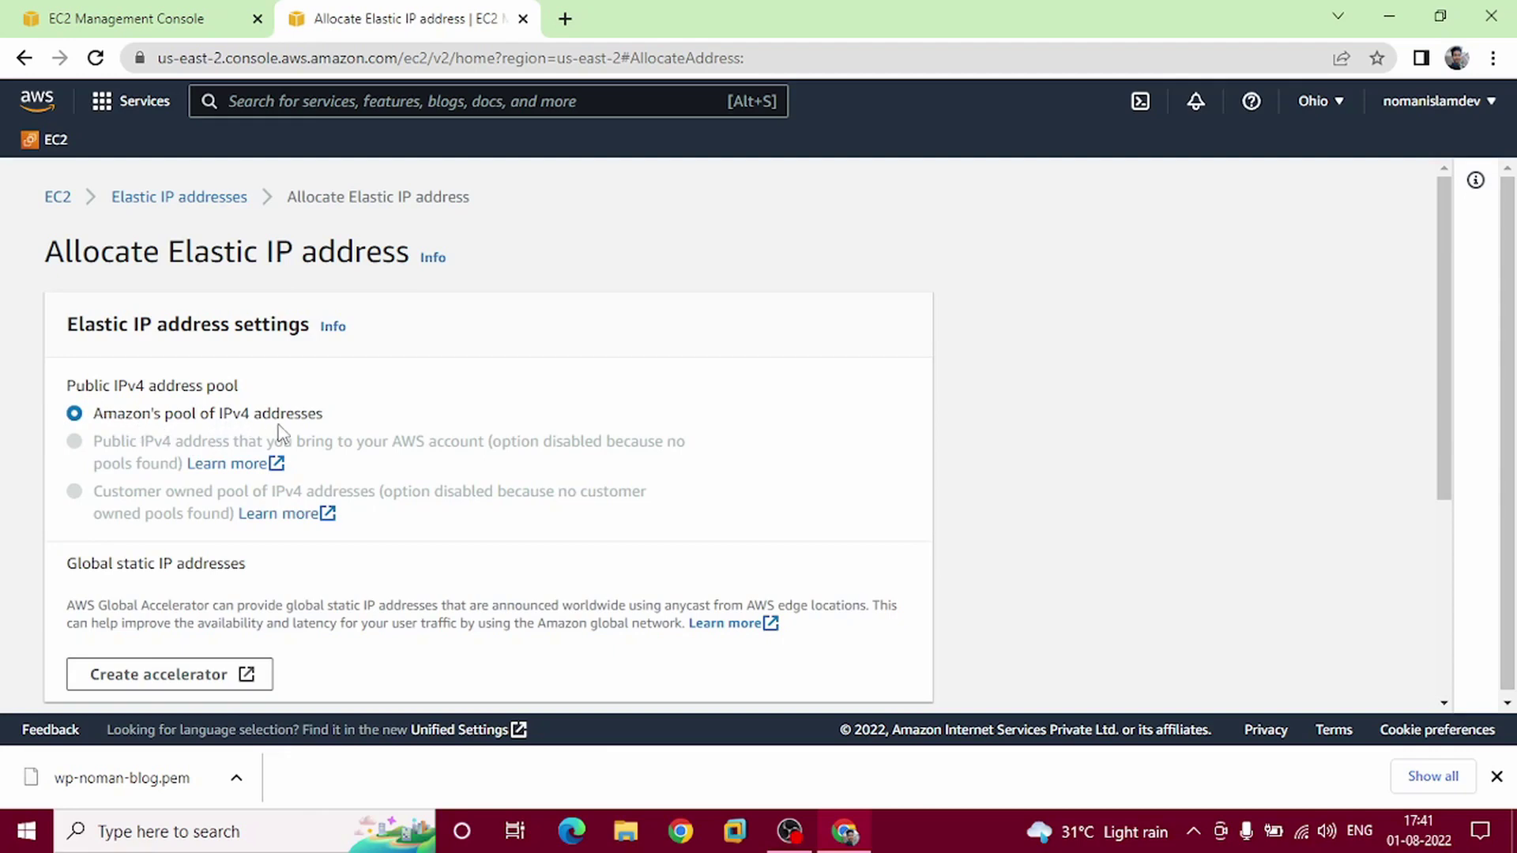
{"action": "scroll", "coordinate": [278, 433], "scroll_direction": "down", "scroll_amount": 4}
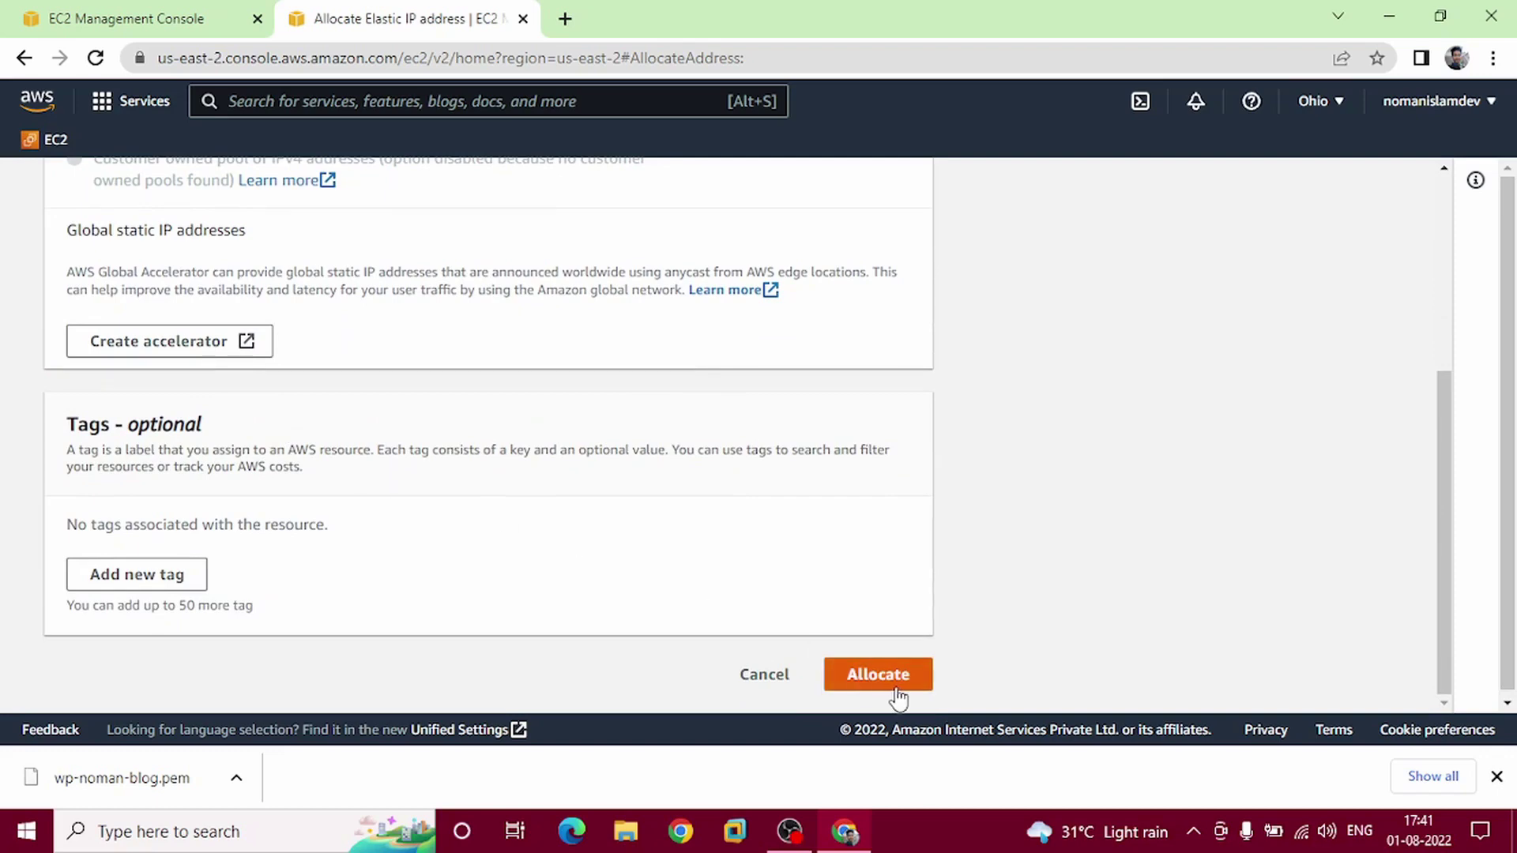
{"action": "left_click", "coordinate": [898, 695]}
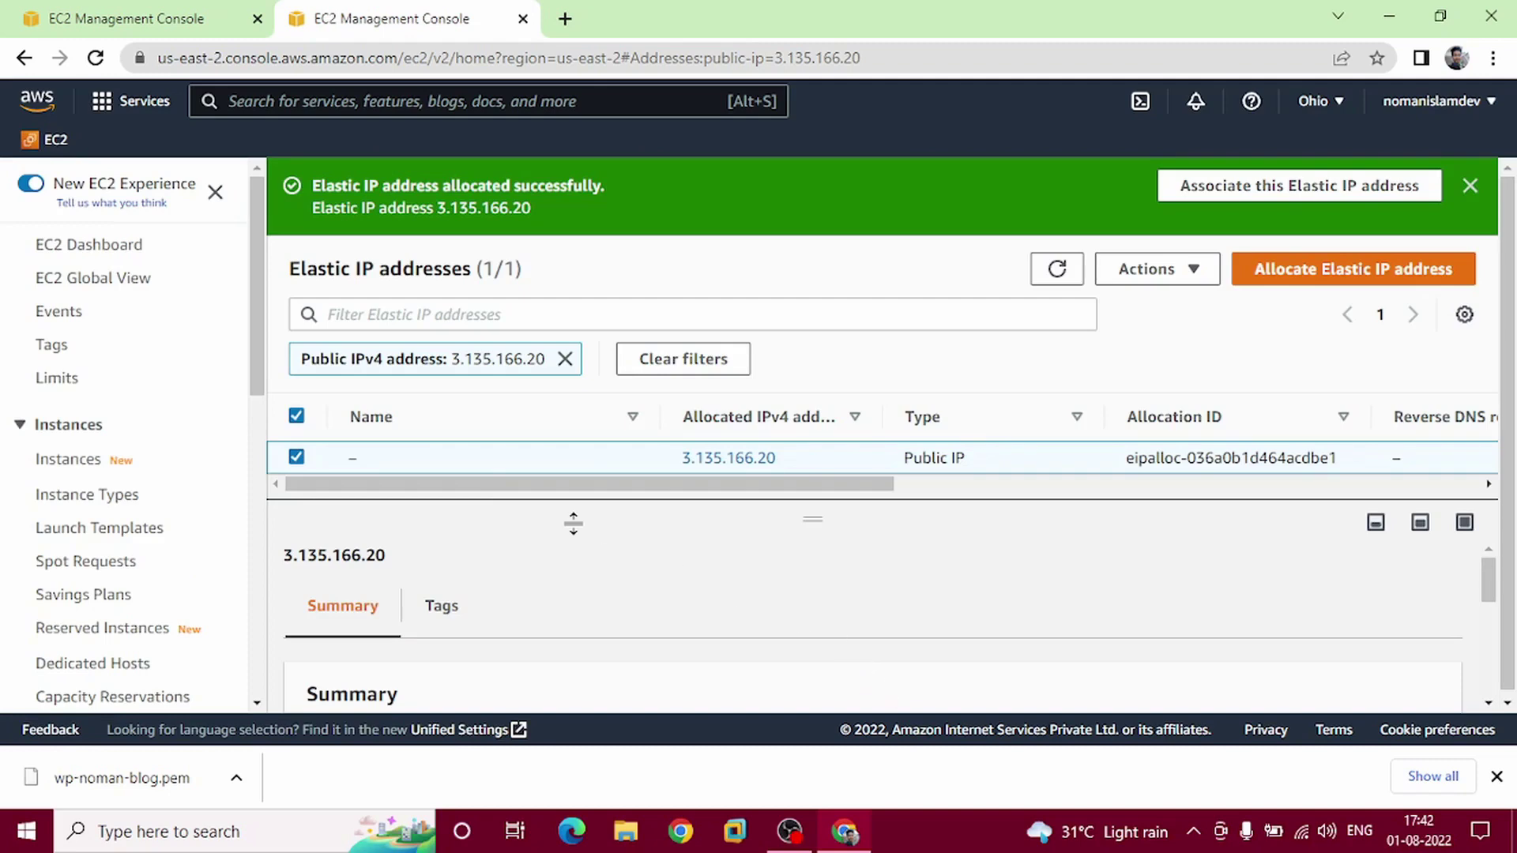
Label the Elastic IP 3.135.166.20 with the name wp-noman-eip in the Elastic IP address list.
{"action": "left_click", "coordinate": [466, 485]}
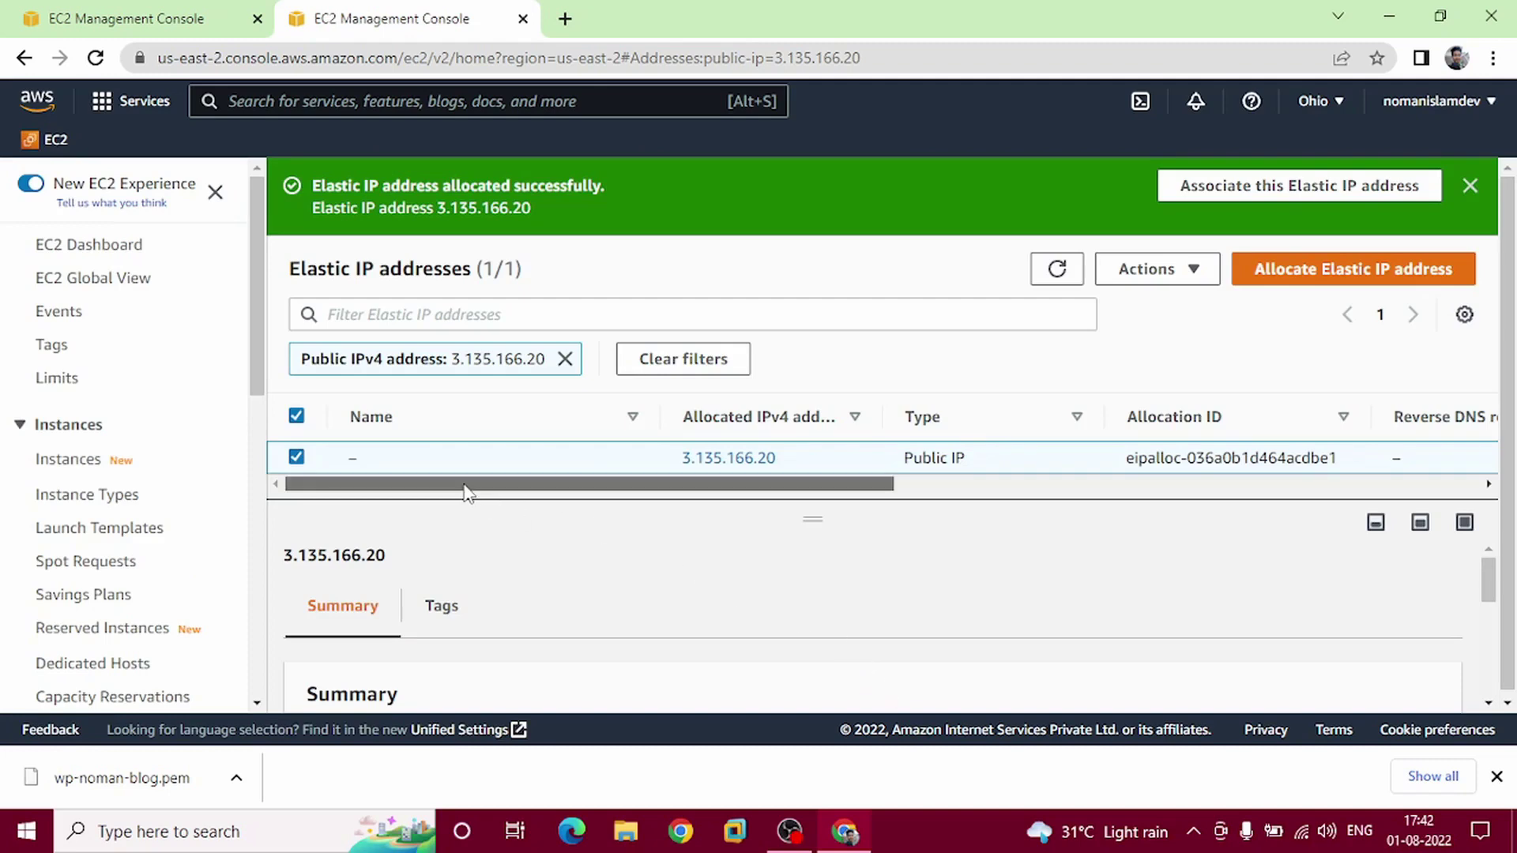
{"action": "left_click_drag", "start_coordinate": [466, 486], "coordinate": [1150, 511]}
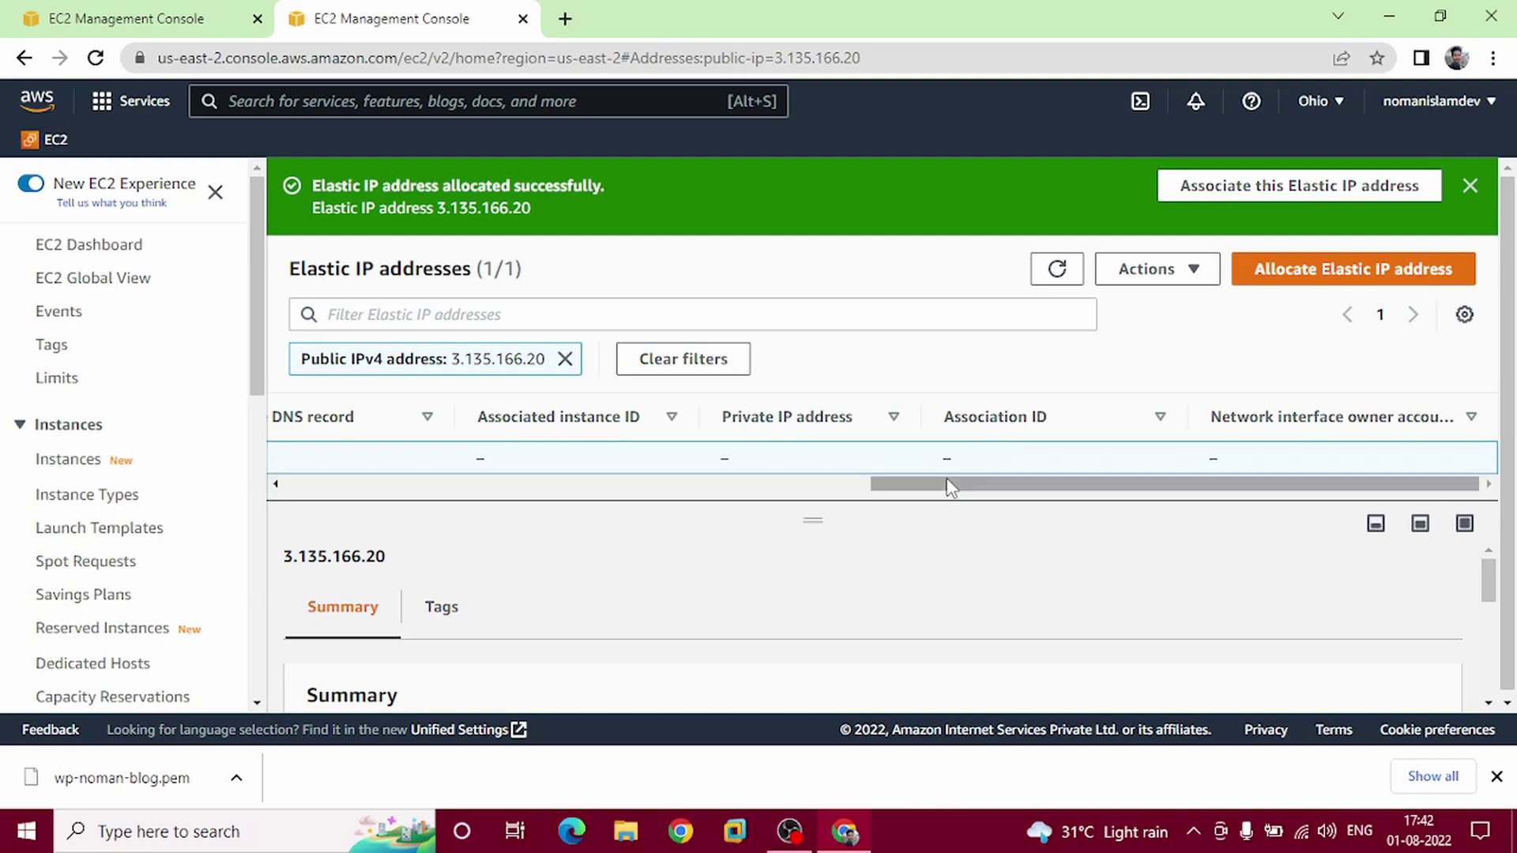
{"action": "left_click_drag", "start_coordinate": [936, 485], "coordinate": [347, 485]}
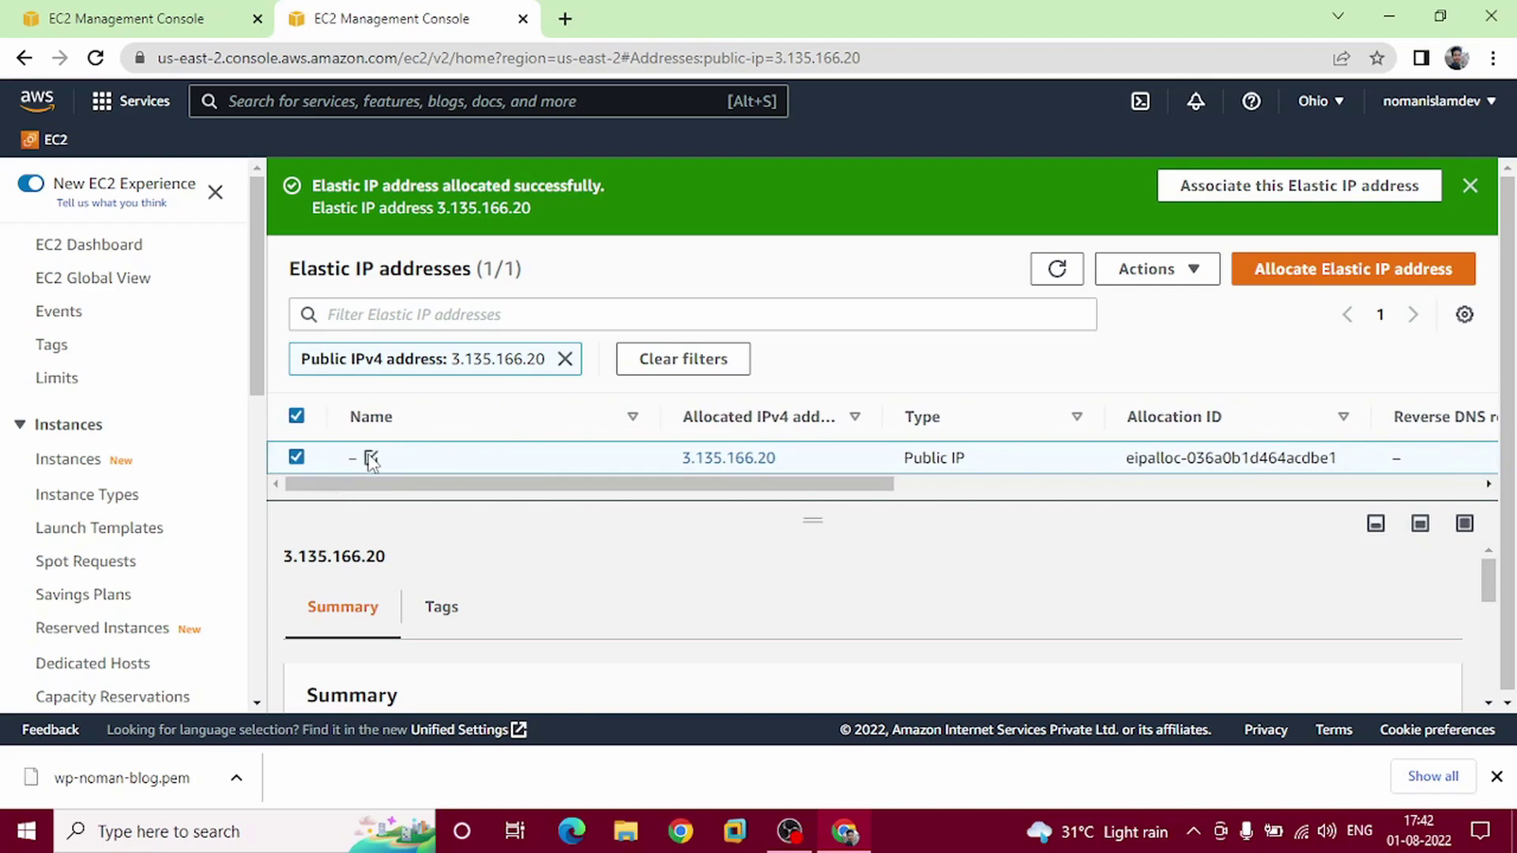
{"action": "left_click", "coordinate": [372, 461]}
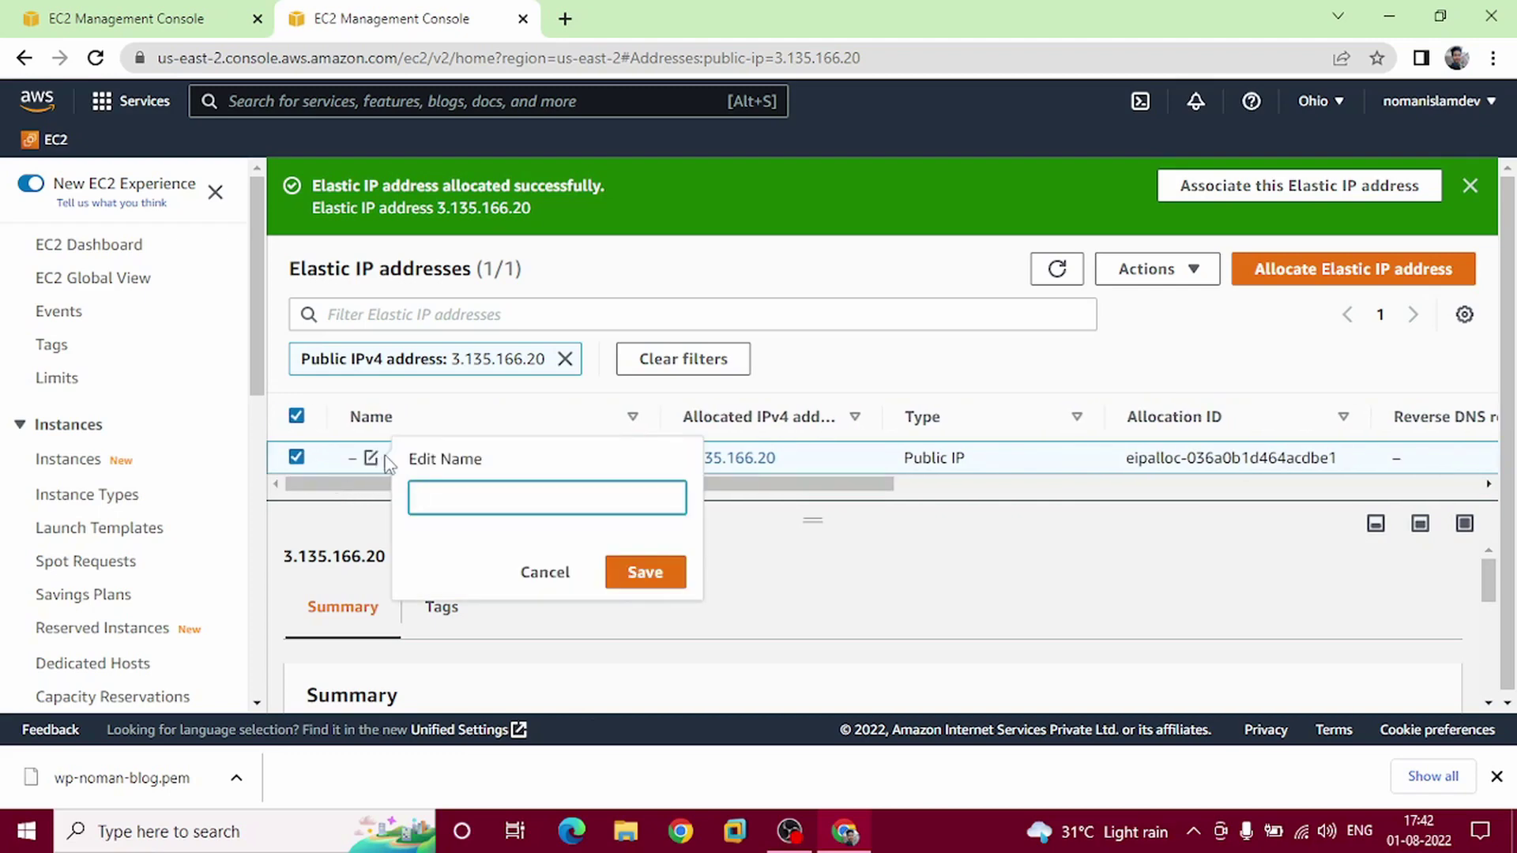
{"action": "type", "text": "wp-noman-eip"}
{"action": "left_click", "coordinate": [644, 574]}
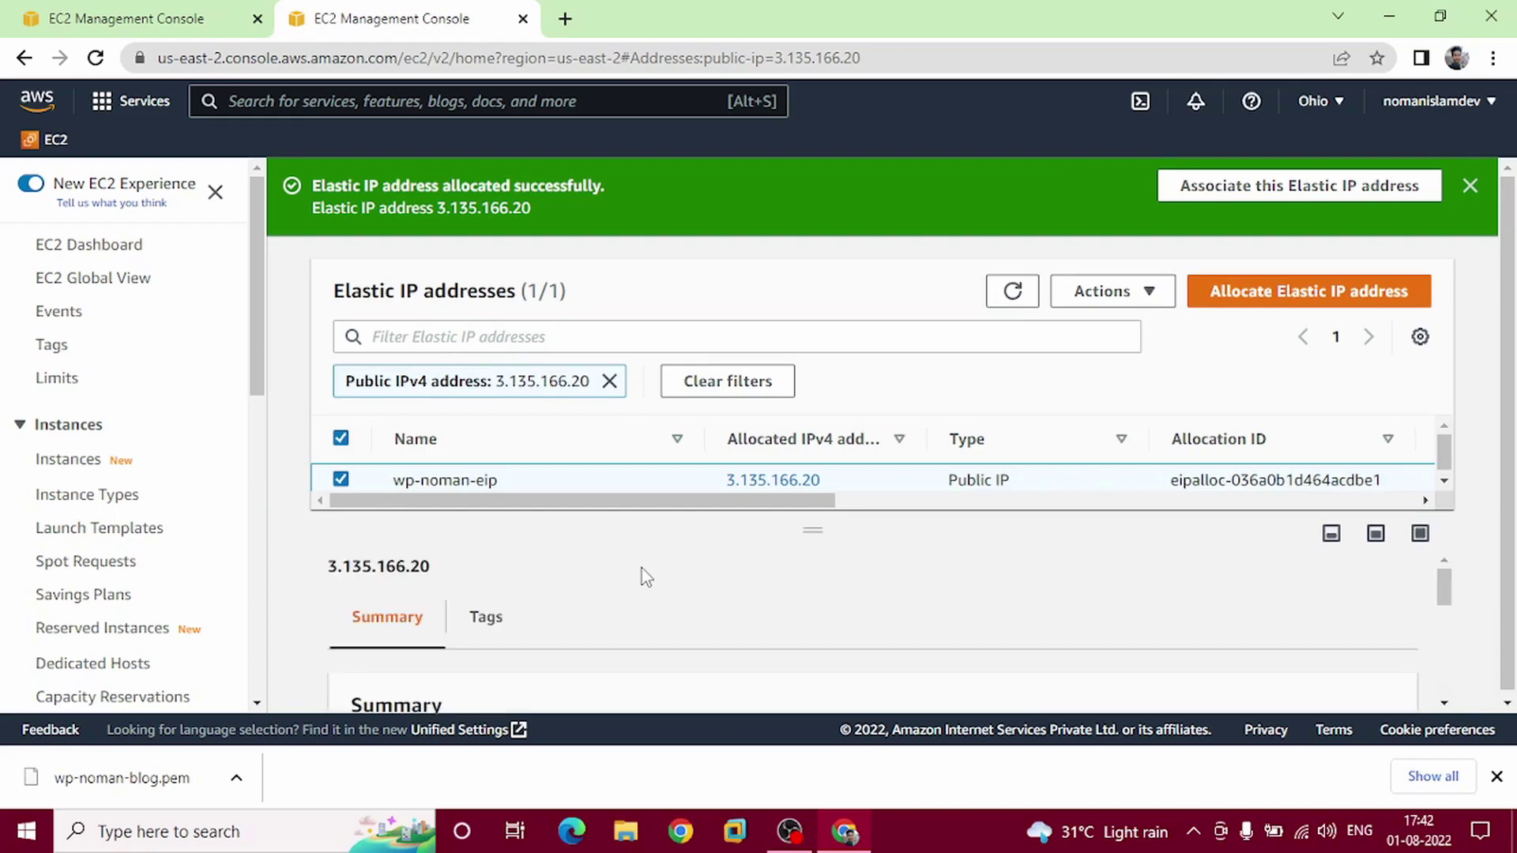
In the Associate Elastic IP form, choose instance i-0a8de2bdf440fefba and private IP 172.31.37.143.
{"action": "left_click", "coordinate": [1134, 299]}
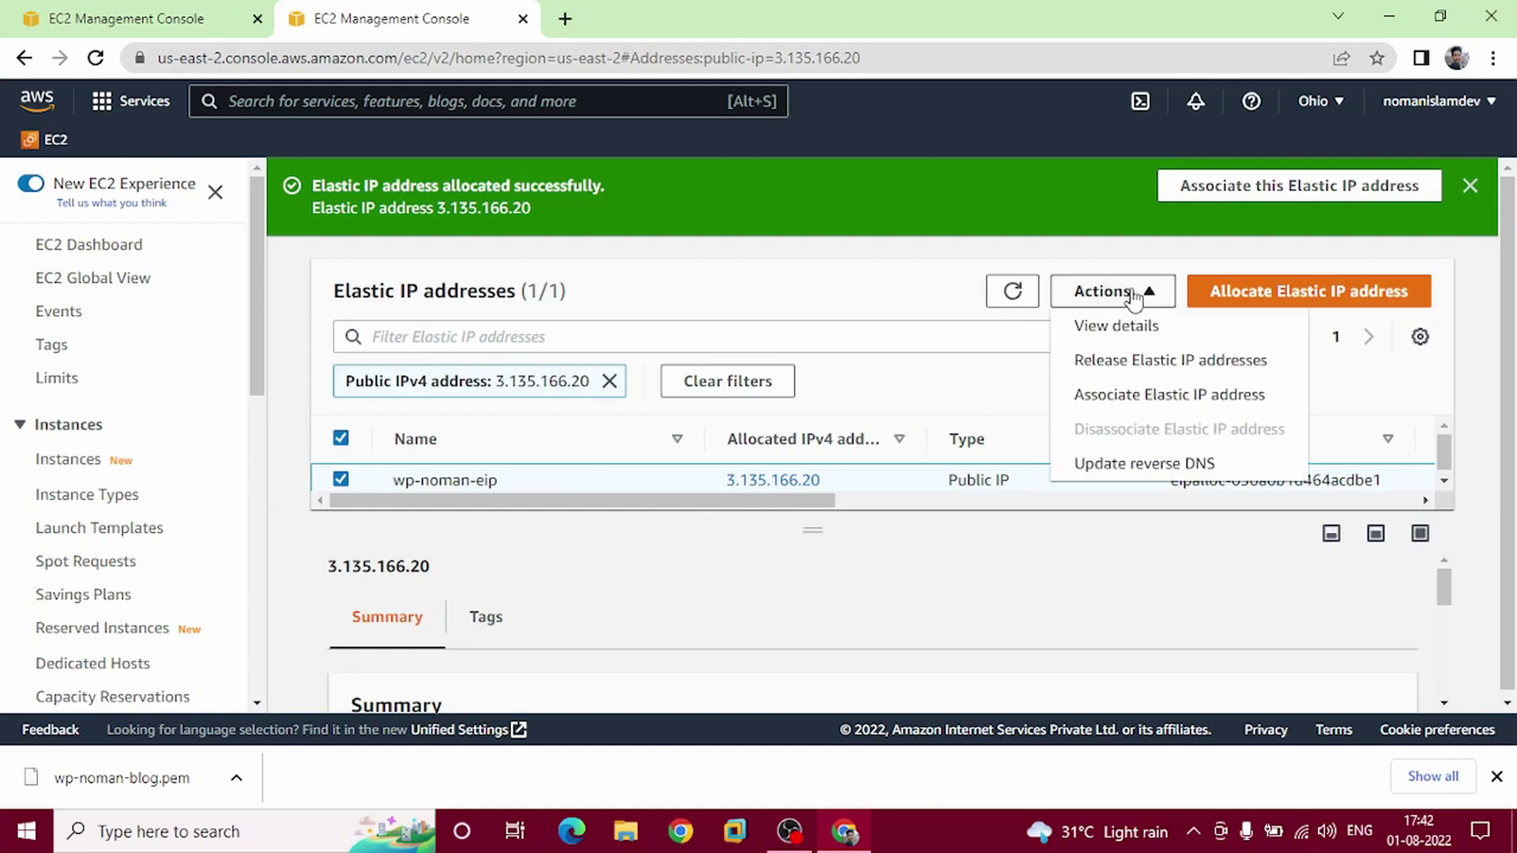
{"action": "left_click", "coordinate": [1136, 399]}
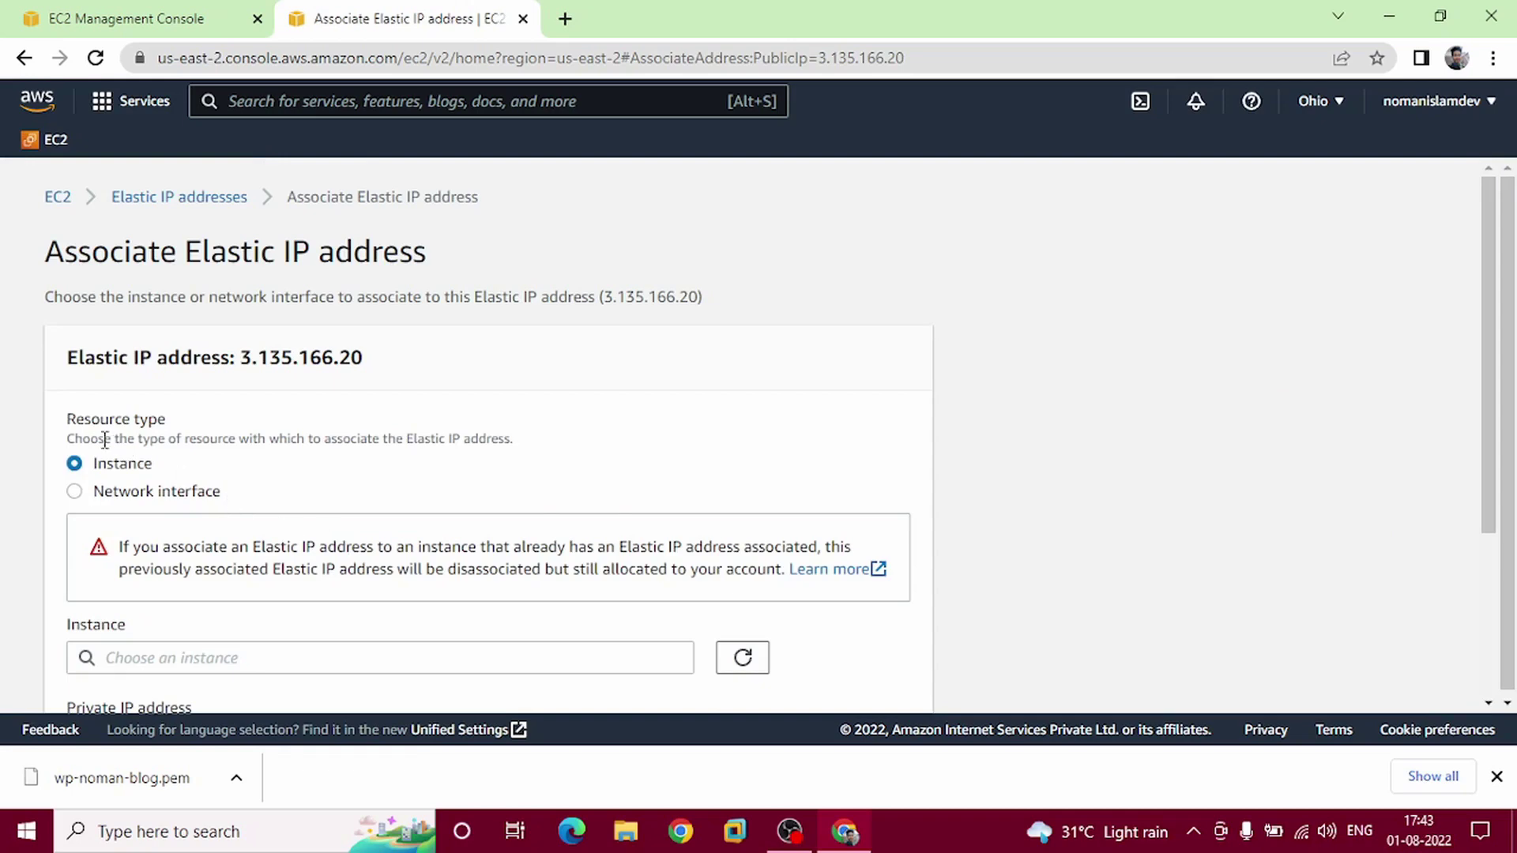
{"action": "scroll", "coordinate": [479, 526], "scroll_direction": "down", "scroll_amount": 1}
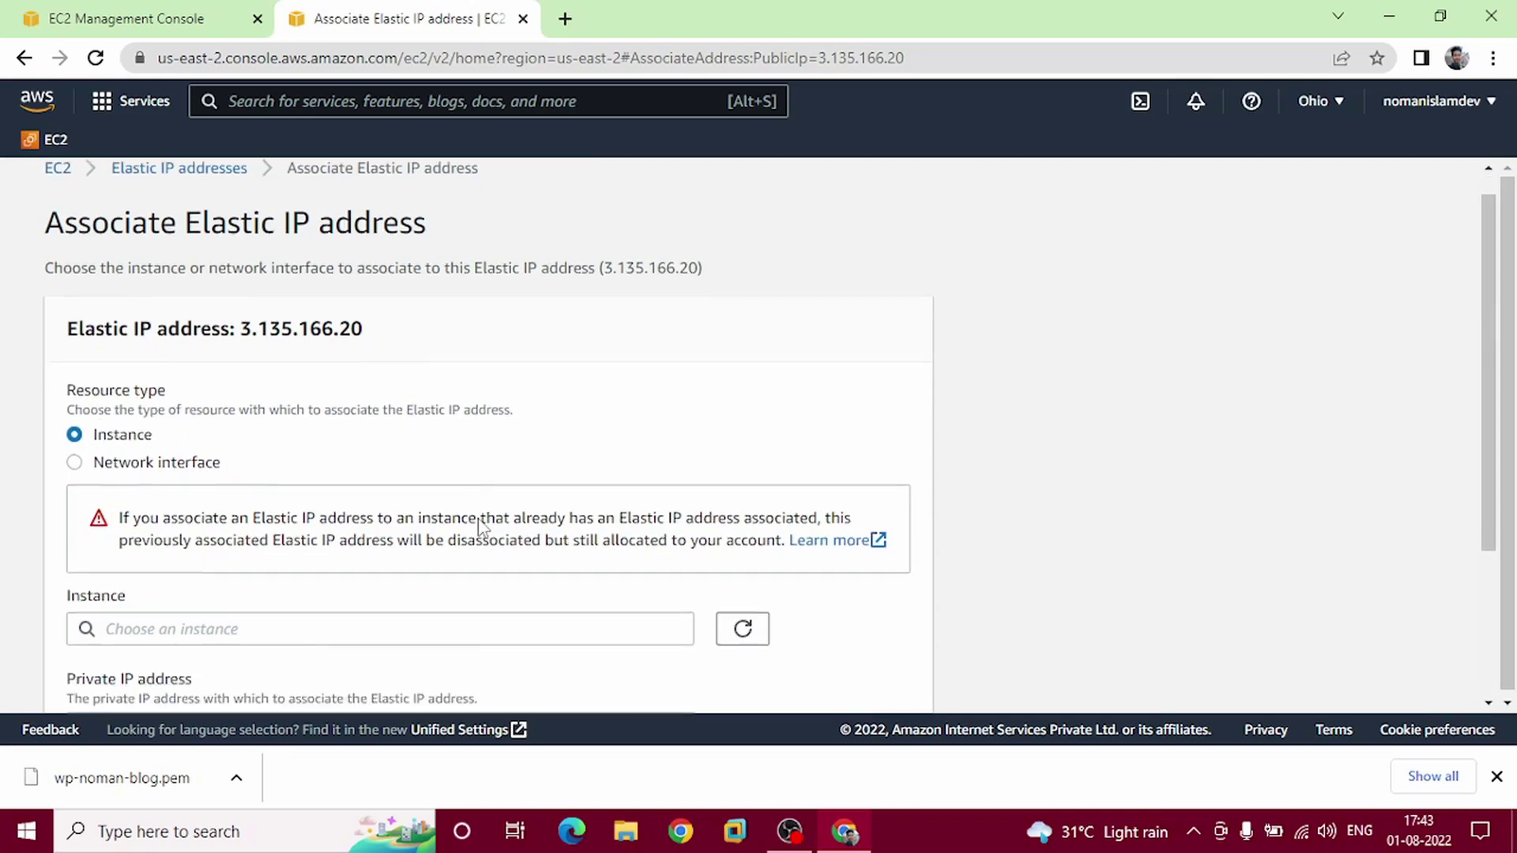
{"action": "scroll", "coordinate": [479, 526], "scroll_direction": "down", "scroll_amount": 2}
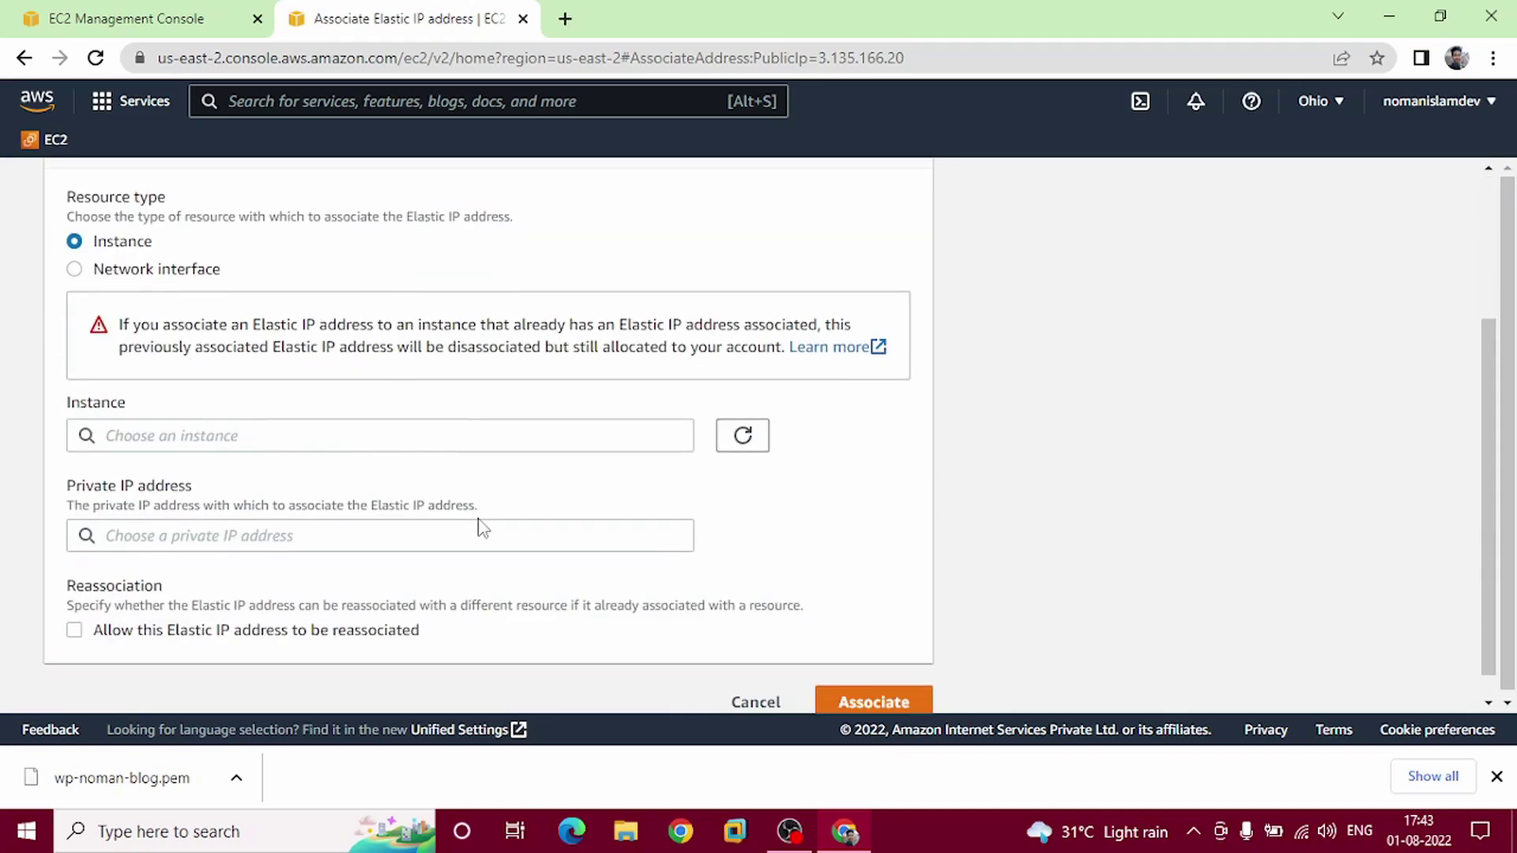
{"action": "left_click", "coordinate": [212, 436]}
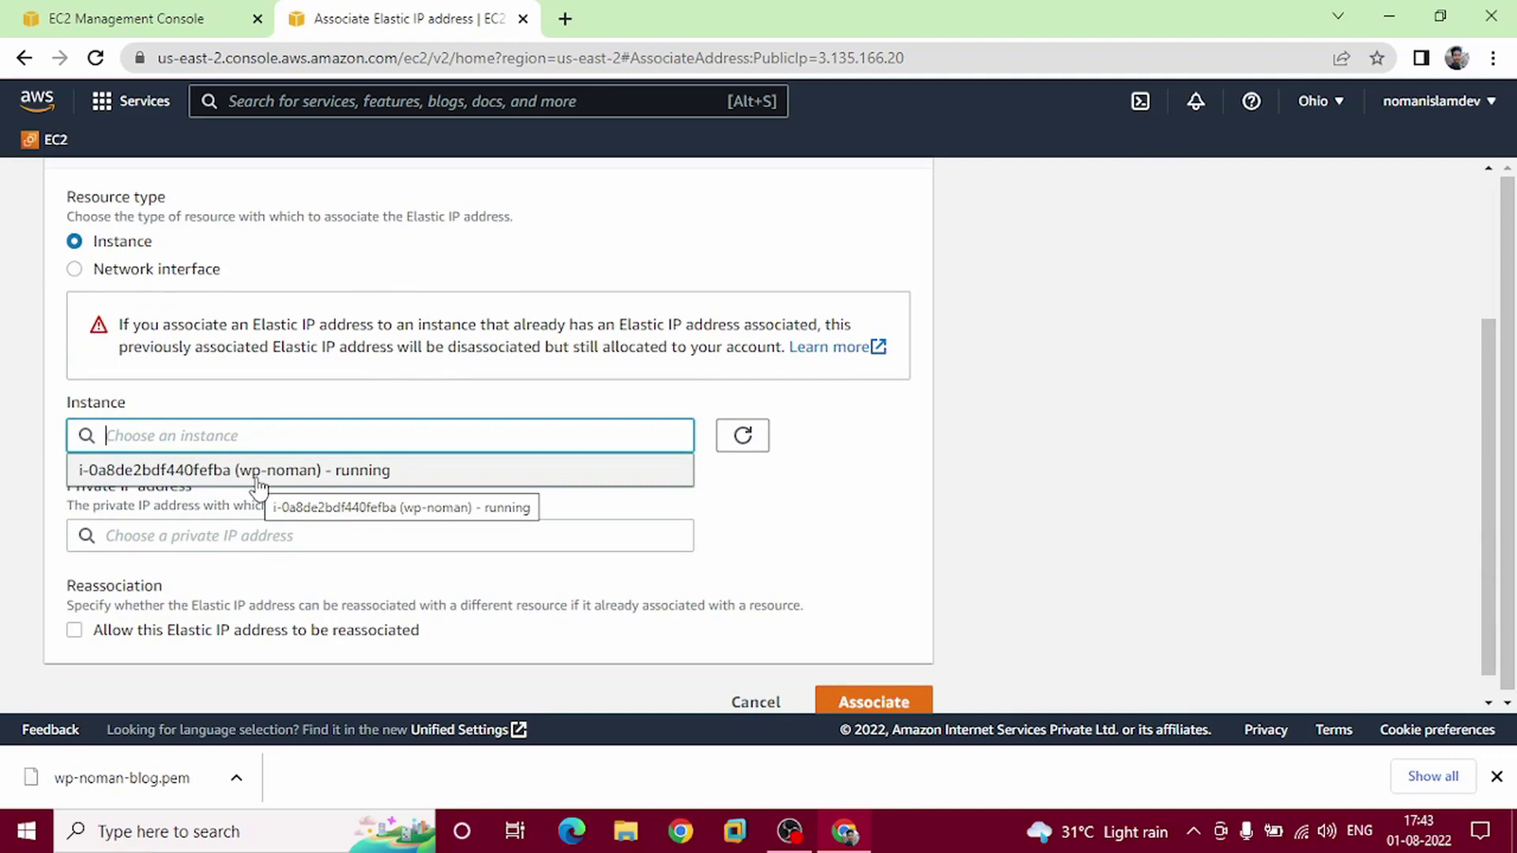
{"action": "left_click", "coordinate": [133, 19]}
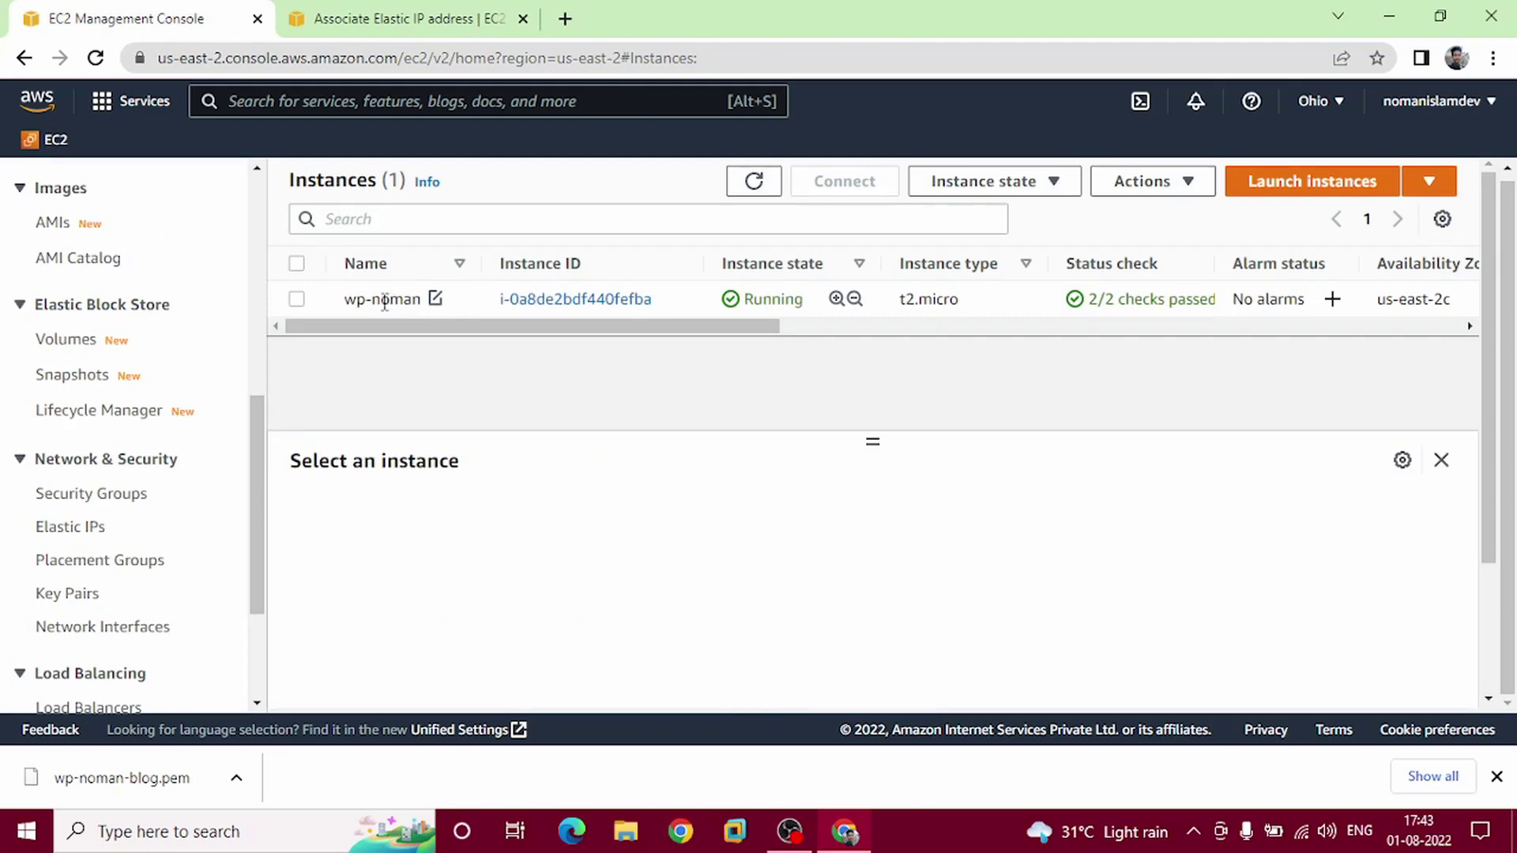
{"action": "left_click", "coordinate": [358, 19]}
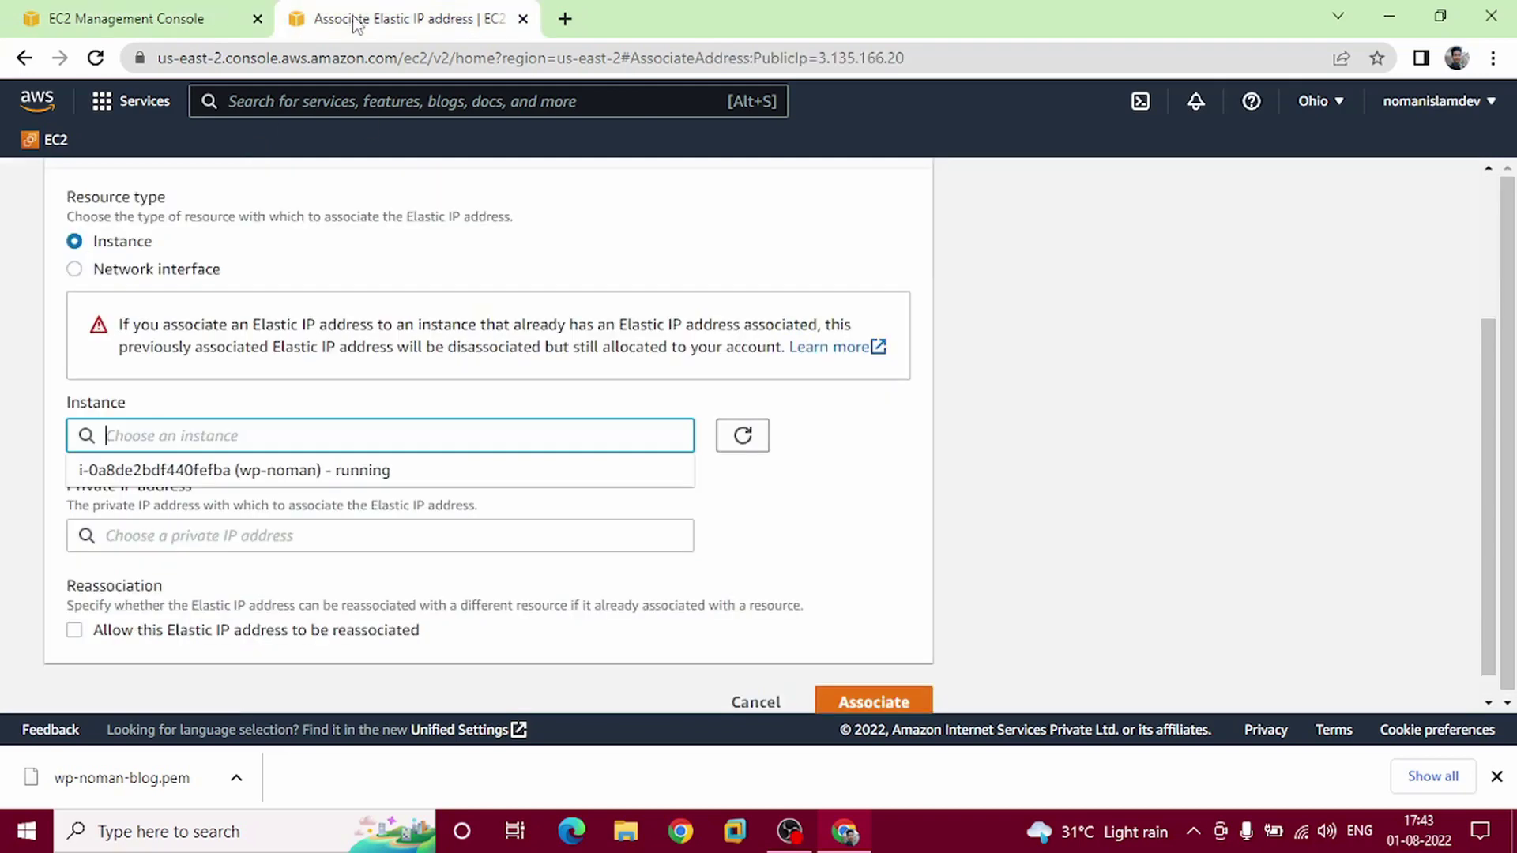
{"action": "left_click", "coordinate": [245, 473]}
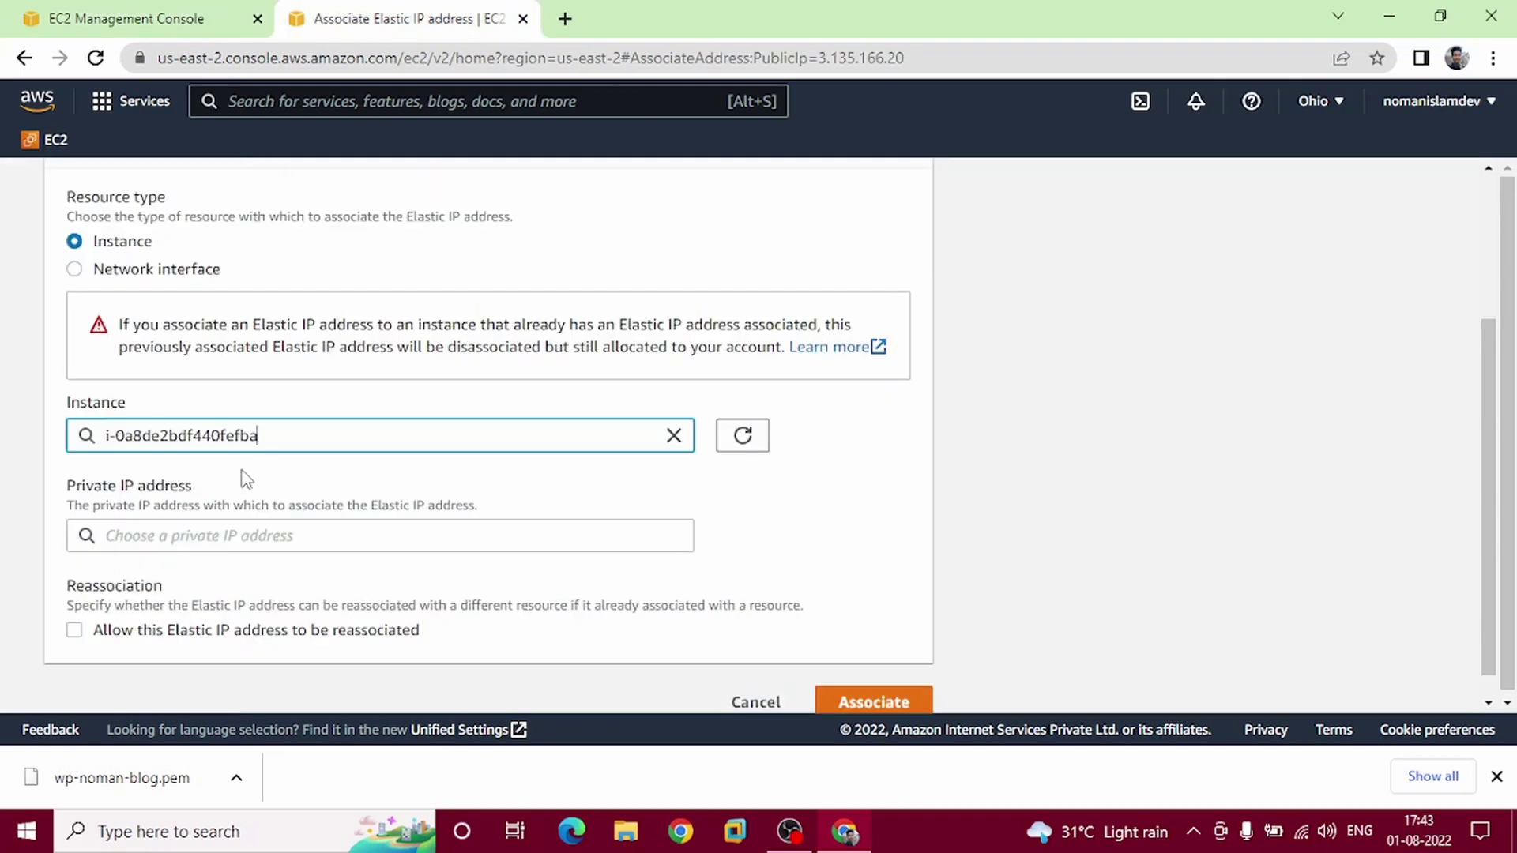
{"action": "left_click", "coordinate": [232, 535]}
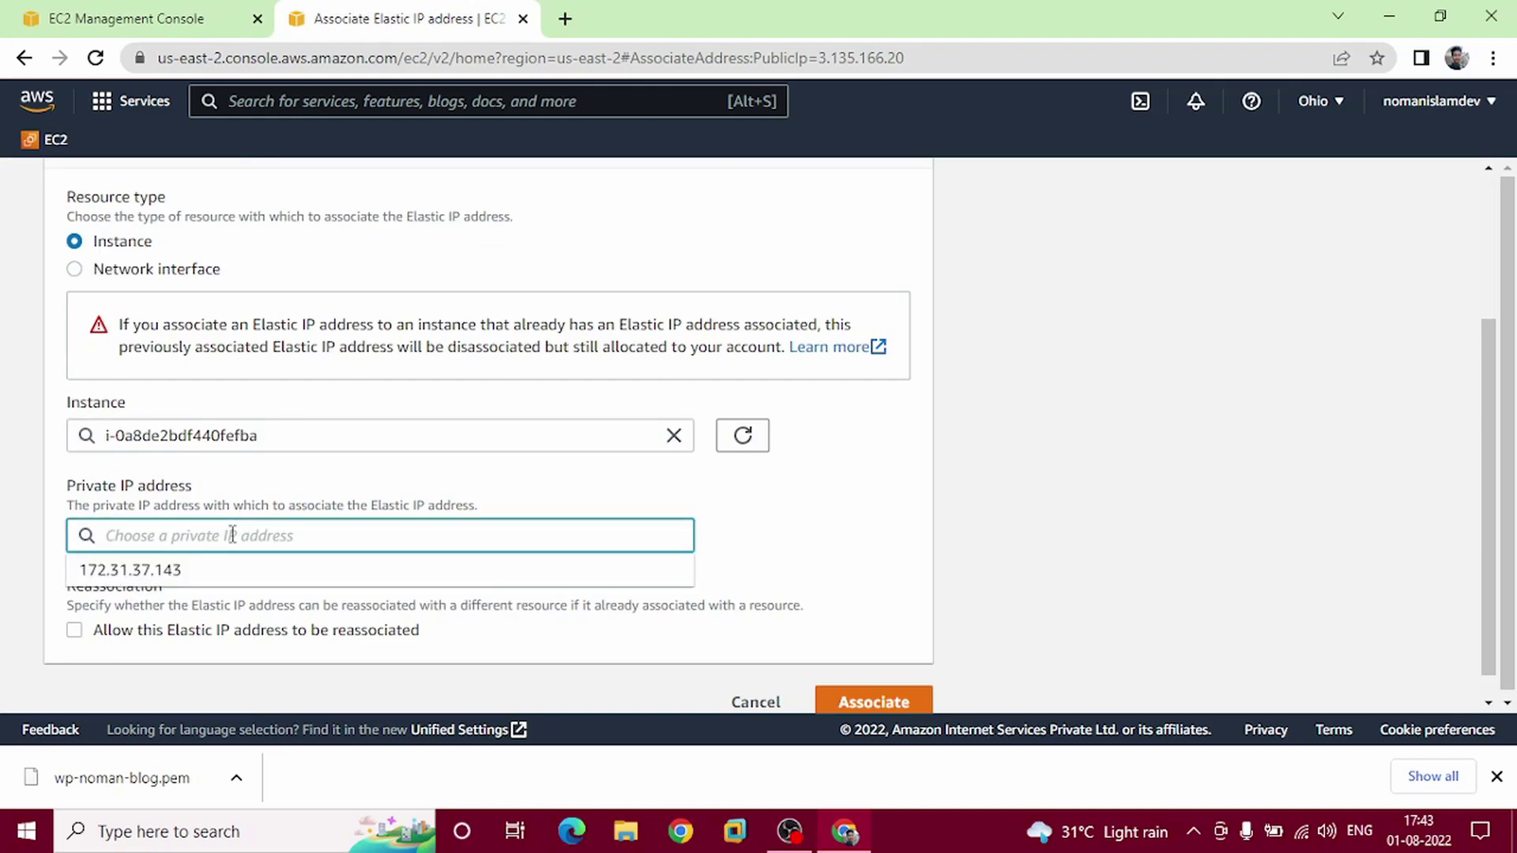
{"action": "left_click", "coordinate": [194, 575]}
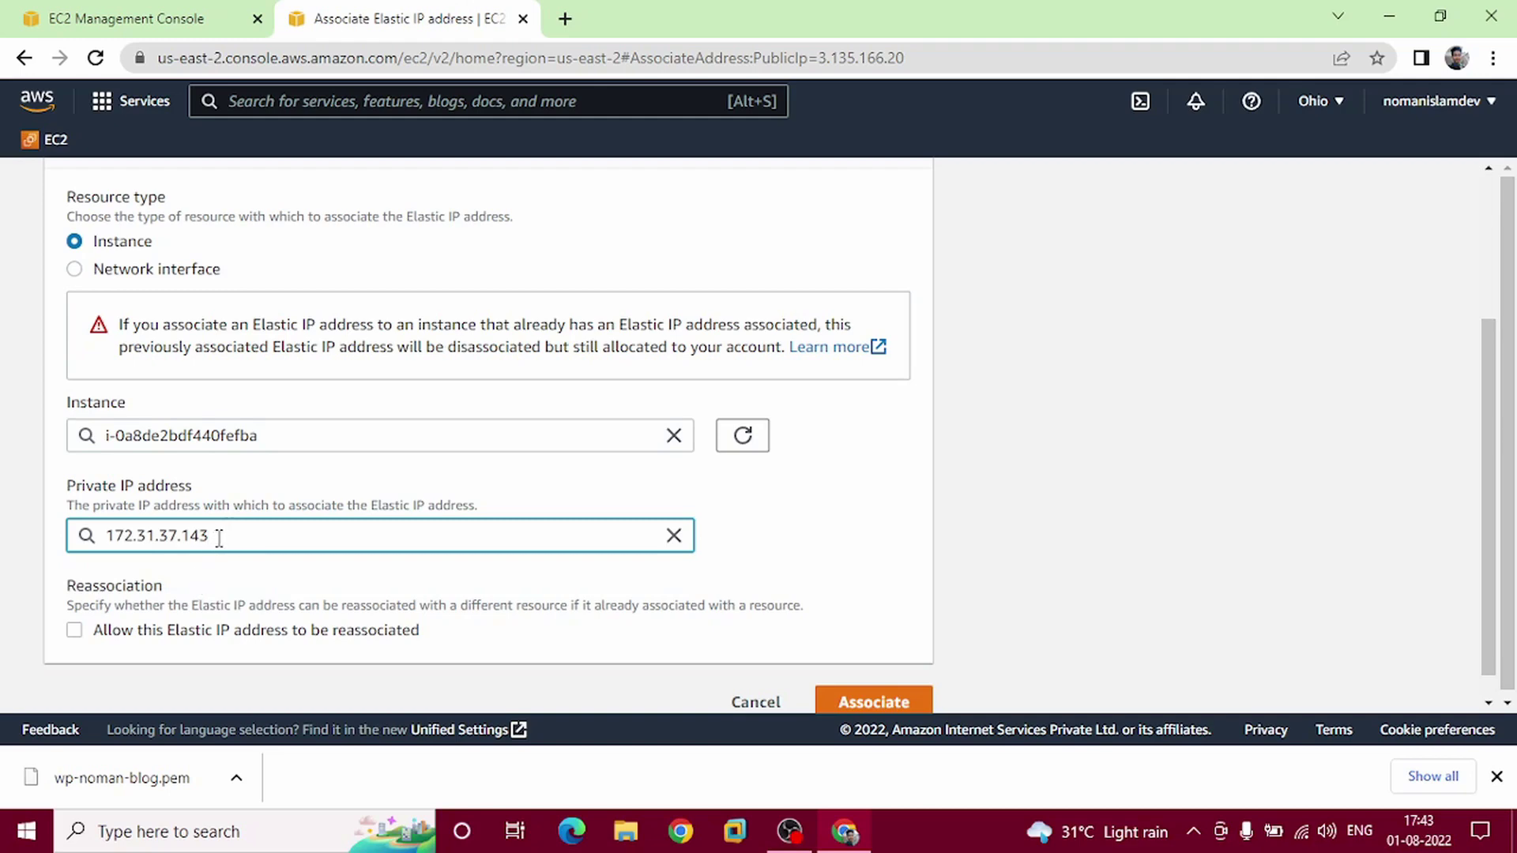
Confirm wp-noman's private IPv4 172.31.37.143 in its details, then complete the association.
{"action": "left_click", "coordinate": [113, 21]}
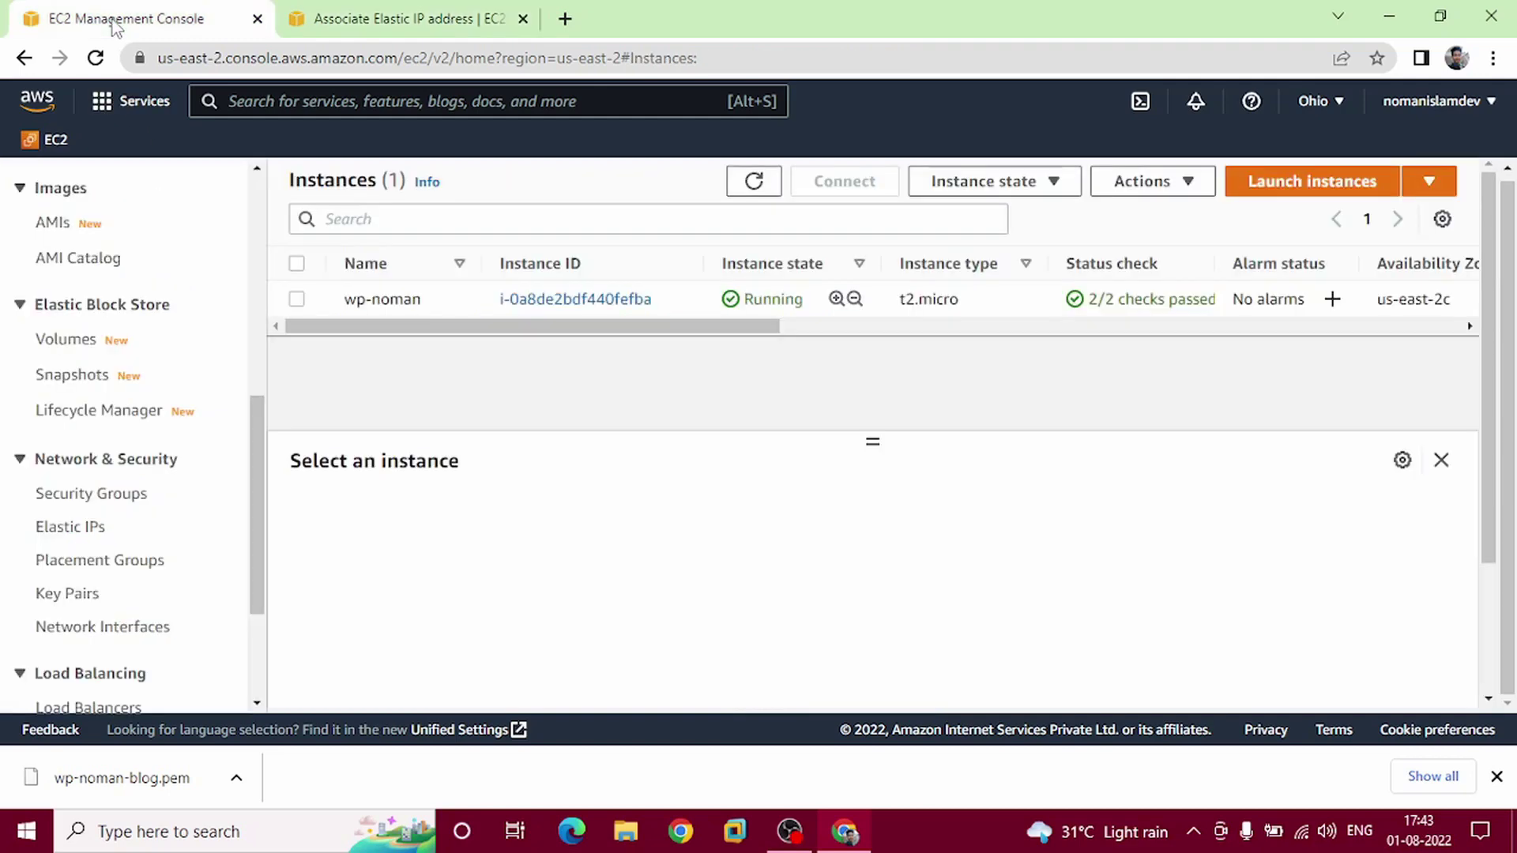
{"action": "left_click", "coordinate": [297, 300]}
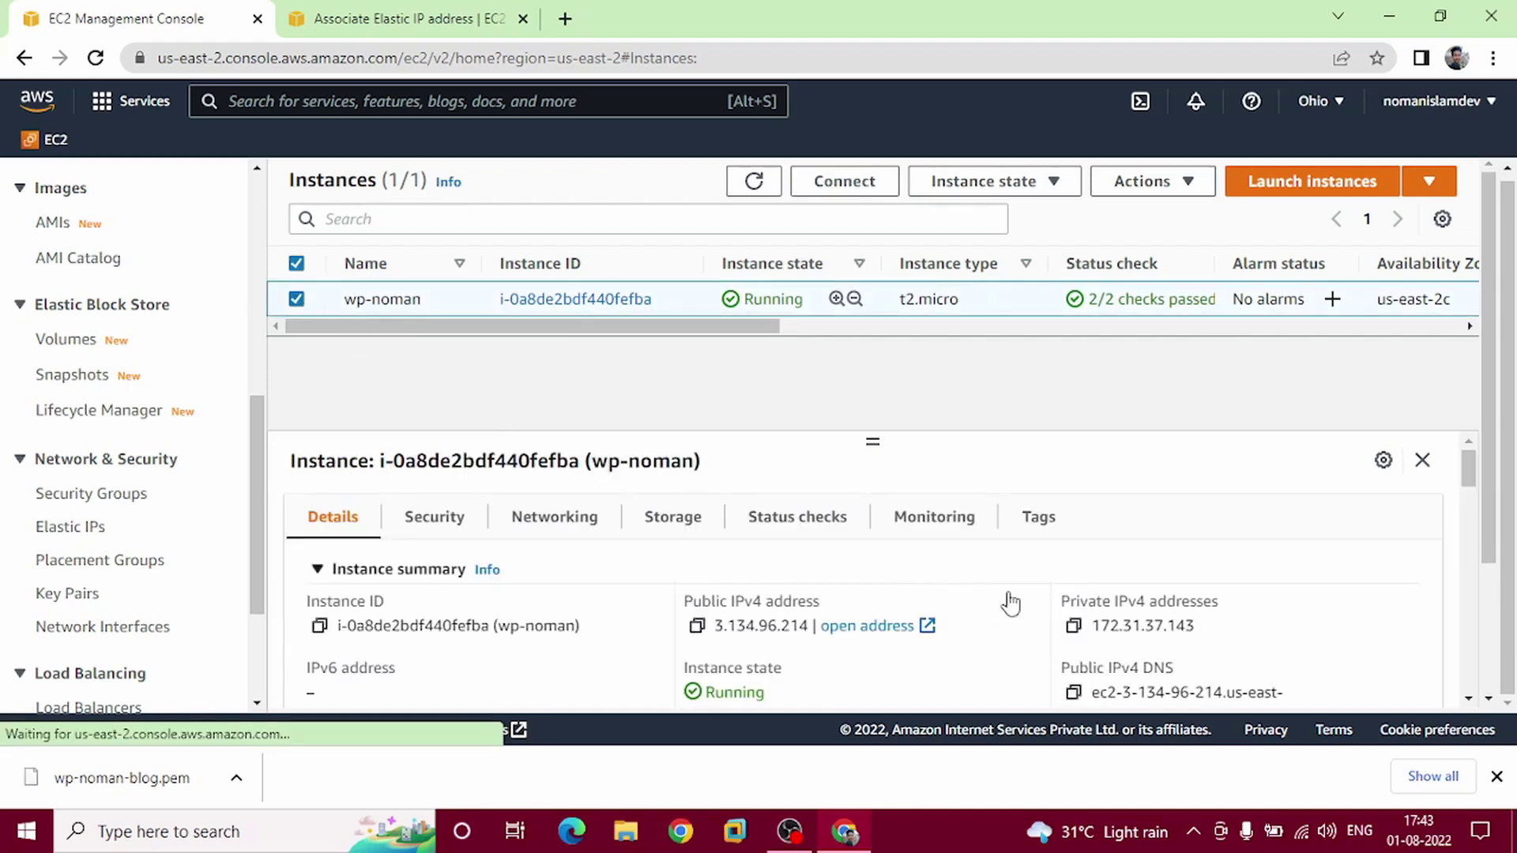
{"action": "left_click", "coordinate": [1074, 628]}
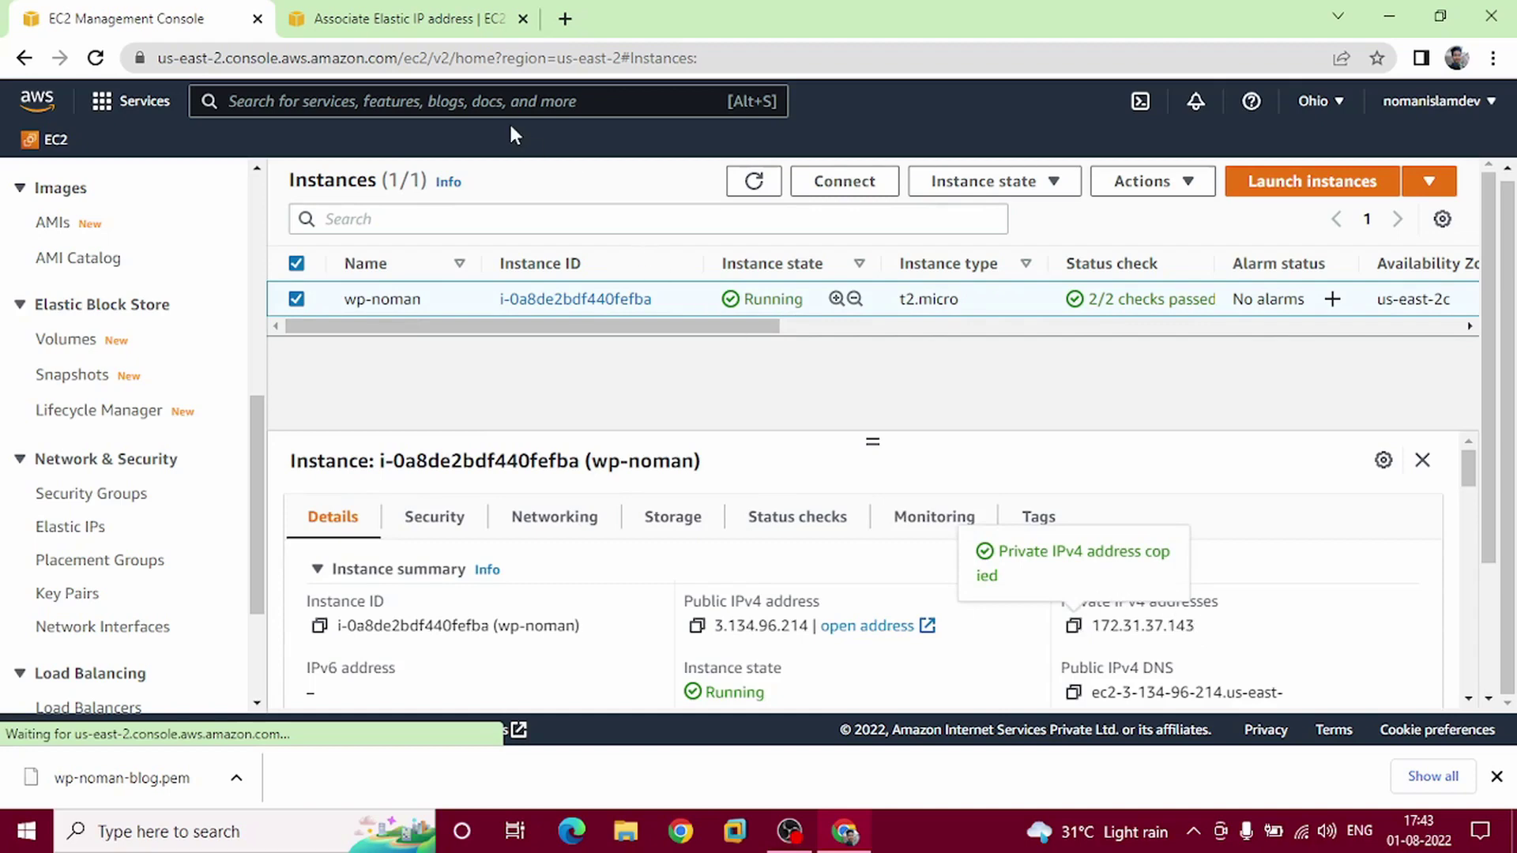
{"action": "left_click", "coordinate": [399, 20]}
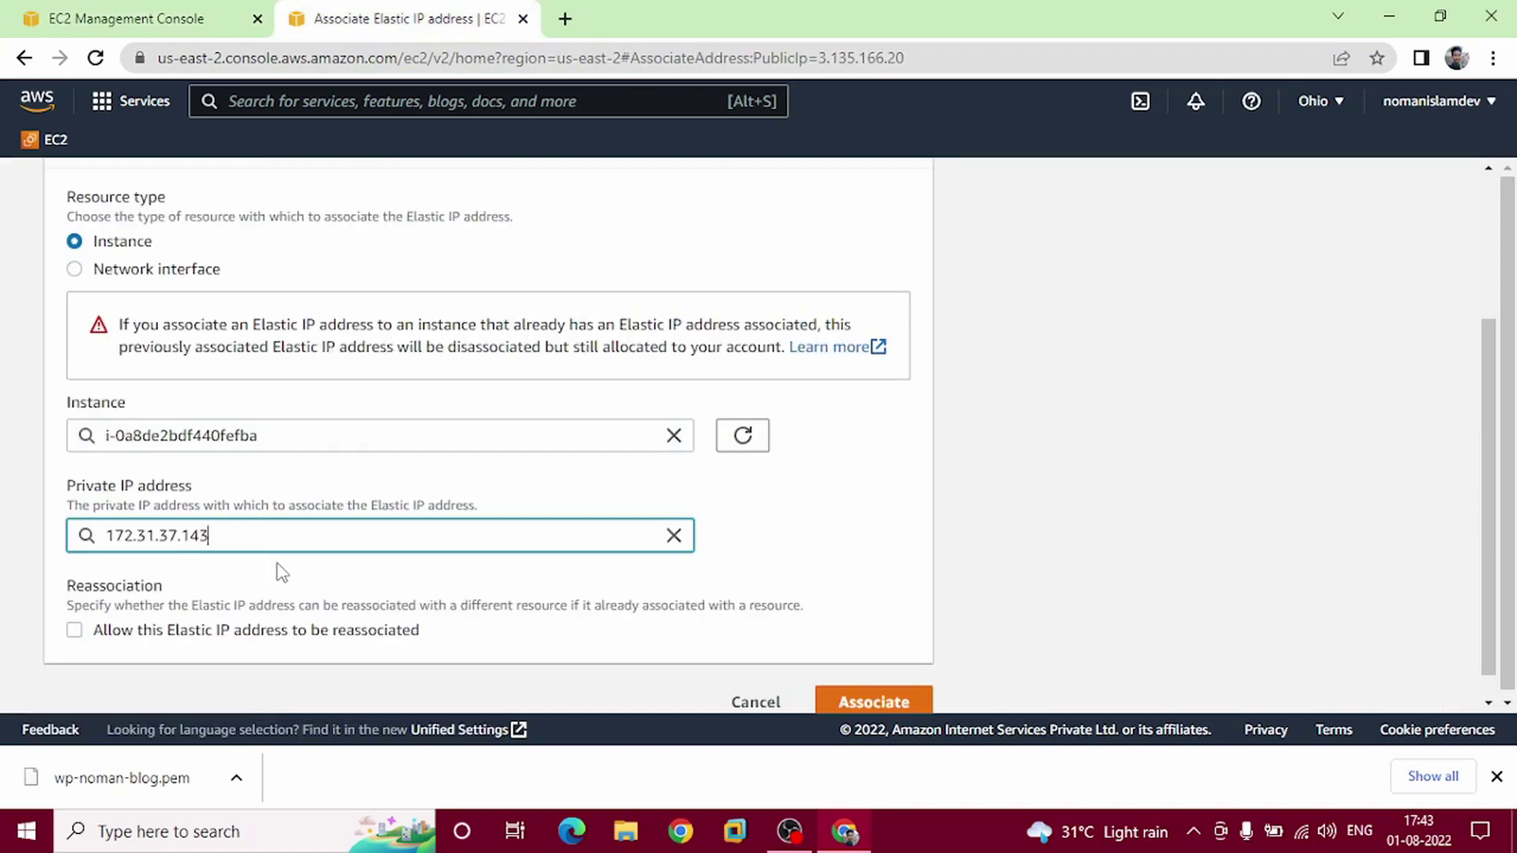
{"action": "scroll", "coordinate": [759, 595], "scroll_direction": "down", "scroll_amount": 1}
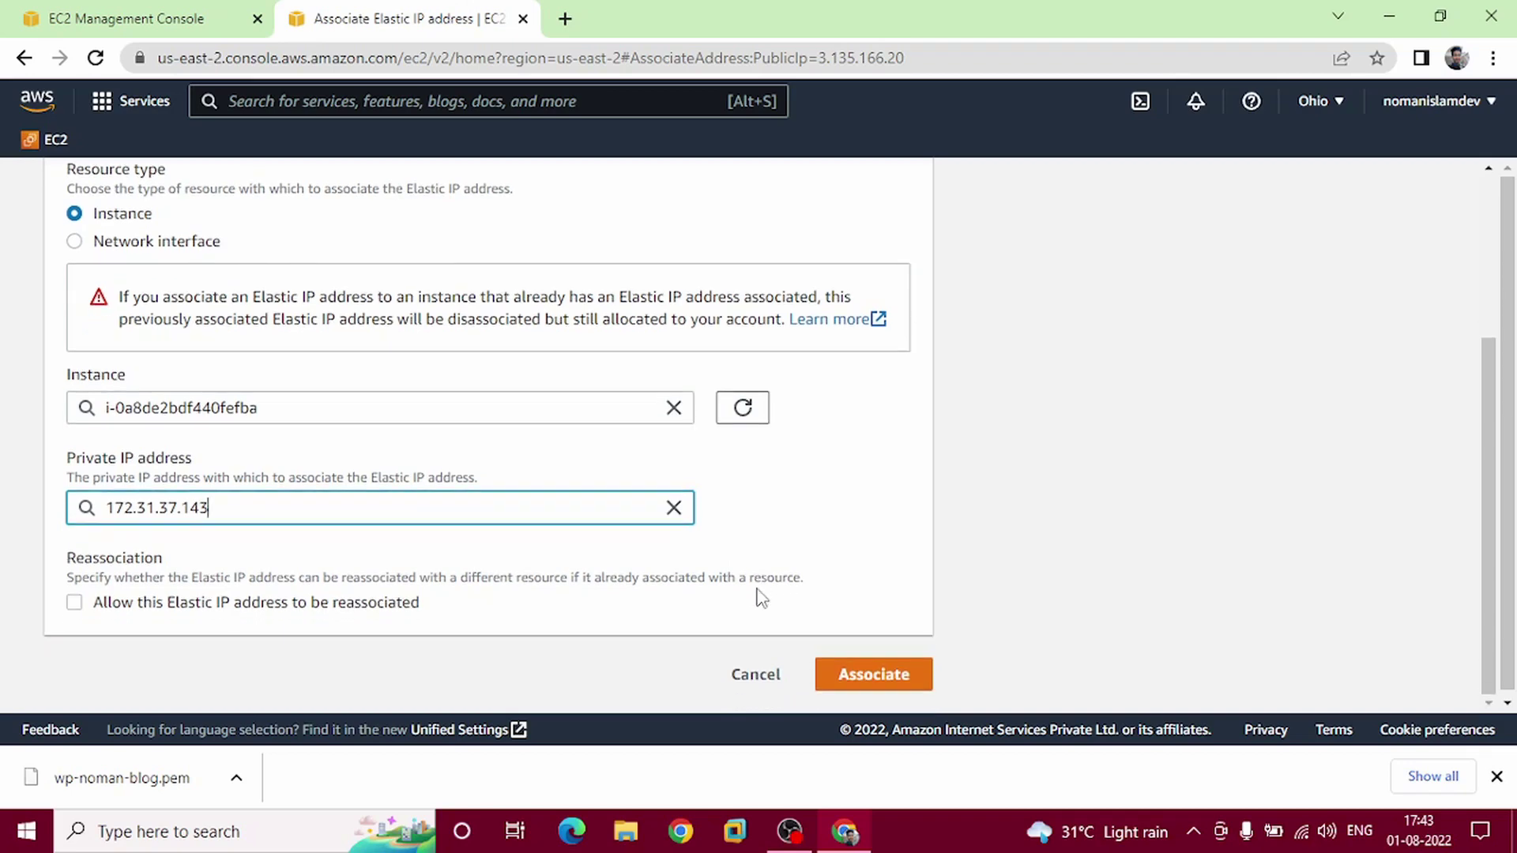
{"action": "left_click", "coordinate": [894, 684]}
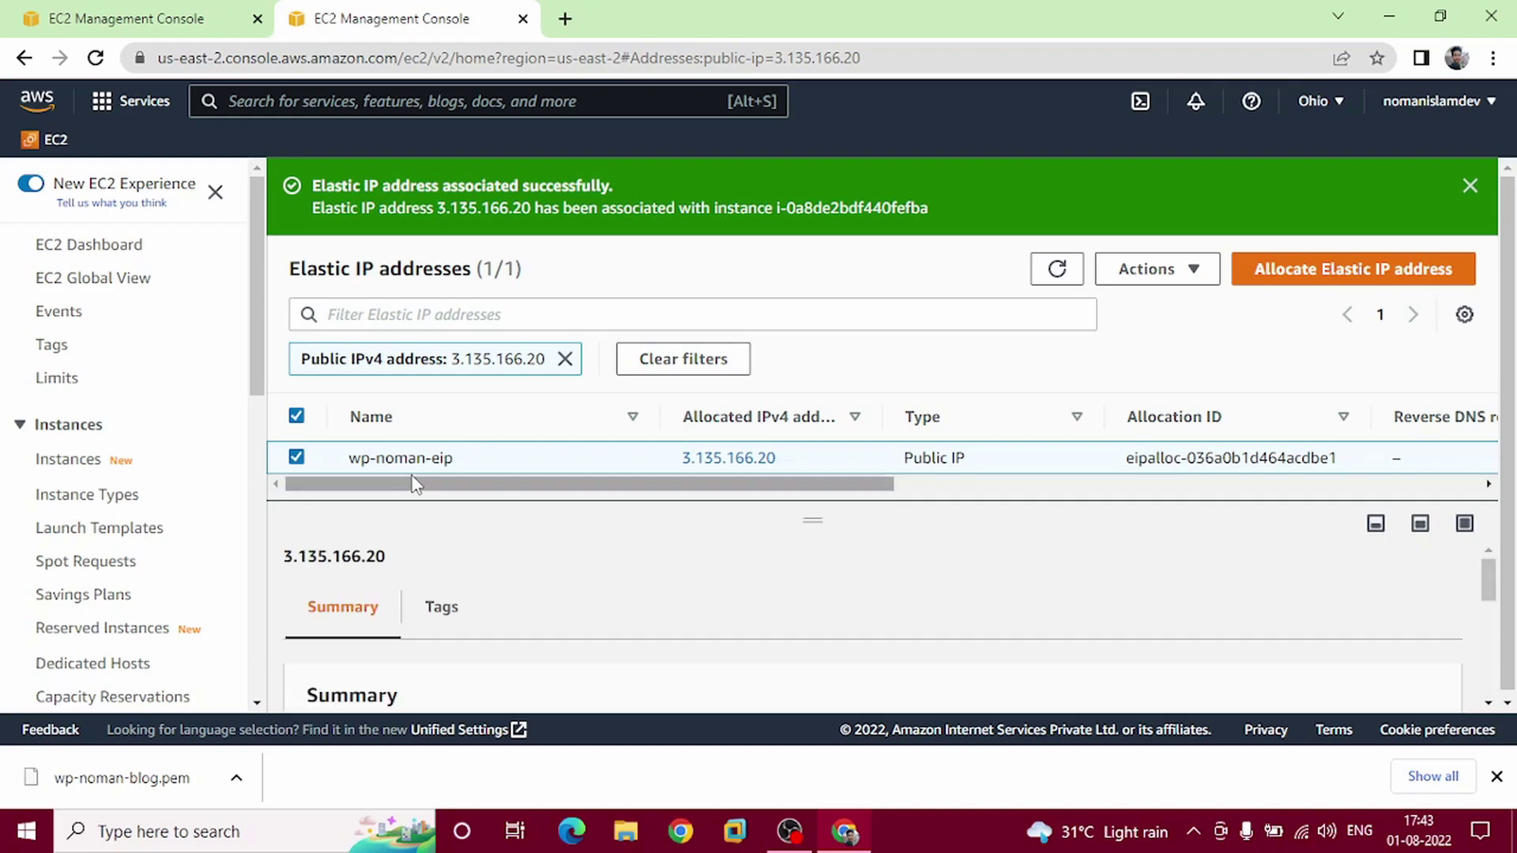
Compare the Elastic IP page with wp-noman's details and copy its public IPv4 3.134.96.214.
{"action": "left_click_drag", "start_coordinate": [417, 485], "coordinate": [915, 488]}
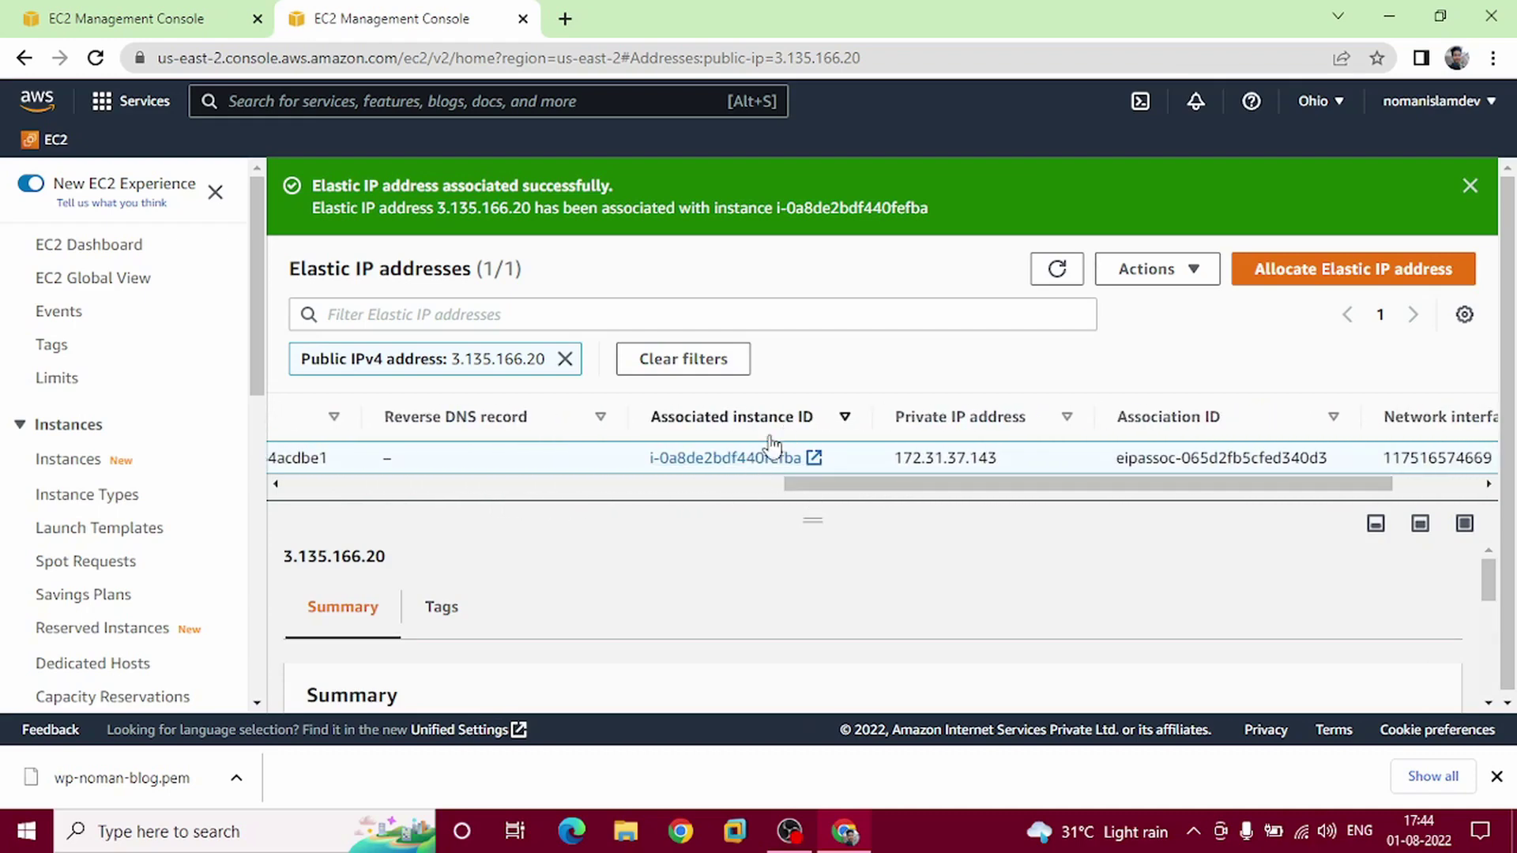
{"action": "left_click", "coordinate": [162, 21]}
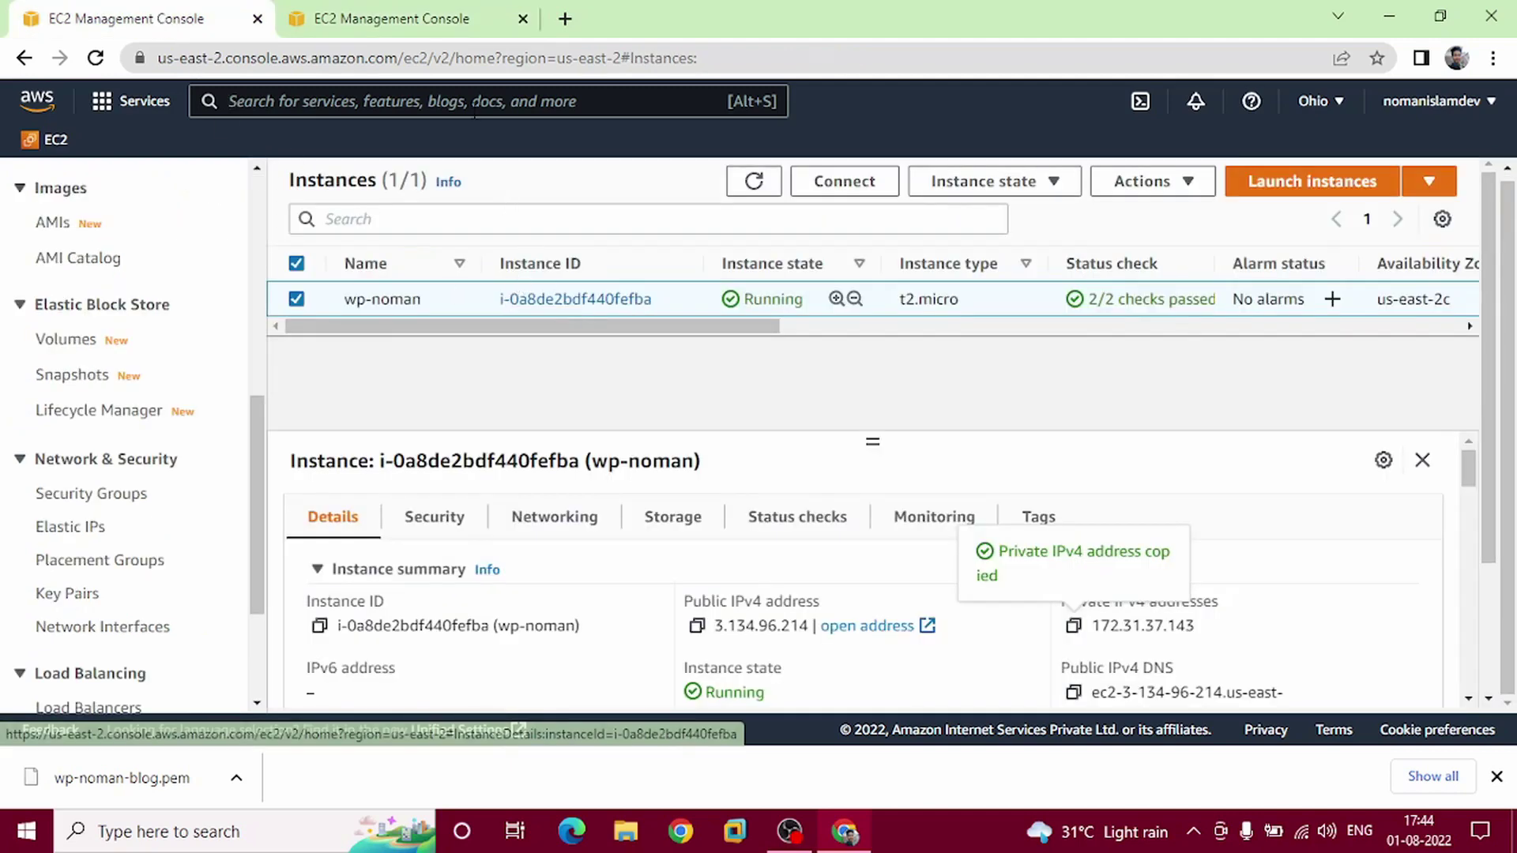
{"action": "left_click", "coordinate": [387, 28]}
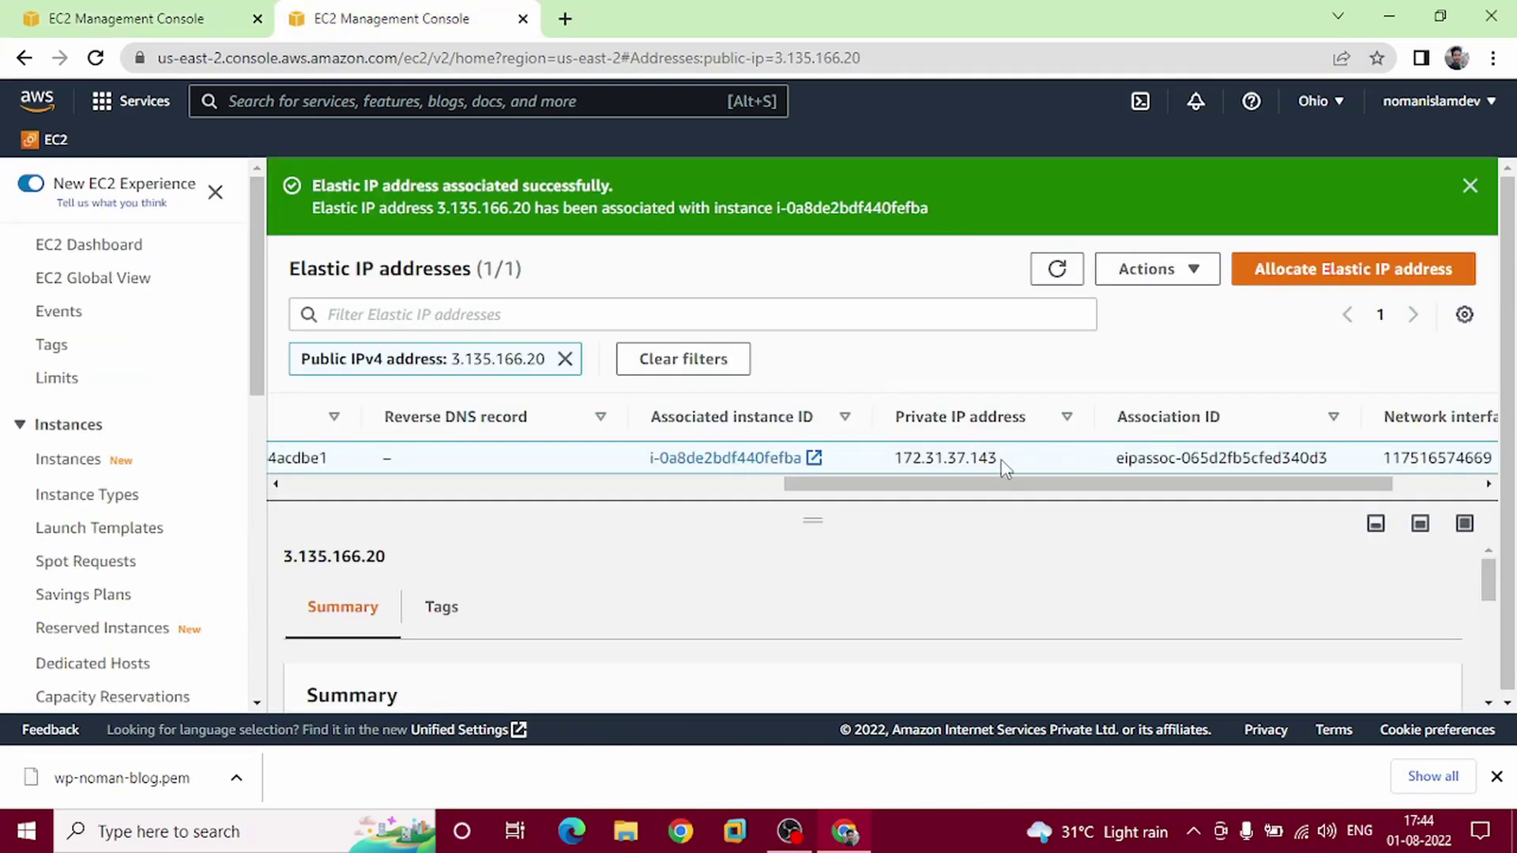
{"action": "left_click", "coordinate": [189, 18]}
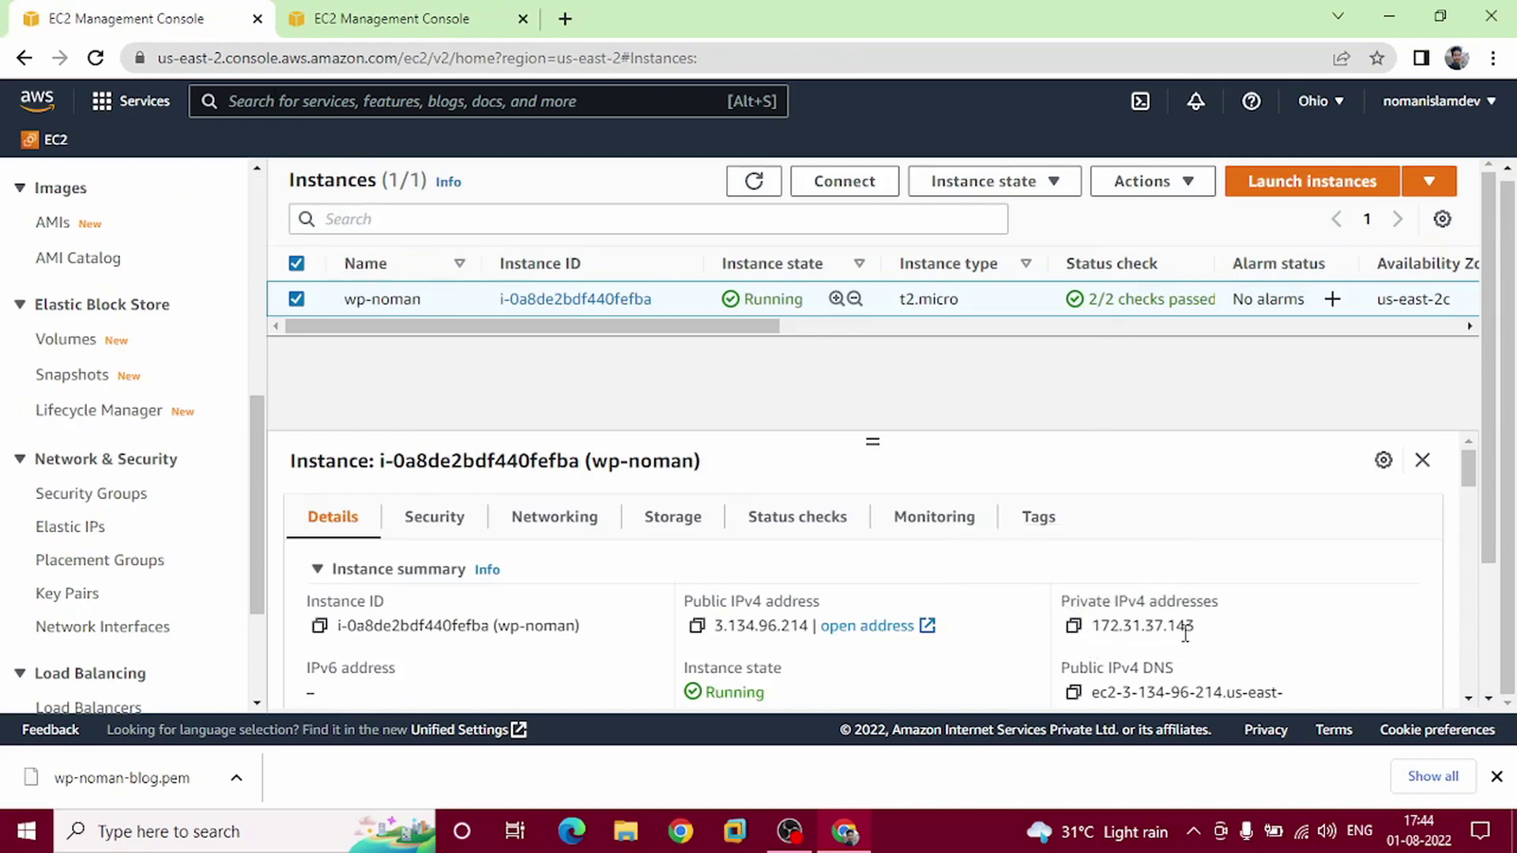
{"action": "left_click", "coordinate": [396, 23]}
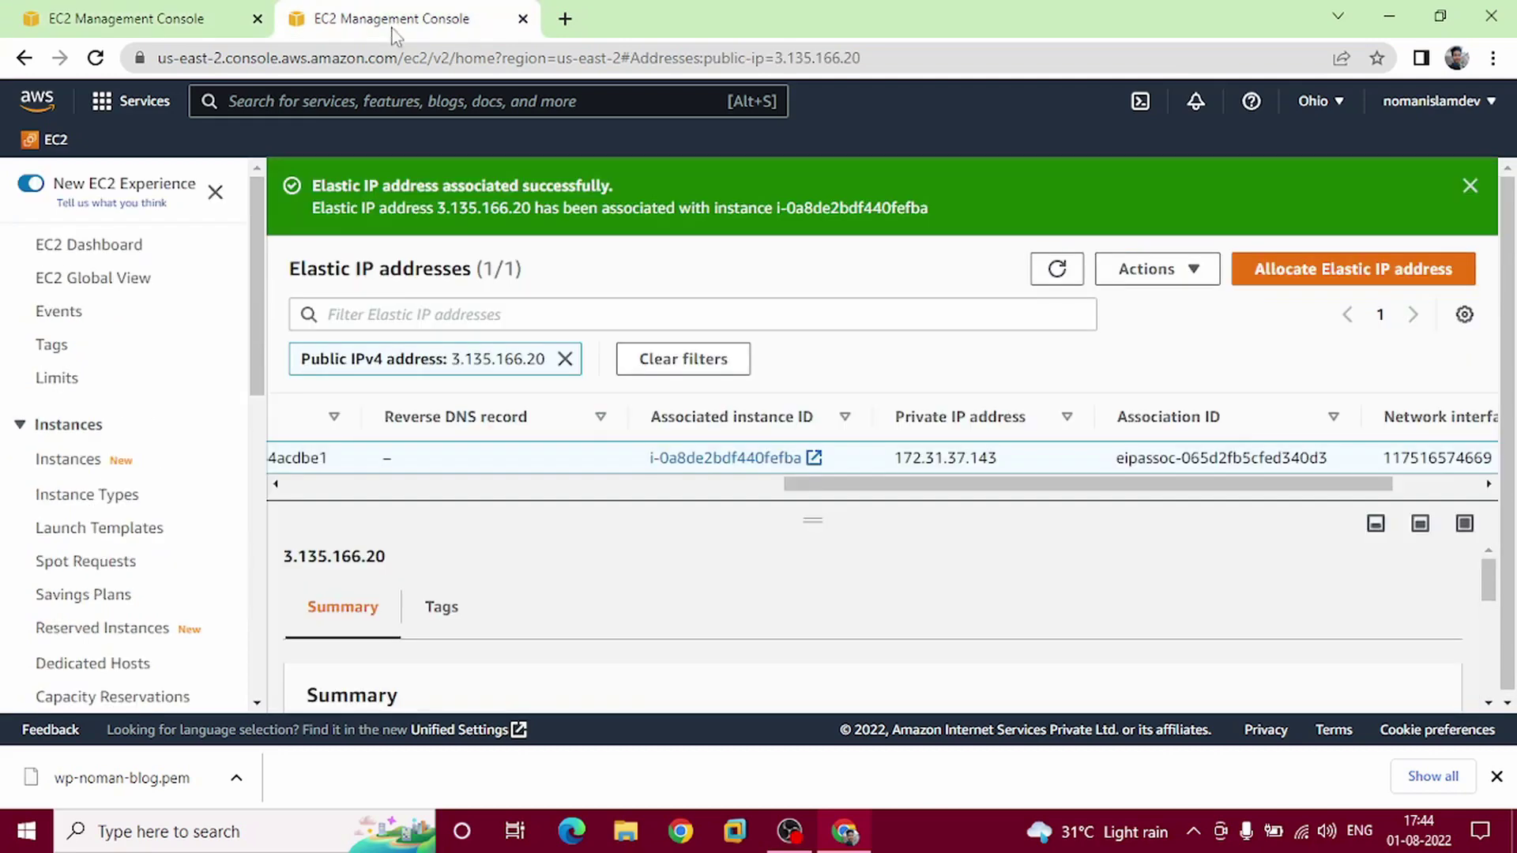
{"action": "left_click_drag", "start_coordinate": [822, 494], "coordinate": [291, 505]}
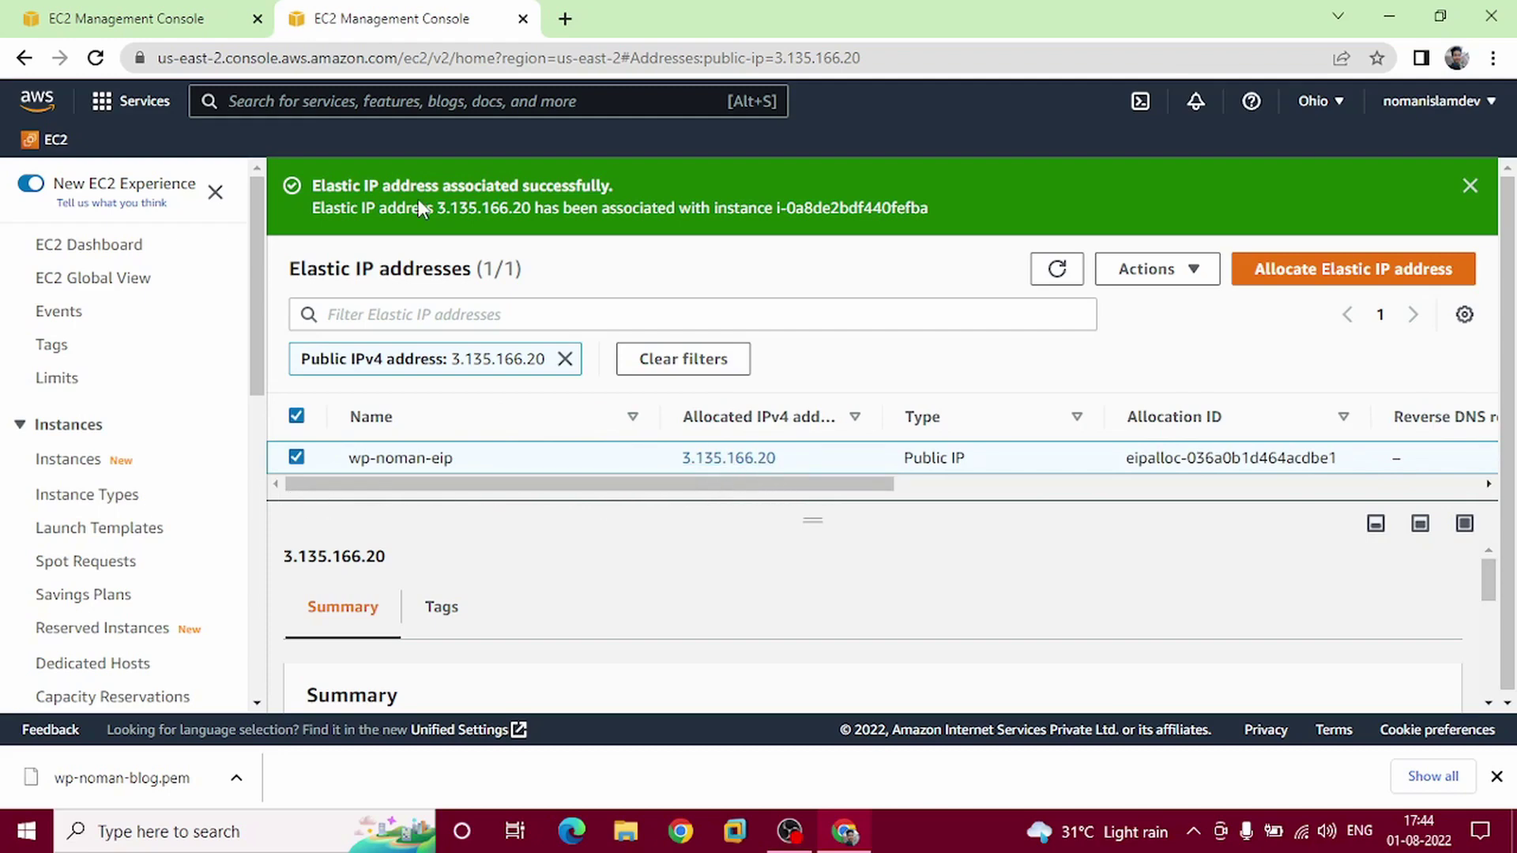
{"action": "left_click", "coordinate": [177, 22]}
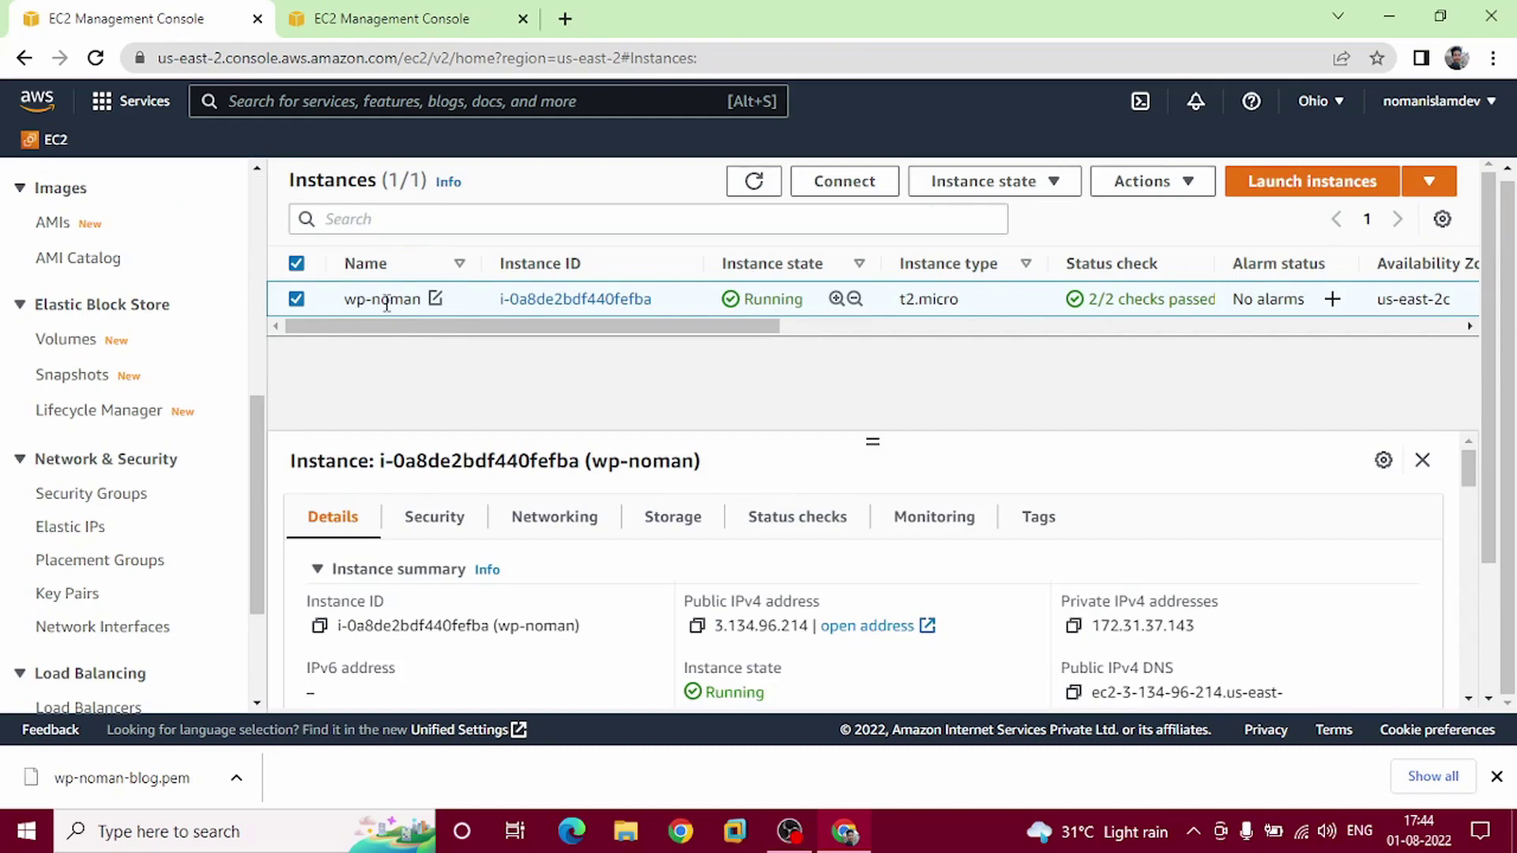
{"action": "left_click", "coordinate": [697, 625]}
Refresh the instance list, copy wp-noman's Elastic IP 3.135.166.20, and minimize the browser.
{"action": "scroll", "coordinate": [980, 677], "scroll_direction": "down", "scroll_amount": 3}
{"action": "scroll", "coordinate": [980, 678], "scroll_direction": "down", "scroll_amount": 1}
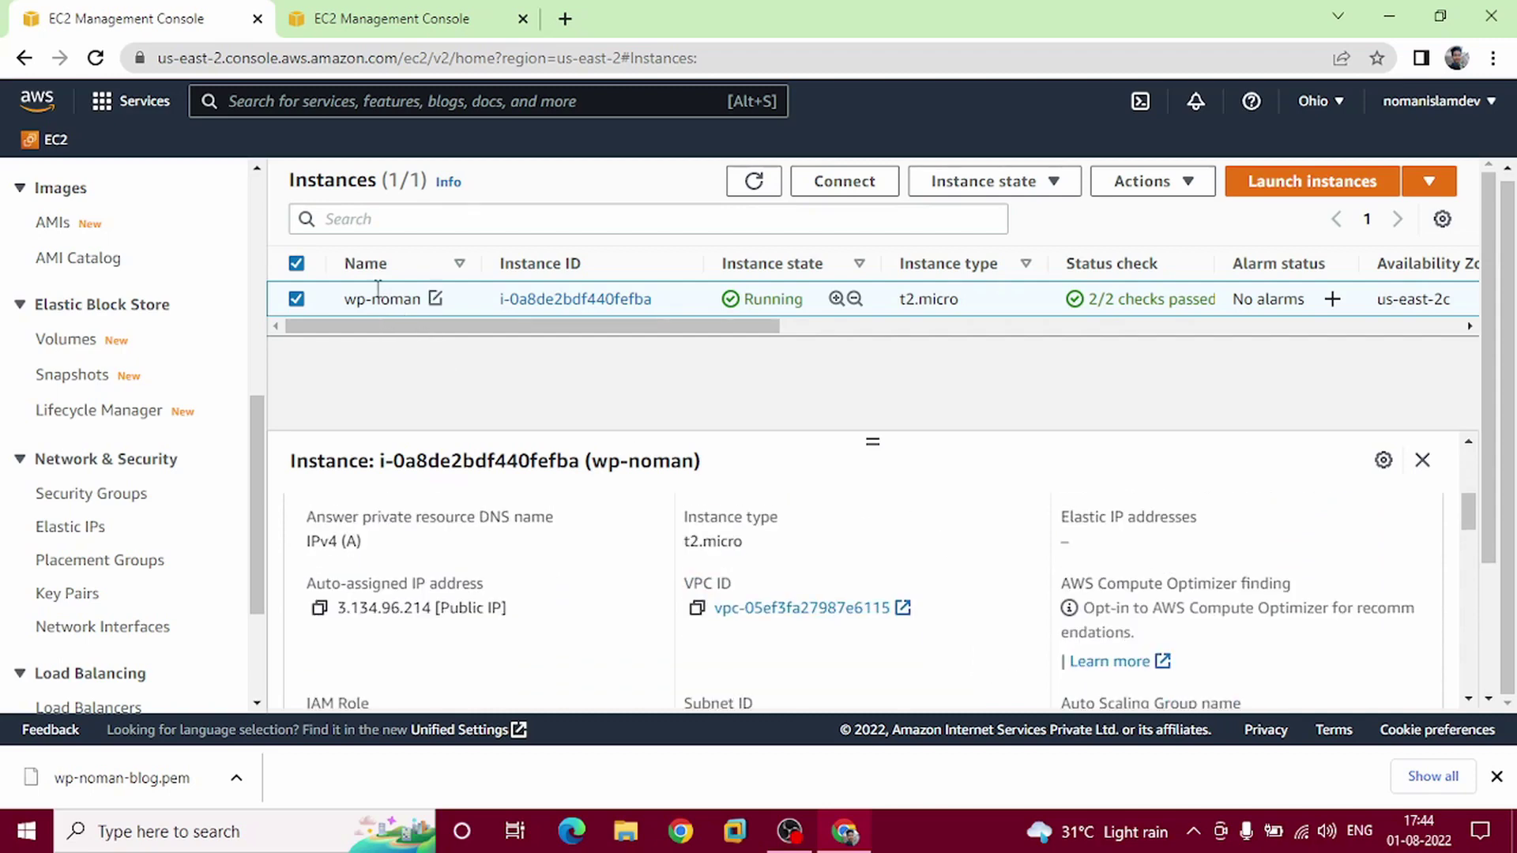
{"action": "left_click", "coordinate": [756, 187]}
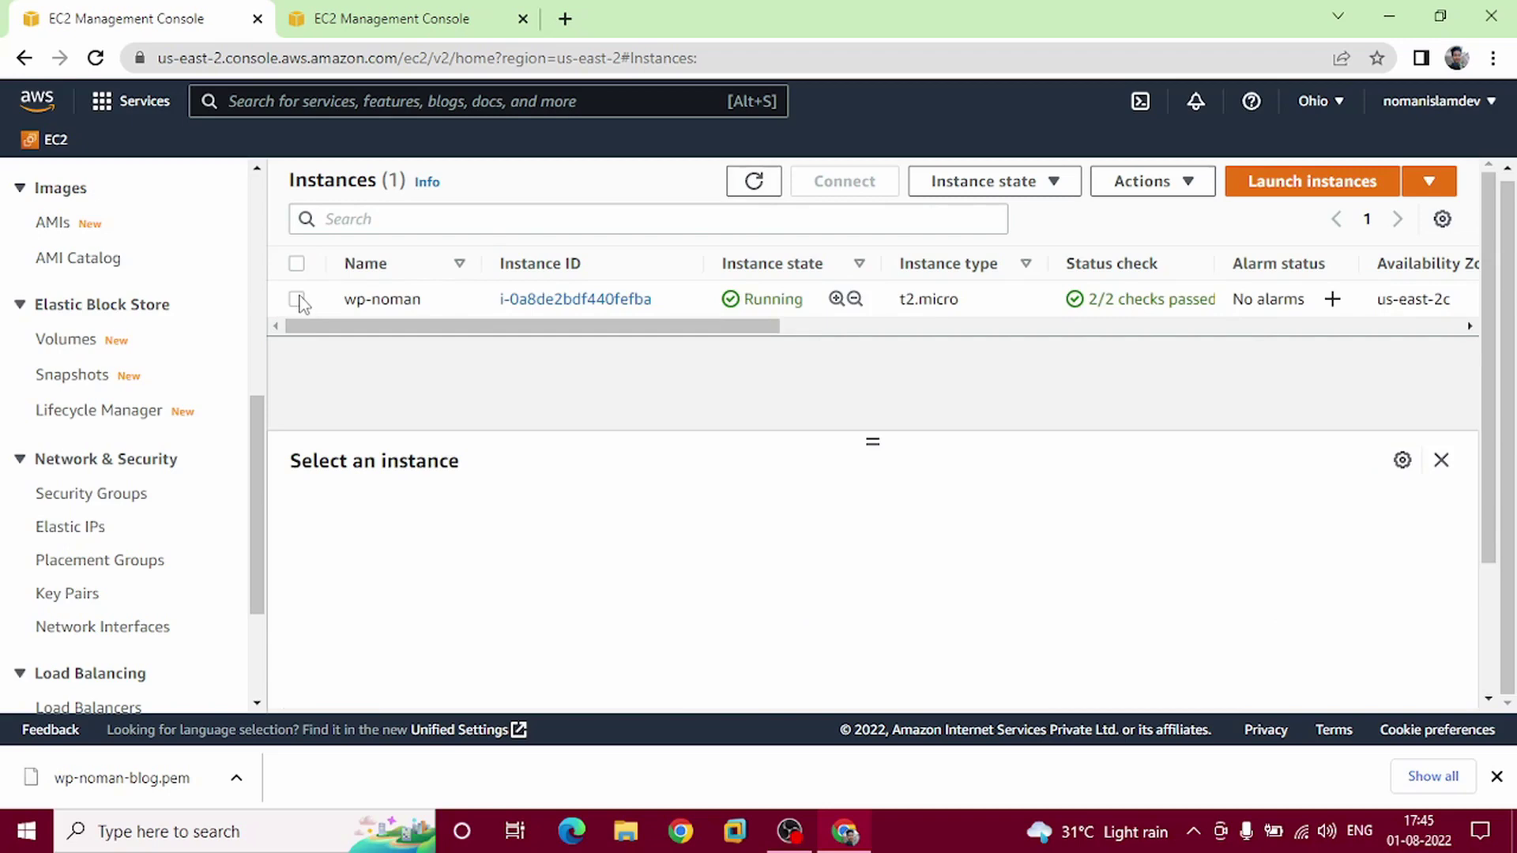
{"action": "left_click", "coordinate": [297, 300]}
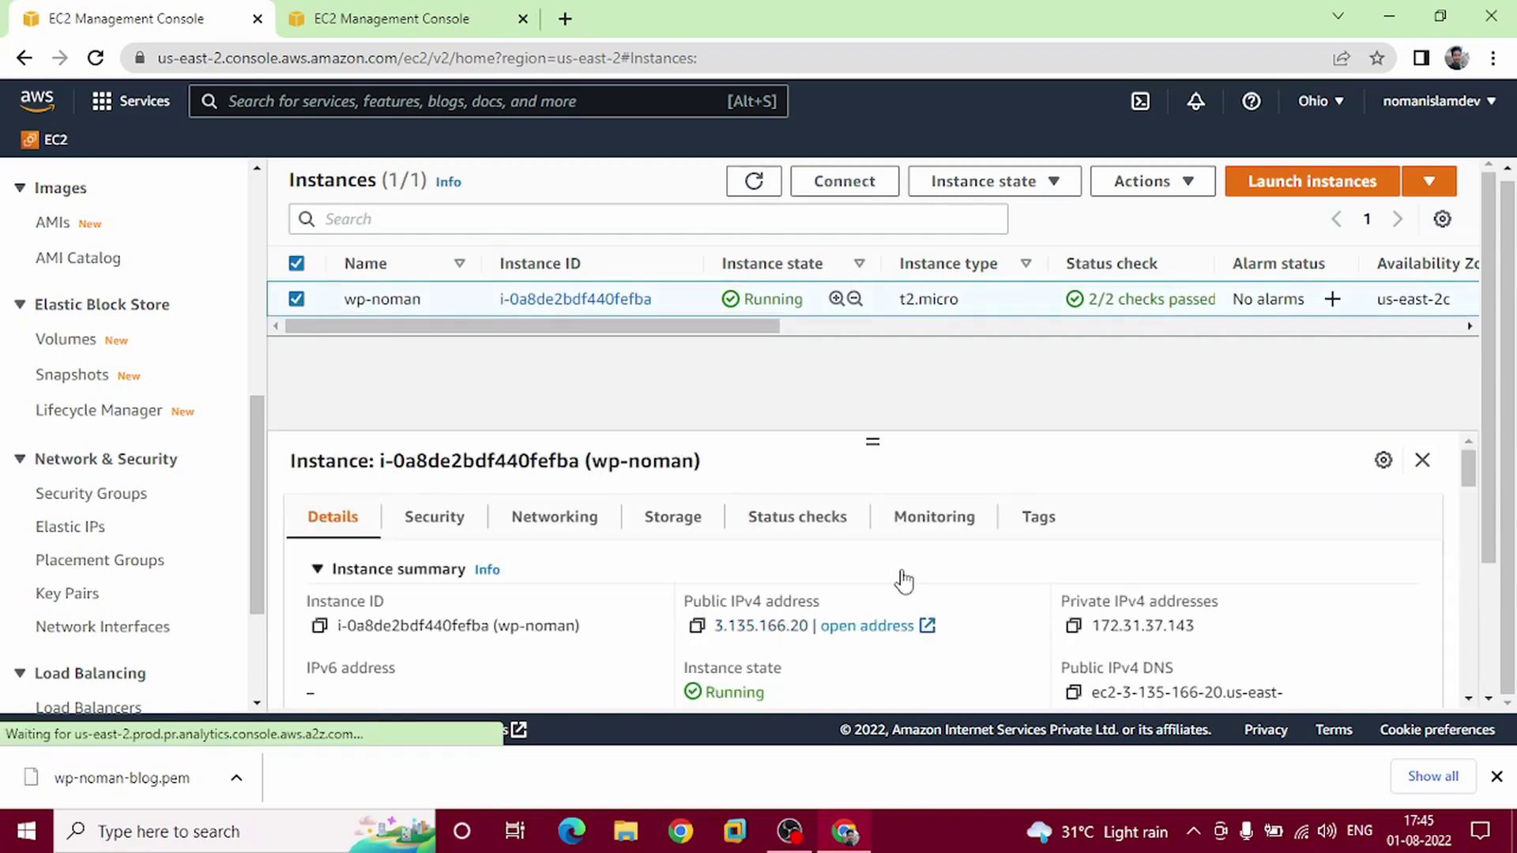
{"action": "scroll", "coordinate": [905, 581], "scroll_direction": "down", "scroll_amount": 5}
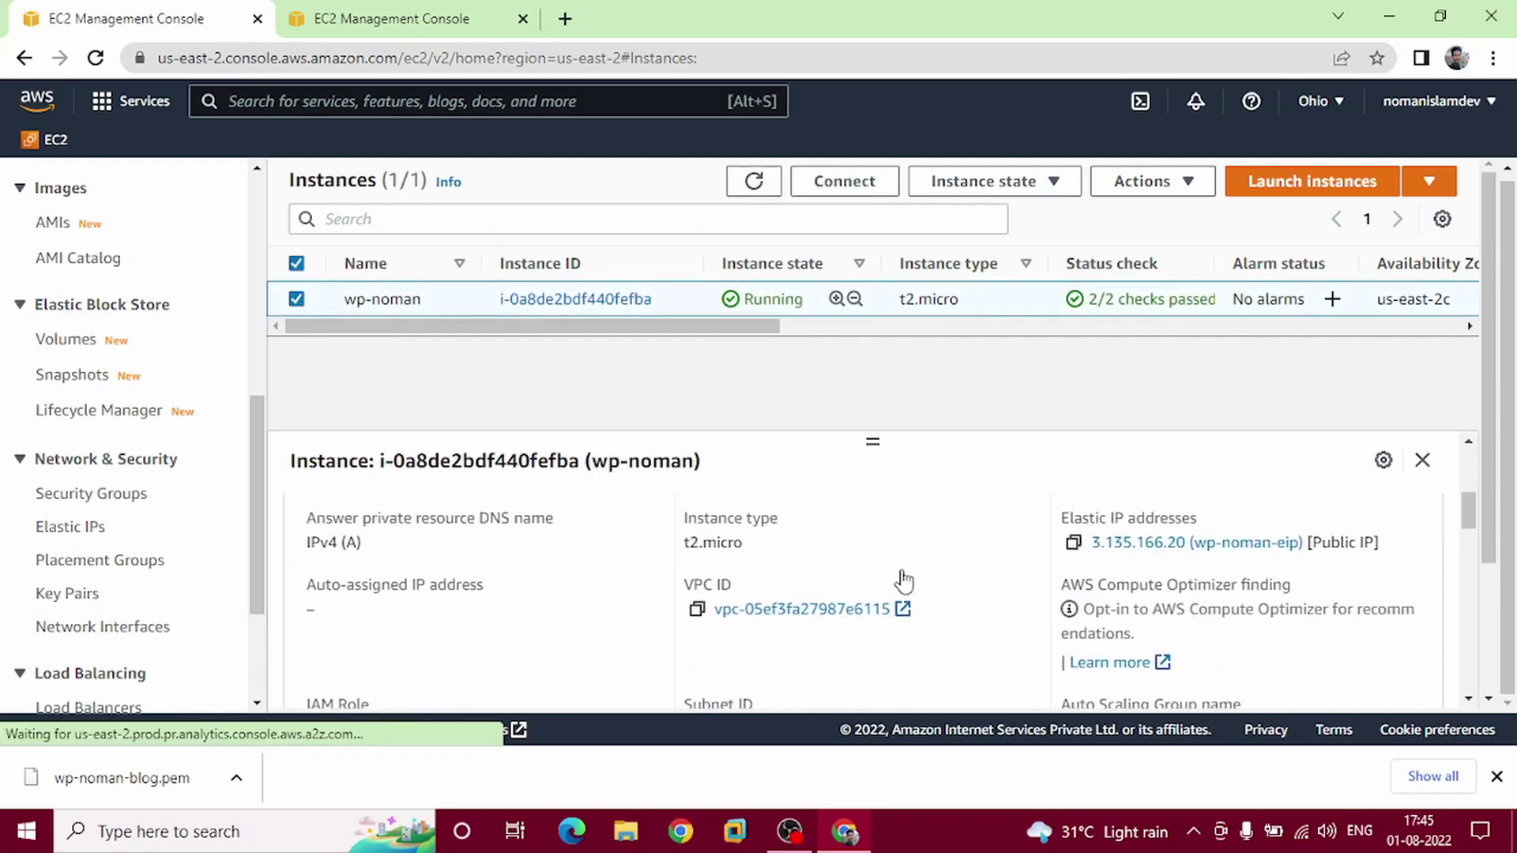
{"action": "left_click", "coordinate": [1075, 544]}
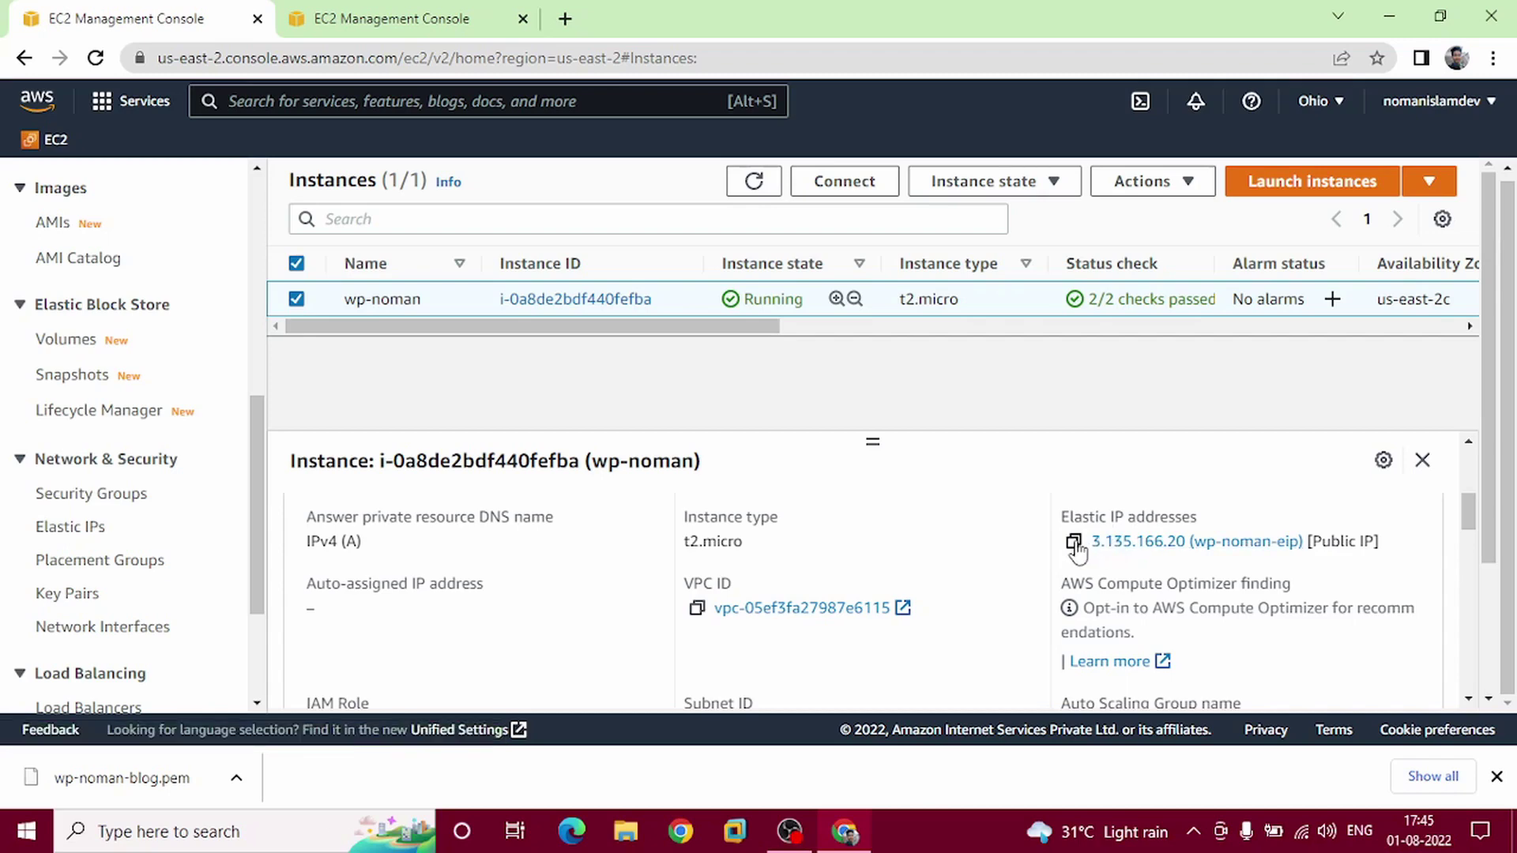
{"action": "left_click", "coordinate": [1074, 545]}
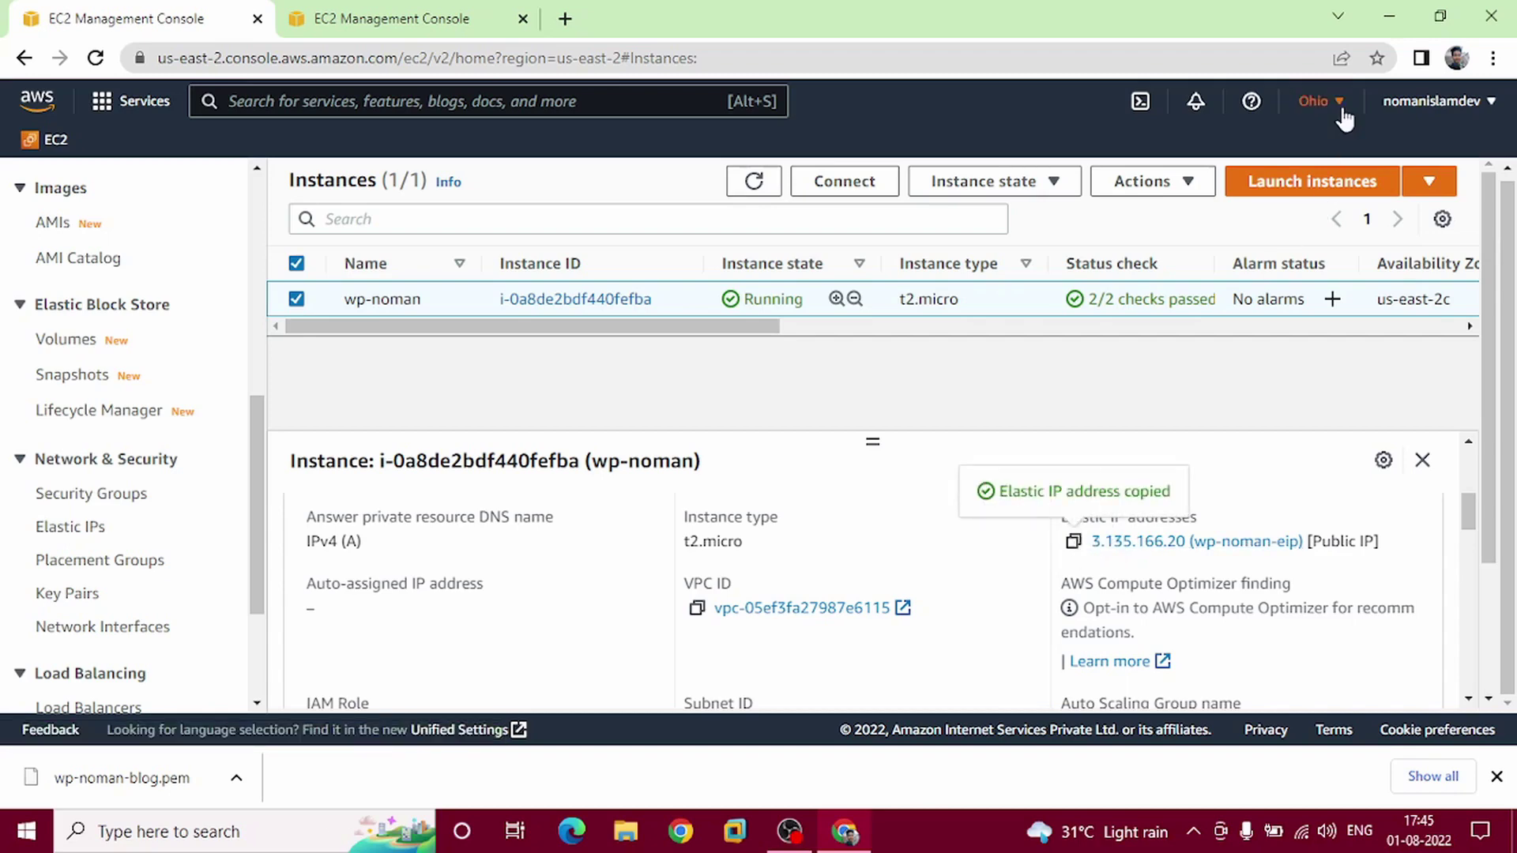
{"action": "left_click", "coordinate": [1394, 19]}
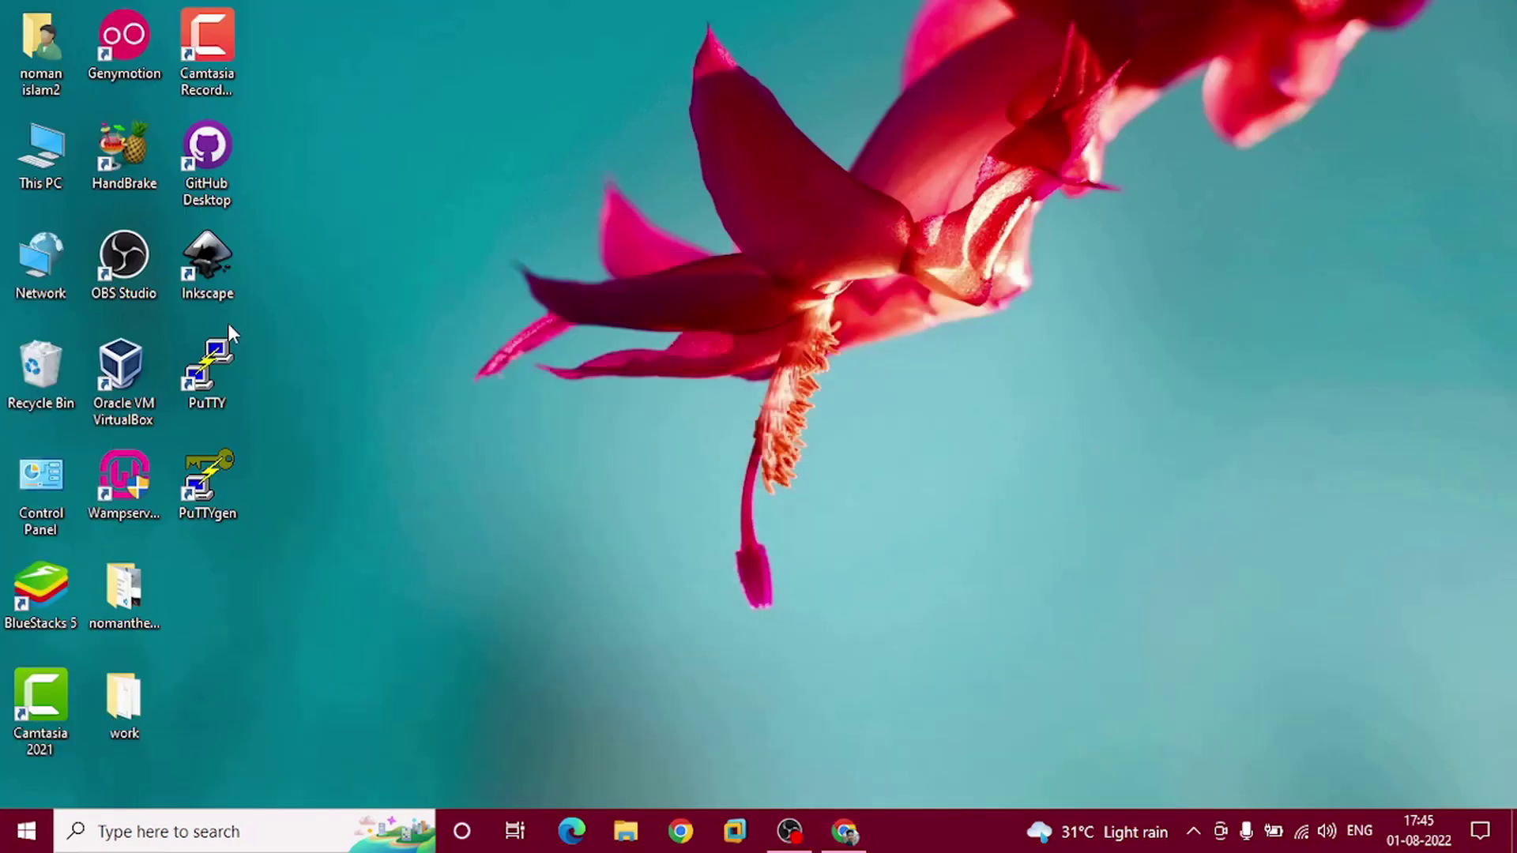
Paste wp-noman-blog.pem from Downloads onto the desktop, place it in open space, and close Explorer.
{"action": "double_click", "coordinate": [40, 144]}
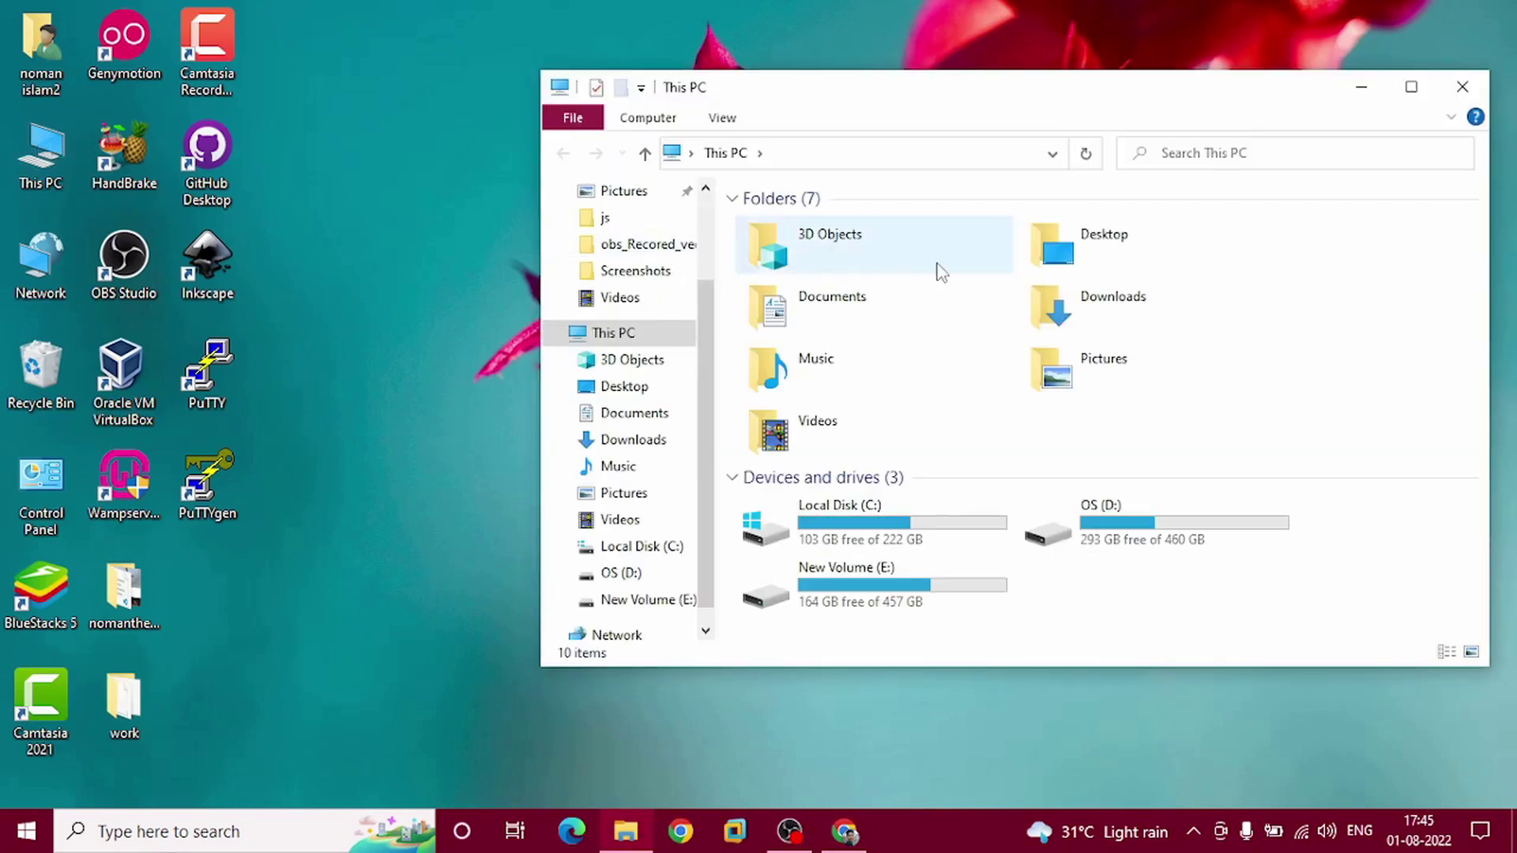
{"action": "double_click", "coordinate": [1063, 324]}
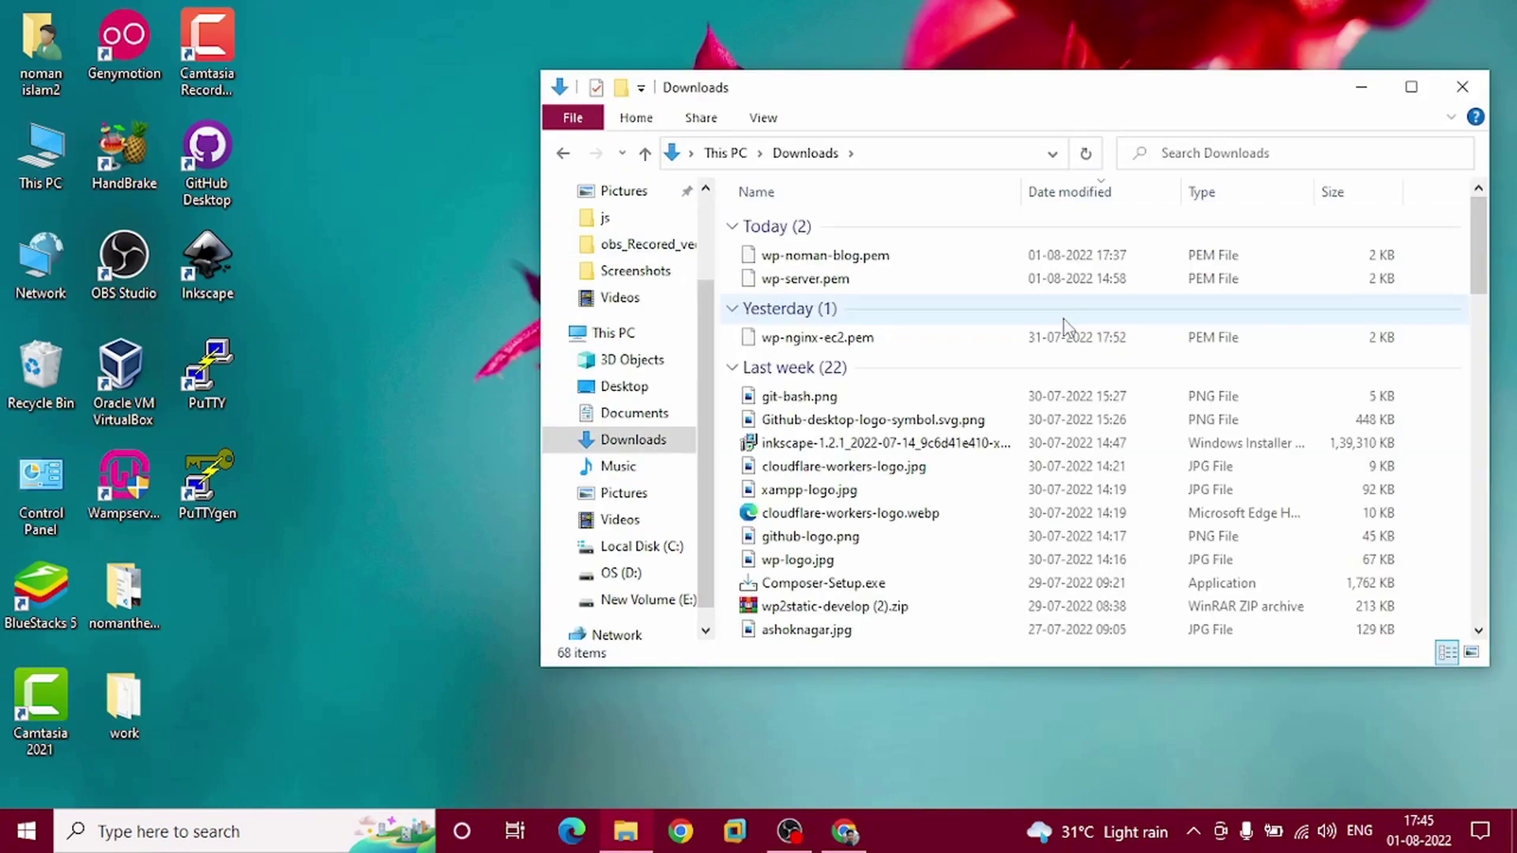
{"action": "left_click", "coordinate": [808, 261]}
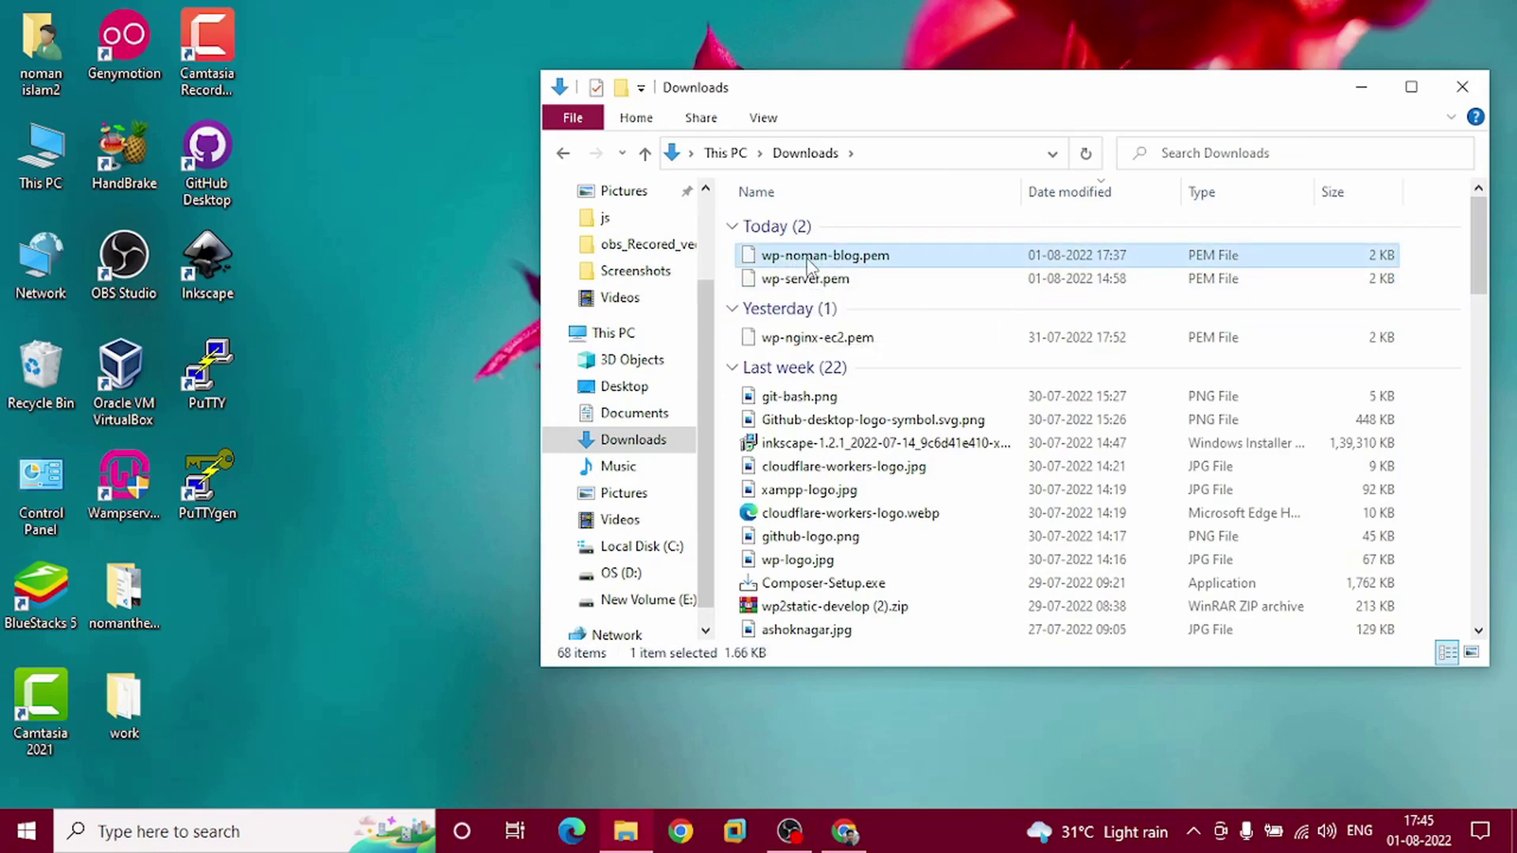
{"action": "left_click", "coordinate": [383, 363]}
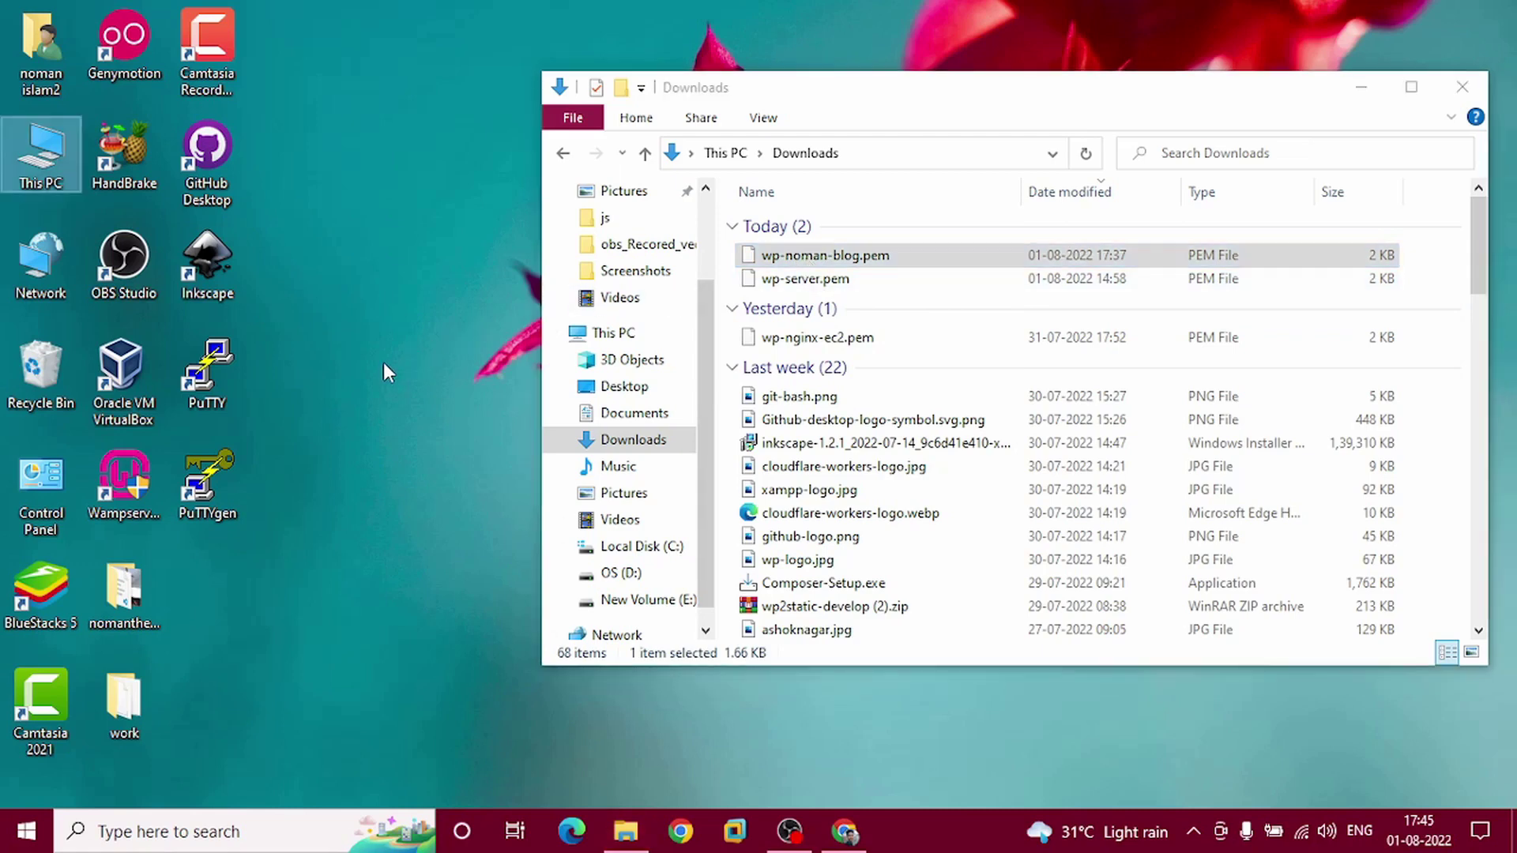
{"action": "key", "text": "ctrl+v"}
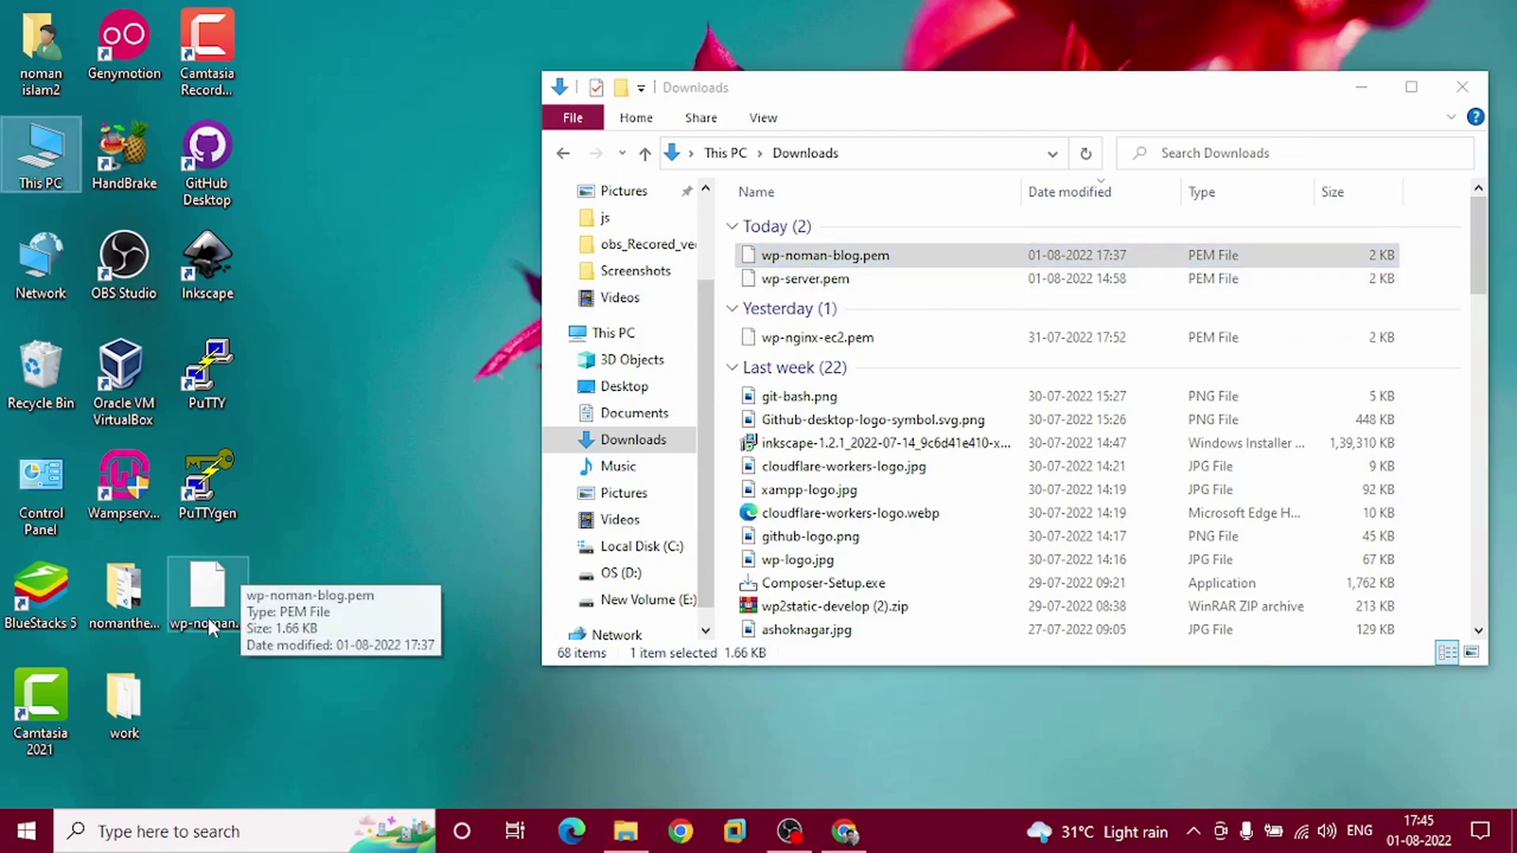
{"action": "left_click", "coordinate": [206, 605]}
{"action": "left_click_drag", "start_coordinate": [204, 605], "coordinate": [437, 376]}
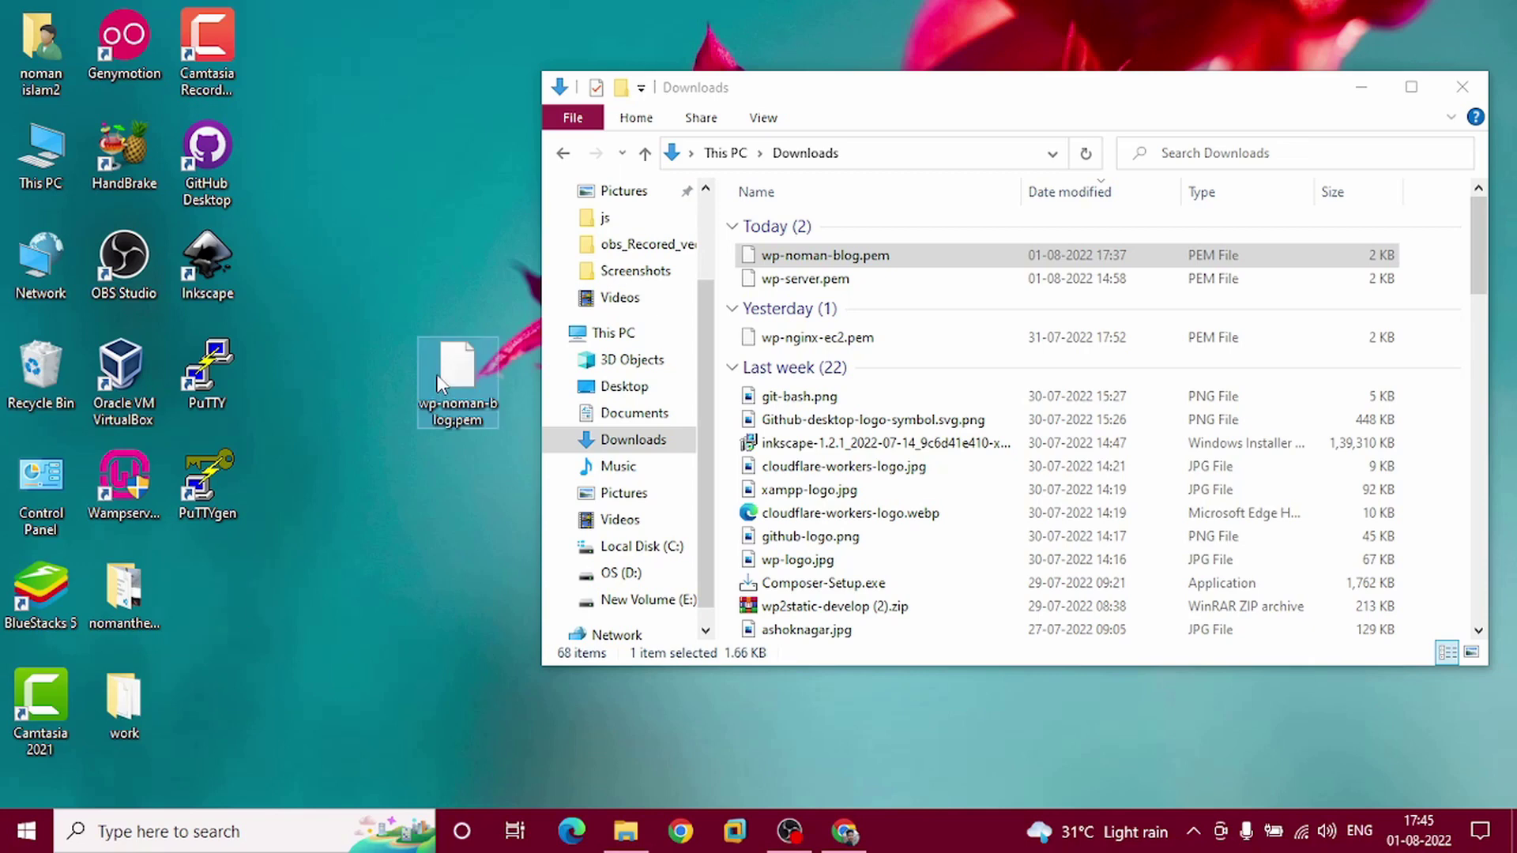
{"action": "left_click", "coordinate": [1463, 87]}
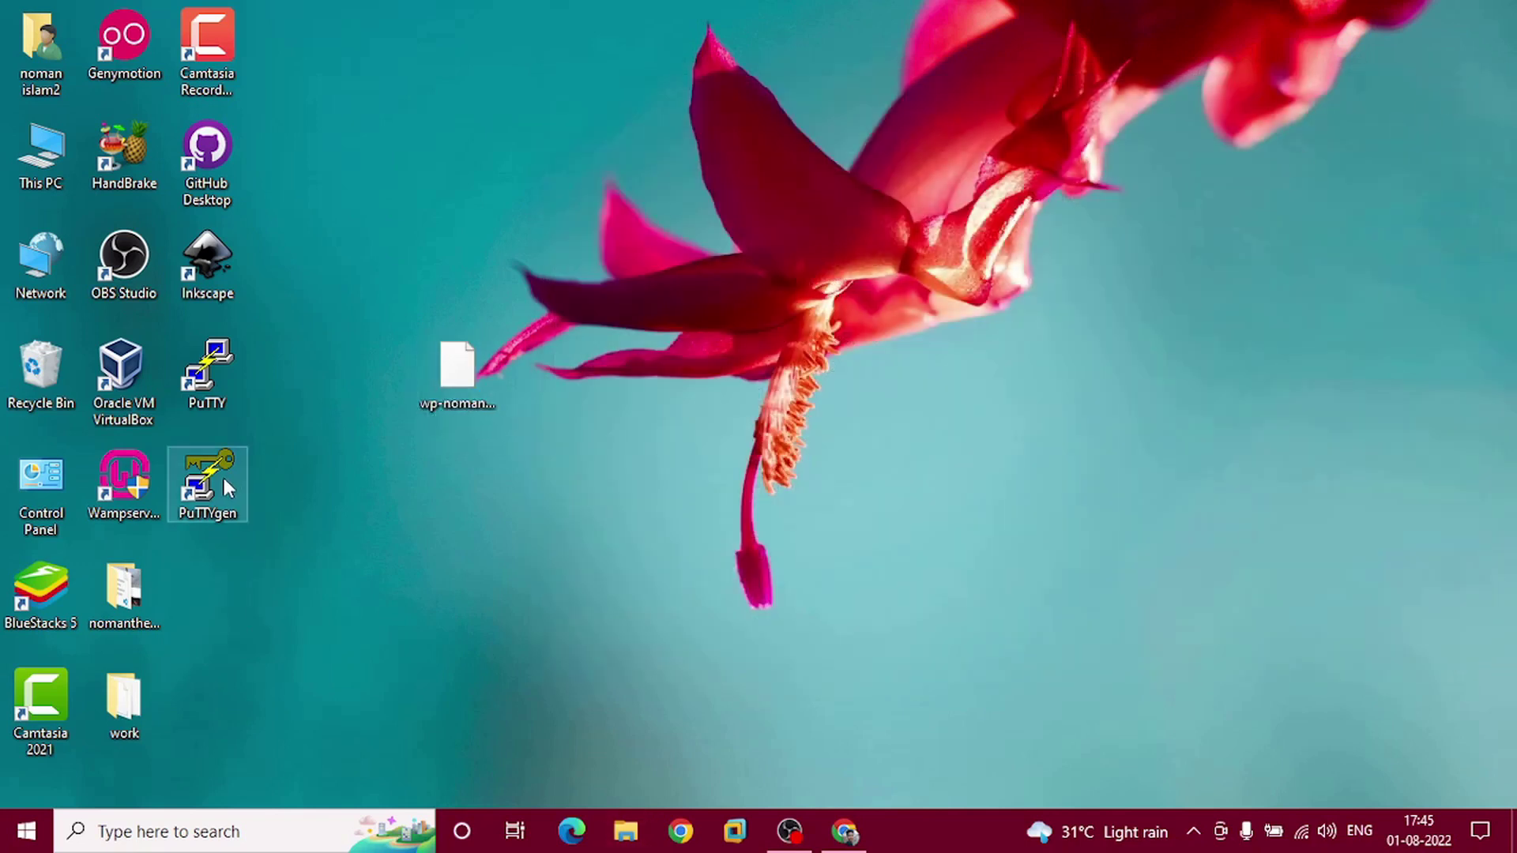
Rearrange the PuTTYgen and PuTTY shortcuts, then drop wp-noman-blog.pem onto PuTTYgen to import it.
{"action": "left_click_drag", "start_coordinate": [207, 478], "coordinate": [1034, 345]}
{"action": "left_click_drag", "start_coordinate": [207, 359], "coordinate": [1245, 227]}
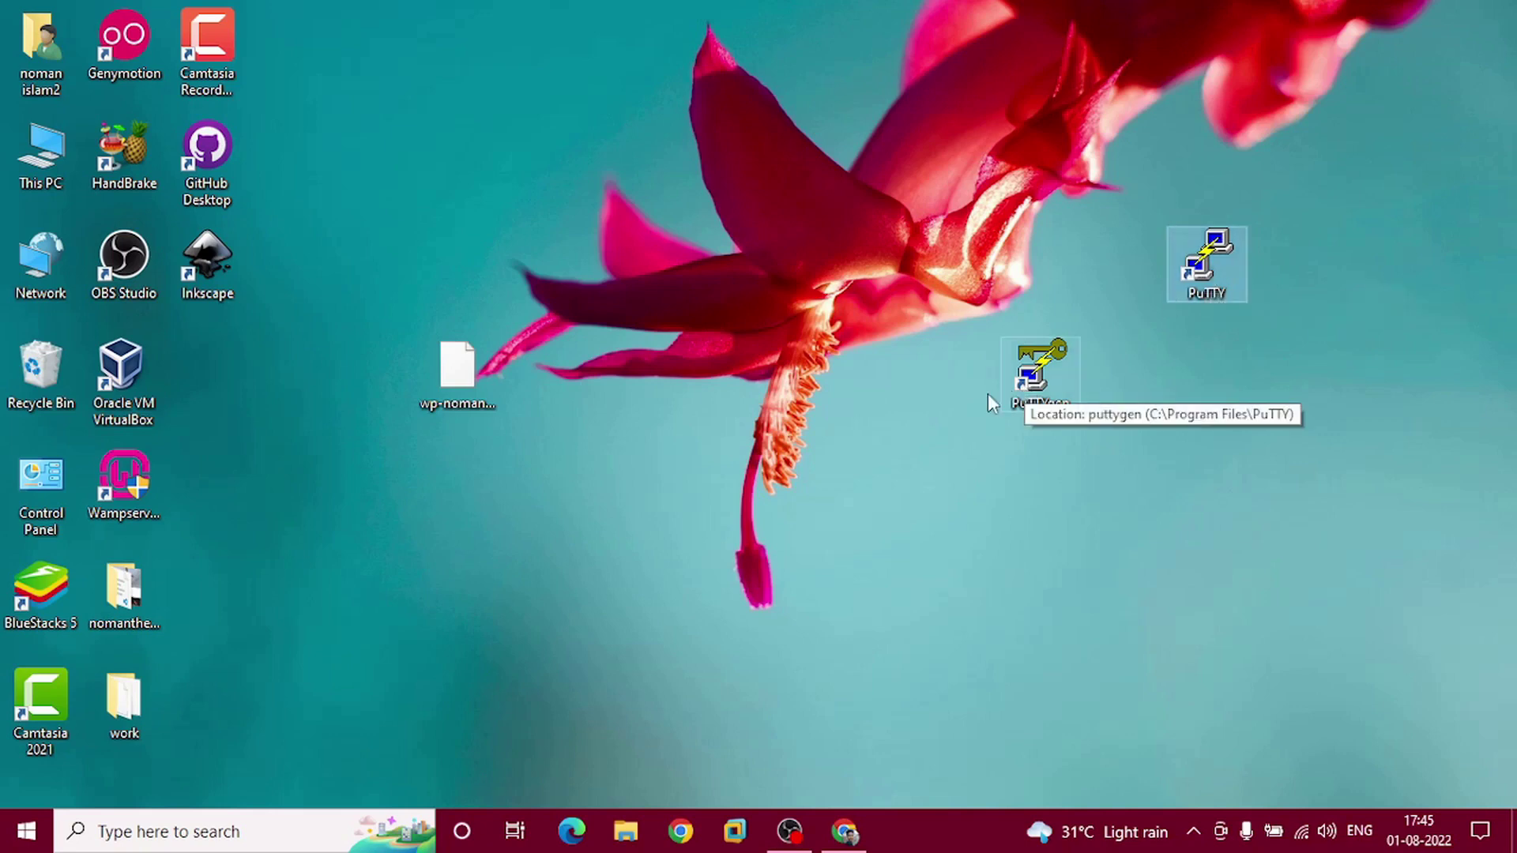
{"action": "left_click_drag", "start_coordinate": [460, 377], "coordinate": [1021, 383]}
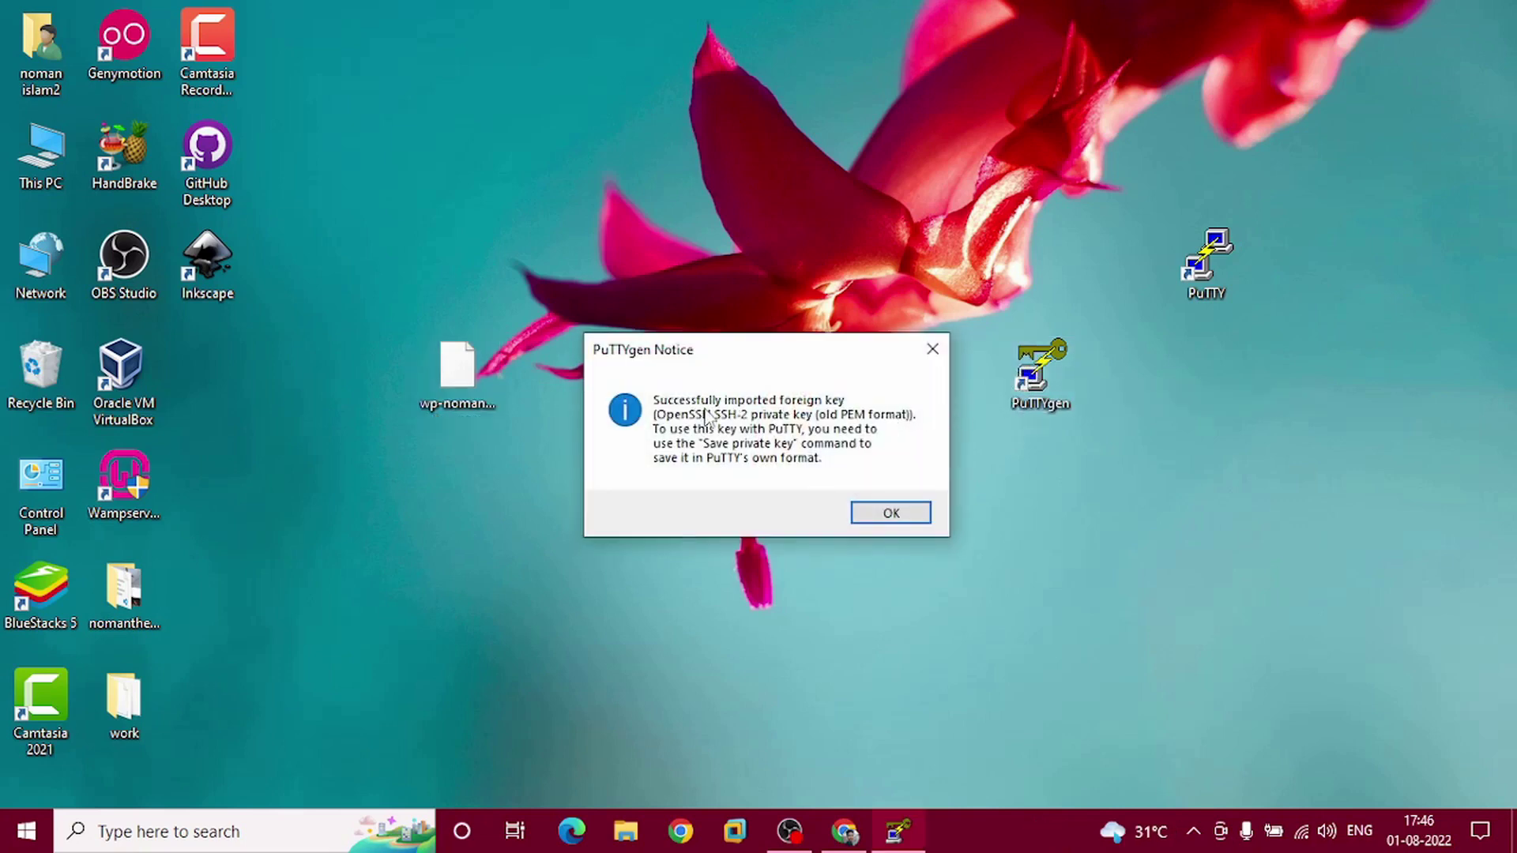
Save the imported key without a passphrase as wp-noman-blog.ppk on the desktop, then close PuTTYgen.
{"action": "left_click", "coordinate": [907, 515]}
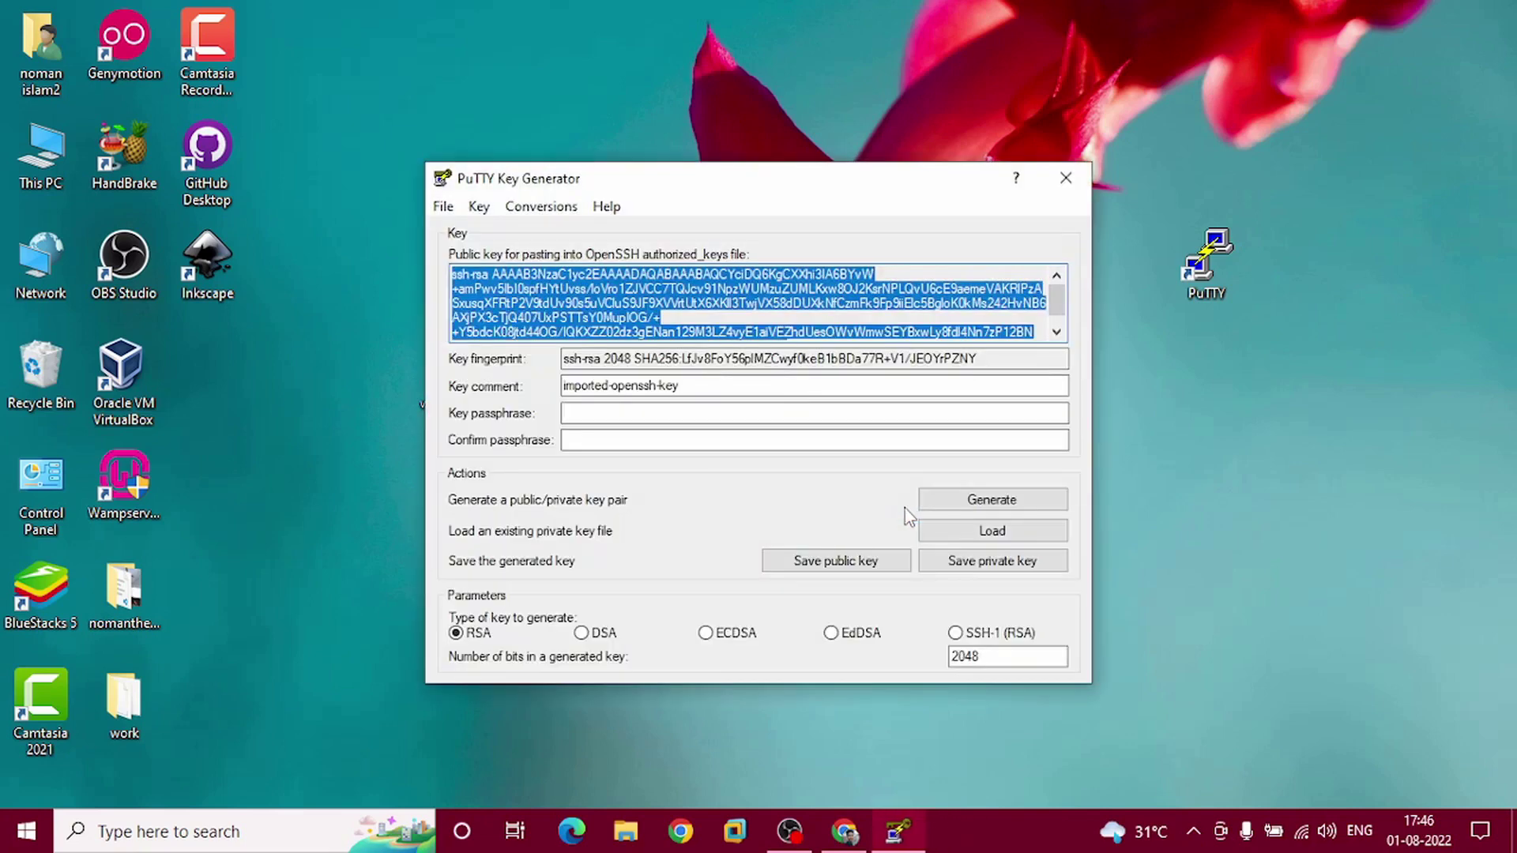
{"action": "left_click", "coordinate": [980, 568]}
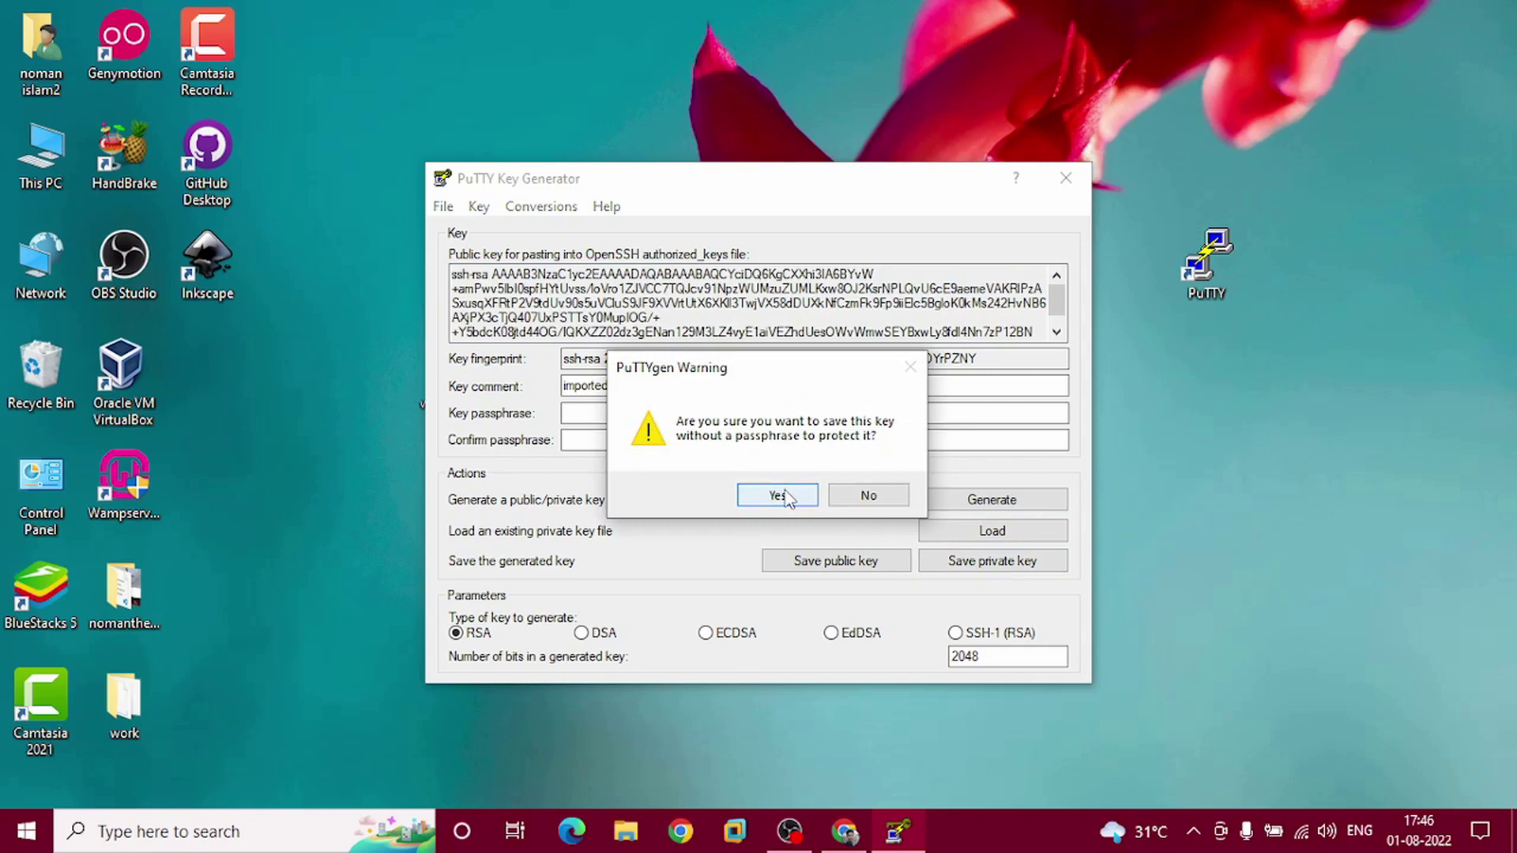
{"action": "left_click", "coordinate": [779, 496]}
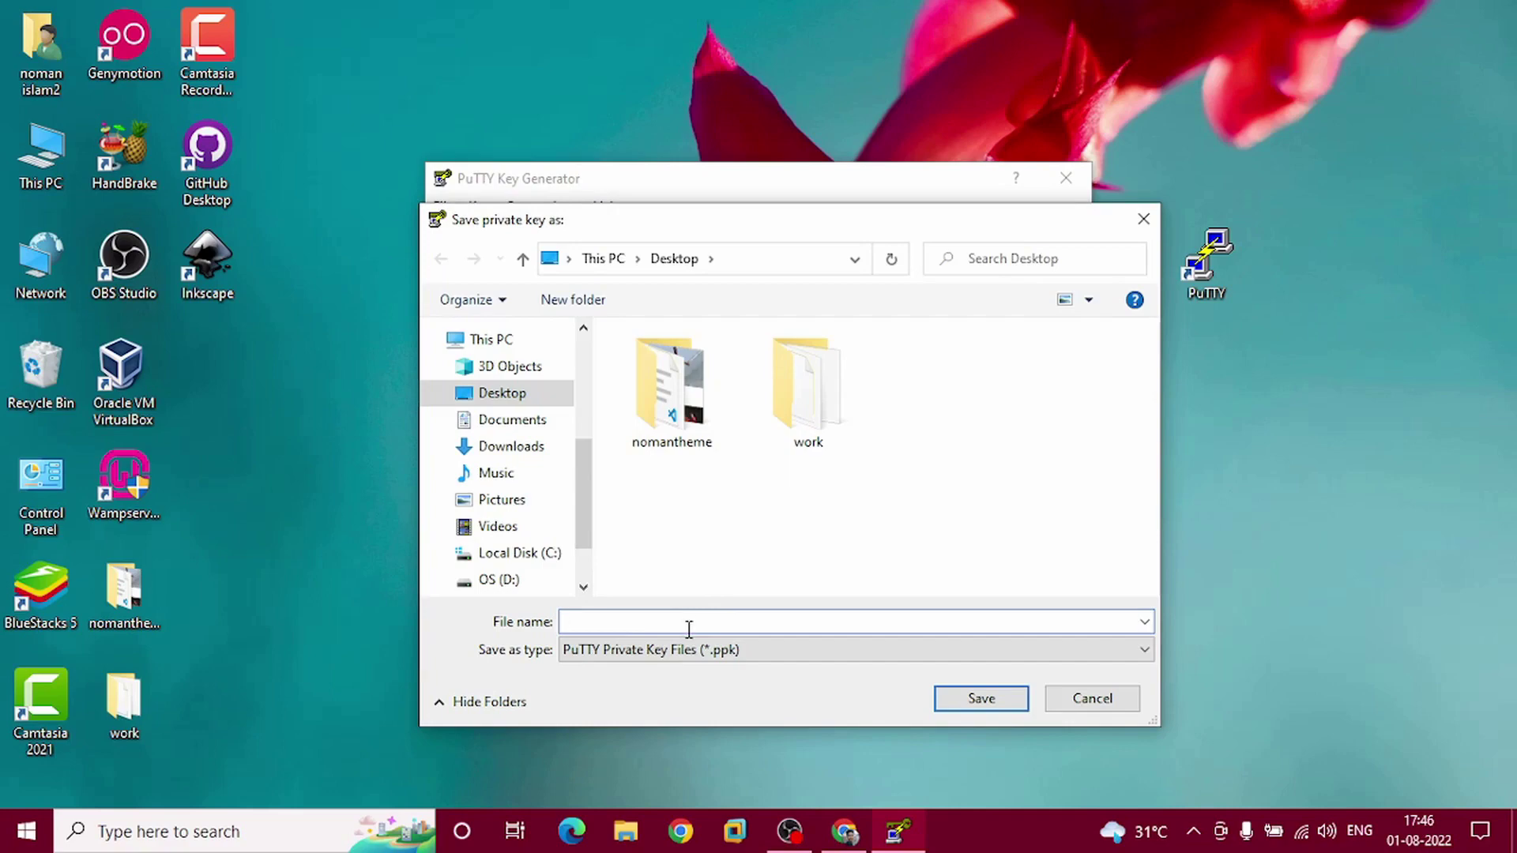
{"action": "left_click", "coordinate": [844, 831]}
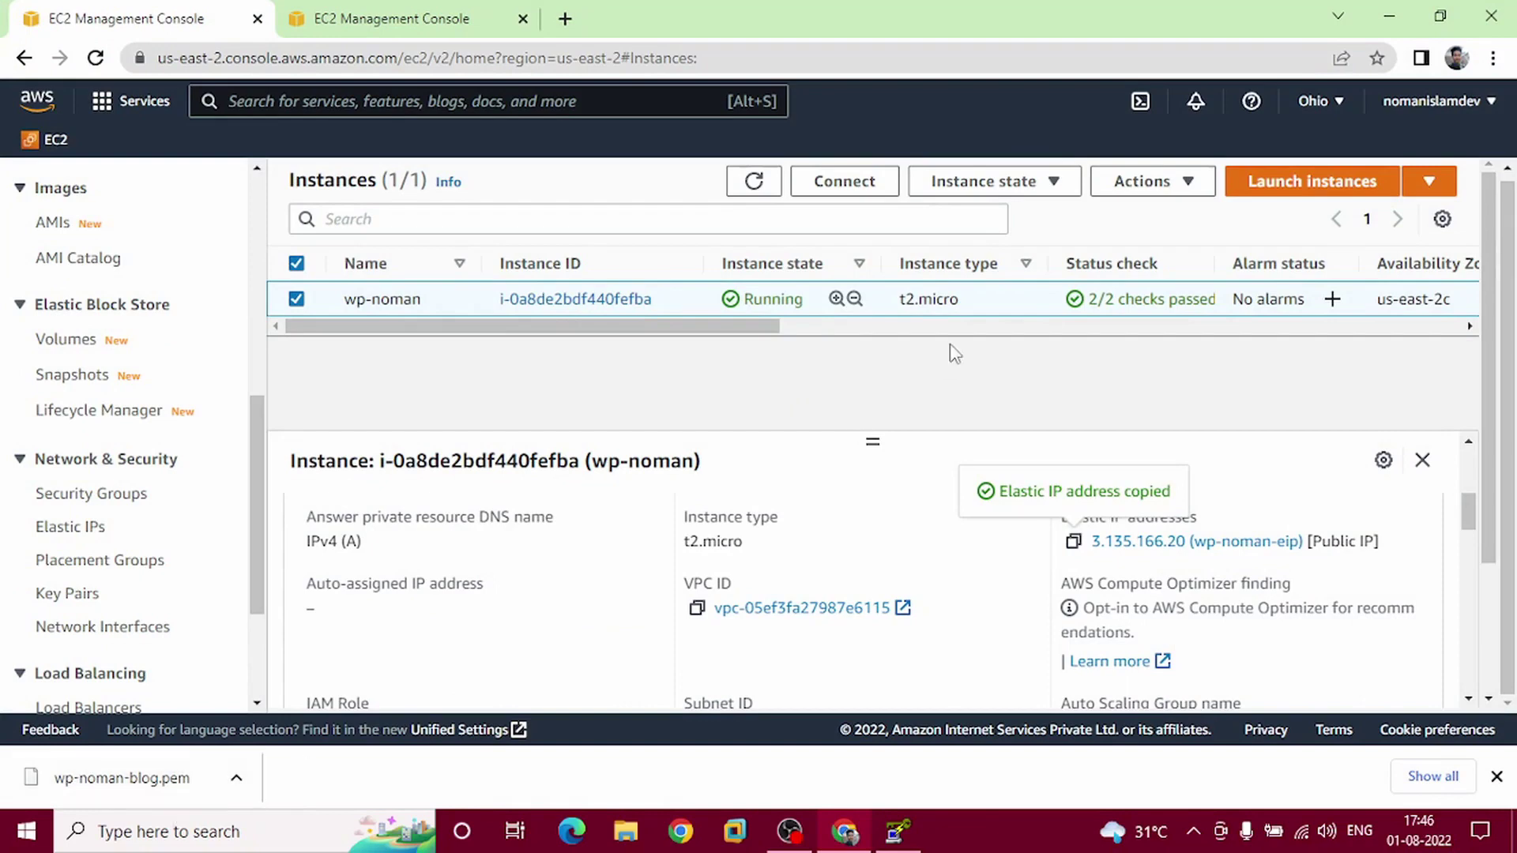
{"action": "left_click", "coordinate": [1389, 17]}
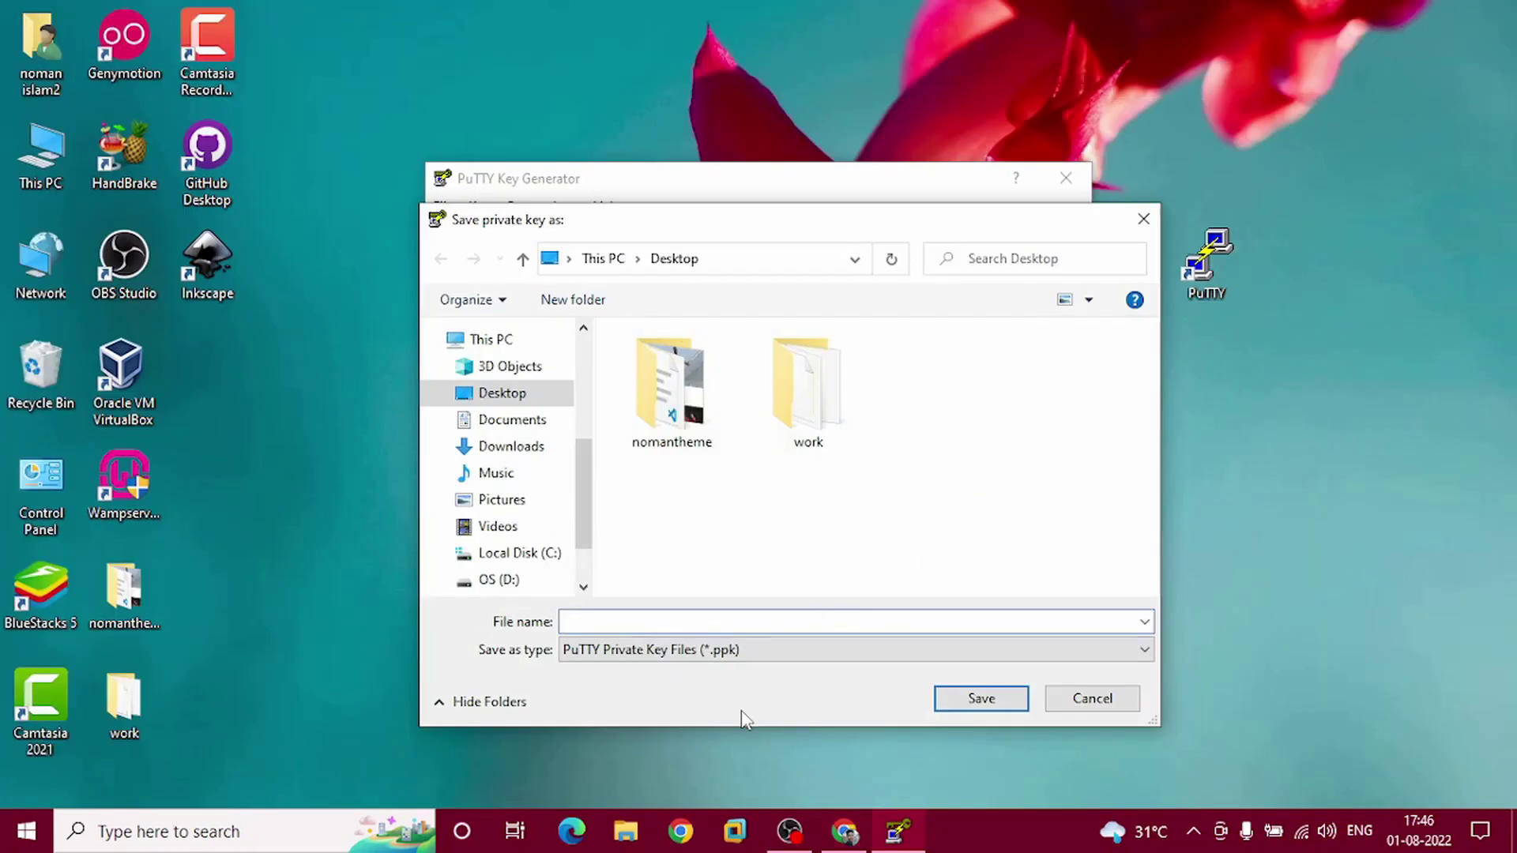
{"action": "type", "text": "wp-"}
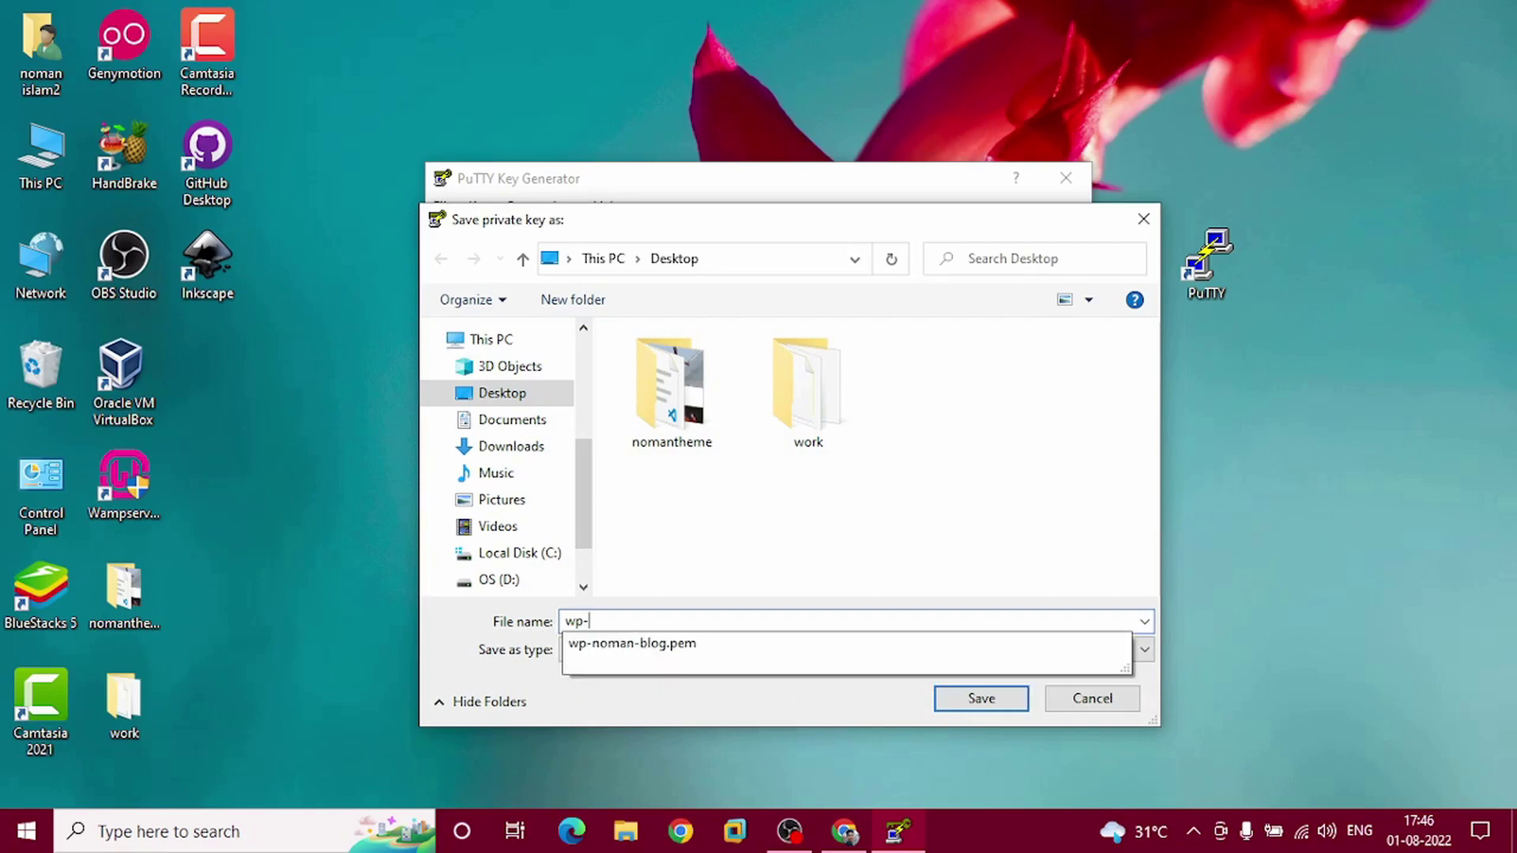
{"action": "type", "text": "noman-blog"}
{"action": "left_click", "coordinate": [743, 718]}
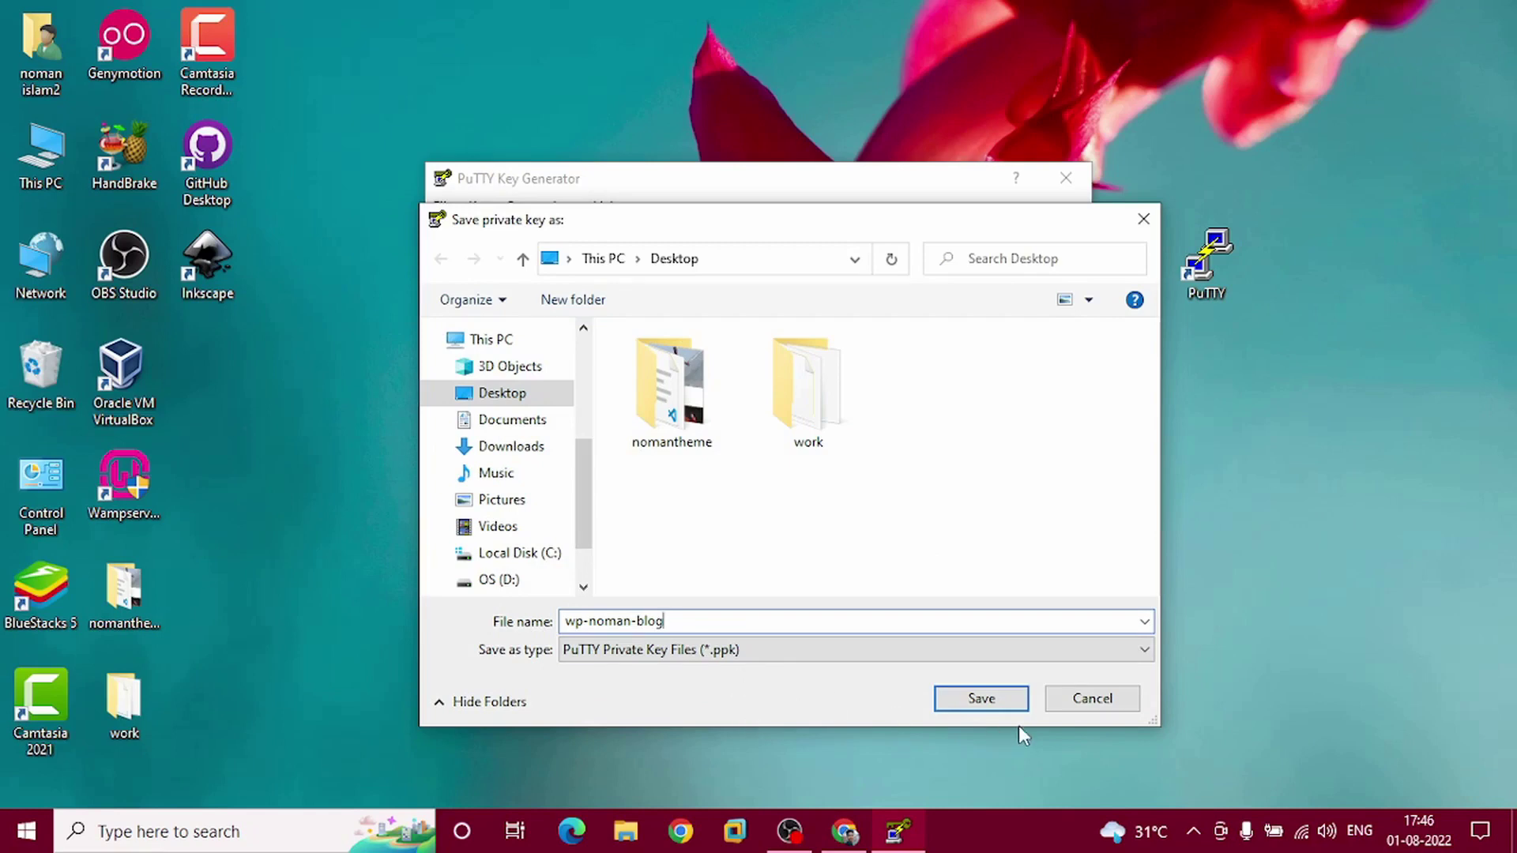
{"action": "left_click", "coordinate": [999, 704]}
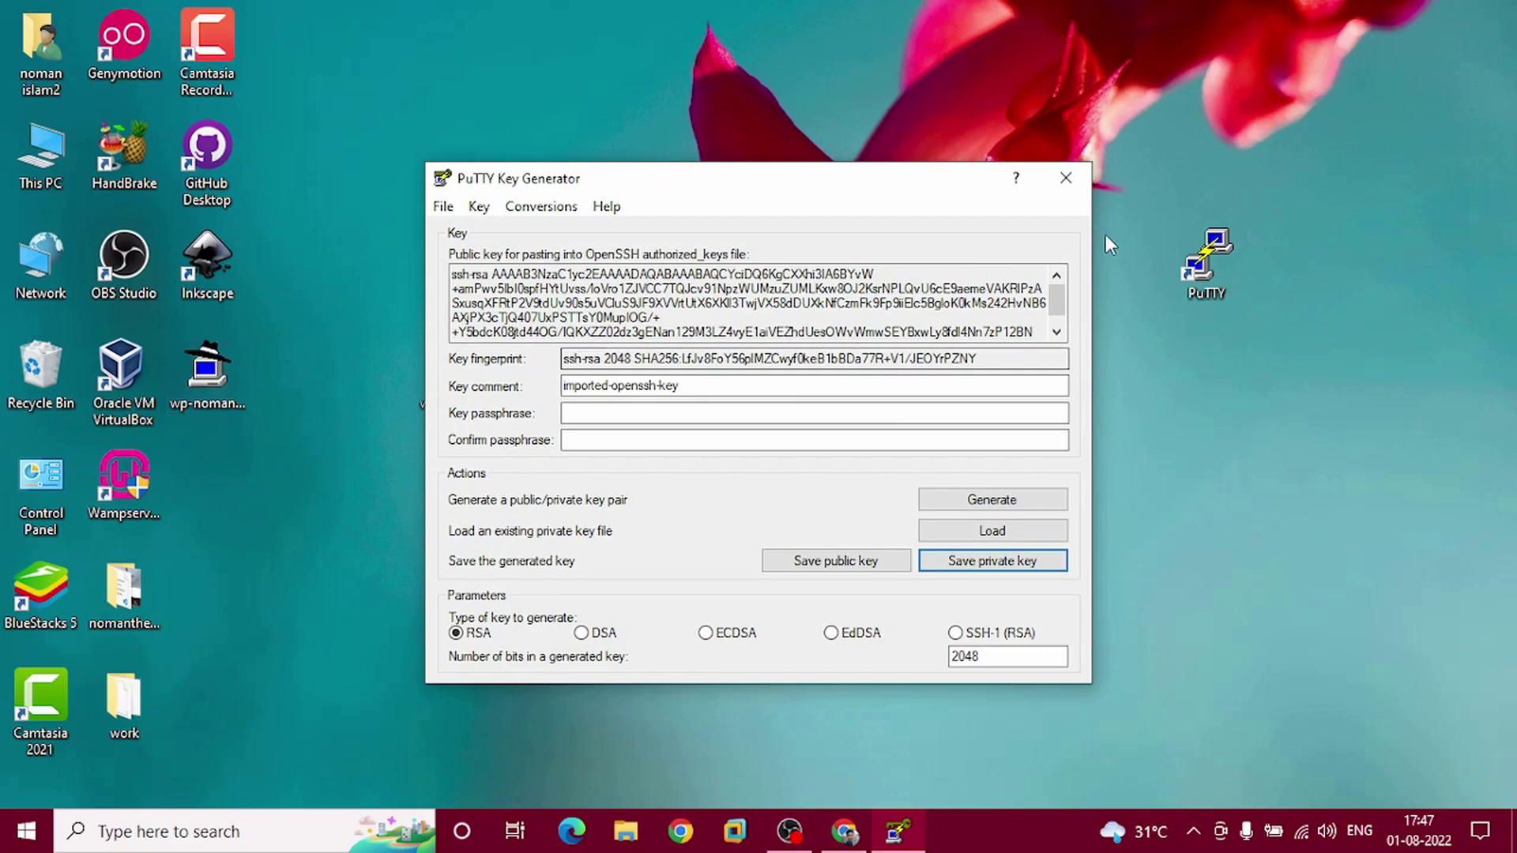
{"action": "left_click", "coordinate": [1063, 175]}
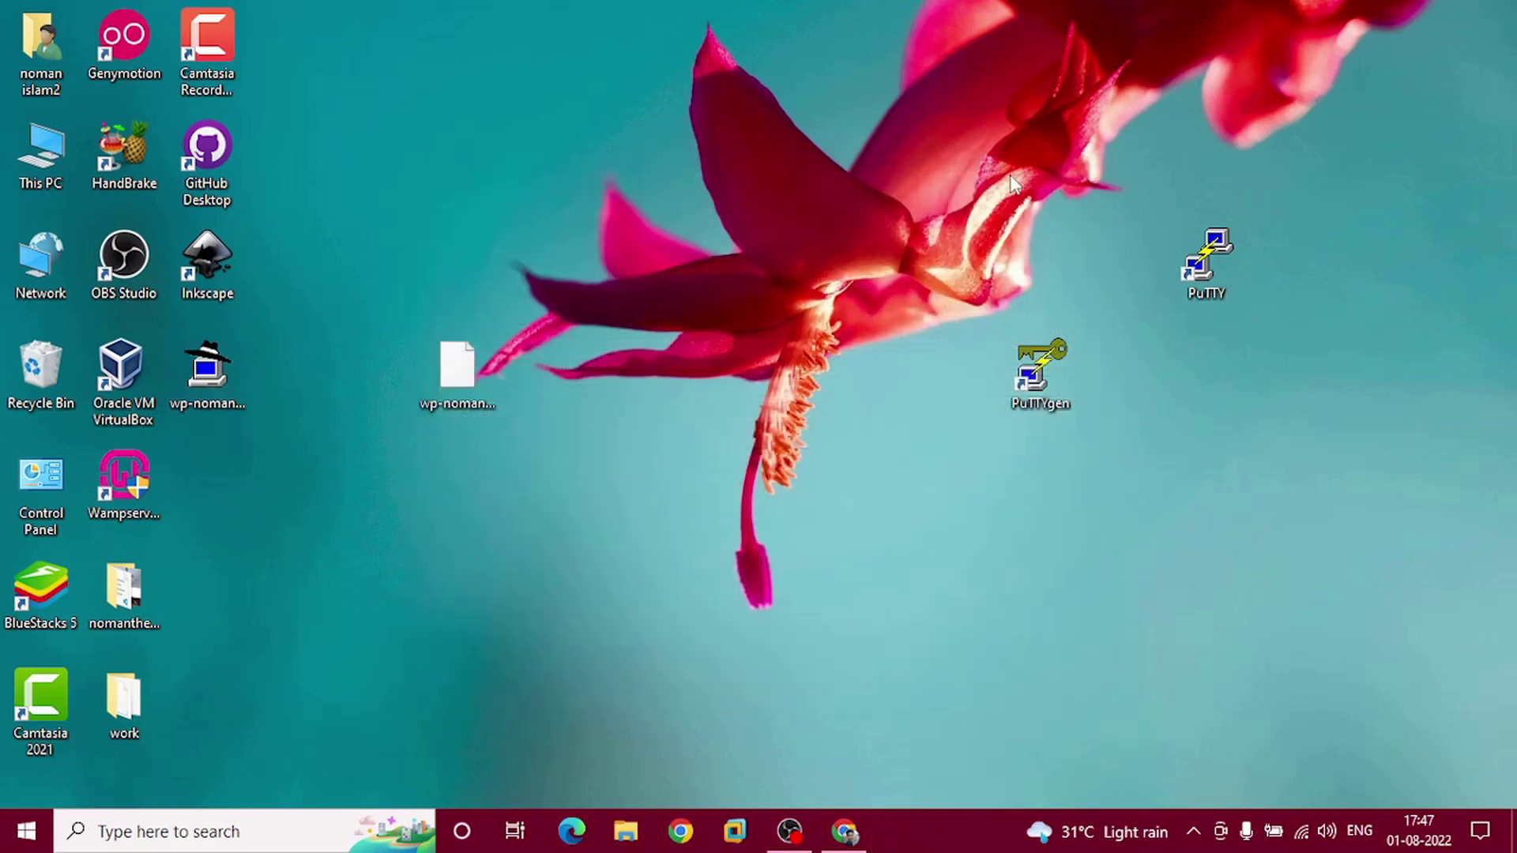
In PuTTY, set host 3.135.166.20 and save it as a session of the same name.
{"action": "double_click", "coordinate": [1207, 281]}
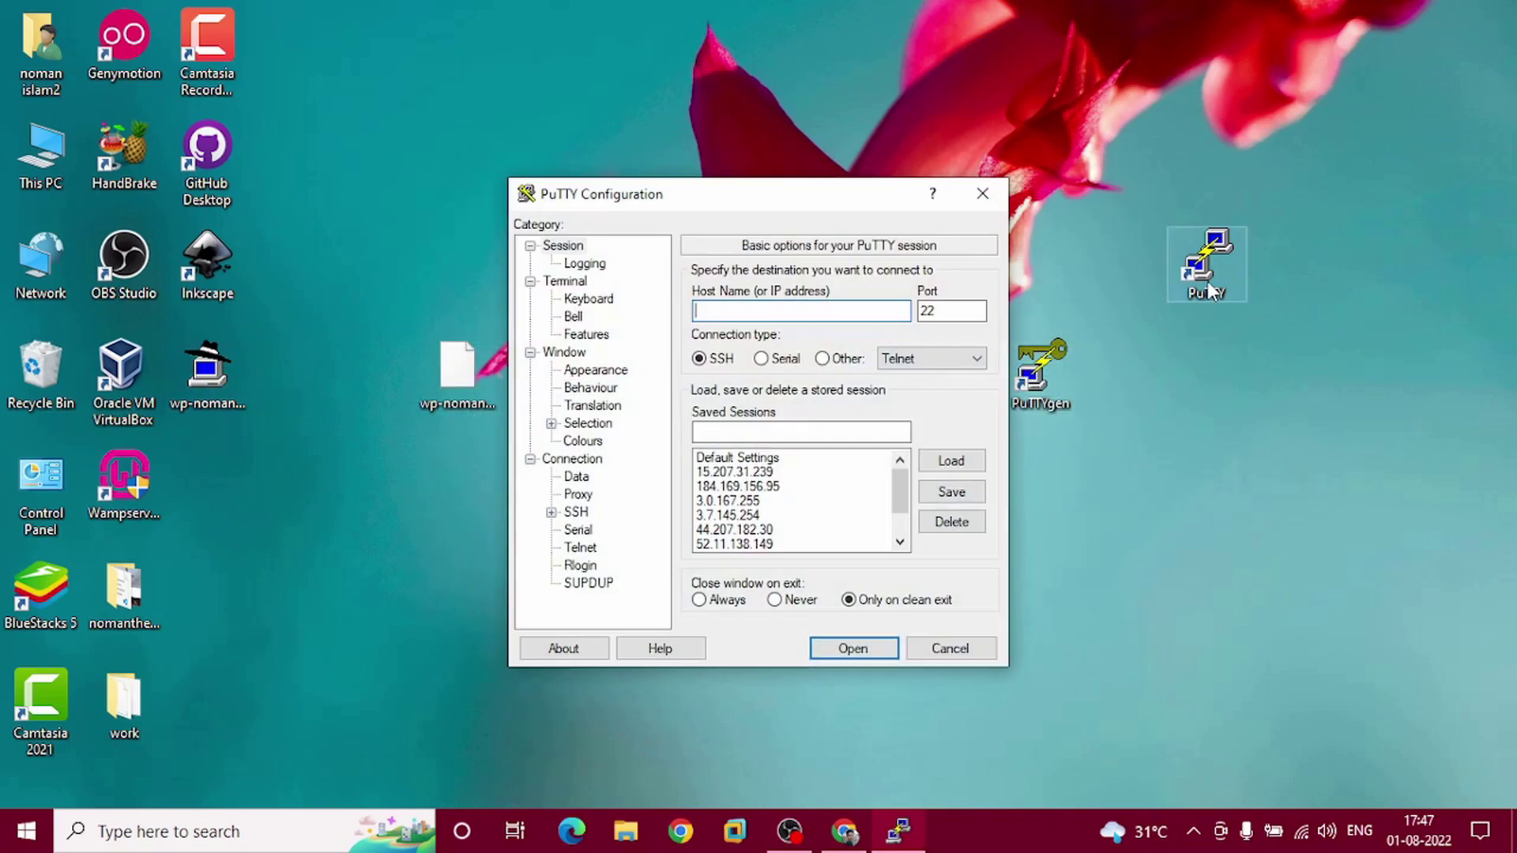
{"action": "left_click", "coordinate": [859, 843]}
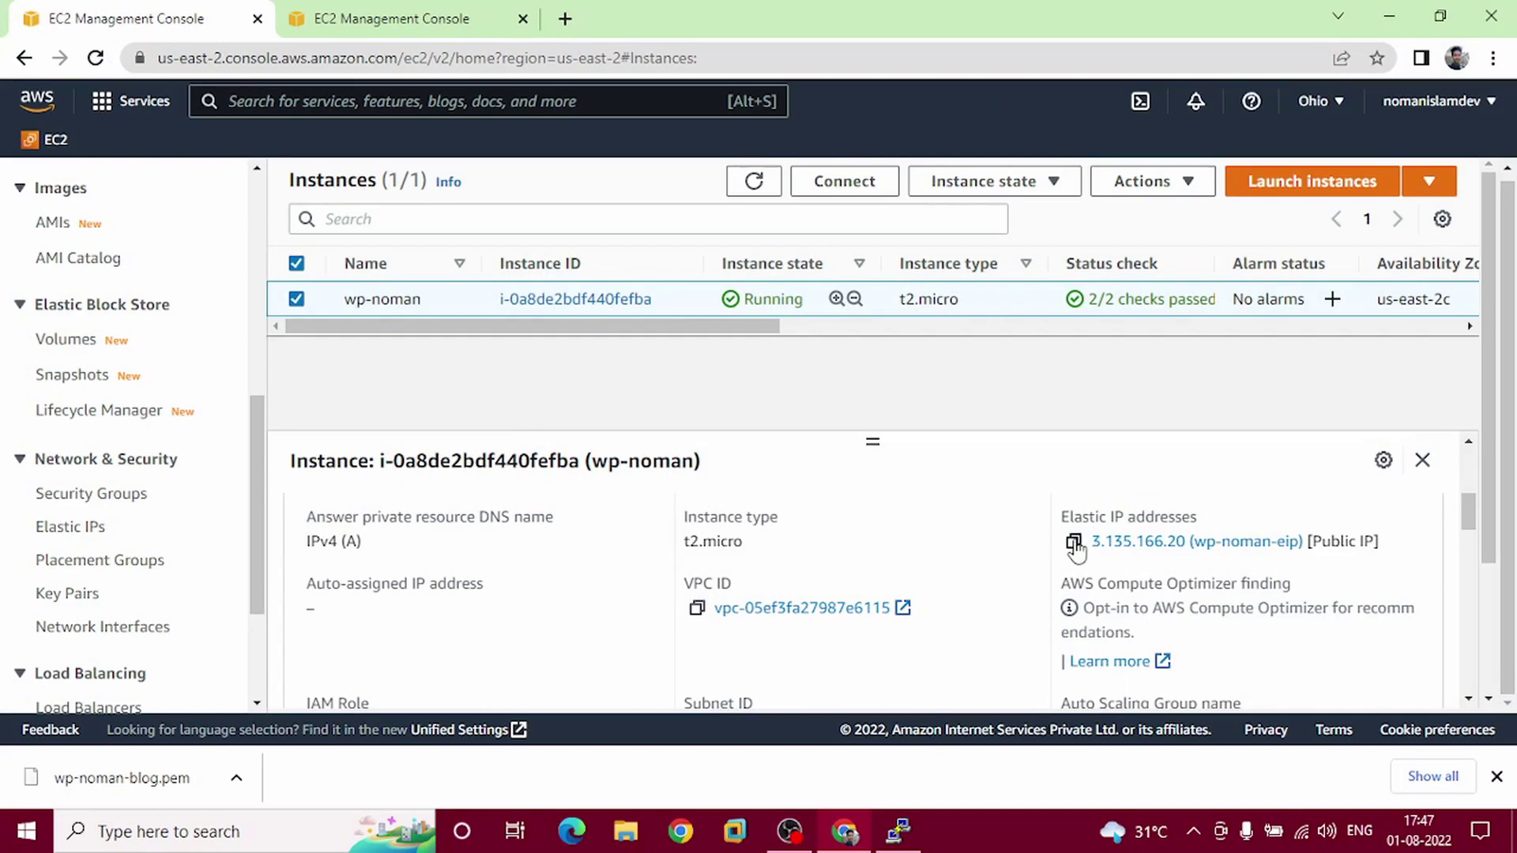
{"action": "left_click", "coordinate": [1074, 544]}
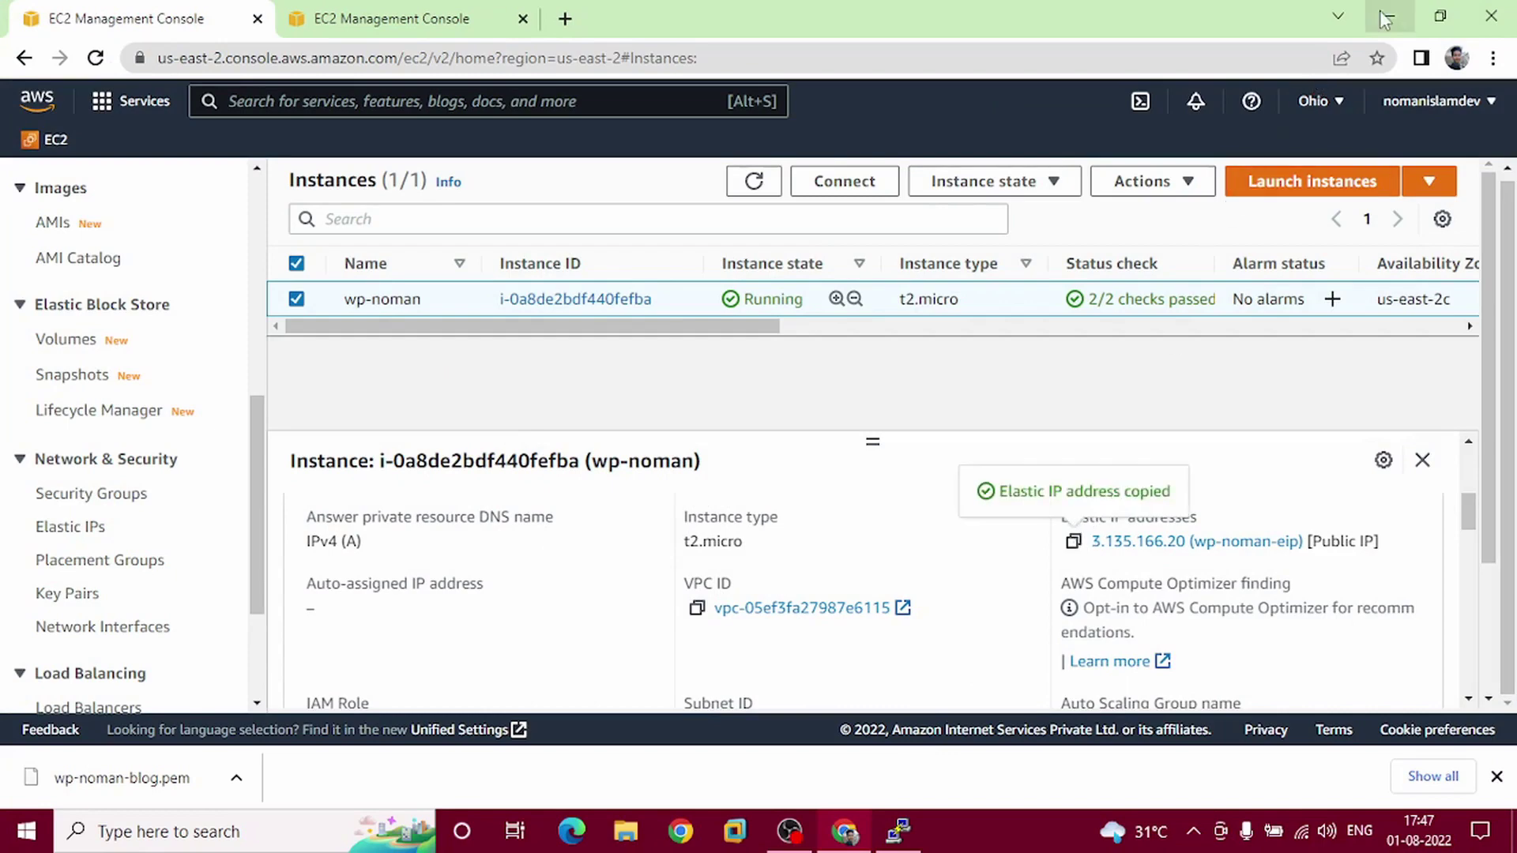
{"action": "left_click", "coordinate": [1391, 14]}
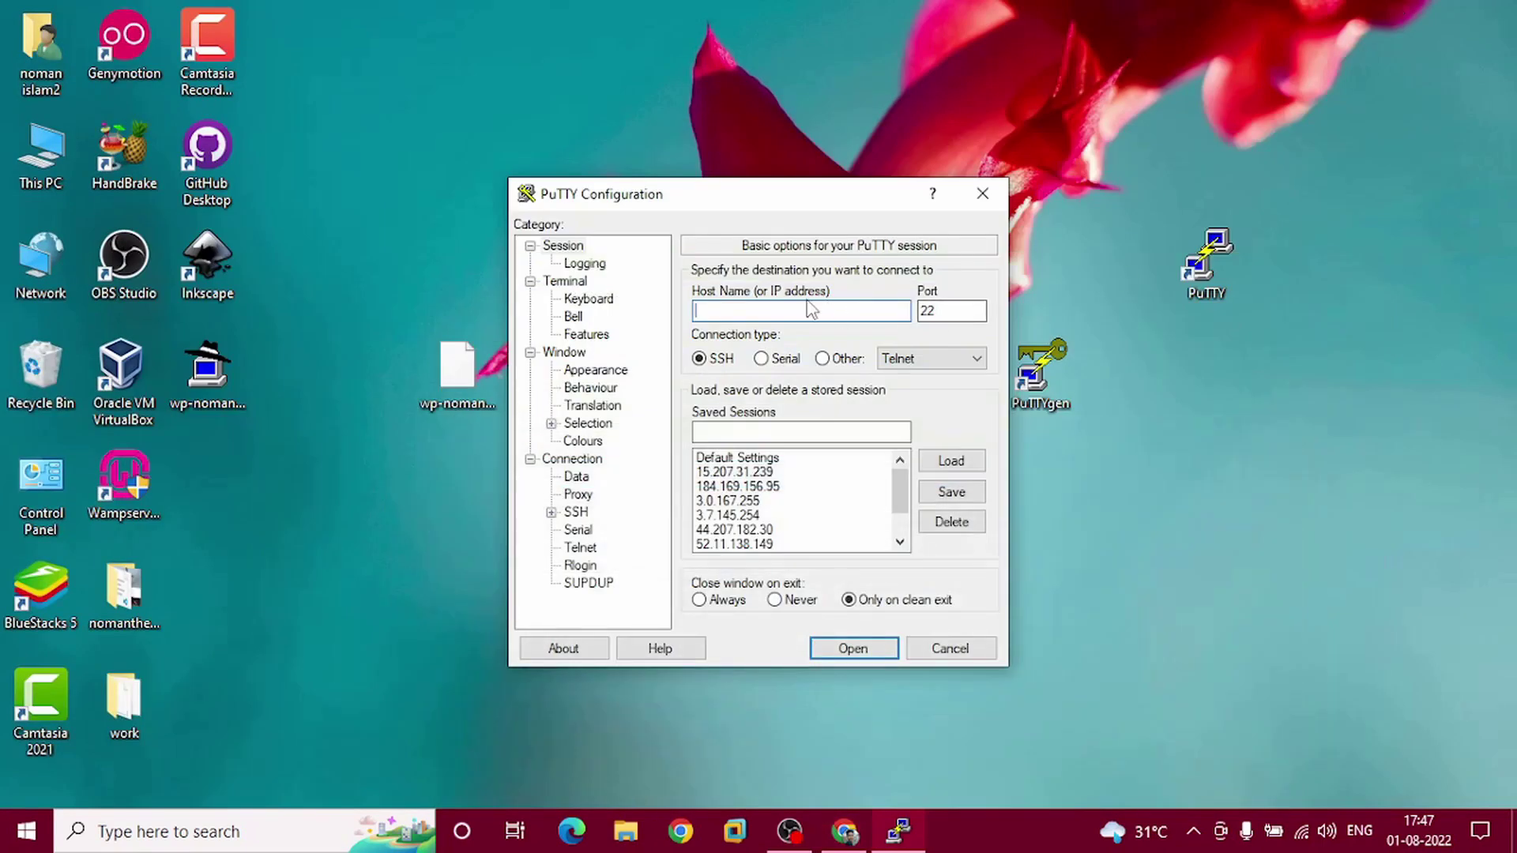
{"action": "key", "text": "ctrl+v"}
{"action": "left_click", "coordinate": [810, 431]}
{"action": "key", "text": "ctrl+v"}
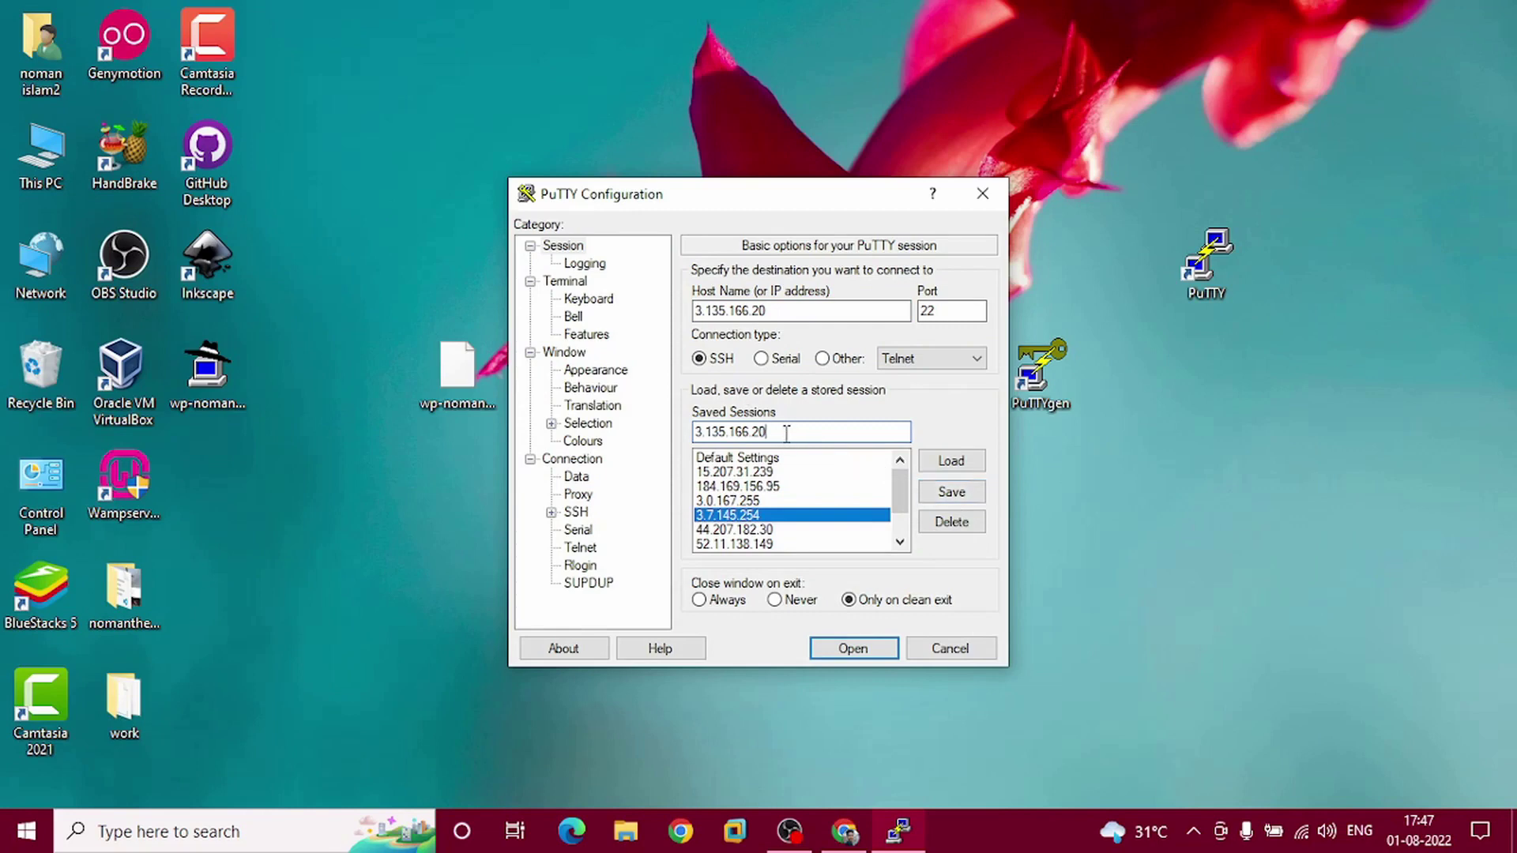
{"action": "left_click", "coordinate": [944, 493]}
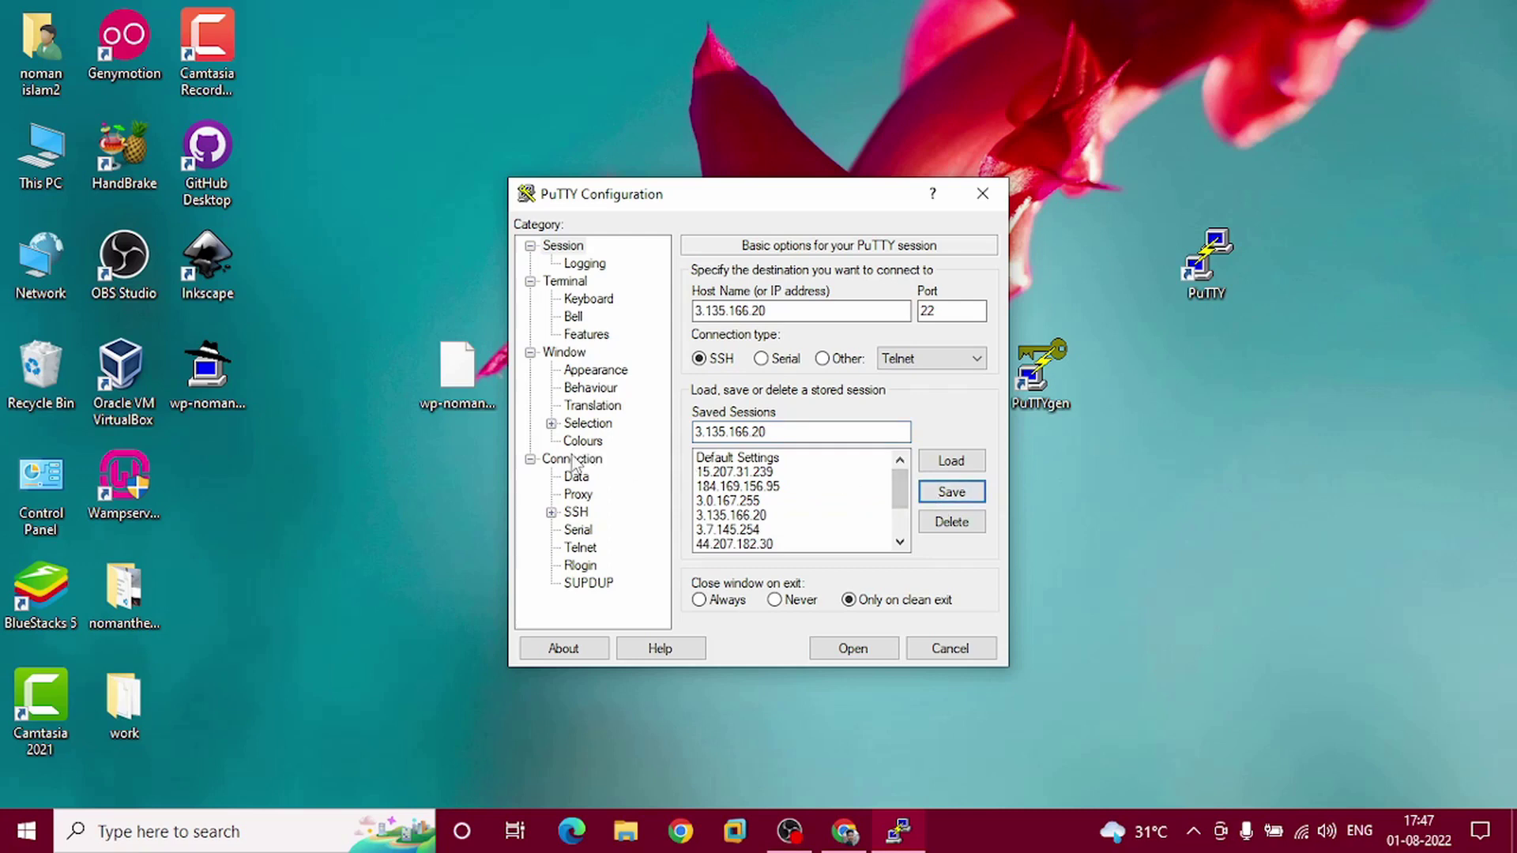
Attach the wp-noman-blog.ppk private key under SSH authentication.
{"action": "left_click", "coordinate": [581, 515]}
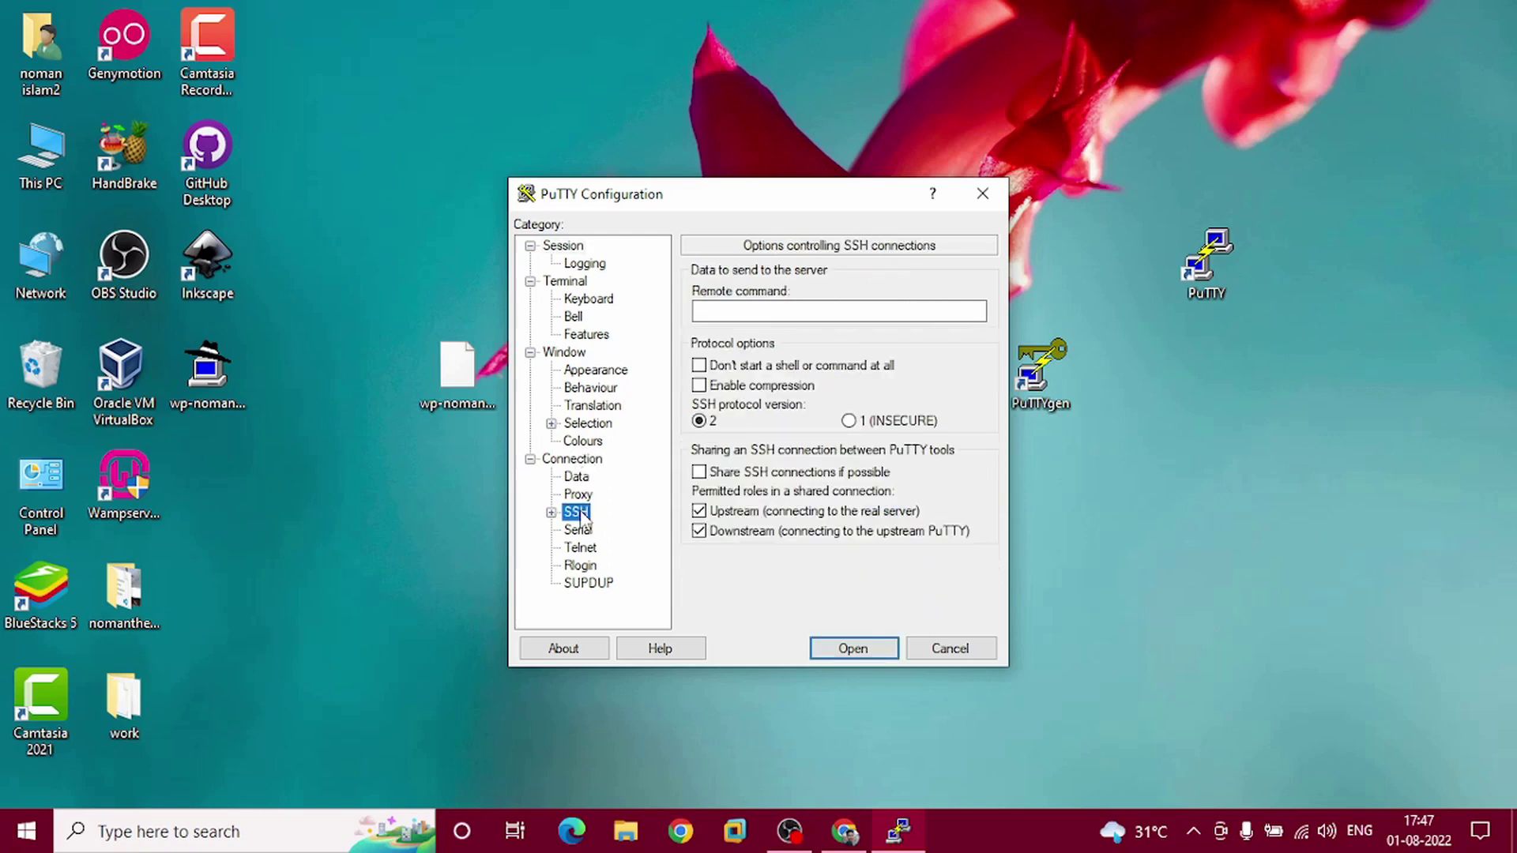
{"action": "left_click", "coordinate": [553, 513]}
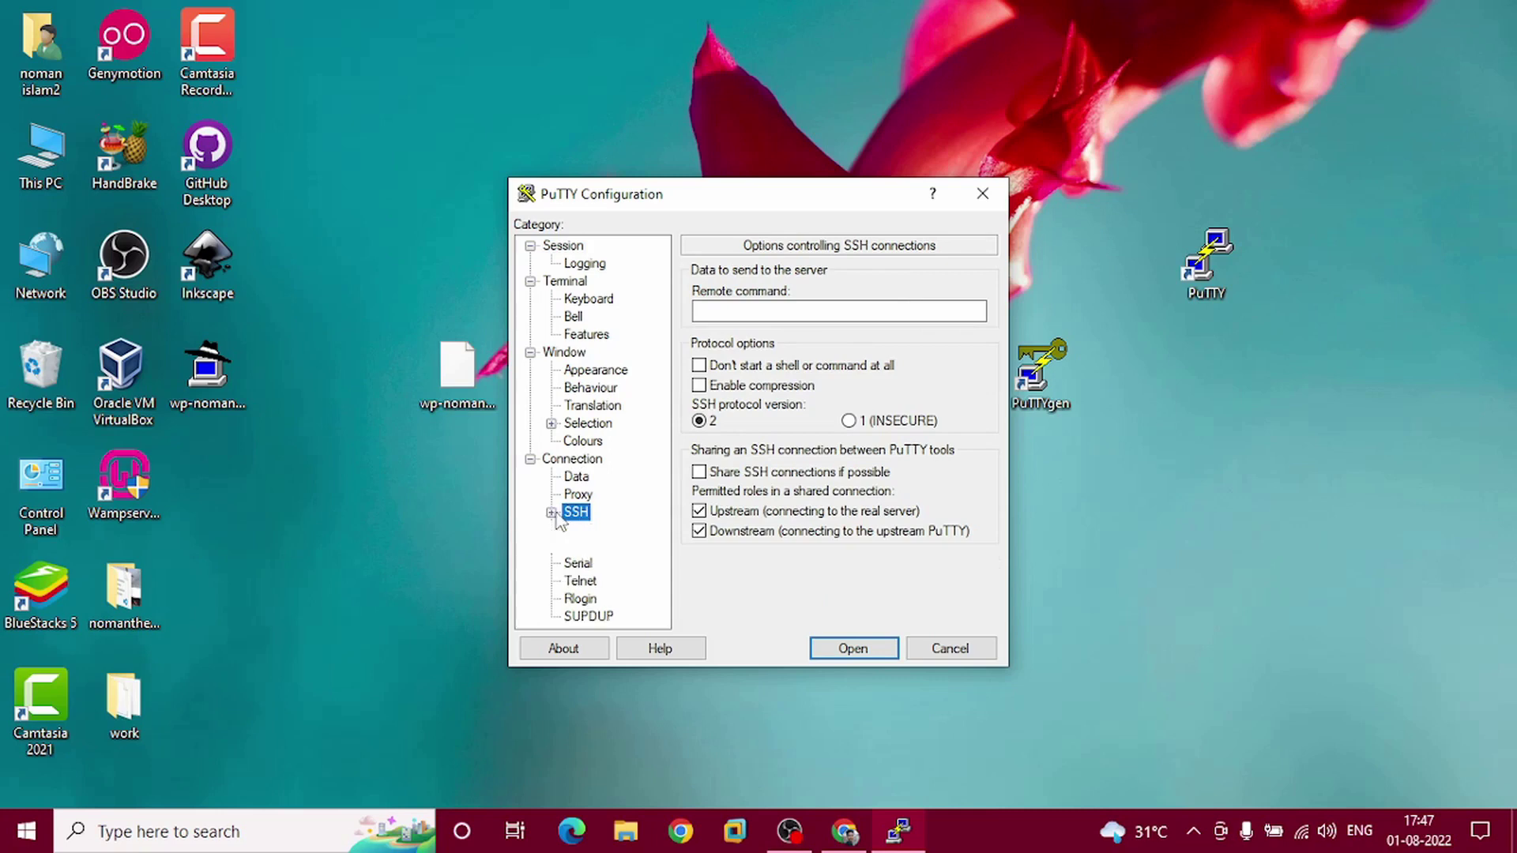
{"action": "left_click", "coordinate": [596, 531]}
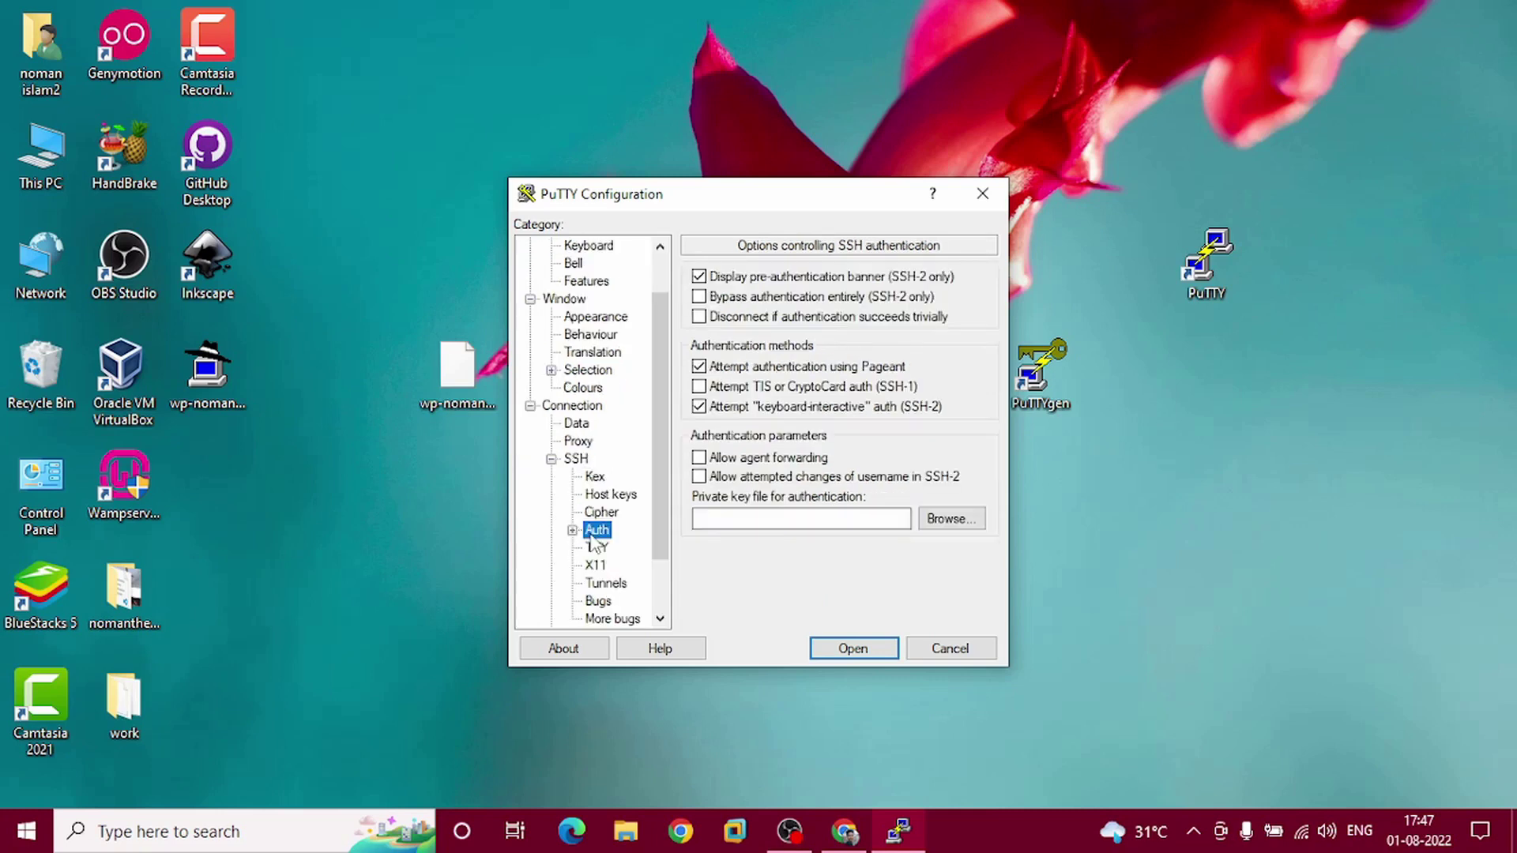
{"action": "left_click", "coordinate": [945, 520]}
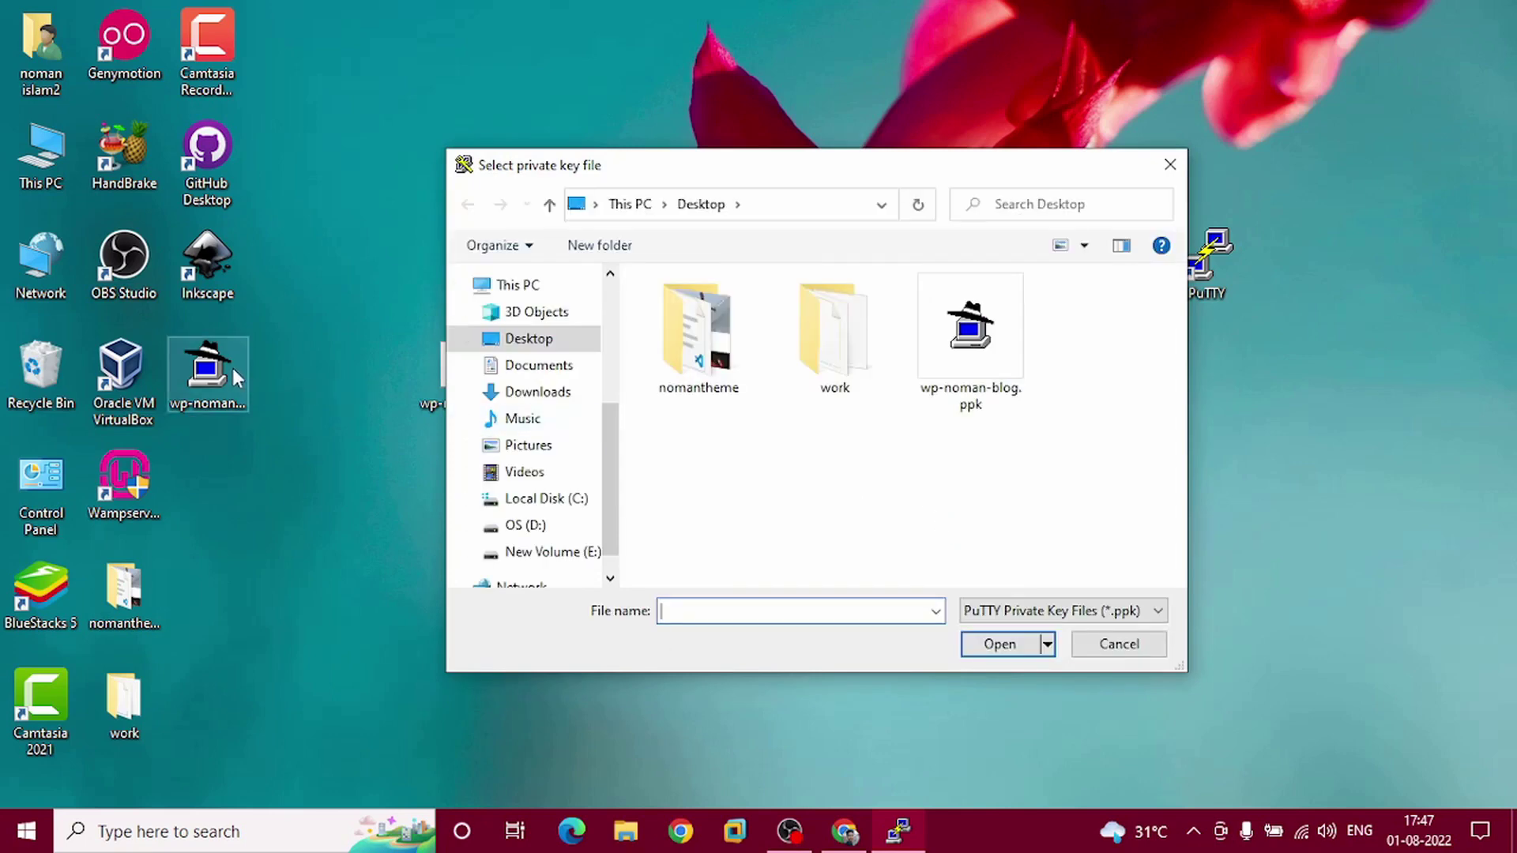
{"action": "left_click", "coordinate": [974, 360]}
{"action": "left_click", "coordinate": [1001, 644]}
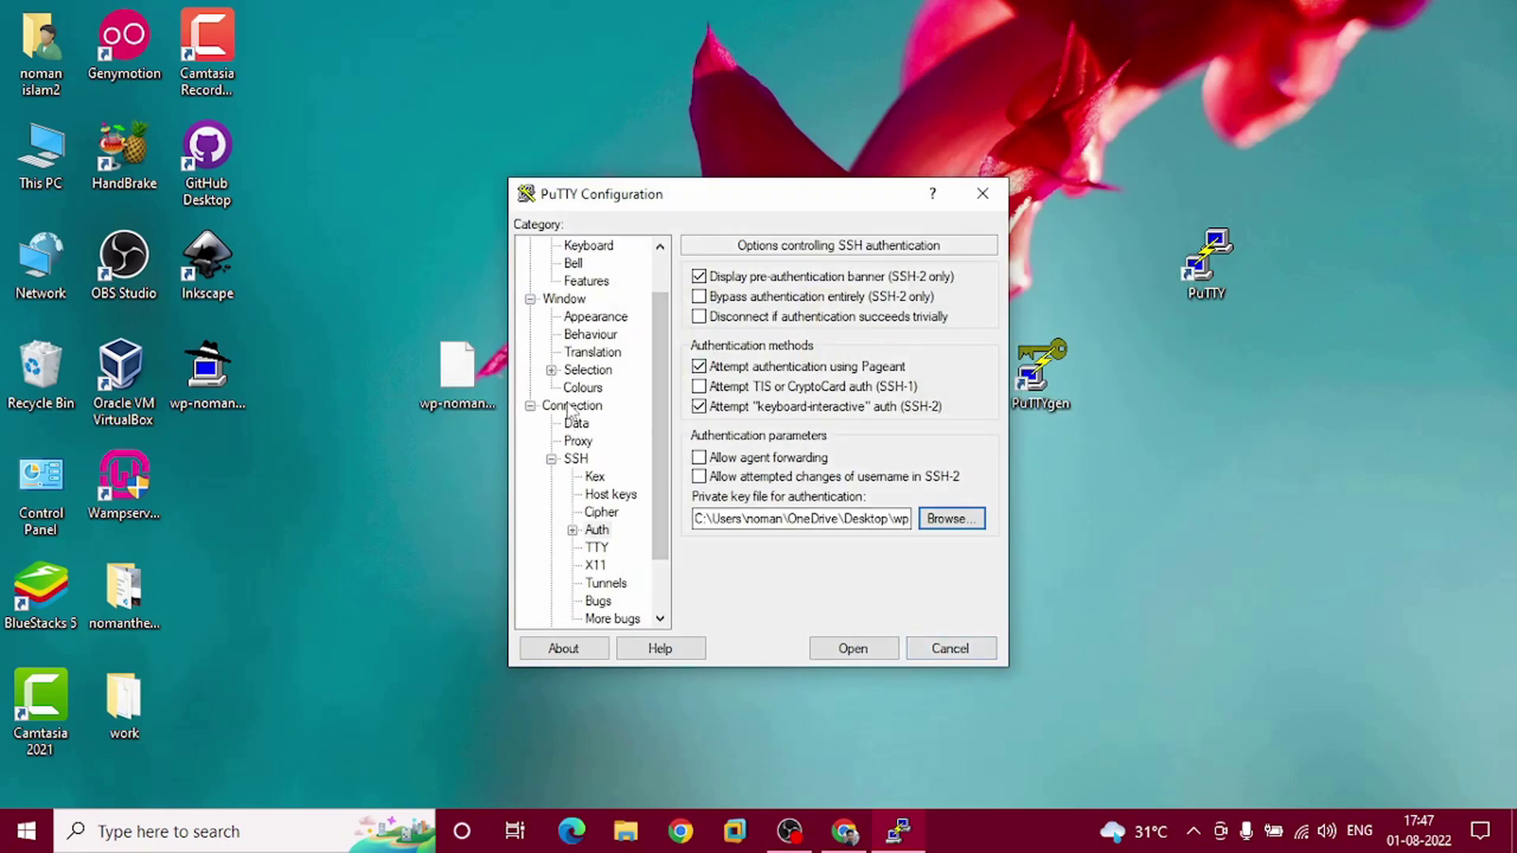
Set keepalives to every 5 seconds, enable TCP keepalives, and open the connection.
{"action": "left_click", "coordinate": [574, 407]}
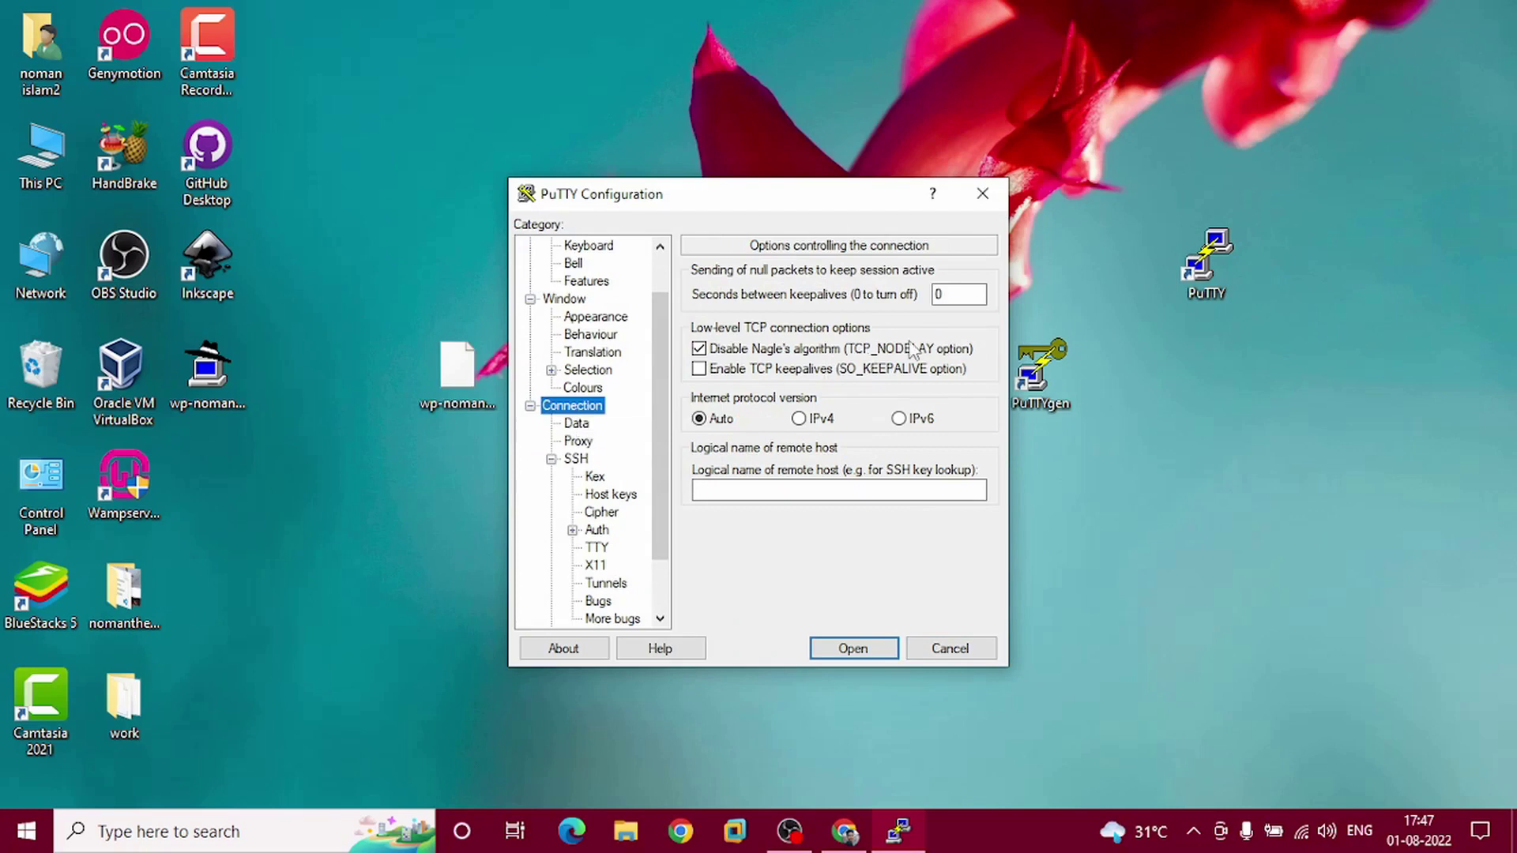
{"action": "left_click", "coordinate": [949, 295]}
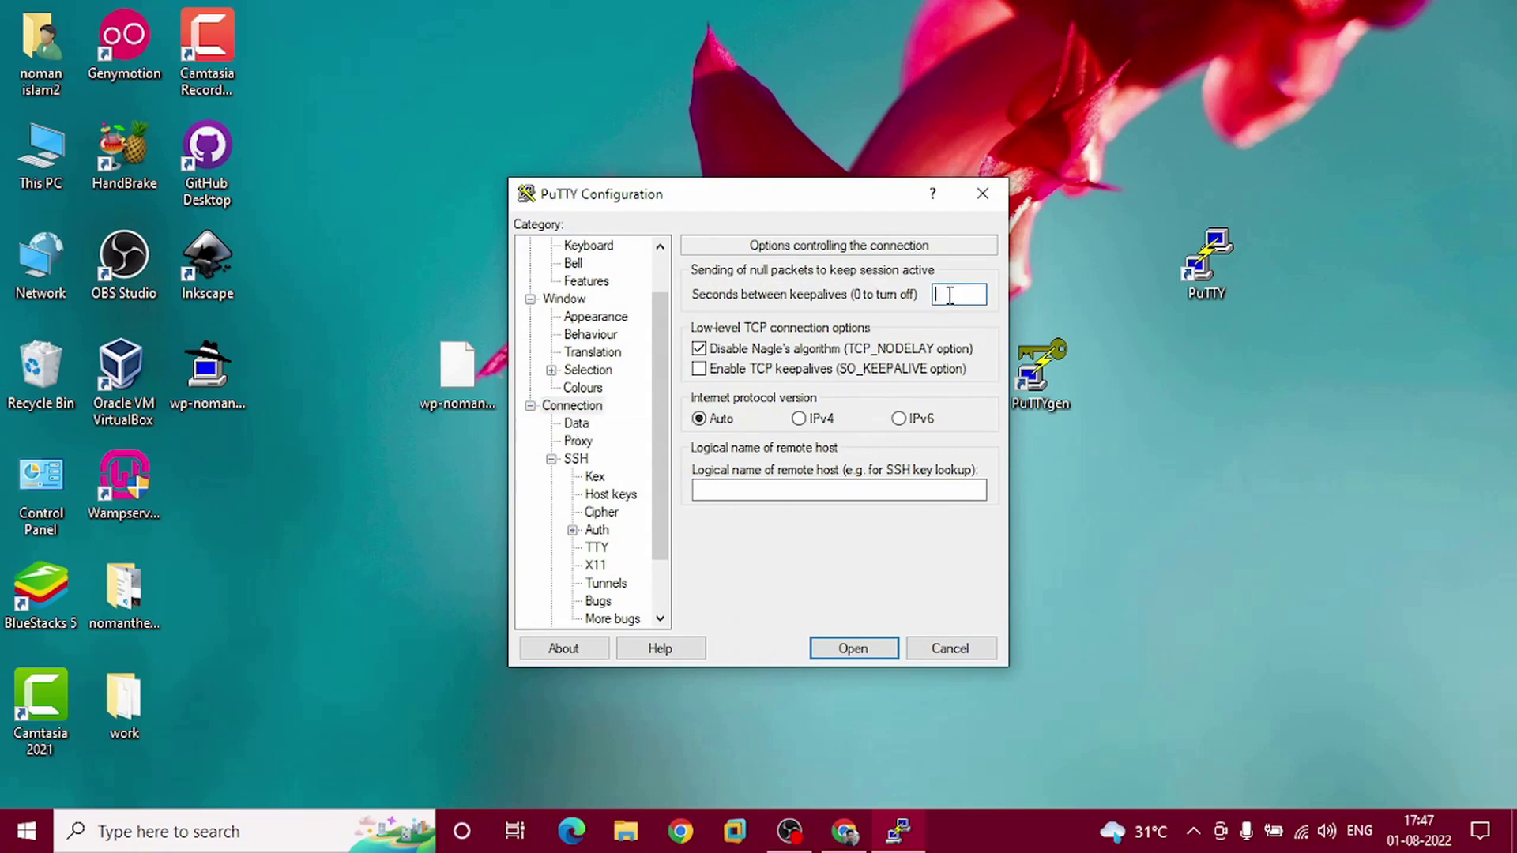
{"action": "type", "text": "5"}
{"action": "left_click", "coordinate": [700, 370]}
{"action": "left_click", "coordinate": [875, 649]}
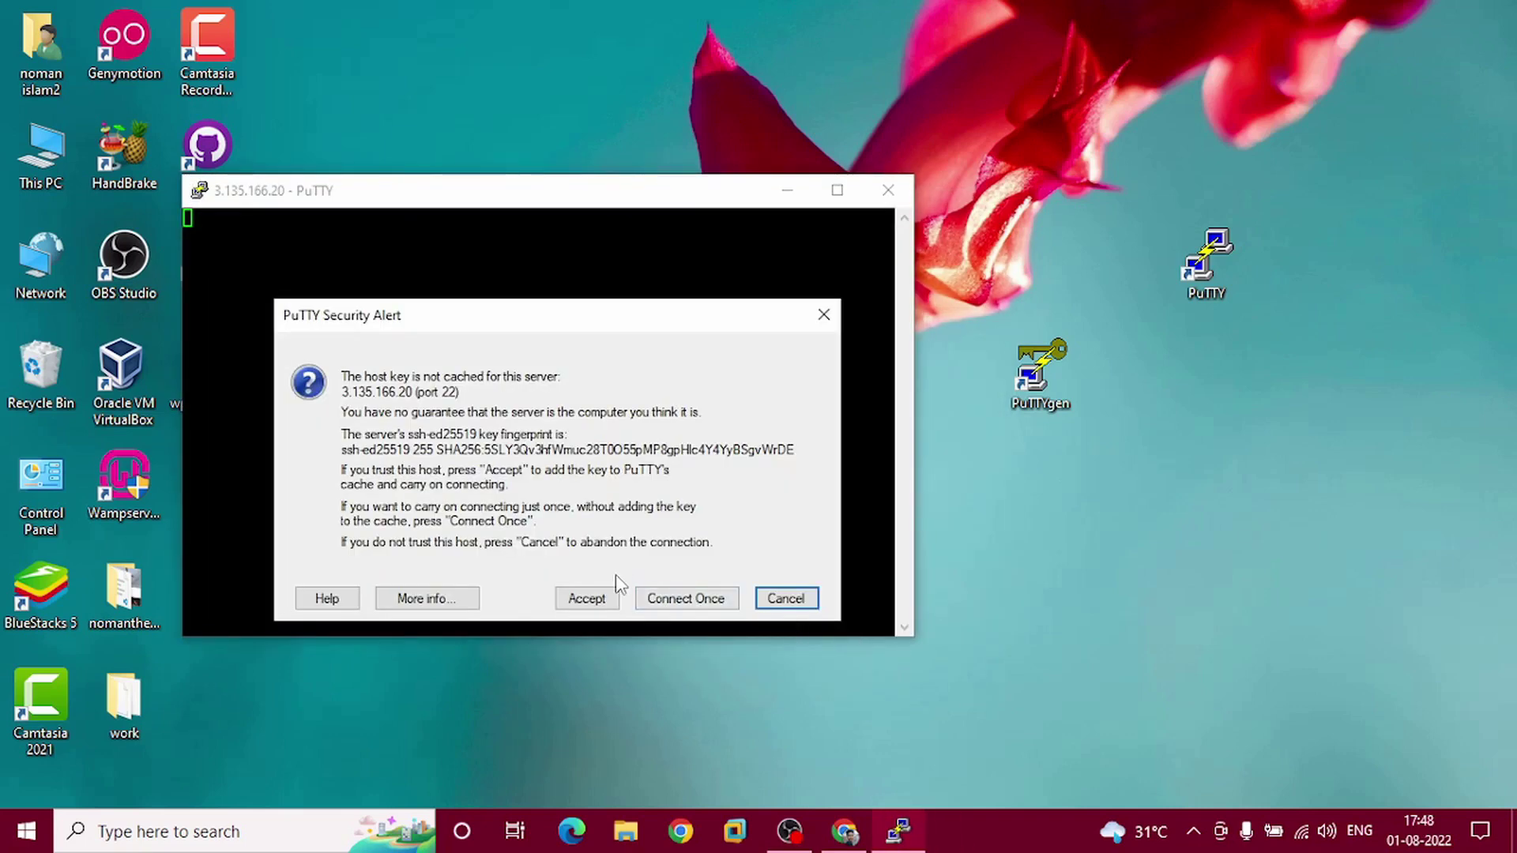
Accept the server's host key and log in as ubuntu.
{"action": "left_click", "coordinate": [604, 600]}
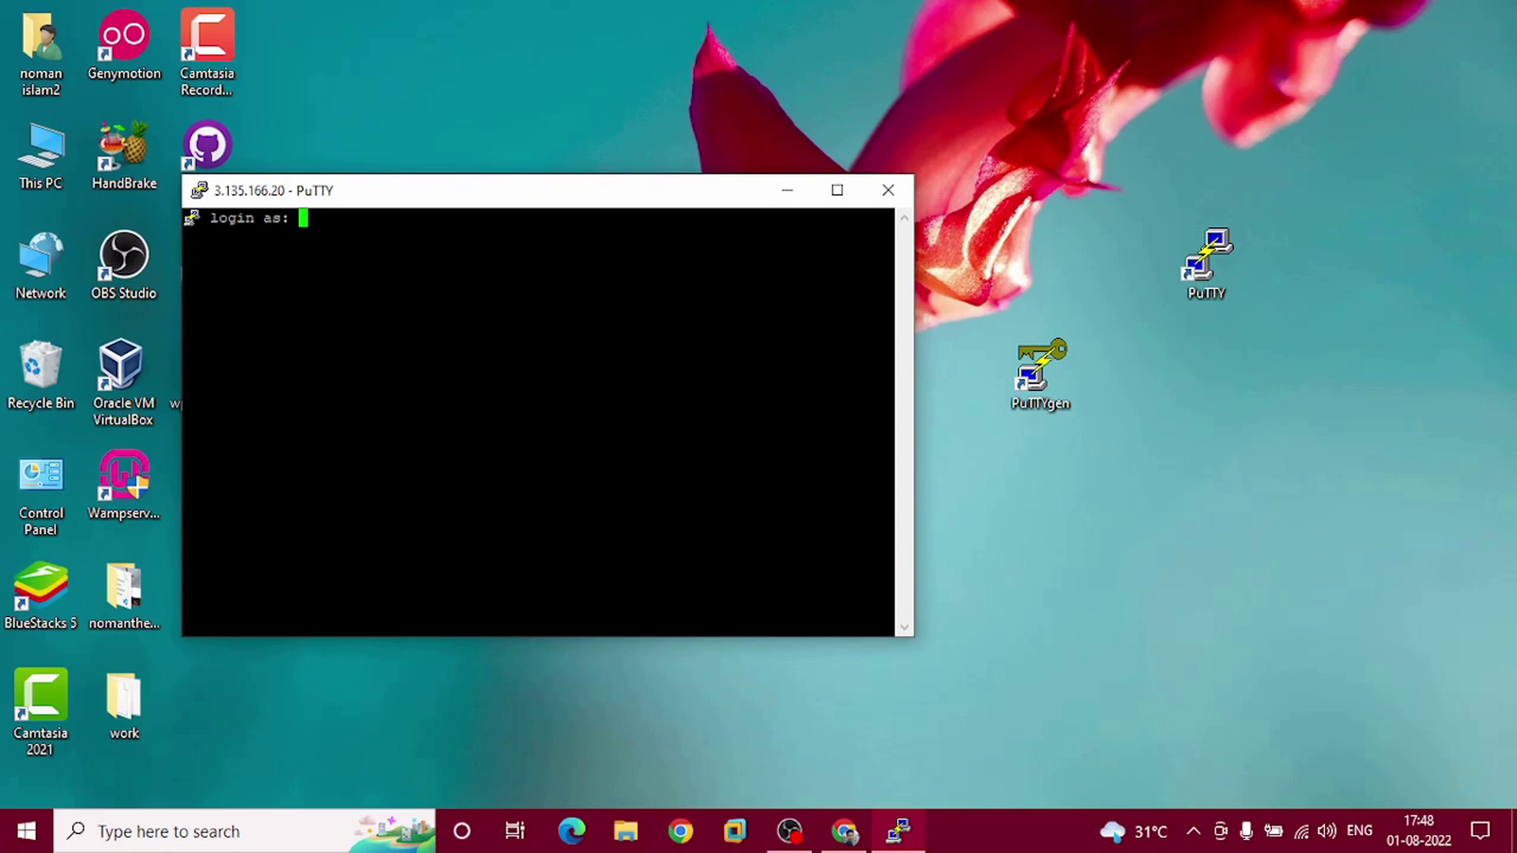
{"action": "type", "text": "untu"}
{"action": "key", "text": "Return"}
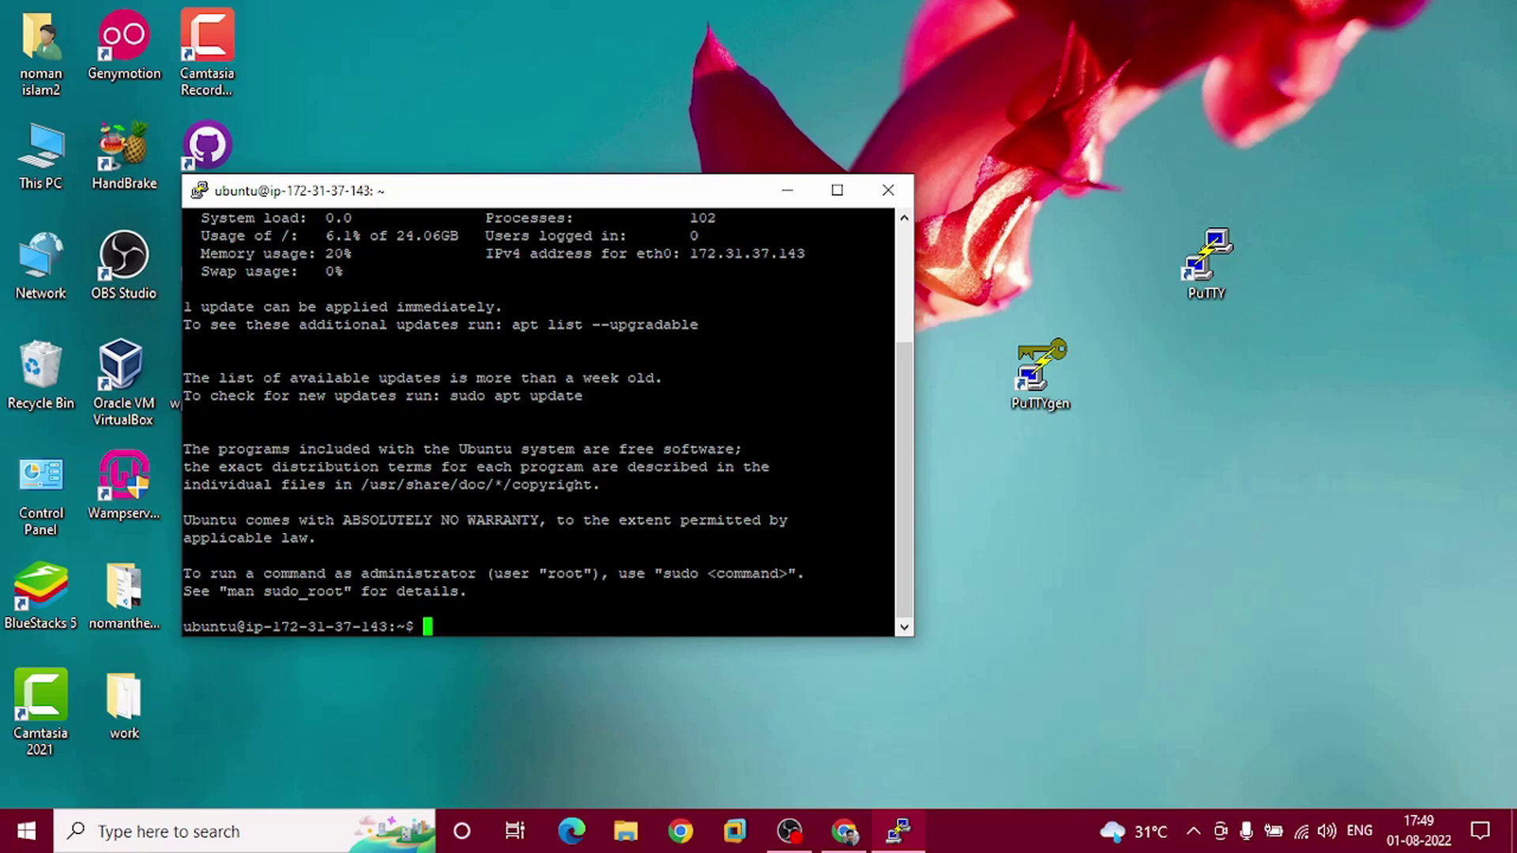
Run 'sudo apt update -y', which reports 47 upgradable packages.
{"action": "key", "text": "Return"}
{"action": "type", "text": "sudo"}
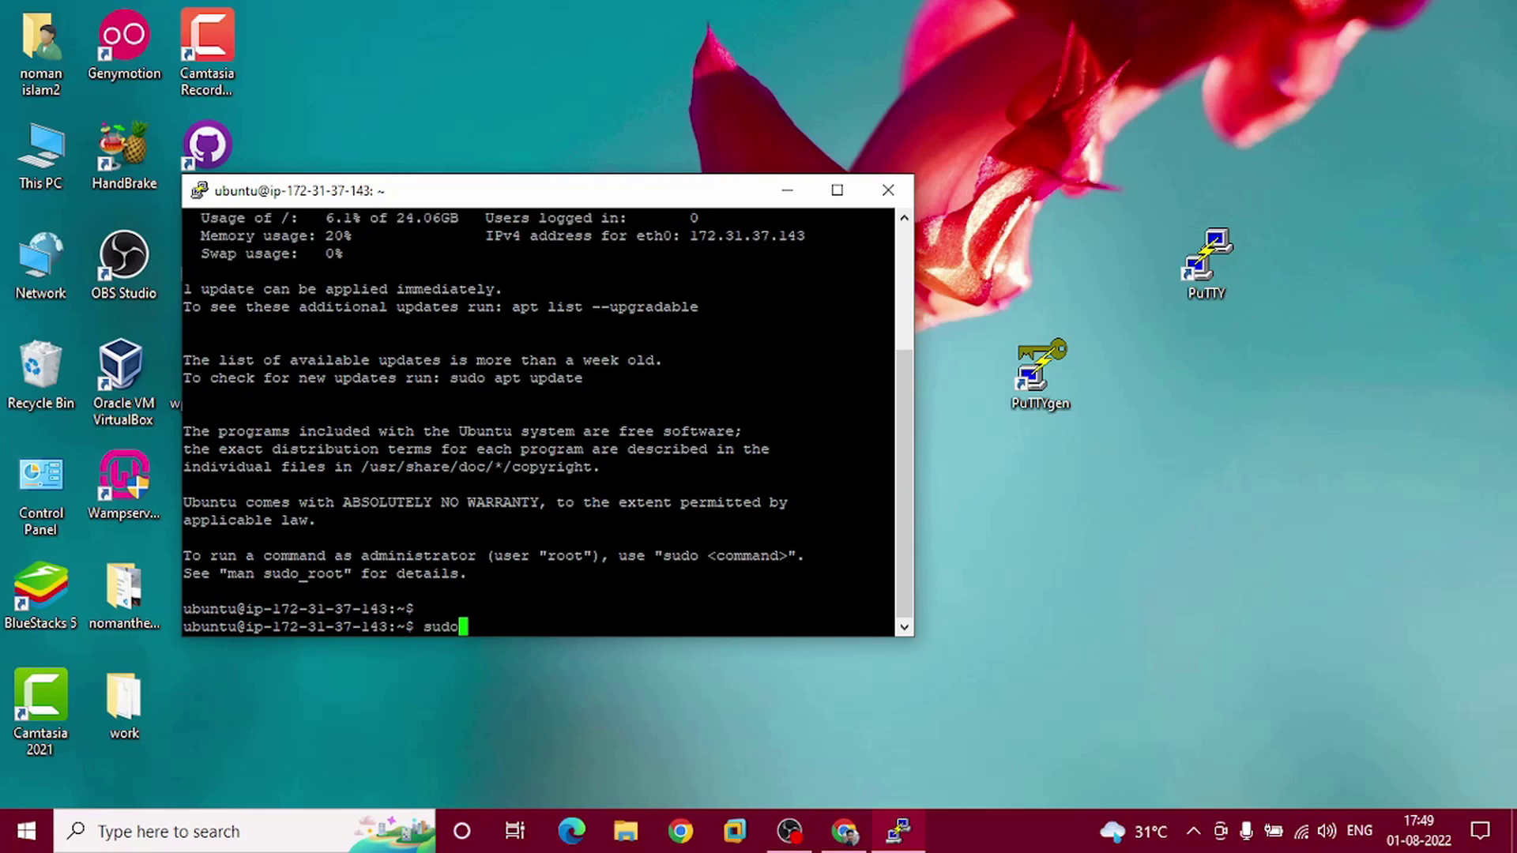
{"action": "type", "text": " apt update -y"}
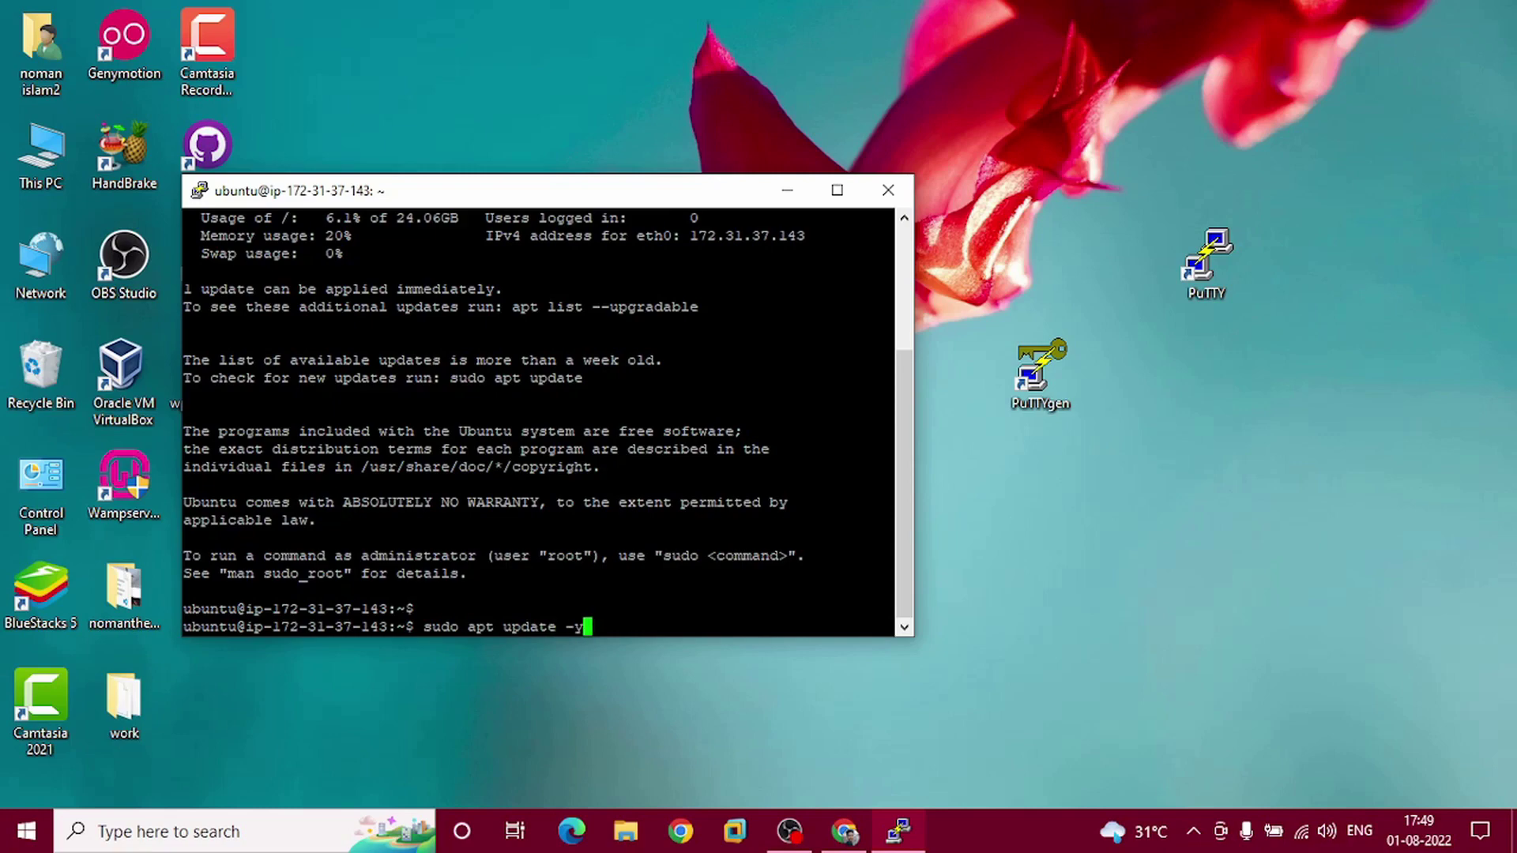
{"action": "key", "text": "Return"}
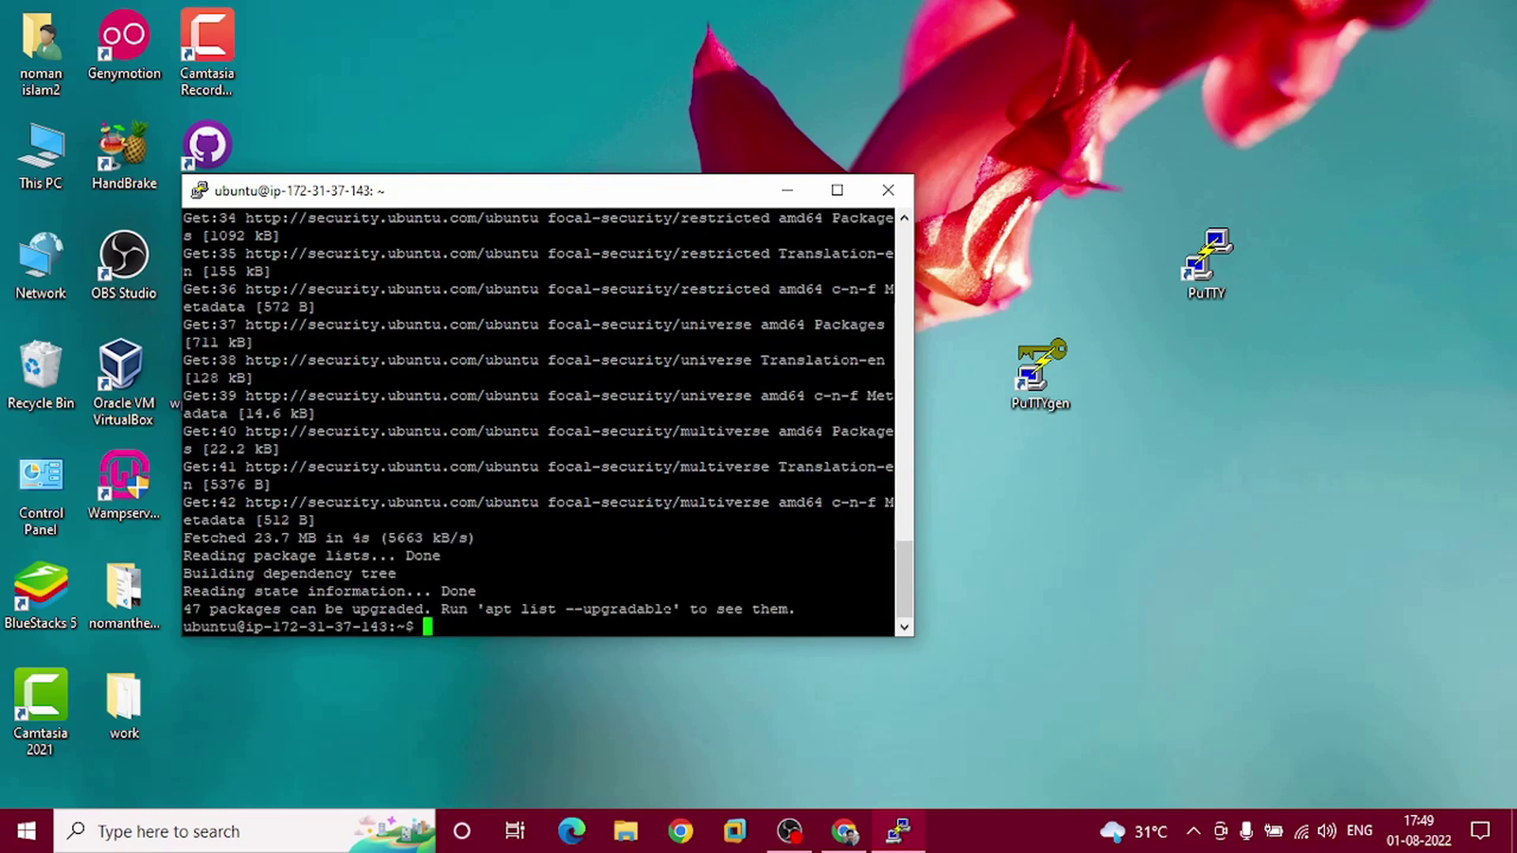
{"action": "key", "text": "Return"}
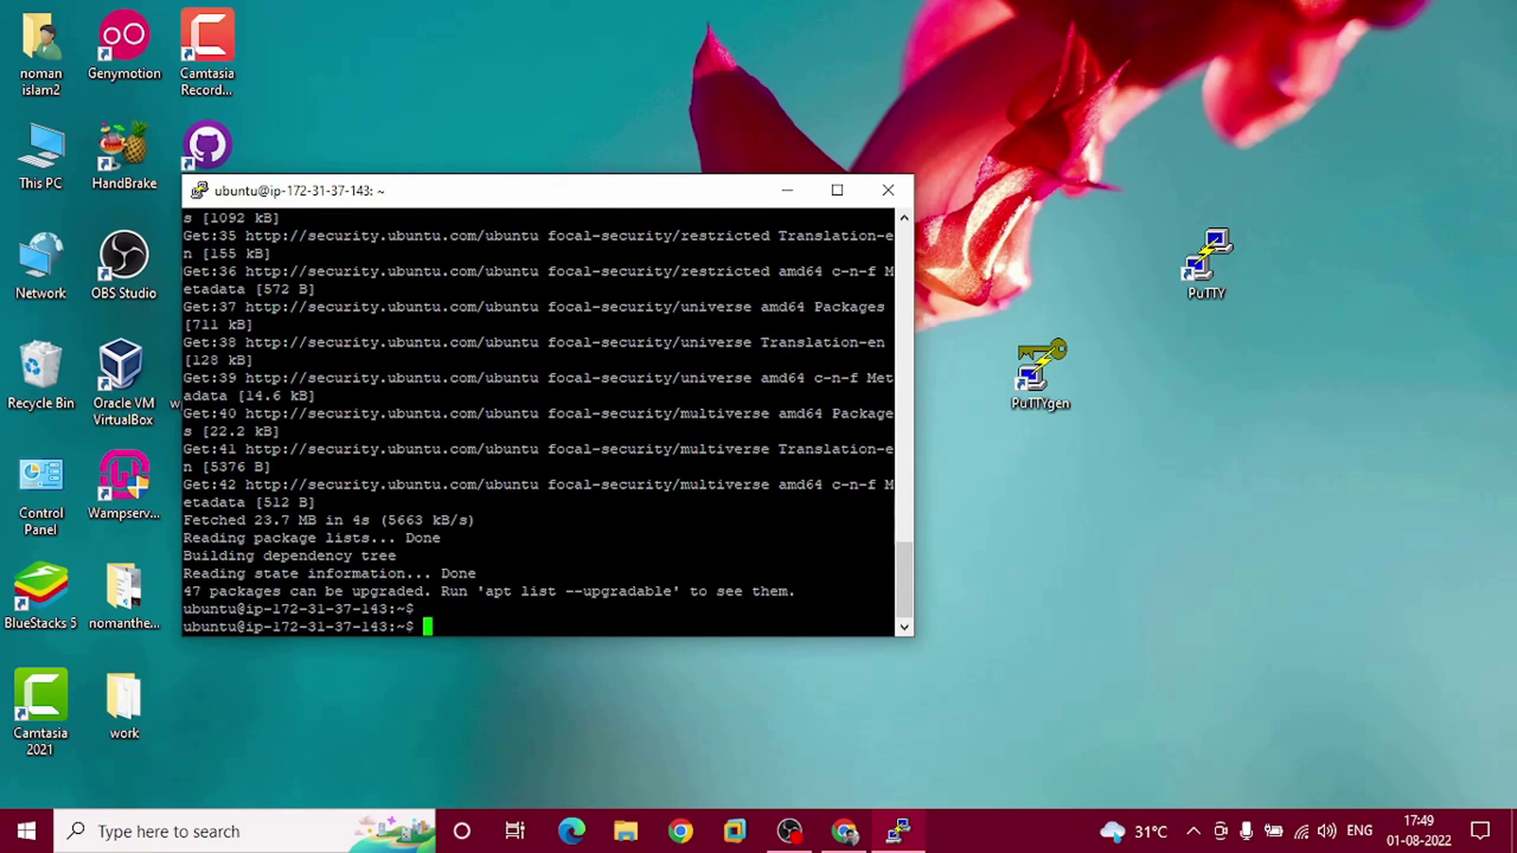
{"action": "key", "text": "Return"}
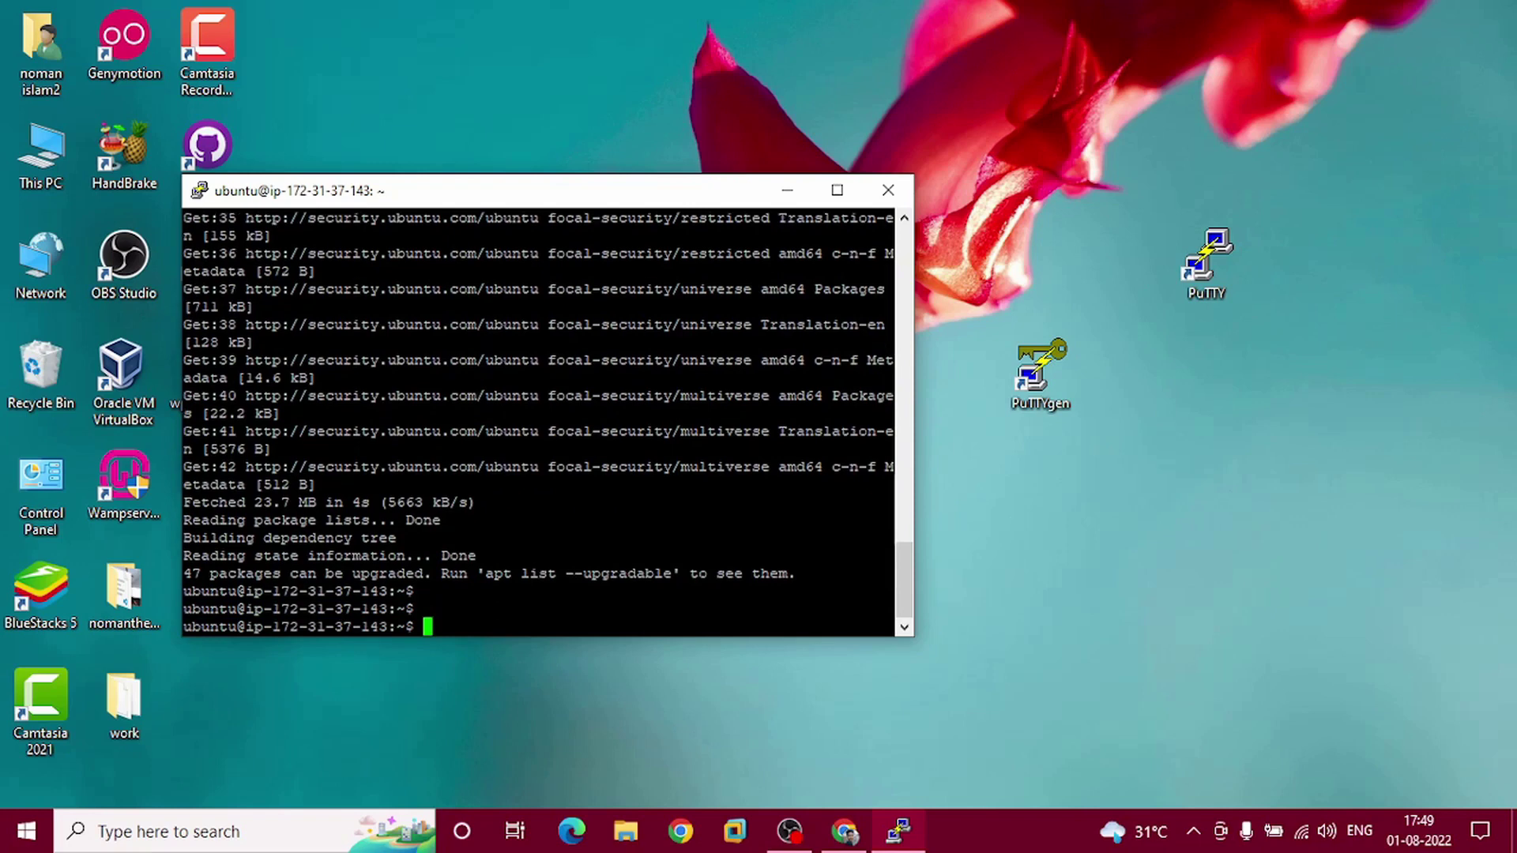
Run 'sudo apt upgrade -y' and let it install updates including the 5.15.0-1015-aws kernel.
{"action": "type", "text": "sudo apt upgr"}
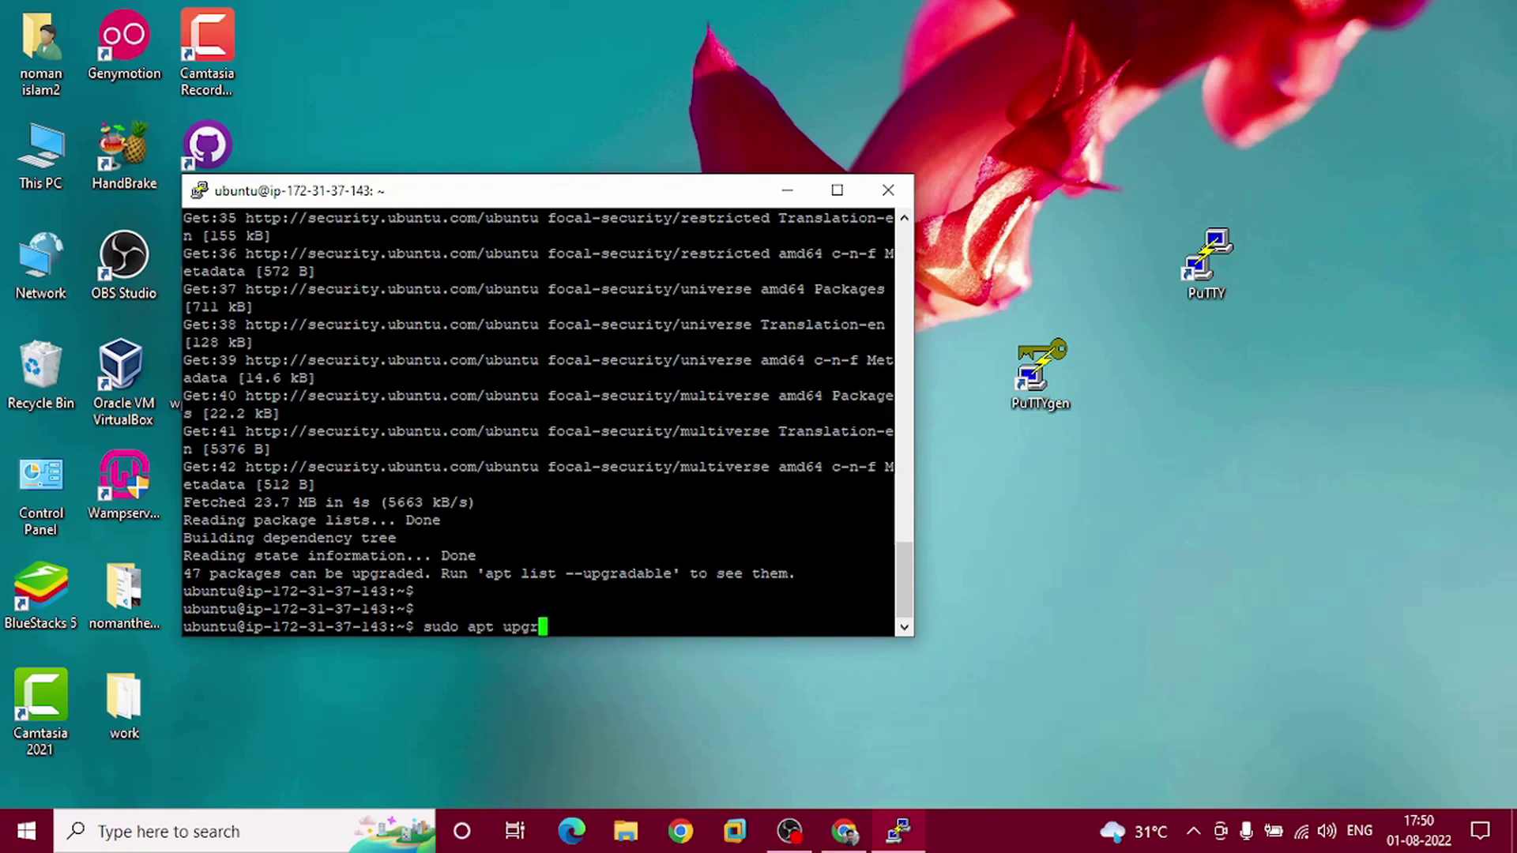
{"action": "type", "text": "ade -y"}
{"action": "key", "text": "Return"}
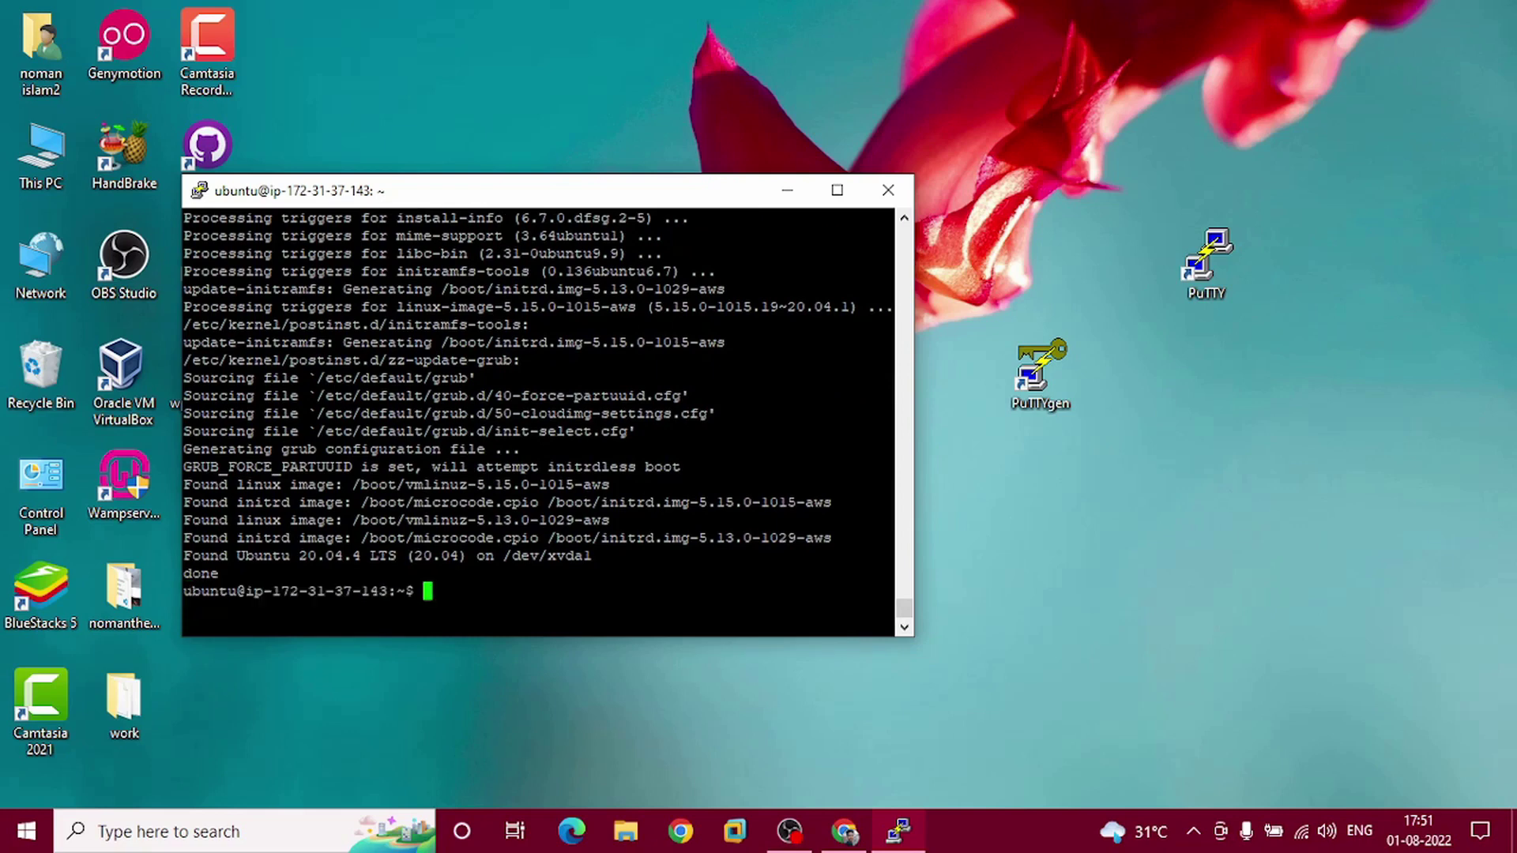
Install nginx with 'sudo apt install nginx -y' and start the nginx service.
{"action": "key", "text": "Return"}
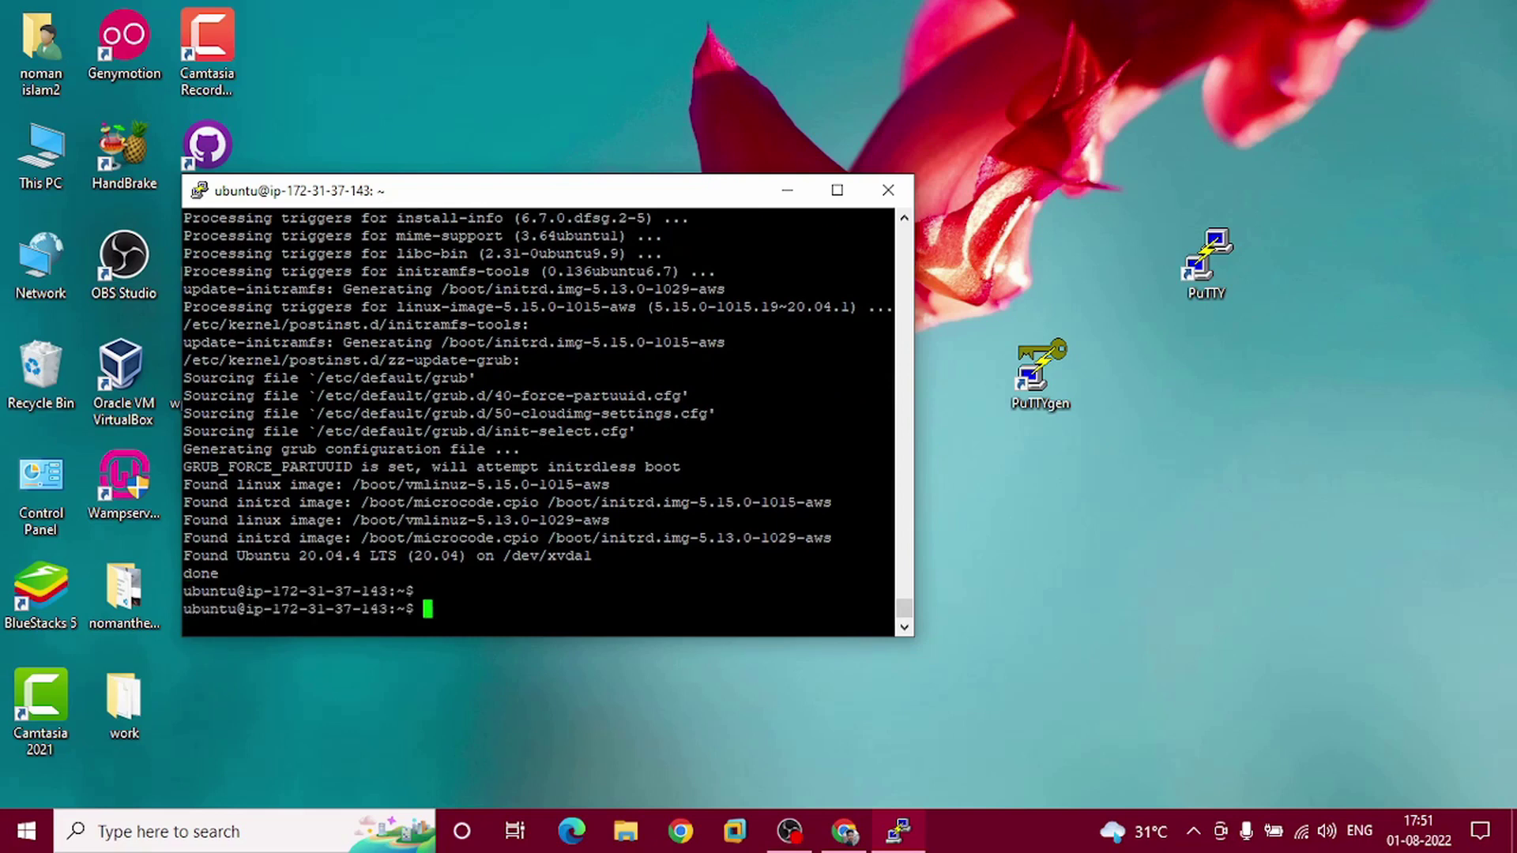
{"action": "type", "text": "sudo apt inst"}
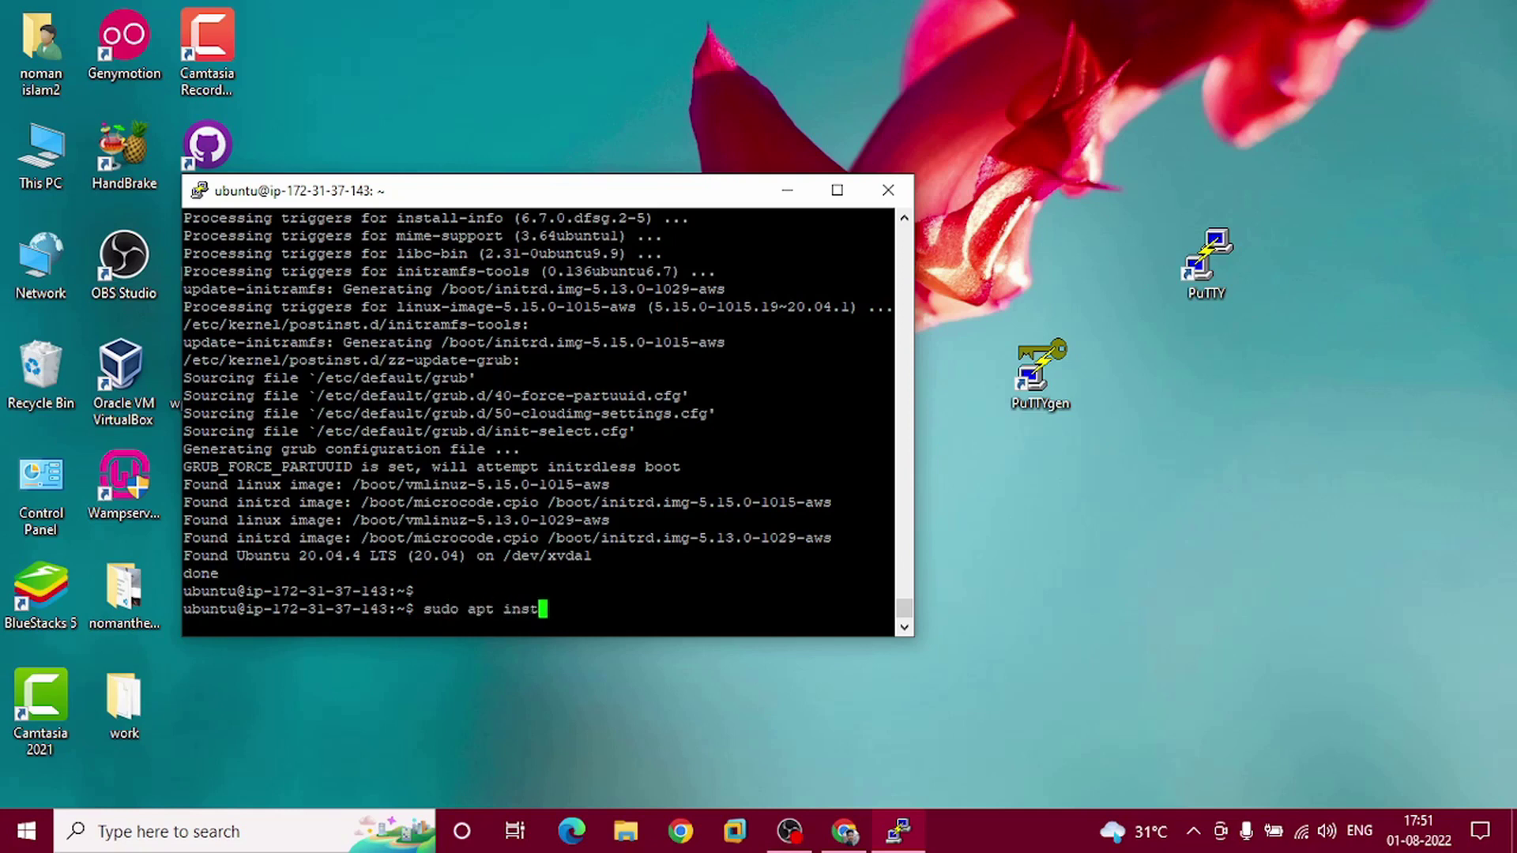
{"action": "type", "text": "all nginx -y"}
{"action": "key", "text": "Return"}
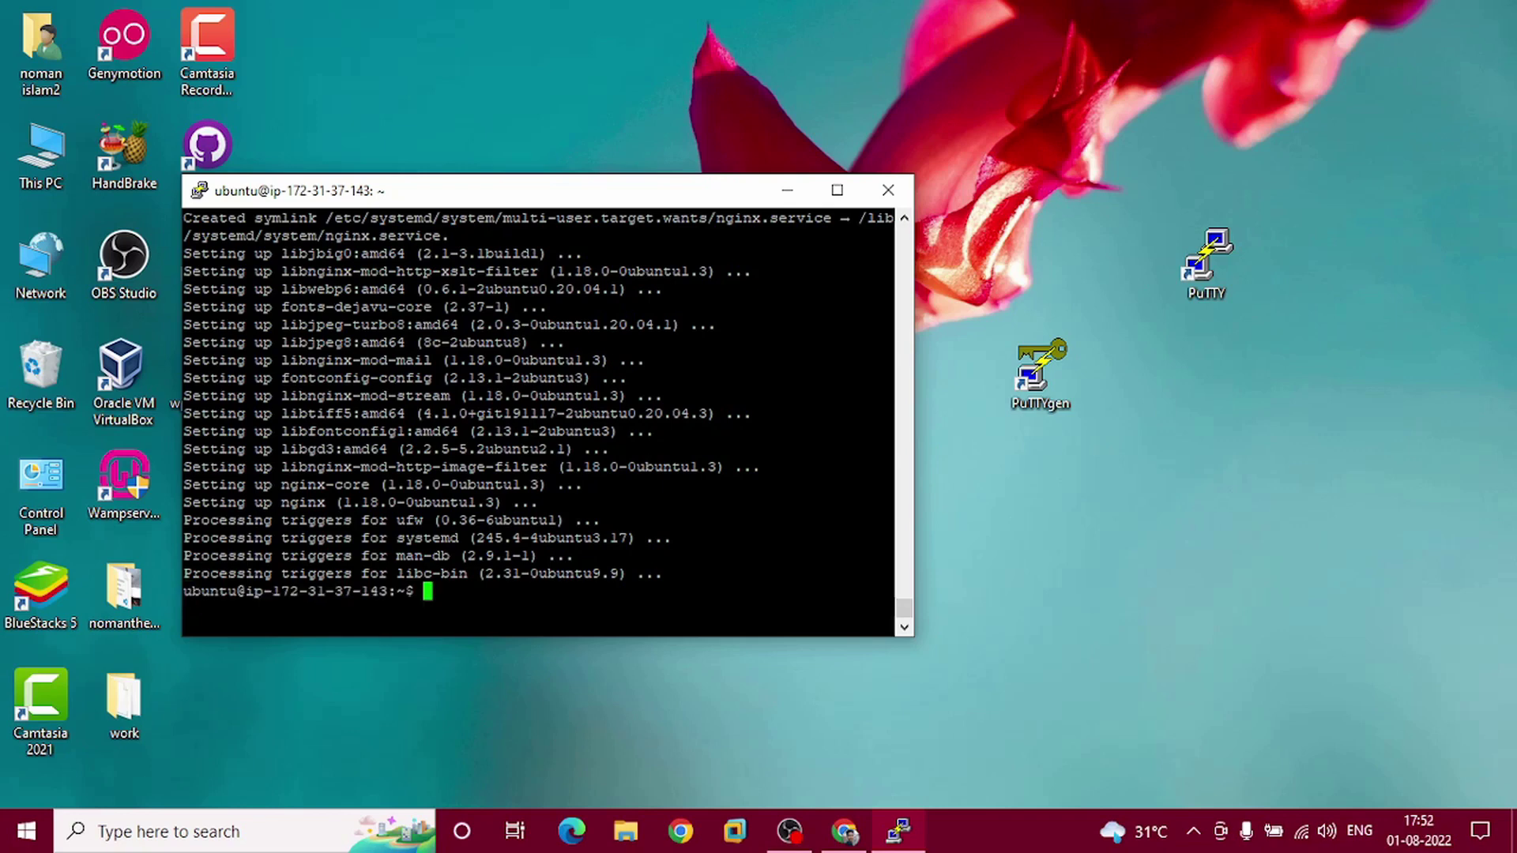
{"action": "type", "text": "sudo systemctl "}
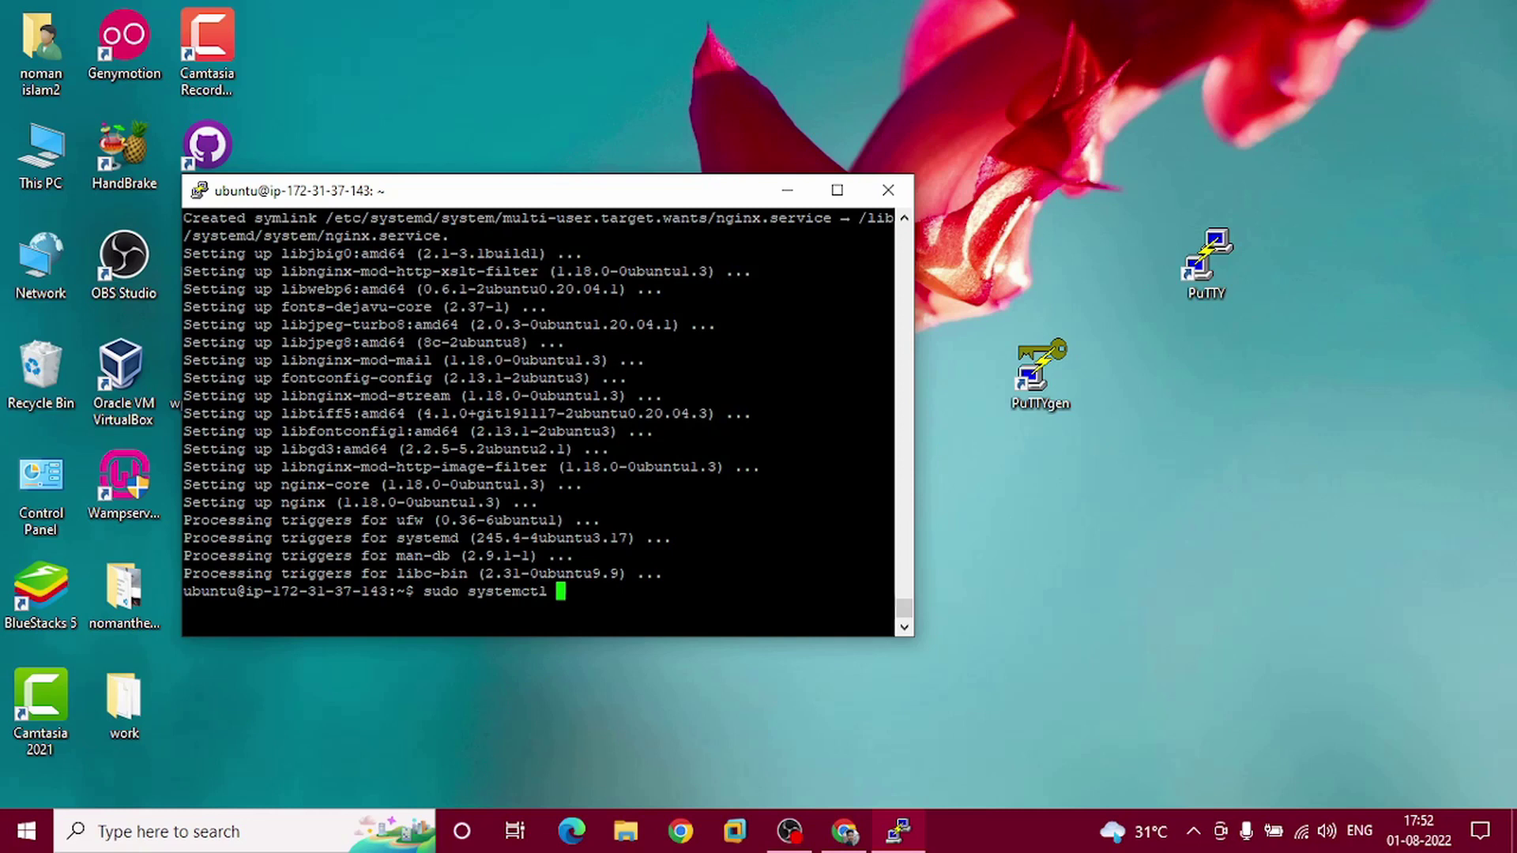
{"action": "type", "text": "start nginx"}
{"action": "key", "text": "Return"}
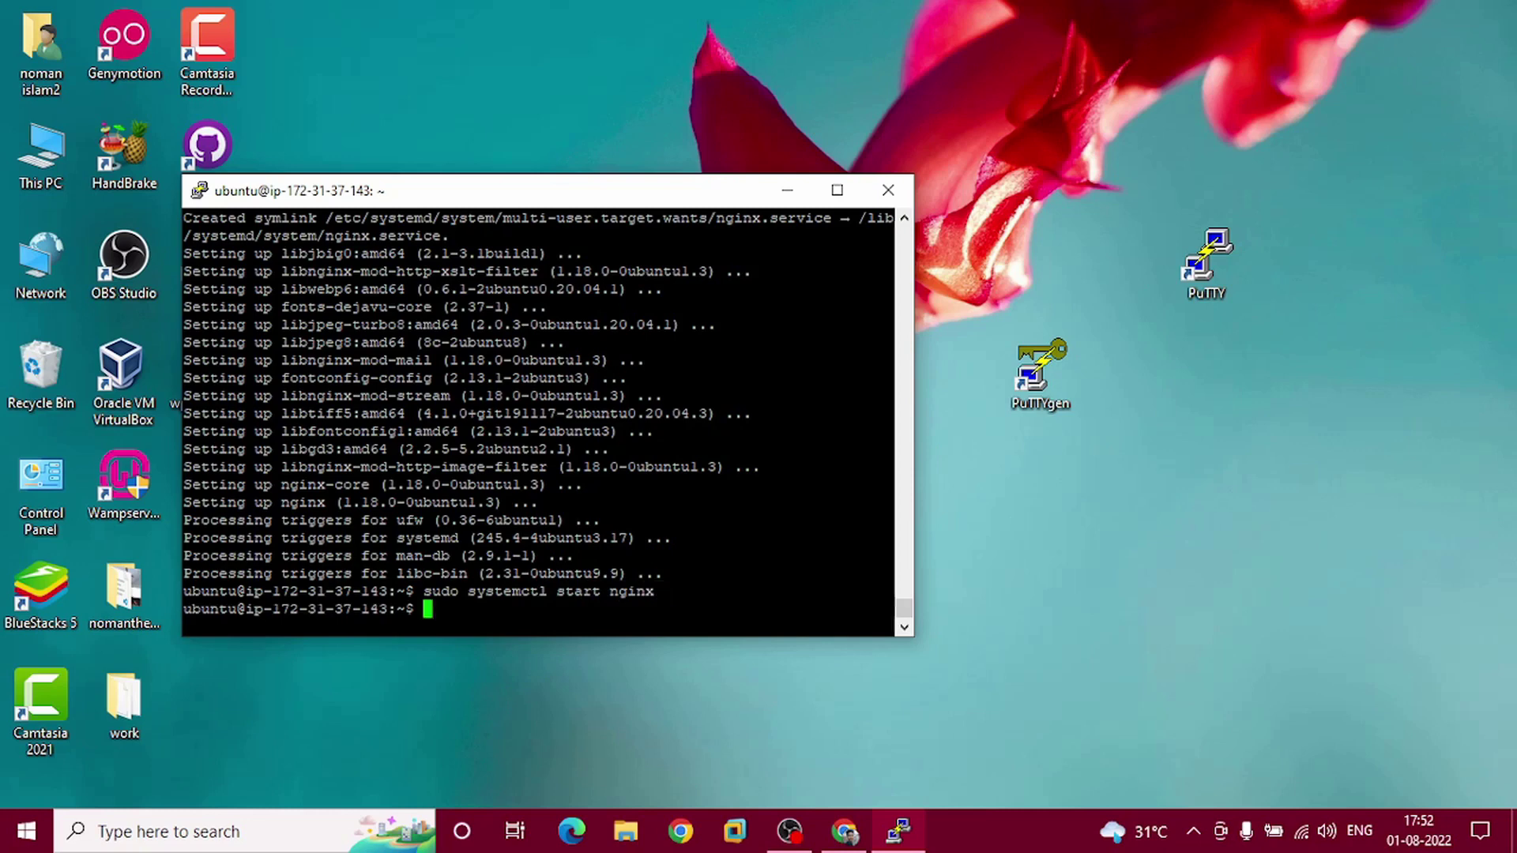
Edit the recalled command into 'sudo systemctl enable nginx' so nginx starts at boot.
{"action": "key", "text": "Return"}
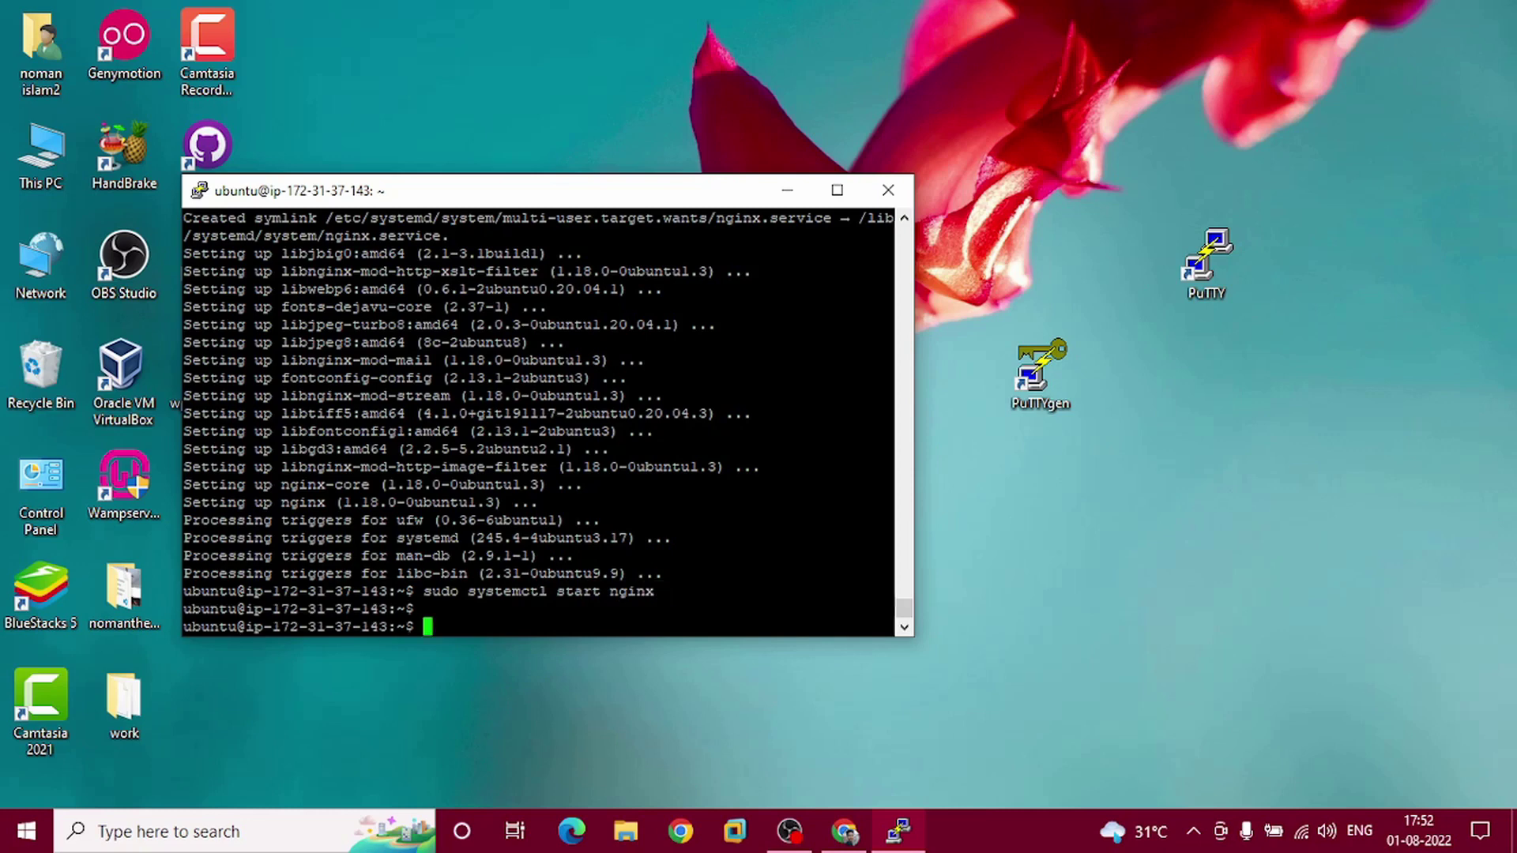
{"action": "key", "text": "Up"}
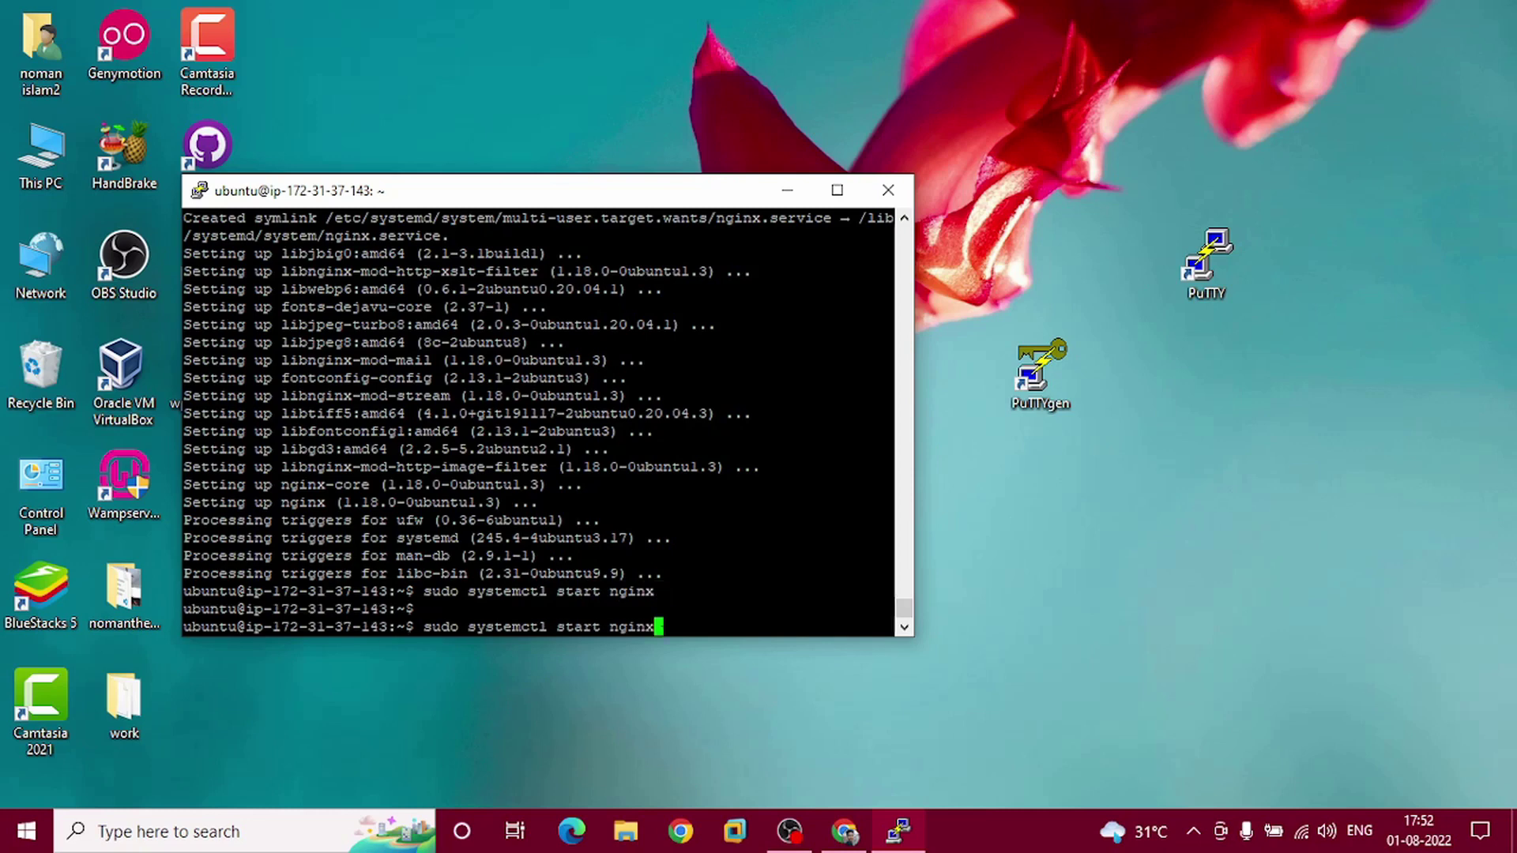
{"action": "key", "text": "Left"}
{"action": "key", "text": "Left"}
{"action": "key", "text": "Left"}
{"action": "key", "text": "Left"}
{"action": "key", "text": "Left"}
{"action": "key", "text": "Left"}
{"action": "key", "text": "BackSpace"}
{"action": "key", "text": "BackSpace"}
{"action": "key", "text": "BackSpace"}
{"action": "key", "text": "BackSpace"}
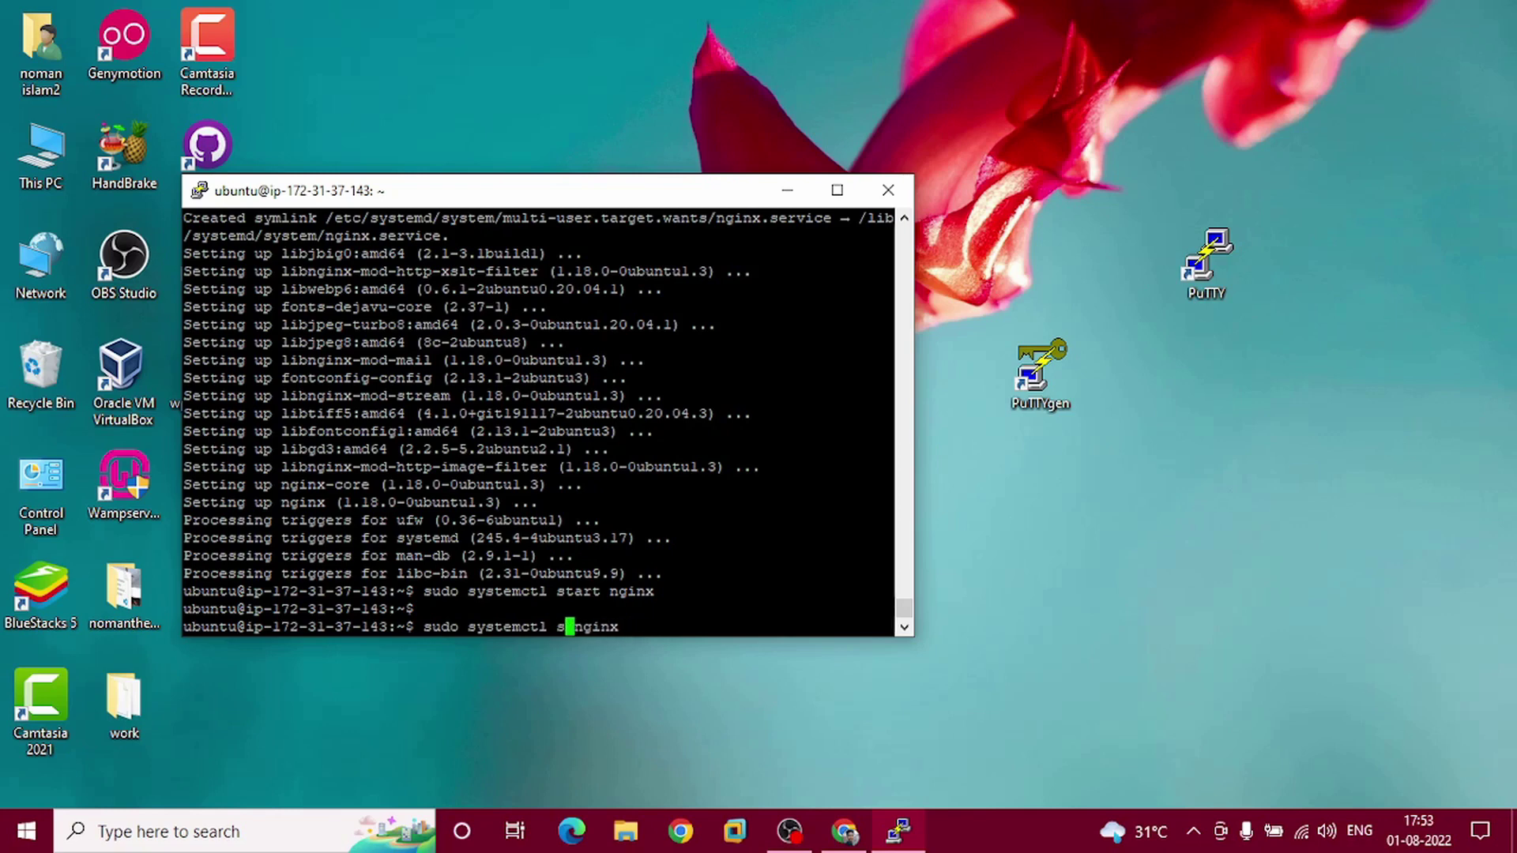
{"action": "key", "text": "BackSpace"}
{"action": "type", "text": "enable"}
{"action": "key", "text": "Right"}
{"action": "key", "text": "End"}
{"action": "key", "text": "Return"}
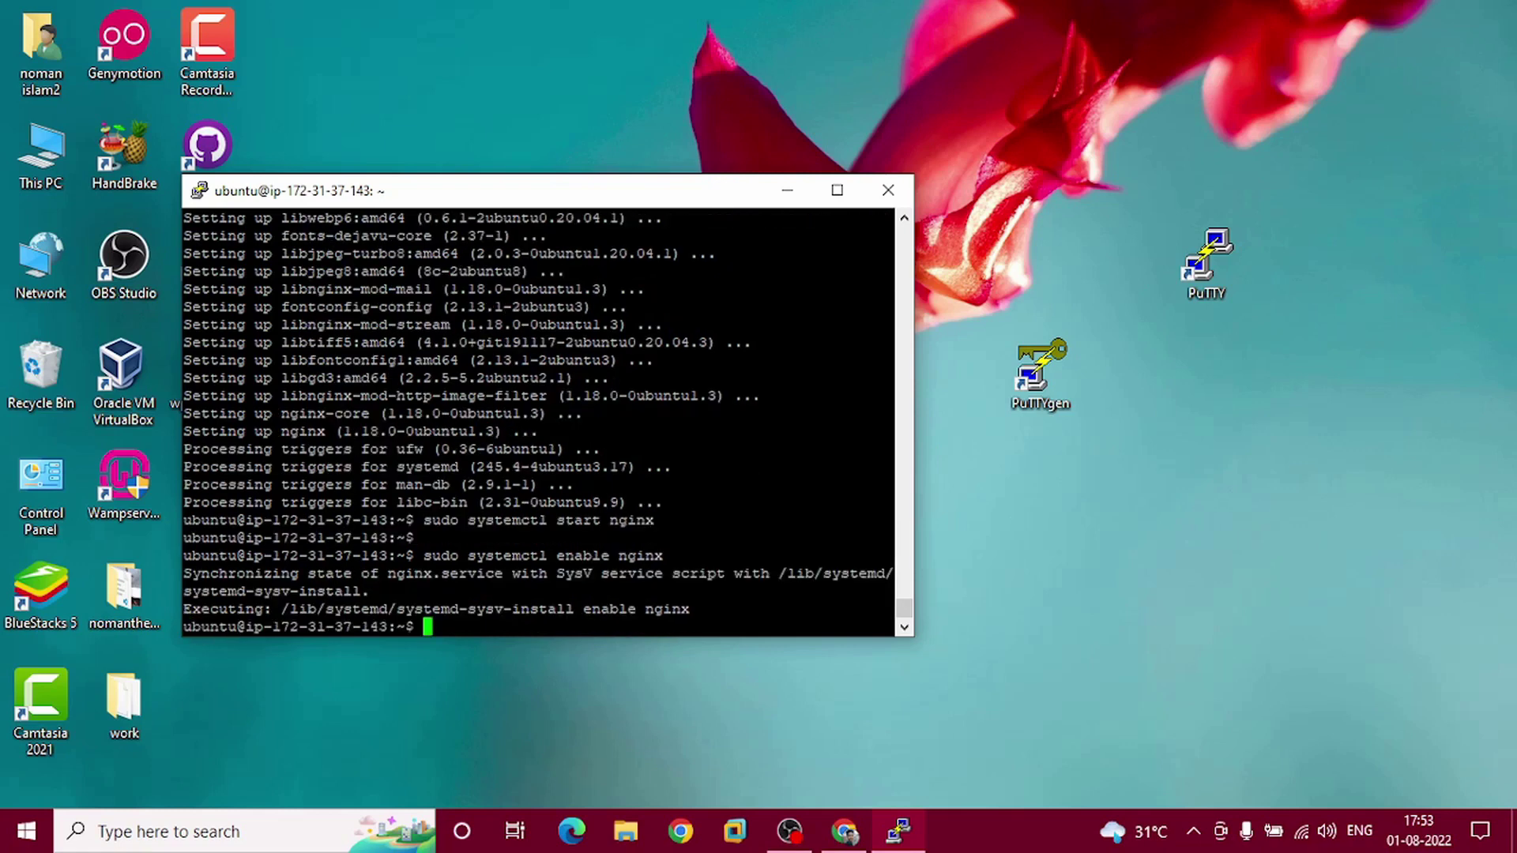
Load 3.135.166.20 in a new Chrome tab to see the Welcome to nginx! page.
{"action": "left_click", "coordinate": [843, 836]}
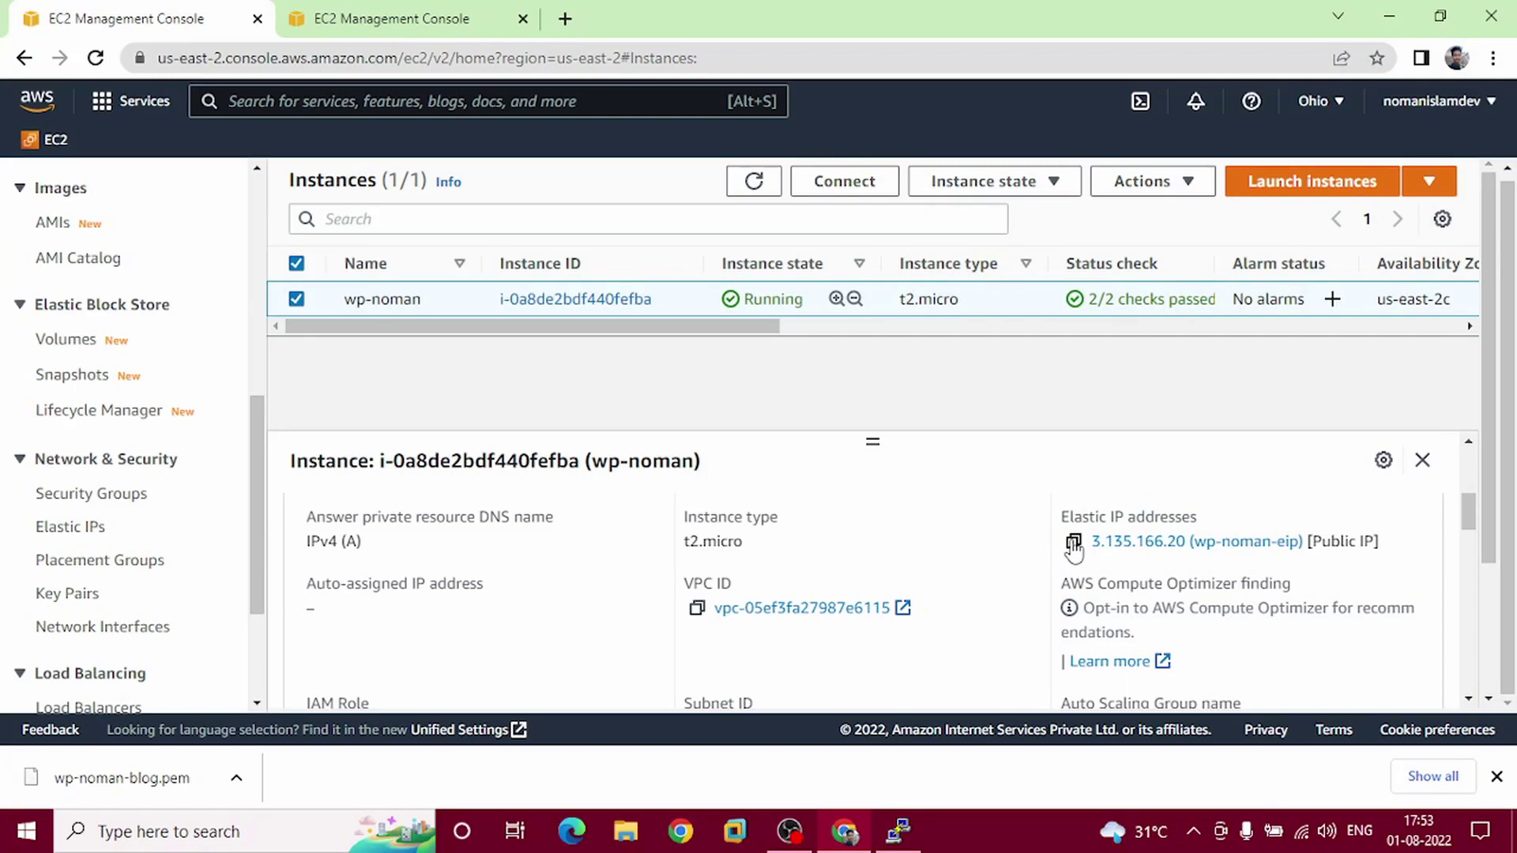
{"action": "left_click", "coordinate": [565, 18]}
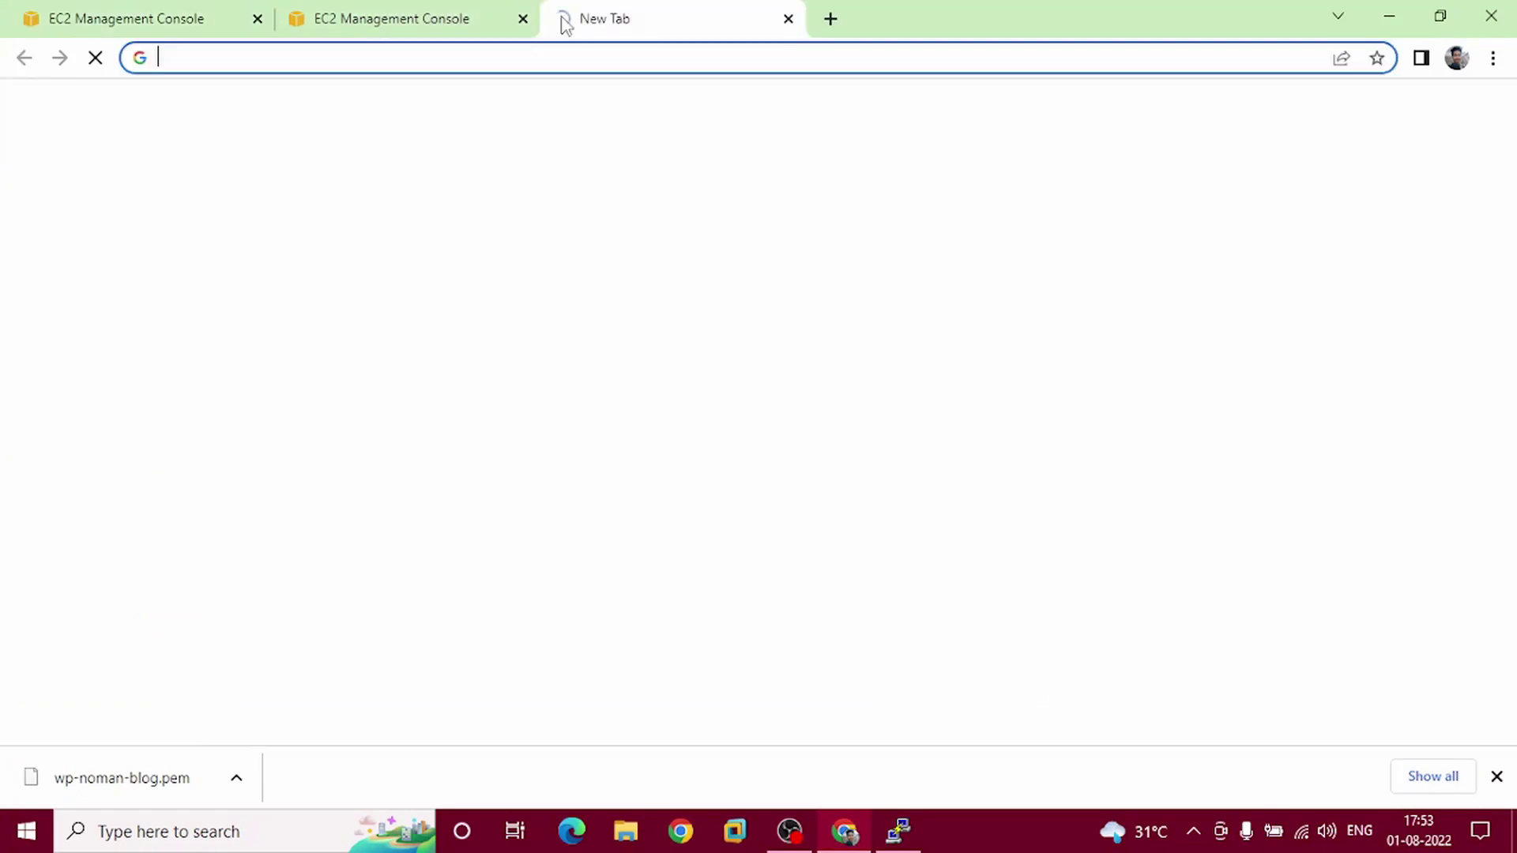
{"action": "type", "text": "3.135.166.20"}
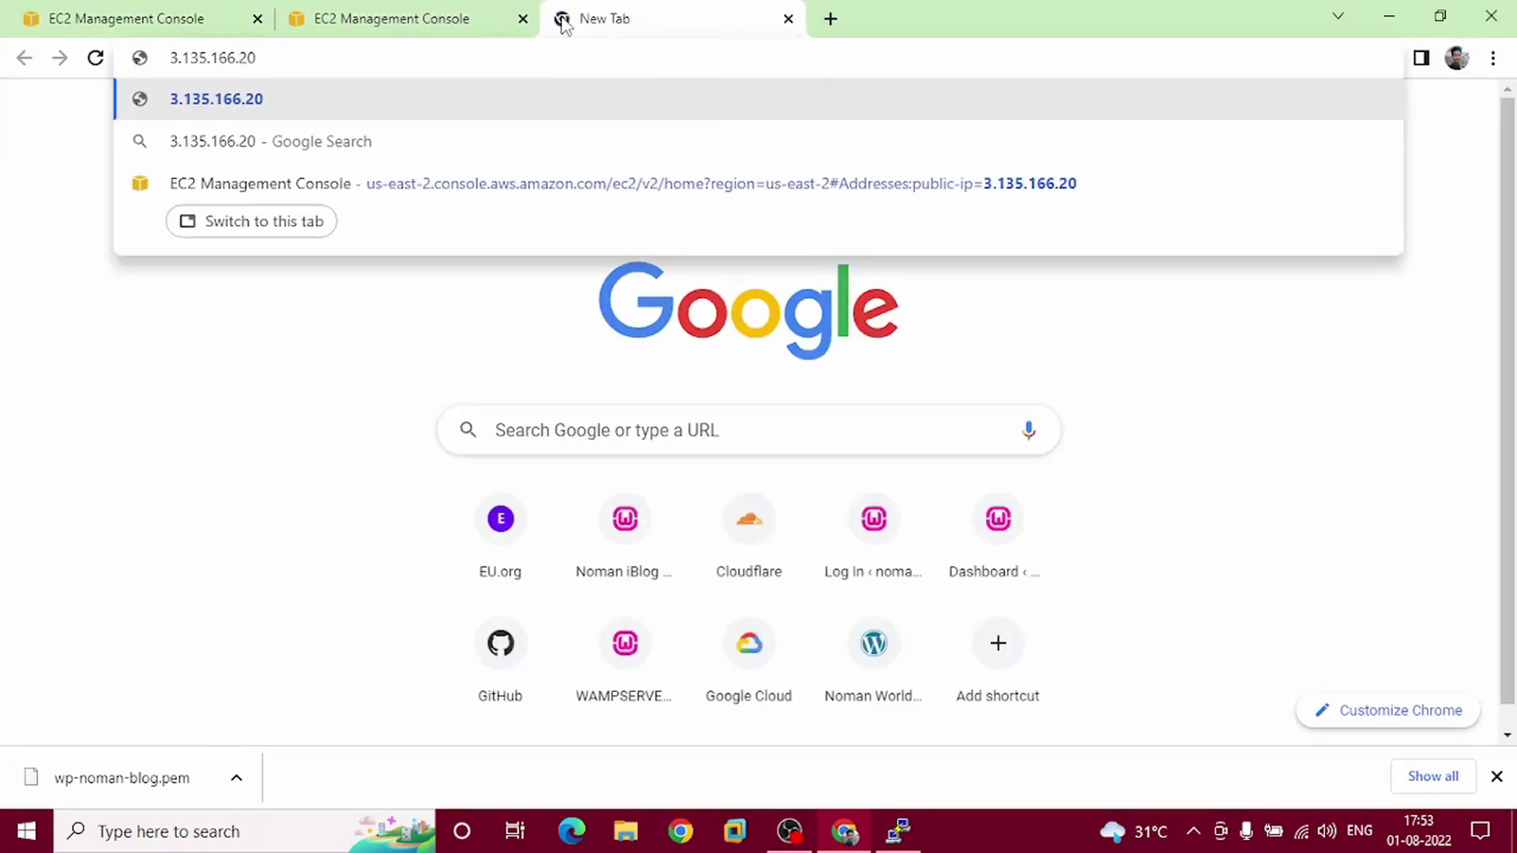
{"action": "key", "text": "Return"}
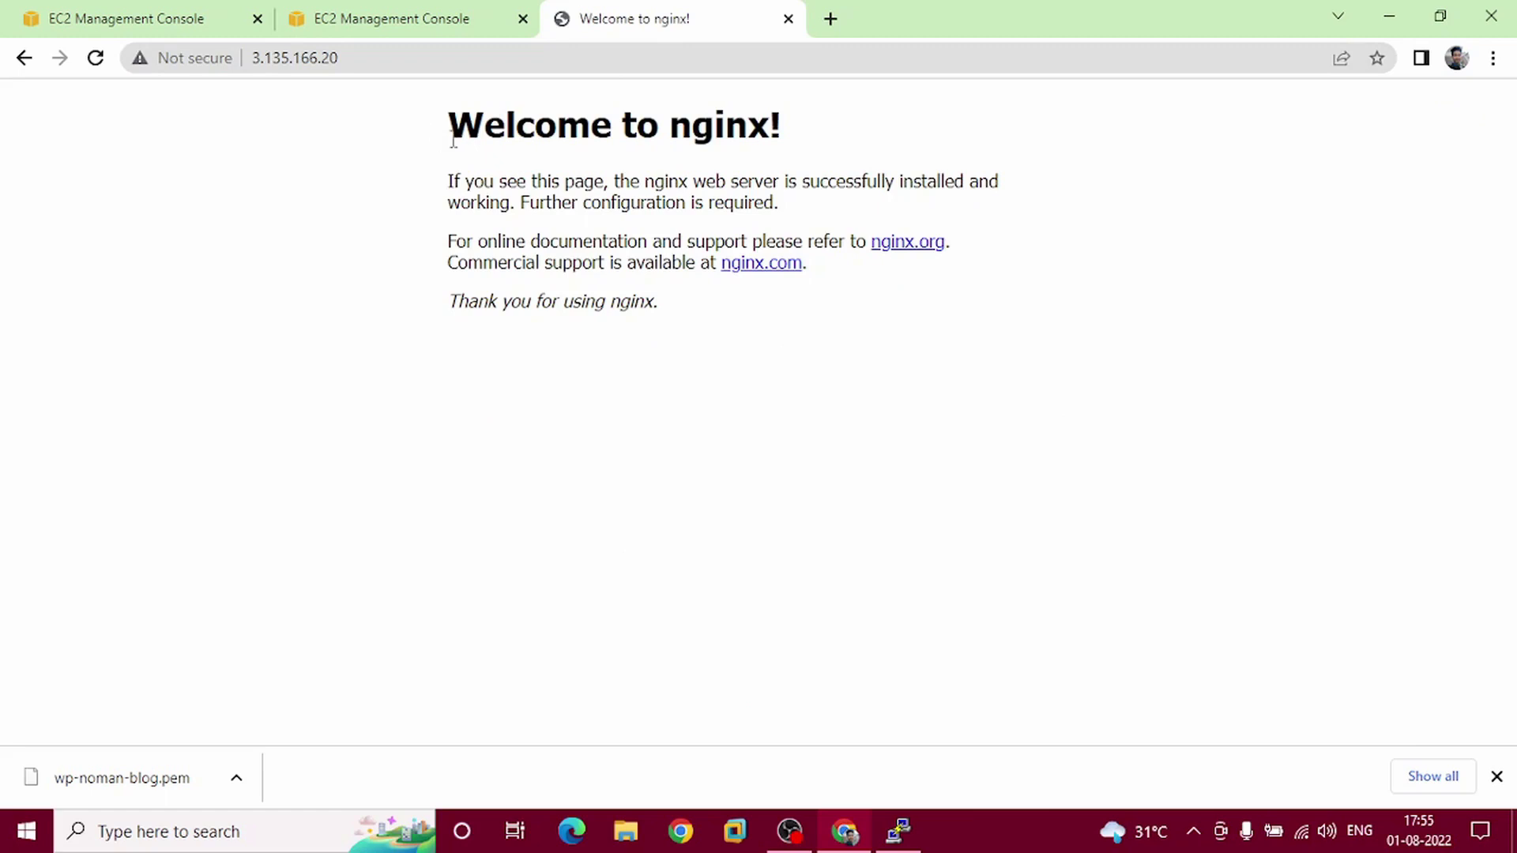
Search Google for cloudflare, open cloudflare.com and go to its Log In dashboard.
{"action": "left_click", "coordinate": [827, 22]}
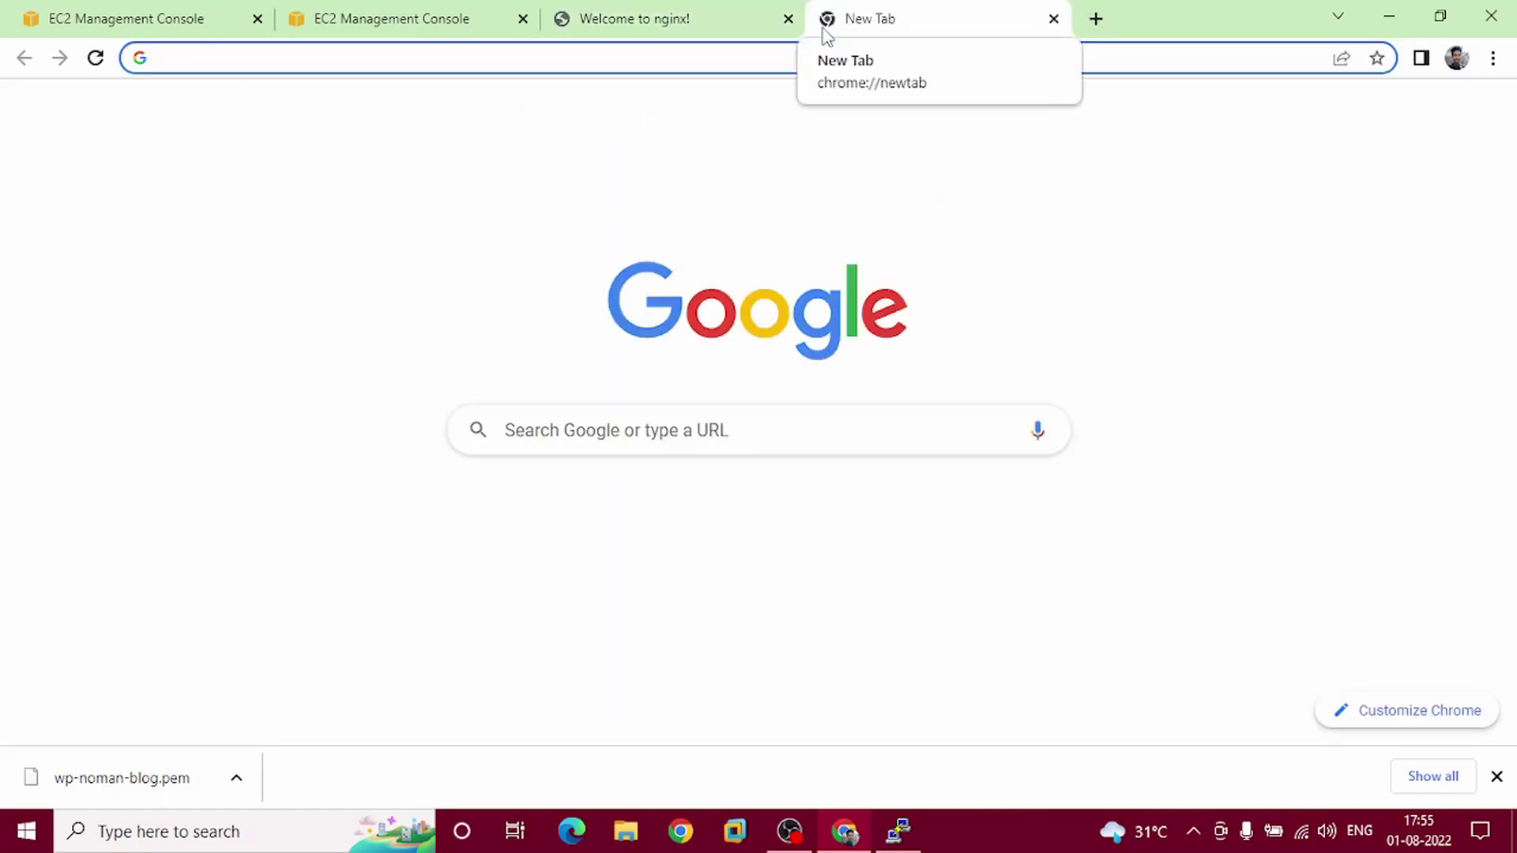
{"action": "type", "text": "clo"}
{"action": "key", "text": "Escape"}
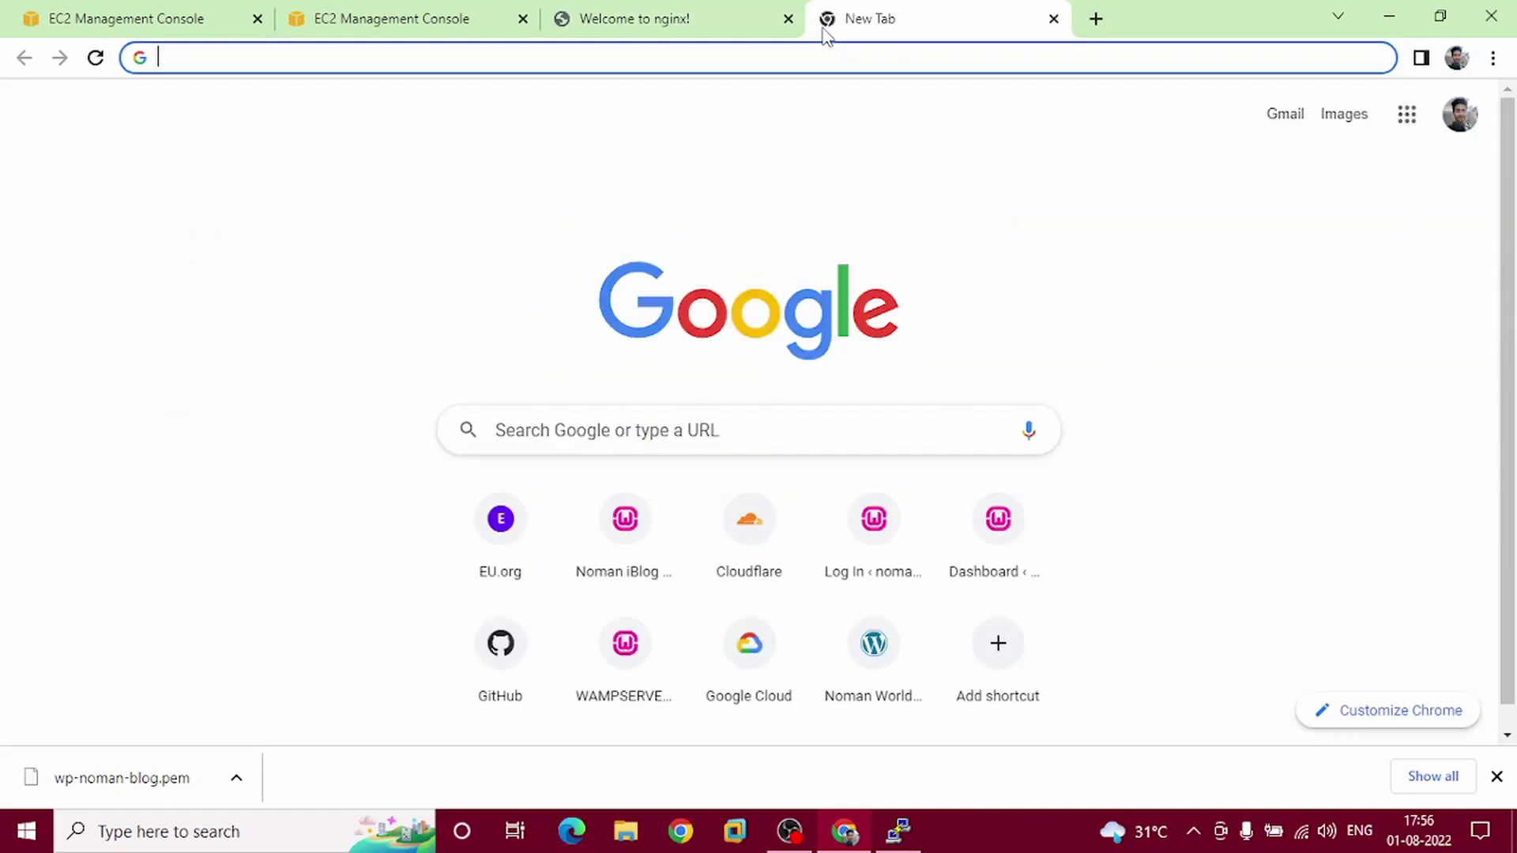
{"action": "type", "text": "cloudfl"}
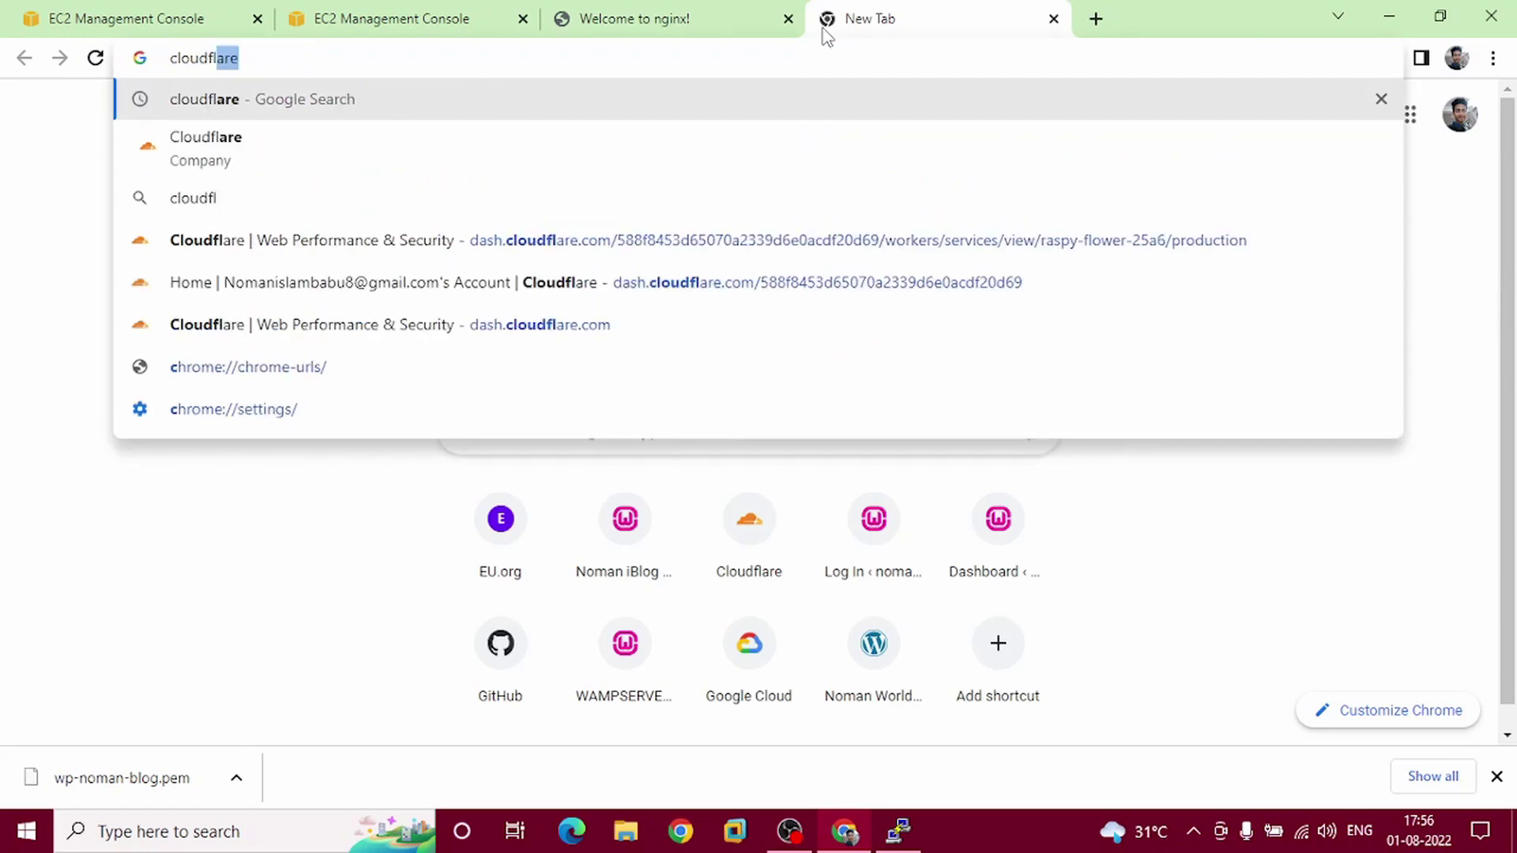
{"action": "type", "text": "are"}
{"action": "key", "text": "Return"}
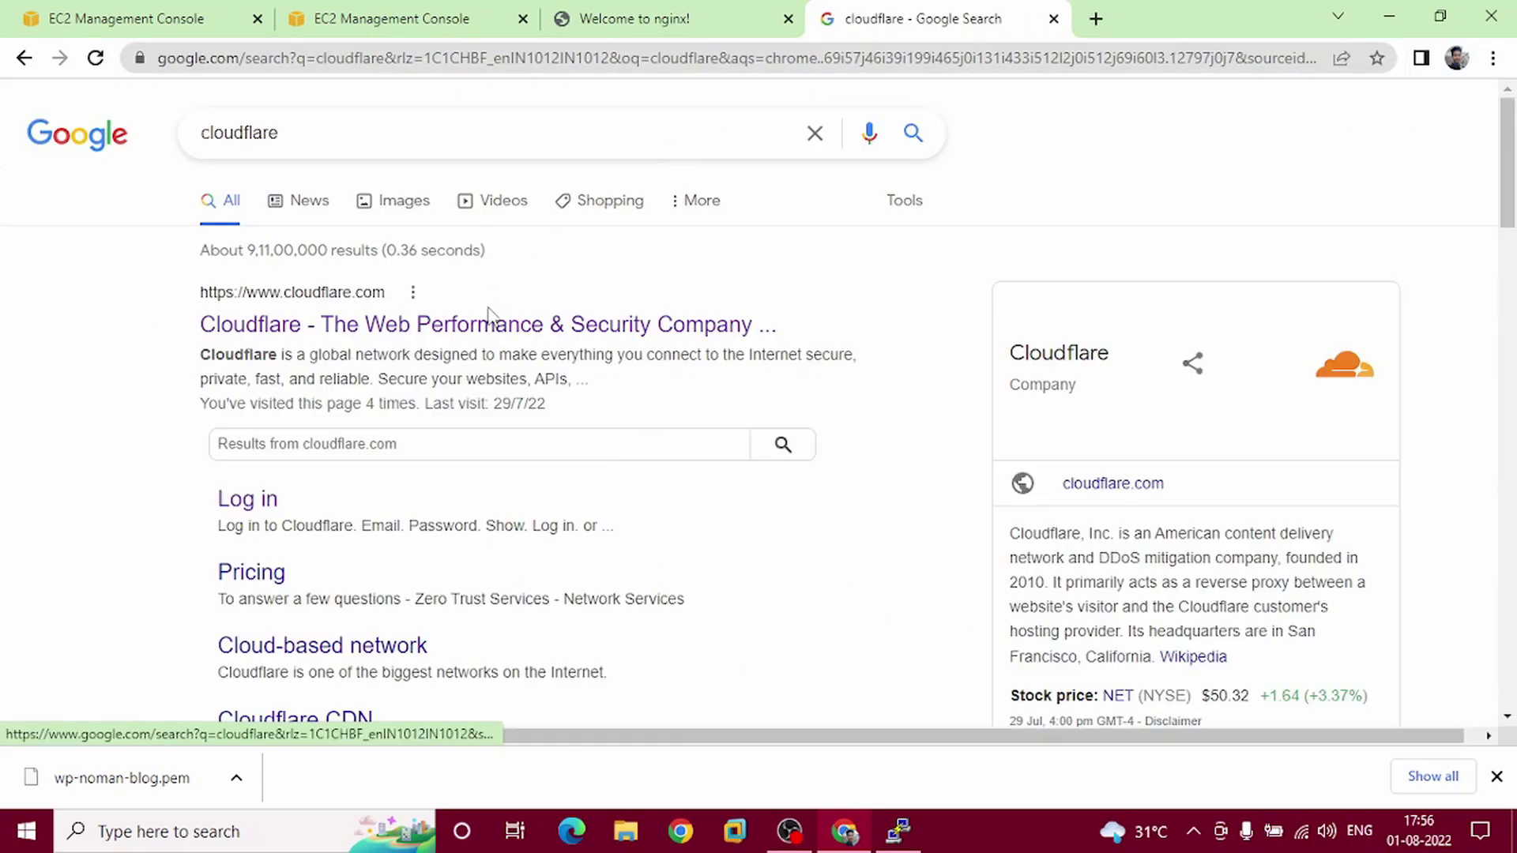
{"action": "left_click", "coordinate": [492, 330]}
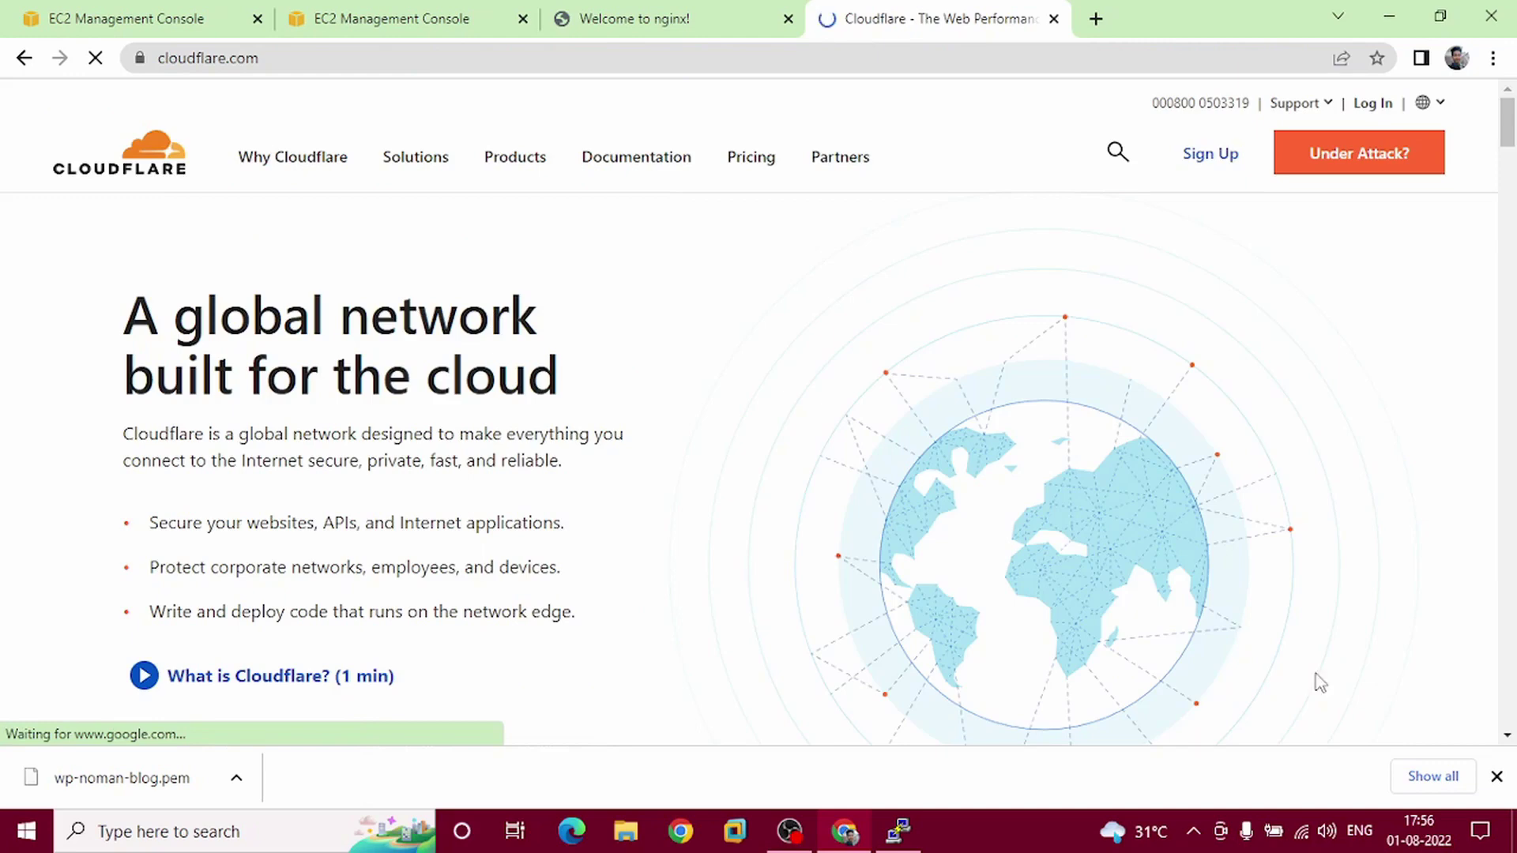
{"action": "left_click", "coordinate": [1496, 777]}
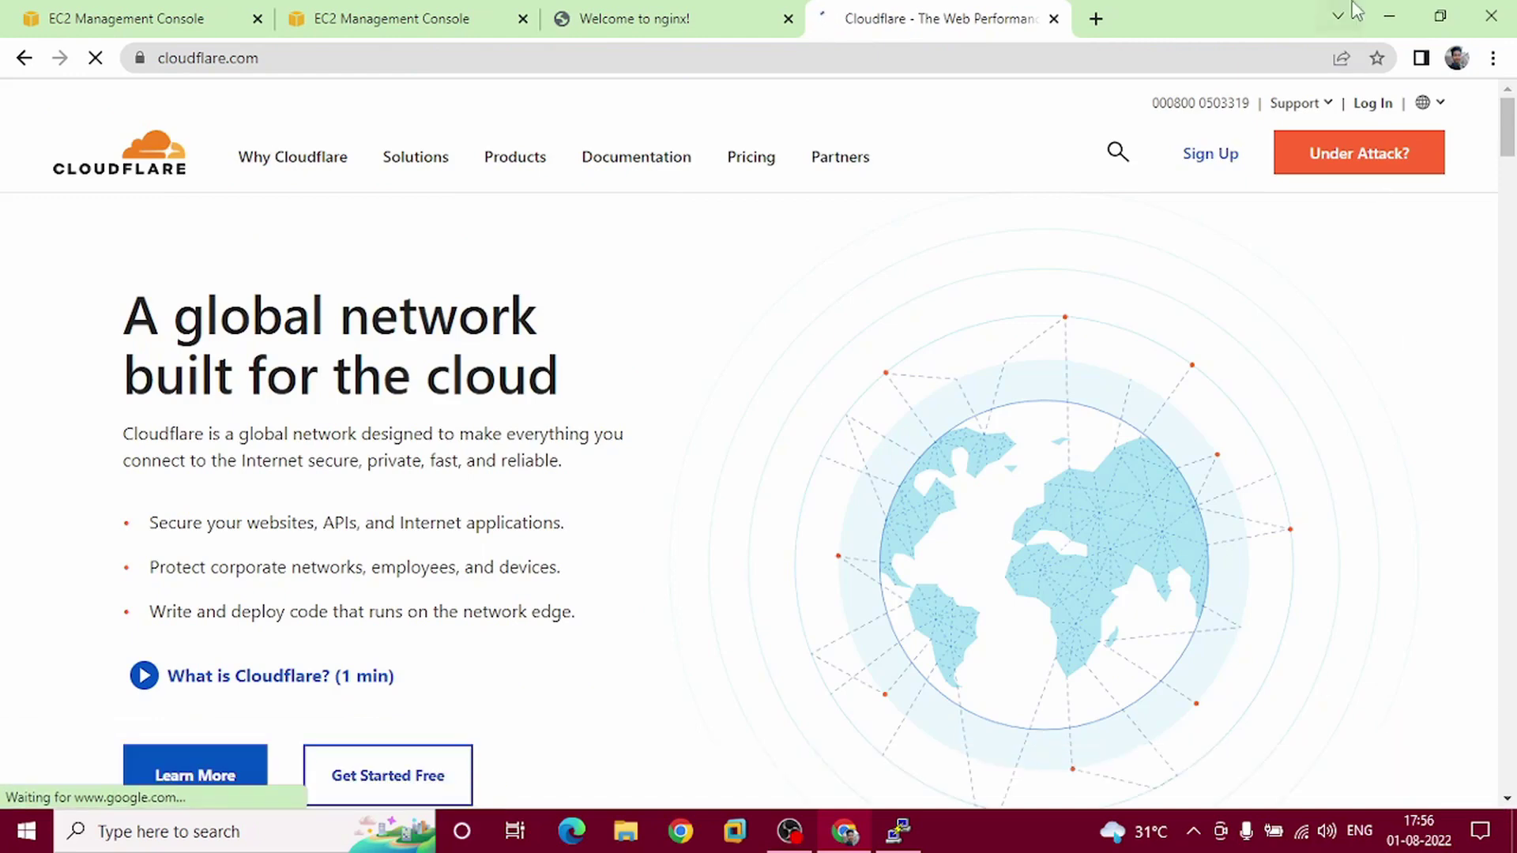
{"action": "left_click", "coordinate": [1387, 104]}
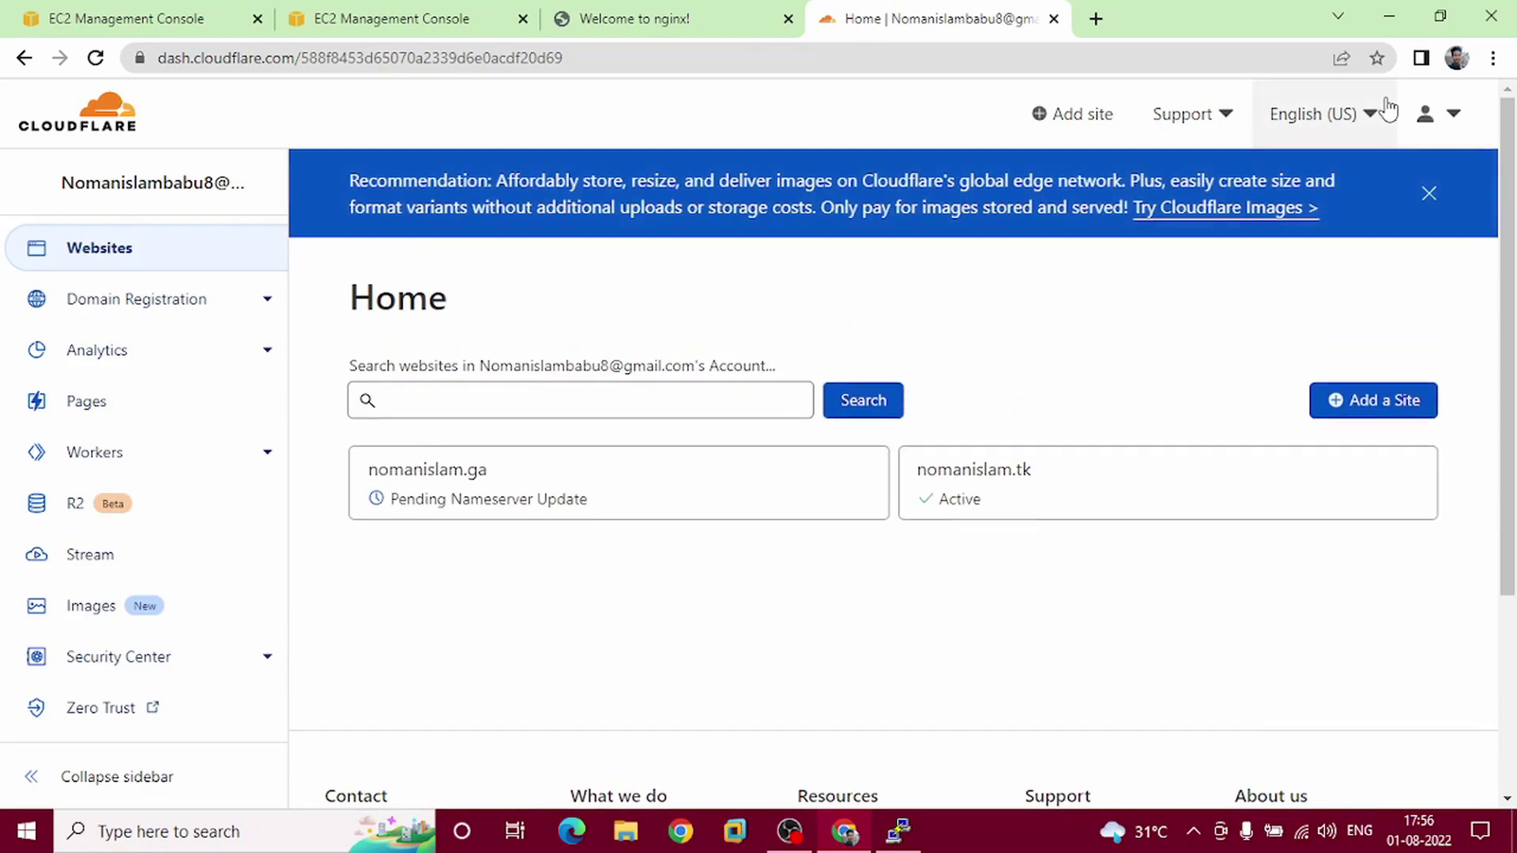
Open the nomanislam.tk domain's DNS records and start a new record.
{"action": "left_click", "coordinate": [1026, 489]}
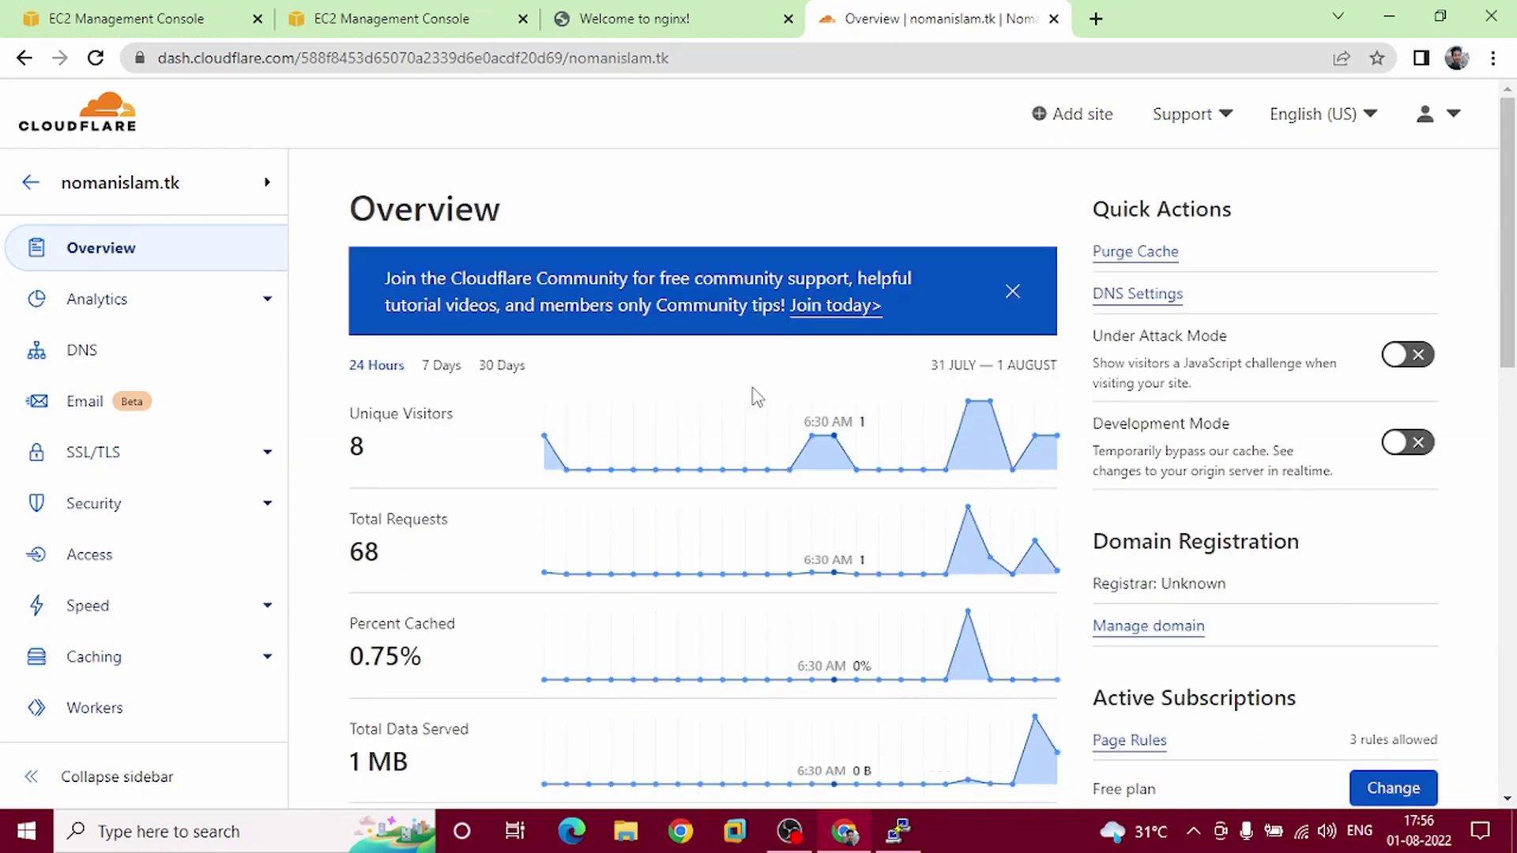
{"action": "left_click", "coordinate": [95, 355]}
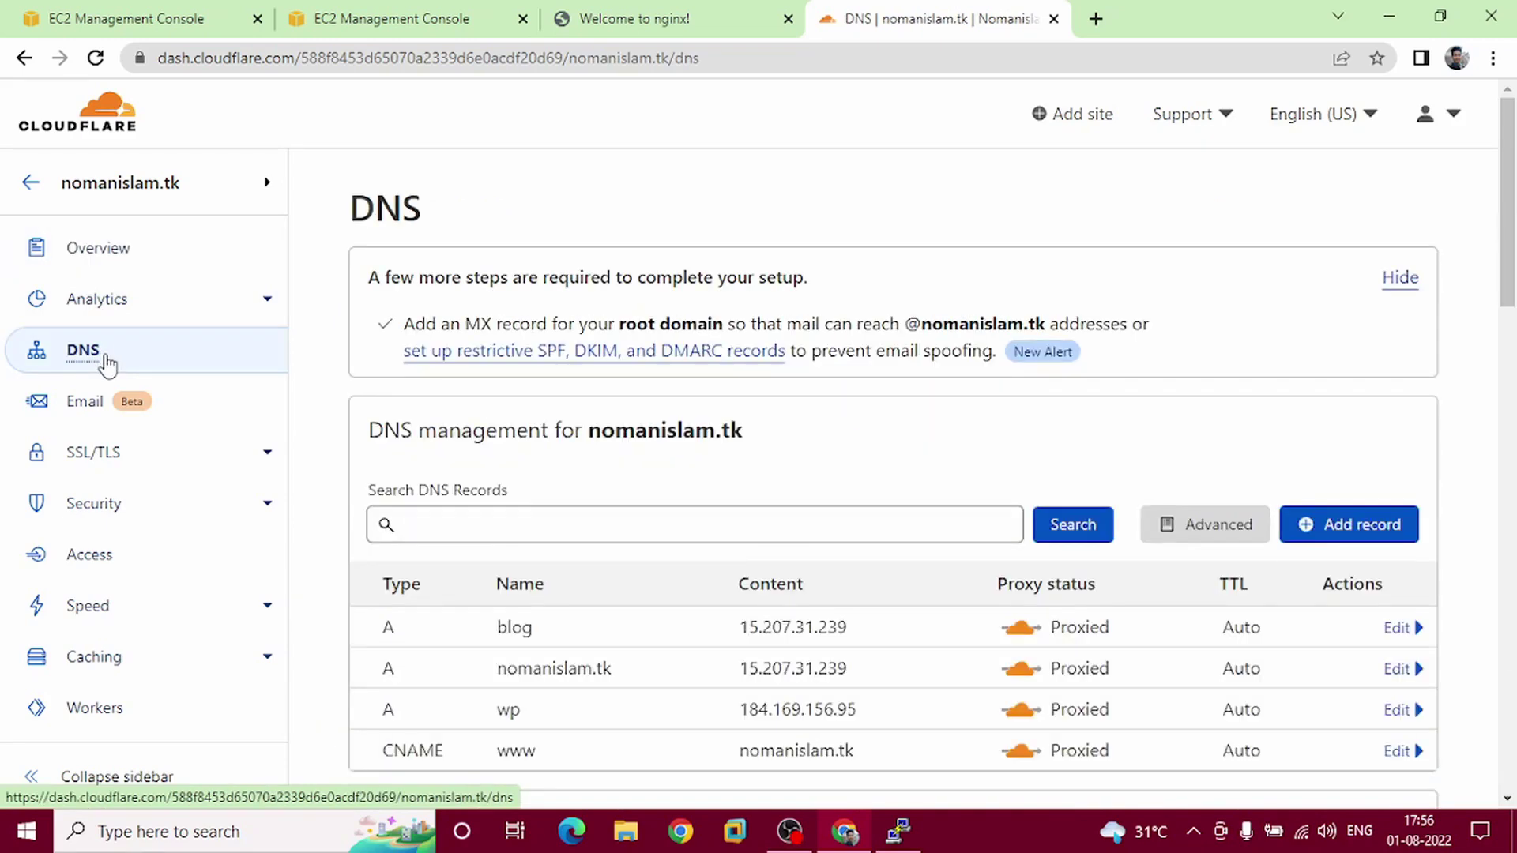
{"action": "left_click", "coordinate": [1348, 525]}
{"action": "left_click", "coordinate": [756, 639]}
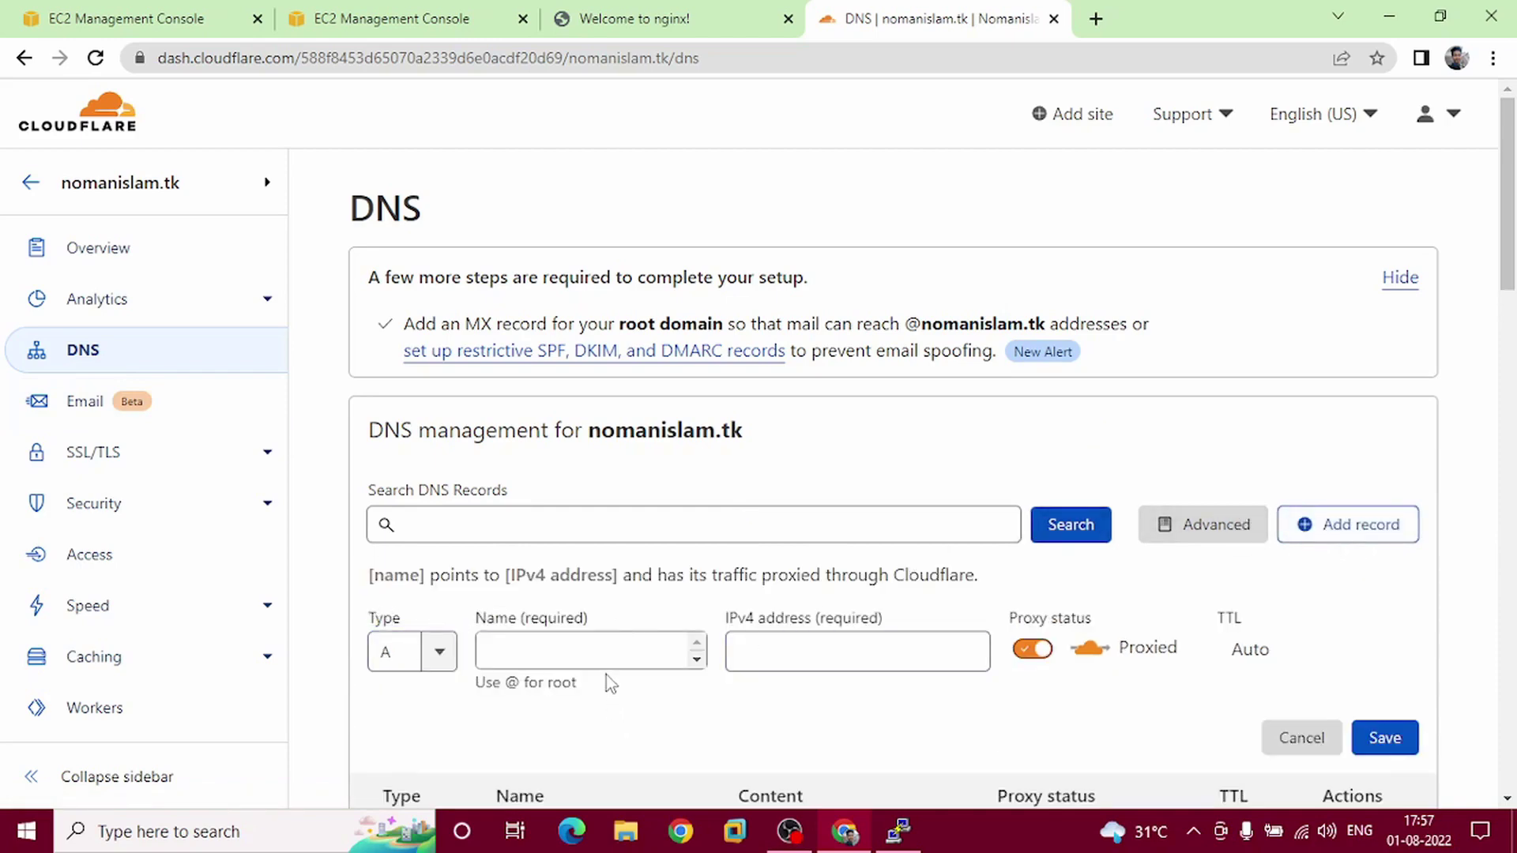
Save a proxied A record named wordpress pointing to 15.207.31.239.
{"action": "left_click", "coordinate": [603, 649]}
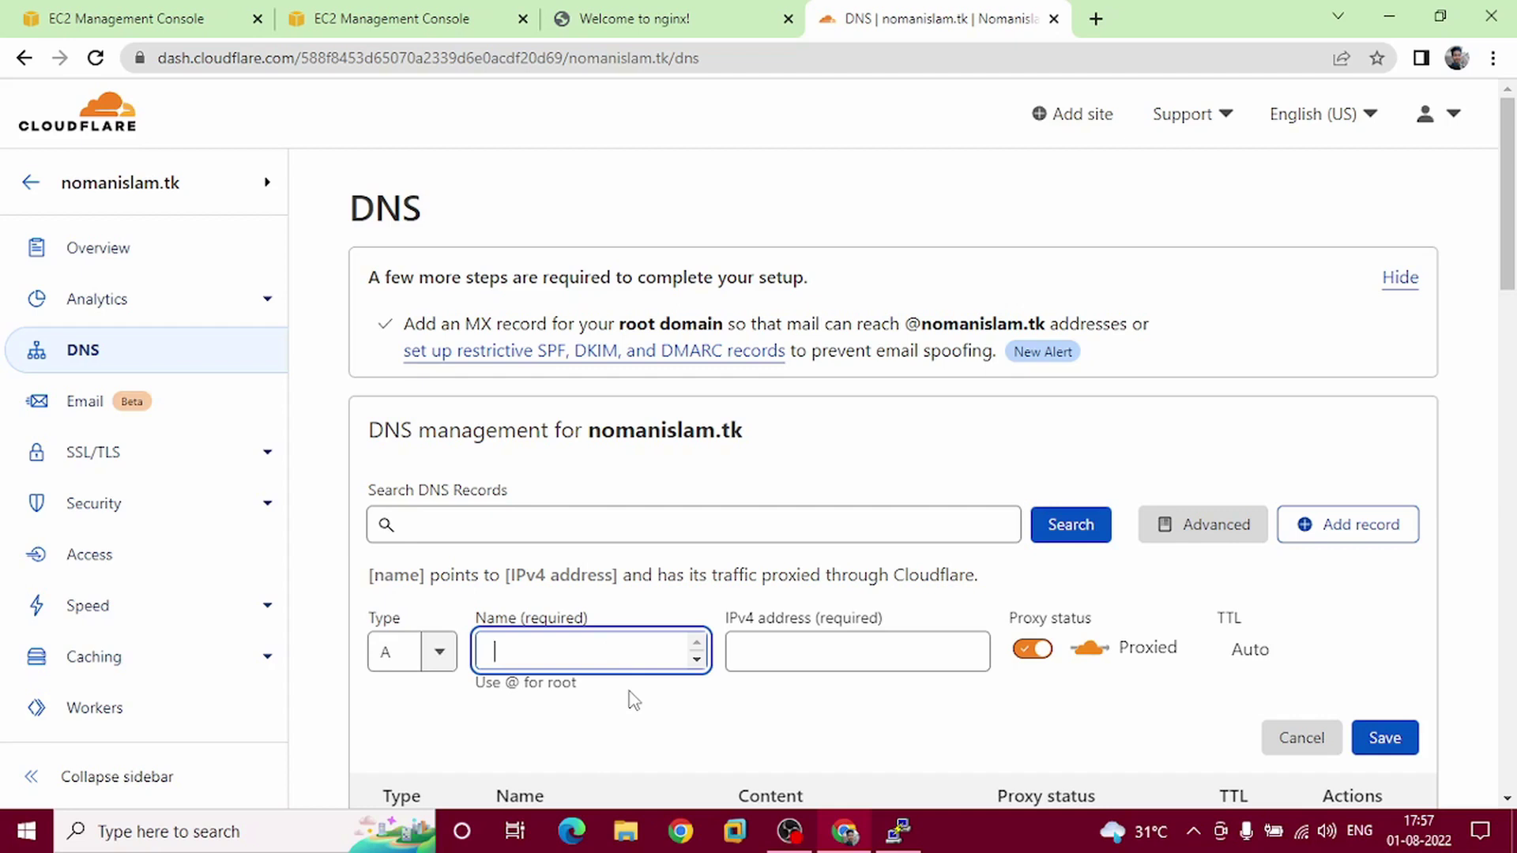
{"action": "type", "text": "wordpress"}
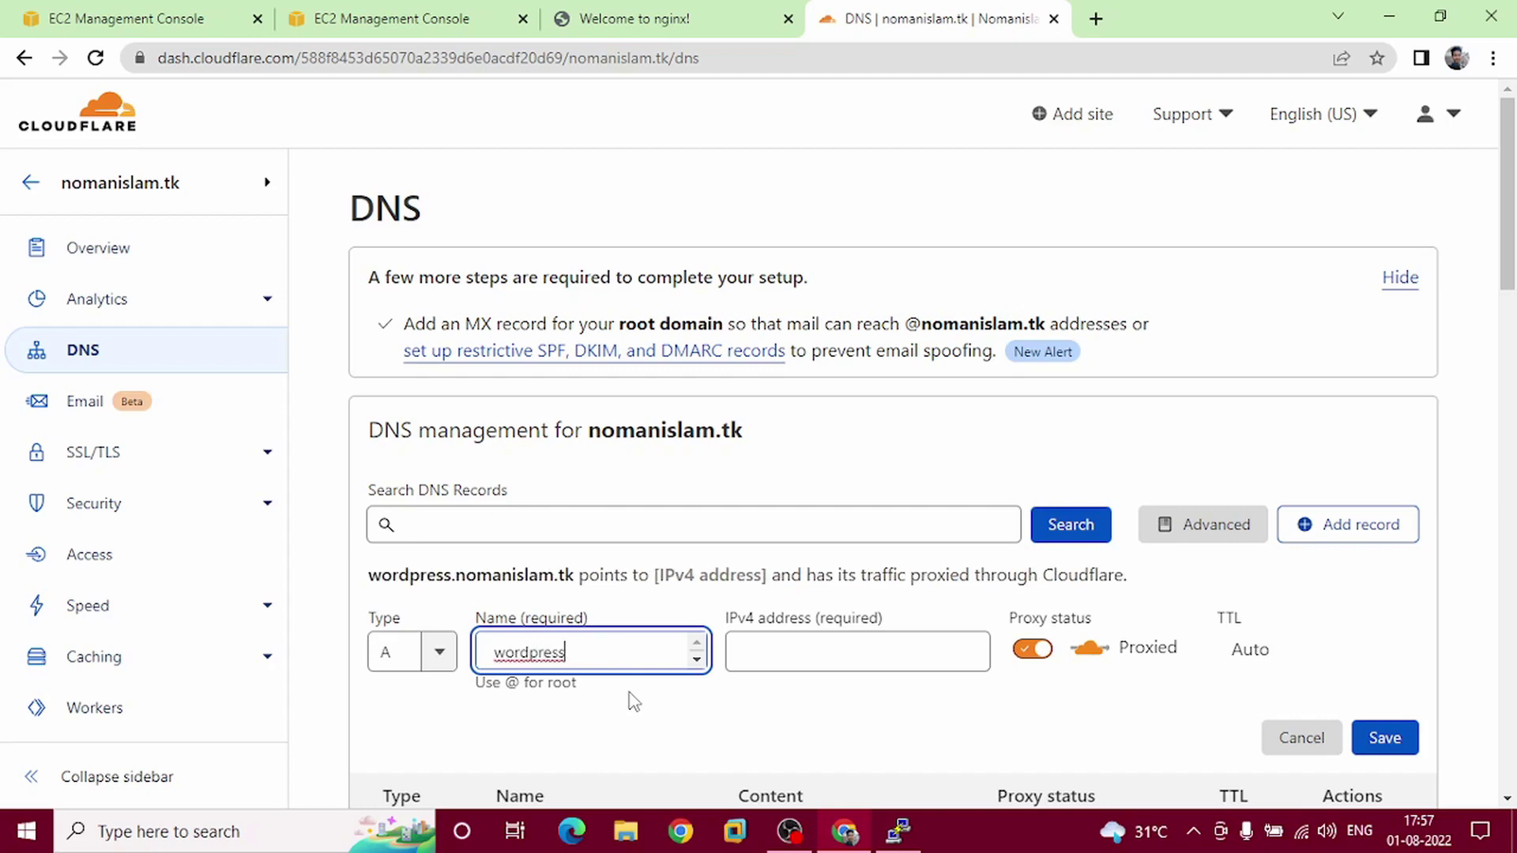
{"action": "scroll", "coordinate": [782, 652], "scroll_direction": "down", "scroll_amount": 1}
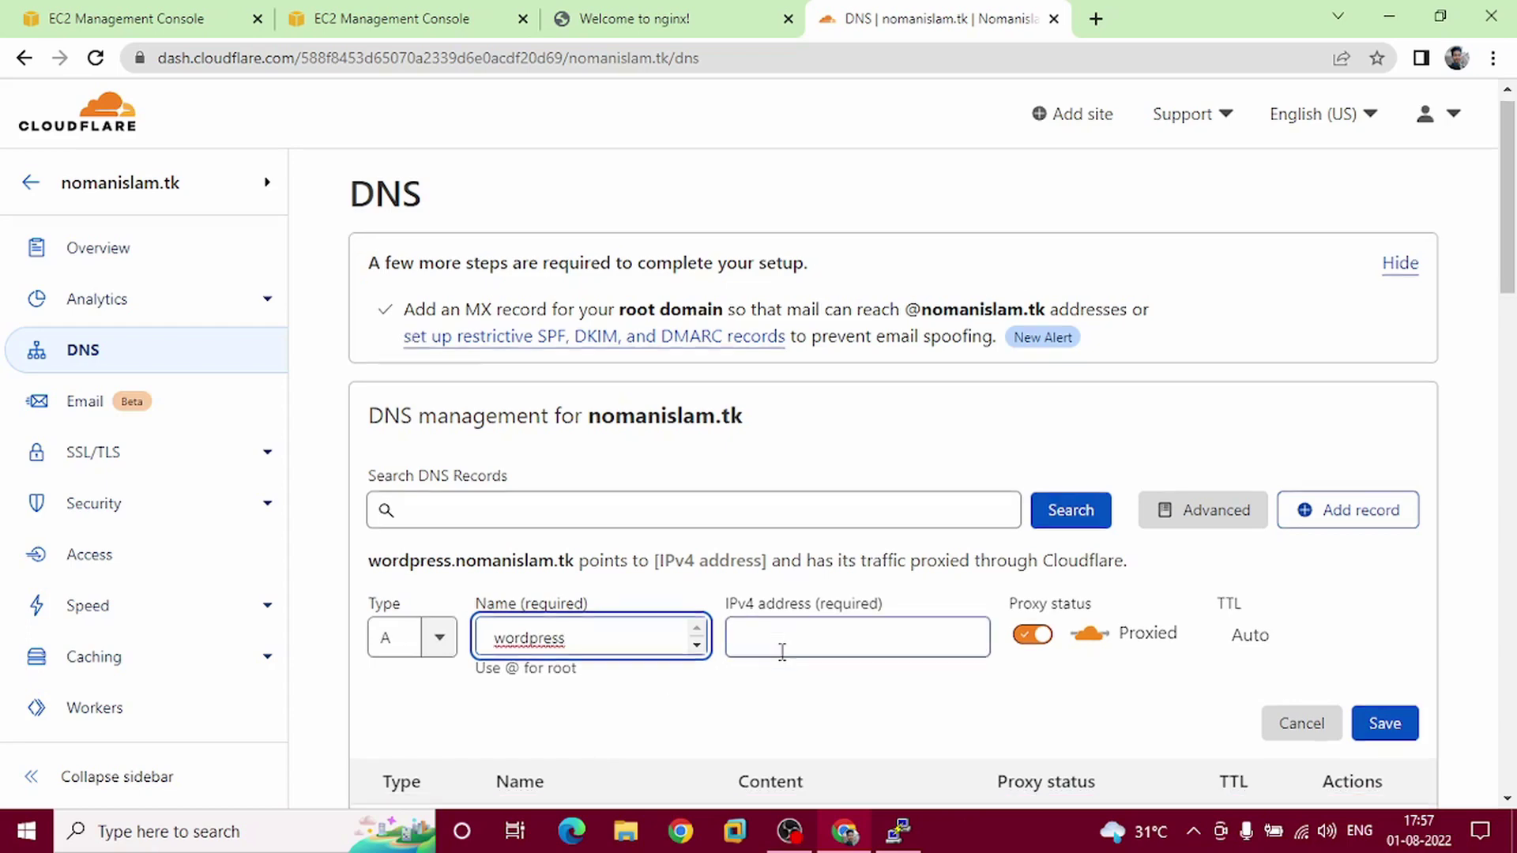
{"action": "scroll", "coordinate": [782, 652], "scroll_direction": "down", "scroll_amount": 2}
{"action": "left_click_drag", "start_coordinate": [848, 618], "coordinate": [739, 629]}
{"action": "key", "text": "ctrl+c"}
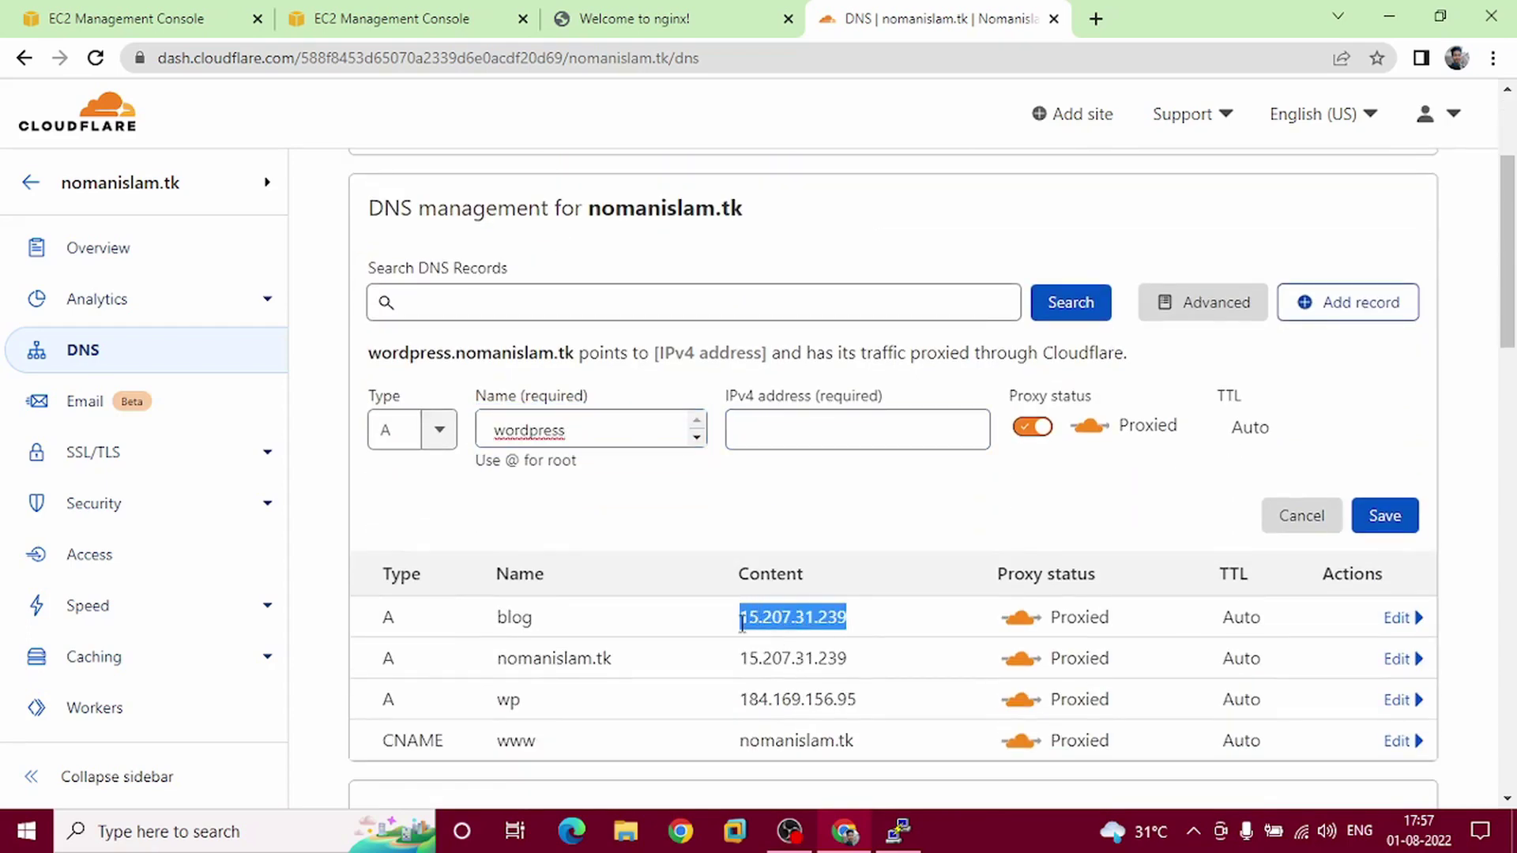
{"action": "left_click", "coordinate": [844, 429]}
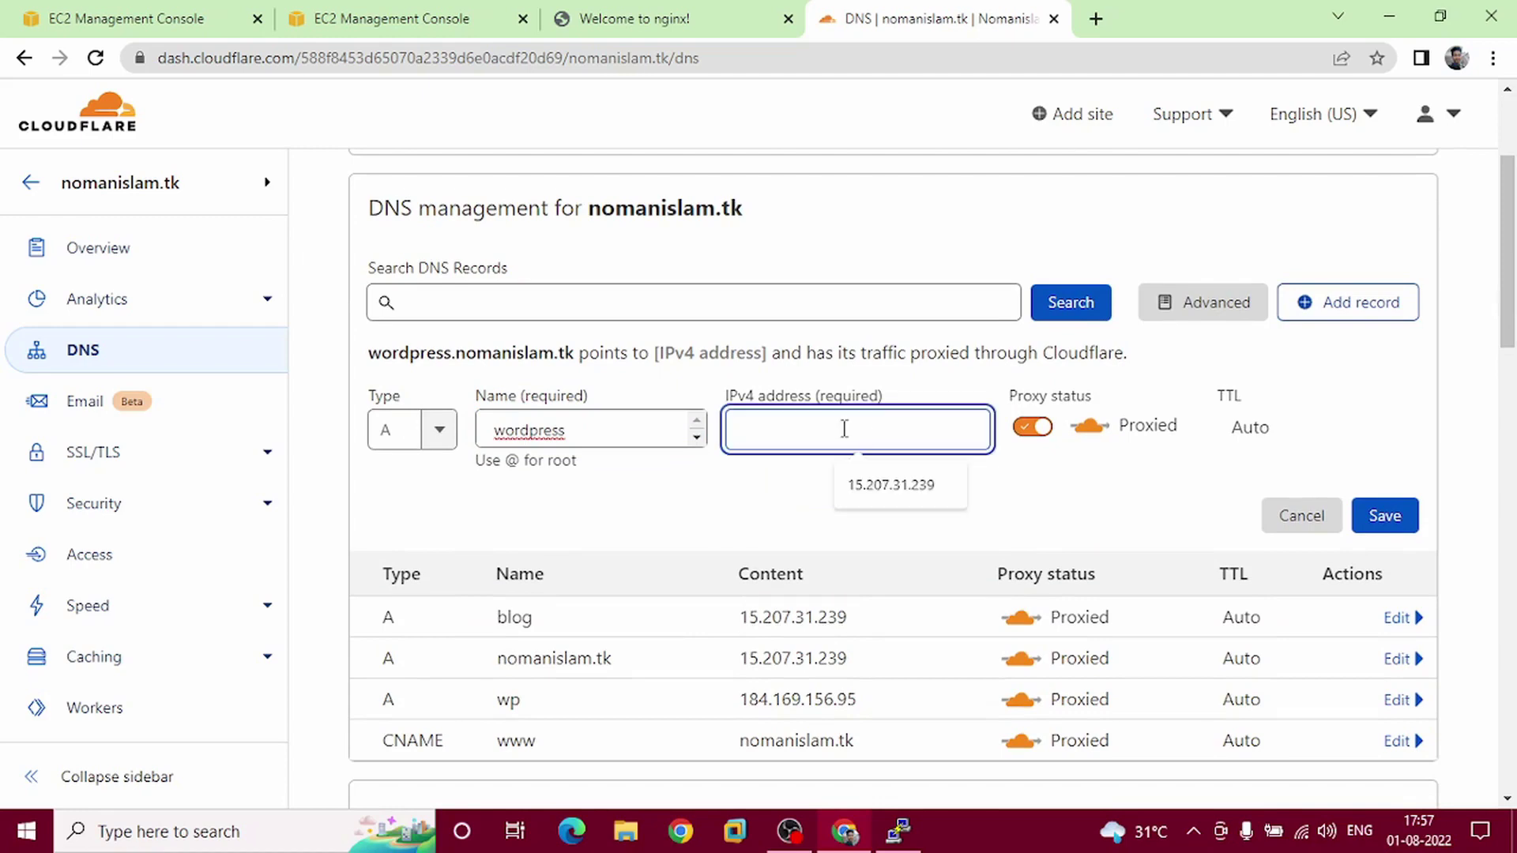
{"action": "key", "text": "ctrl+v"}
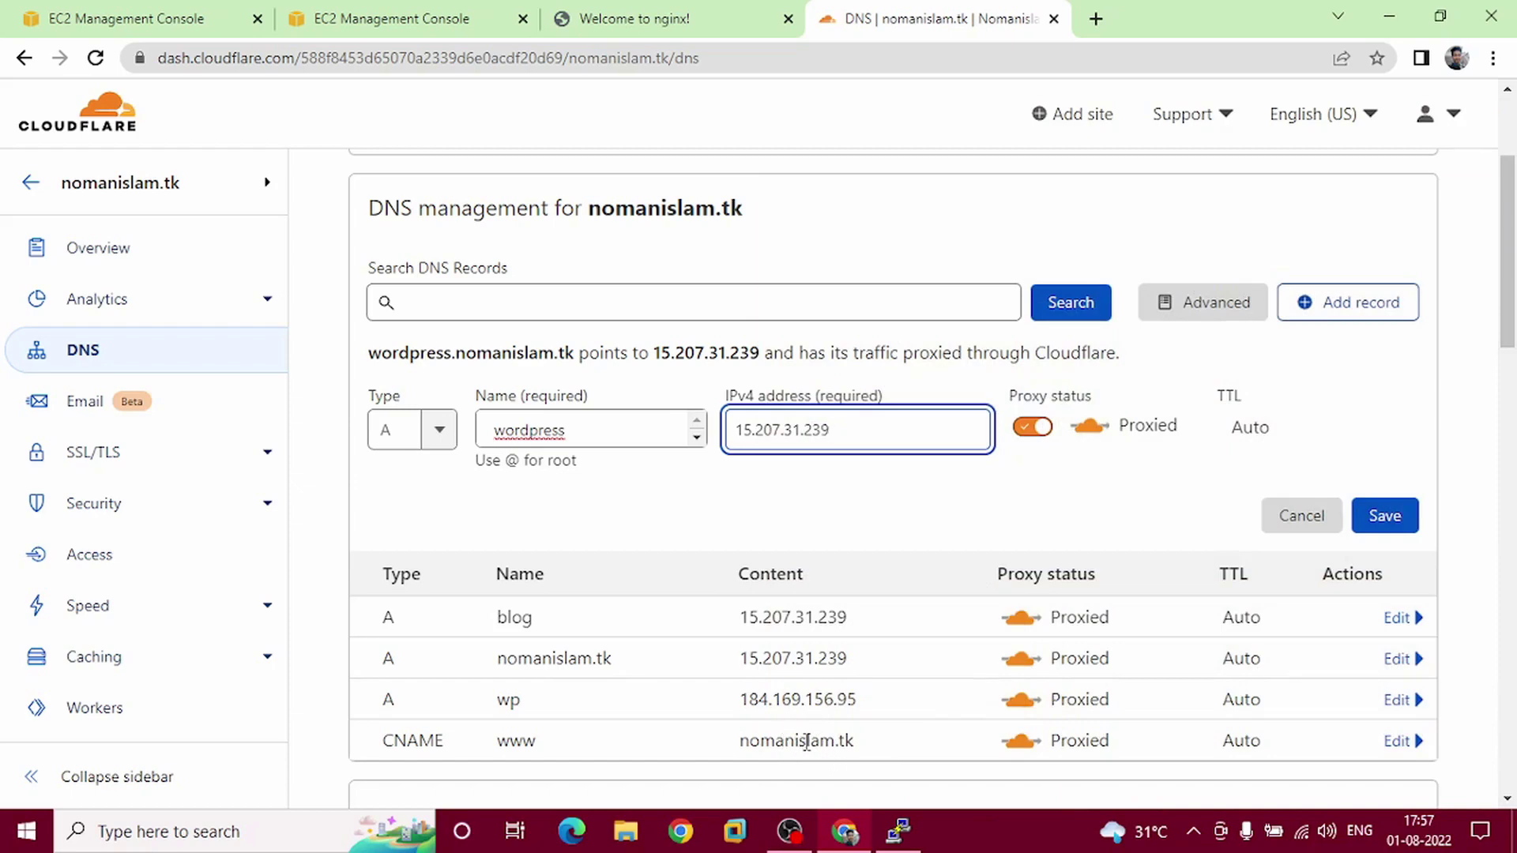
{"action": "left_click", "coordinate": [1395, 526]}
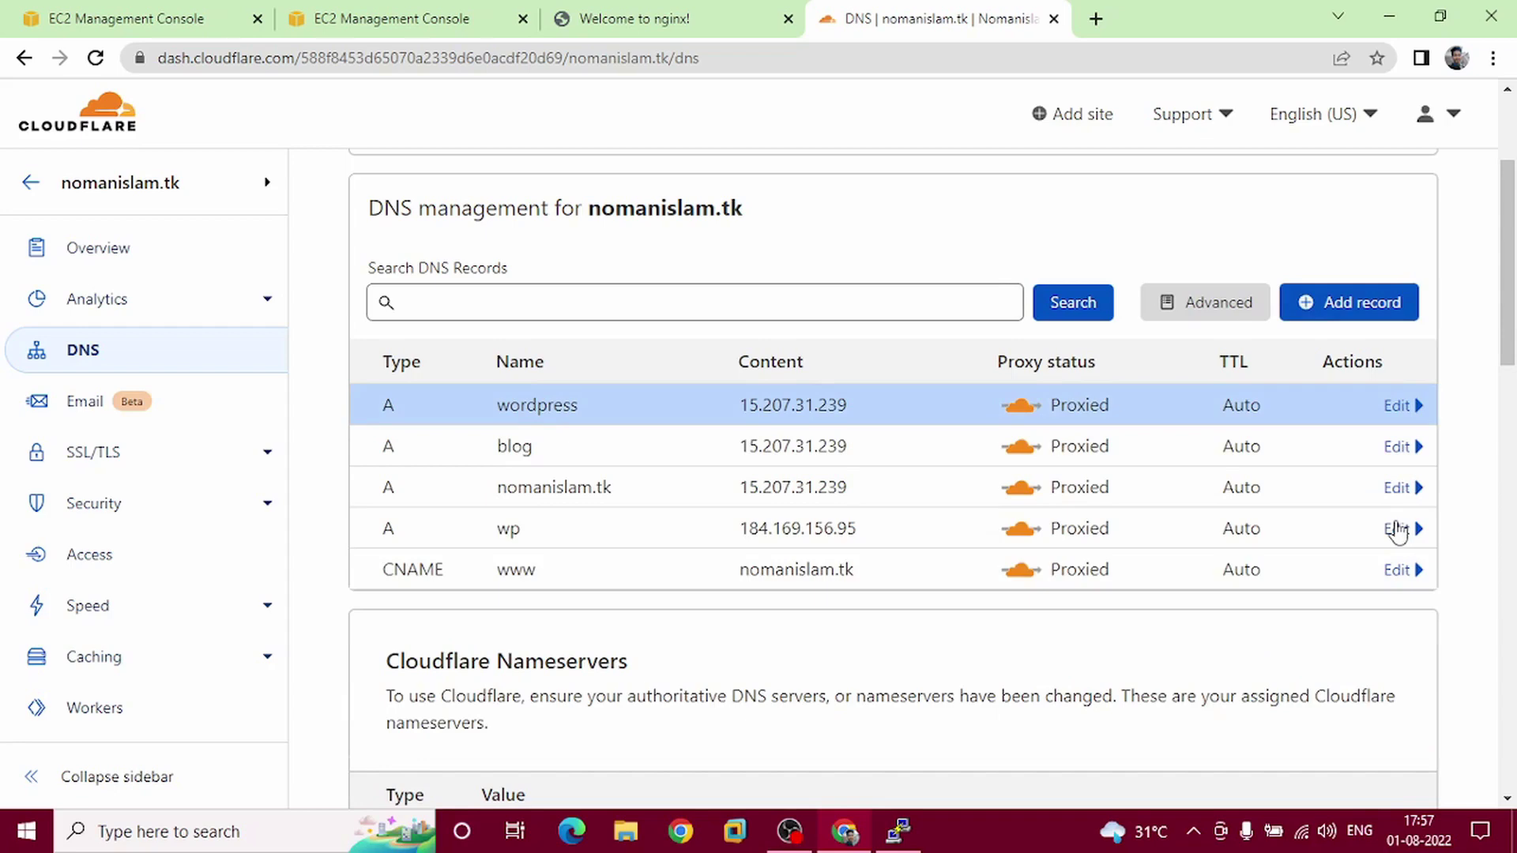
Switch to the EC2 console tab and go to Route 53 from the Services menu.
{"action": "left_click", "coordinate": [158, 25]}
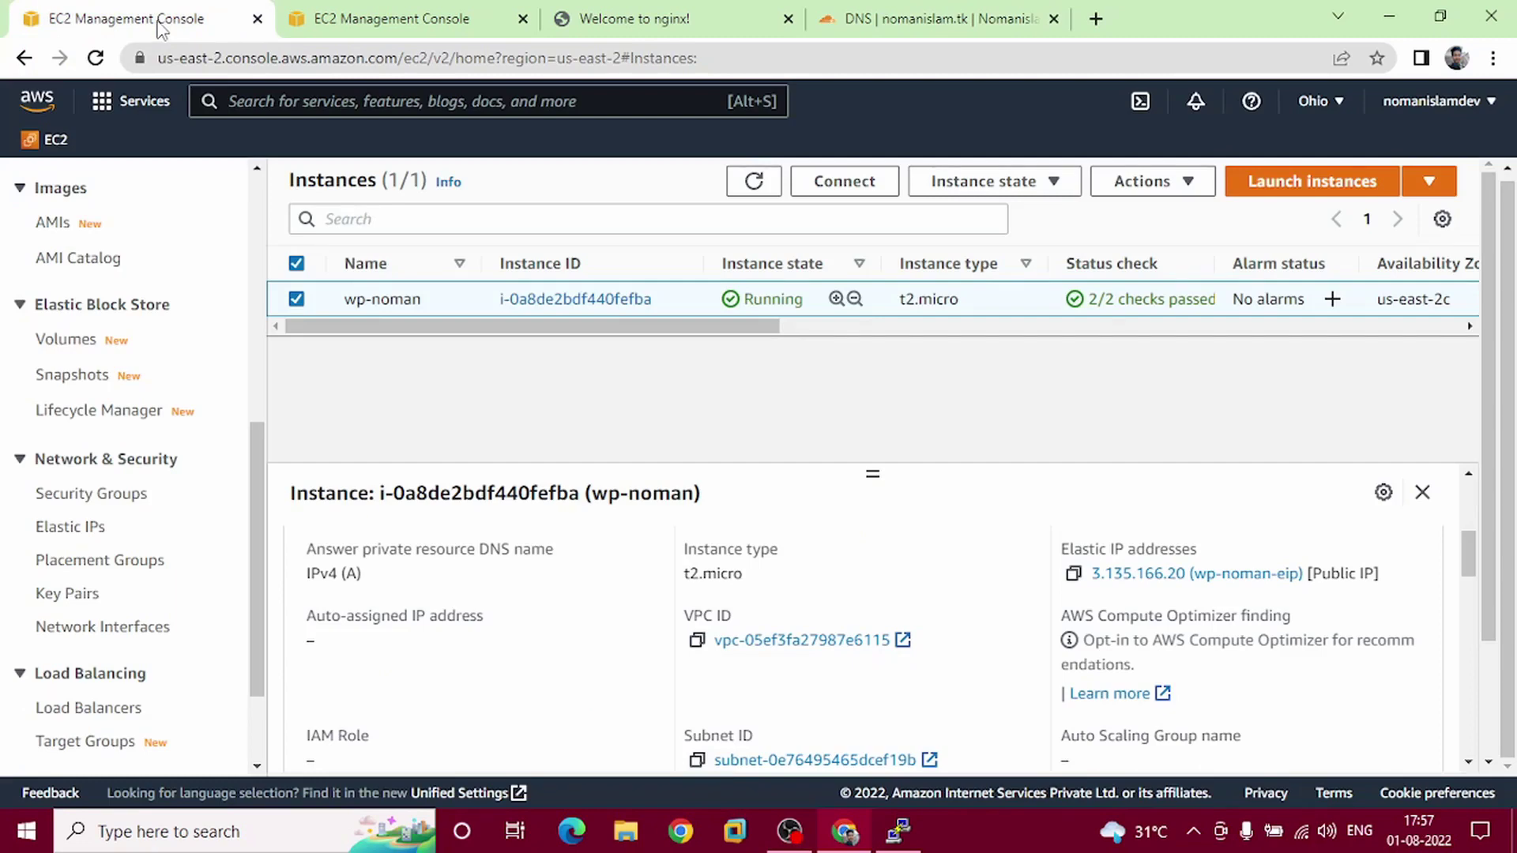
{"action": "left_click", "coordinate": [136, 105]}
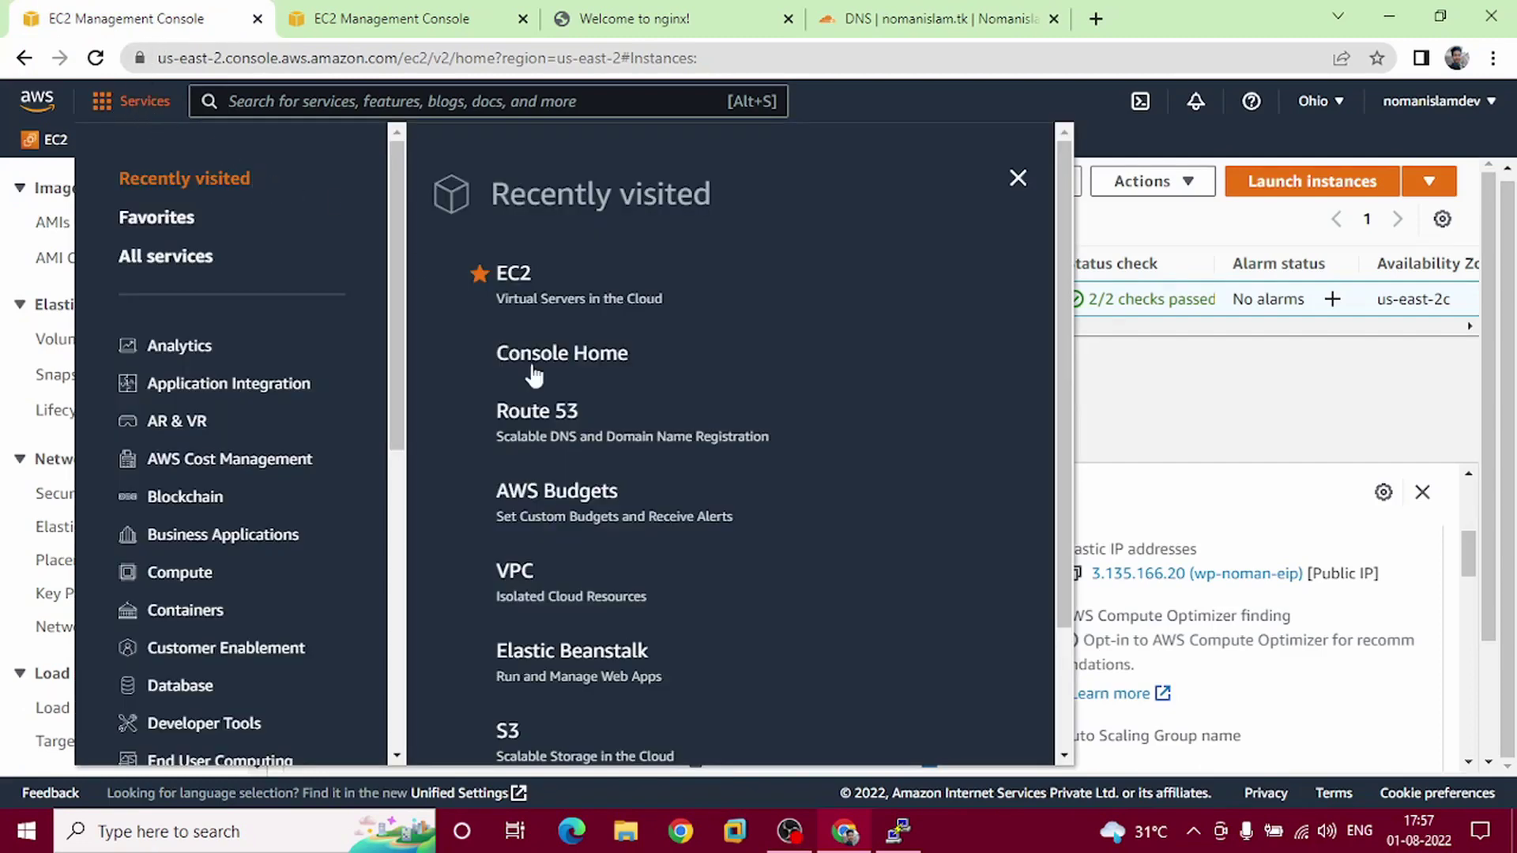
{"action": "left_click", "coordinate": [543, 415]}
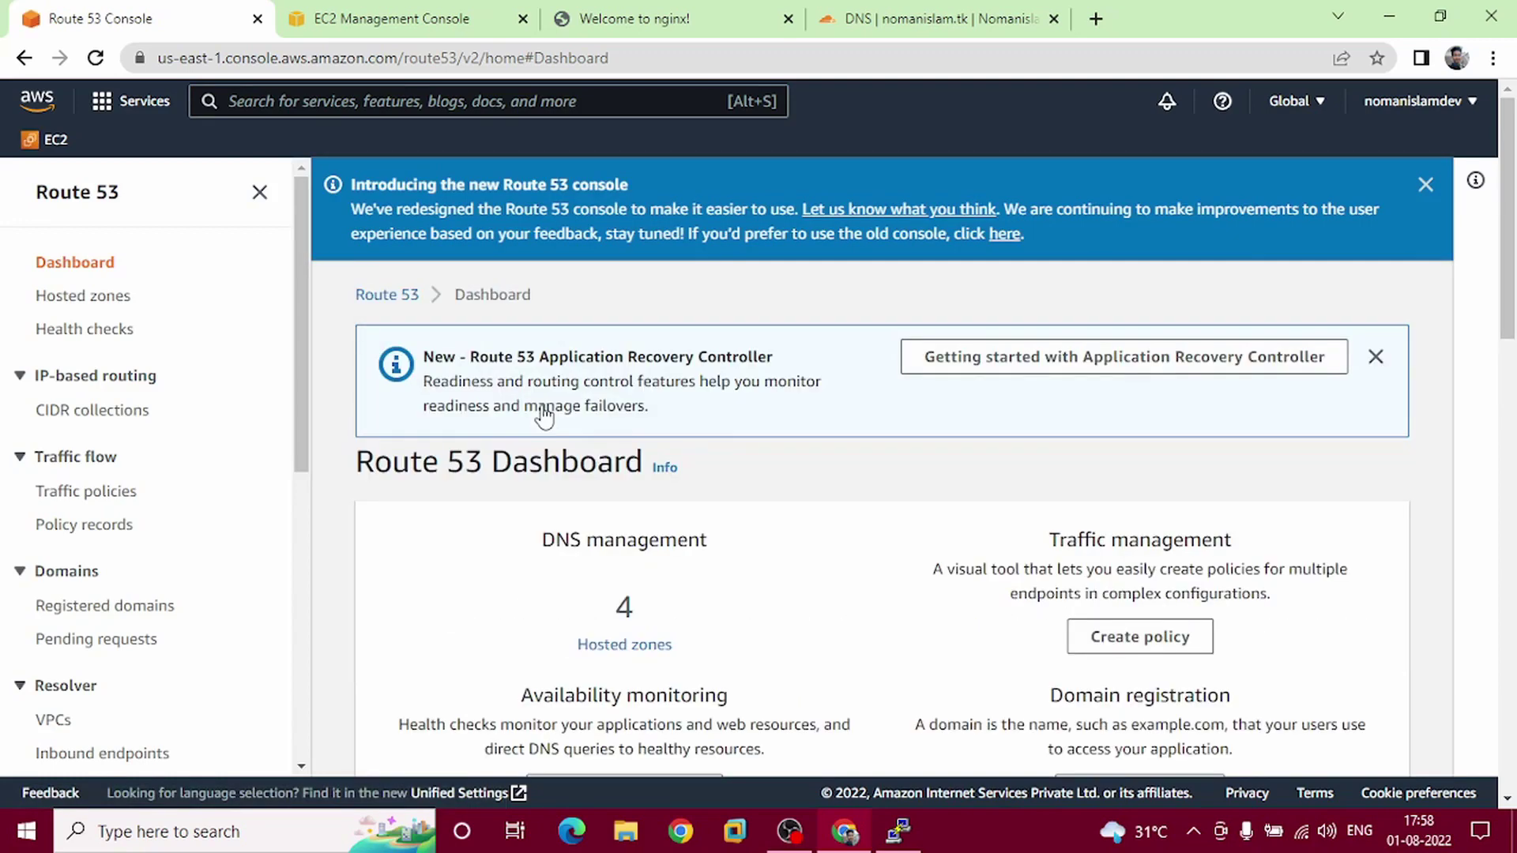
Under Hosted zones, create a Public zone named wordpress.nomanislam.tk.
{"action": "left_click", "coordinate": [113, 298]}
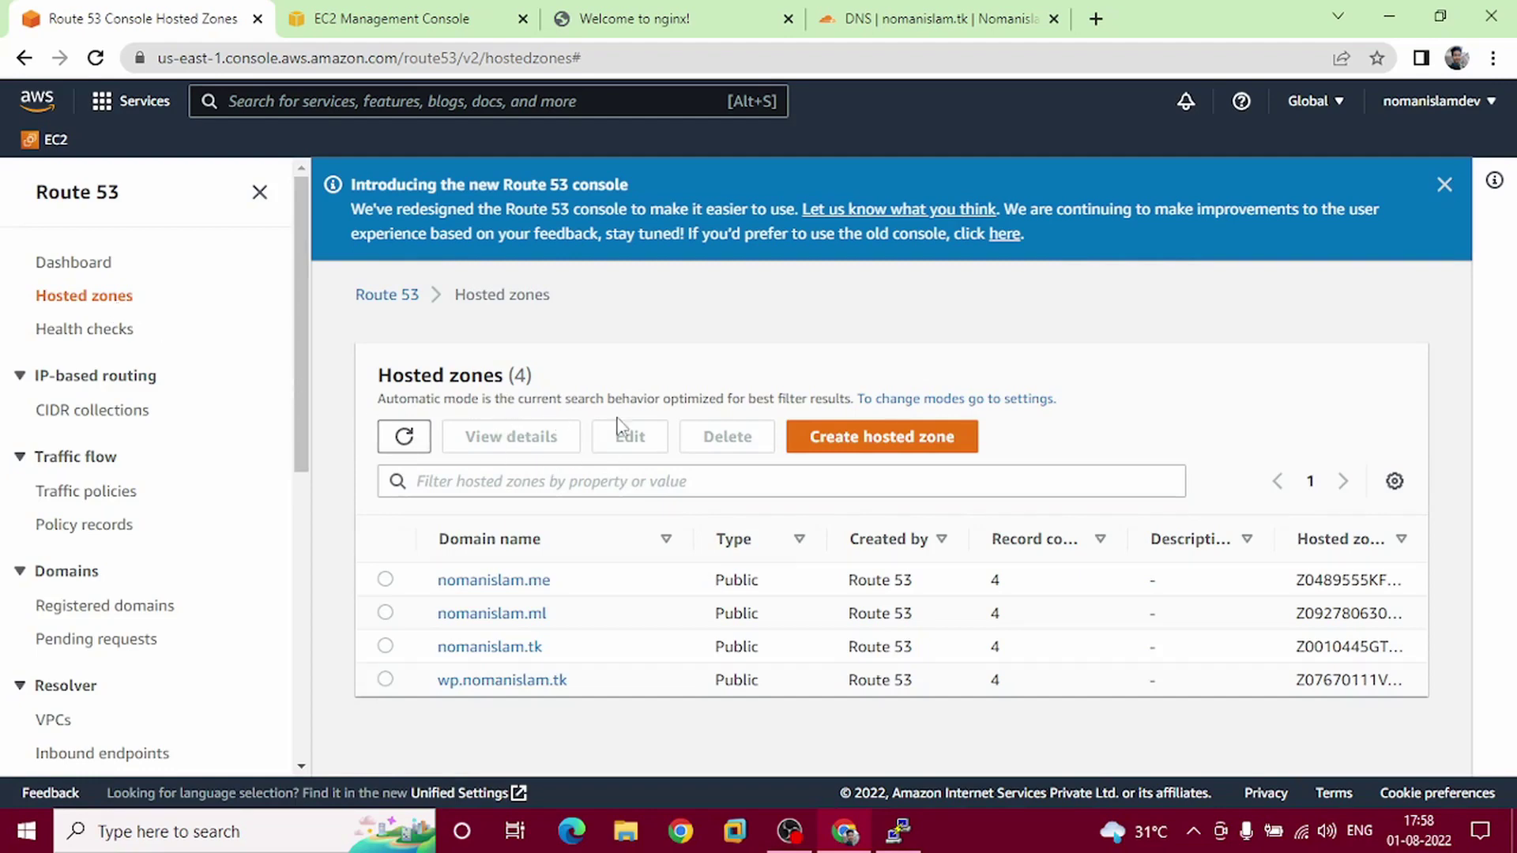
{"action": "left_click", "coordinate": [909, 443]}
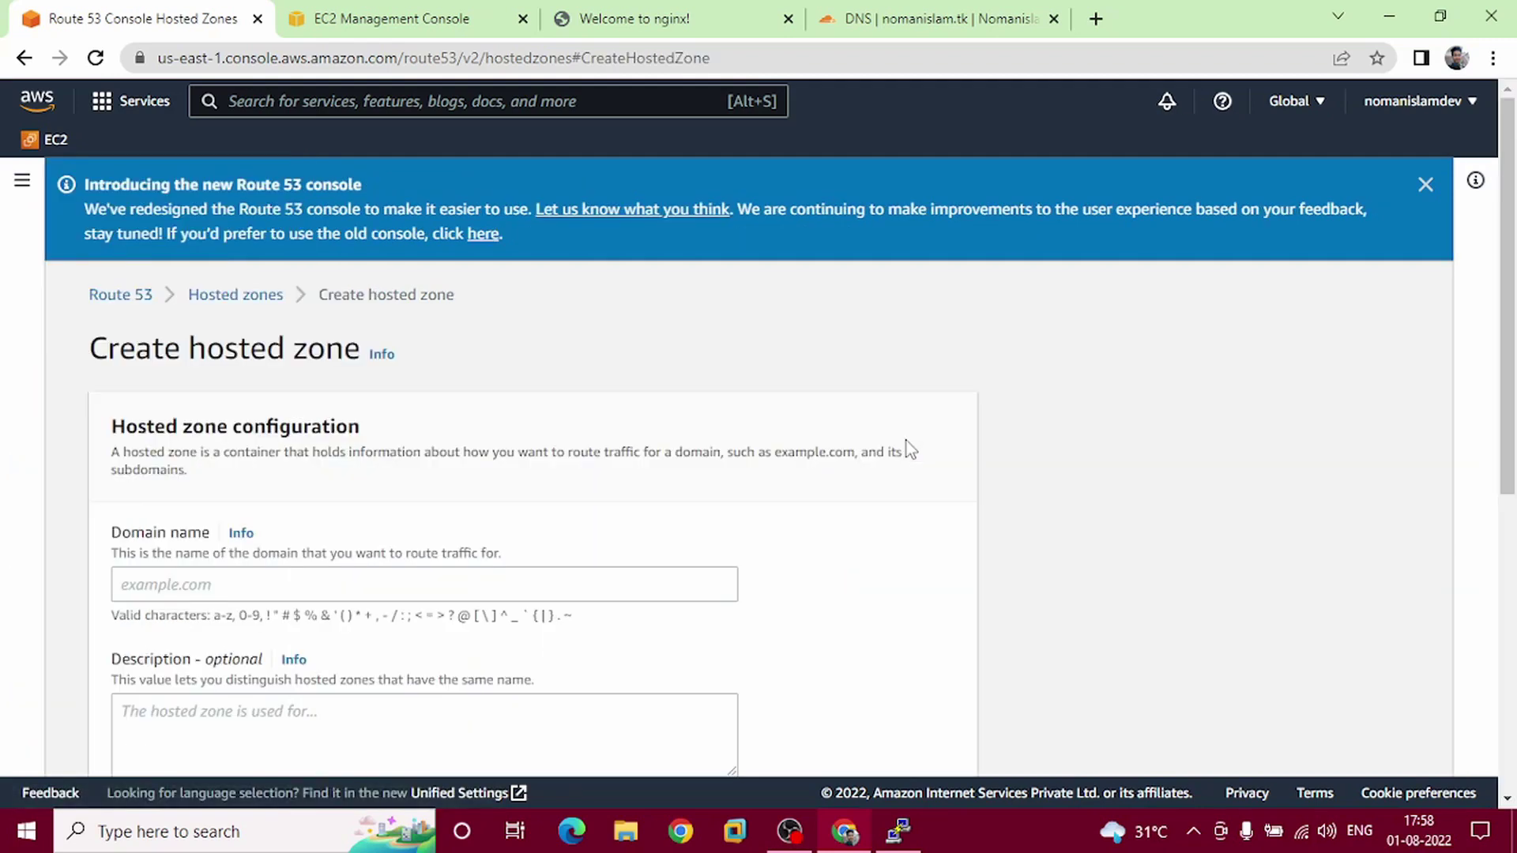
{"action": "scroll", "coordinate": [908, 443], "scroll_direction": "down", "scroll_amount": 1}
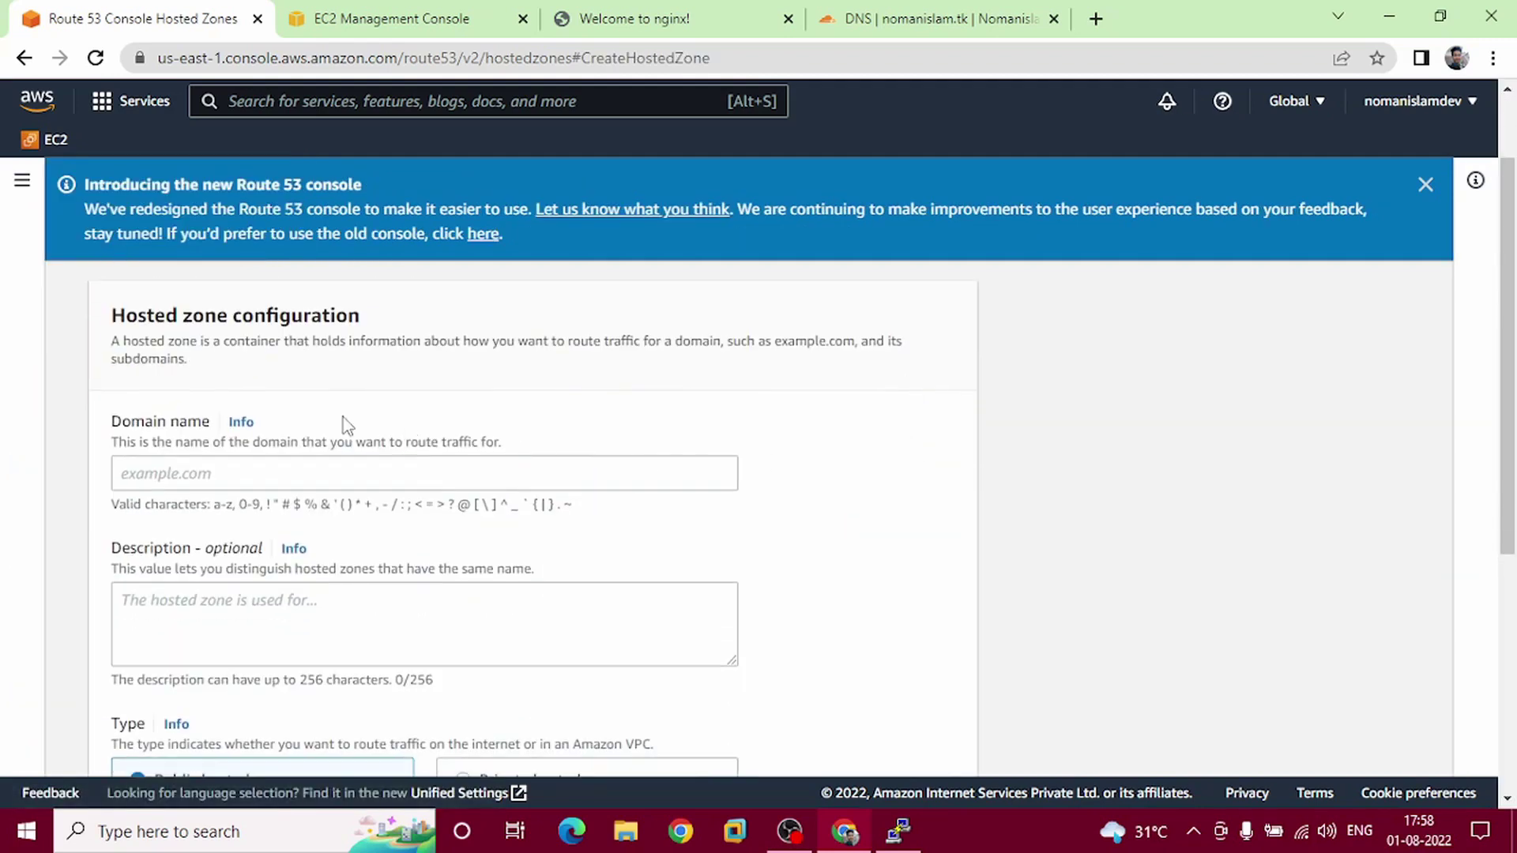
{"action": "left_click", "coordinate": [215, 480]}
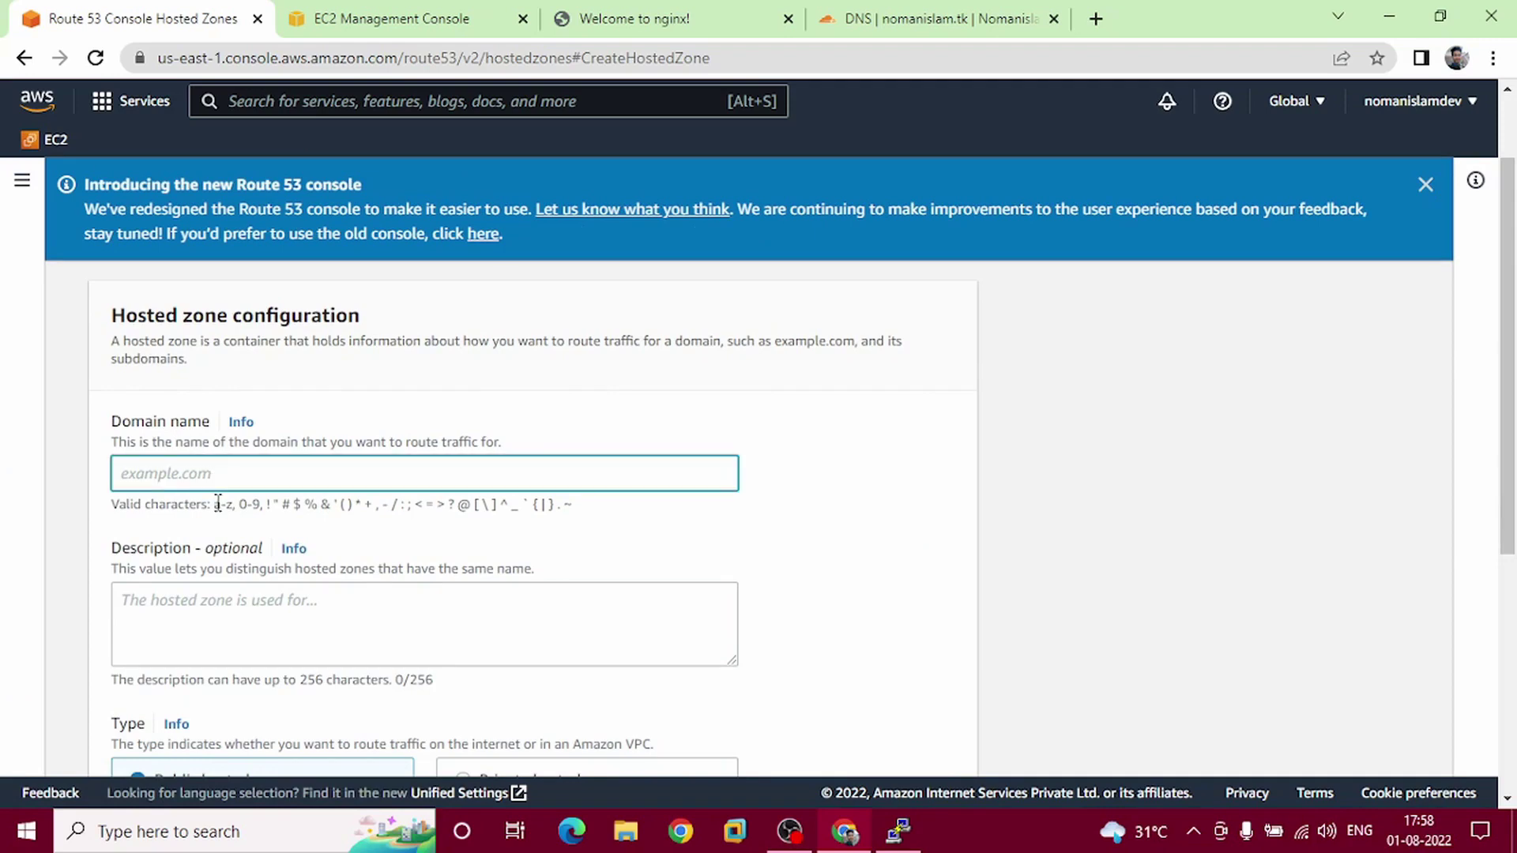
{"action": "type", "text": "wordpress.nomanislam"}
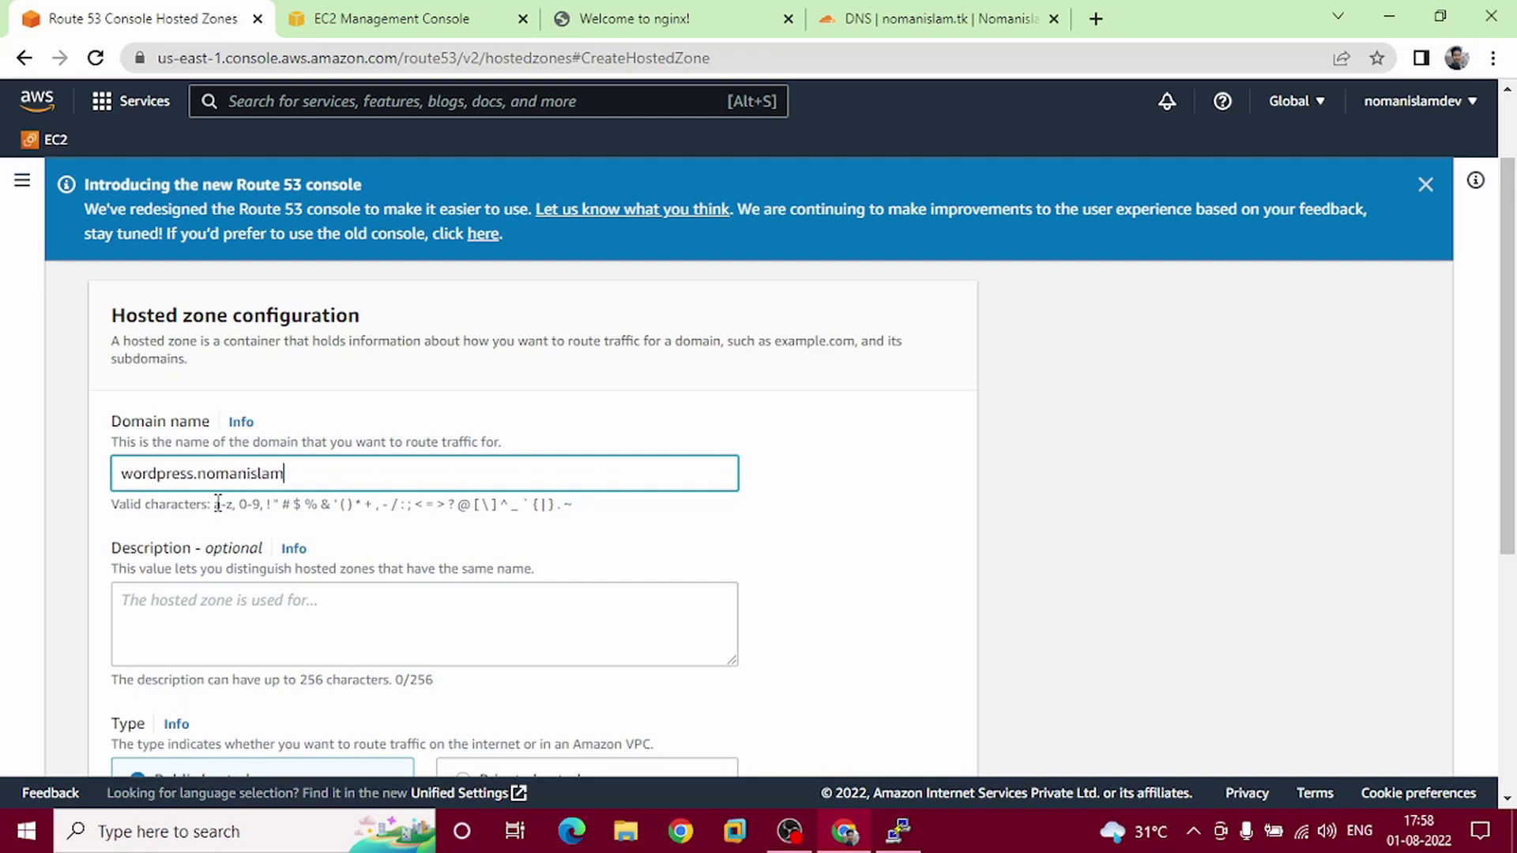
{"action": "type", "text": ".tk"}
{"action": "scroll", "coordinate": [218, 504], "scroll_direction": "down", "scroll_amount": 5}
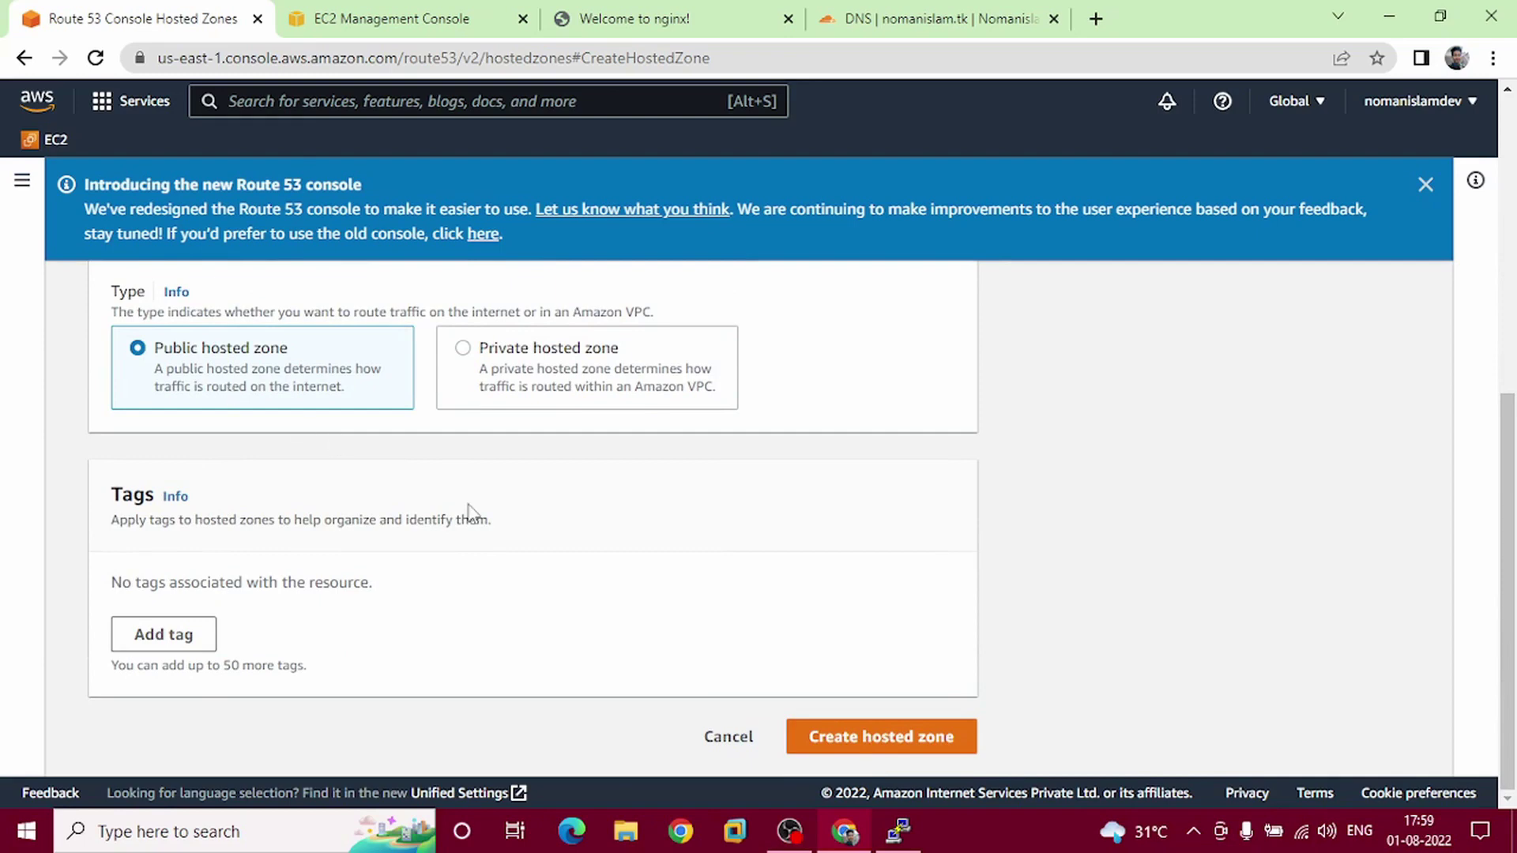
{"action": "left_click", "coordinate": [952, 759]}
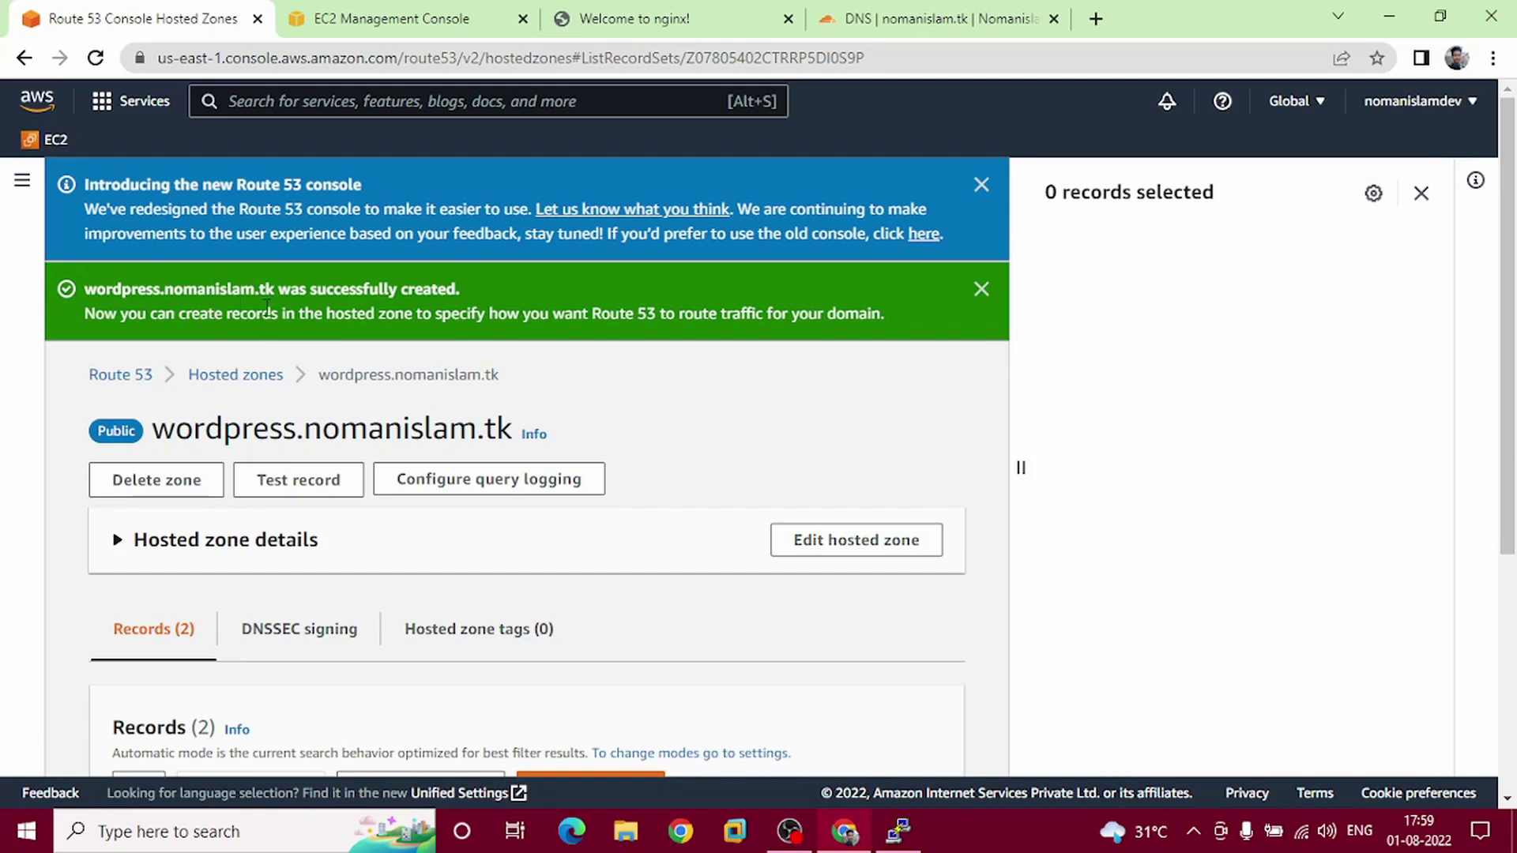
Open a quick-create A record form in wordpress.nomanislam.tk, then switch to the EC2 tab.
{"action": "scroll", "coordinate": [601, 543], "scroll_direction": "down", "scroll_amount": 3}
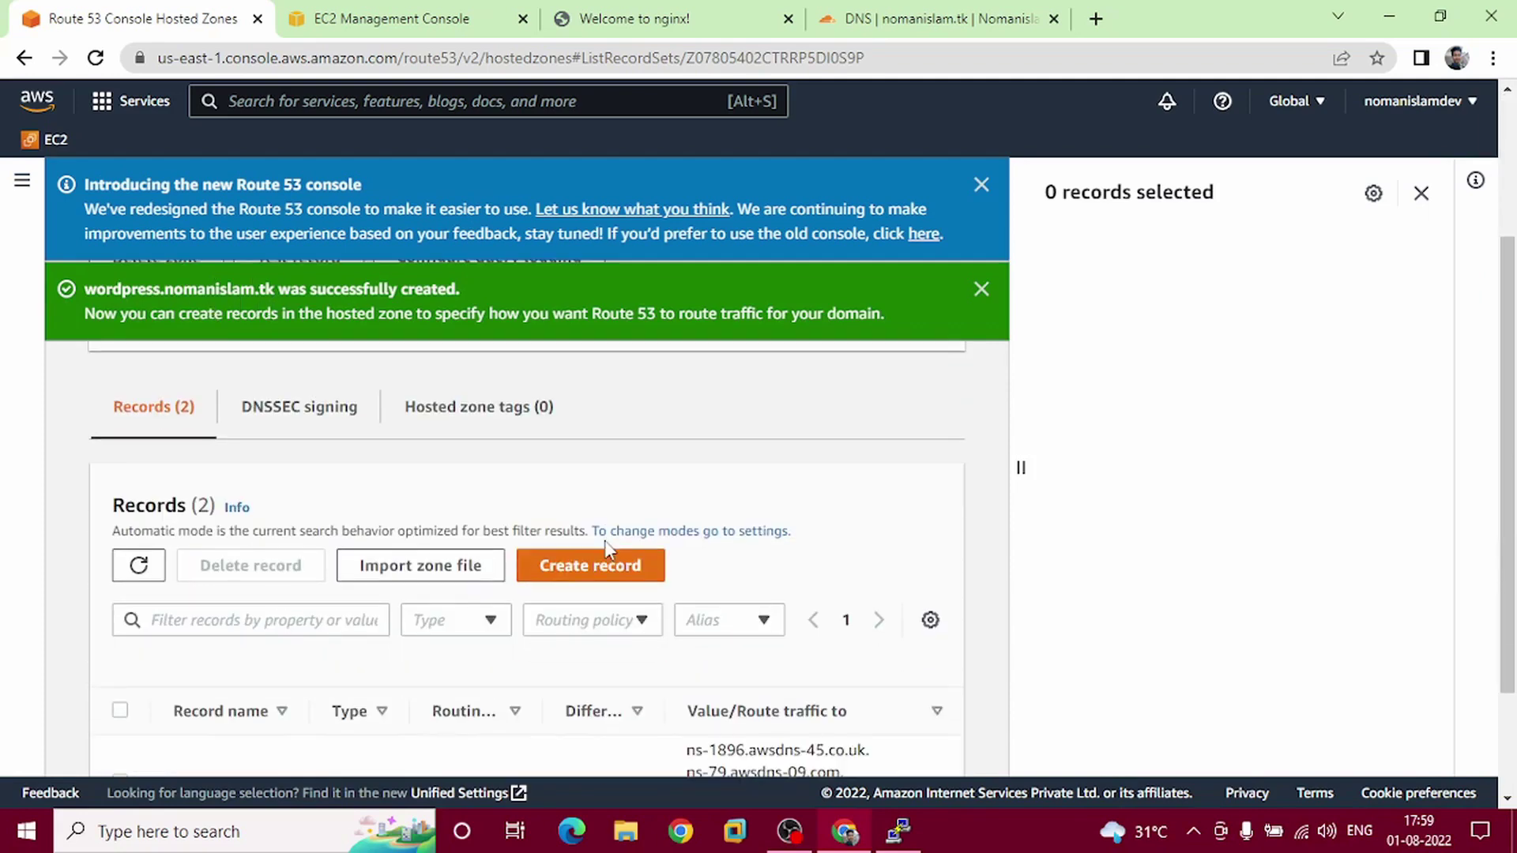
{"action": "scroll", "coordinate": [610, 550], "scroll_direction": "down", "scroll_amount": 1}
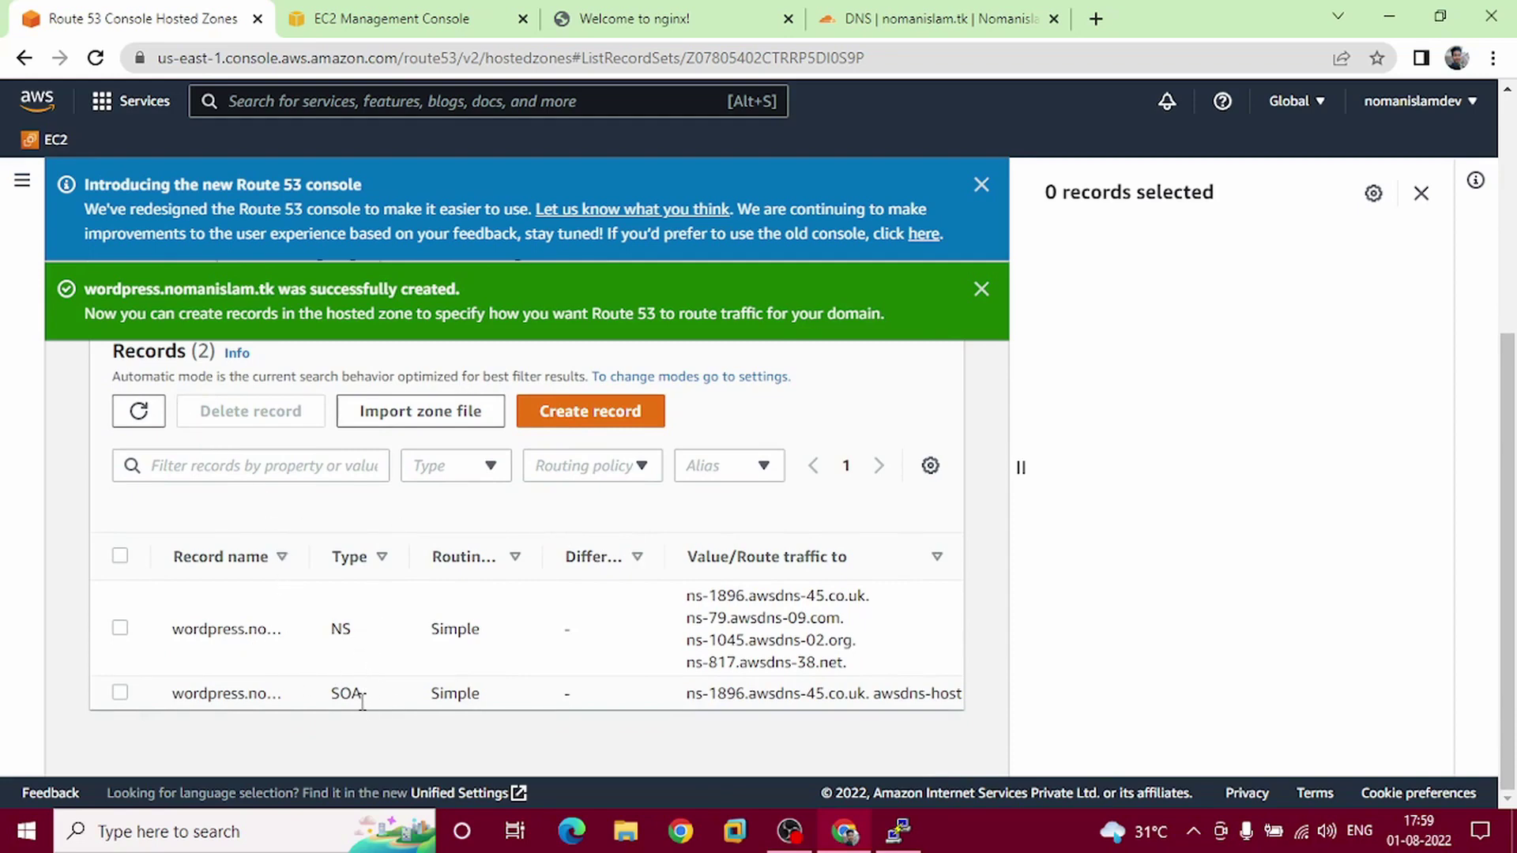
{"action": "left_click", "coordinate": [573, 430]}
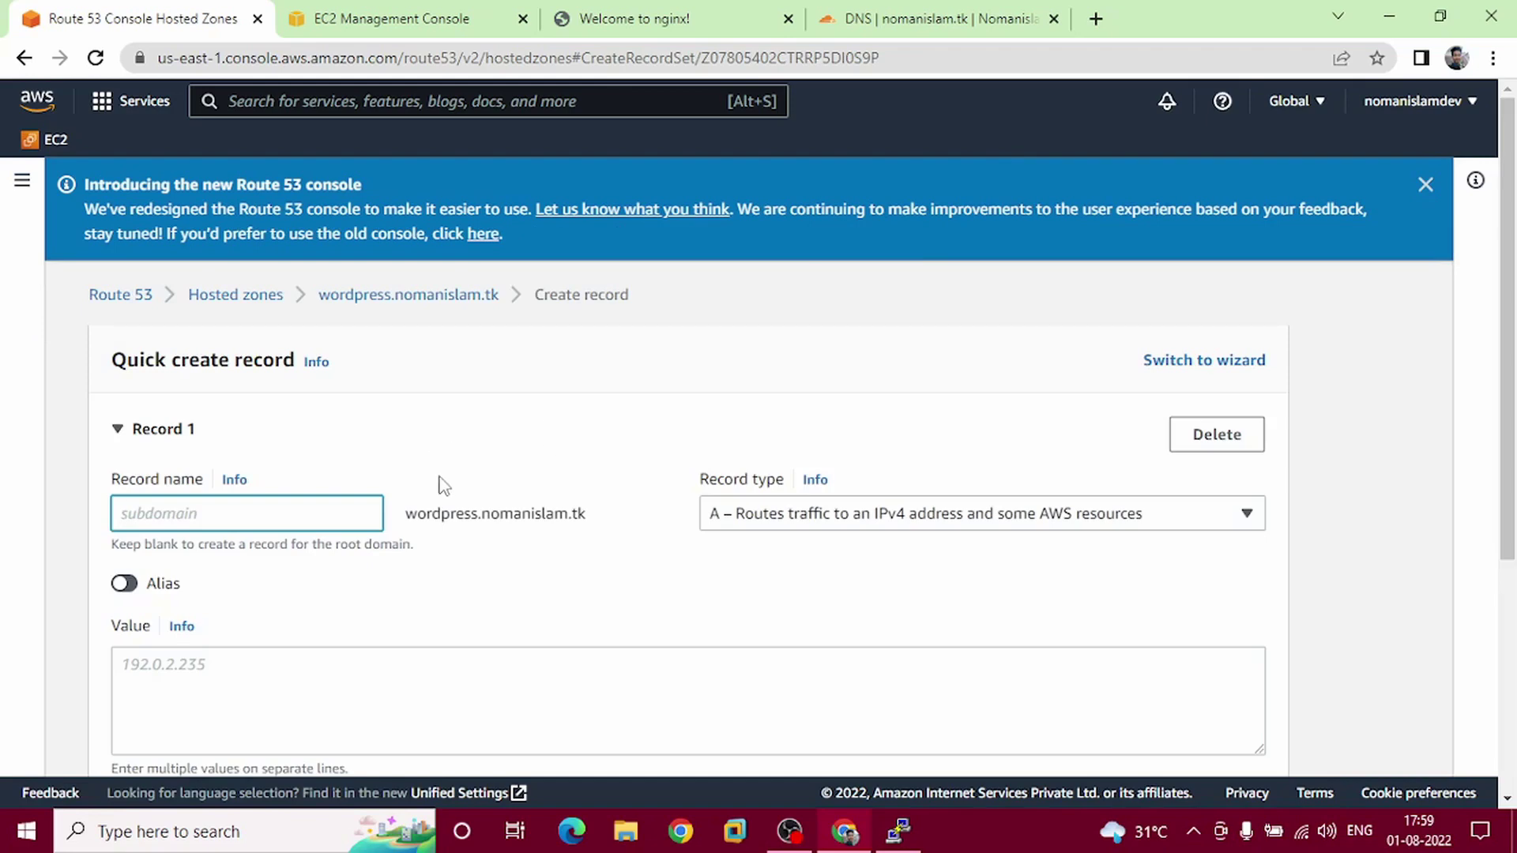
{"action": "scroll", "coordinate": [460, 517], "scroll_direction": "down", "scroll_amount": 1}
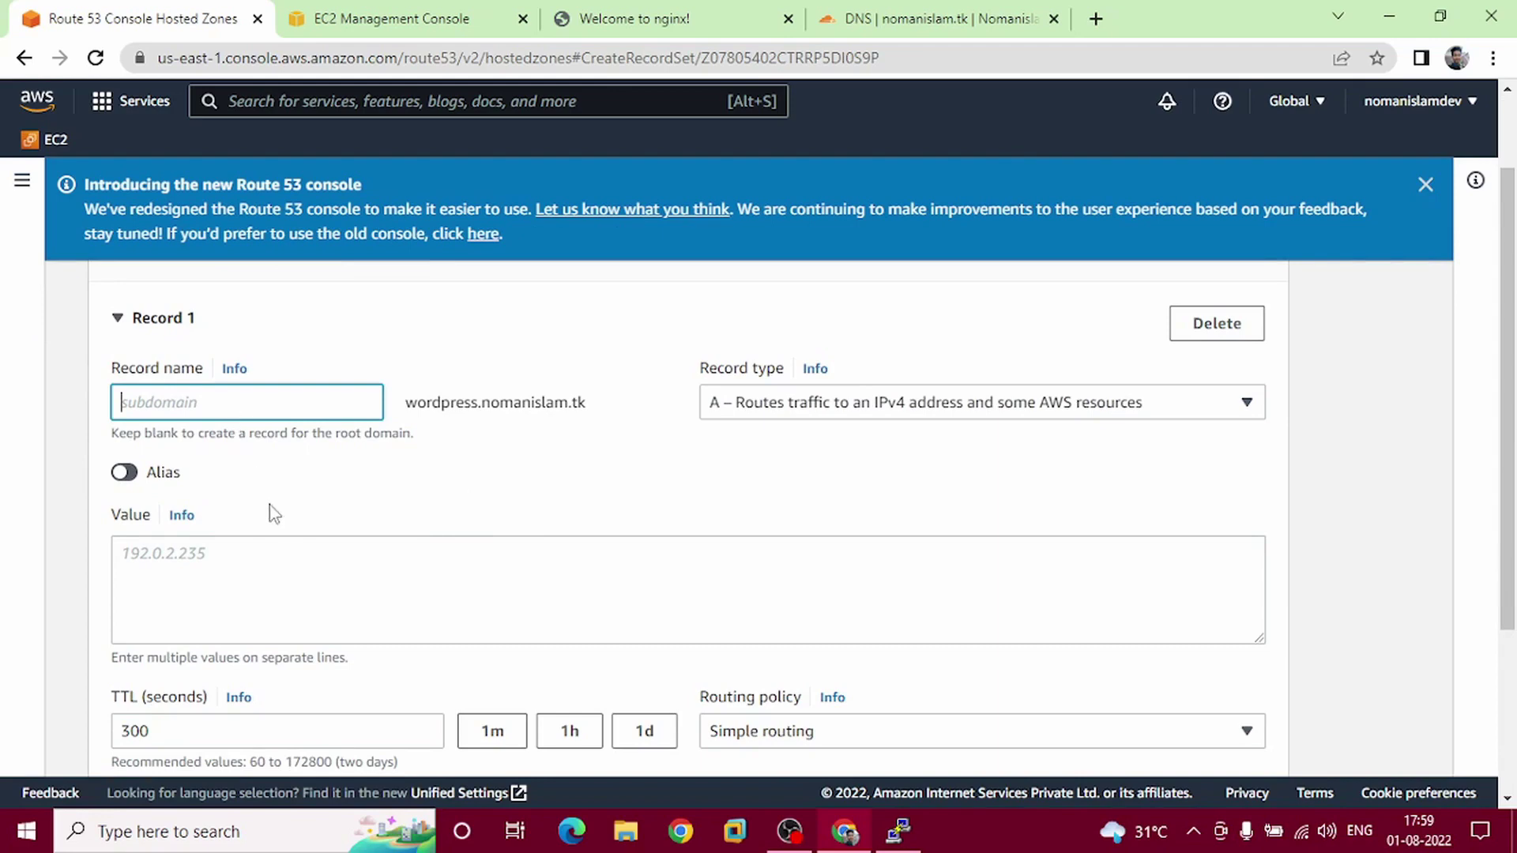
{"action": "left_click", "coordinate": [271, 564]}
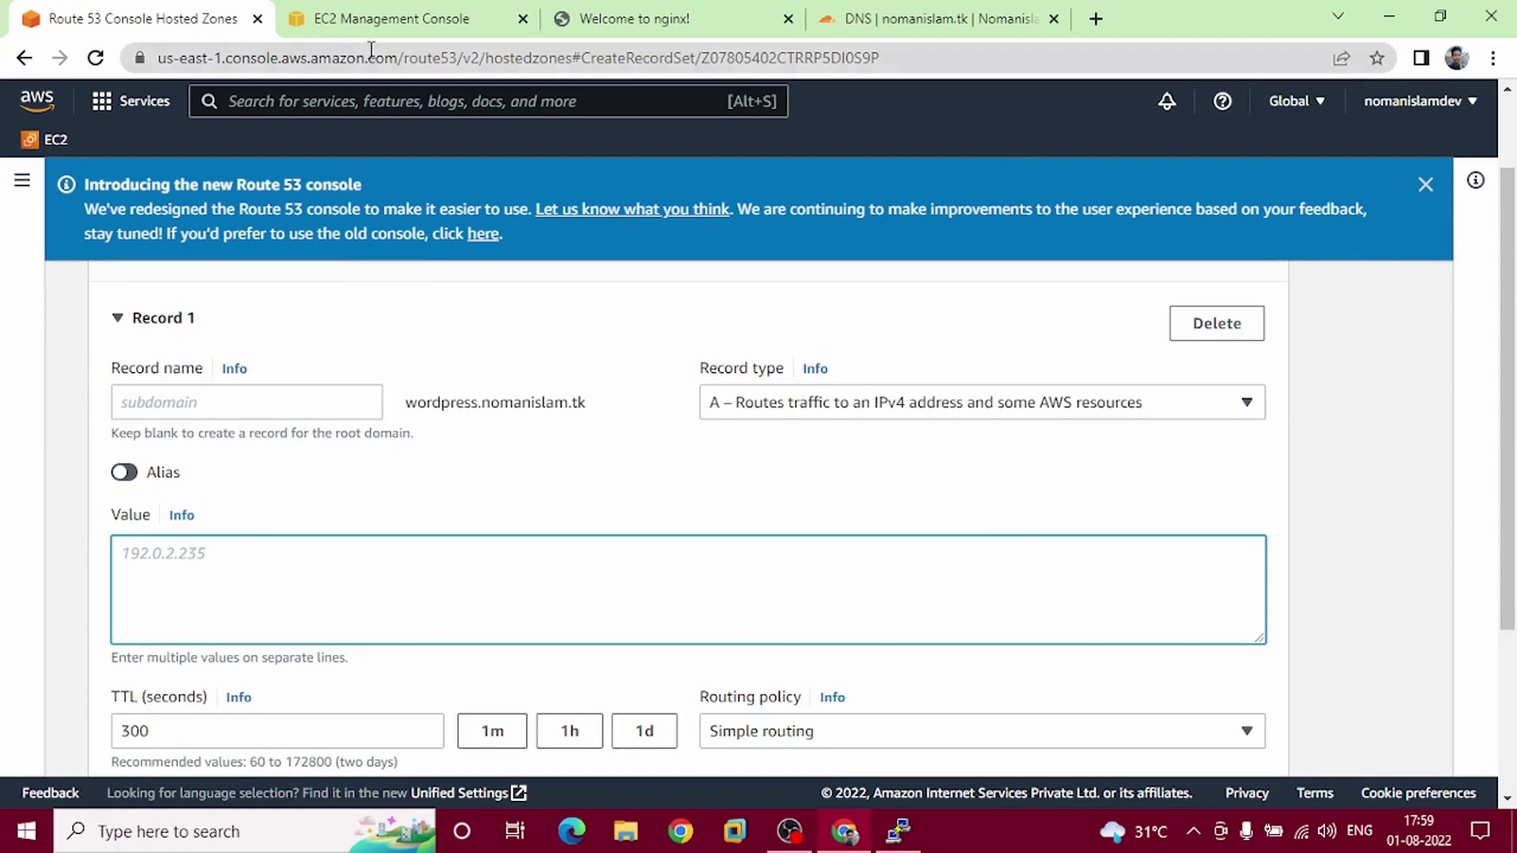
{"action": "left_click", "coordinate": [375, 22]}
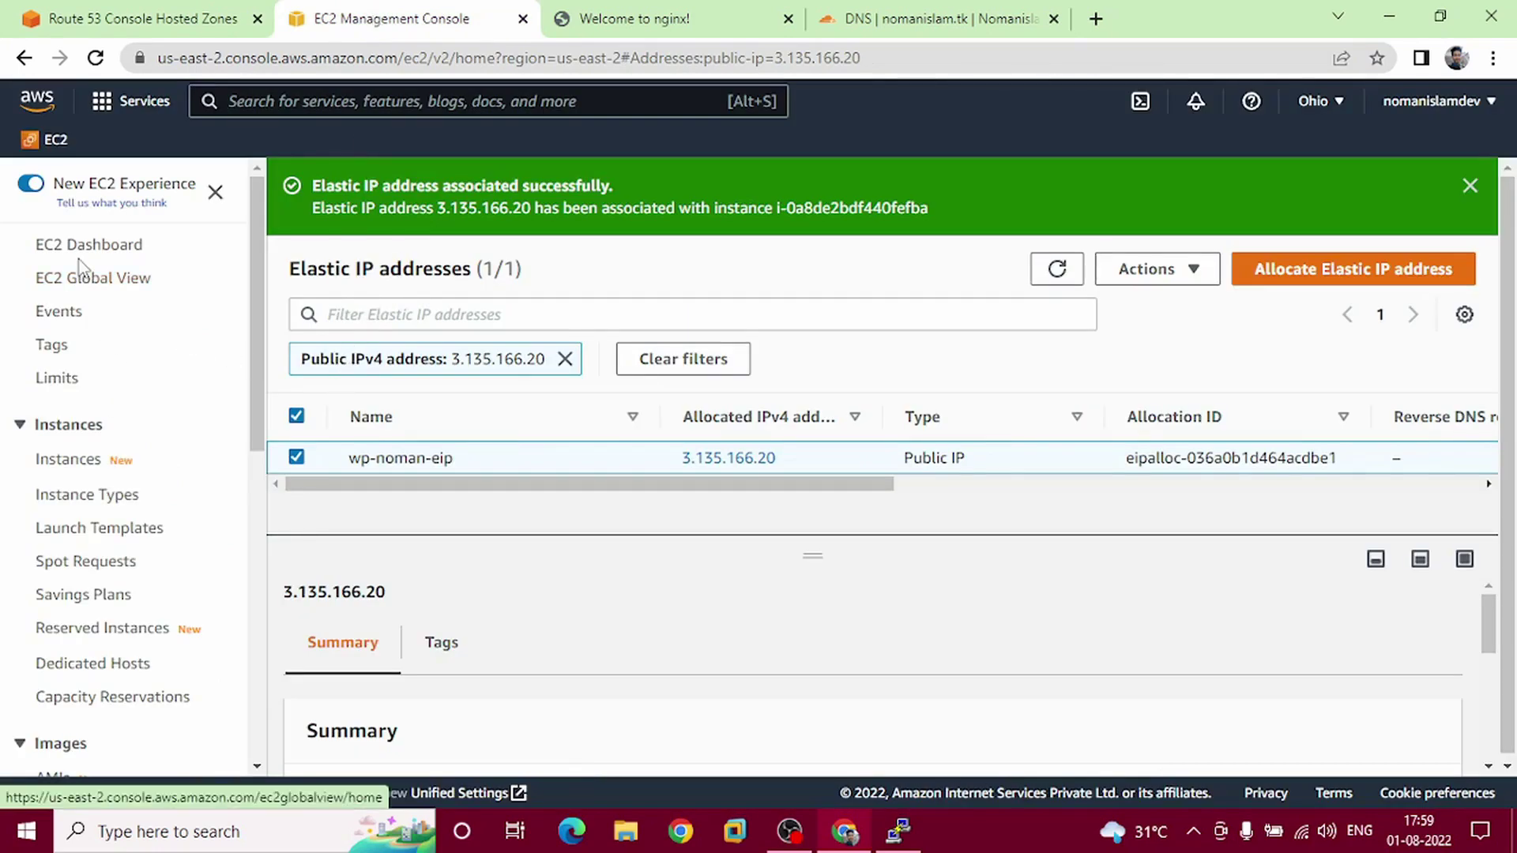
Copy wp-noman's Elastic IP 3.135.166.20 from its instance details, then return to Cloudflare.
{"action": "left_click", "coordinate": [86, 466]}
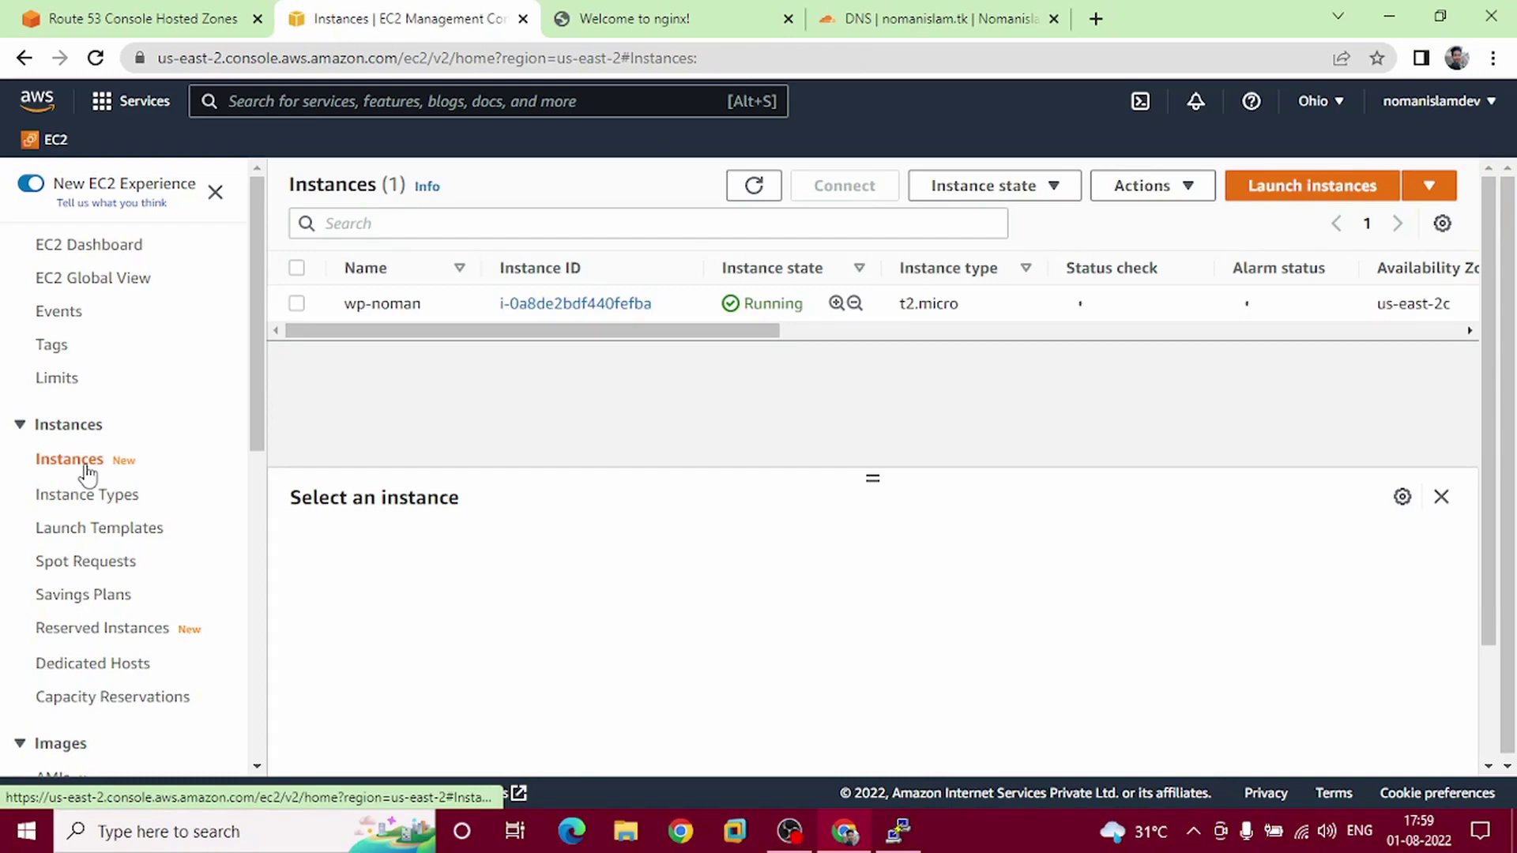
{"action": "left_click", "coordinate": [299, 305]}
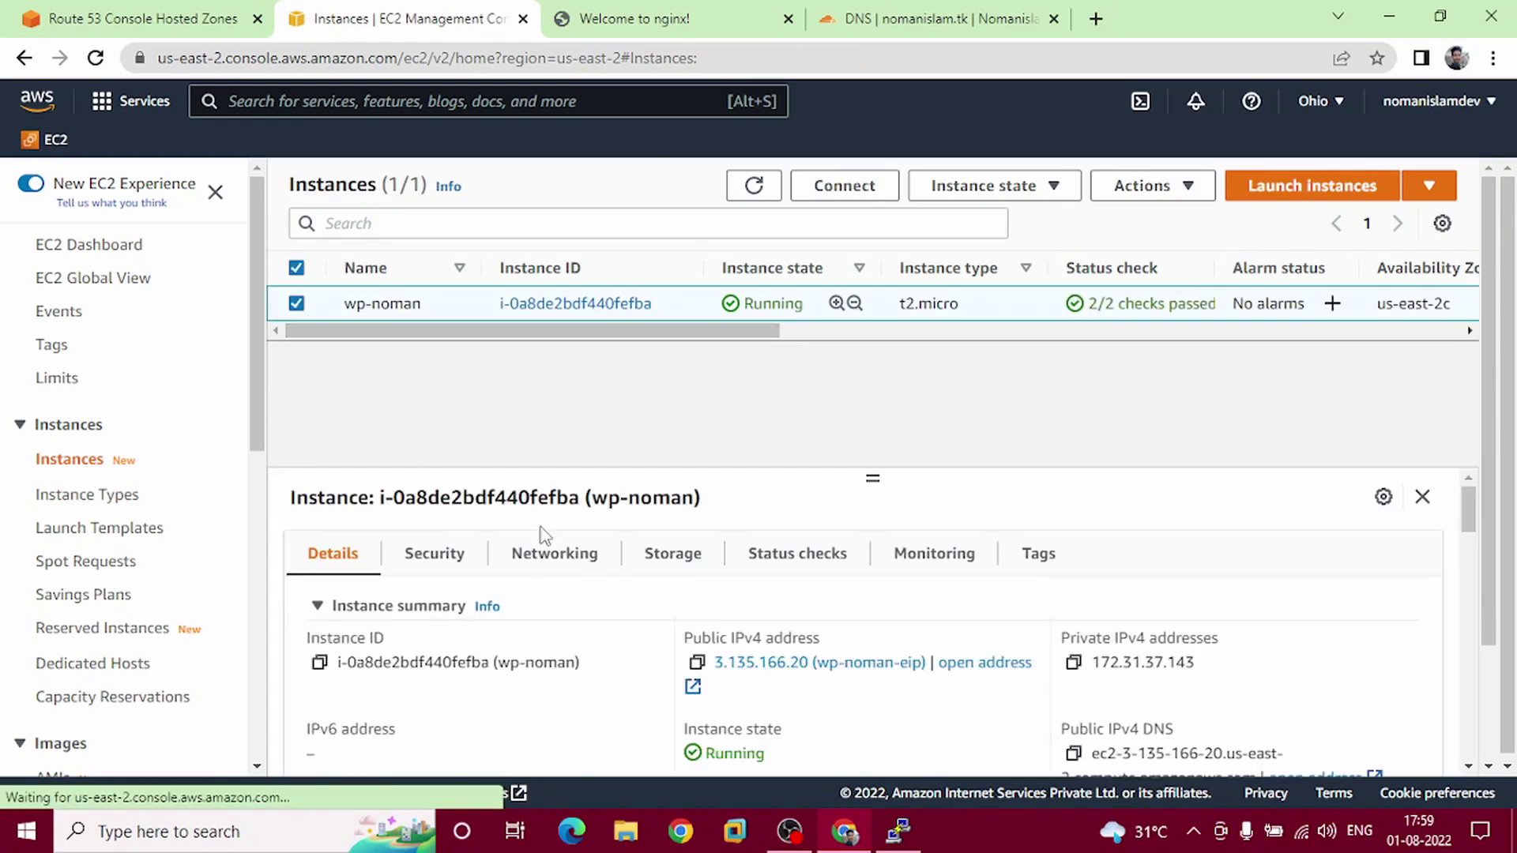
{"action": "scroll", "coordinate": [877, 714], "scroll_direction": "down", "scroll_amount": 3}
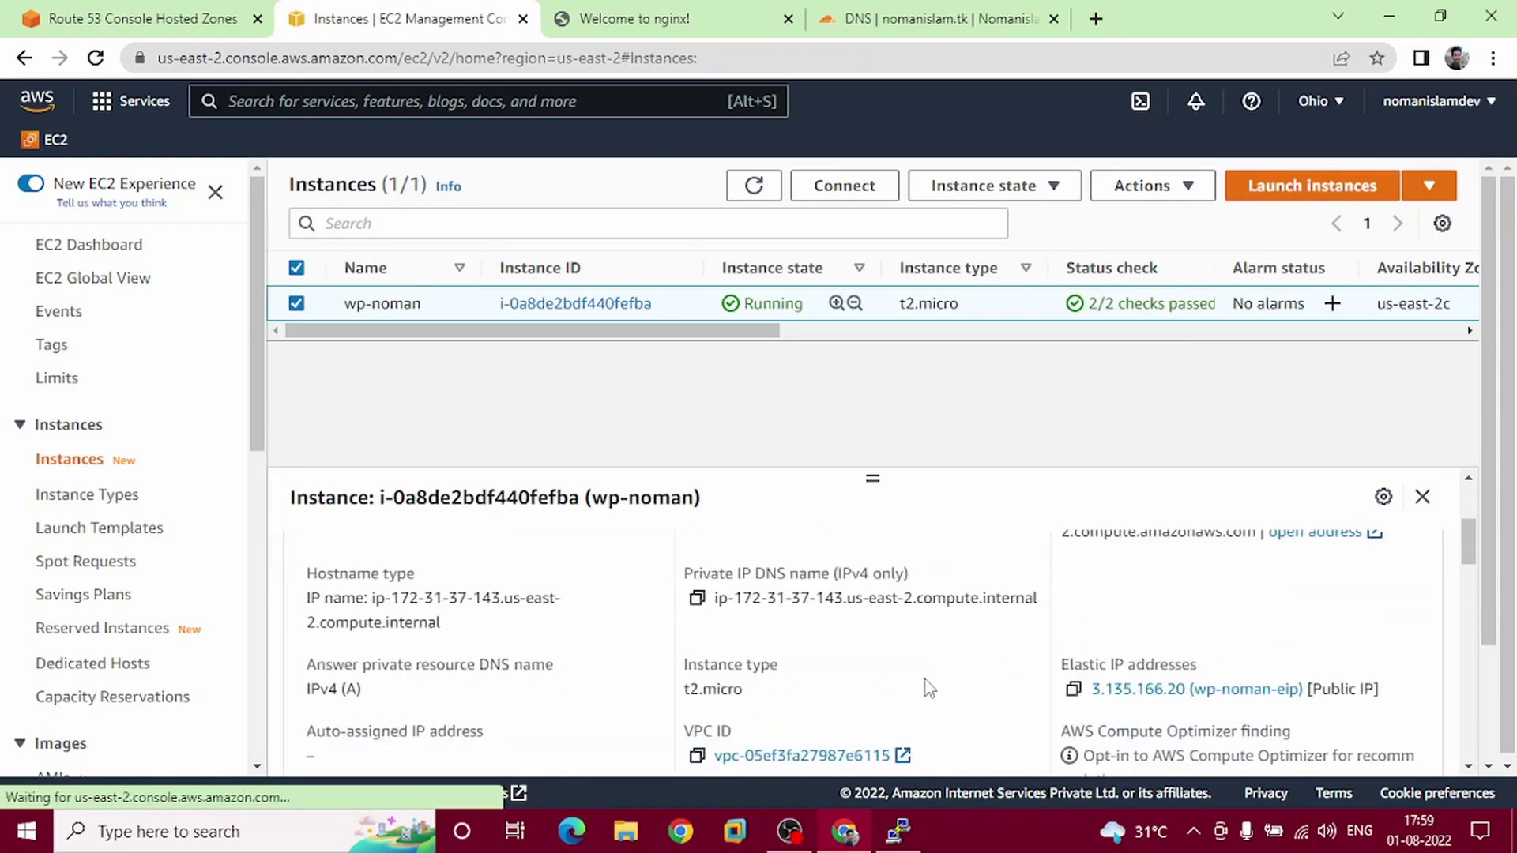
{"action": "left_click", "coordinate": [1073, 691]}
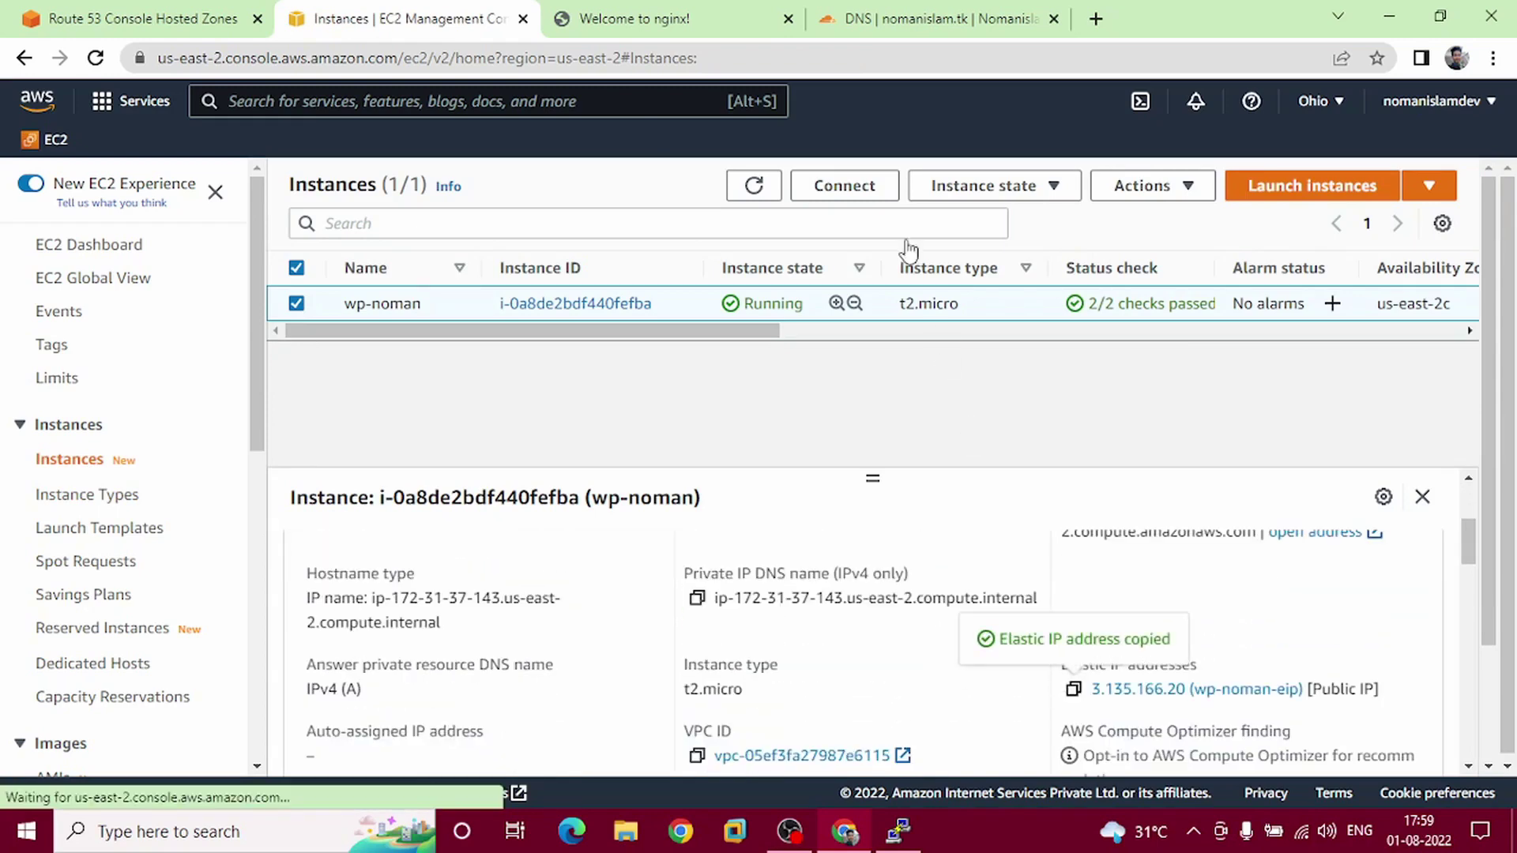
{"action": "left_click", "coordinate": [869, 24]}
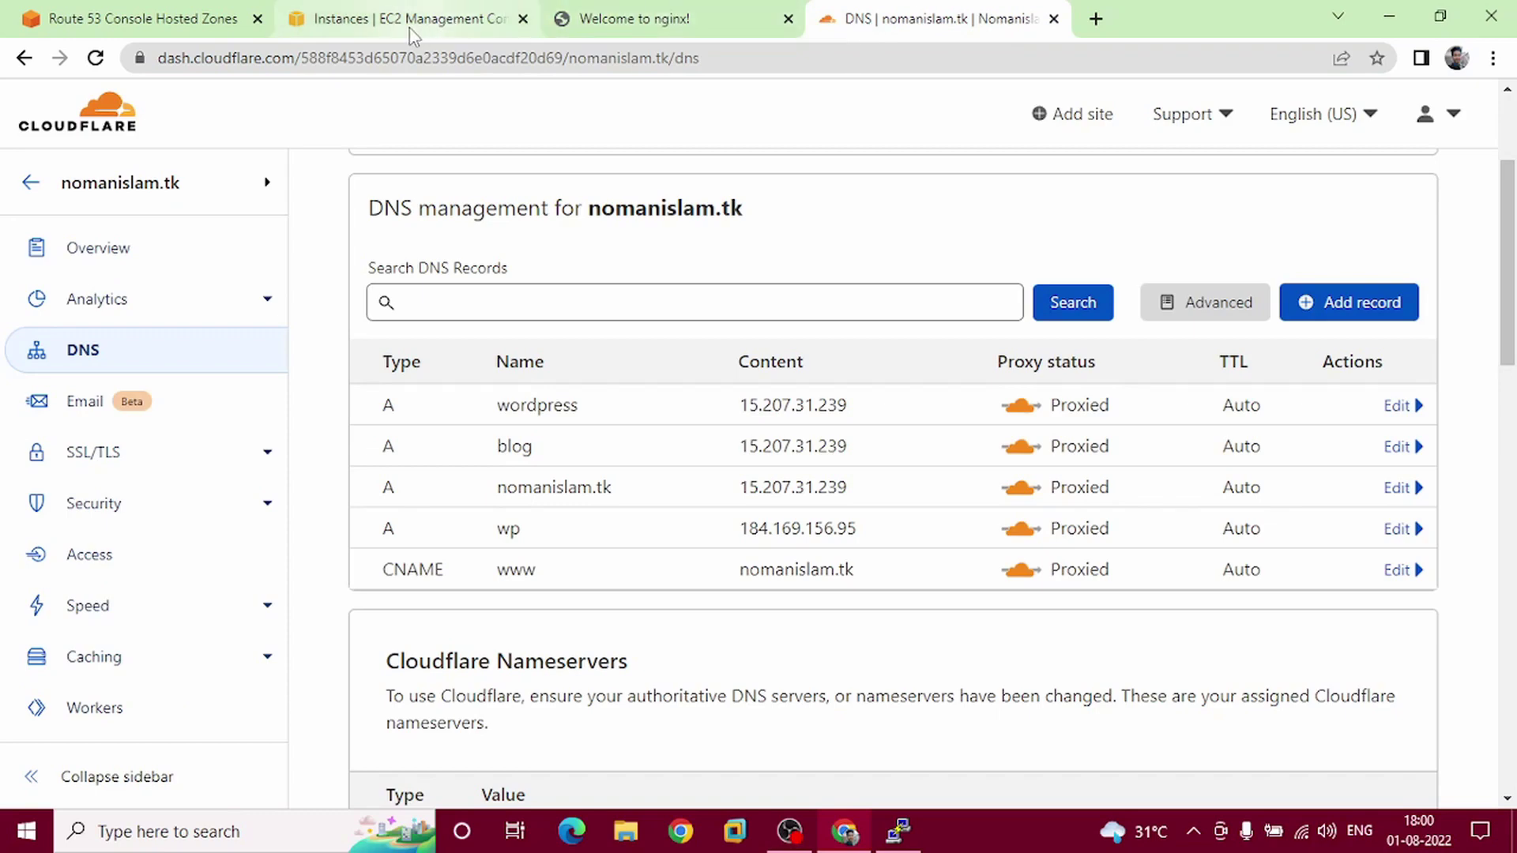
Create the wordpress.nomanislam.tk A record with value 3.135.166.20.
{"action": "left_click", "coordinate": [194, 23]}
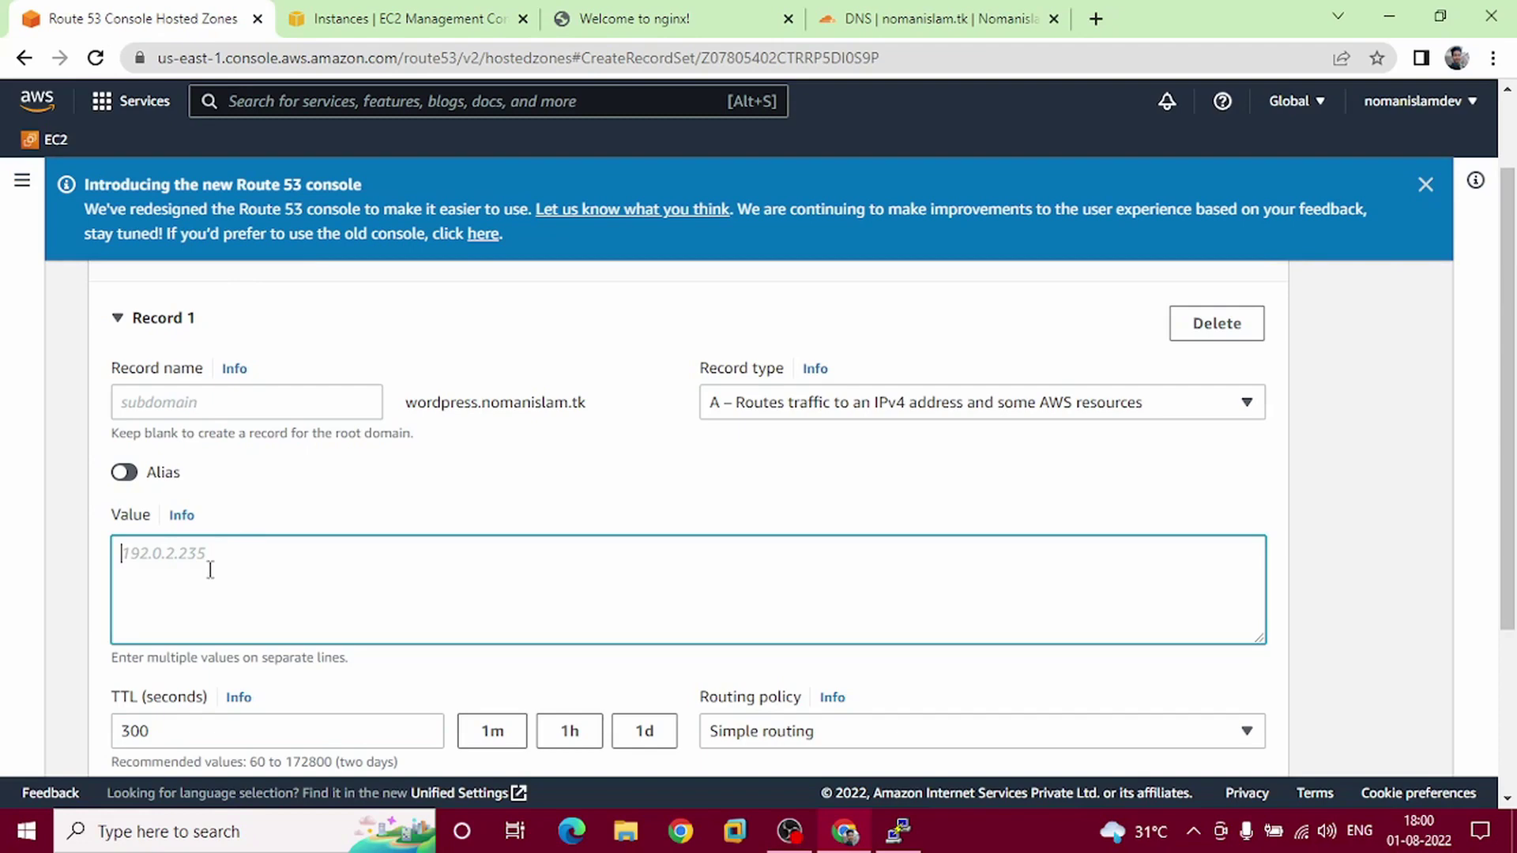
{"action": "key", "text": "ctrl+v"}
{"action": "scroll", "coordinate": [235, 568], "scroll_direction": "down", "scroll_amount": 1}
{"action": "scroll", "coordinate": [234, 569], "scroll_direction": "down", "scroll_amount": 2}
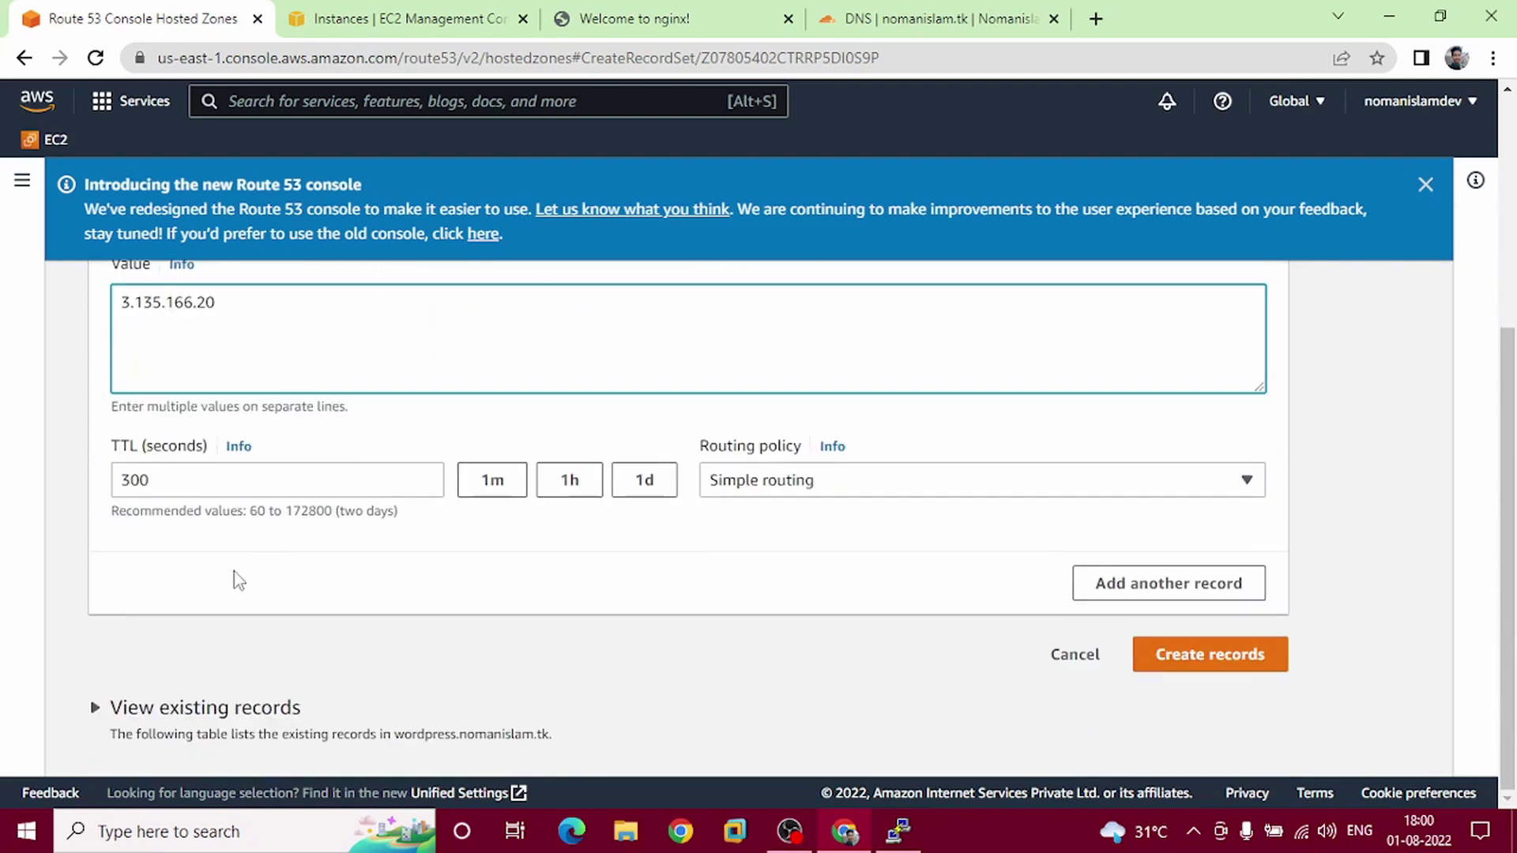
{"action": "left_click", "coordinate": [1243, 677]}
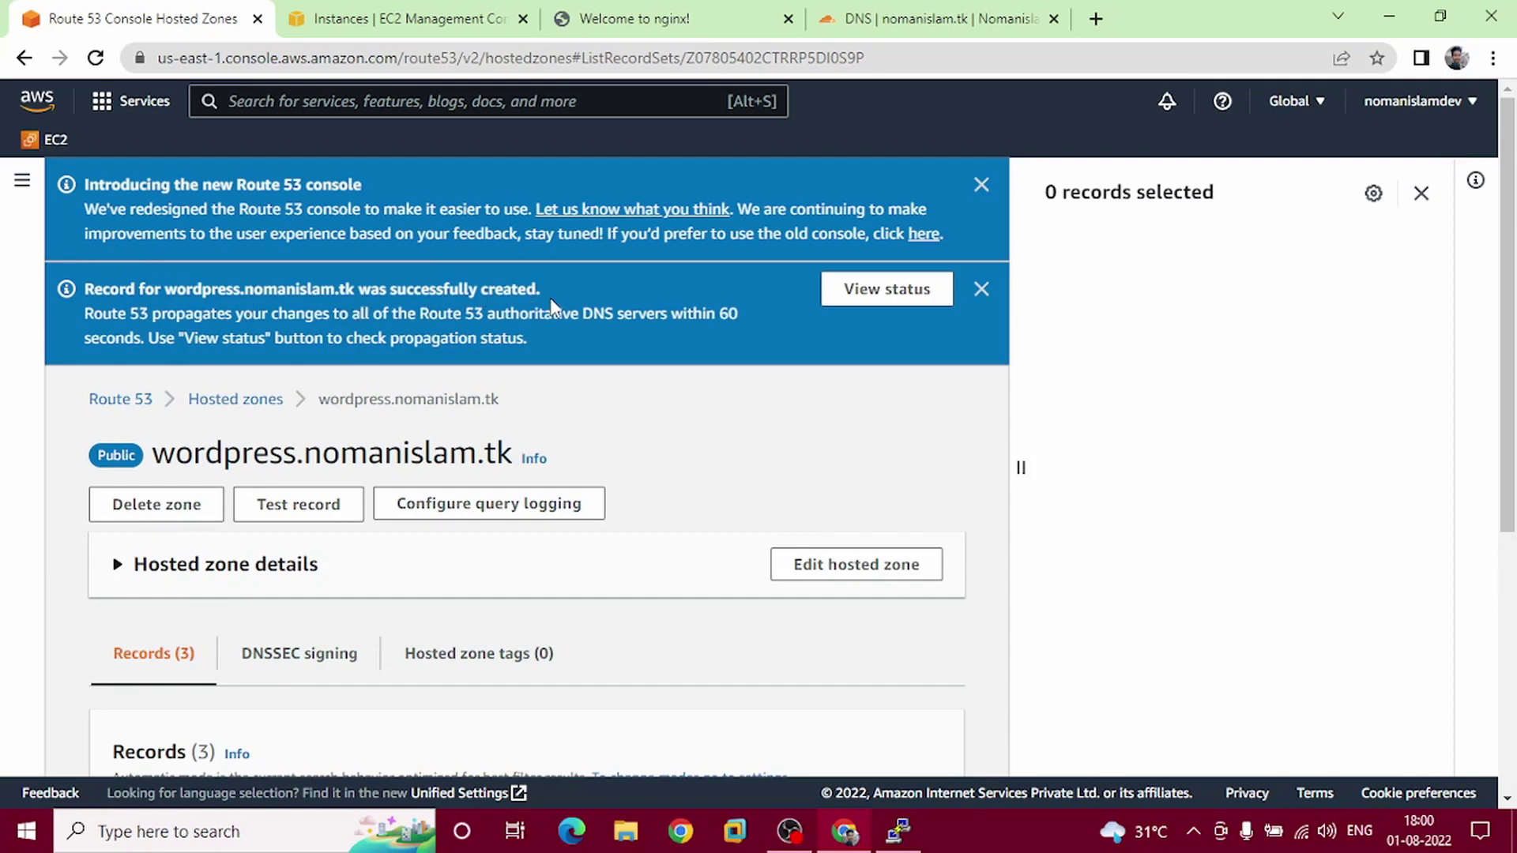
Select the new record's IP text and begin another record in the zone.
{"action": "scroll", "coordinate": [697, 581], "scroll_direction": "down", "scroll_amount": 3}
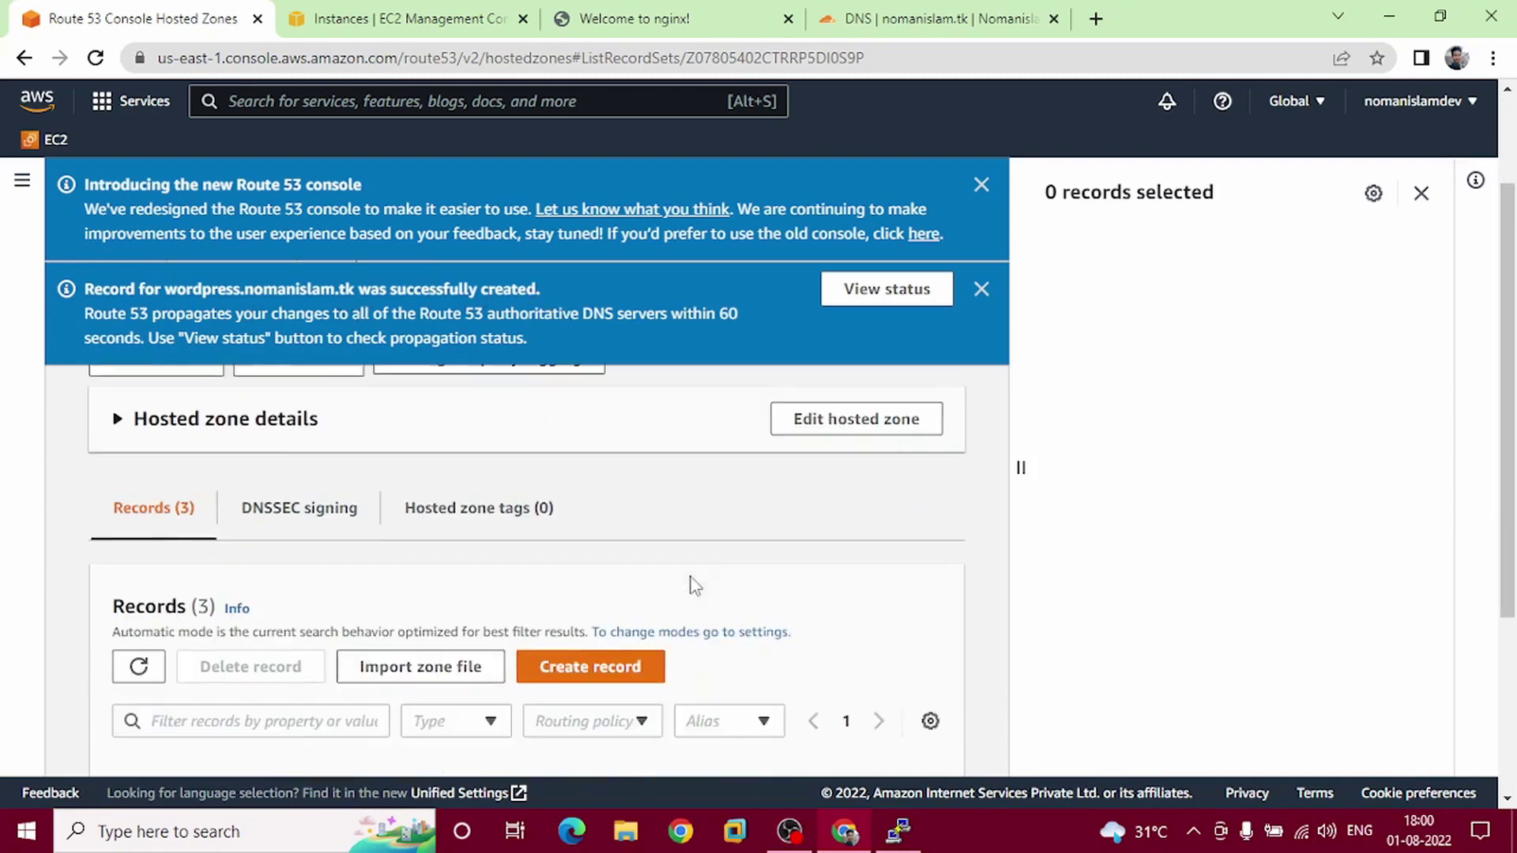
{"action": "scroll", "coordinate": [694, 586], "scroll_direction": "down", "scroll_amount": 3}
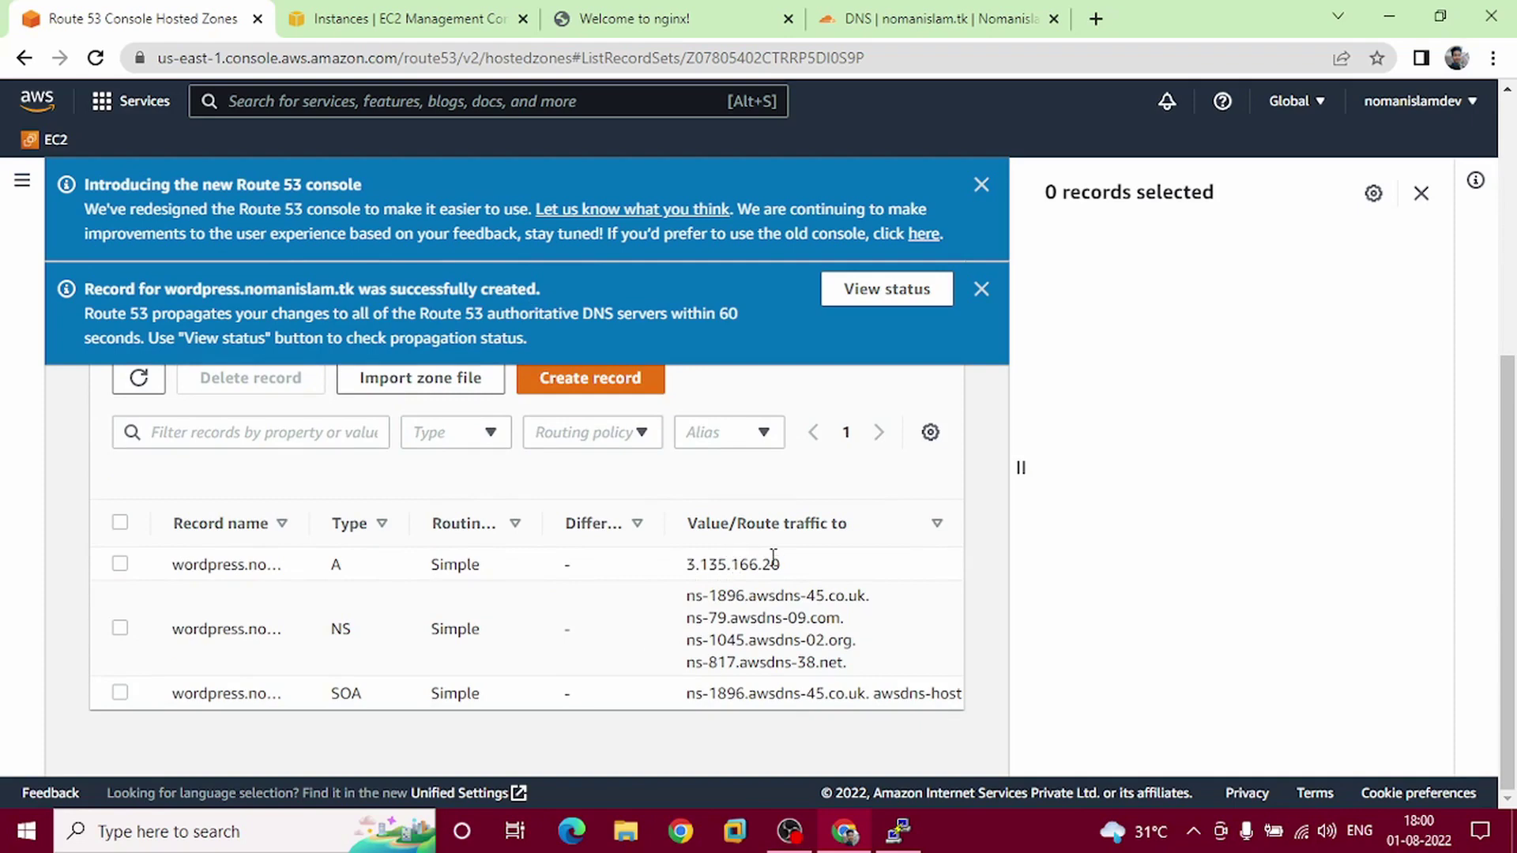
{"action": "left_click_drag", "start_coordinate": [788, 567], "coordinate": [684, 569]}
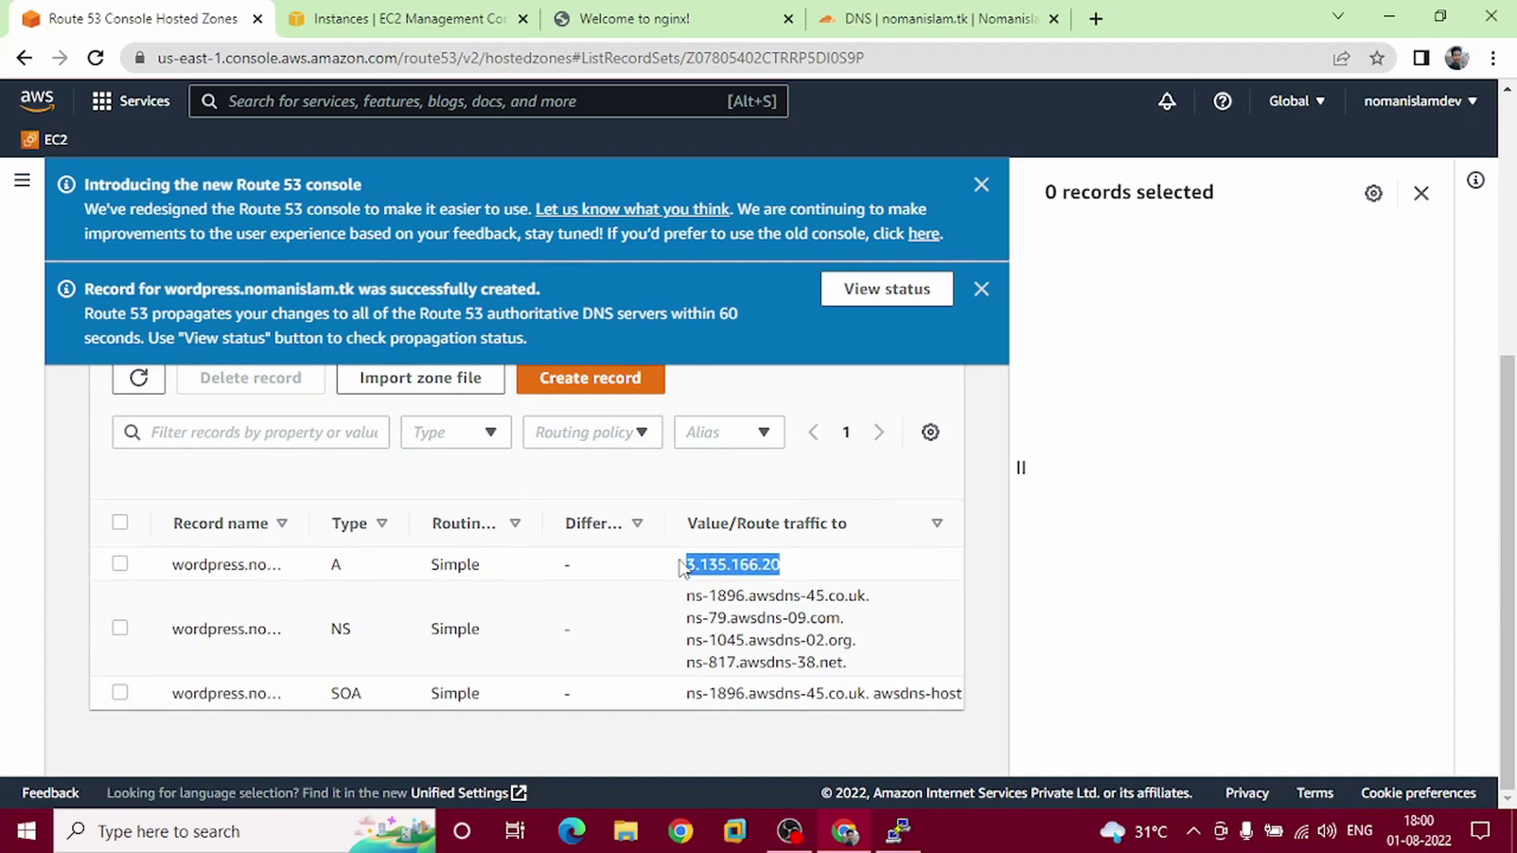
{"action": "scroll", "coordinate": [622, 582], "scroll_direction": "up", "scroll_amount": 1}
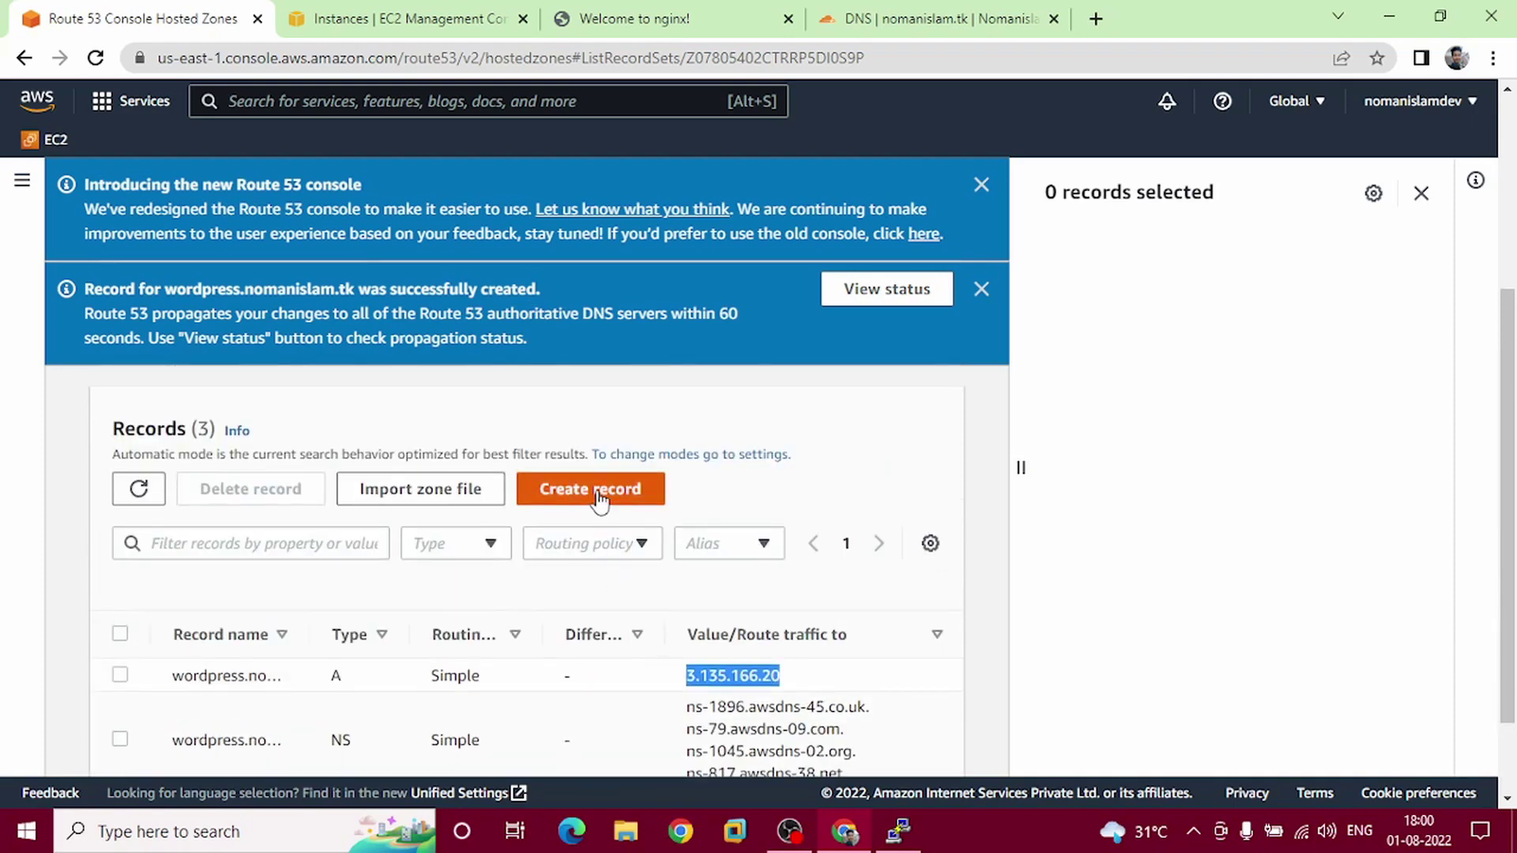
{"action": "left_click", "coordinate": [598, 498]}
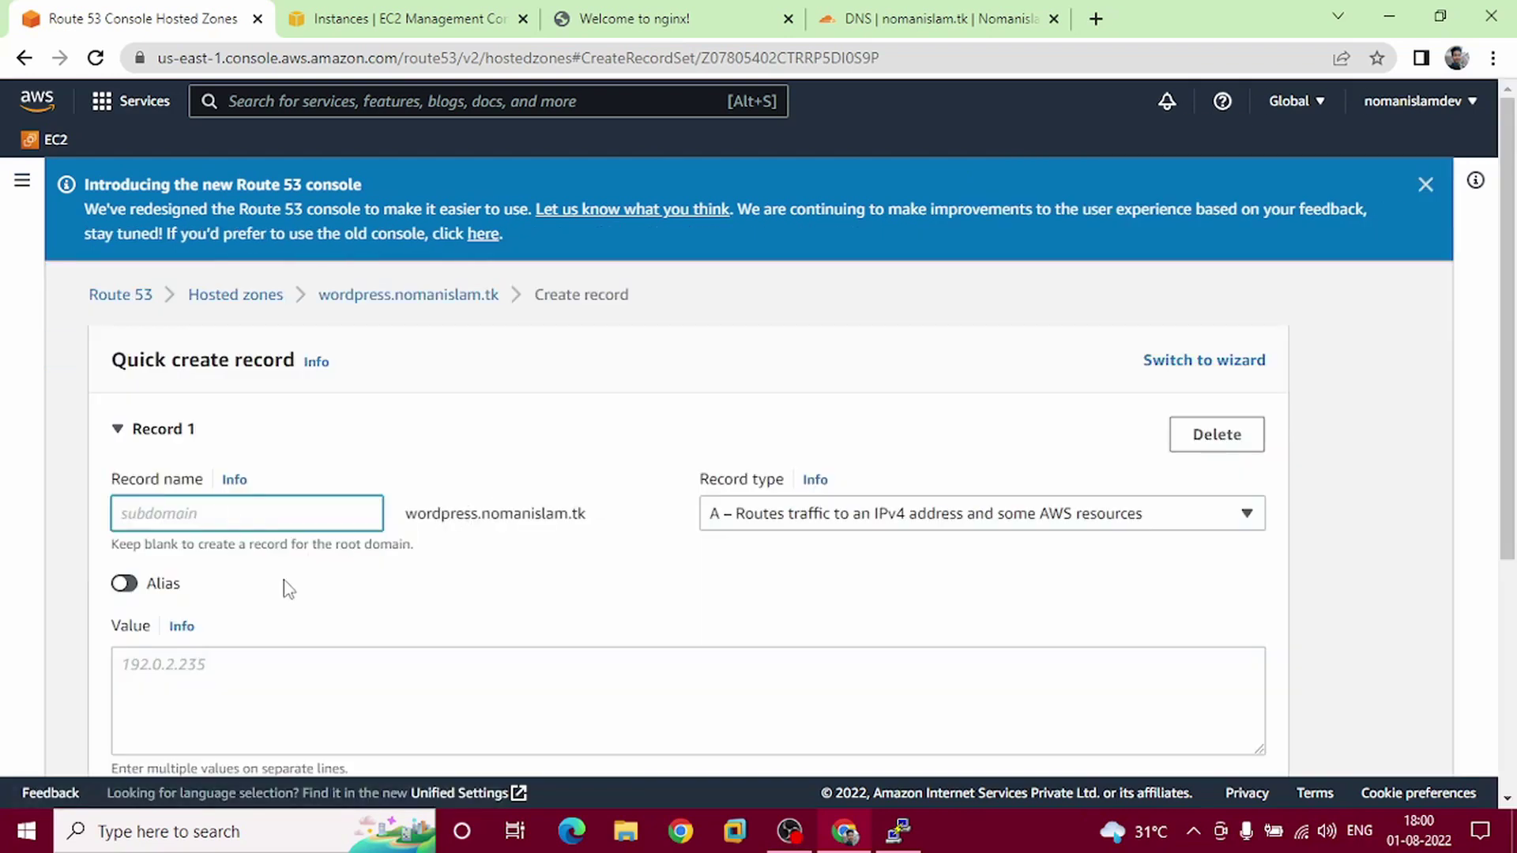
Create a CNAME record named www with value wordpress.nomanislam.tk.
{"action": "type", "text": "ww"}
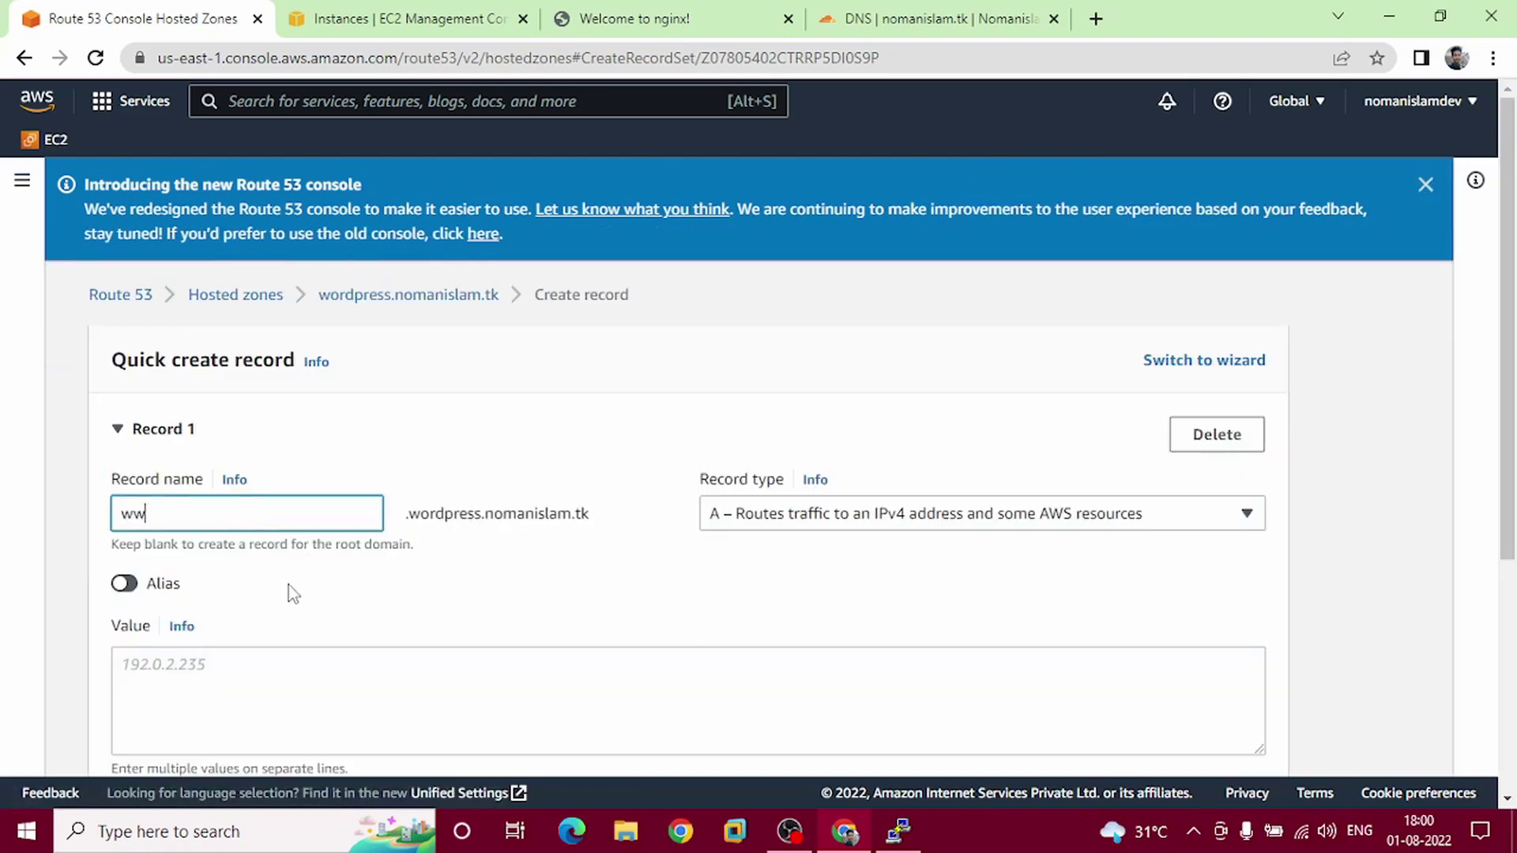
{"action": "type", "text": "w"}
{"action": "left_click", "coordinate": [846, 523]}
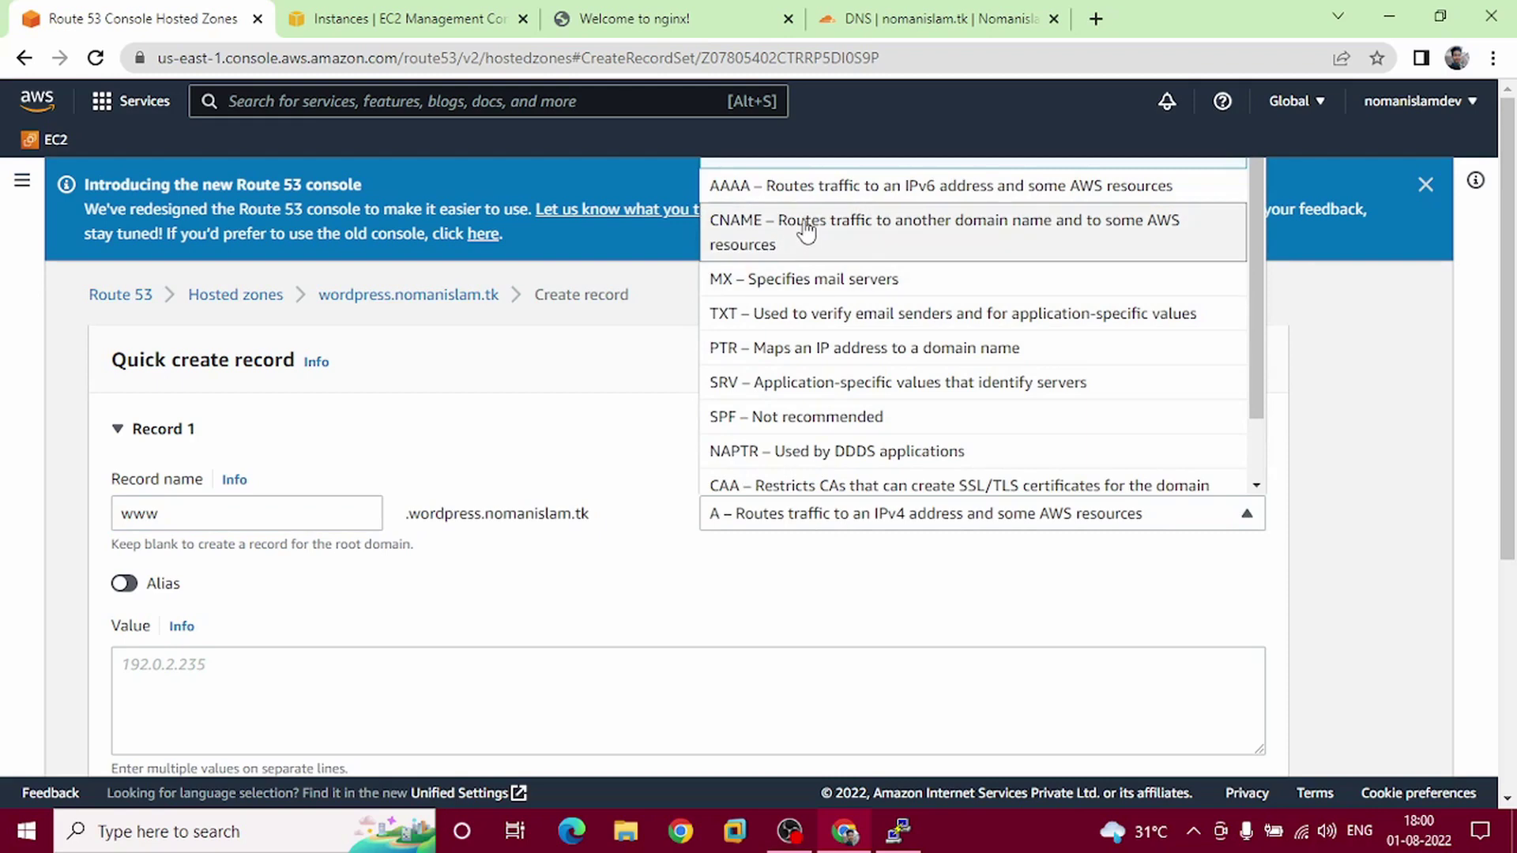
{"action": "left_click", "coordinate": [805, 229]}
{"action": "scroll", "coordinate": [598, 575], "scroll_direction": "down", "scroll_amount": 1}
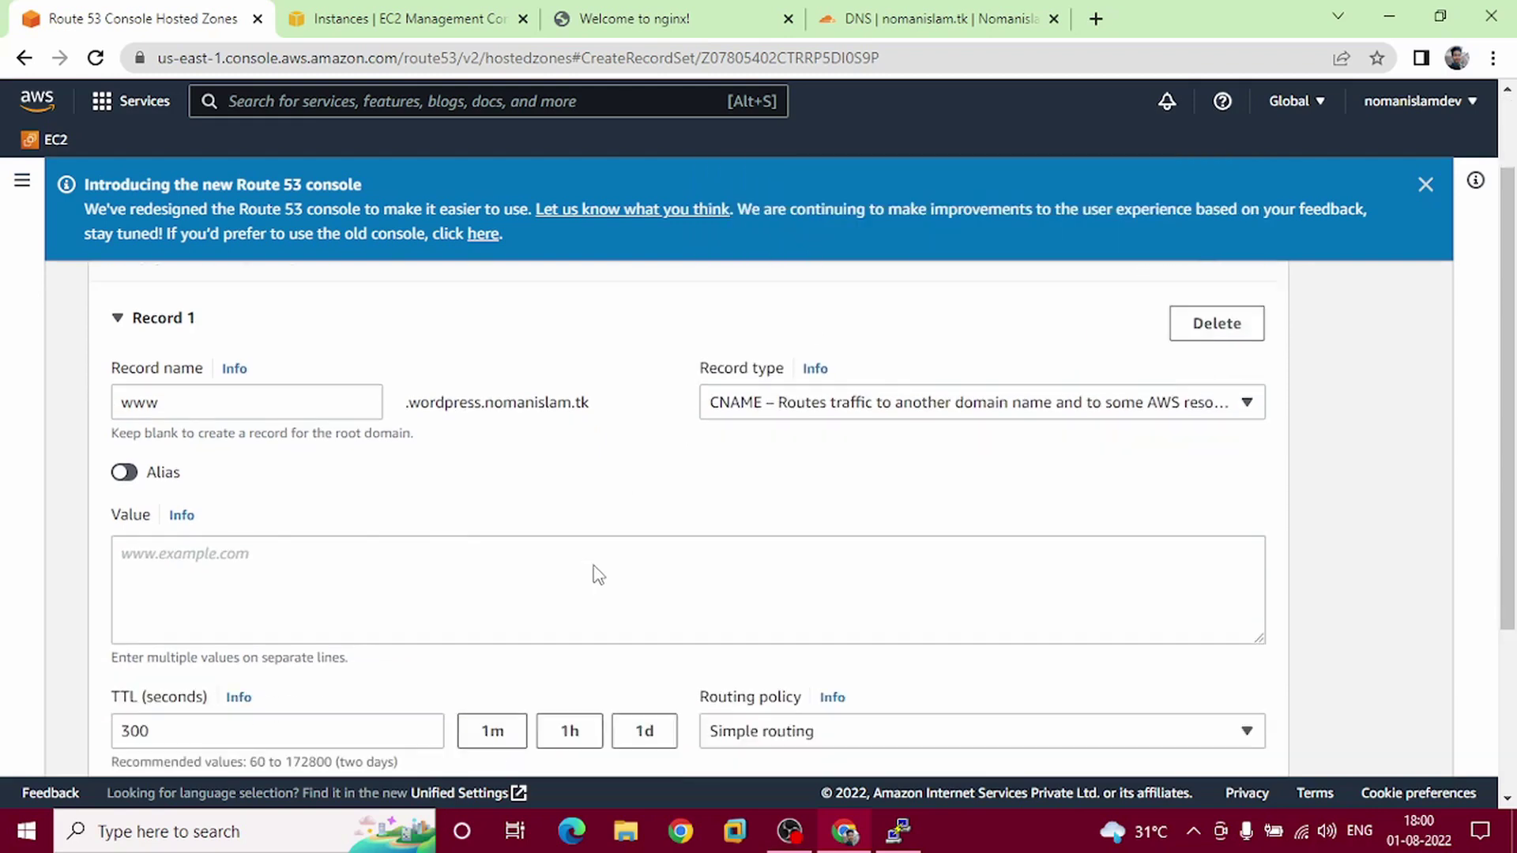
{"action": "left_click", "coordinate": [259, 556]}
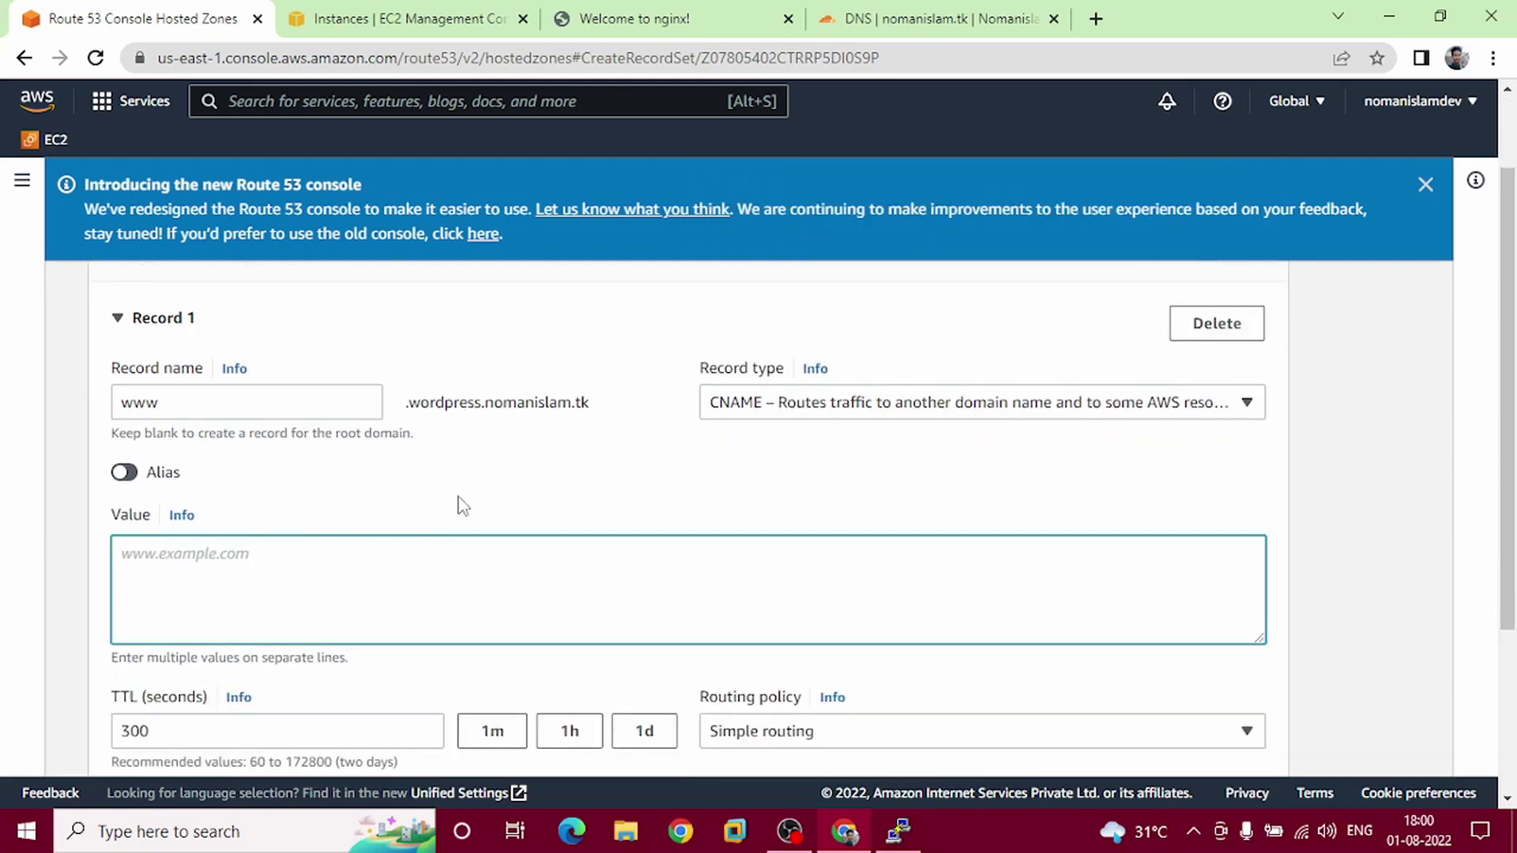
{"action": "left_click_drag", "start_coordinate": [608, 403], "coordinate": [420, 379]}
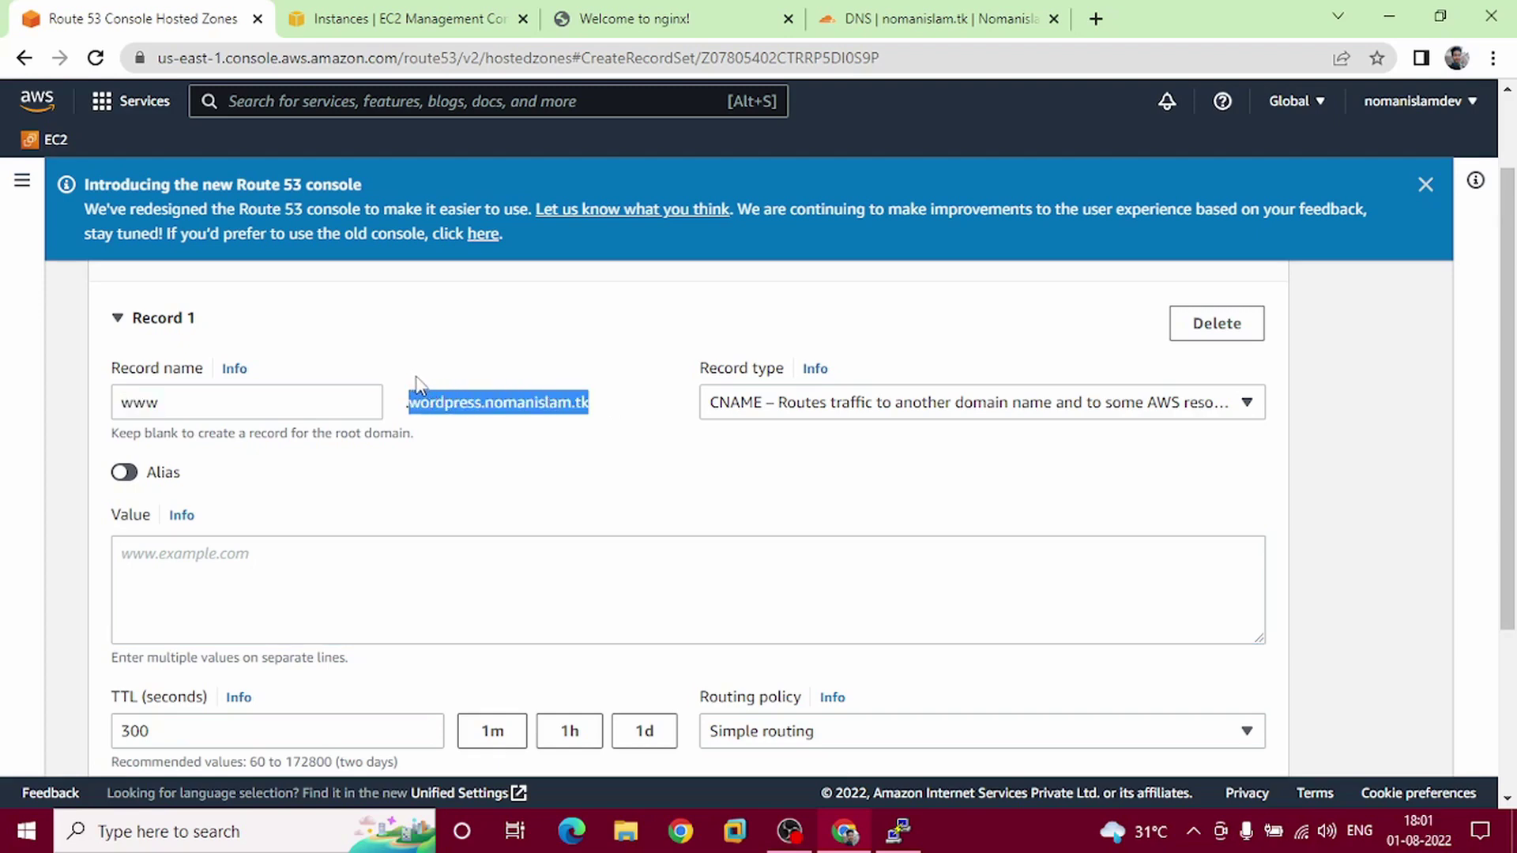
{"action": "left_click", "coordinate": [353, 576]}
{"action": "key", "text": "ctrl+v"}
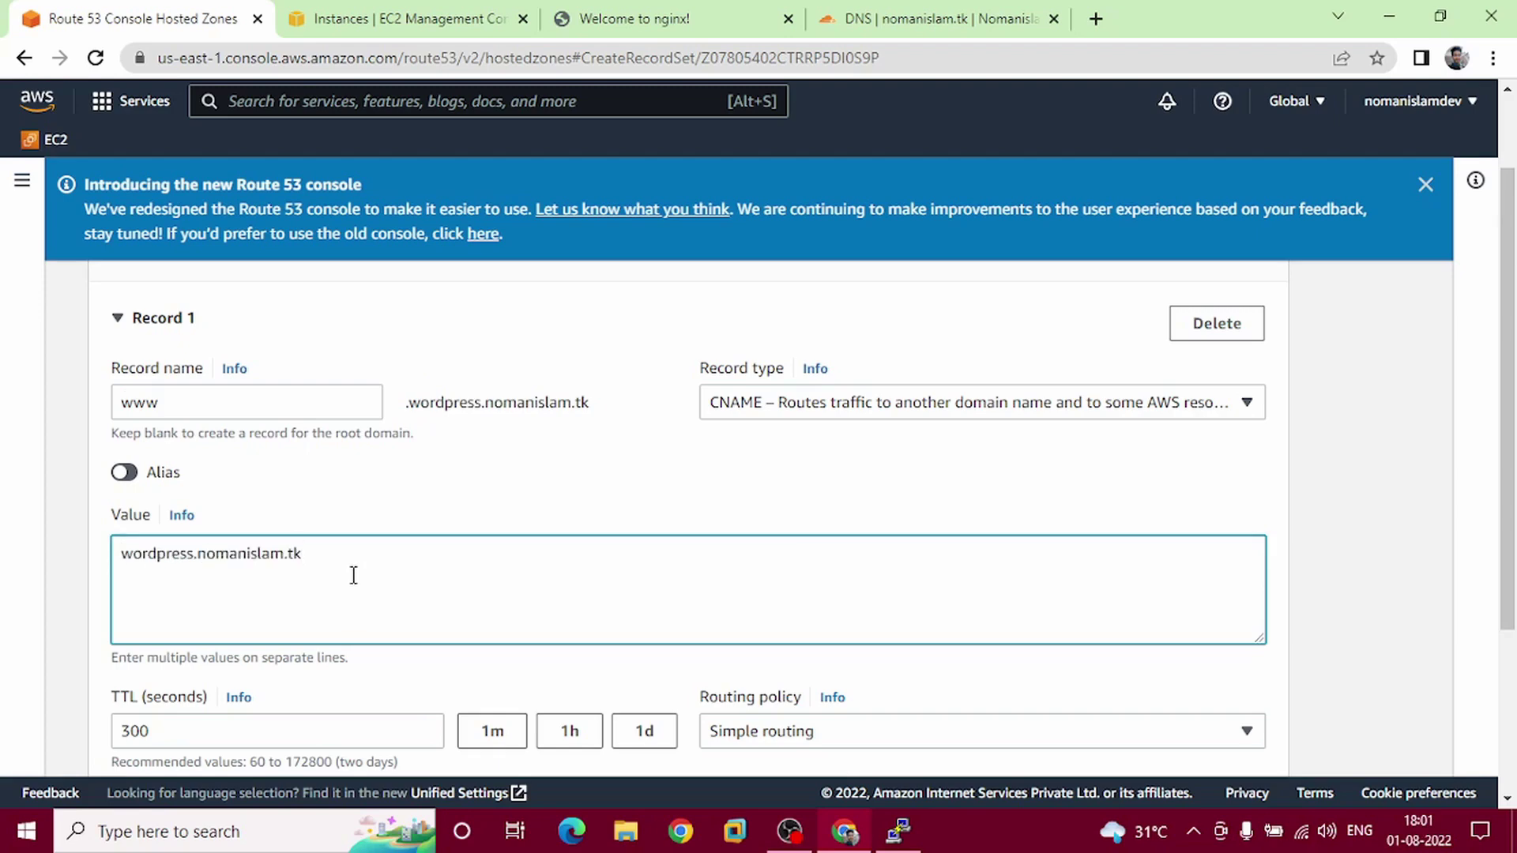
{"action": "scroll", "coordinate": [353, 575], "scroll_direction": "down", "scroll_amount": 3}
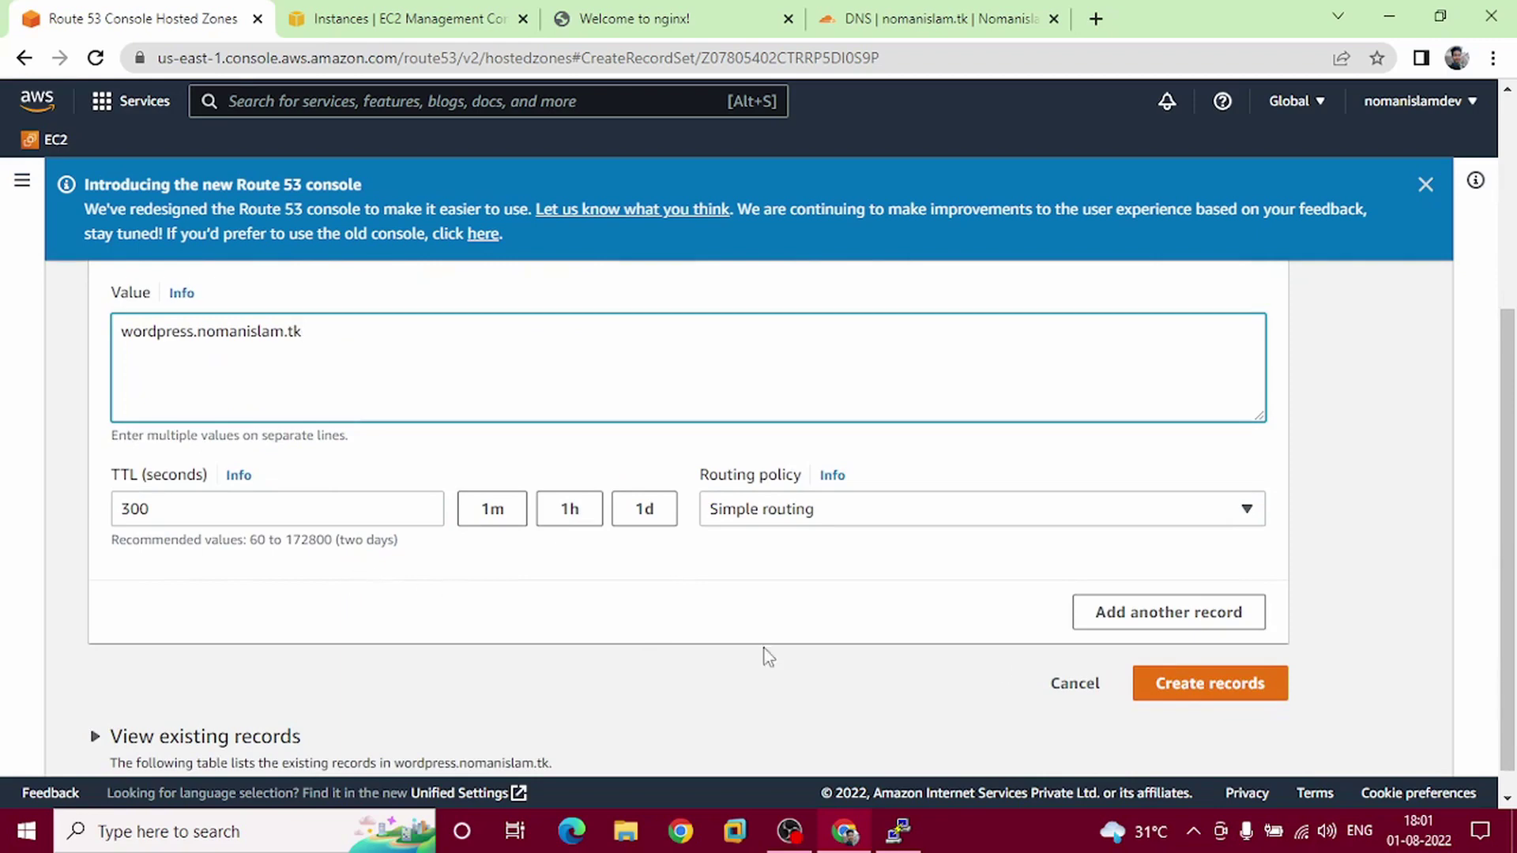
{"action": "left_click", "coordinate": [1262, 704]}
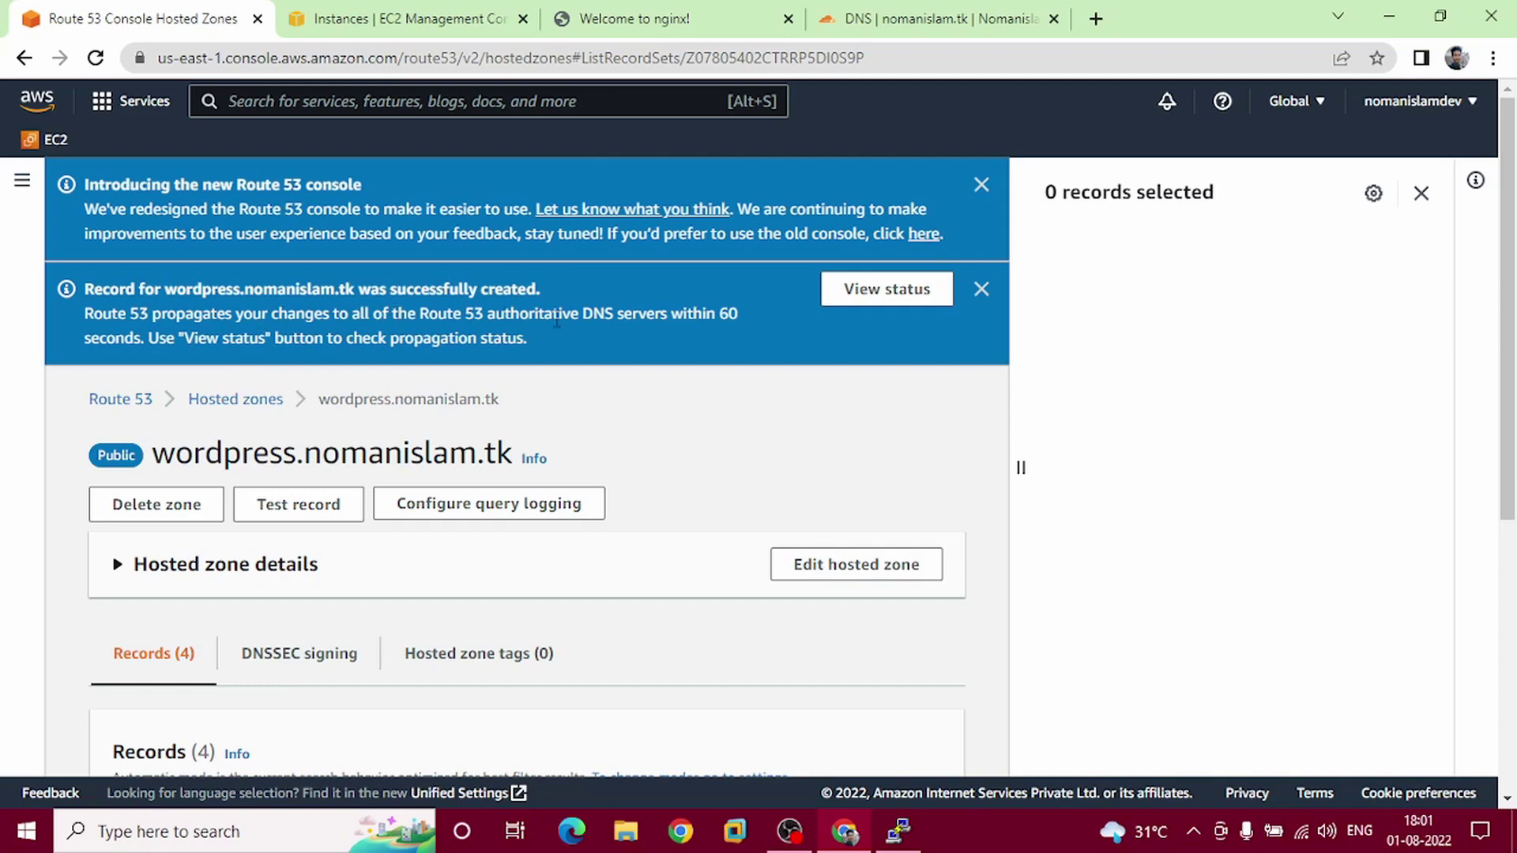
Confirm the Route 53 zone lists four records, including the www CNAME, then go to Cloudflare DNS.
{"action": "scroll", "coordinate": [775, 637], "scroll_direction": "down", "scroll_amount": 3}
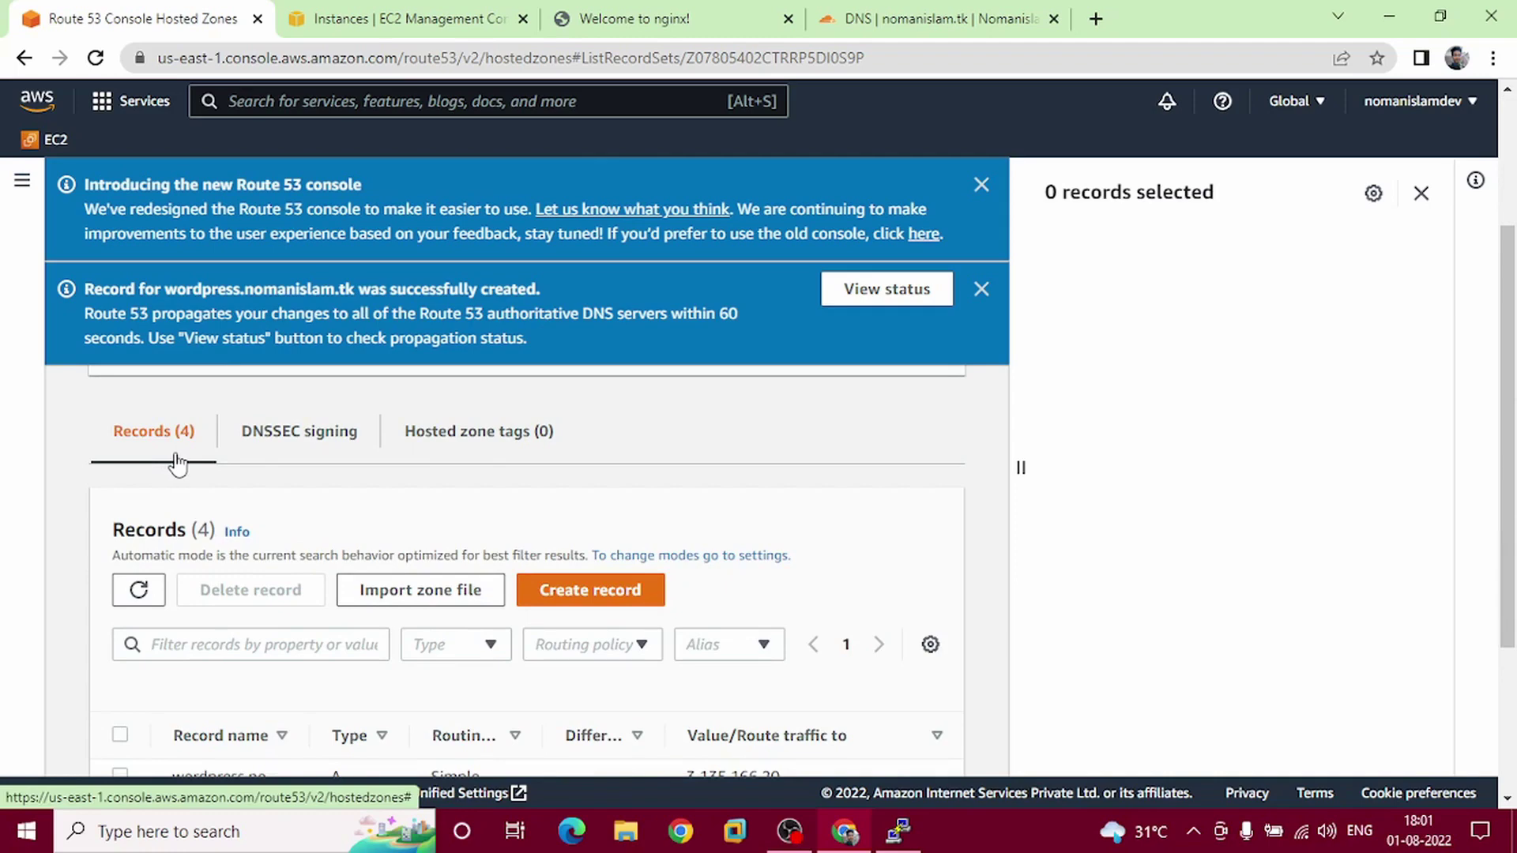
{"action": "scroll", "coordinate": [274, 633], "scroll_direction": "down", "scroll_amount": 3}
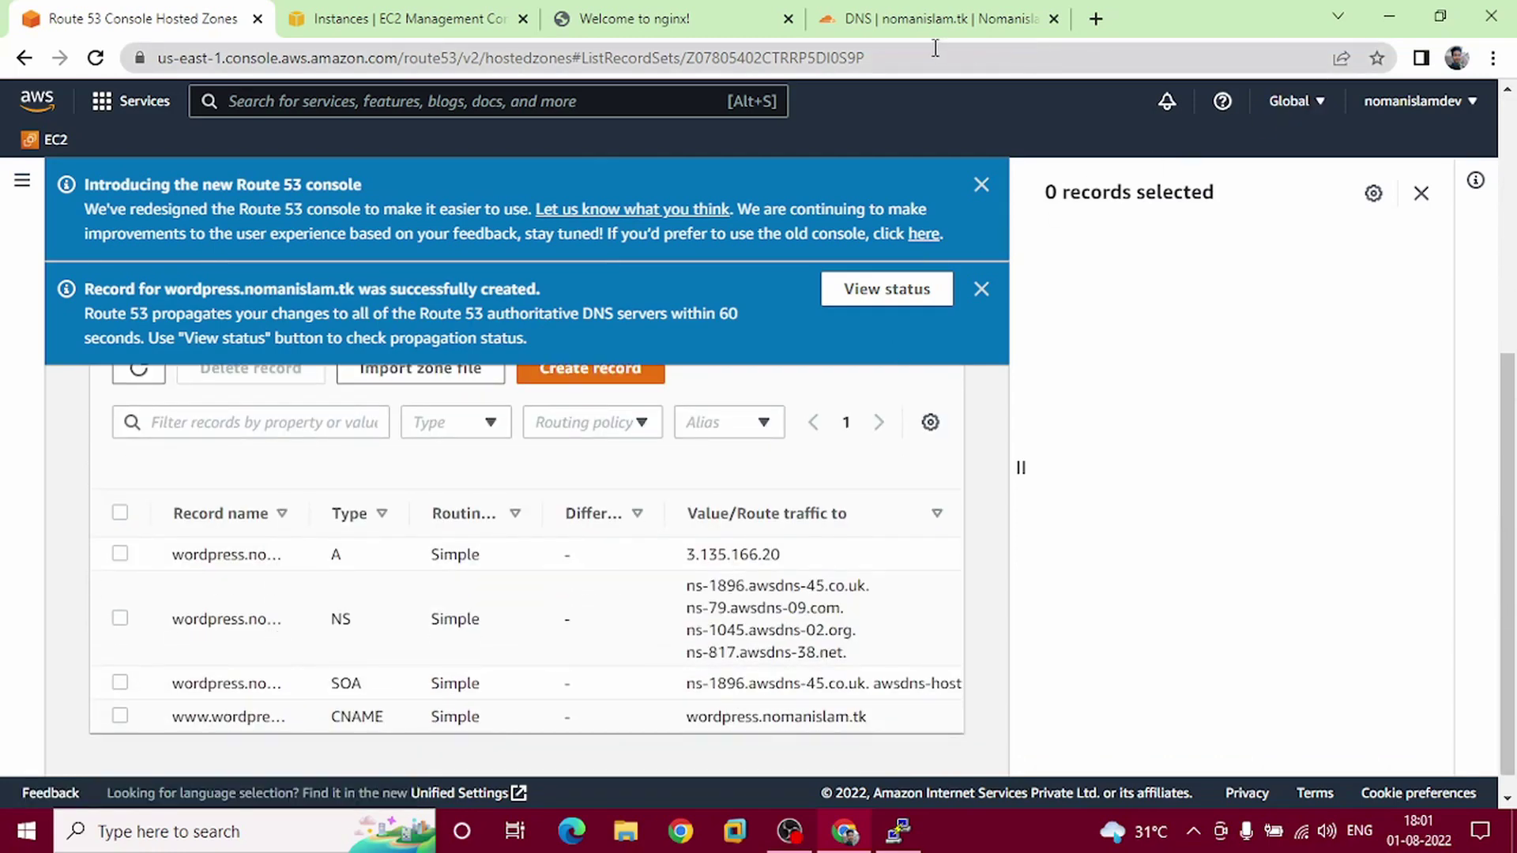
{"action": "left_click", "coordinate": [897, 32]}
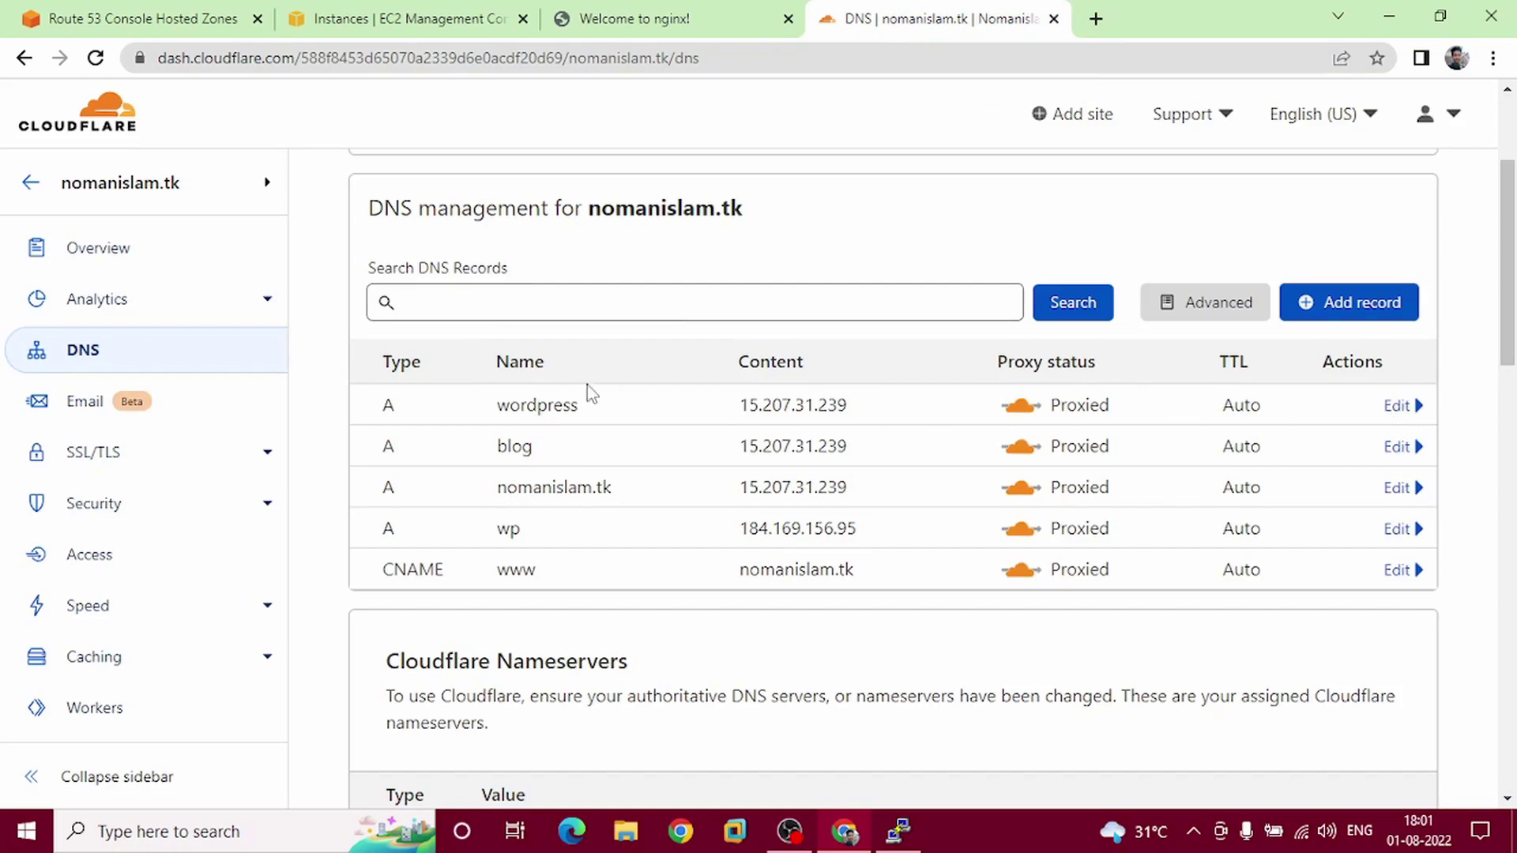
Change the Cloudflare wordpress A record from 15.207.31.239 to the Elastic IP 3.135.166.20.
{"action": "left_click", "coordinate": [1412, 408]}
{"action": "left_click", "coordinate": [826, 487]}
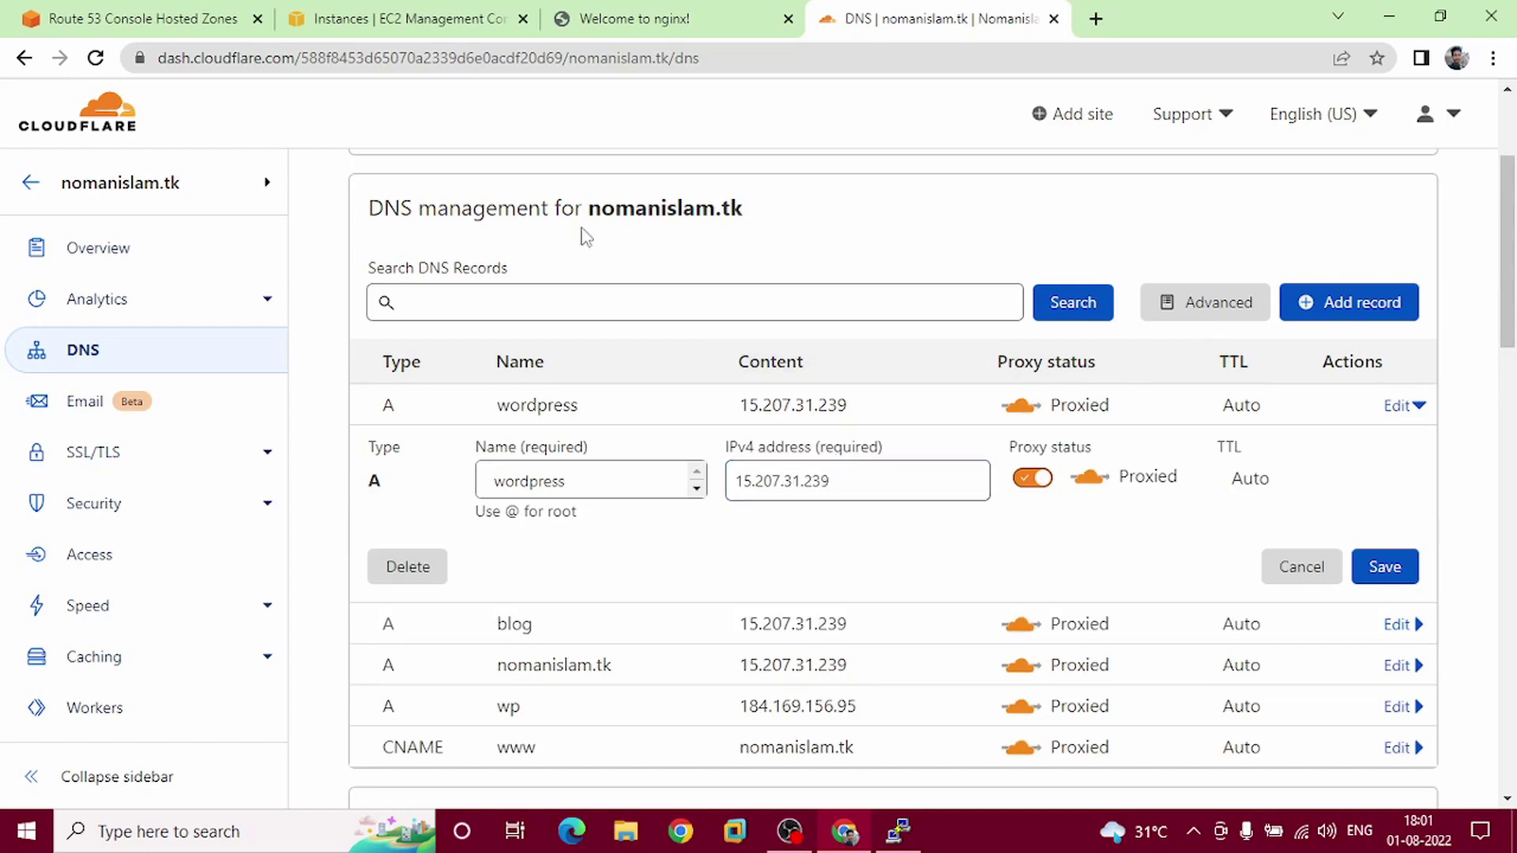
{"action": "left_click", "coordinate": [345, 20]}
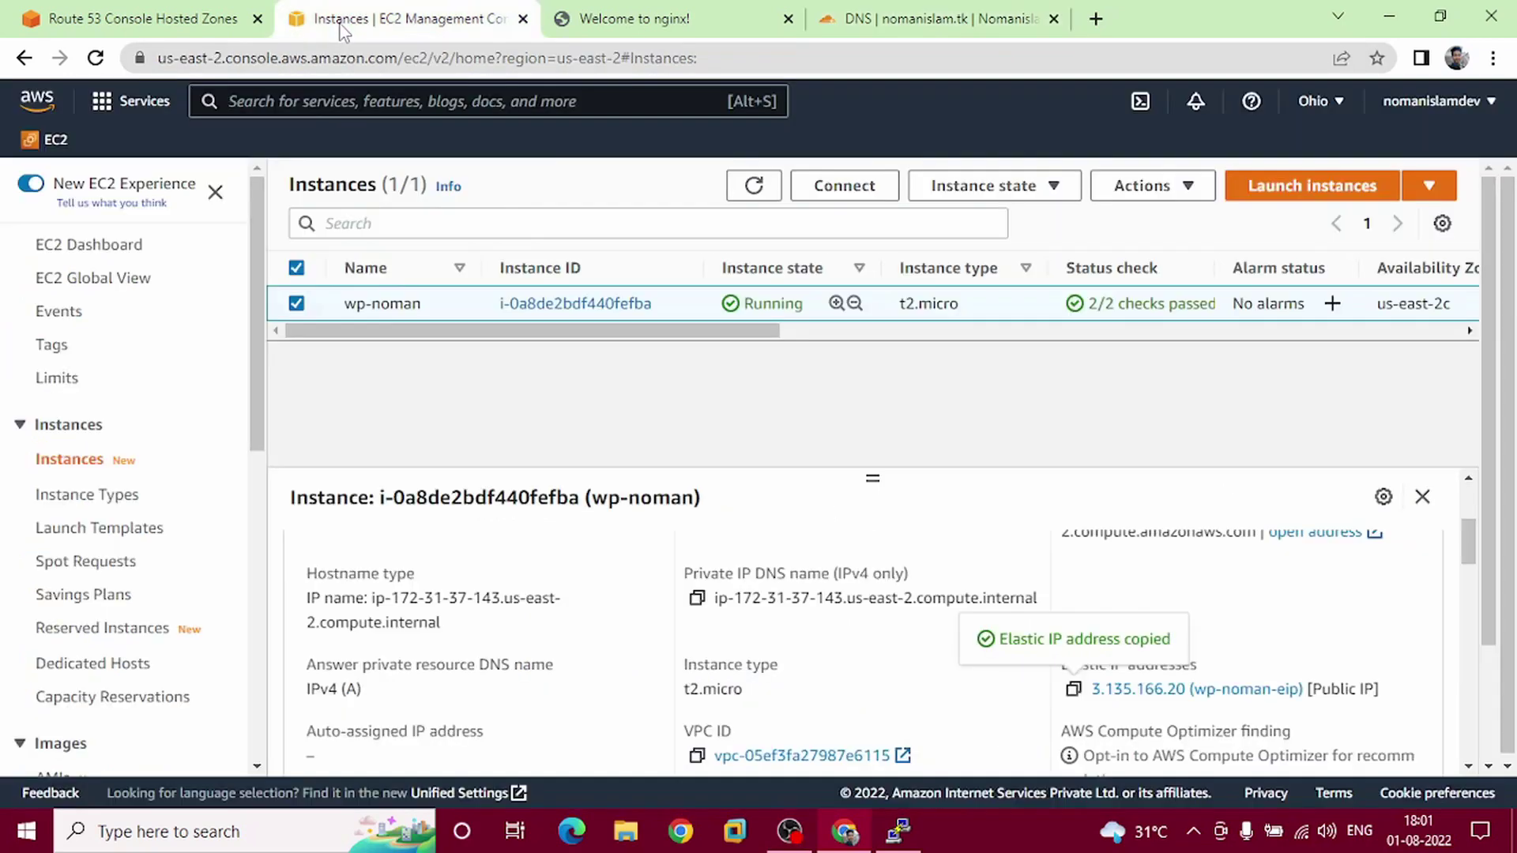
{"action": "left_click", "coordinate": [1073, 689]}
{"action": "left_click", "coordinate": [885, 19]}
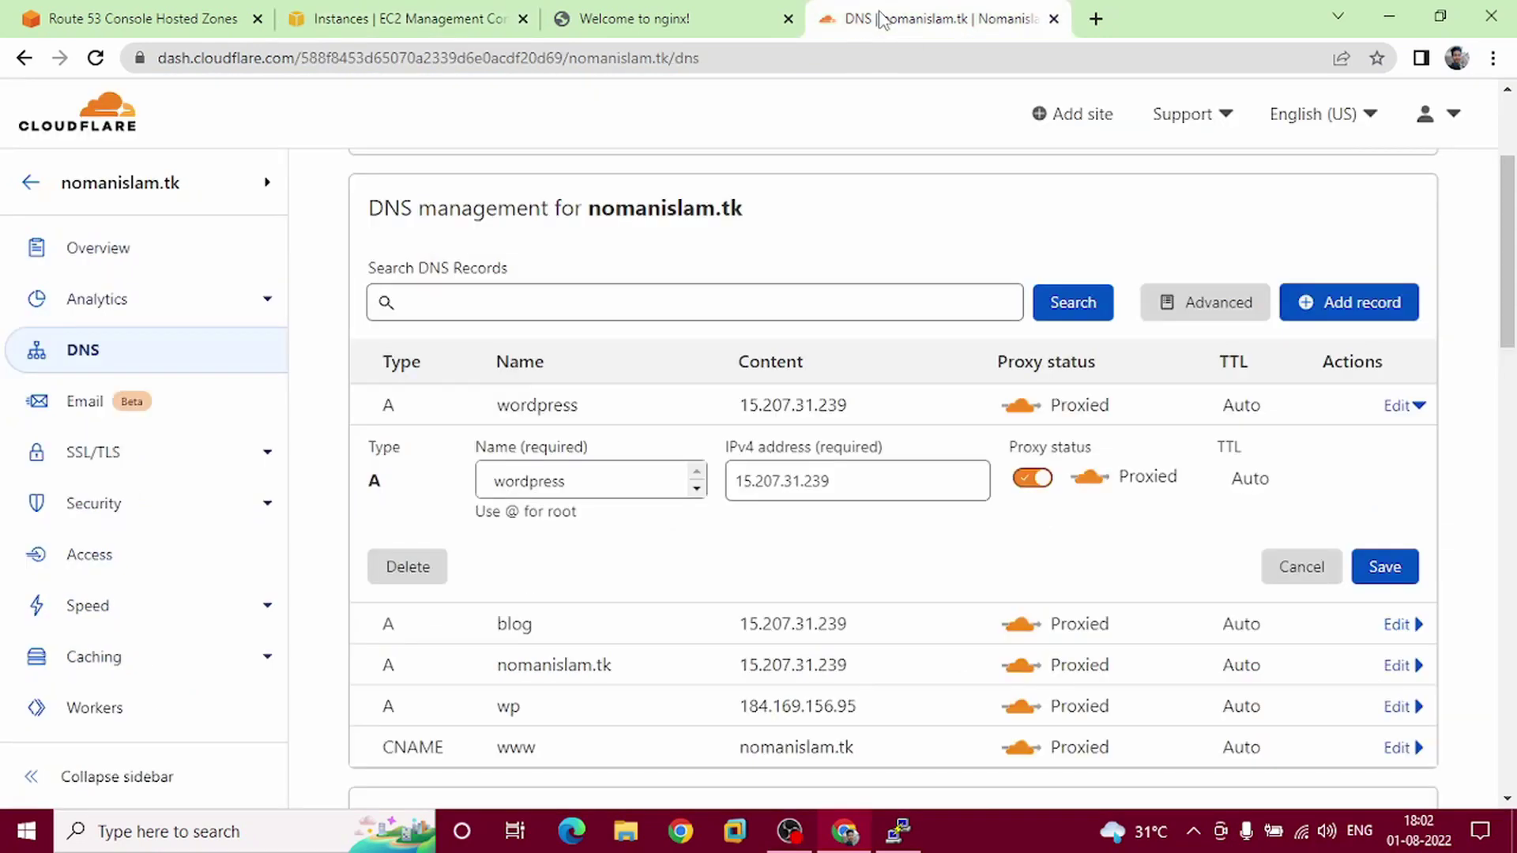
{"action": "left_click", "coordinate": [902, 468]}
{"action": "key", "text": "ctrl+a"}
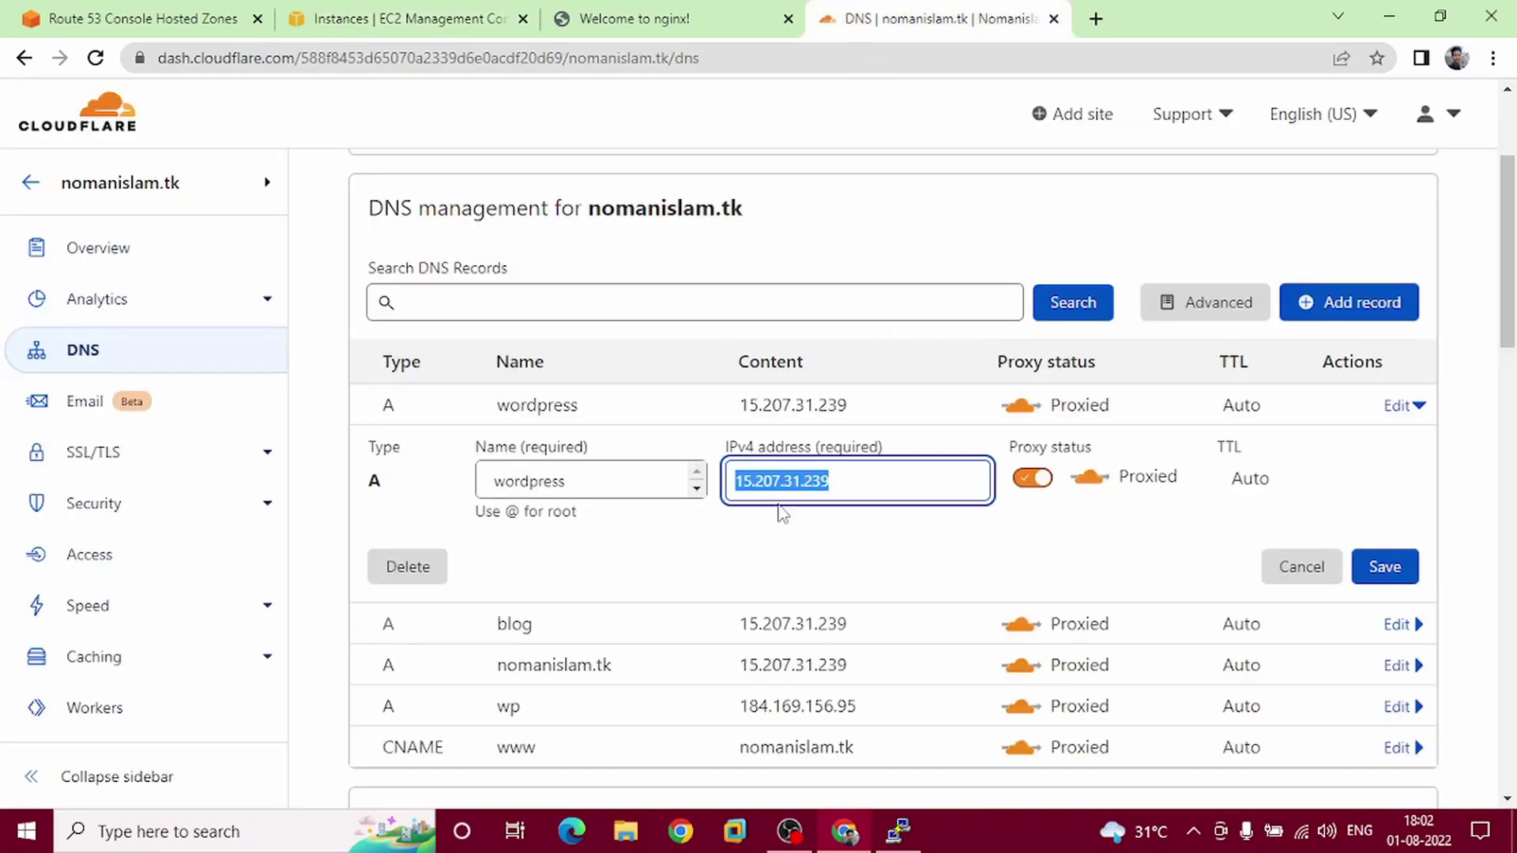
{"action": "key", "text": "ctrl+v"}
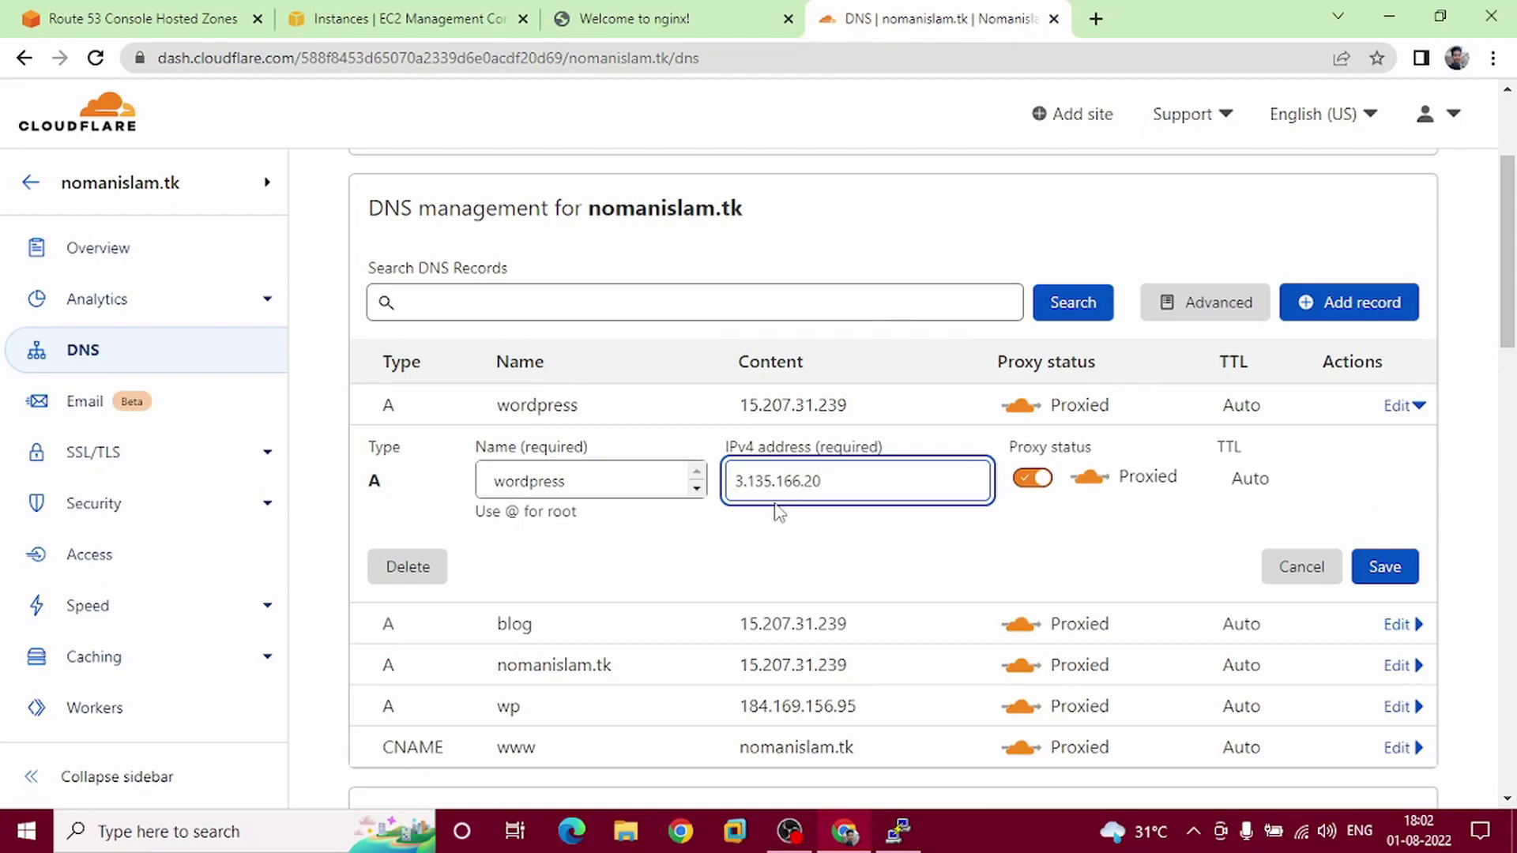
{"action": "left_click", "coordinate": [1390, 569]}
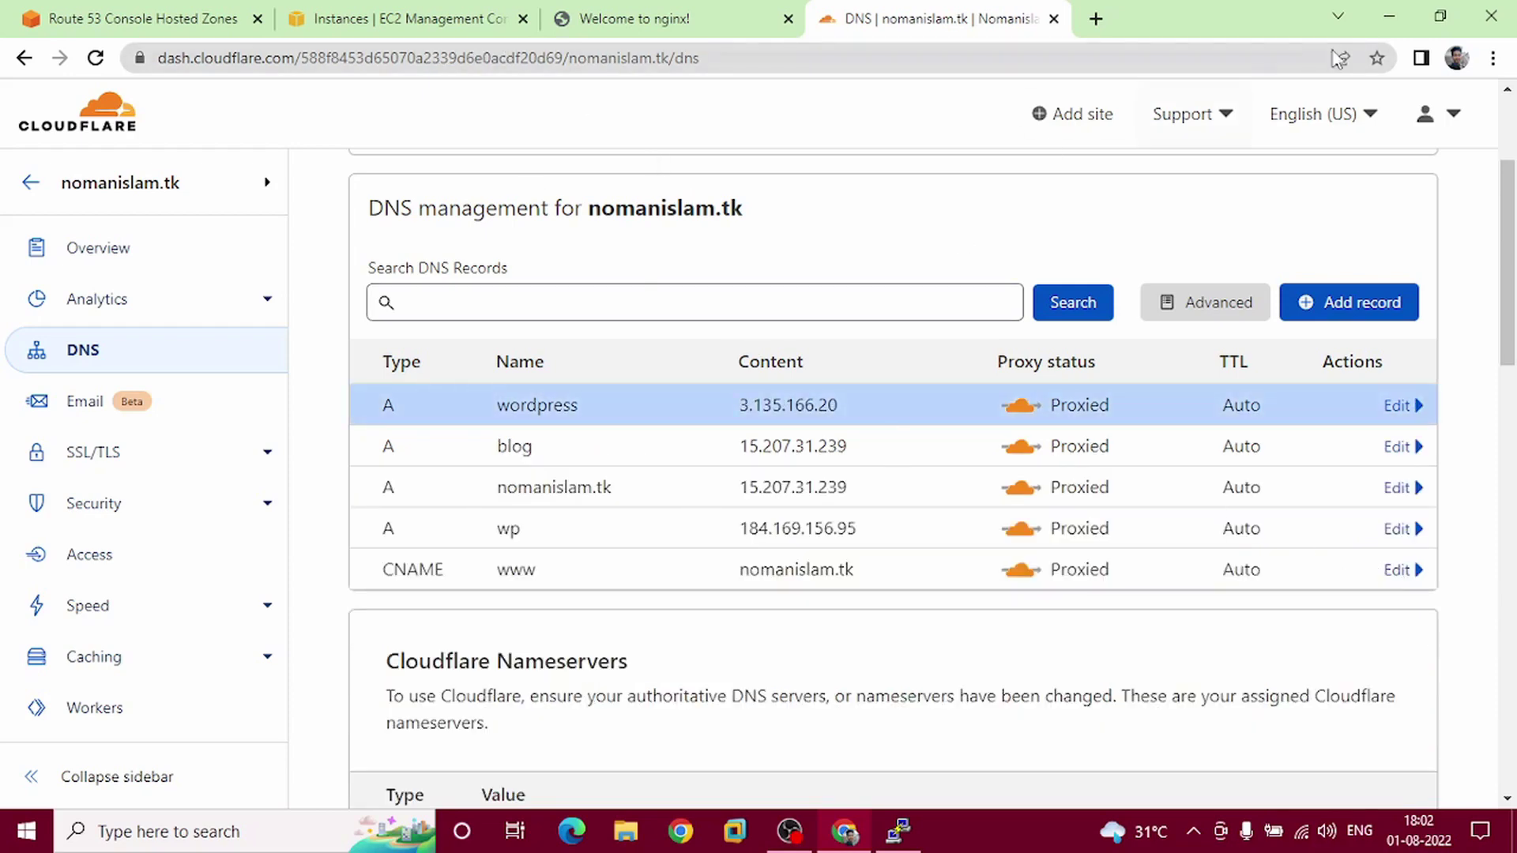
{"action": "left_click", "coordinate": [1389, 17]}
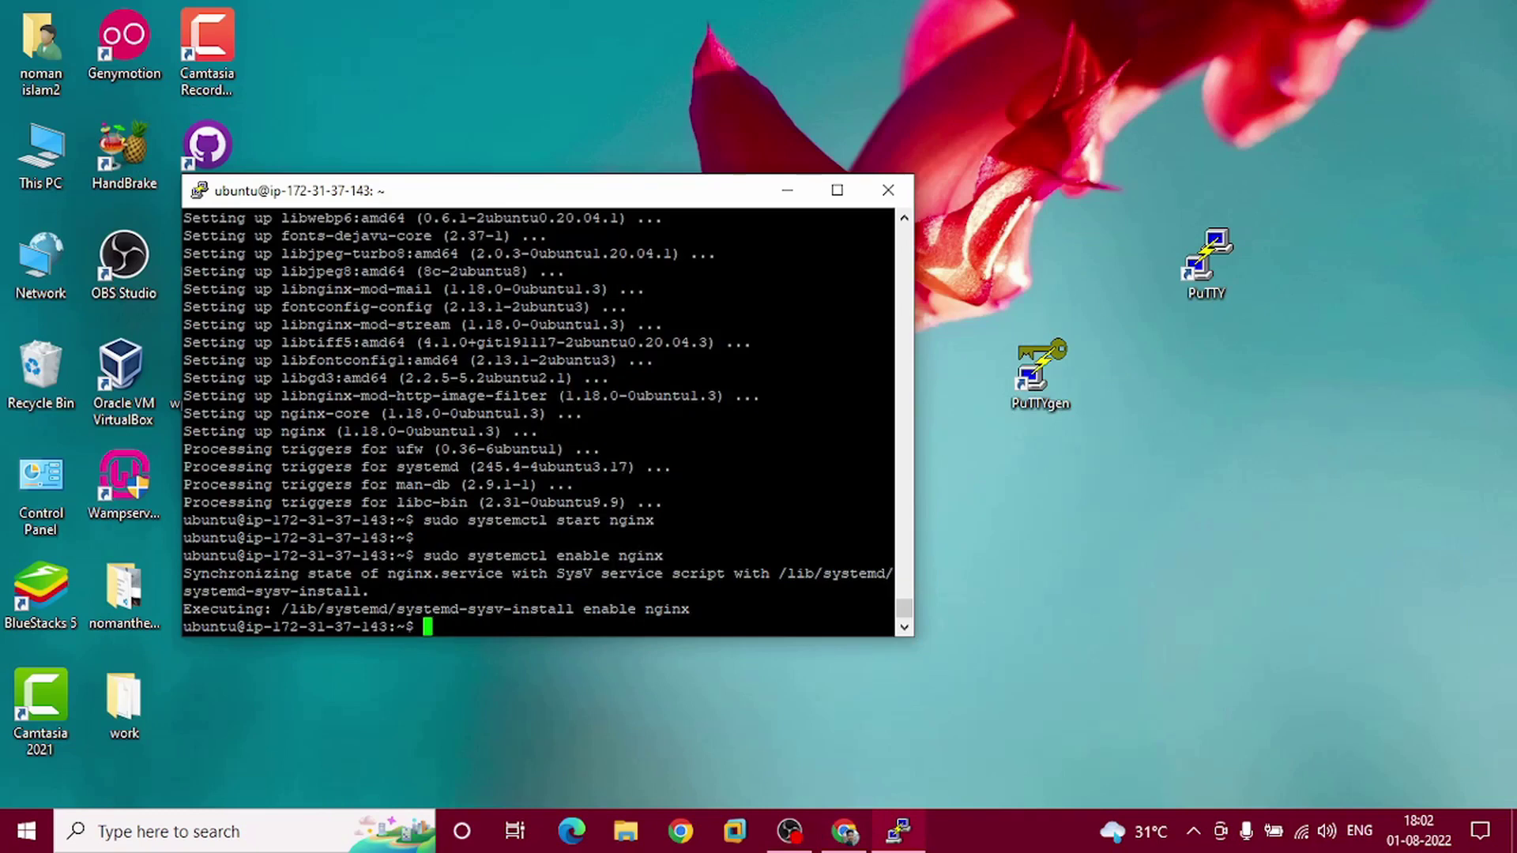
Install the MariaDB server package with 'sudo apt install mariadb-server -y'.
{"action": "key", "text": "Return"}
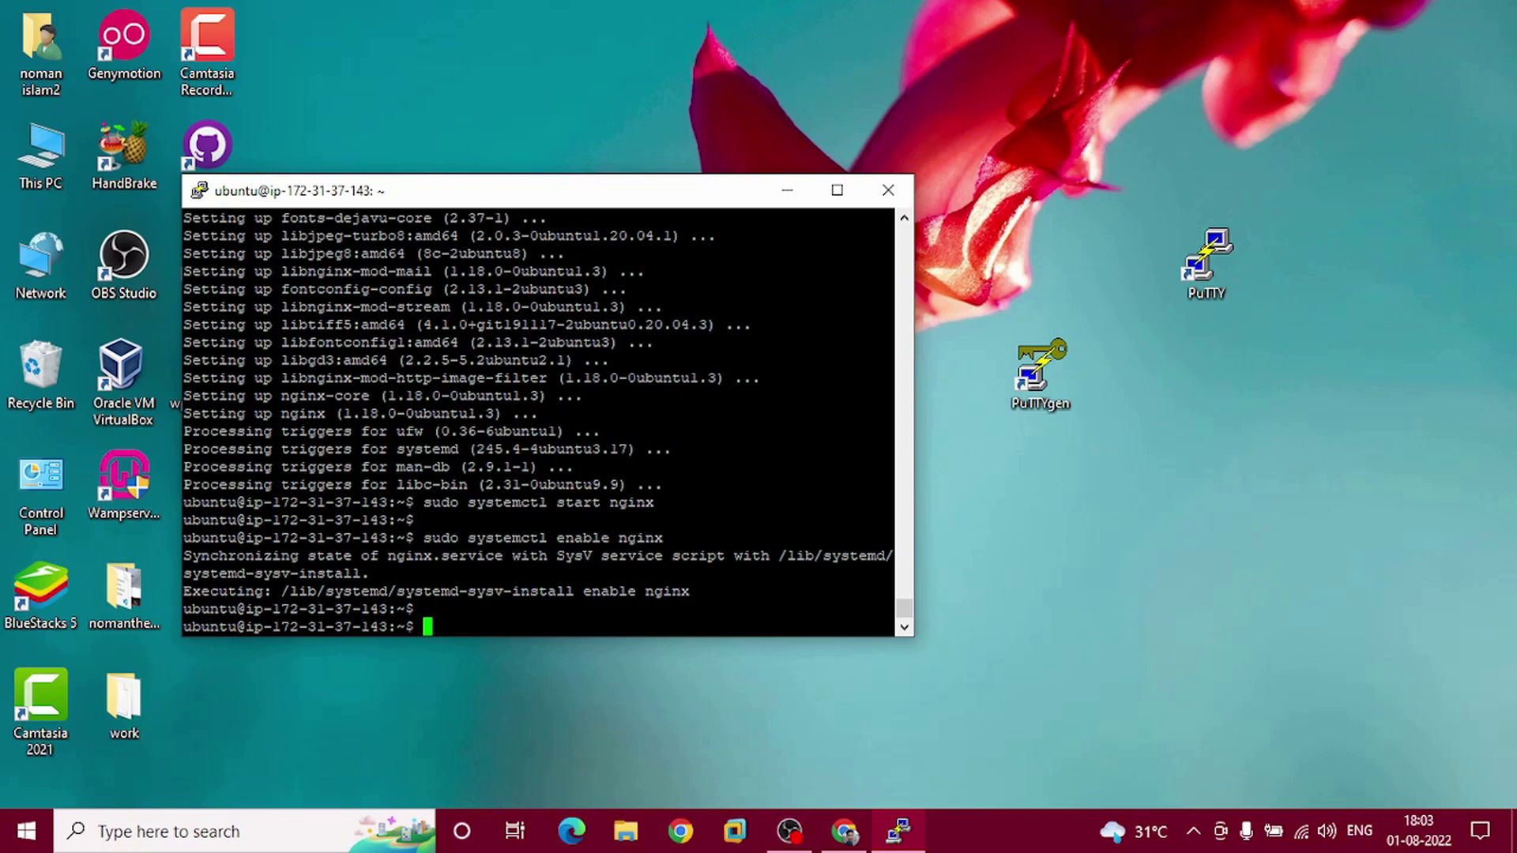
{"action": "type", "text": "sudo apt inst"}
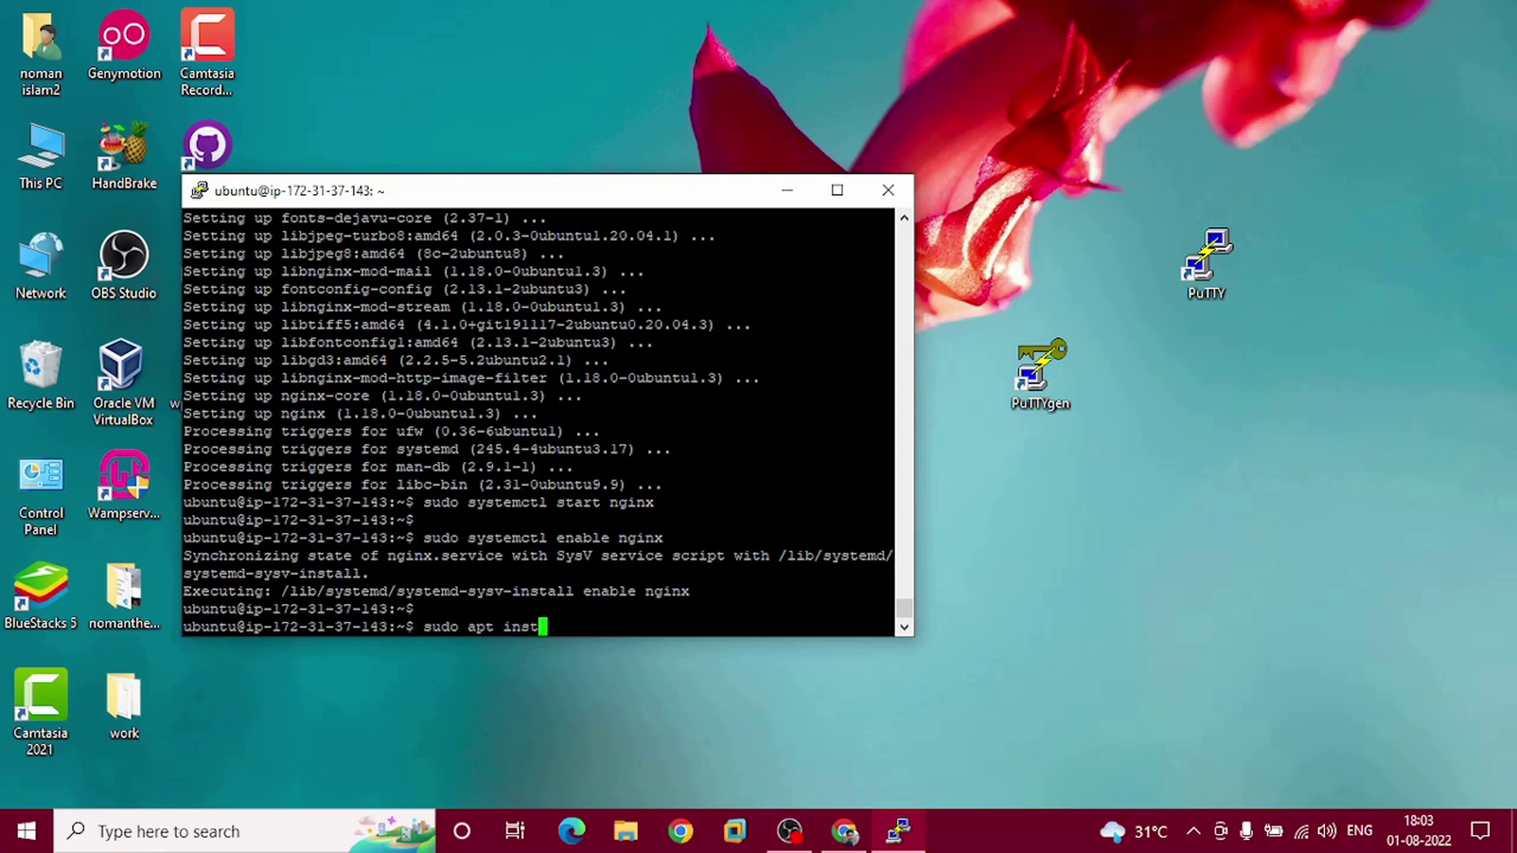
{"action": "type", "text": "all ma"}
{"action": "type", "text": "riadb-"}
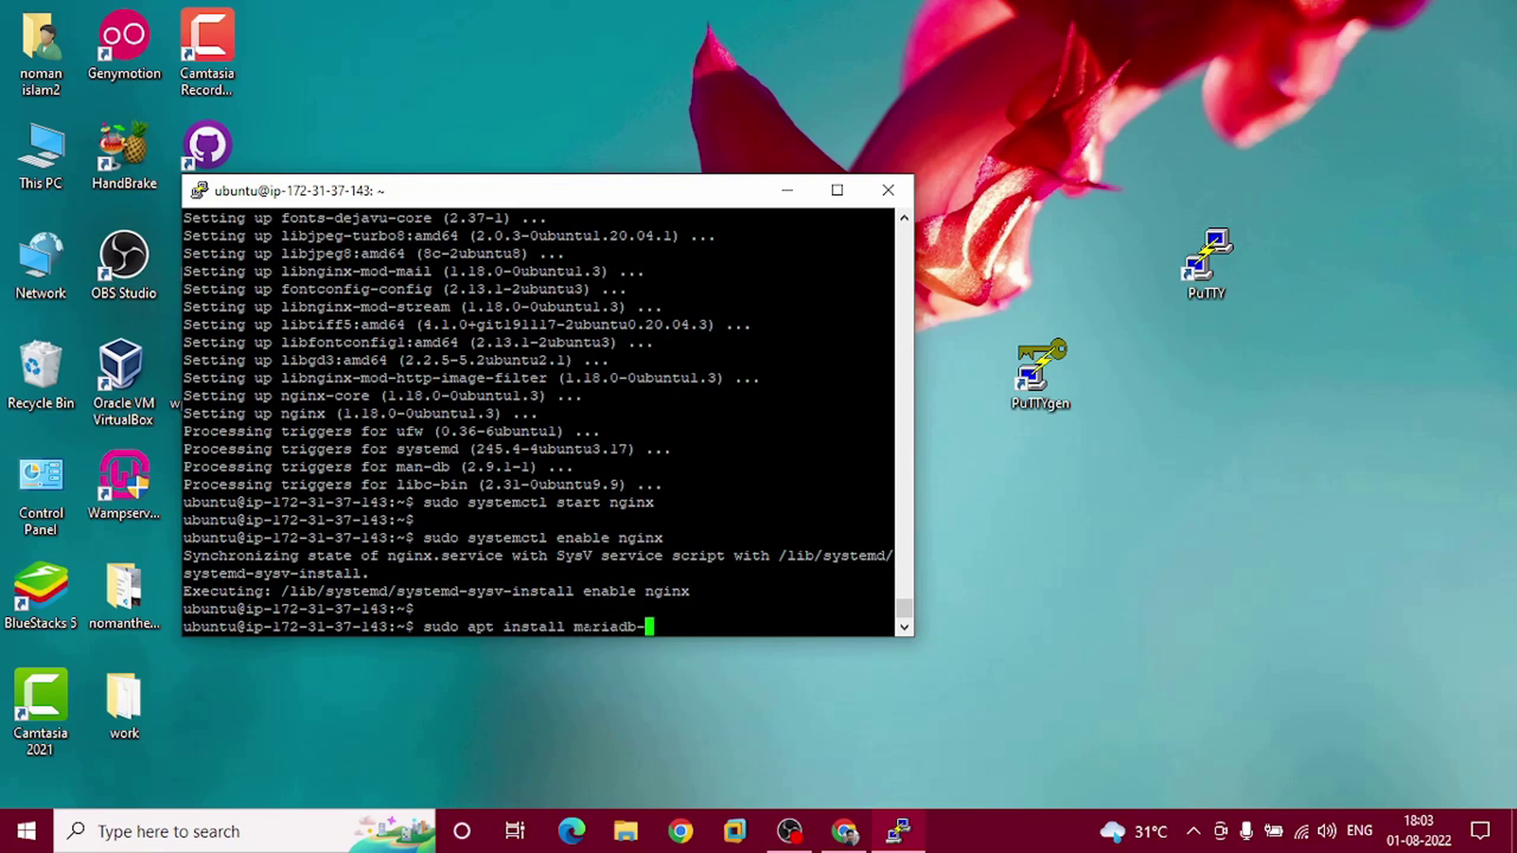
{"action": "type", "text": "server -y"}
{"action": "key", "text": "Return"}
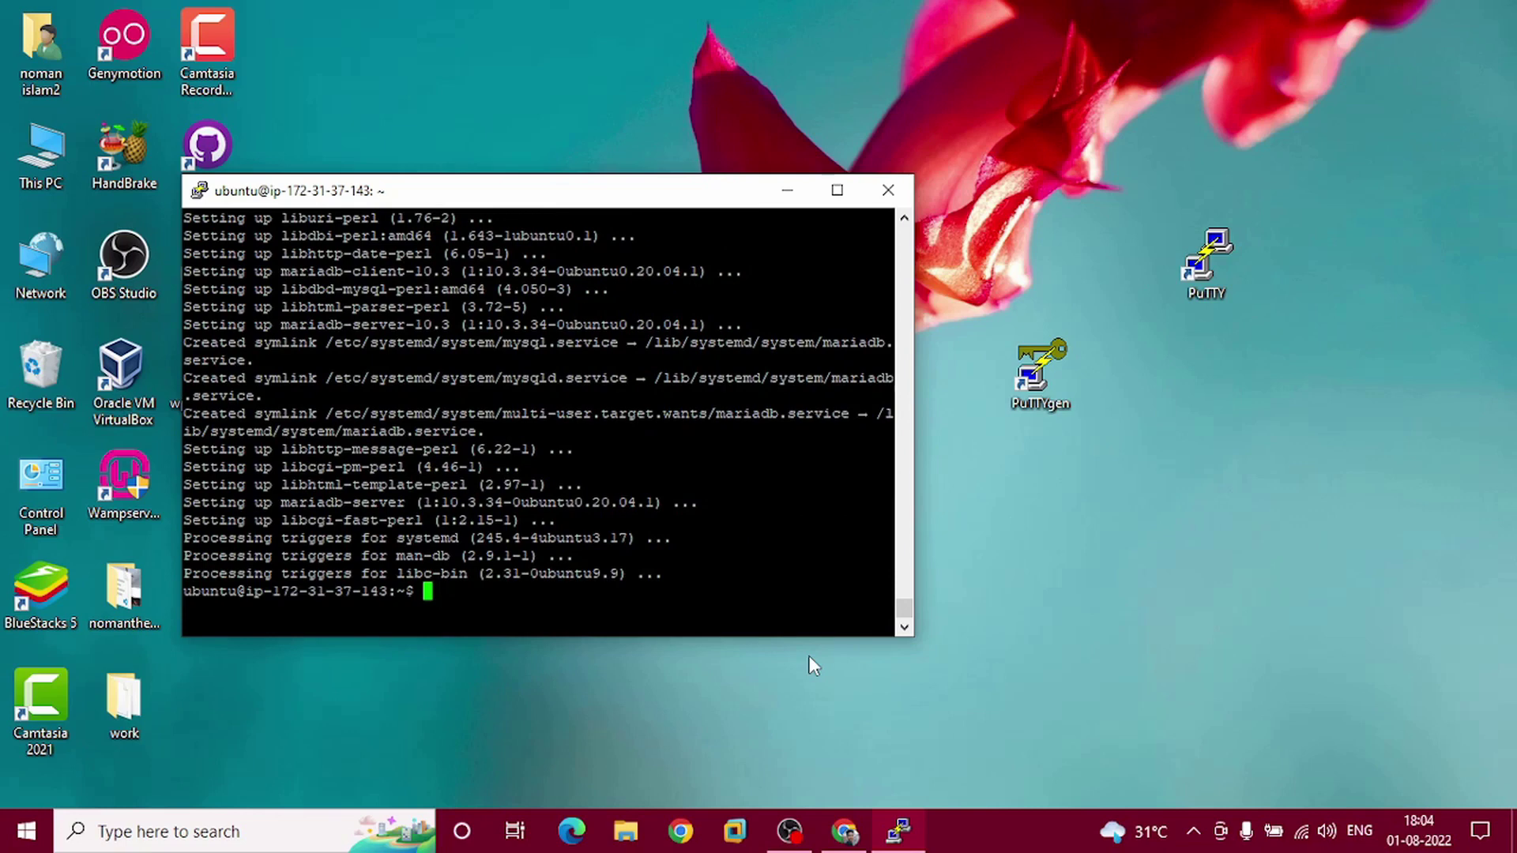
Start the MariaDB service with 'sudo systemctl start mariadb'.
{"action": "key", "text": "Return"}
{"action": "type", "text": "sudo "}
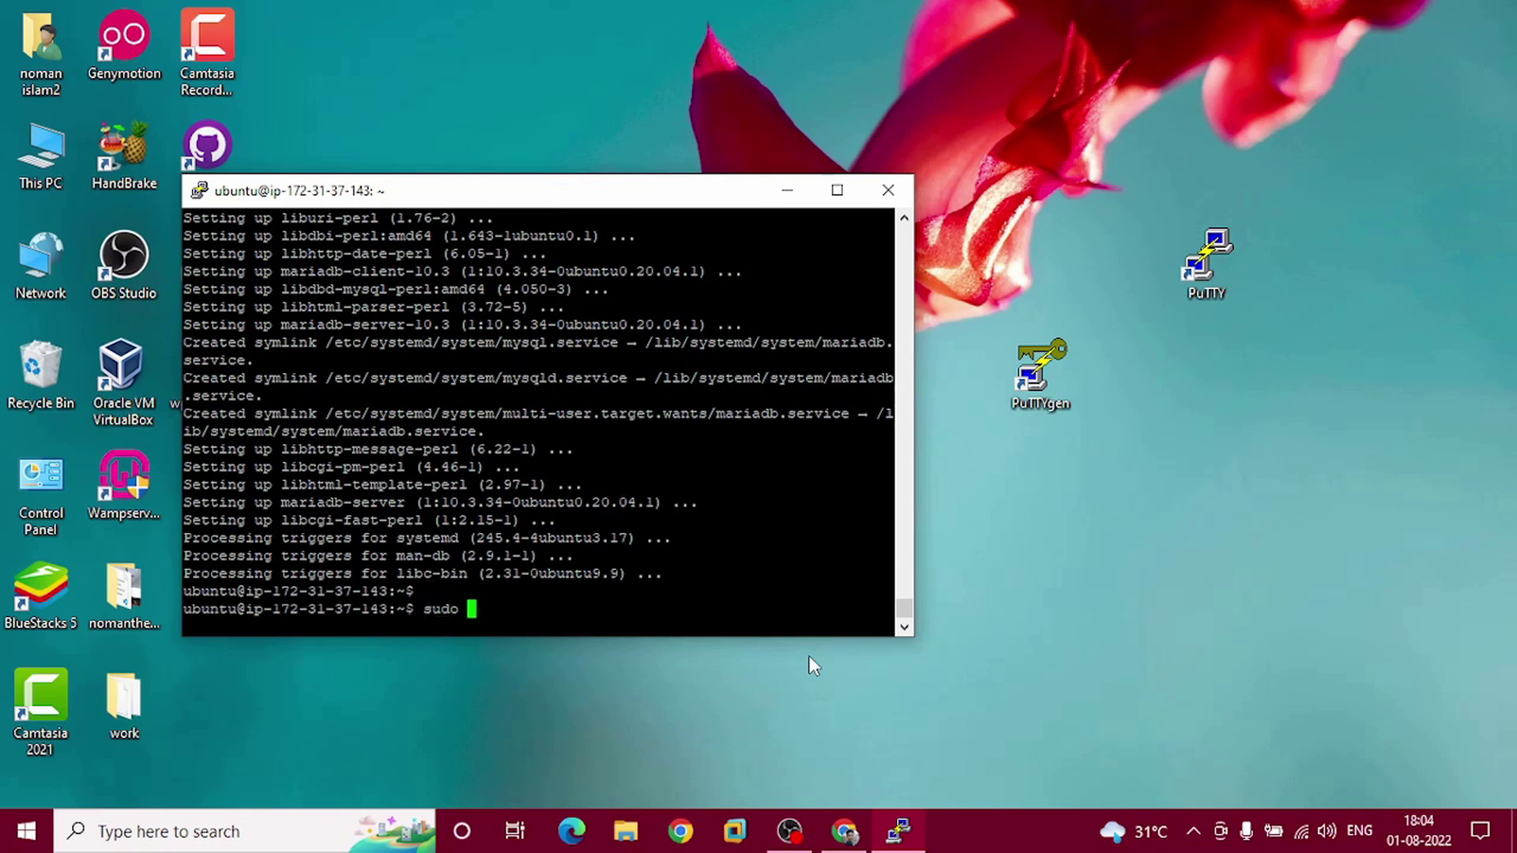
{"action": "type", "text": "systemctl"}
{"action": "type", "text": "start"}
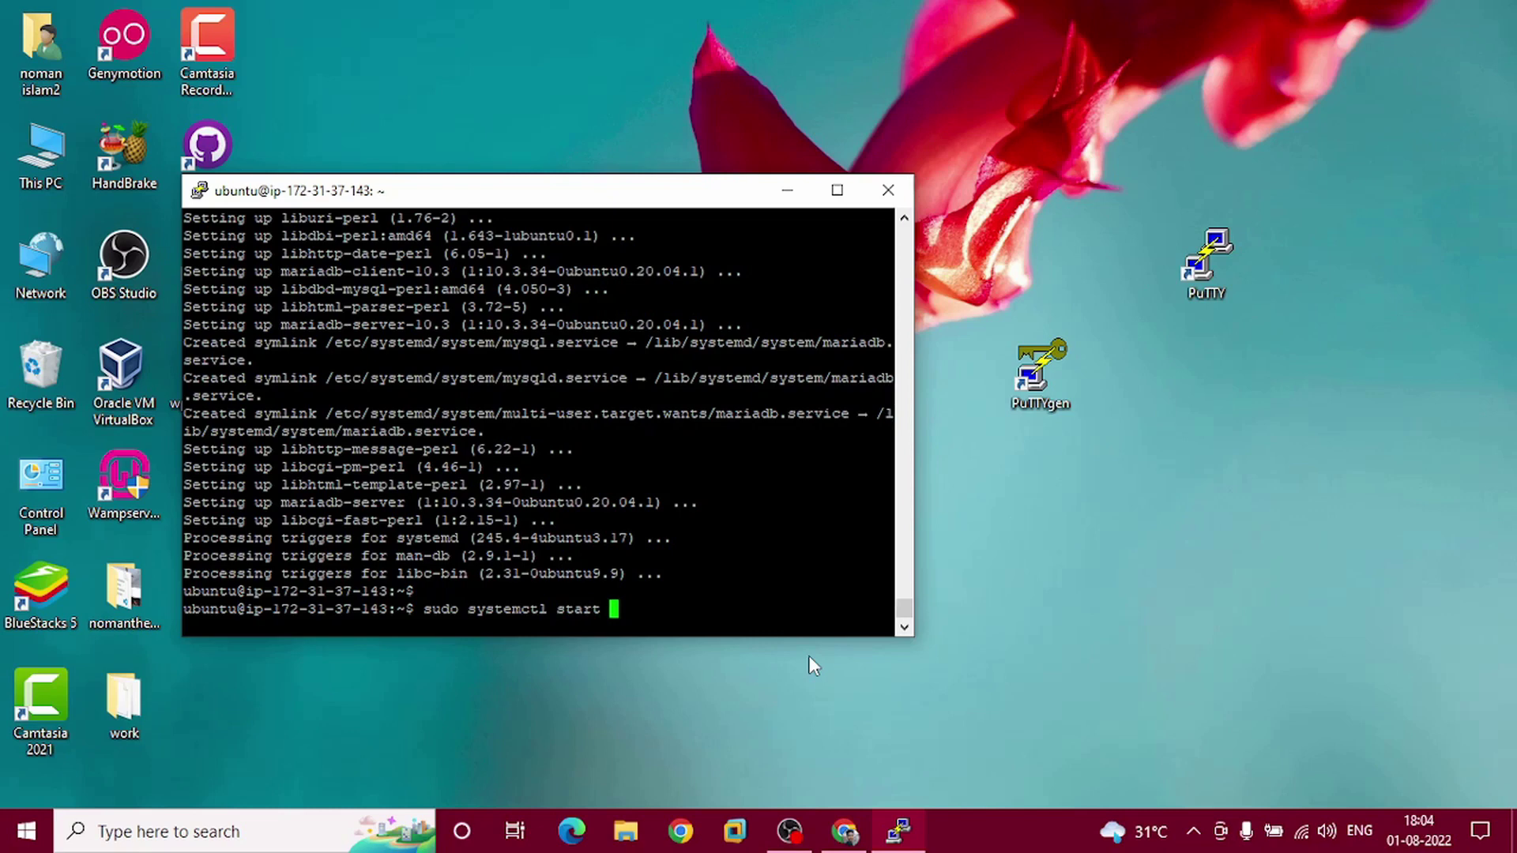
{"action": "type", "text": " mariadb"}
{"action": "key", "text": "Return"}
{"action": "key", "text": "Return"}
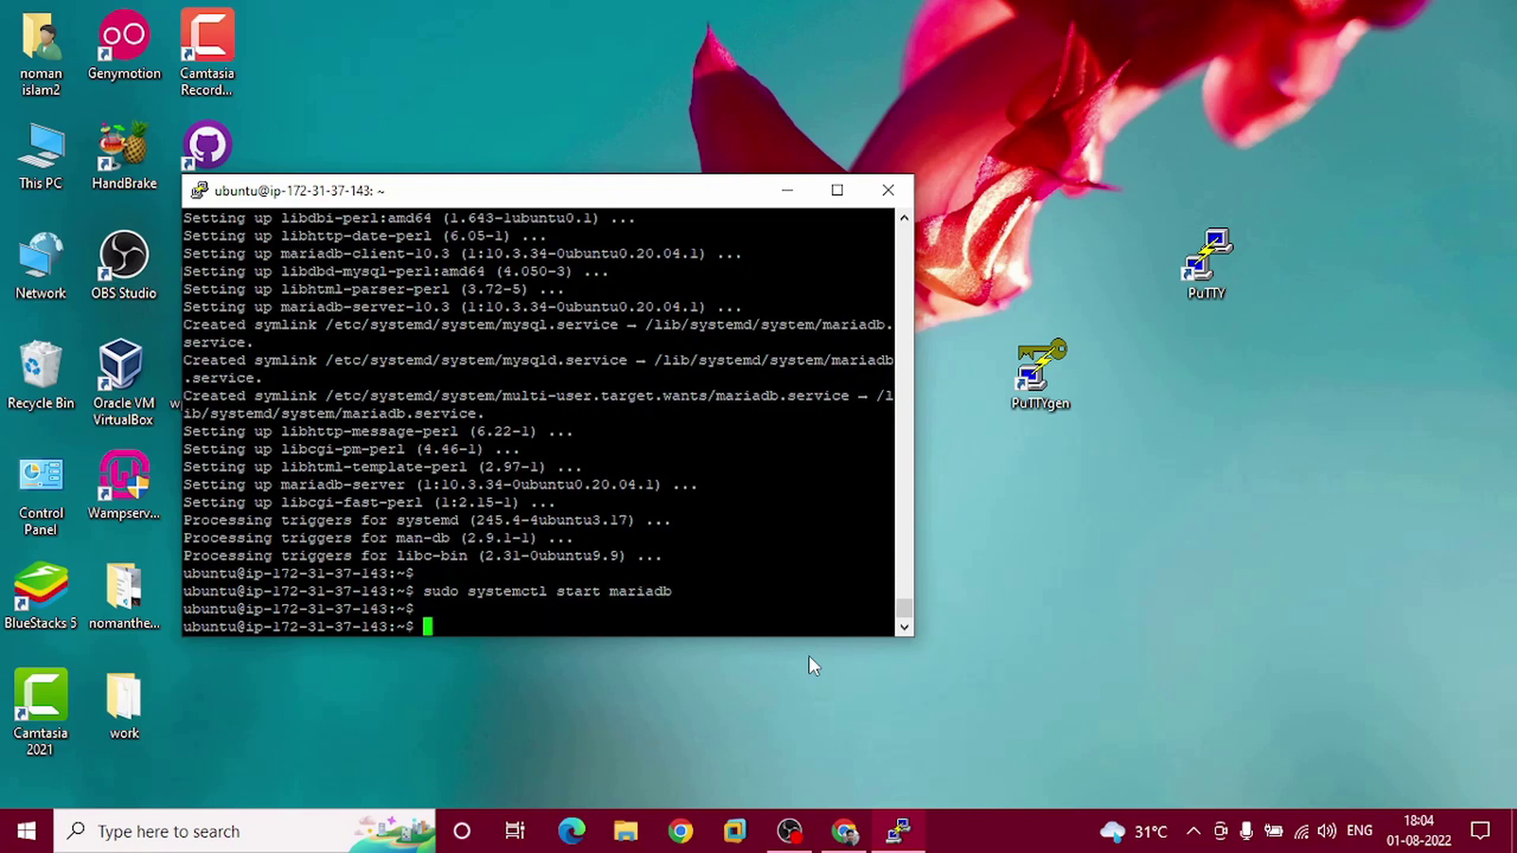
Enable MariaDB at boot with 'sudo systemctl enable mariadb', then enter 'sudo mysql_secure_installation'.
{"action": "key", "text": "Up"}
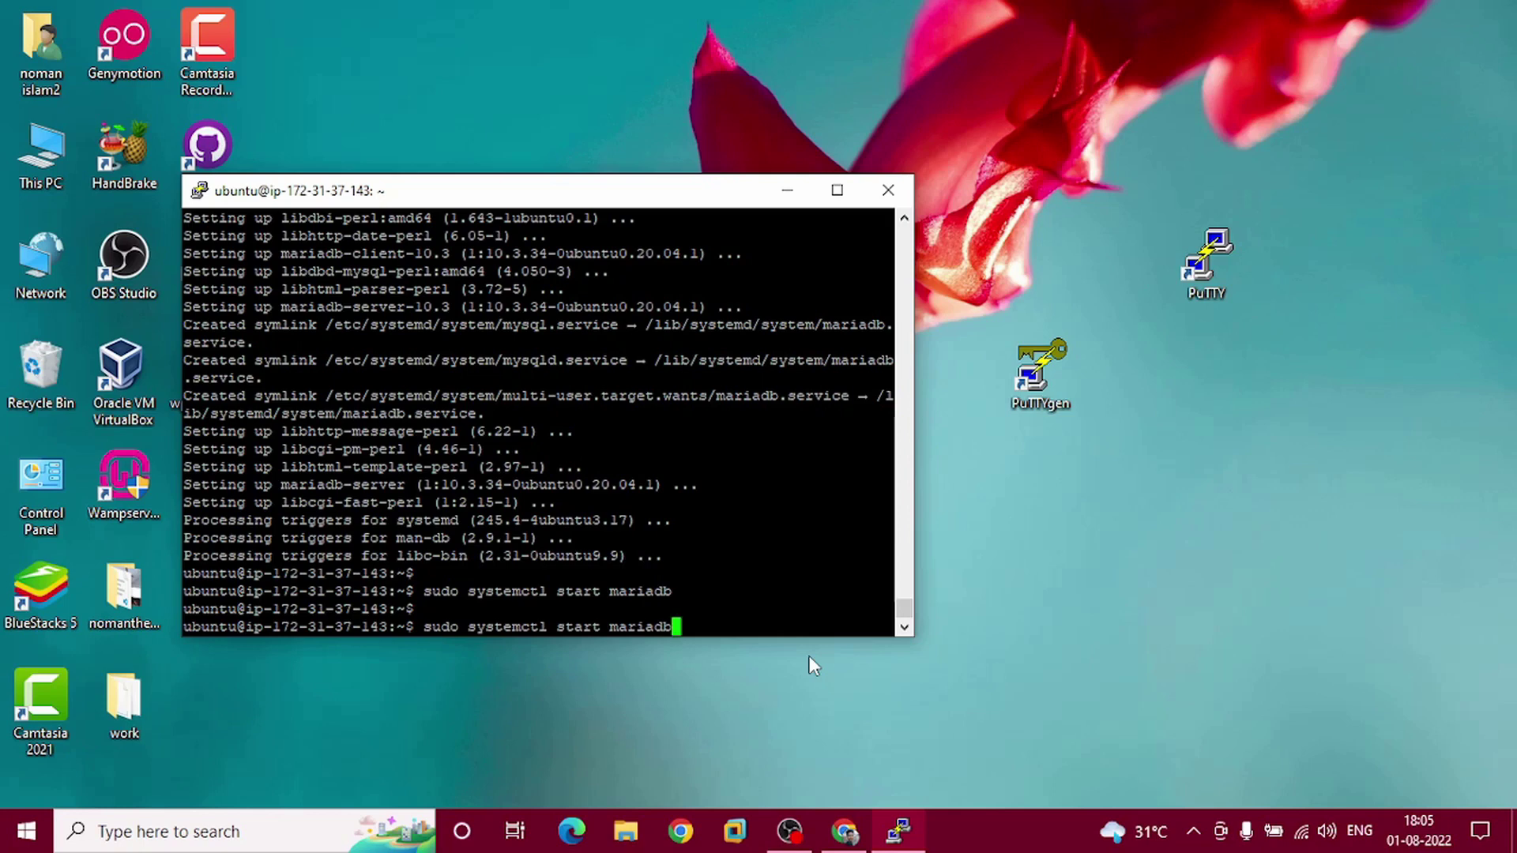
{"action": "key", "text": "Left"}
{"action": "key", "text": "Left"}
{"action": "key", "text": "Left"}
{"action": "key", "text": "Left"}
{"action": "key", "text": "Left"}
{"action": "key", "text": "Left"}
{"action": "key", "text": "Left"}
{"action": "key", "text": "Left"}
{"action": "key", "text": "Left"}
{"action": "key", "text": "Right"}
{"action": "key", "text": "BackSpace"}
{"action": "key", "text": "BackSpace"}
{"action": "key", "text": "BackSpace"}
{"action": "key", "text": "BackSpace"}
{"action": "key", "text": "BackSpace"}
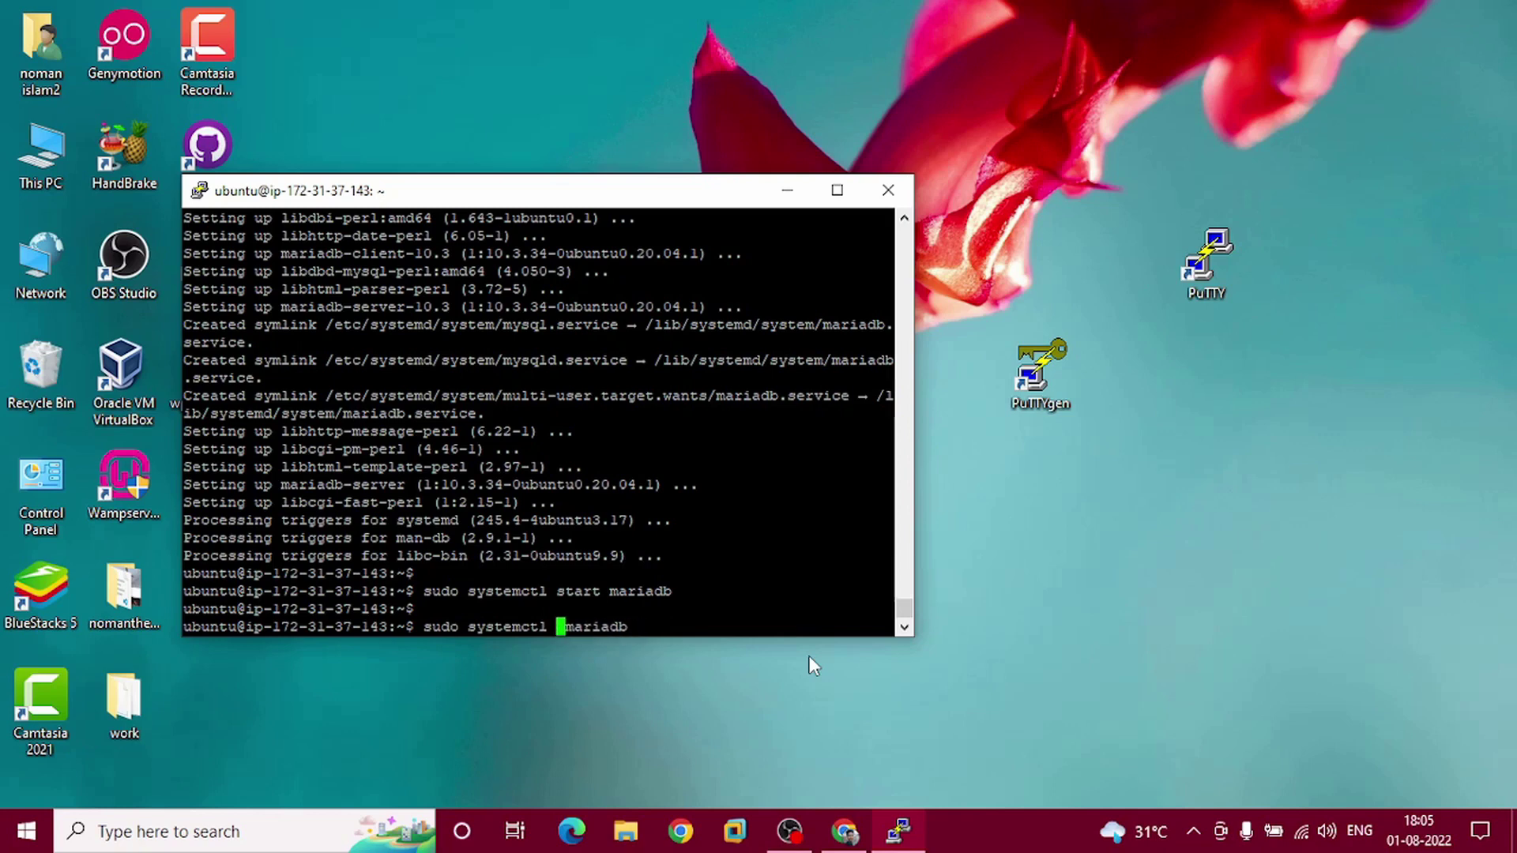
{"action": "type", "text": "enable"}
{"action": "key", "text": "Right"}
{"action": "key", "text": "Right"}
{"action": "key", "text": "Right"}
{"action": "key", "text": "Right"}
{"action": "key", "text": "Right"}
{"action": "key", "text": "Right"}
{"action": "key", "text": "Right"}
{"action": "key", "text": "Right"}
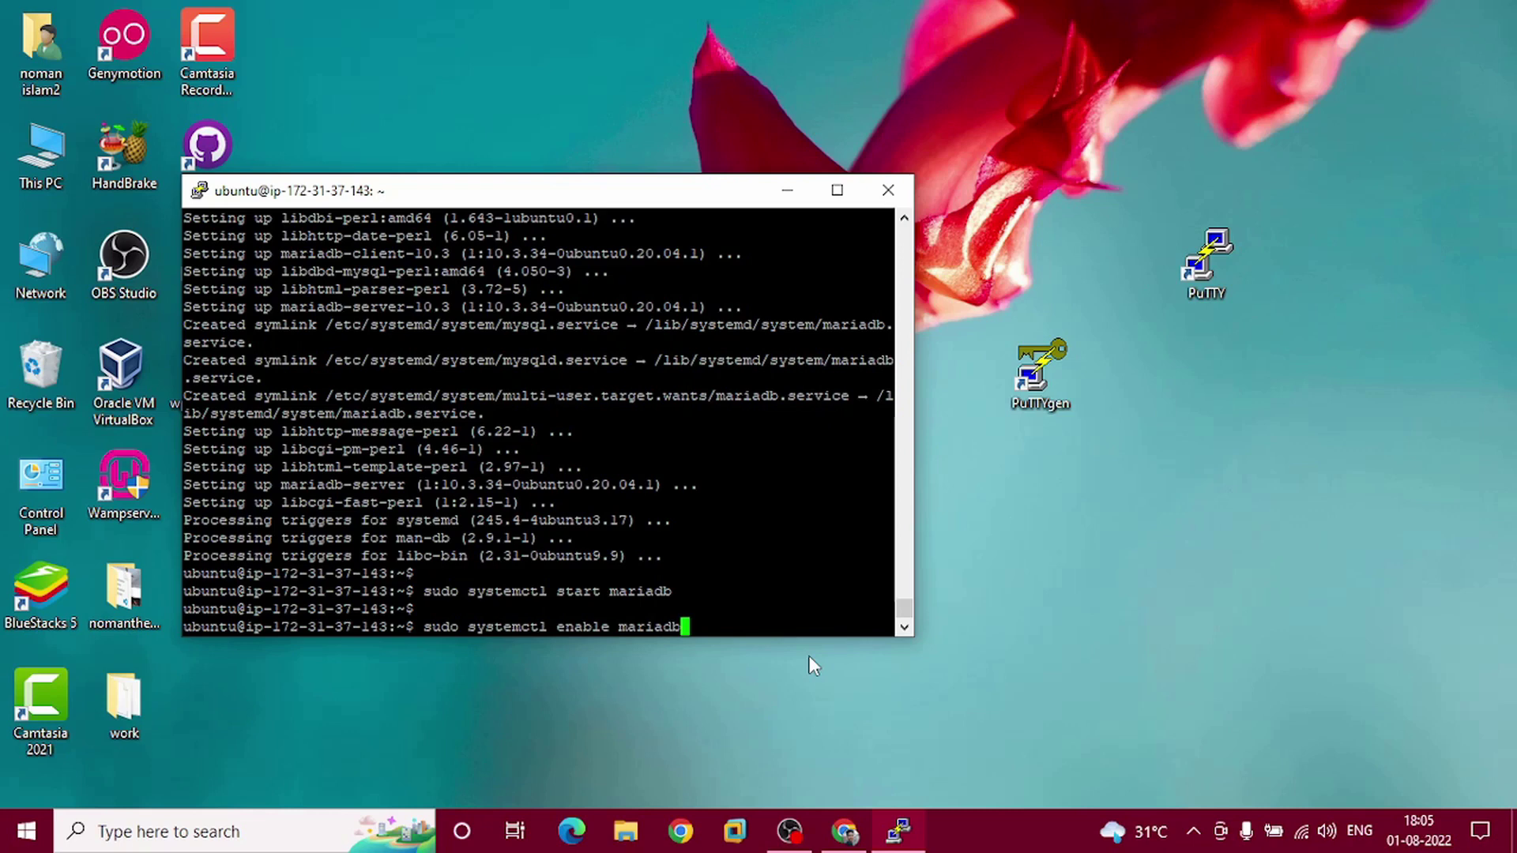
{"action": "key", "text": "Return"}
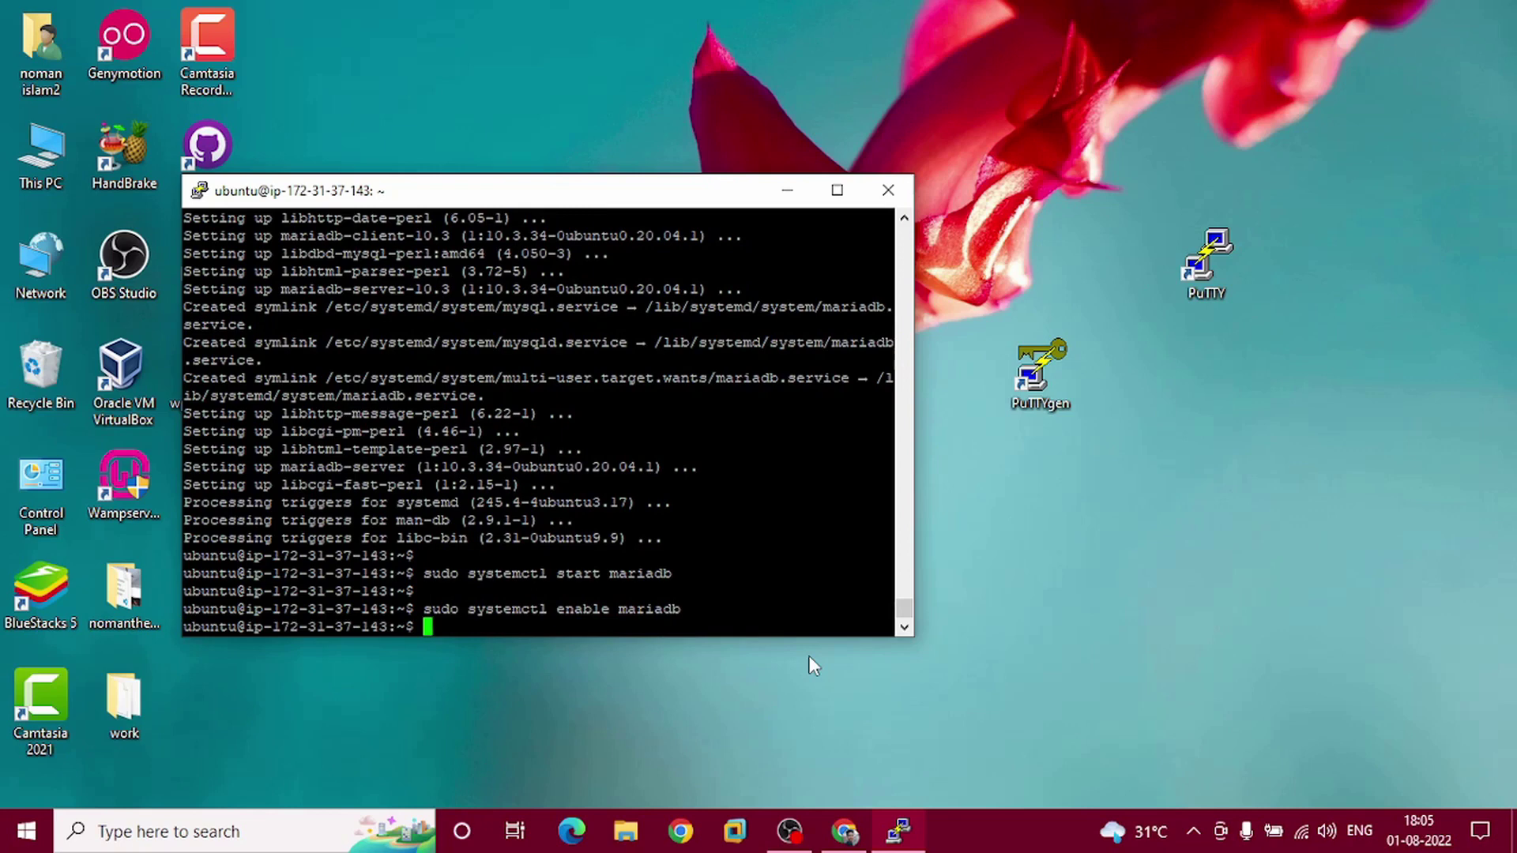
{"action": "key", "text": "Return"}
{"action": "type", "text": "sudo "}
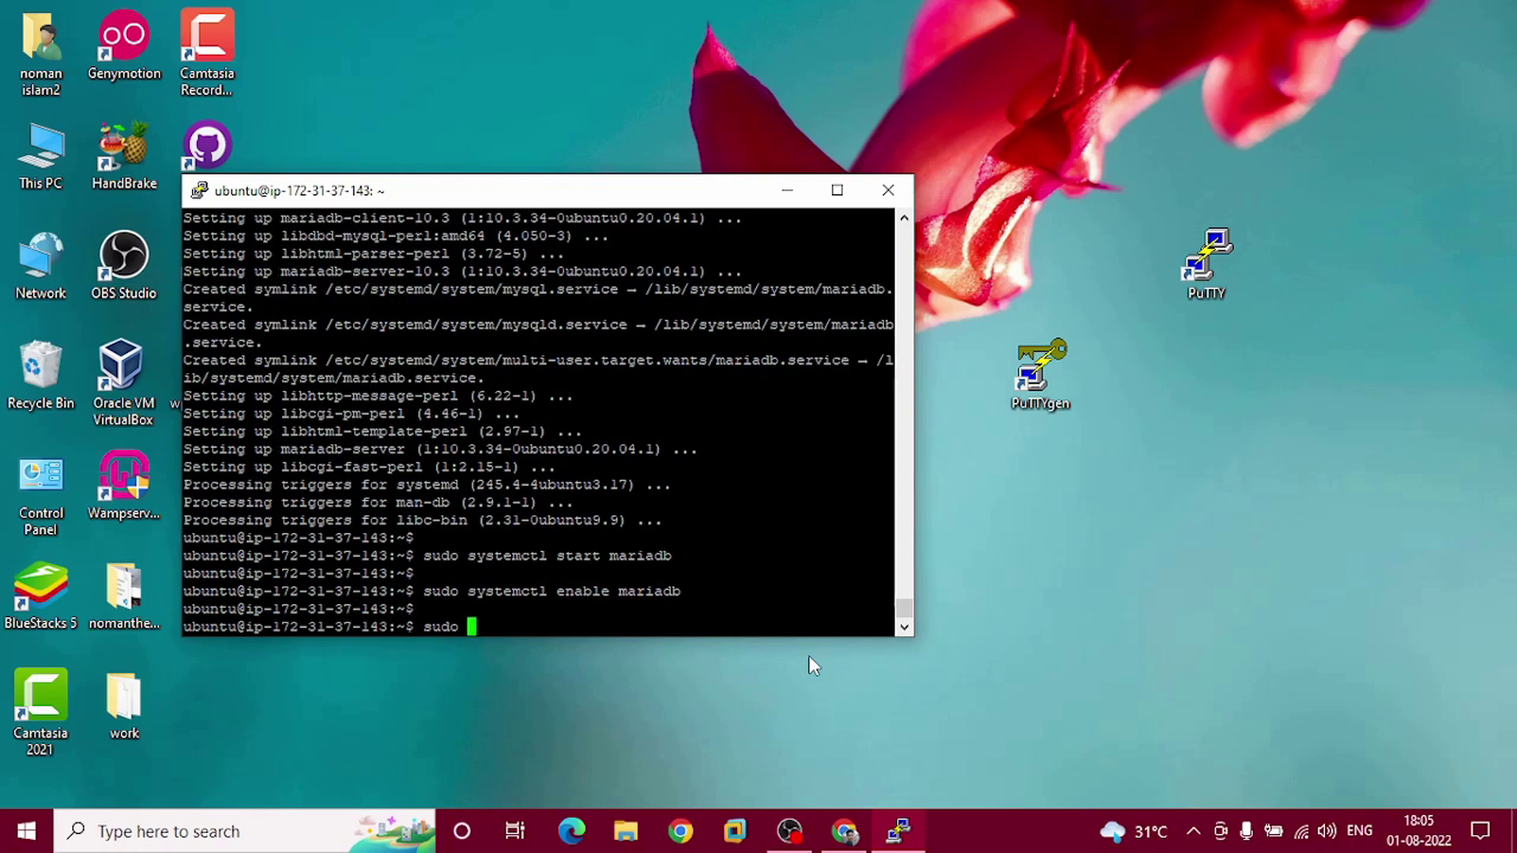
{"action": "type", "text": "mysql_secure"}
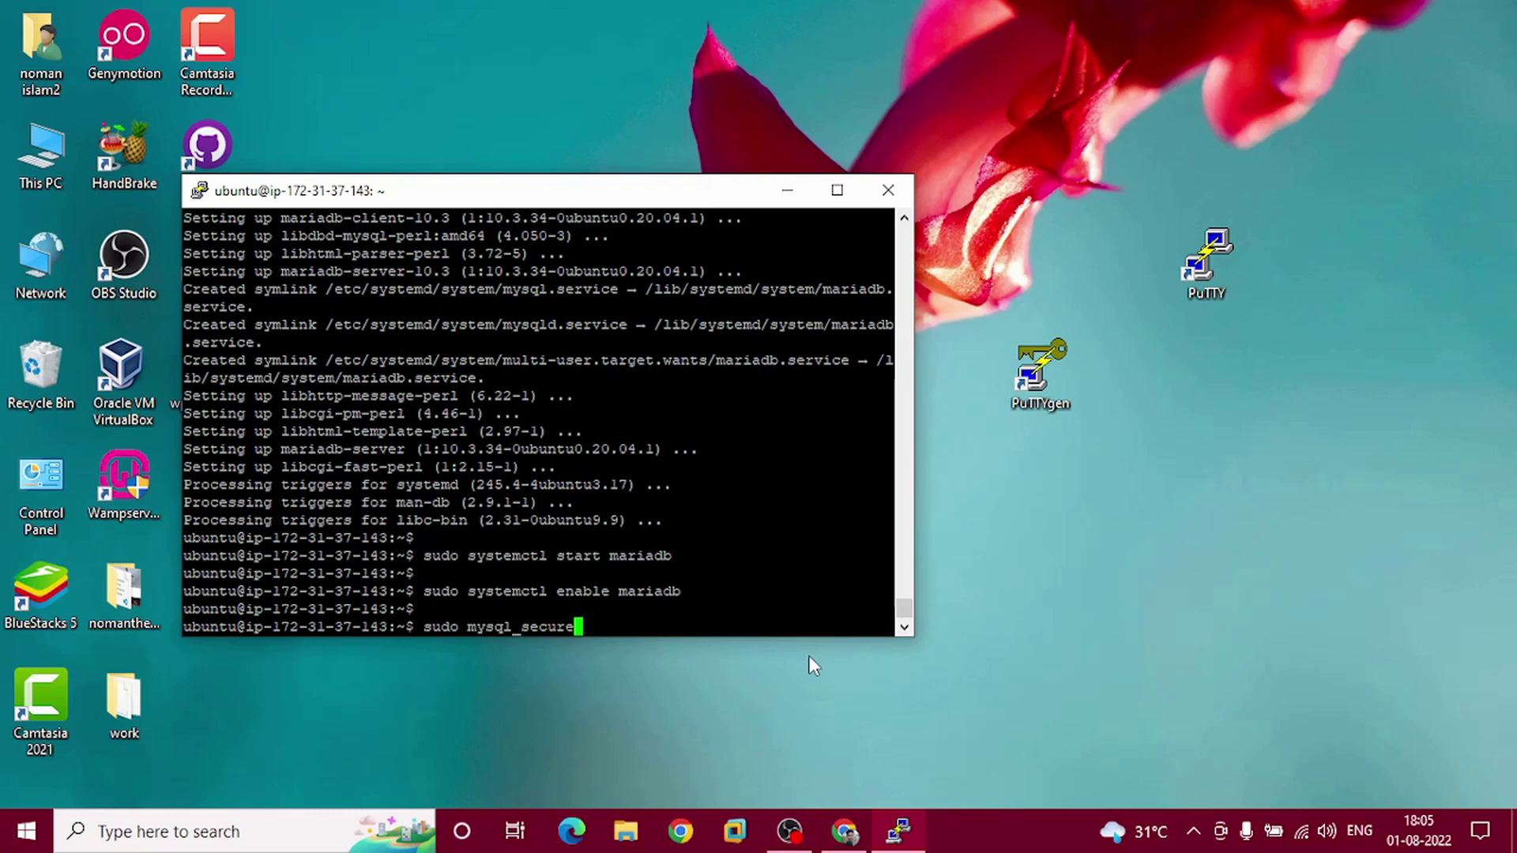
{"action": "type", "text": "_installation"}
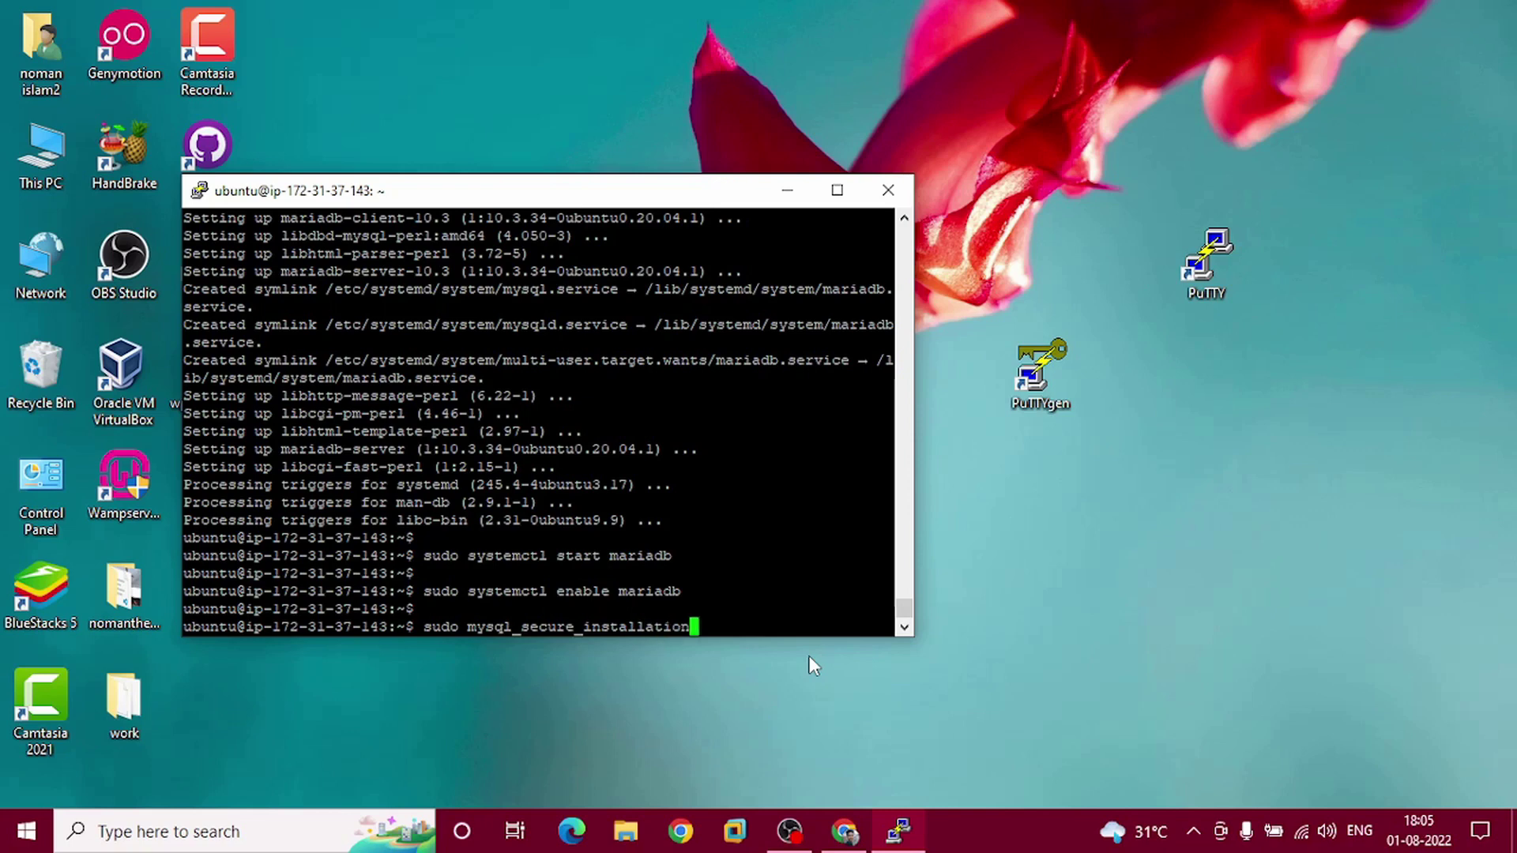
Run the MariaDB secure installation and set a new root password.
{"action": "key", "text": "Return"}
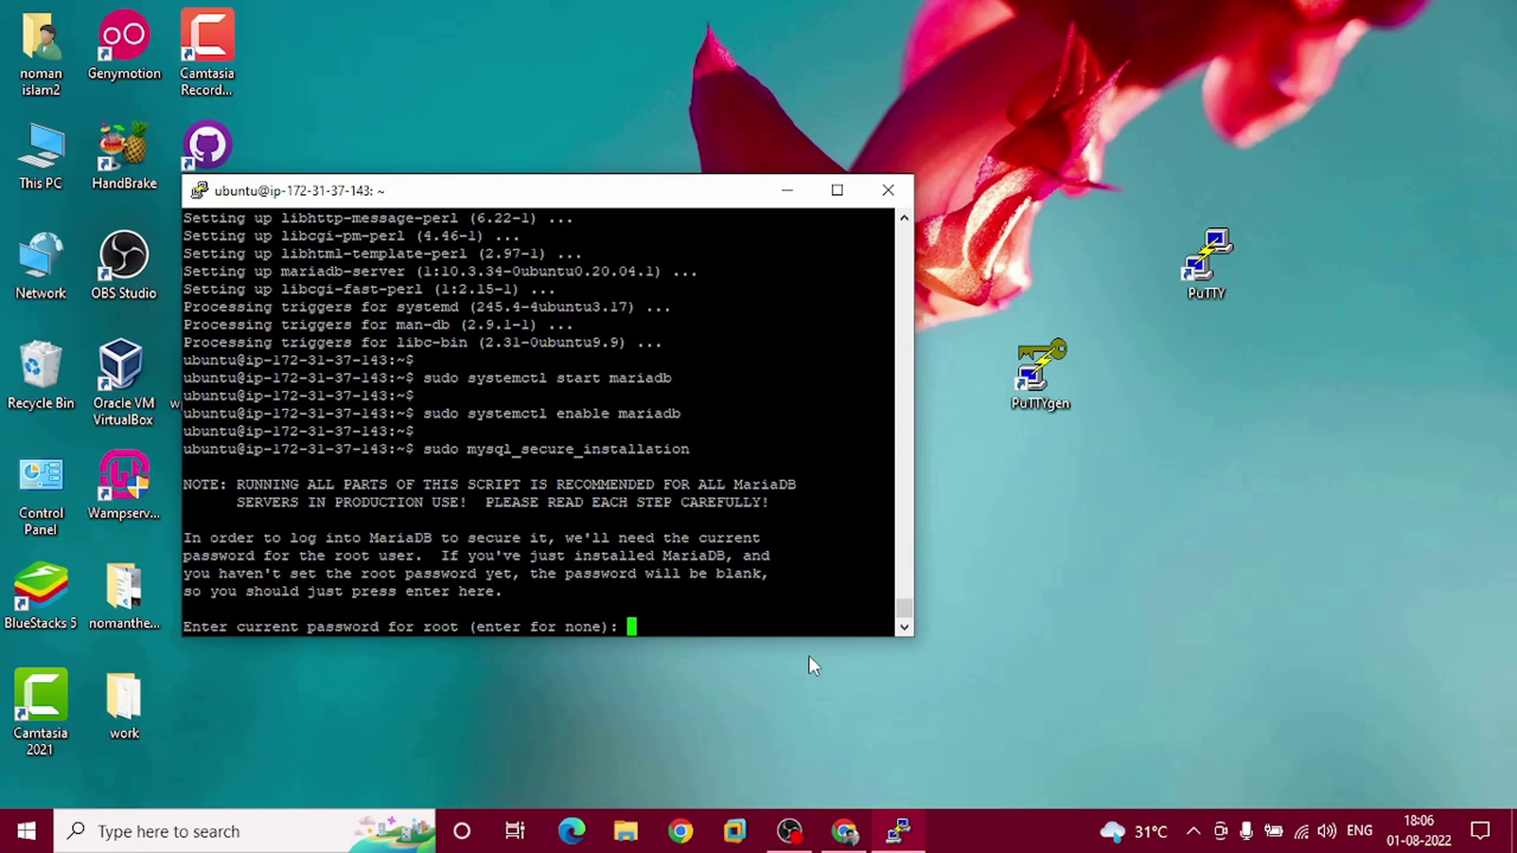
{"action": "key", "text": "Return"}
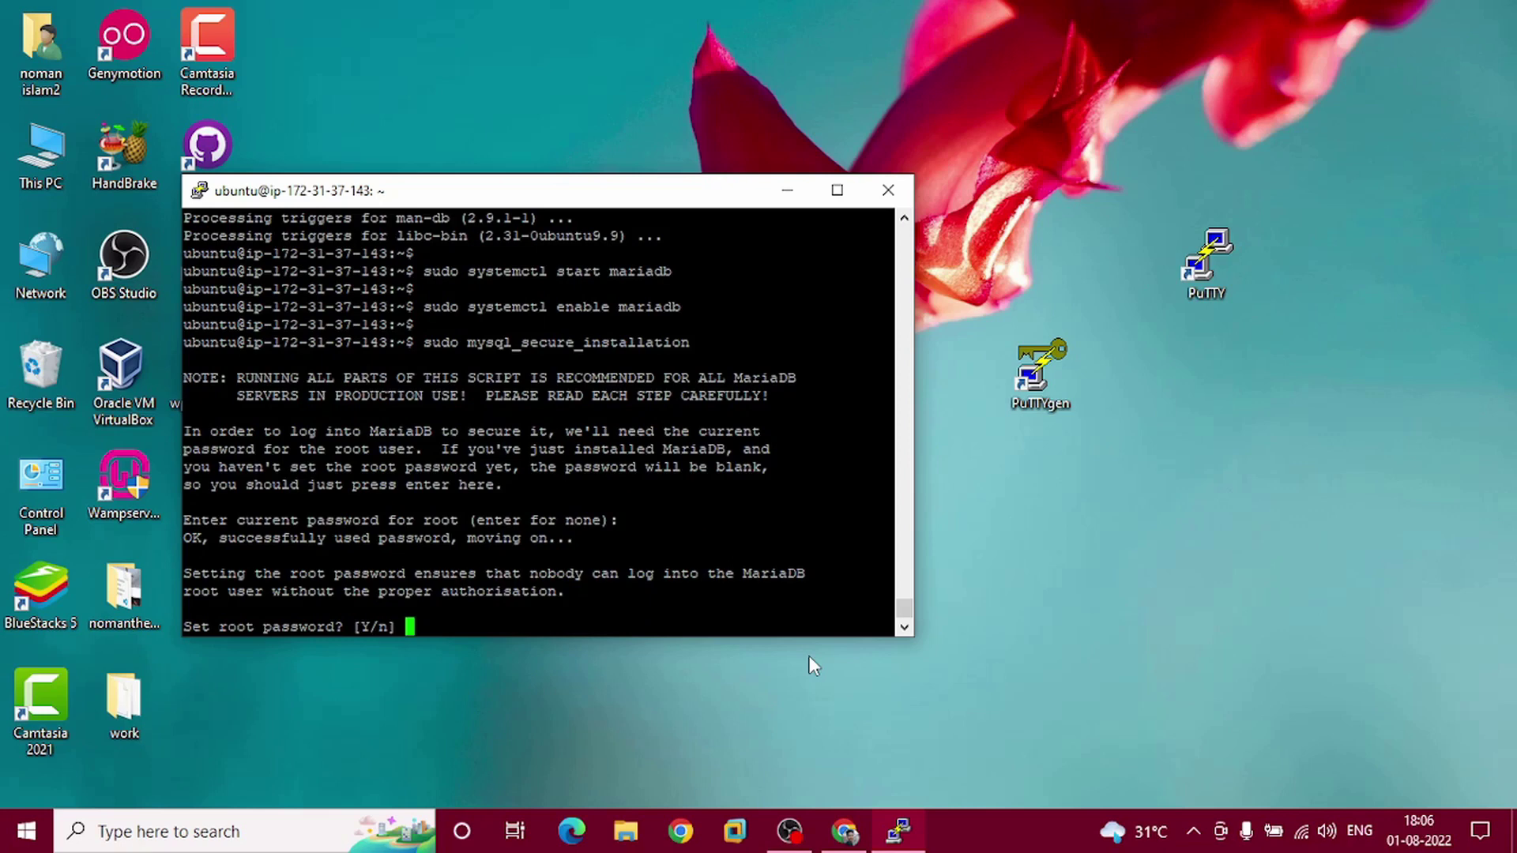
{"action": "type", "text": "y"}
{"action": "key", "text": "Return"}
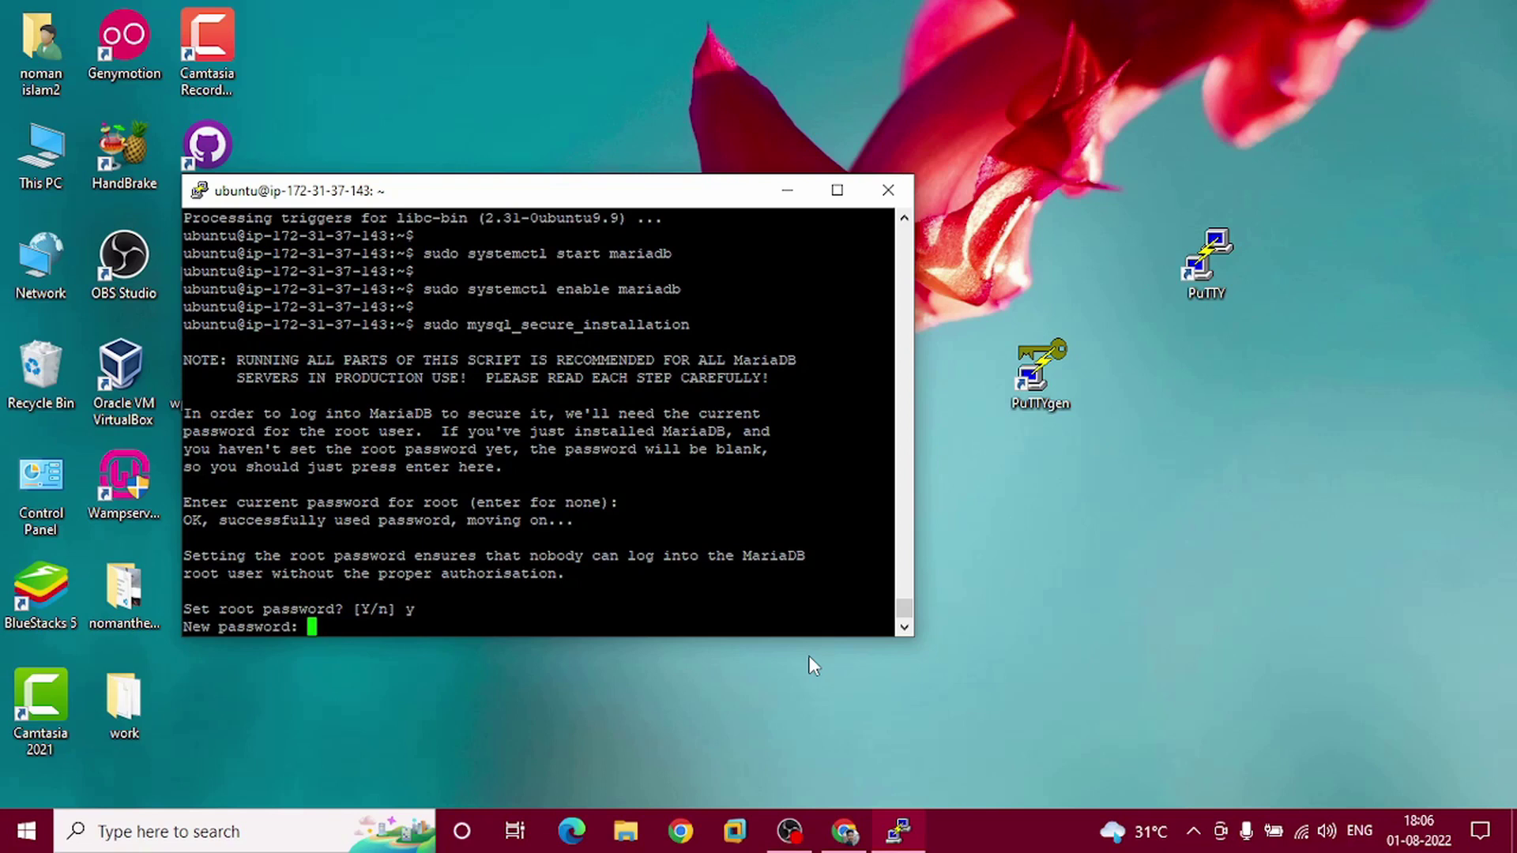
{"action": "key", "text": "Return"}
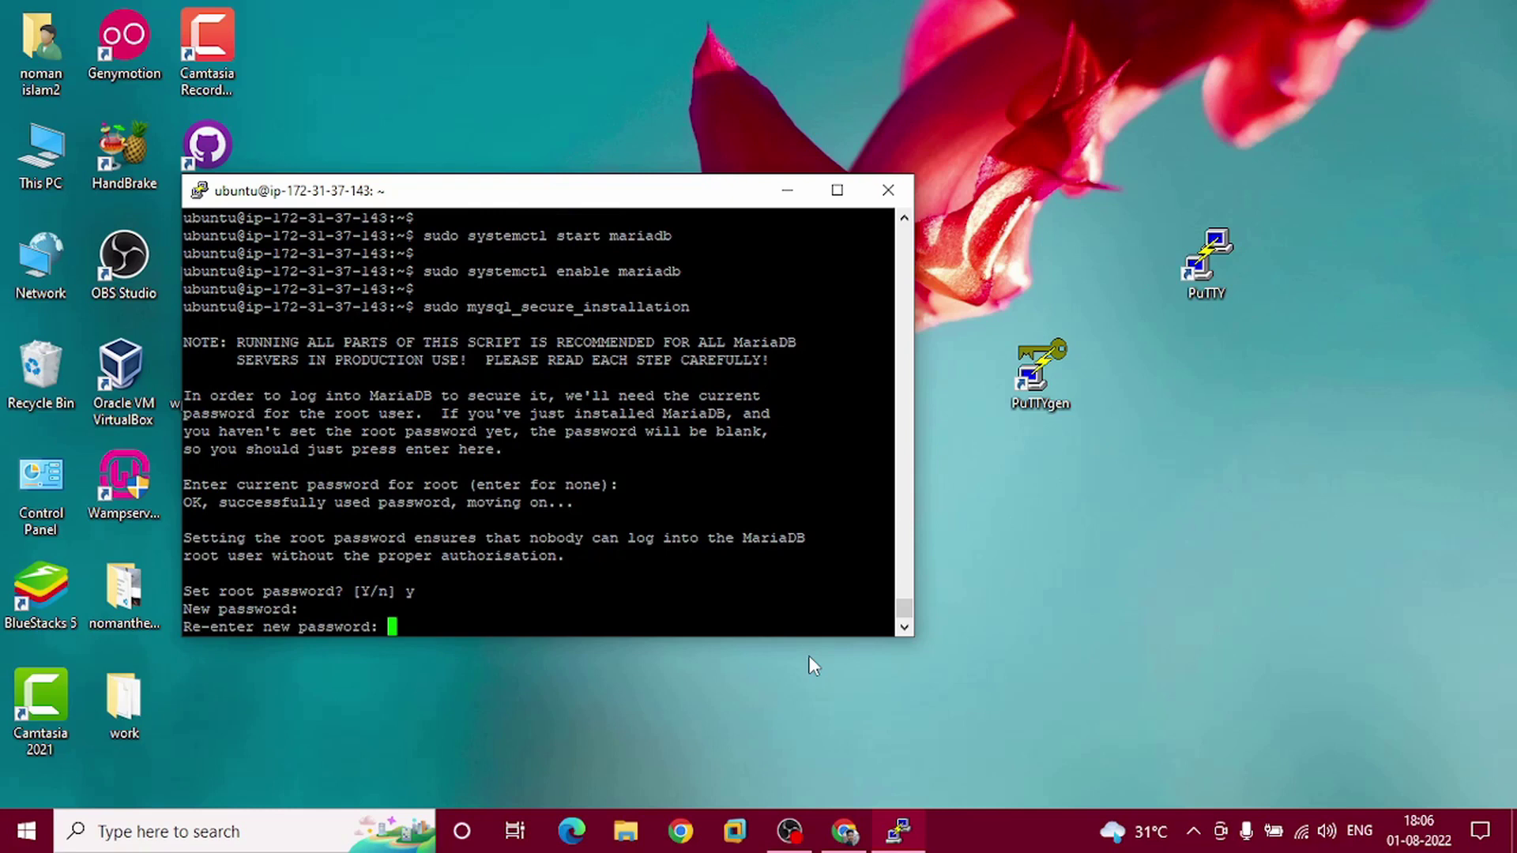
{"action": "key", "text": "Return"}
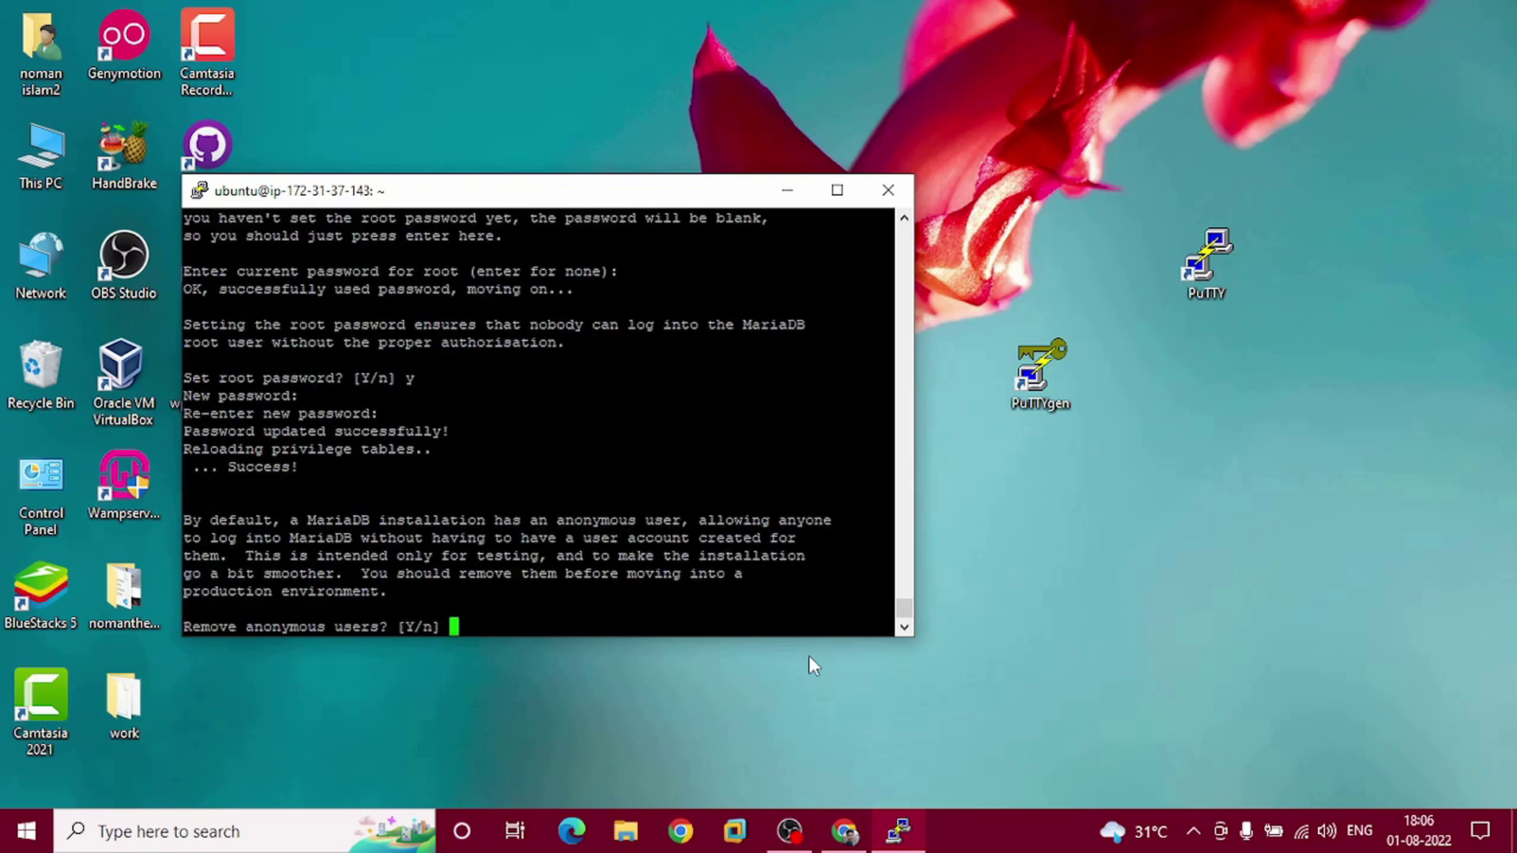
Remove anonymous users and the test database, disallow remote root login, and reload privileges.
{"action": "type", "text": "y"}
{"action": "key", "text": "Return"}
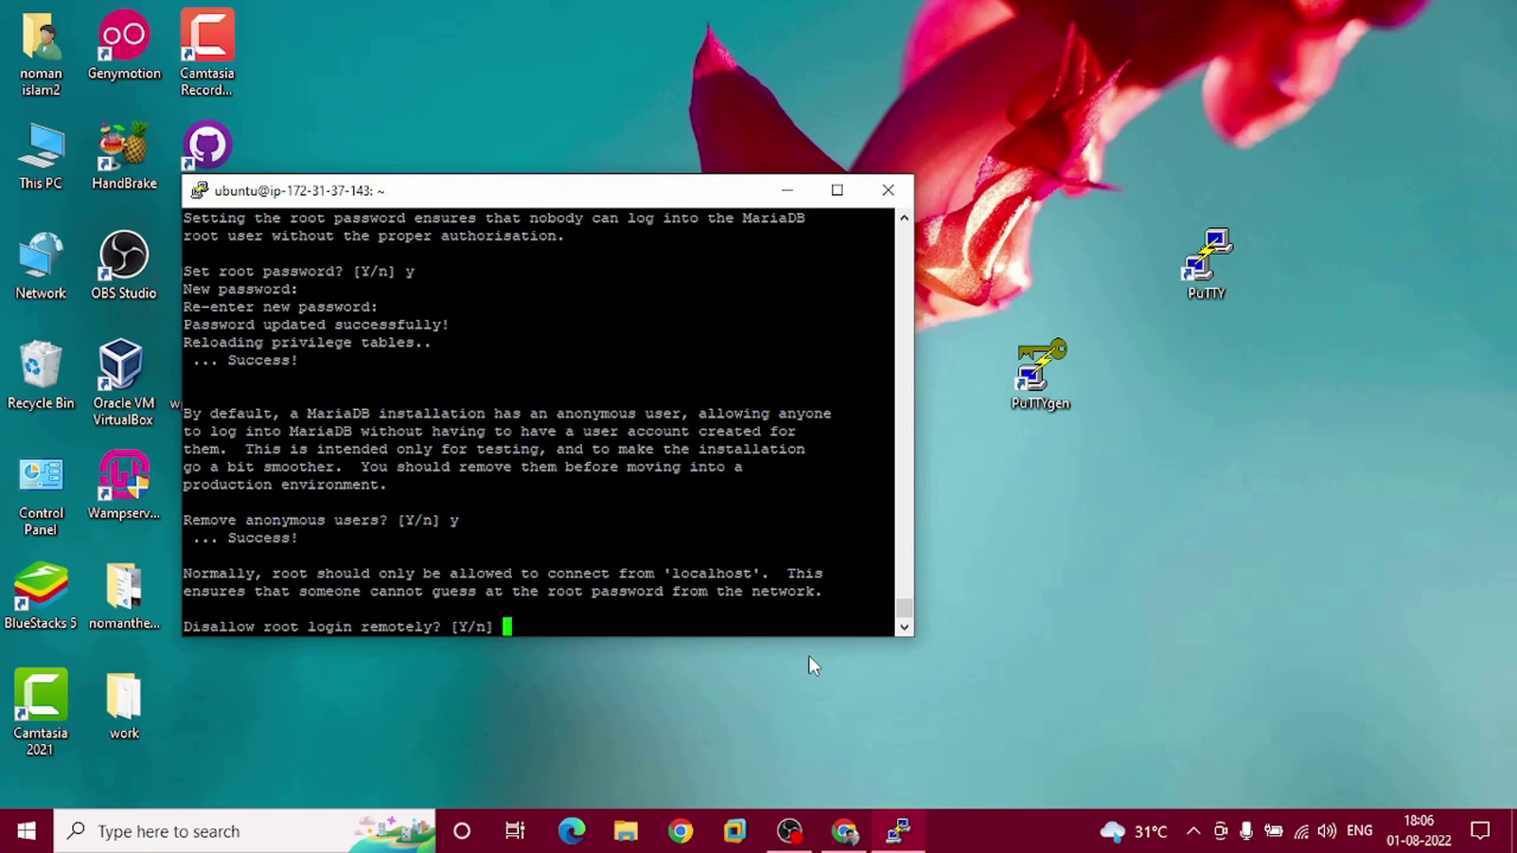
{"action": "type", "text": "y"}
{"action": "key", "text": "Return"}
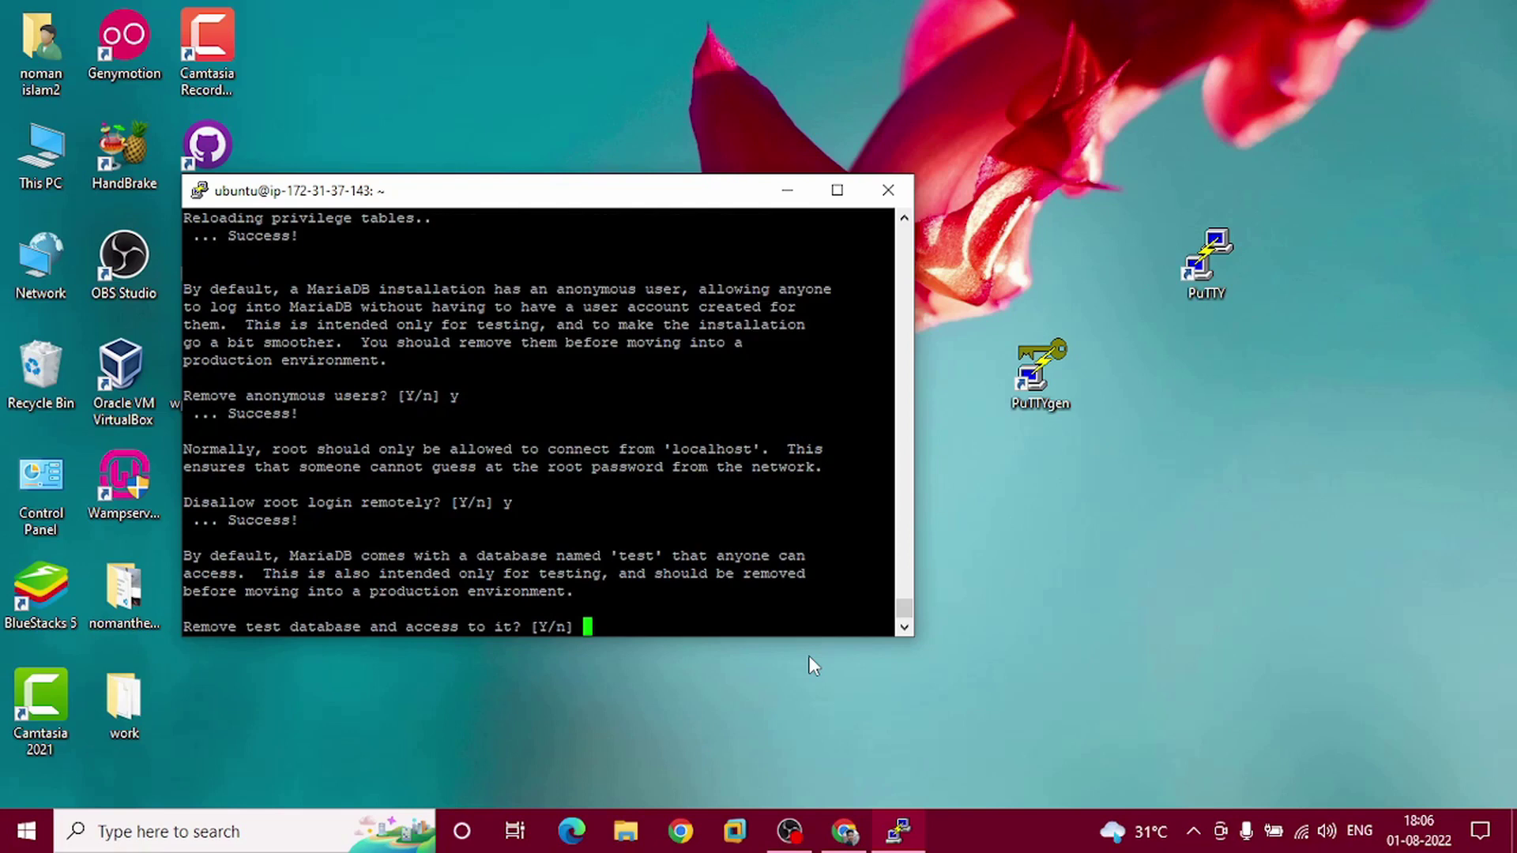
{"action": "type", "text": "y"}
{"action": "key", "text": "Return"}
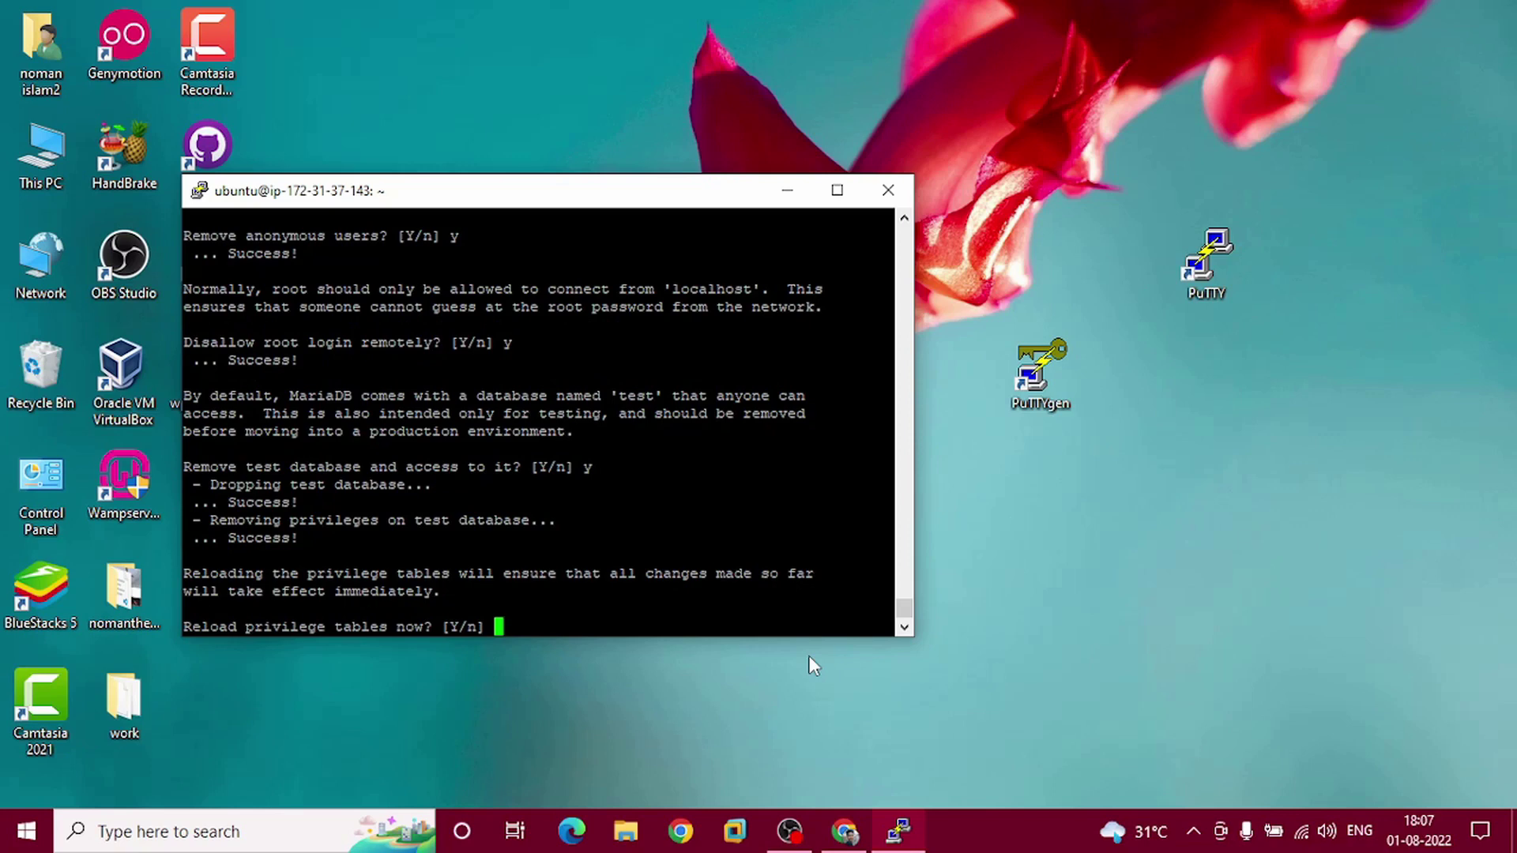
{"action": "type", "text": "y"}
{"action": "key", "text": "Return"}
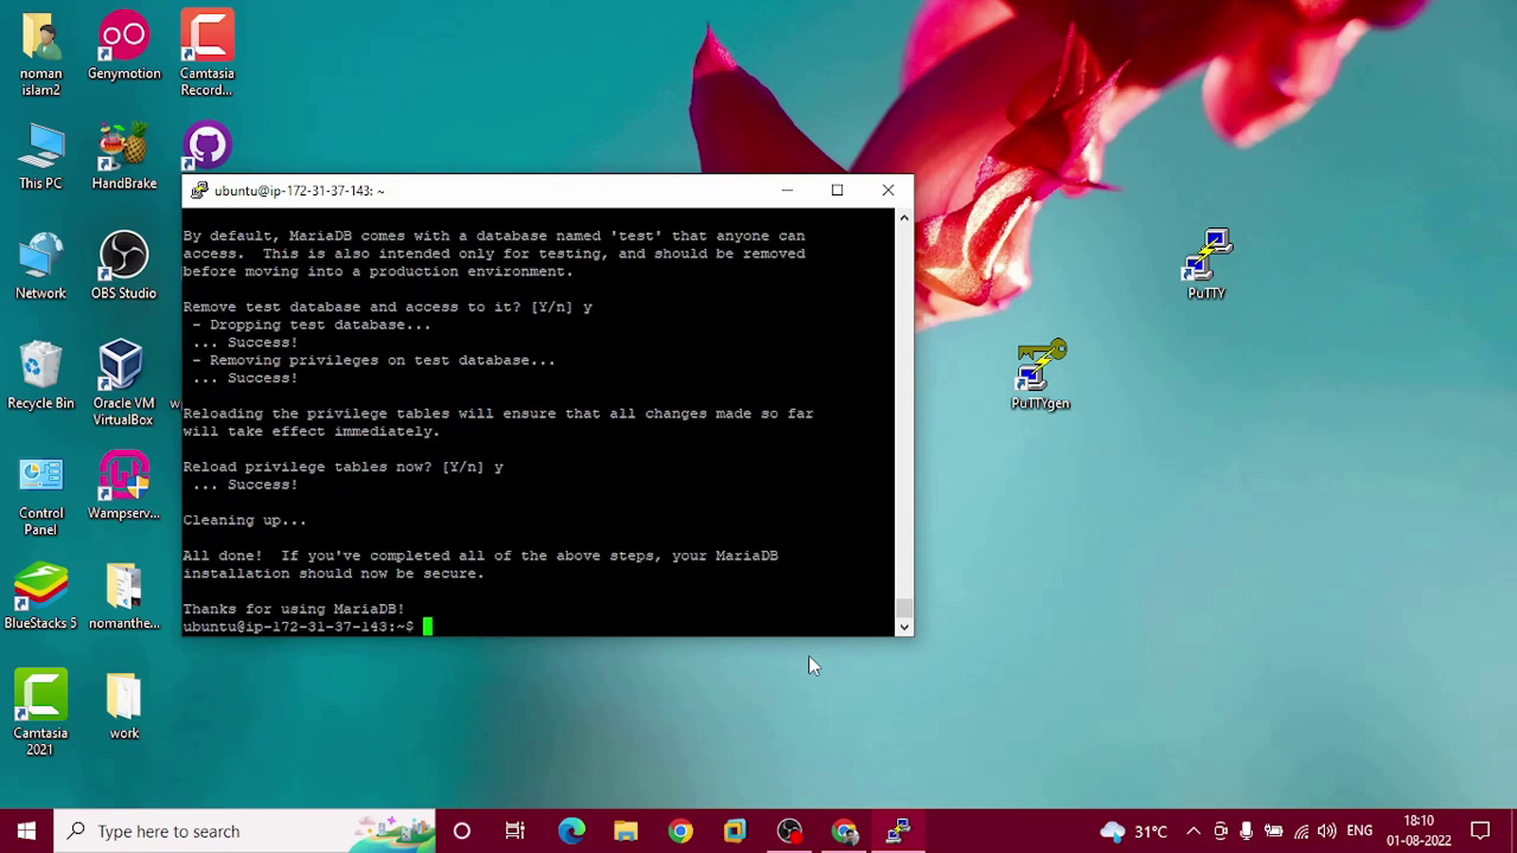
{"action": "key", "text": "Return"}
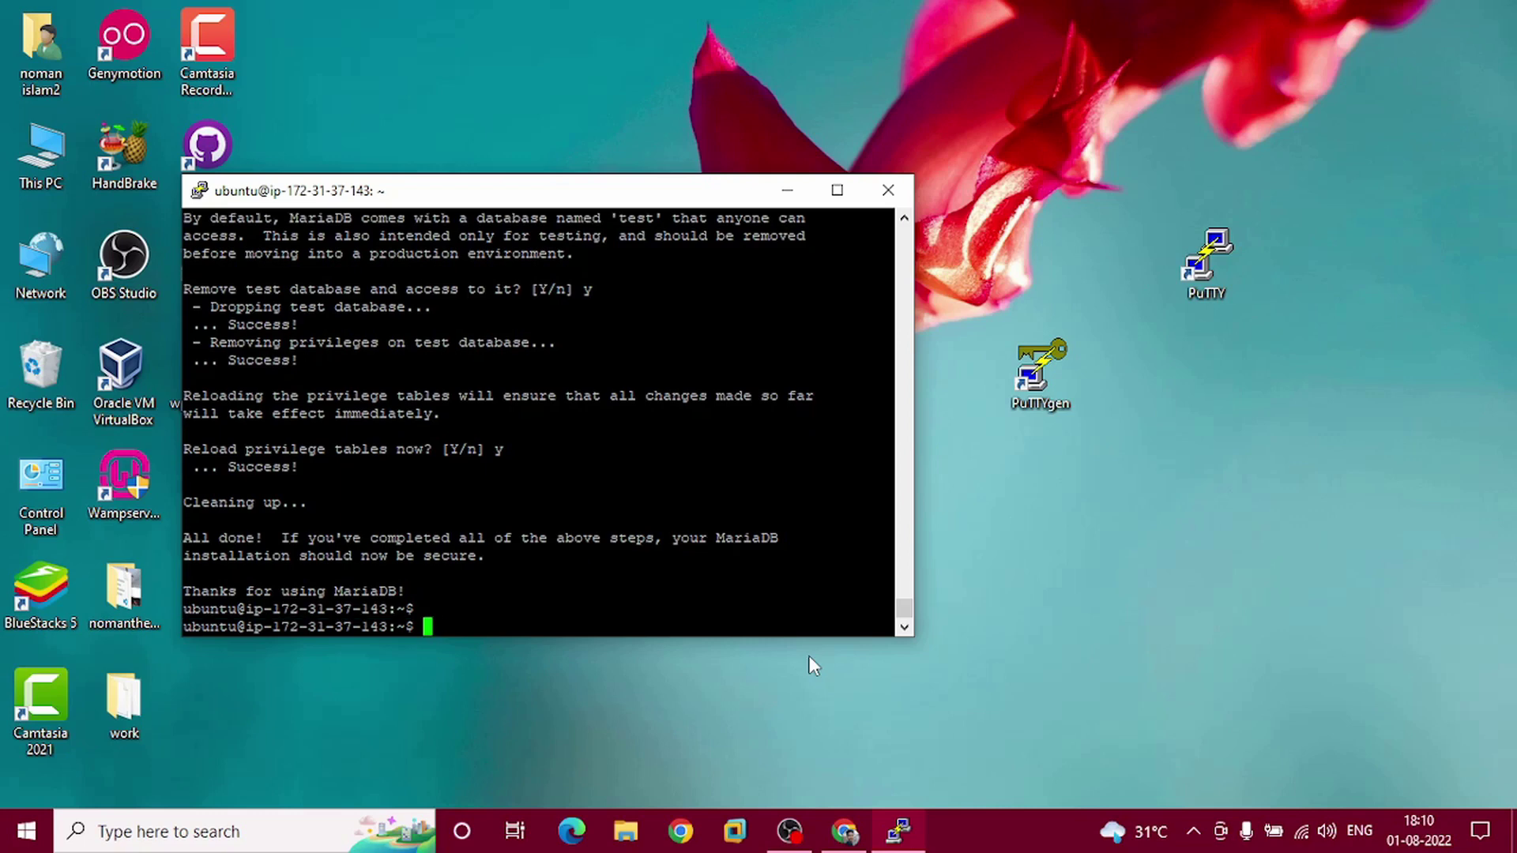
Install PHP with 'sudo apt install php -y'.
{"action": "type", "text": "sudo apt install"}
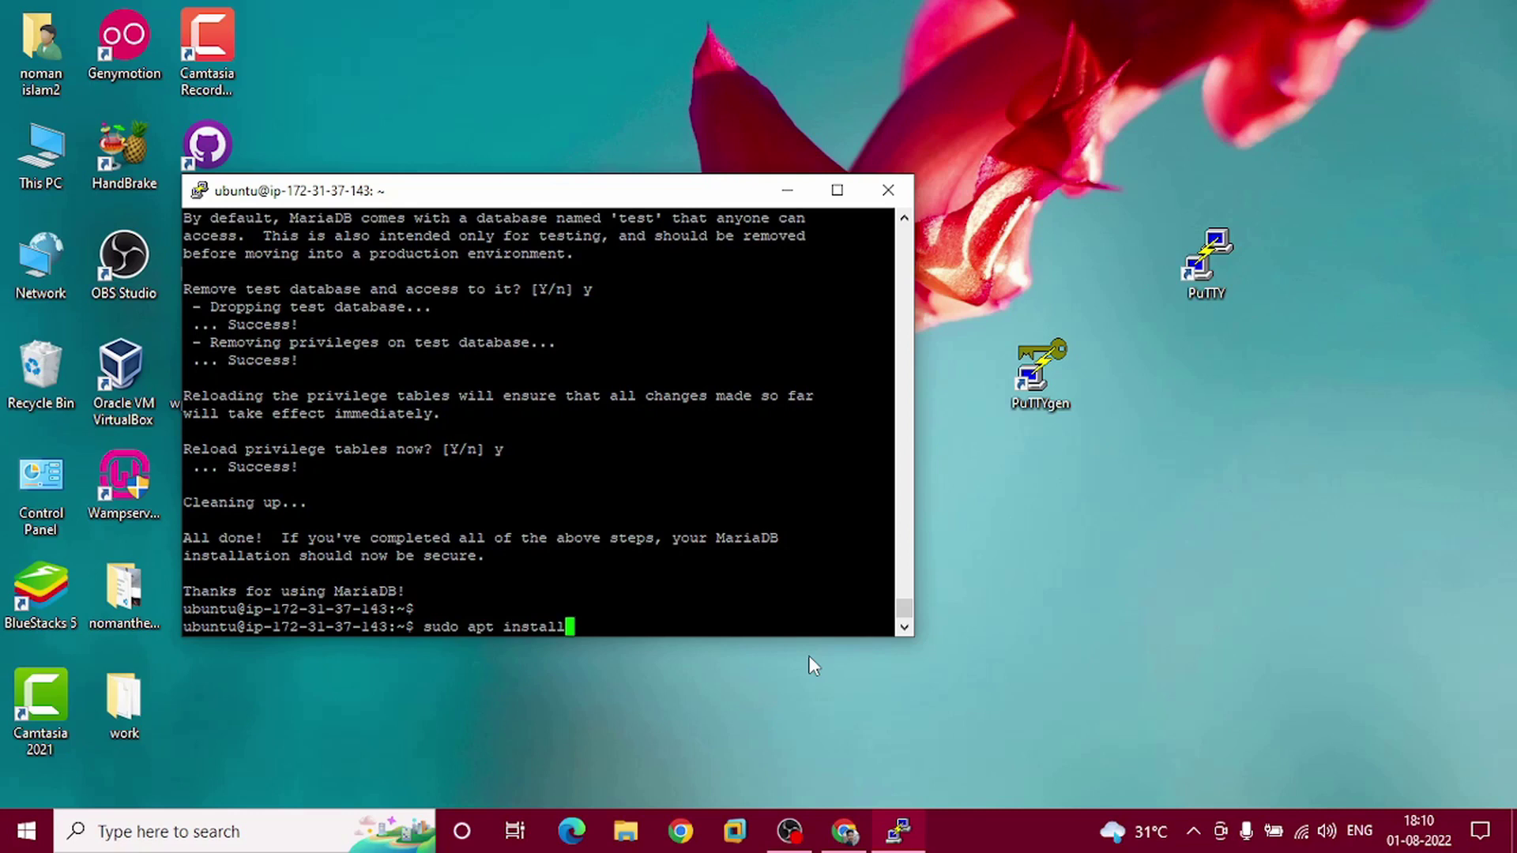
{"action": "type", "text": " php -y"}
{"action": "key", "text": "Return"}
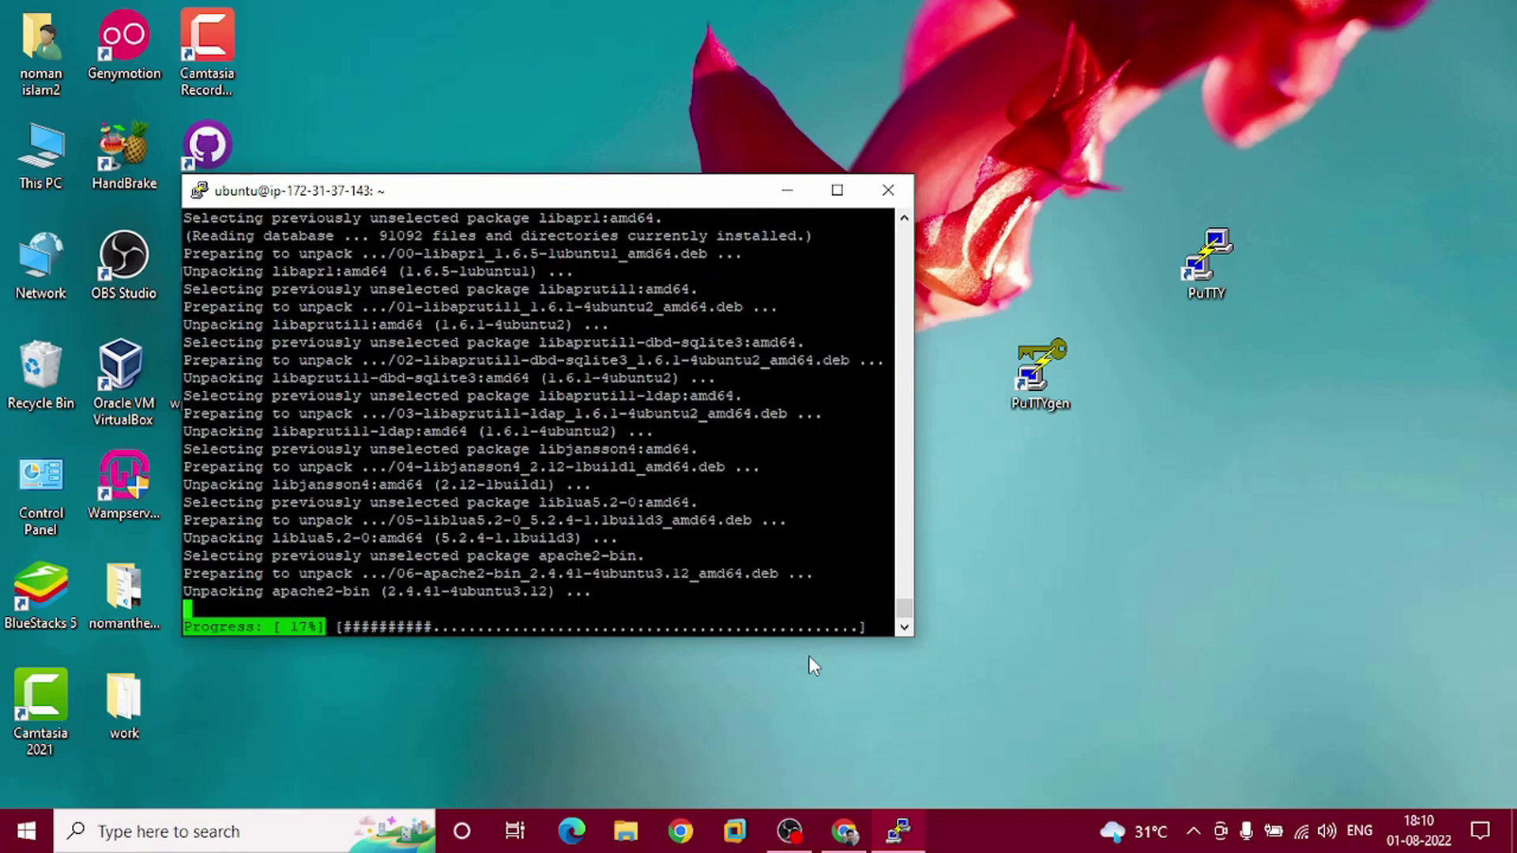
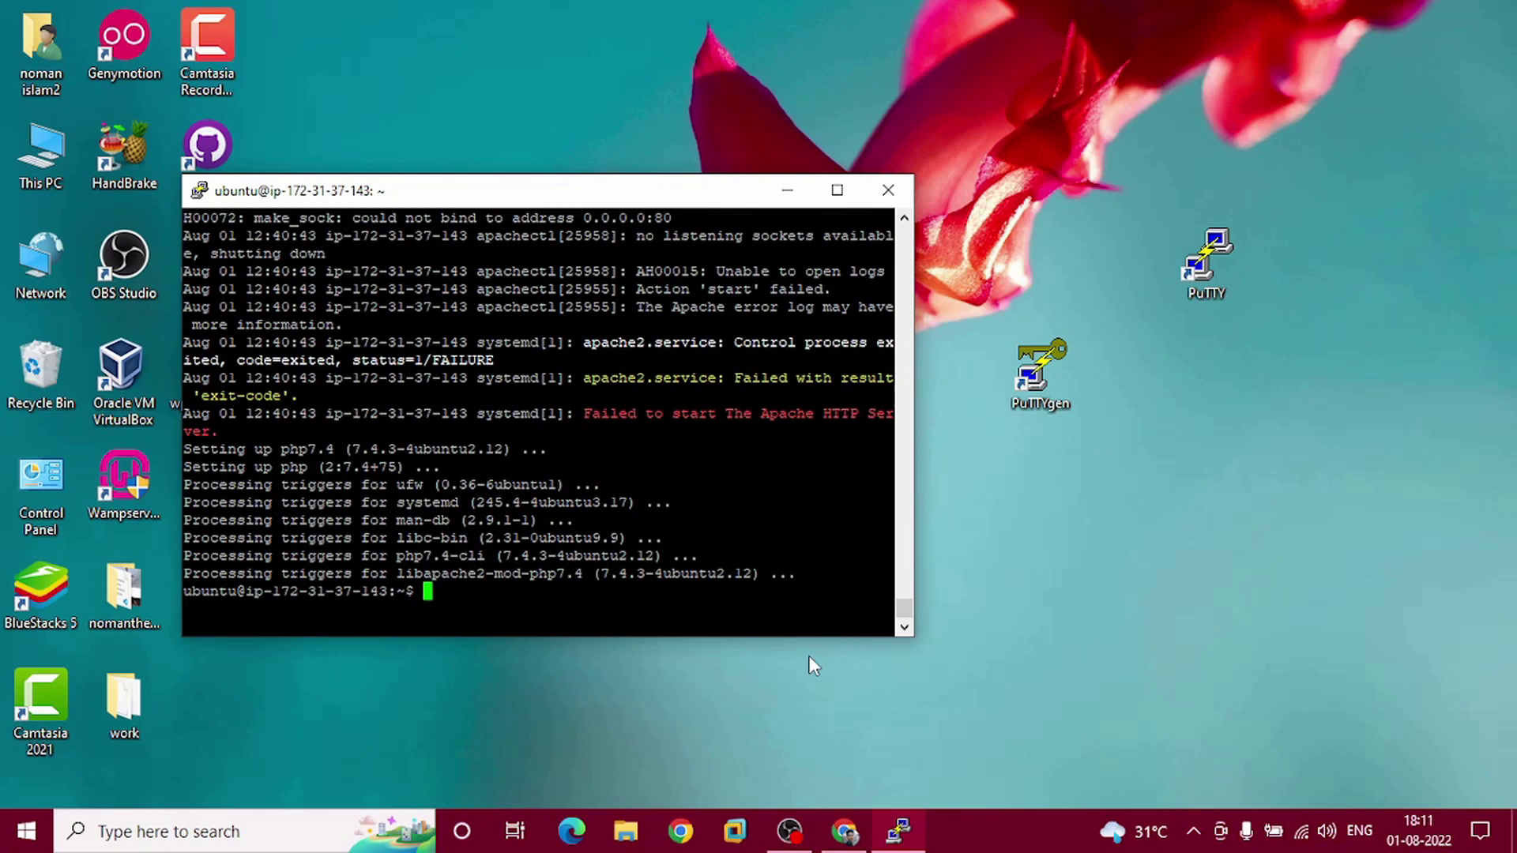
Install php-mysql, php-gd, php-common, php-mbstring, php-curl and php-cli with apt -y.
{"action": "key", "text": "Return"}
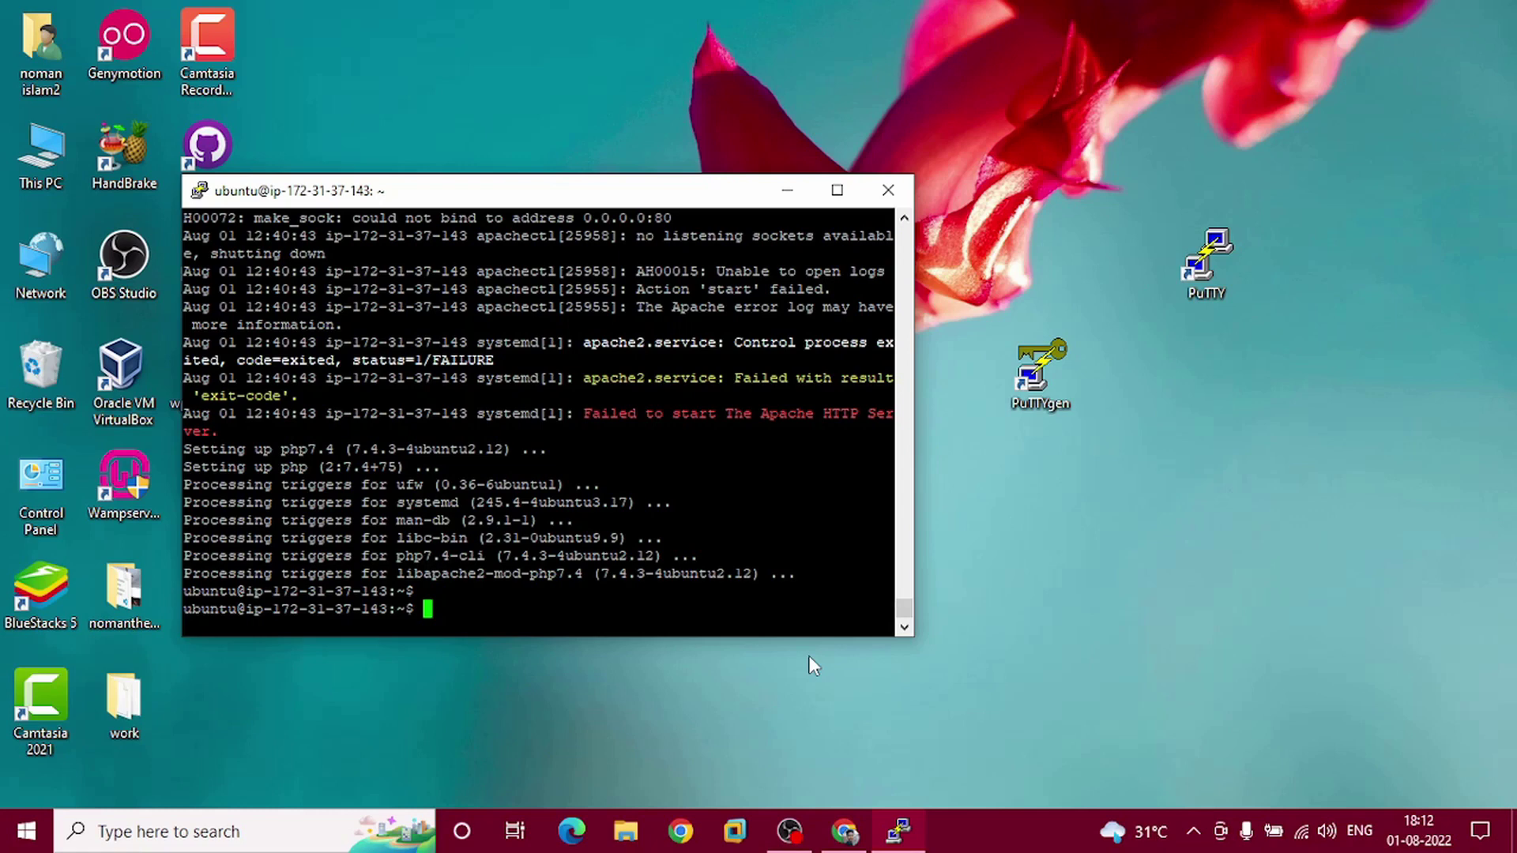
{"action": "type", "text": "sudo apt inst"}
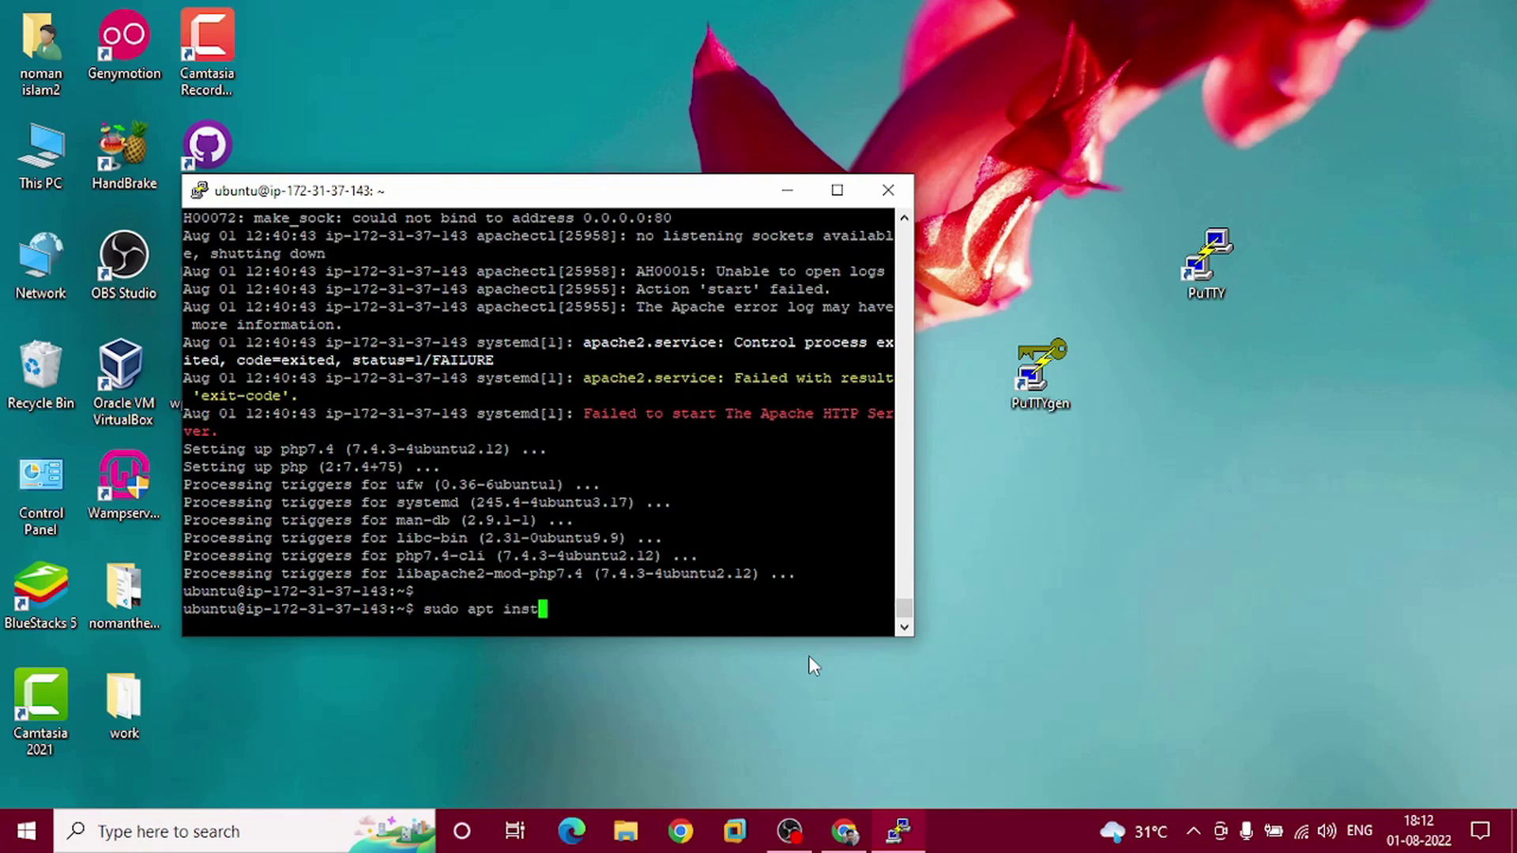
{"action": "type", "text": "all php-mysql php"}
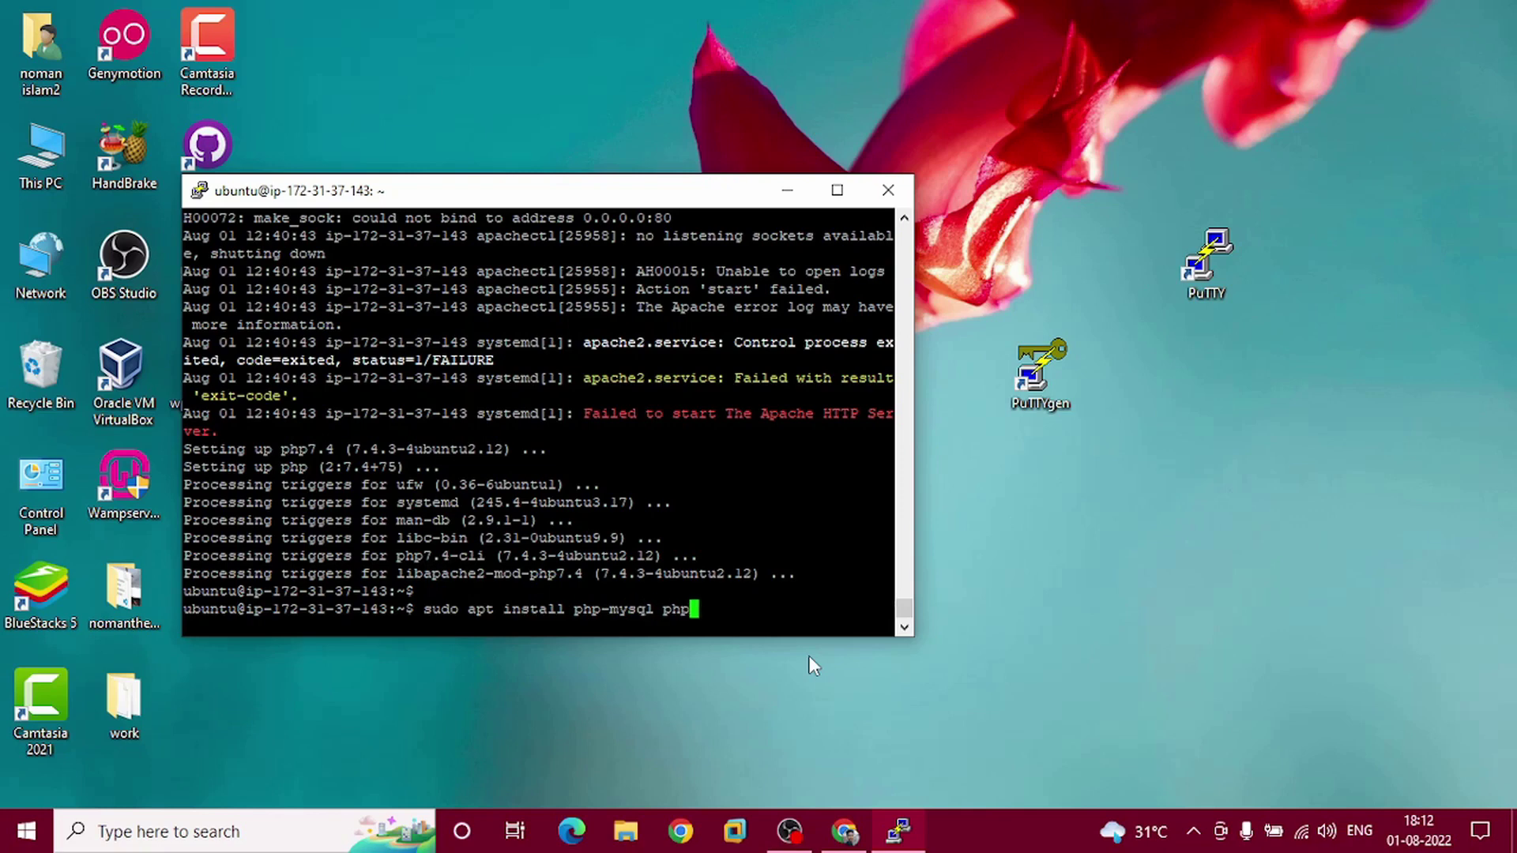
{"action": "type", "text": "-gd php-common"}
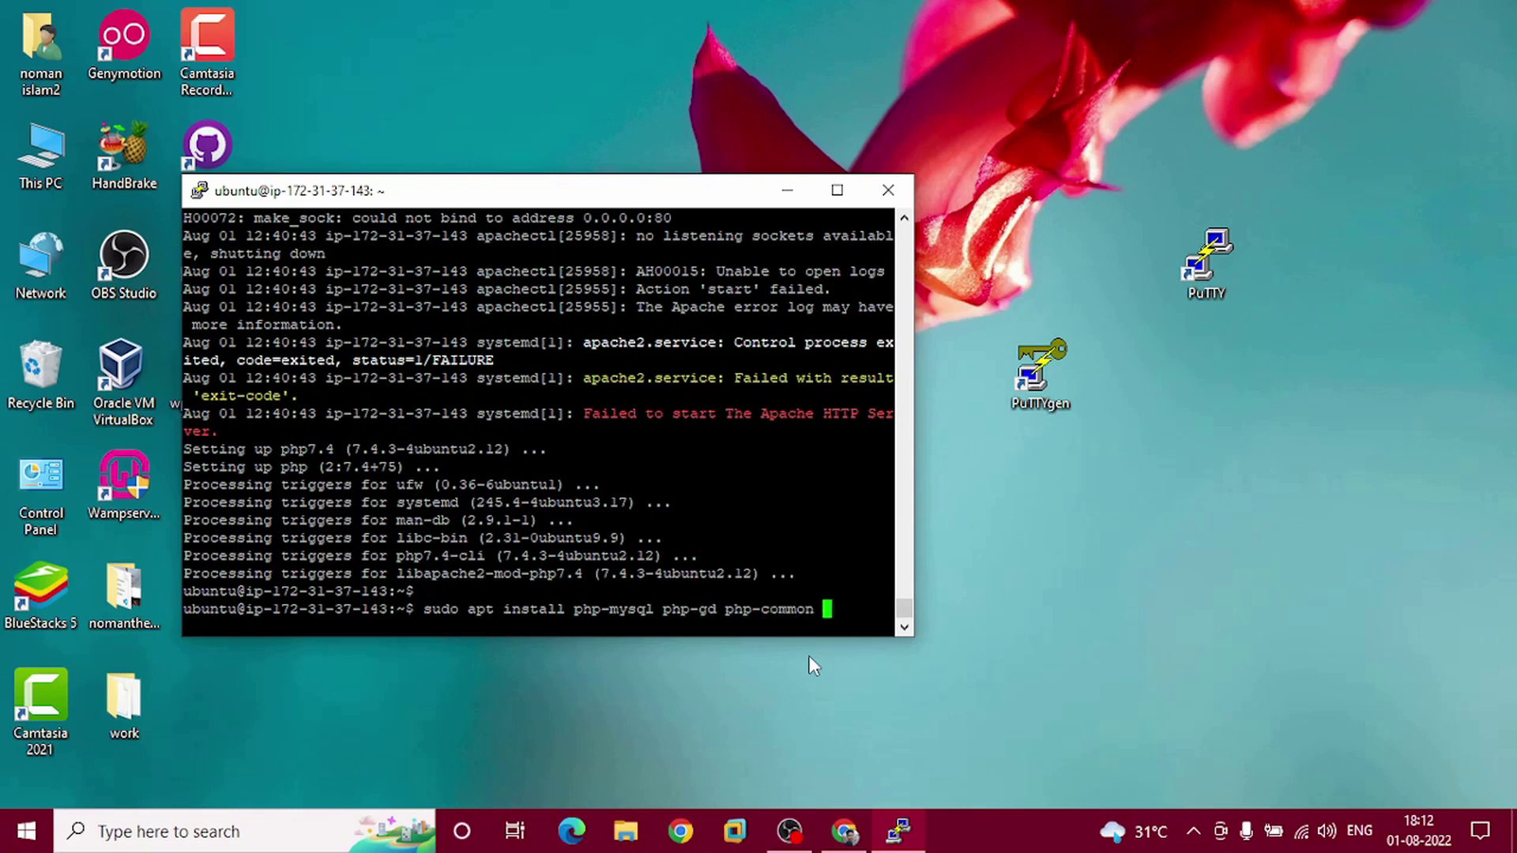
{"action": "type", "text": " php-mbstring"}
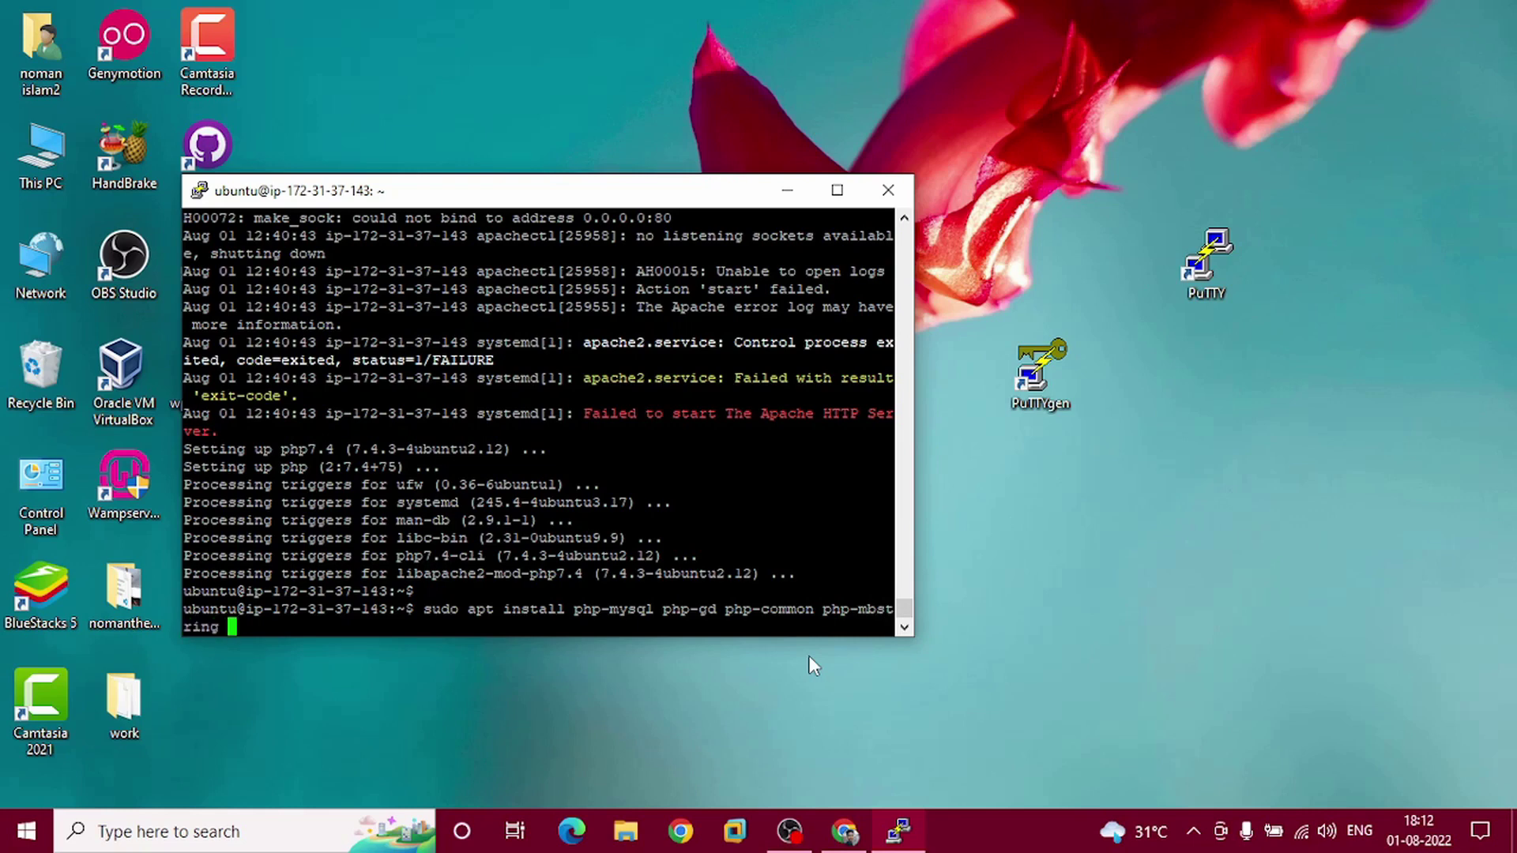
{"action": "type", "text": " php-curl php-"}
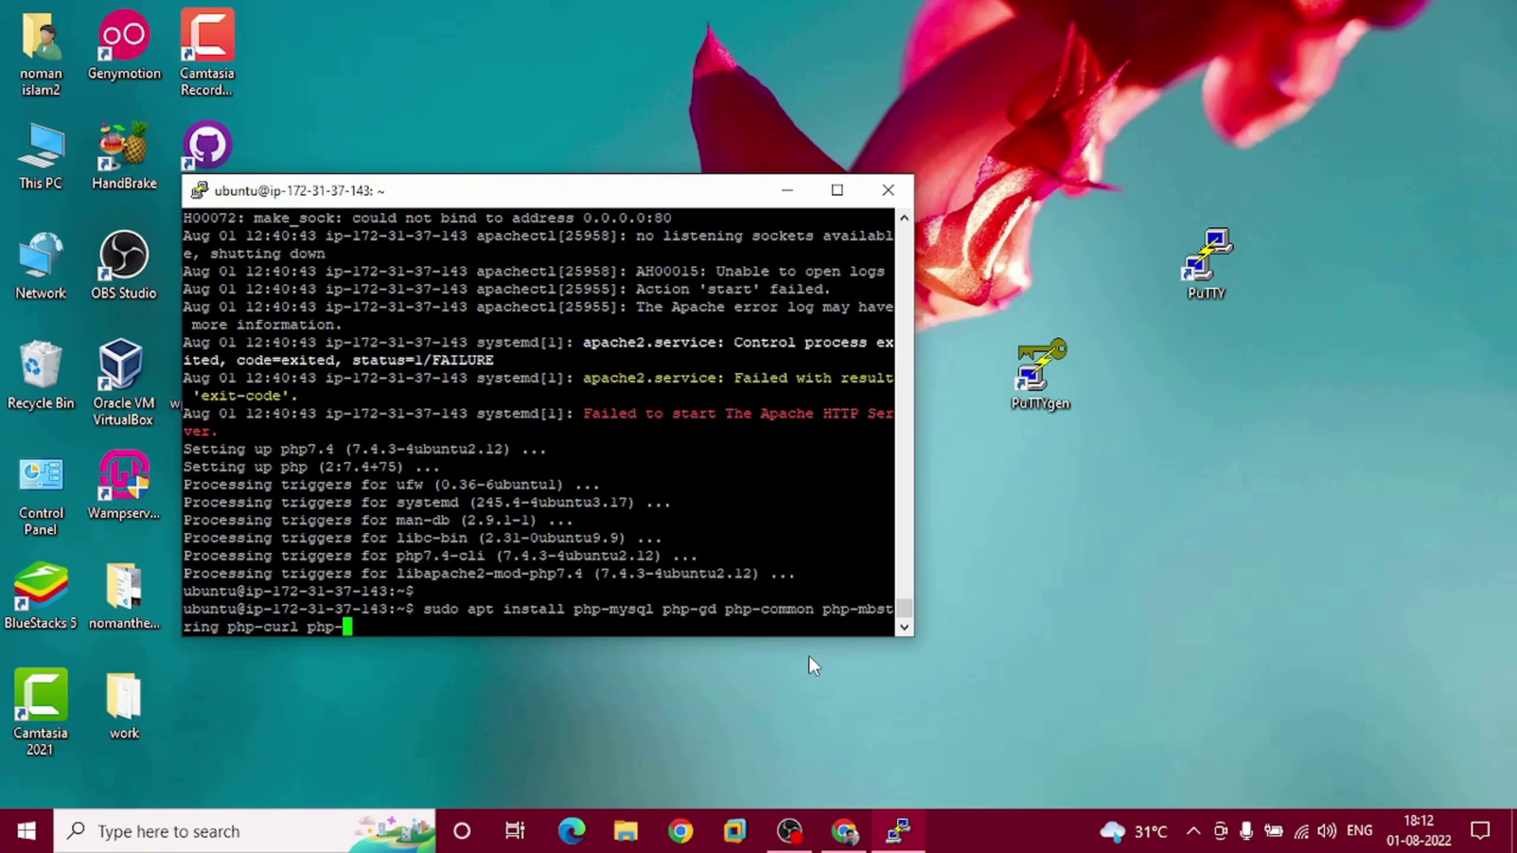
{"action": "type", "text": "cli -y"}
{"action": "key", "text": "Return"}
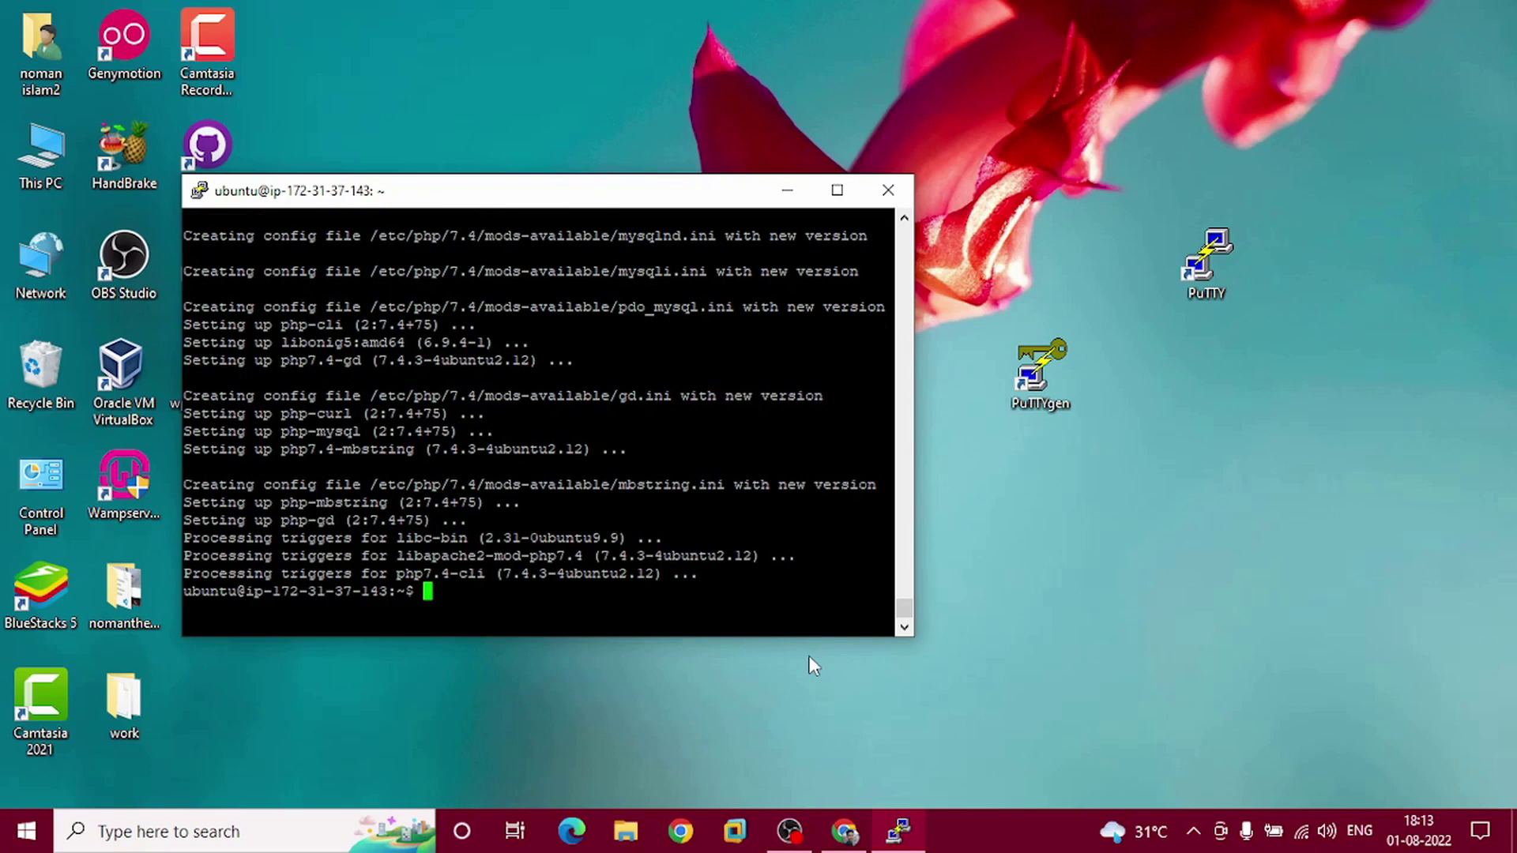
{"action": "key", "text": "Return"}
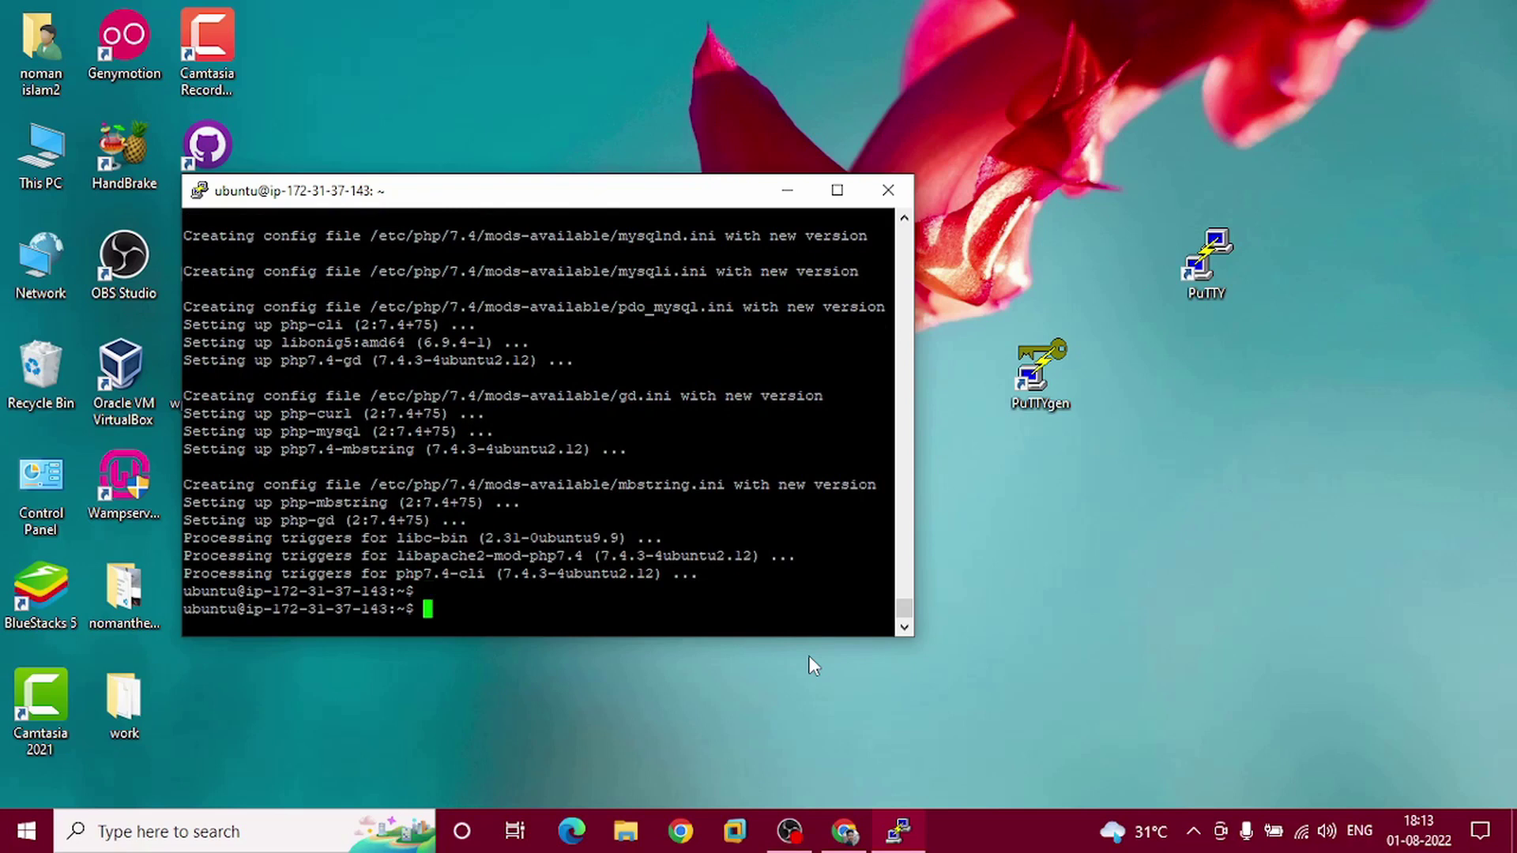
Restart nginx with sudo systemctl restart nginx.
{"action": "key", "text": "Return"}
{"action": "type", "text": "sudo "}
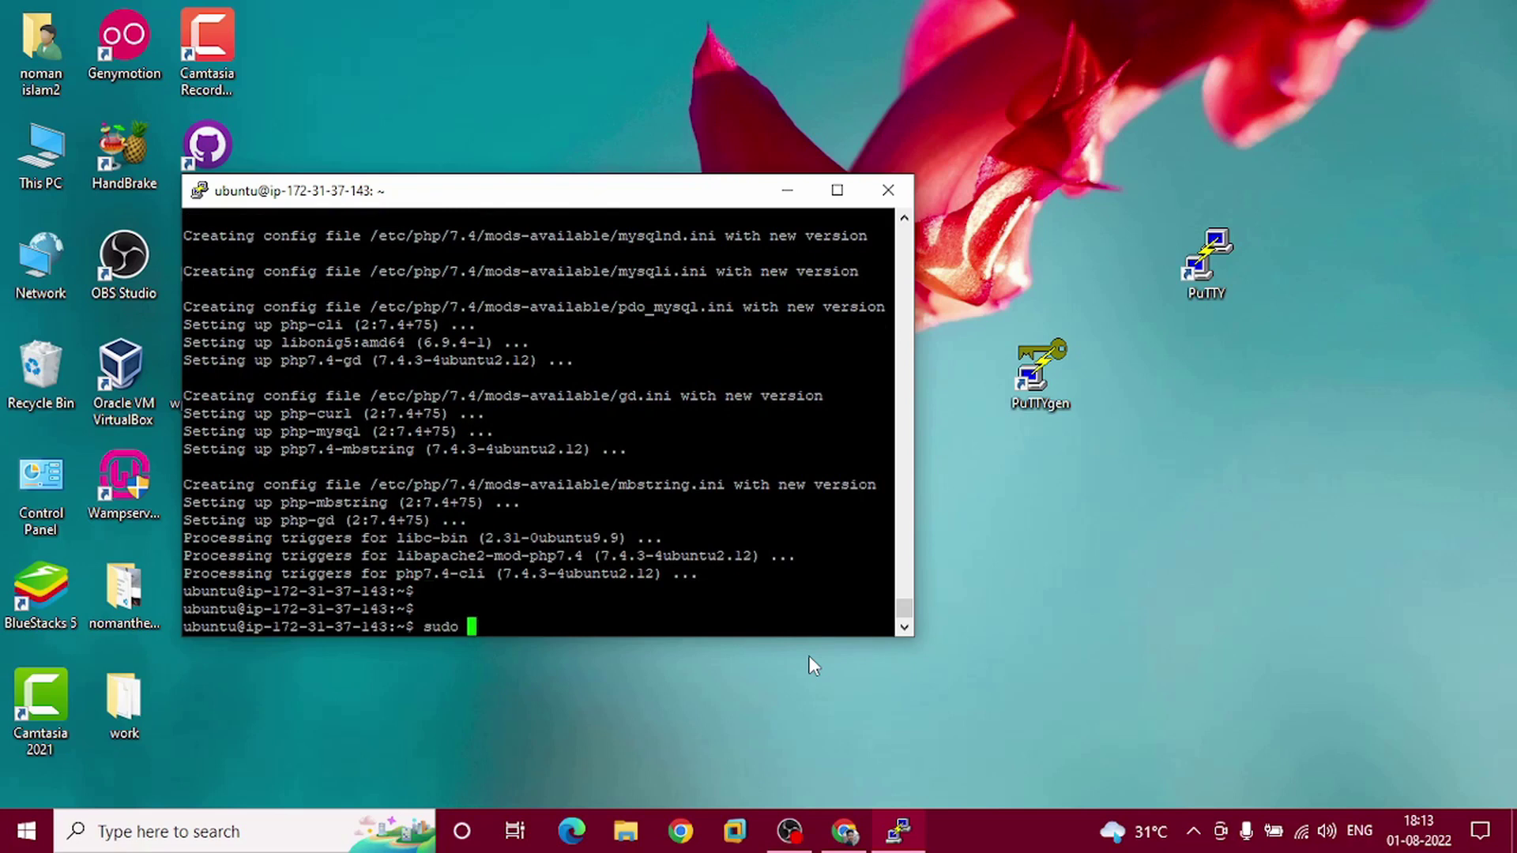
{"action": "type", "text": "systemctl"}
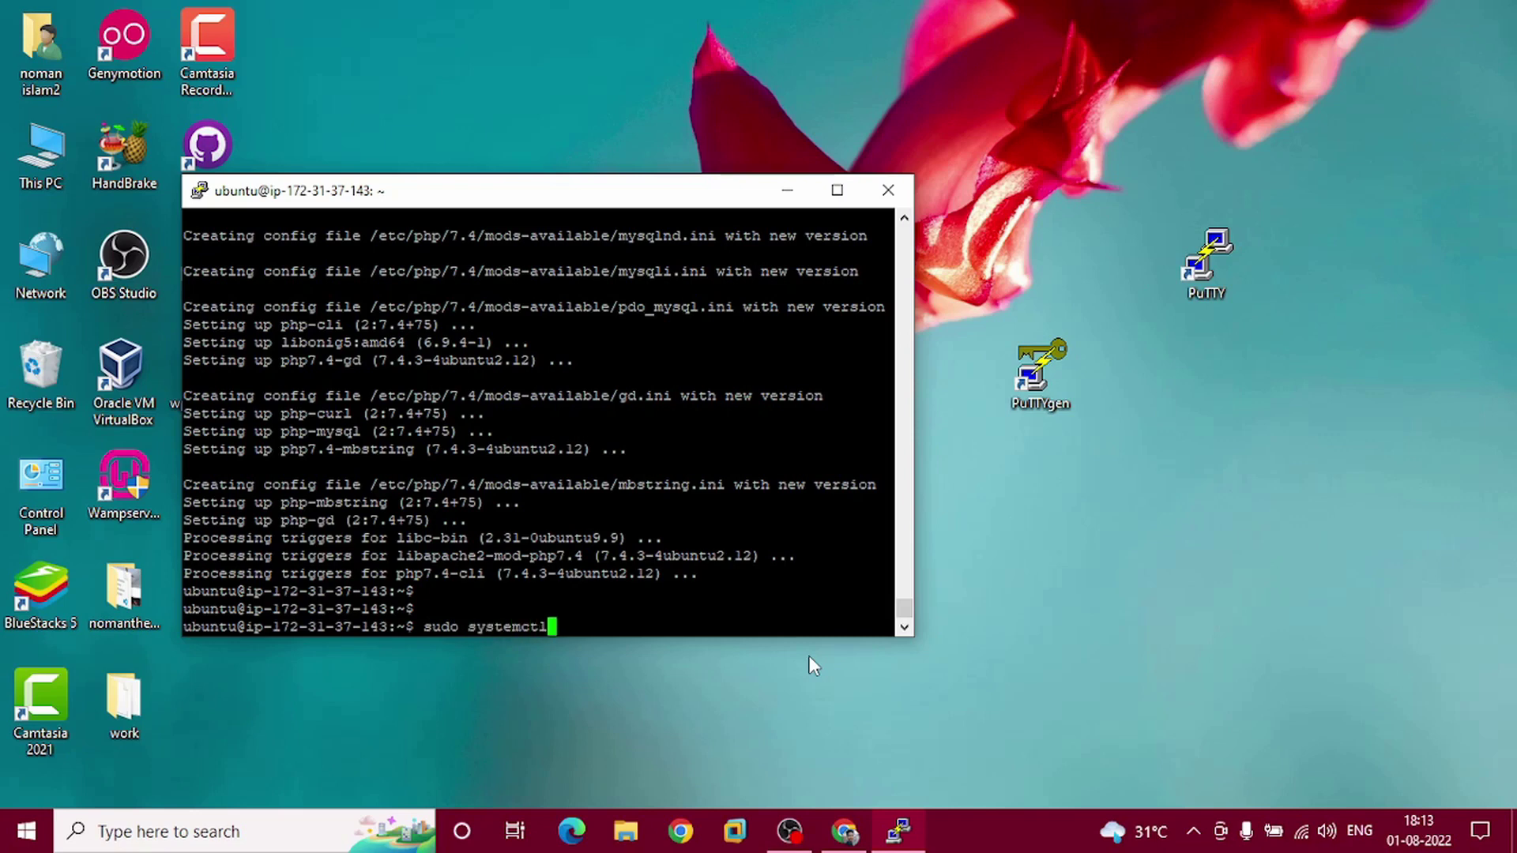
{"action": "type", "text": " restart nginx"}
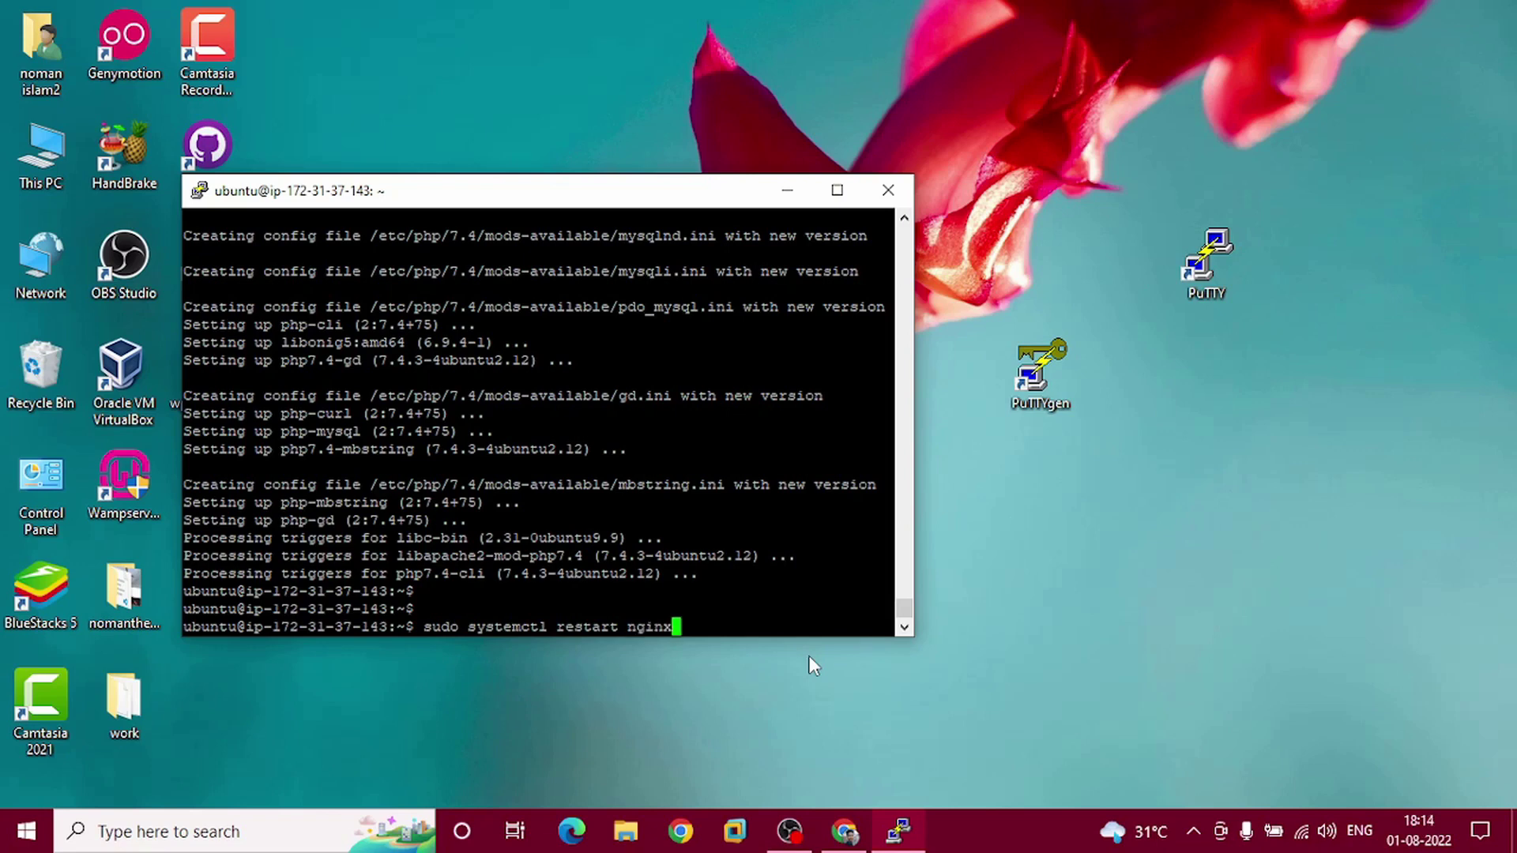
{"action": "key", "text": "Return"}
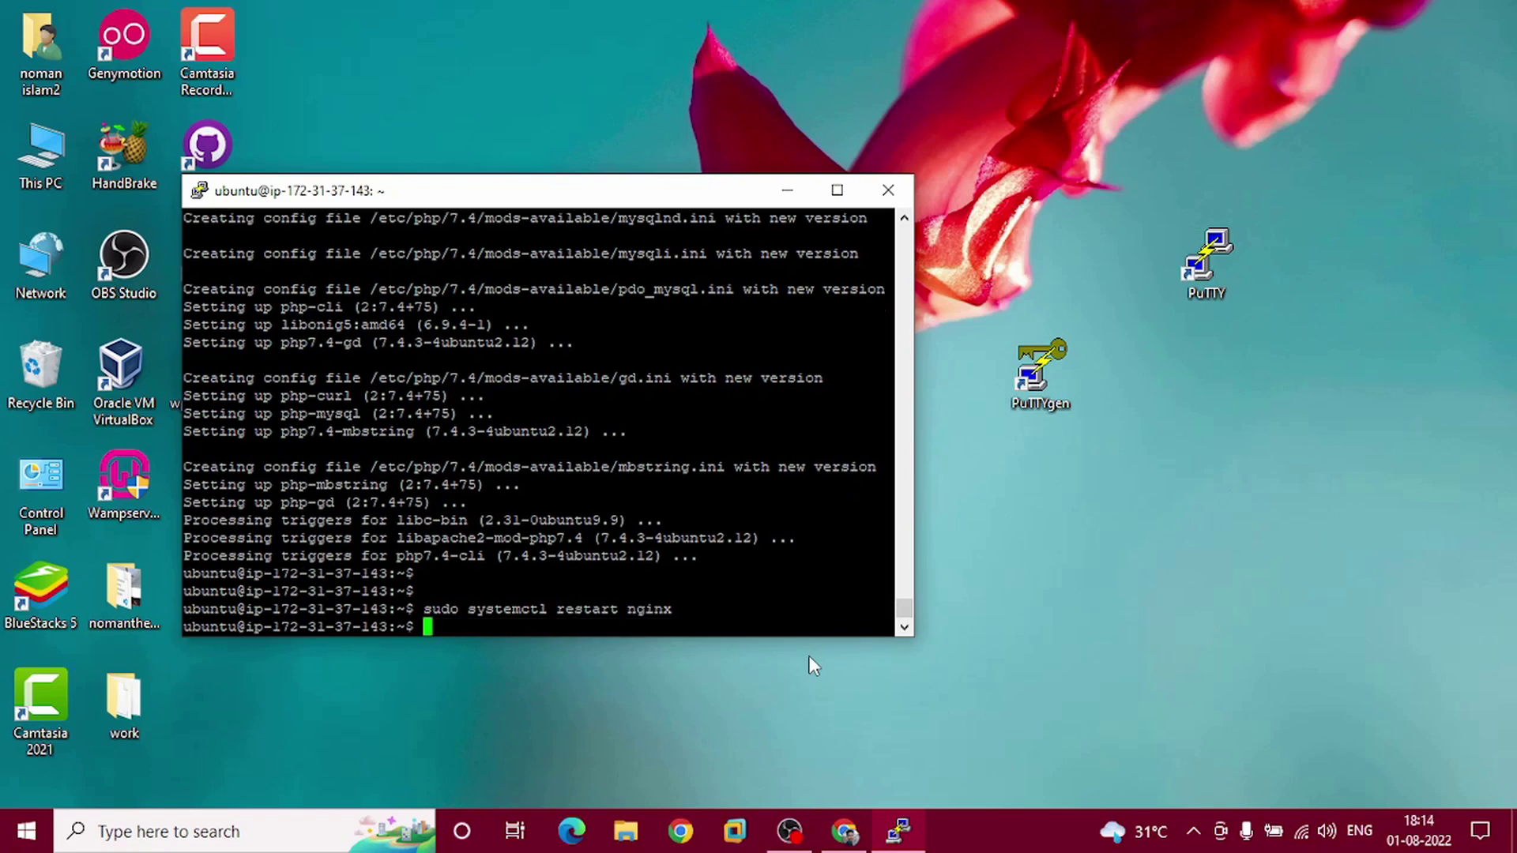
{"action": "key", "text": "Return"}
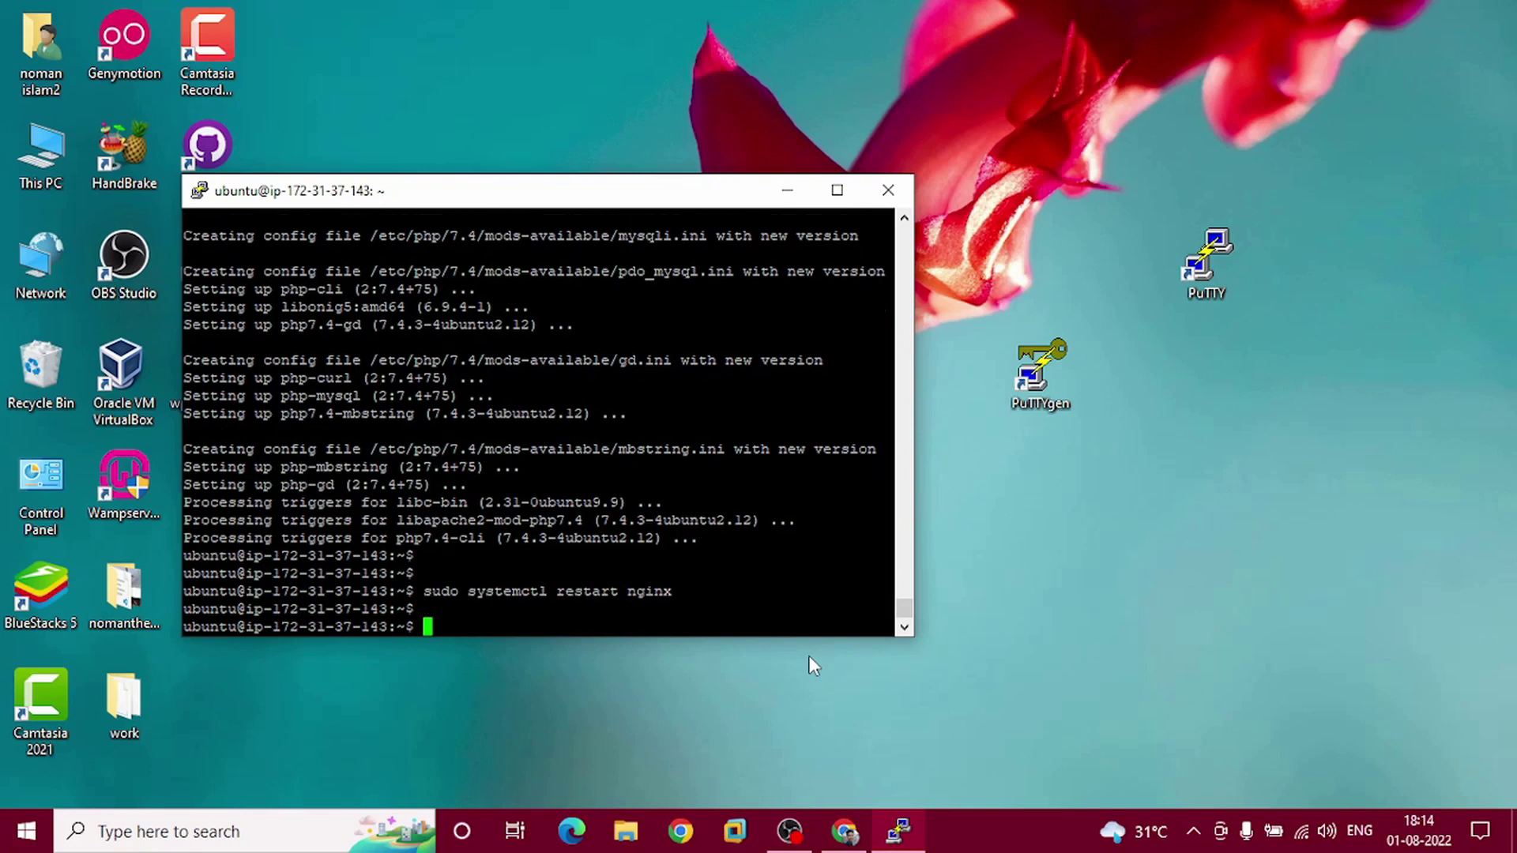
Install php-fpm with apt -y.
{"action": "type", "text": "sudo apt insta"}
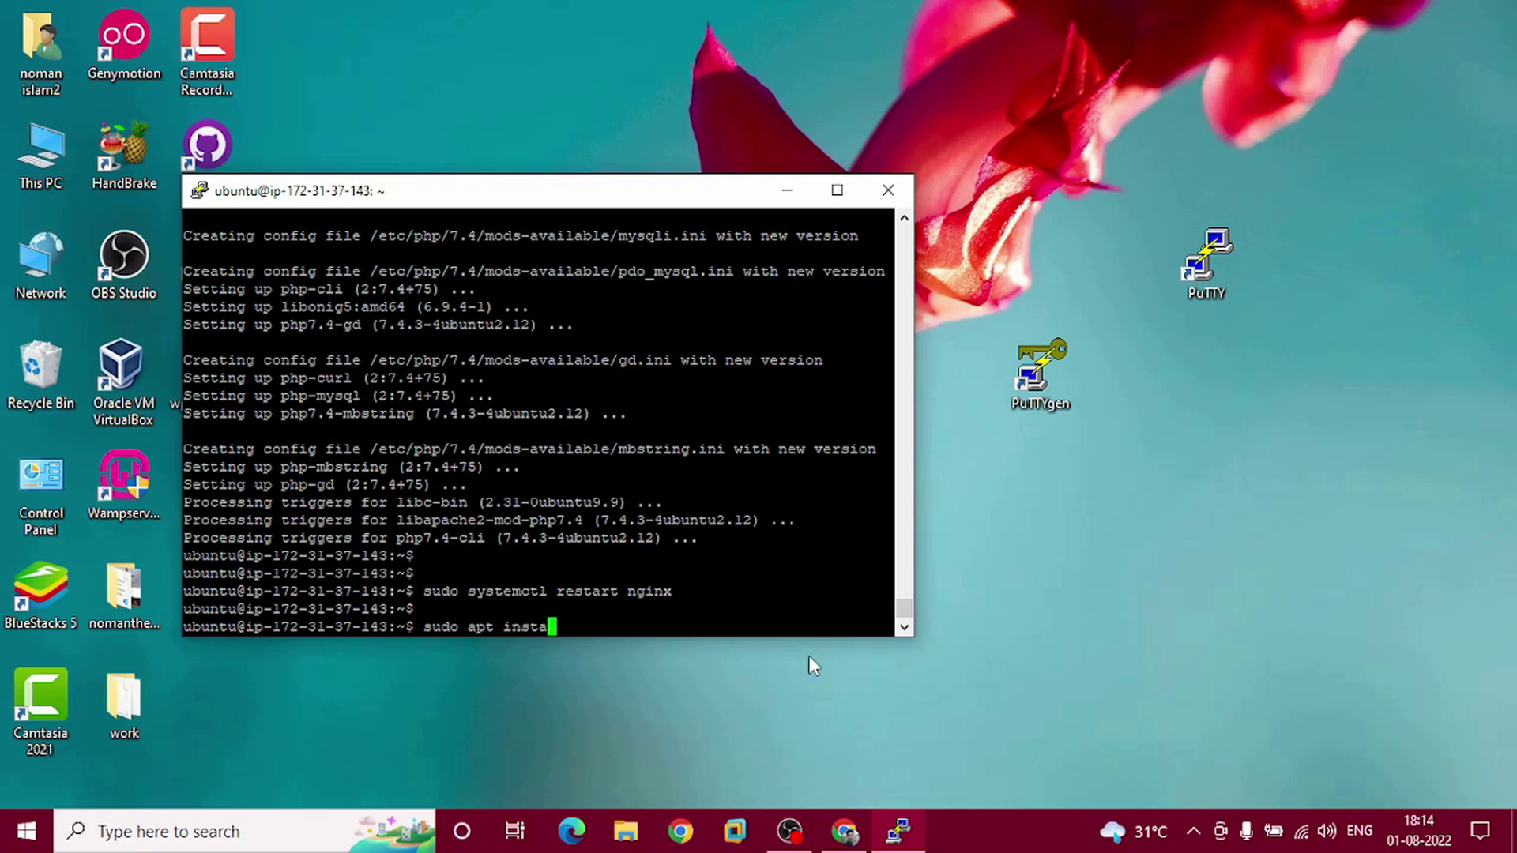
{"action": "type", "text": "ll php-fpm -y"}
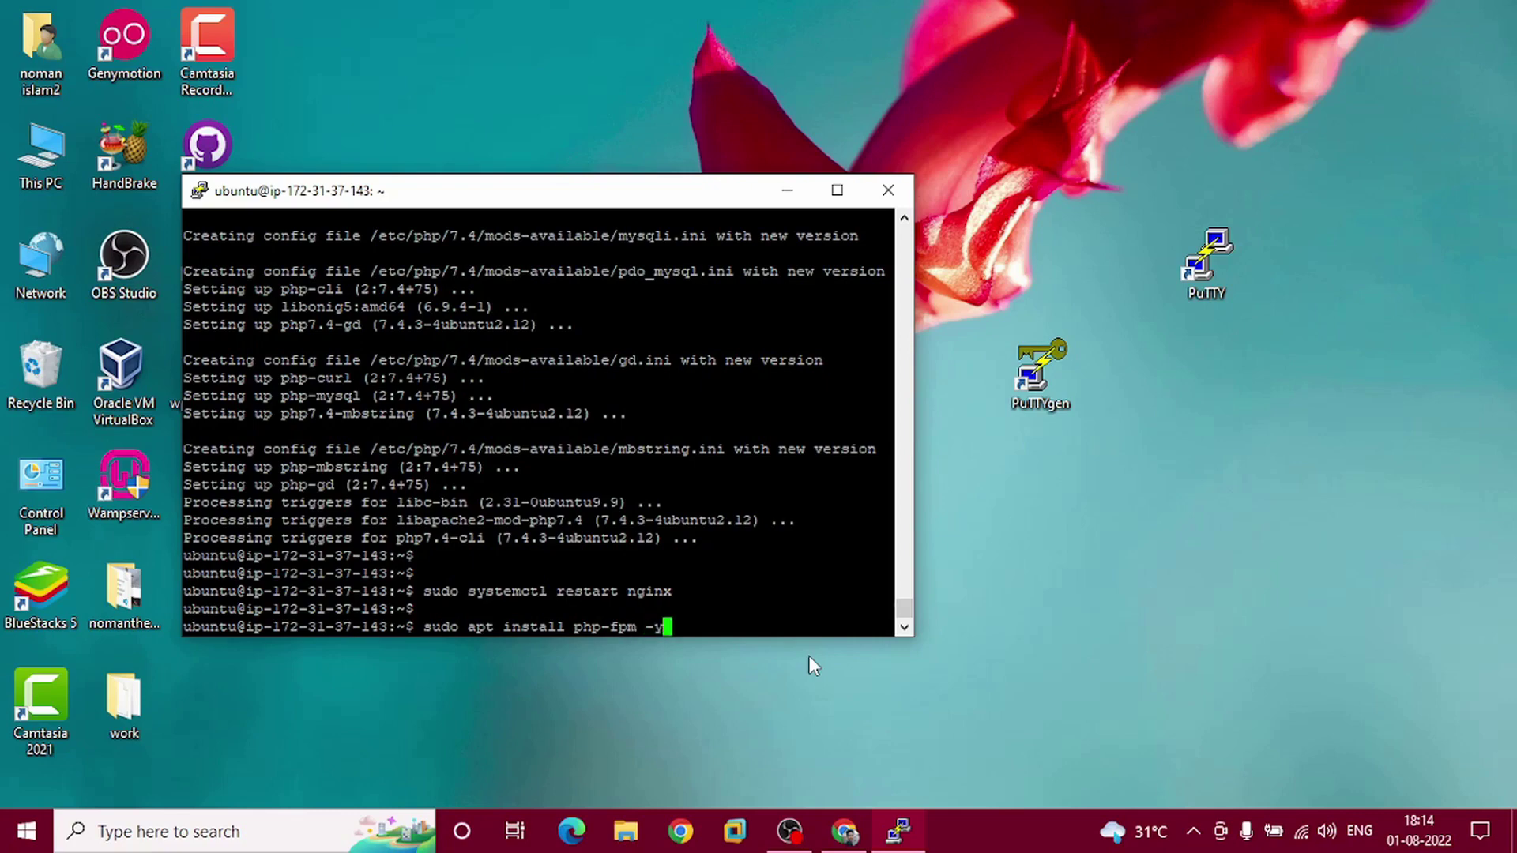
{"action": "key", "text": "Return"}
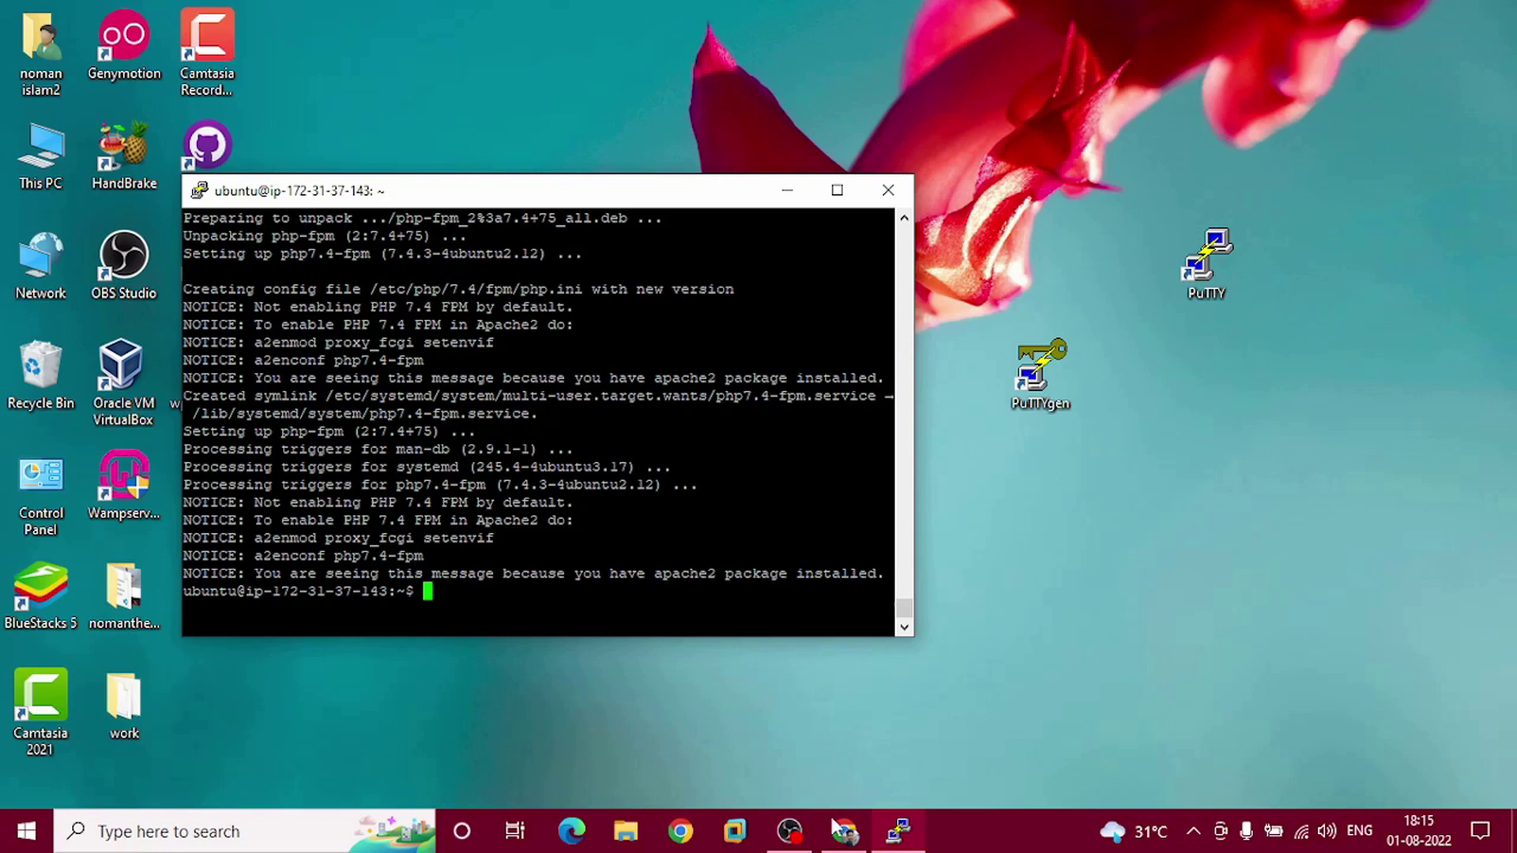
{"action": "left_click", "coordinate": [824, 848]}
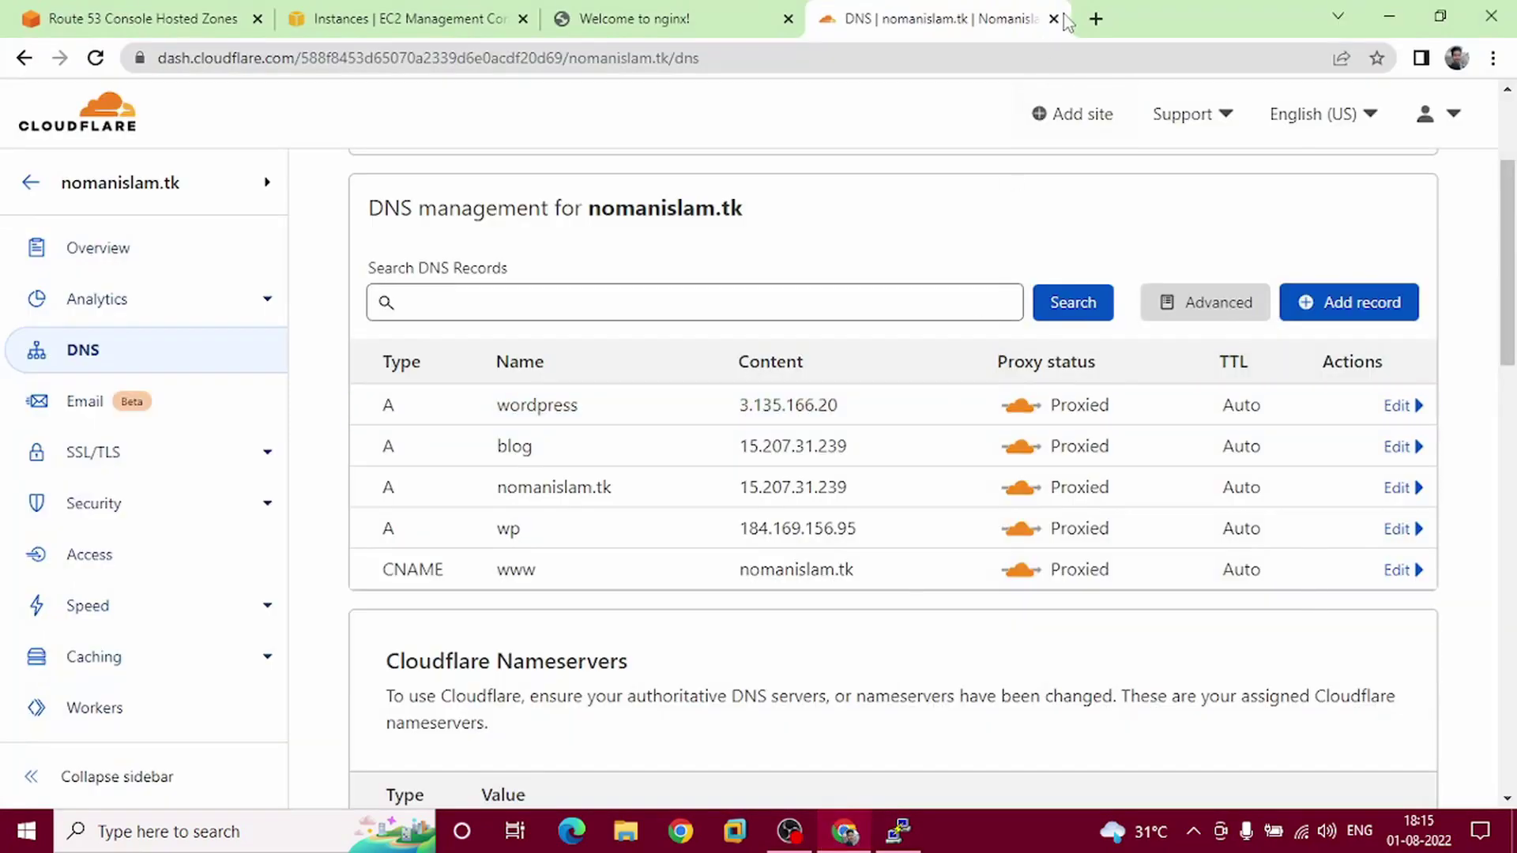
Load wordpress.org/download in a new tab and copy the WordPress 6.0.1 download link.
{"action": "left_click", "coordinate": [1090, 22]}
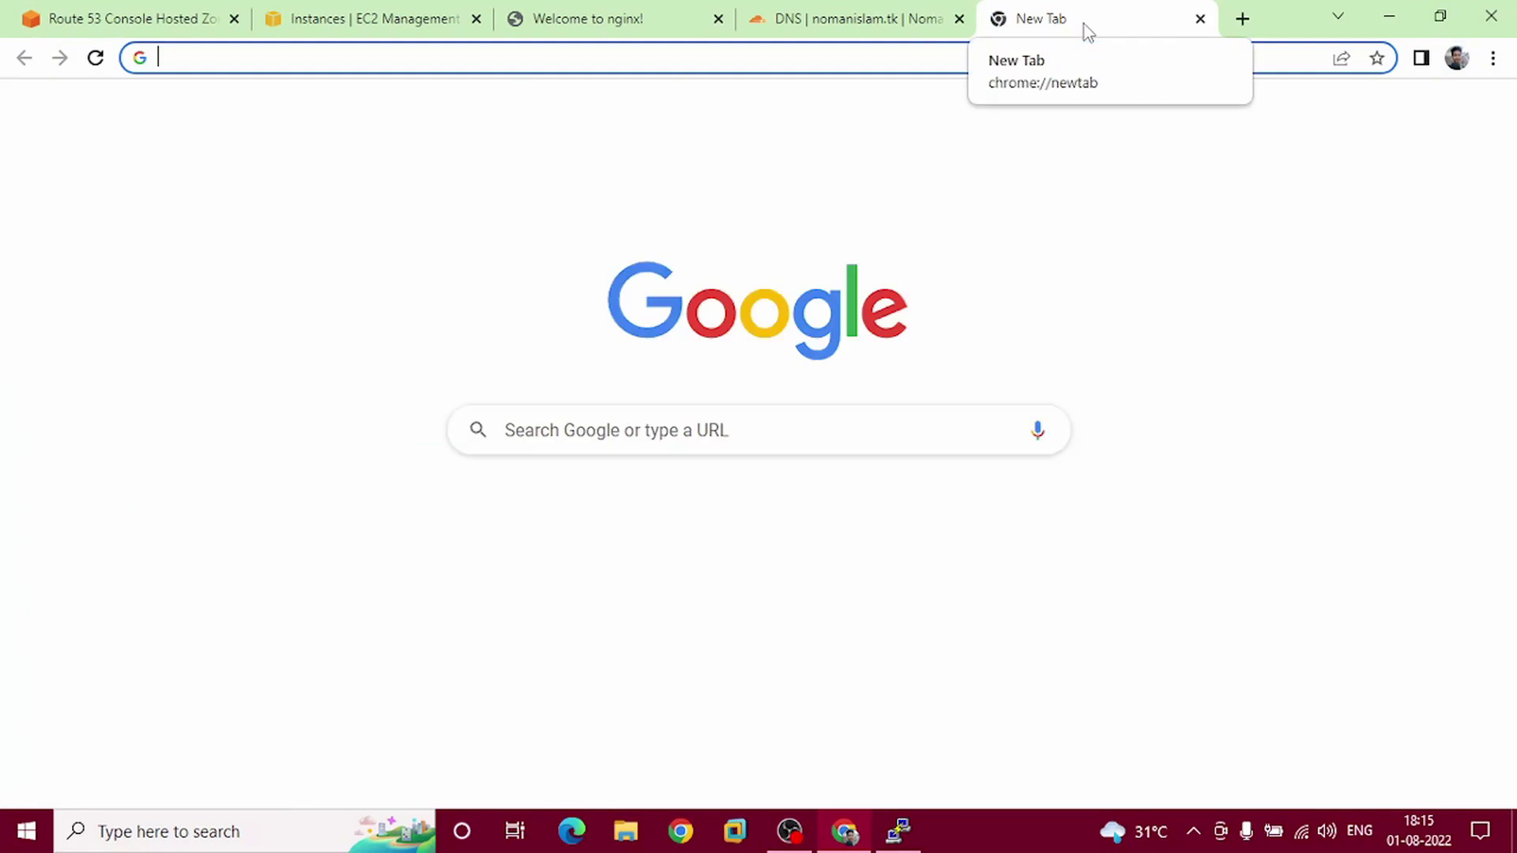
{"action": "type", "text": "wordpress.o"}
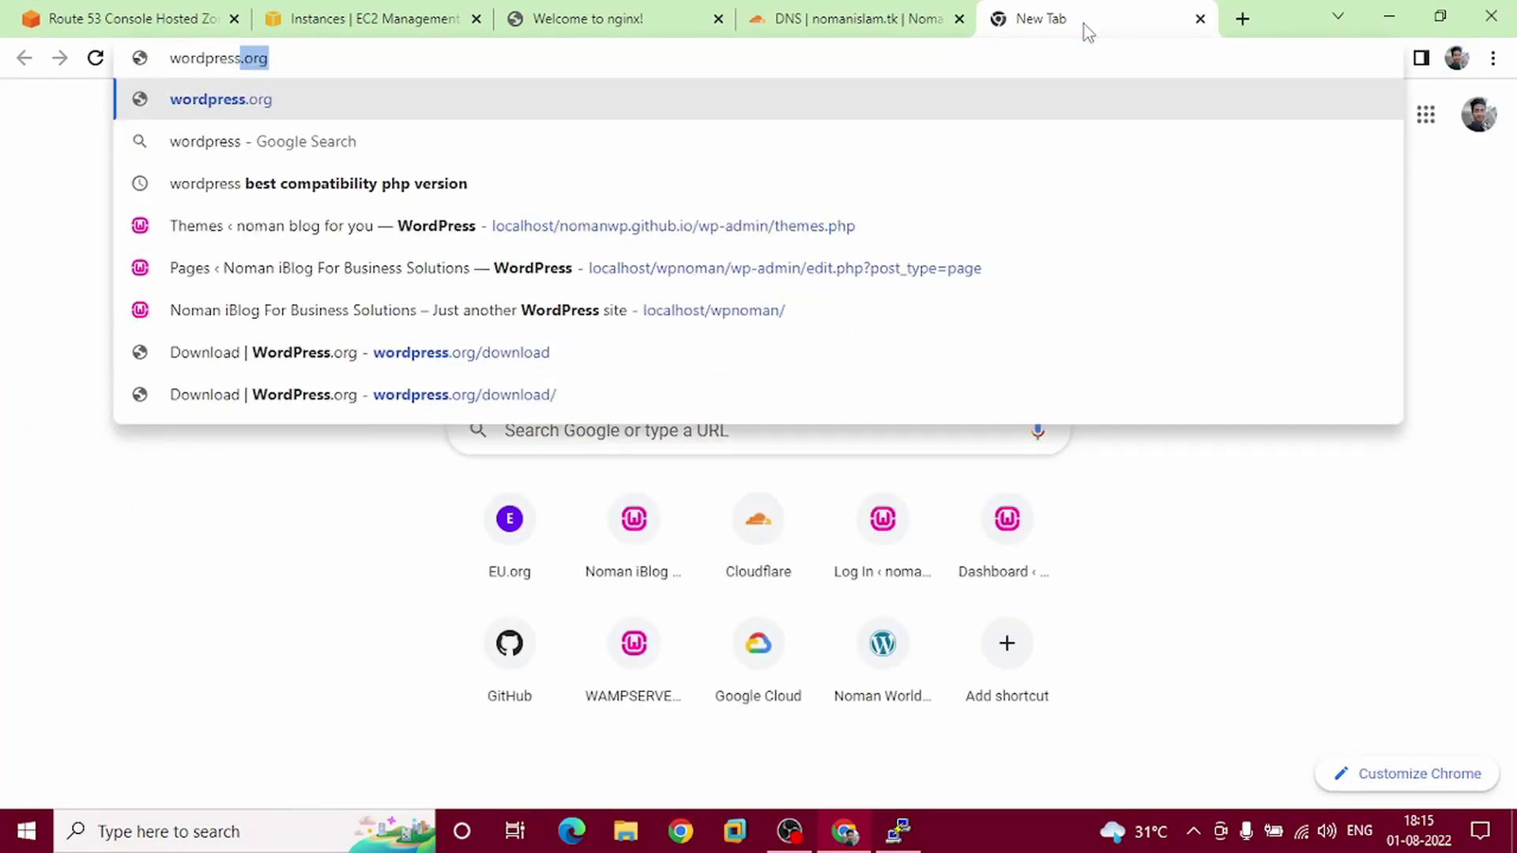
{"action": "type", "text": "rg/down"}
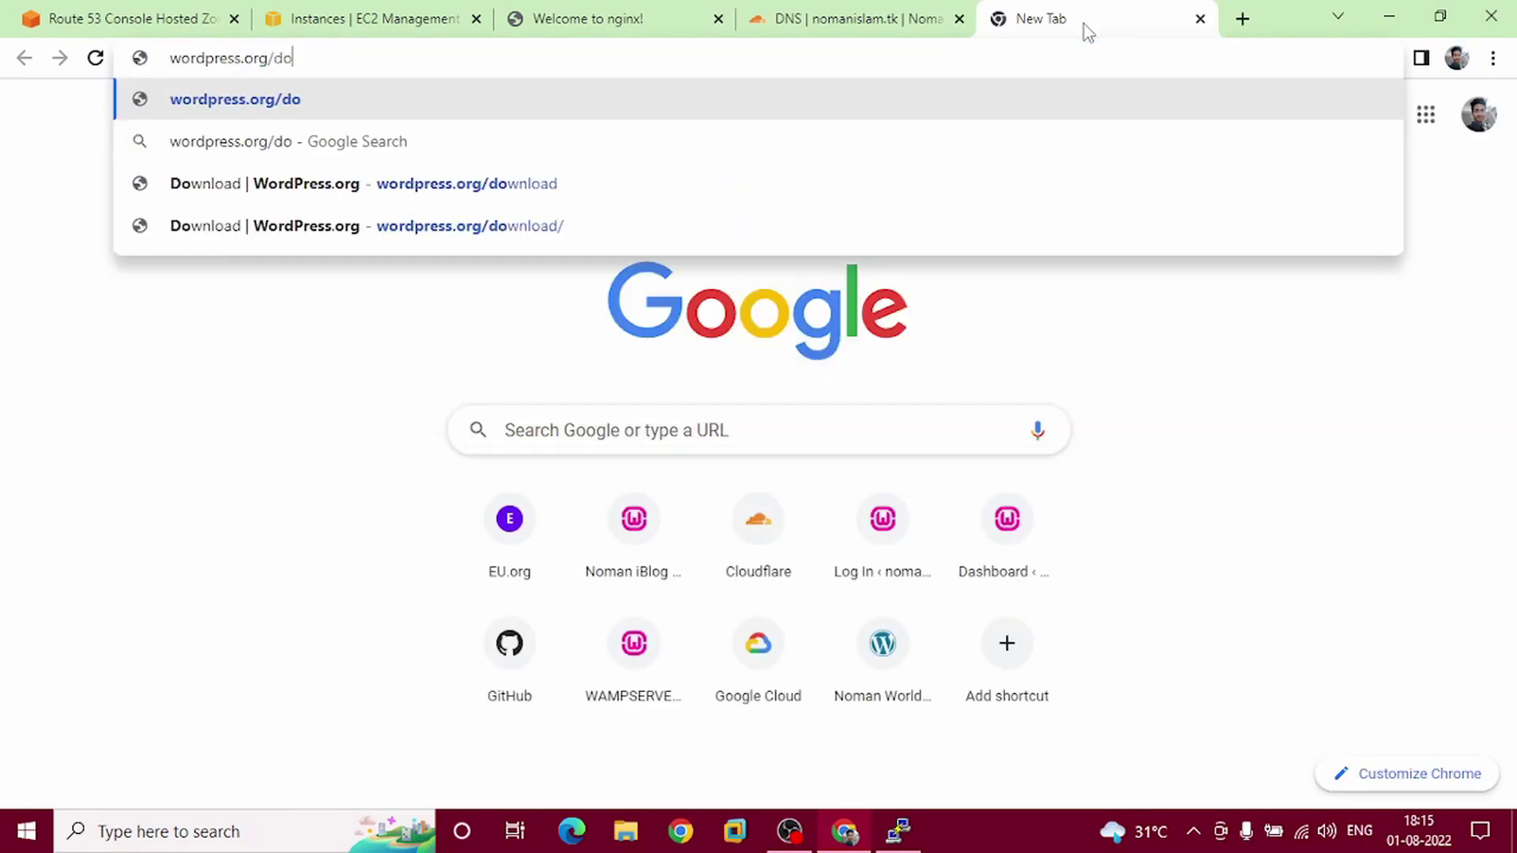
{"action": "type", "text": "load"}
{"action": "key", "text": "Return"}
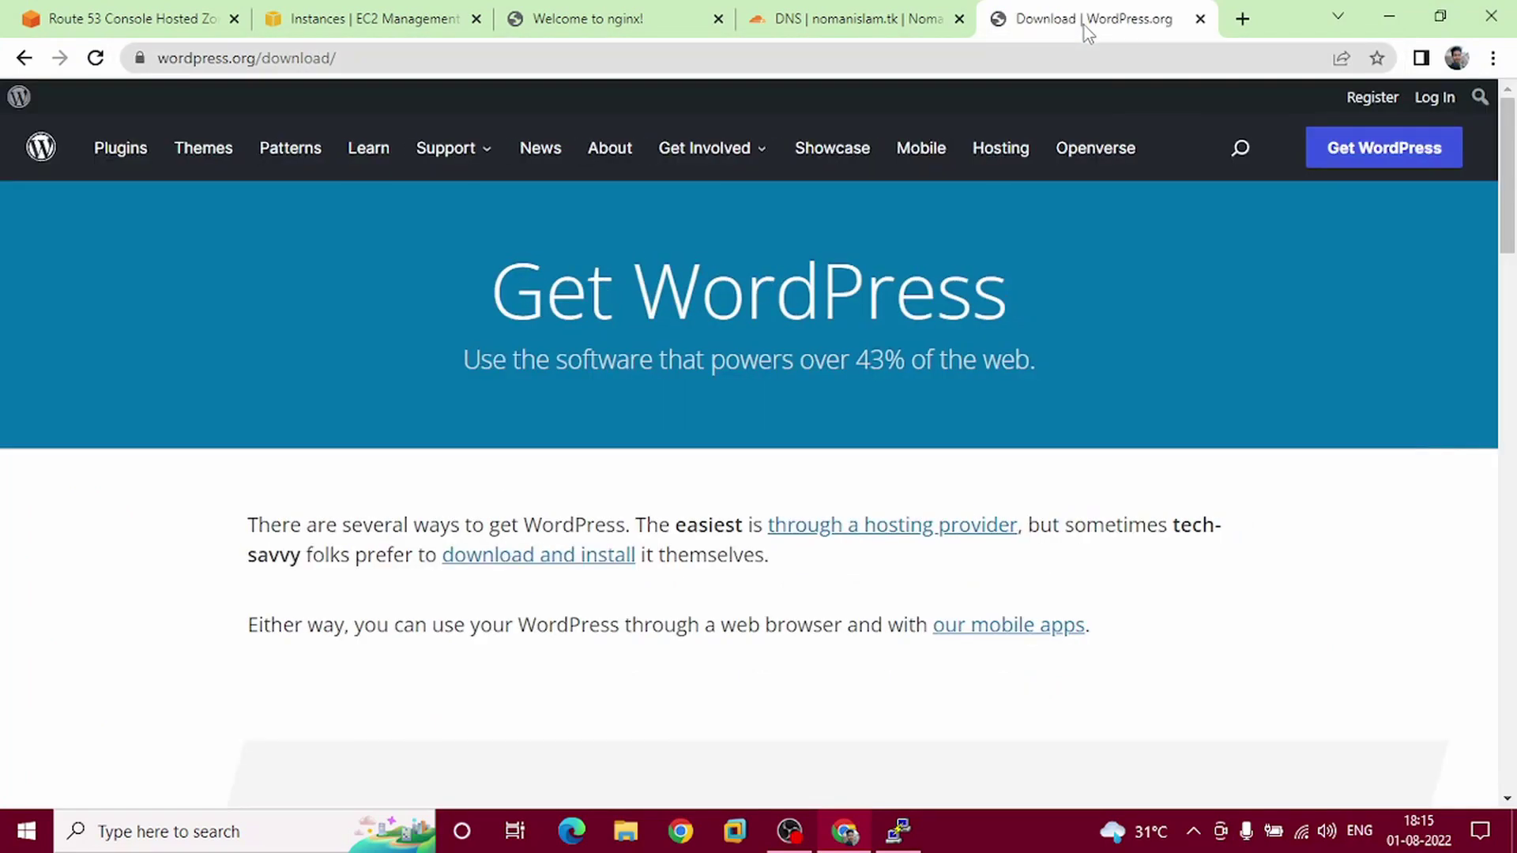
{"action": "scroll", "coordinate": [1114, 648], "scroll_direction": "down", "scroll_amount": 9}
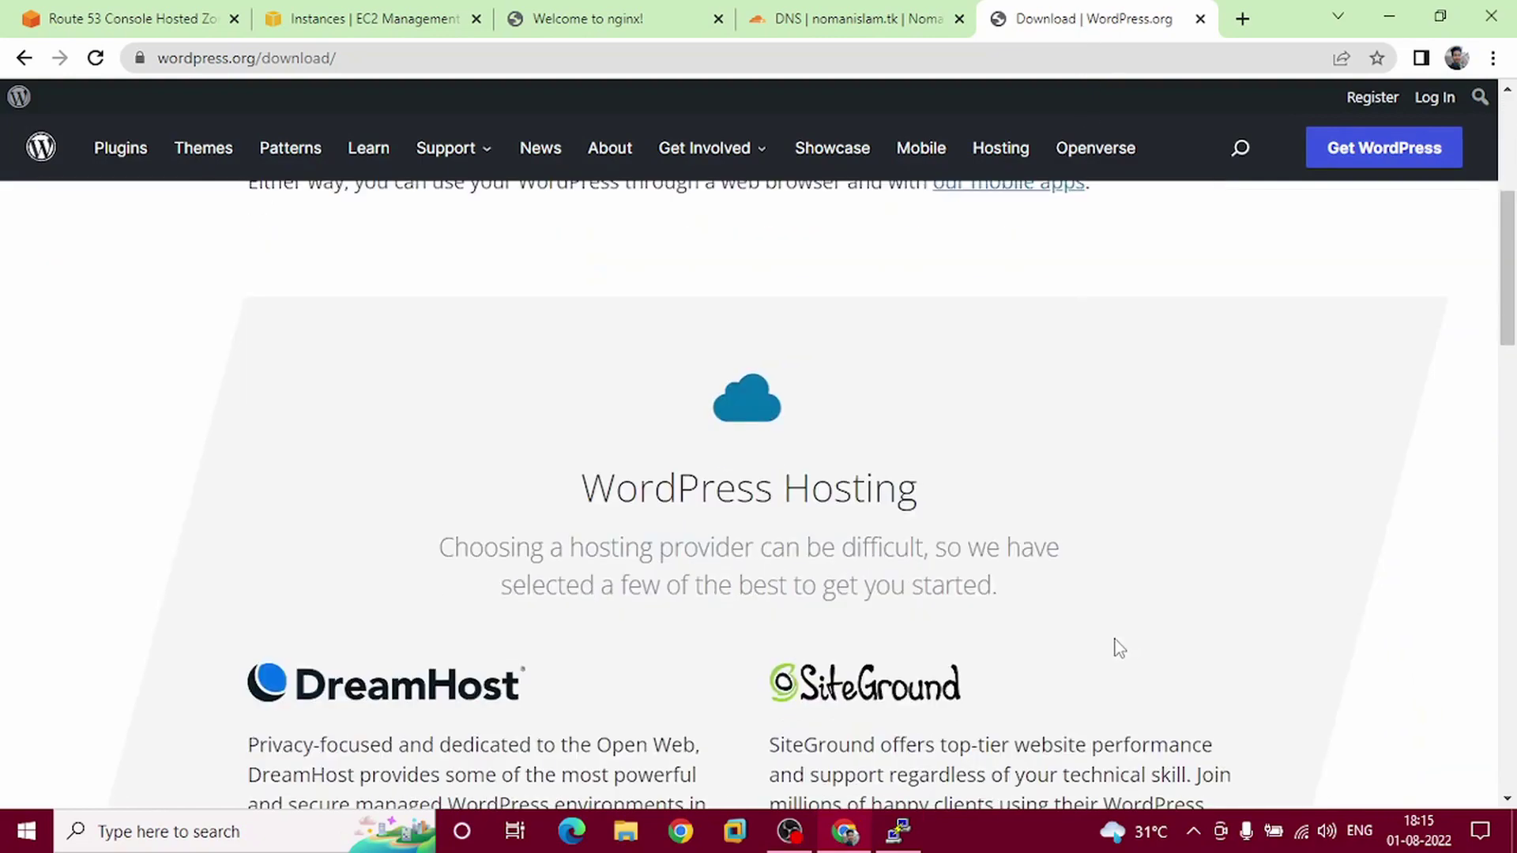
{"action": "scroll", "coordinate": [1114, 636], "scroll_direction": "down", "scroll_amount": 6}
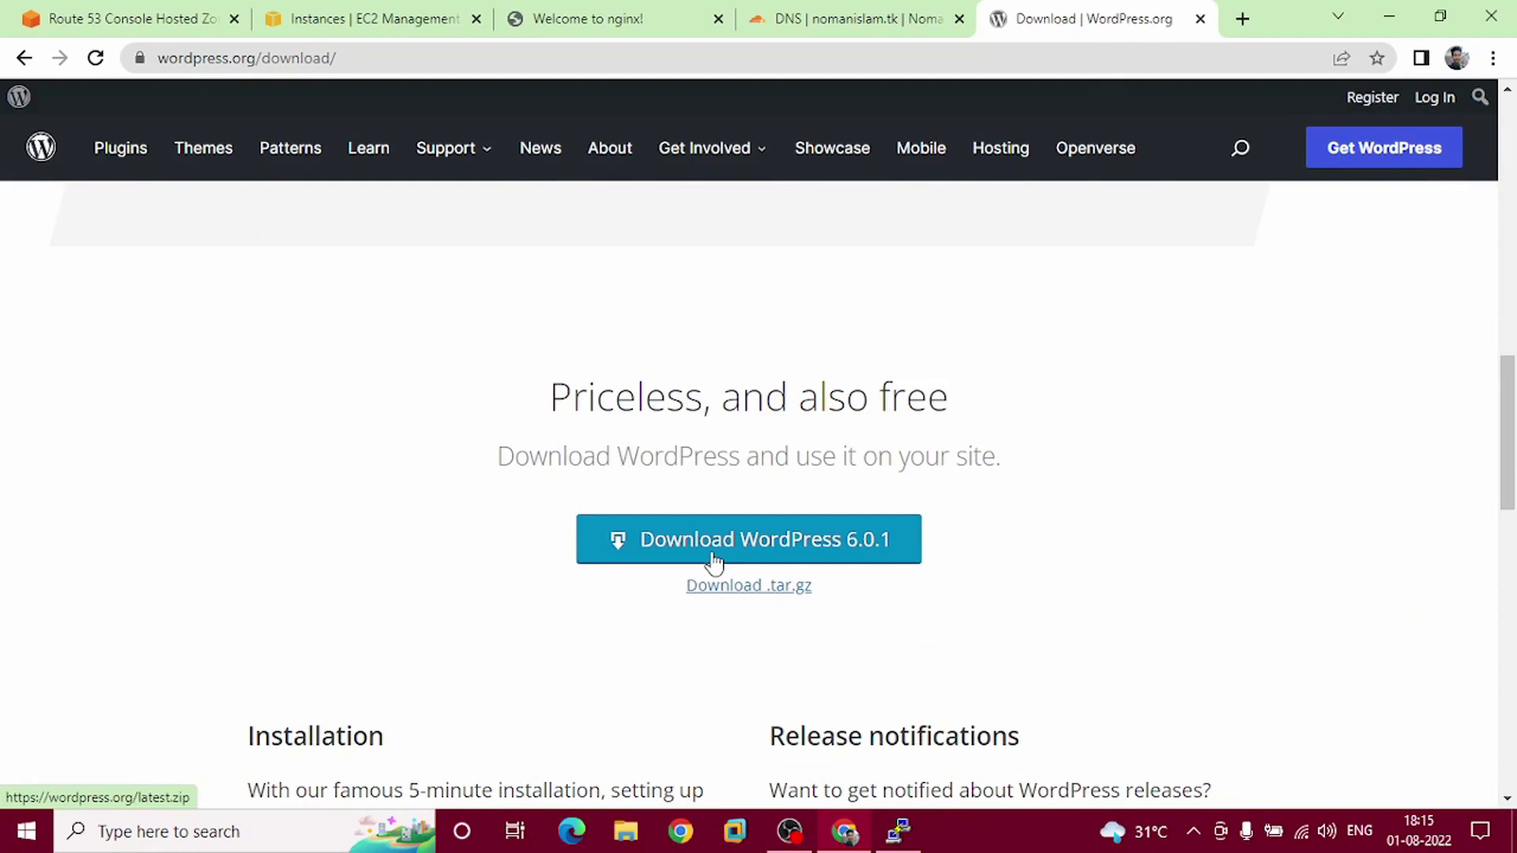
{"action": "right_click", "coordinate": [712, 556]}
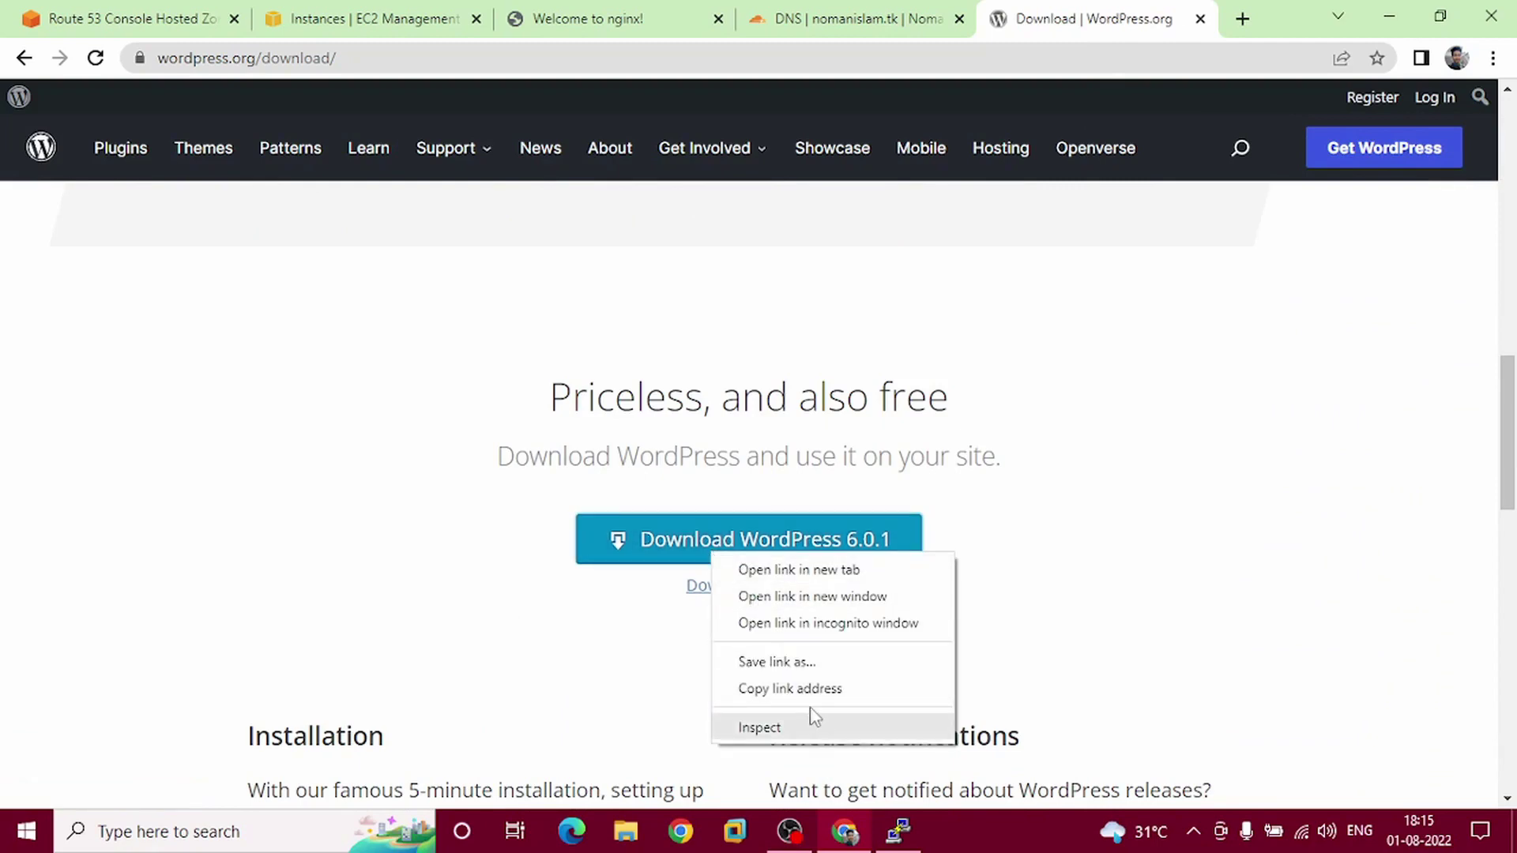
{"action": "left_click", "coordinate": [790, 688]}
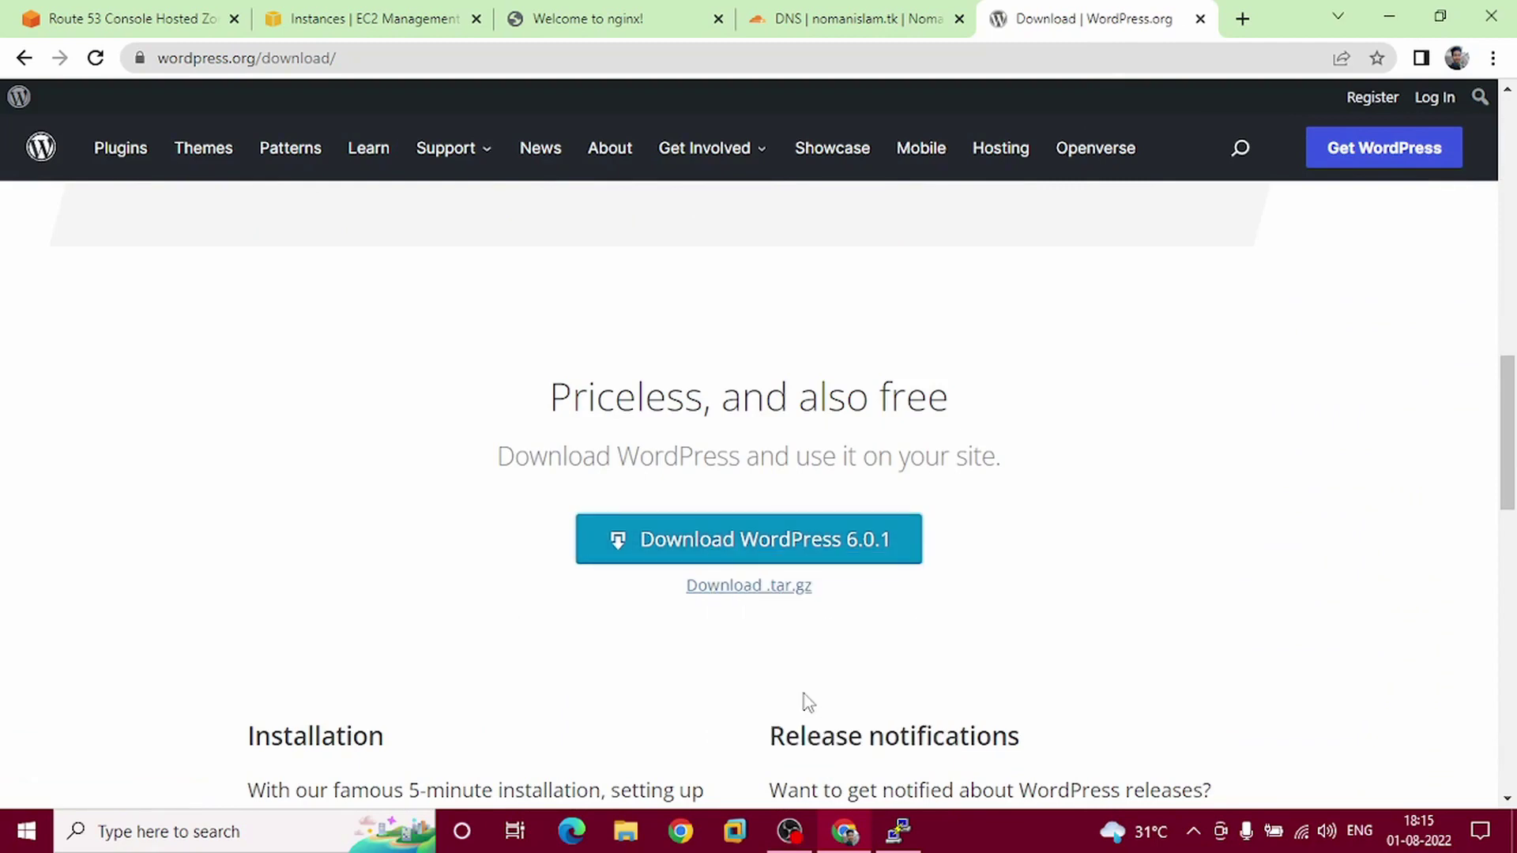
Fetch latest.zip with wget and the pasted link, list files, then install unzip.
{"action": "left_click", "coordinate": [1388, 16]}
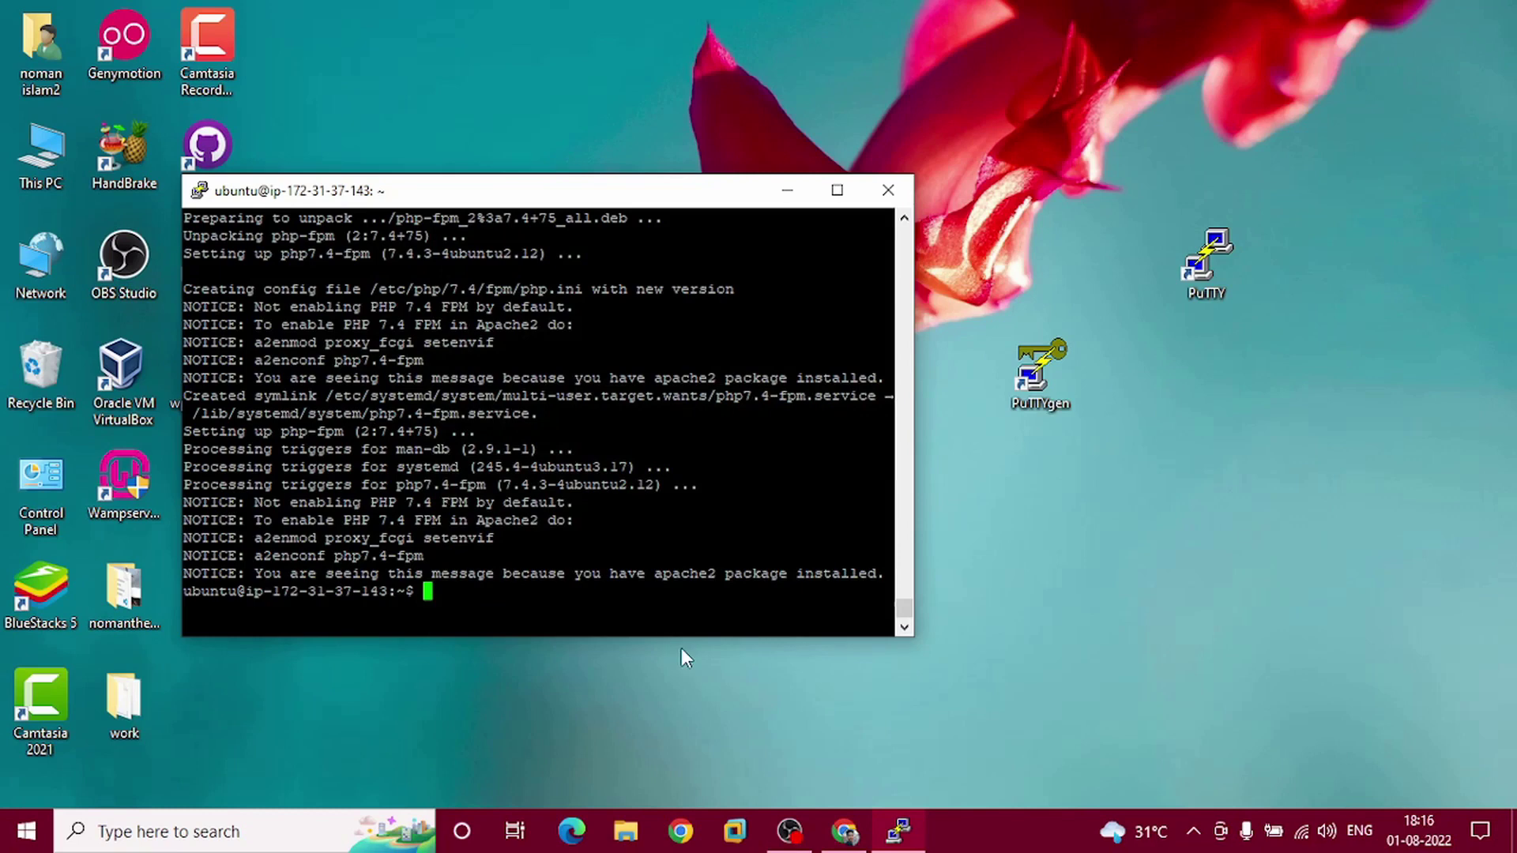
{"action": "type", "text": "wget"}
{"action": "key", "text": "shift+Insert"}
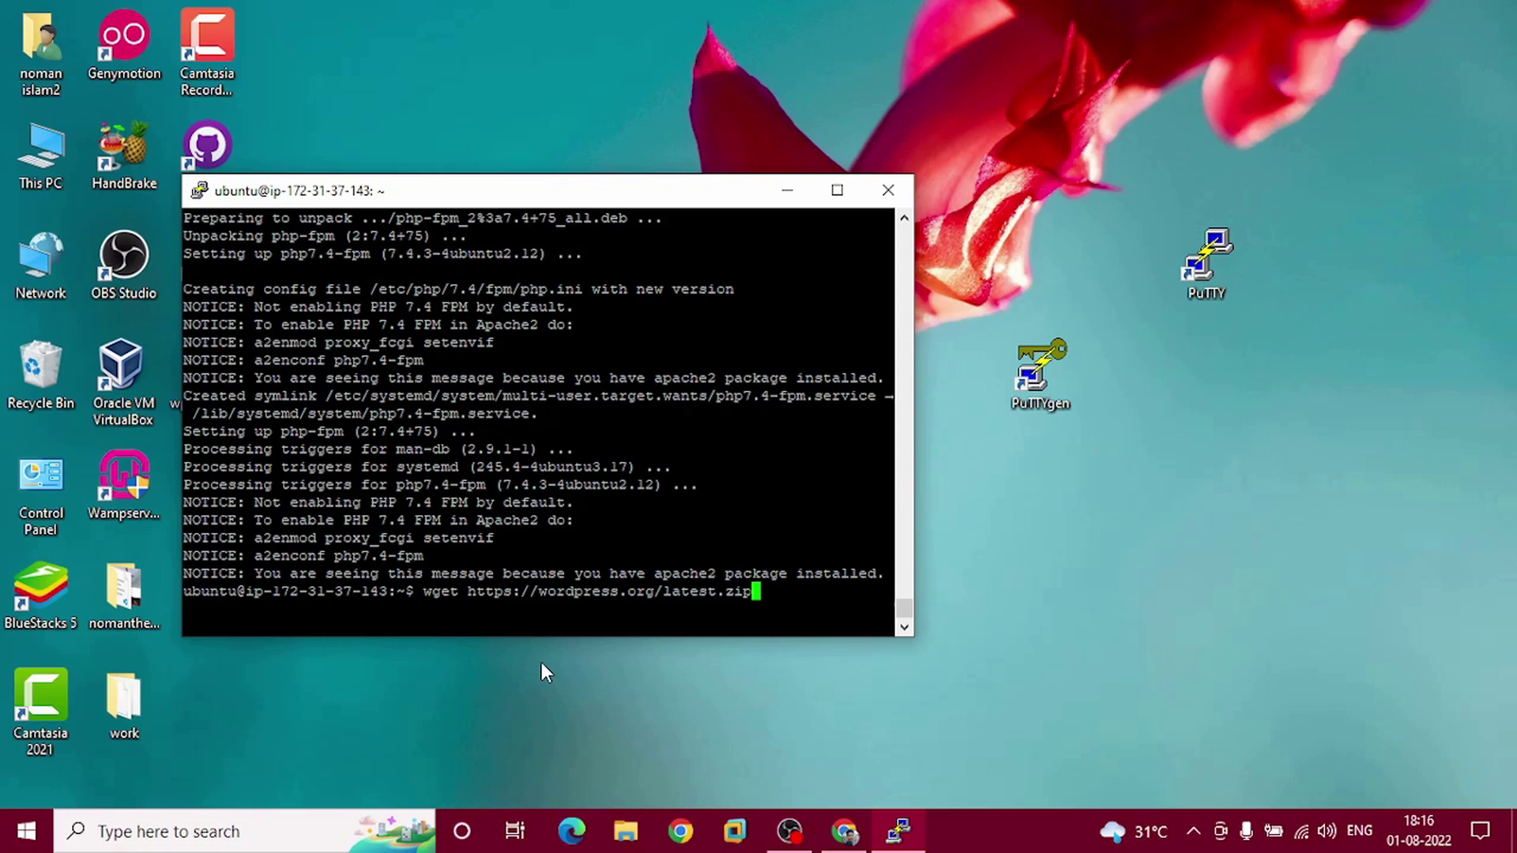
{"action": "key", "text": "Return"}
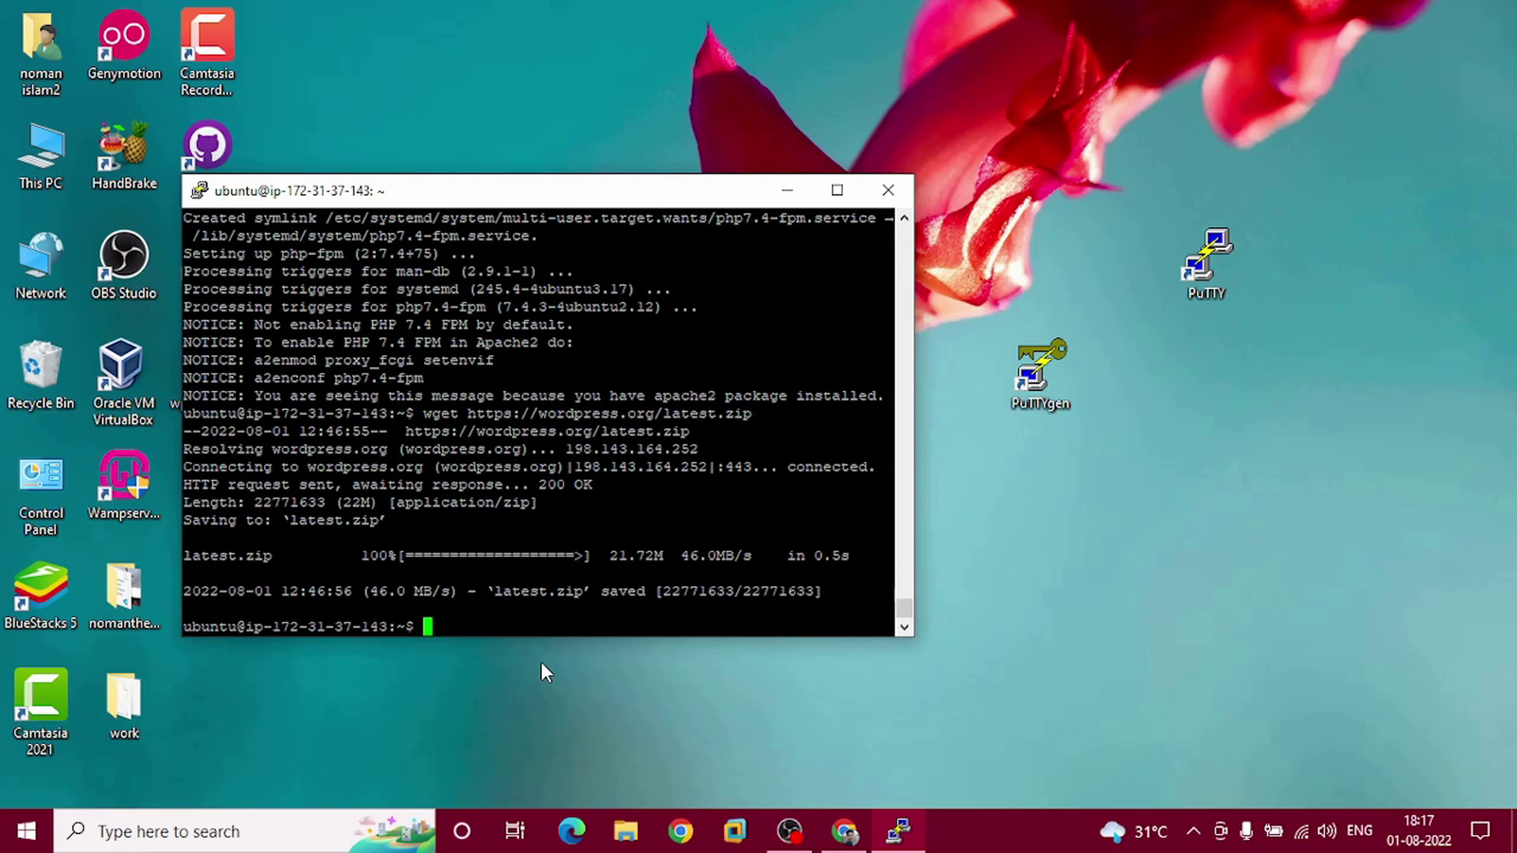
{"action": "type", "text": "ls"}
{"action": "key", "text": "Return"}
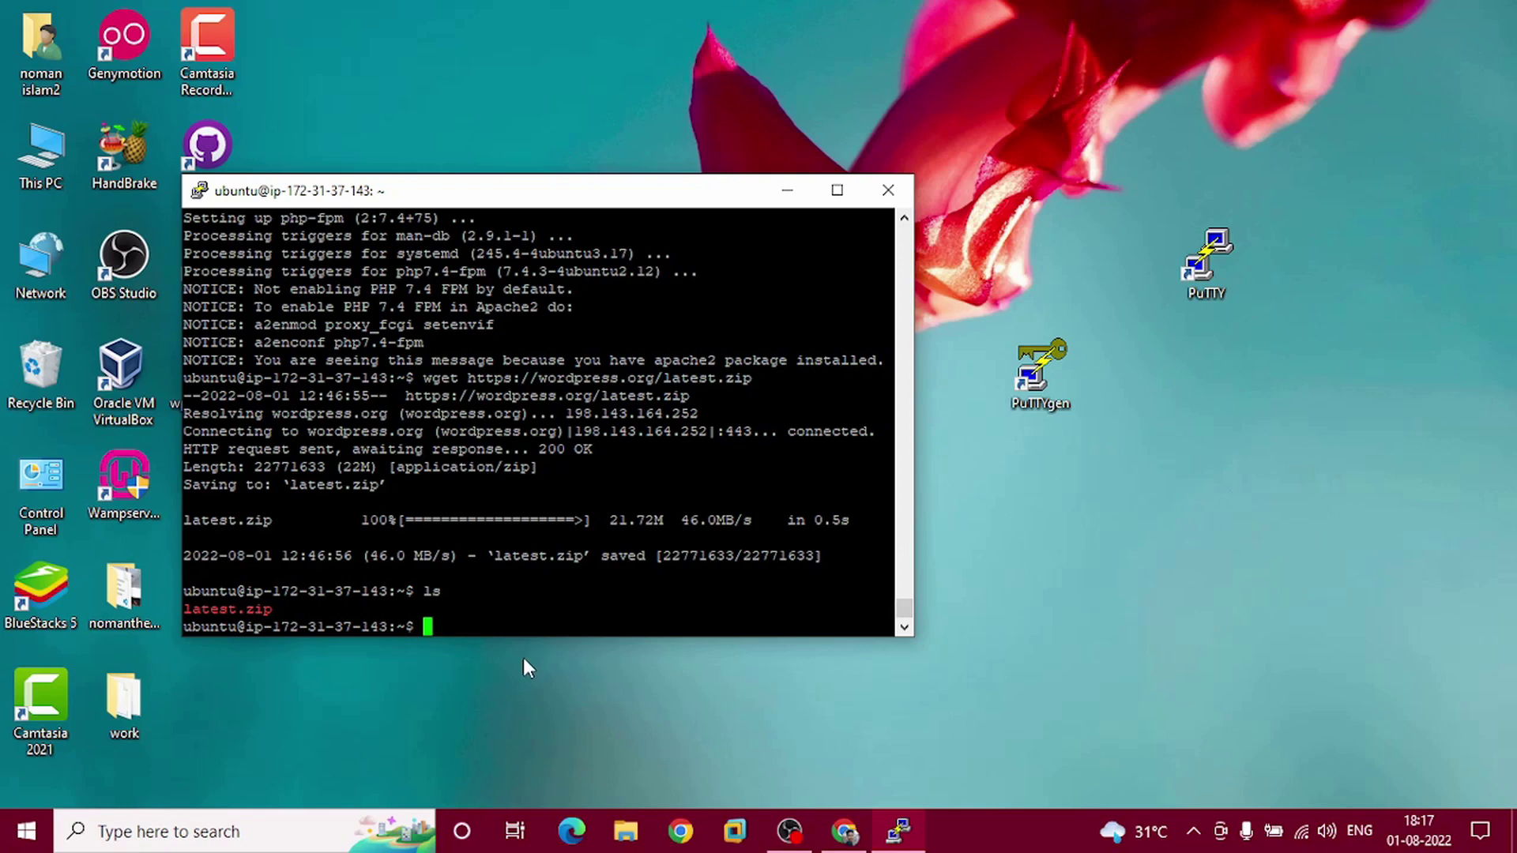
{"action": "type", "text": "sudo apt install"}
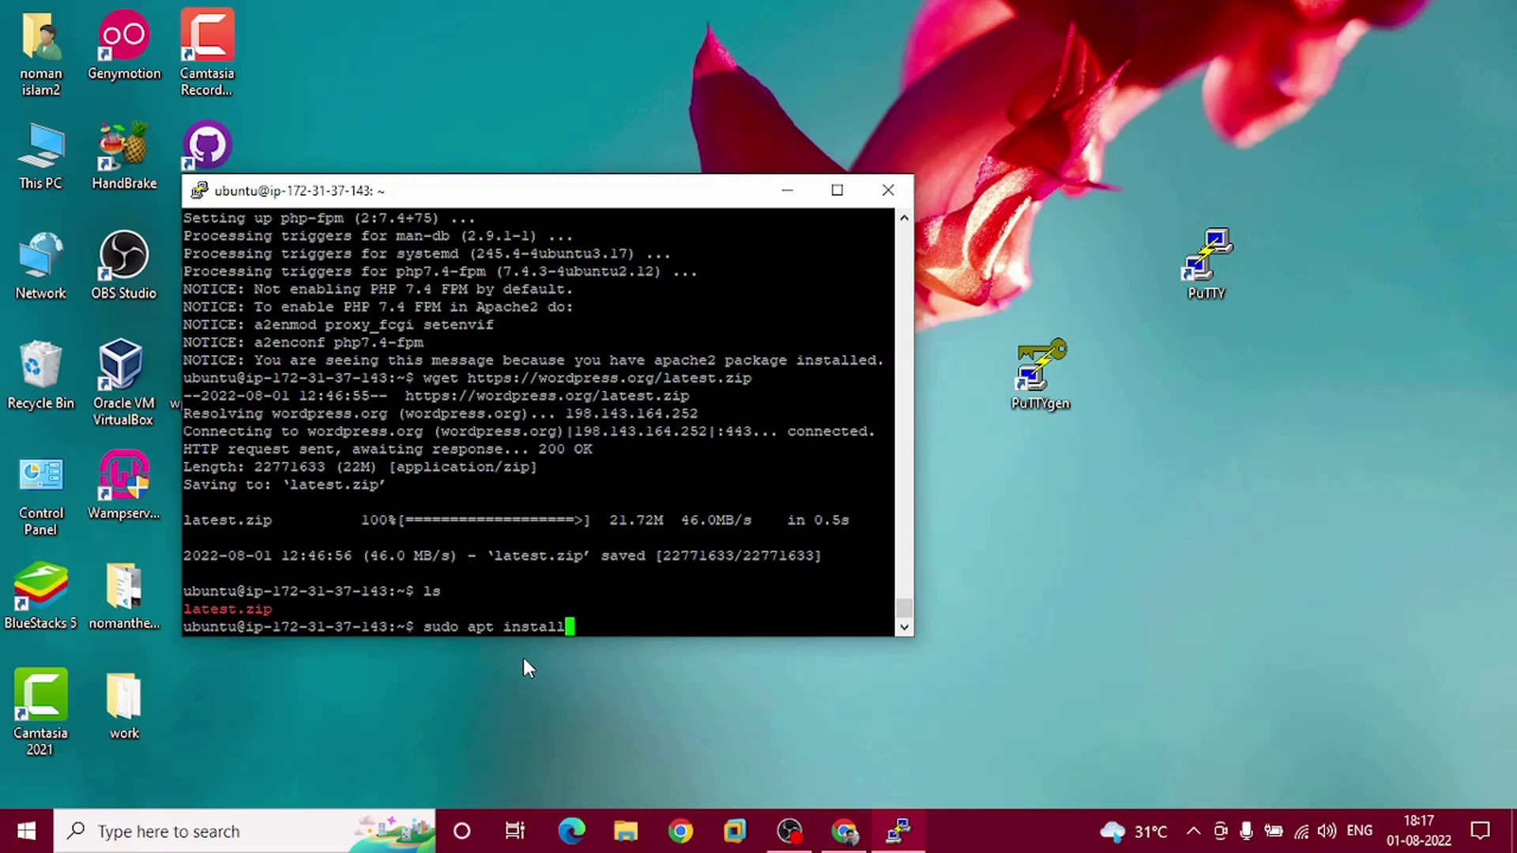
{"action": "type", "text": " unzip -y"}
{"action": "key", "text": "Return"}
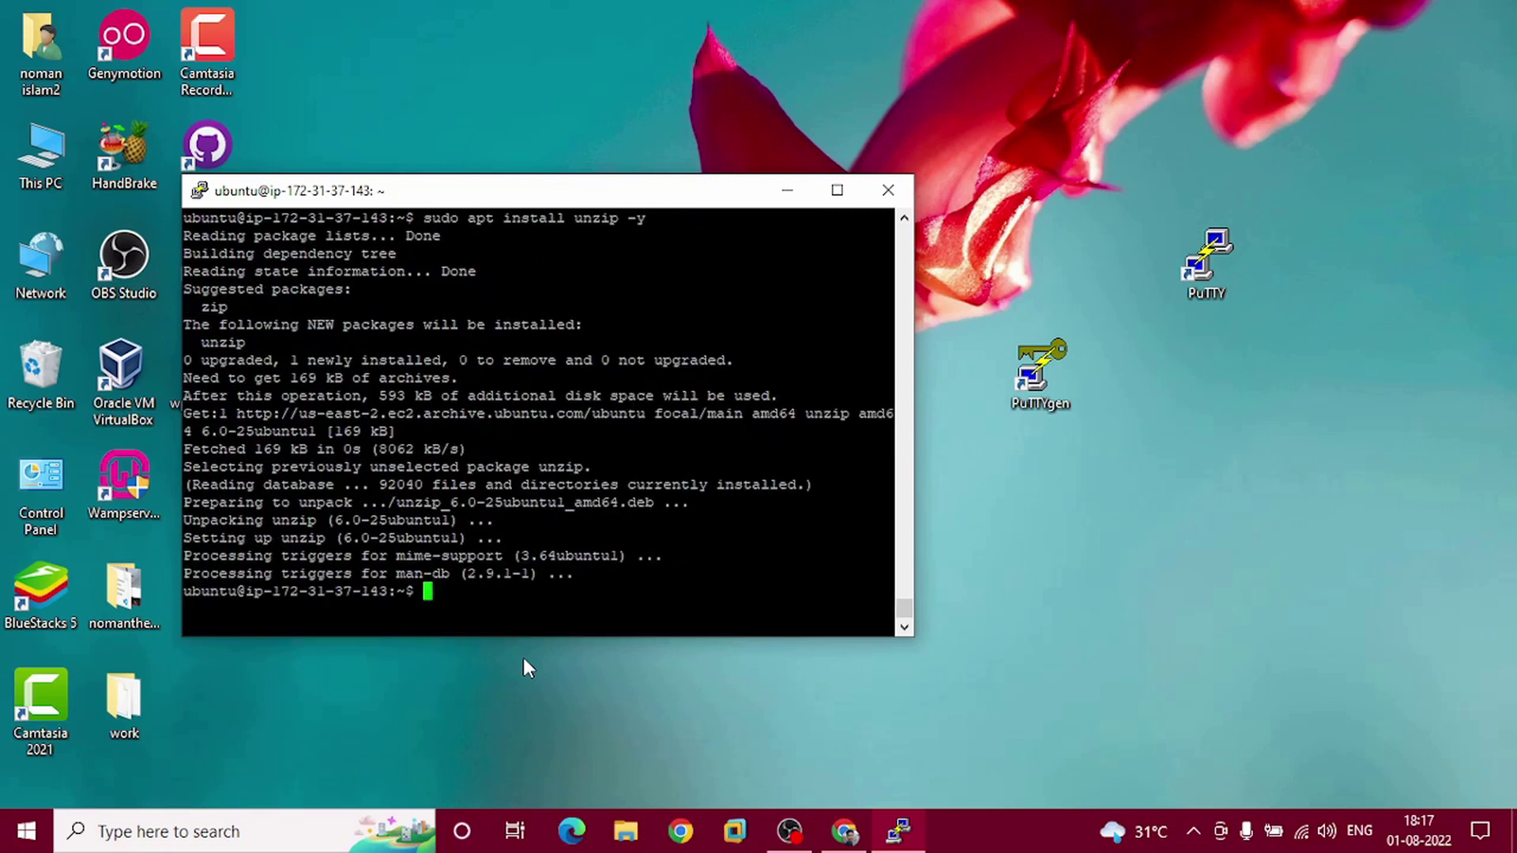
Unzip latest.zip and list the home folder showing the new wordpress folder.
{"action": "type", "text": "ls"}
{"action": "key", "text": "Return"}
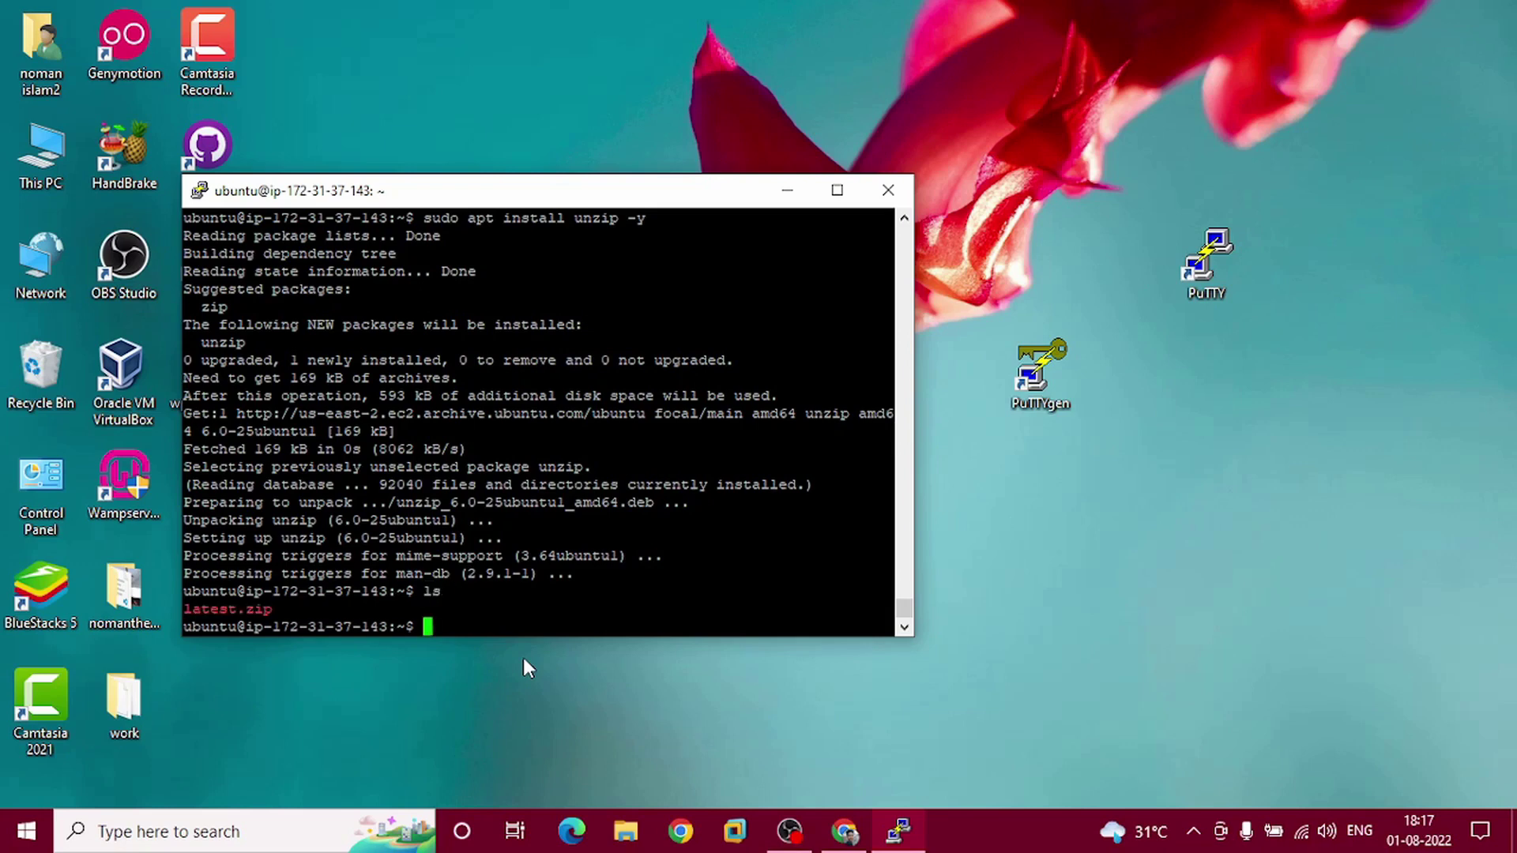
{"action": "type", "text": "unzip latest.zip"}
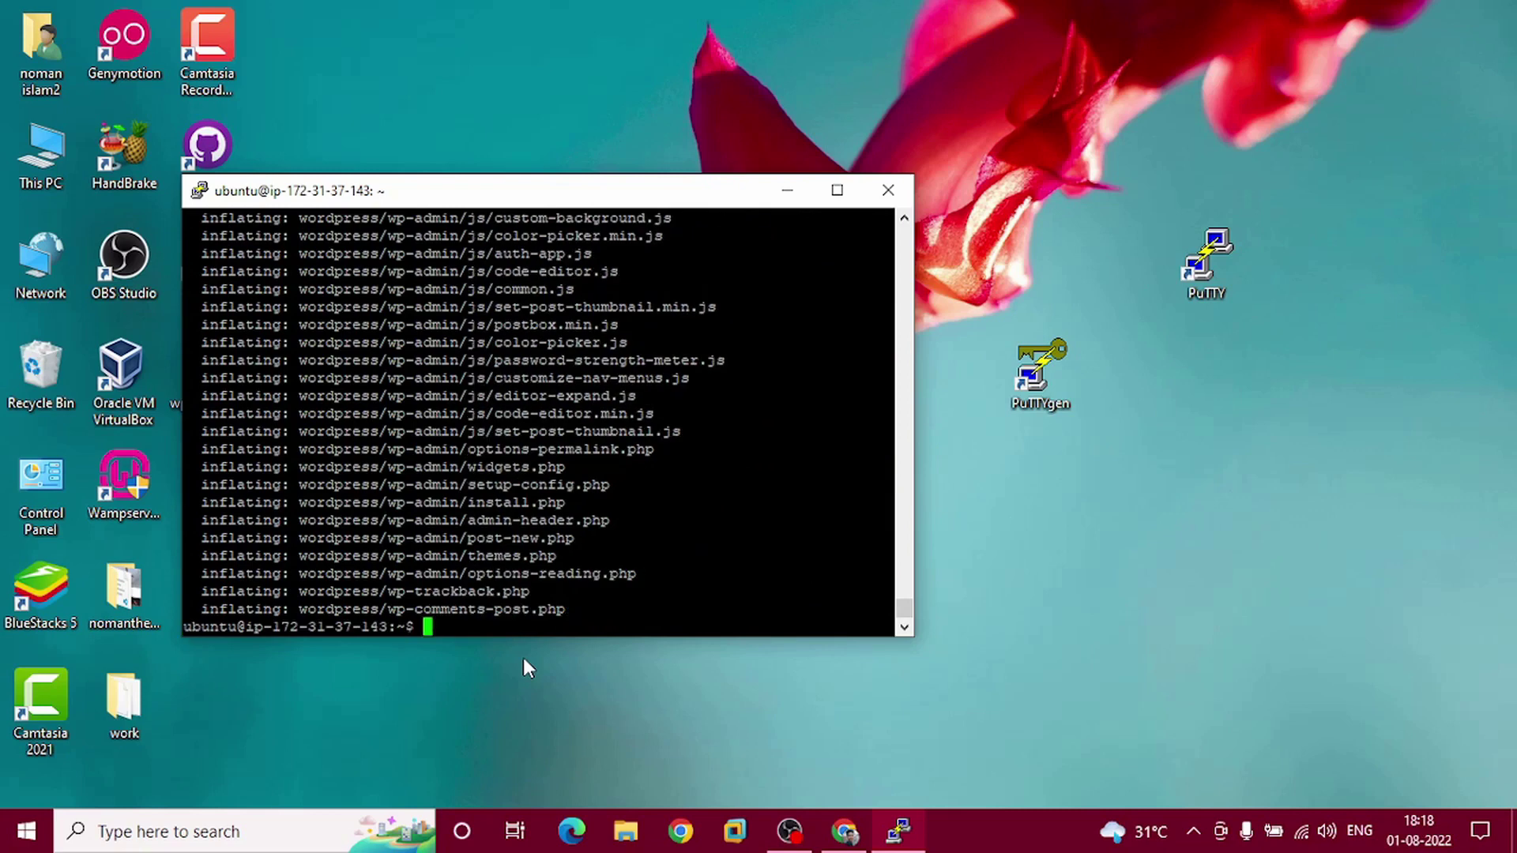
{"action": "type", "text": "ls"}
{"action": "key", "text": "Return"}
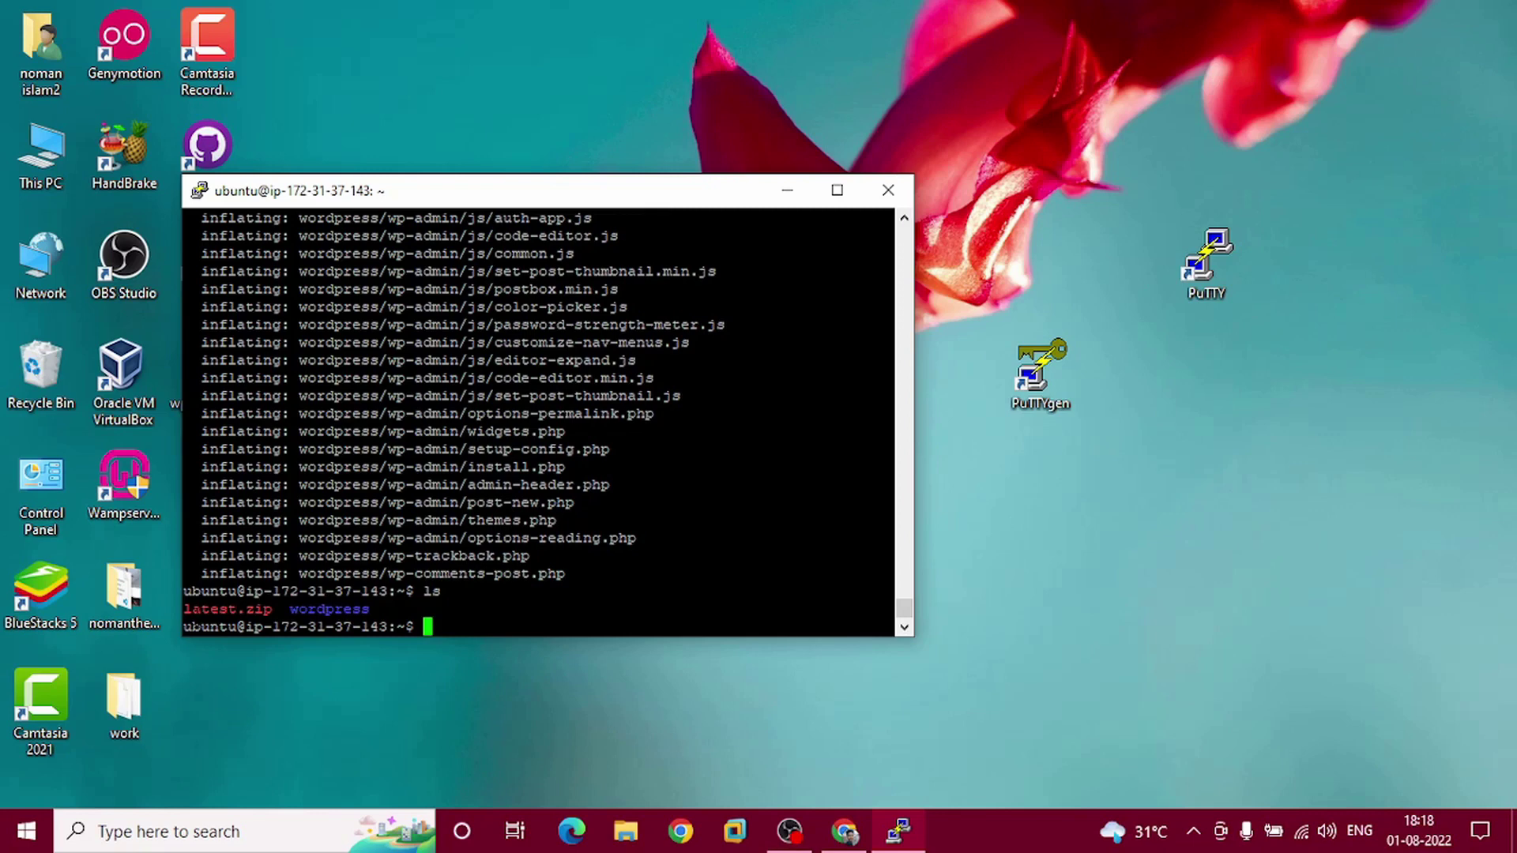
{"action": "left_click_drag", "start_coordinate": [183, 609], "coordinate": [272, 609]}
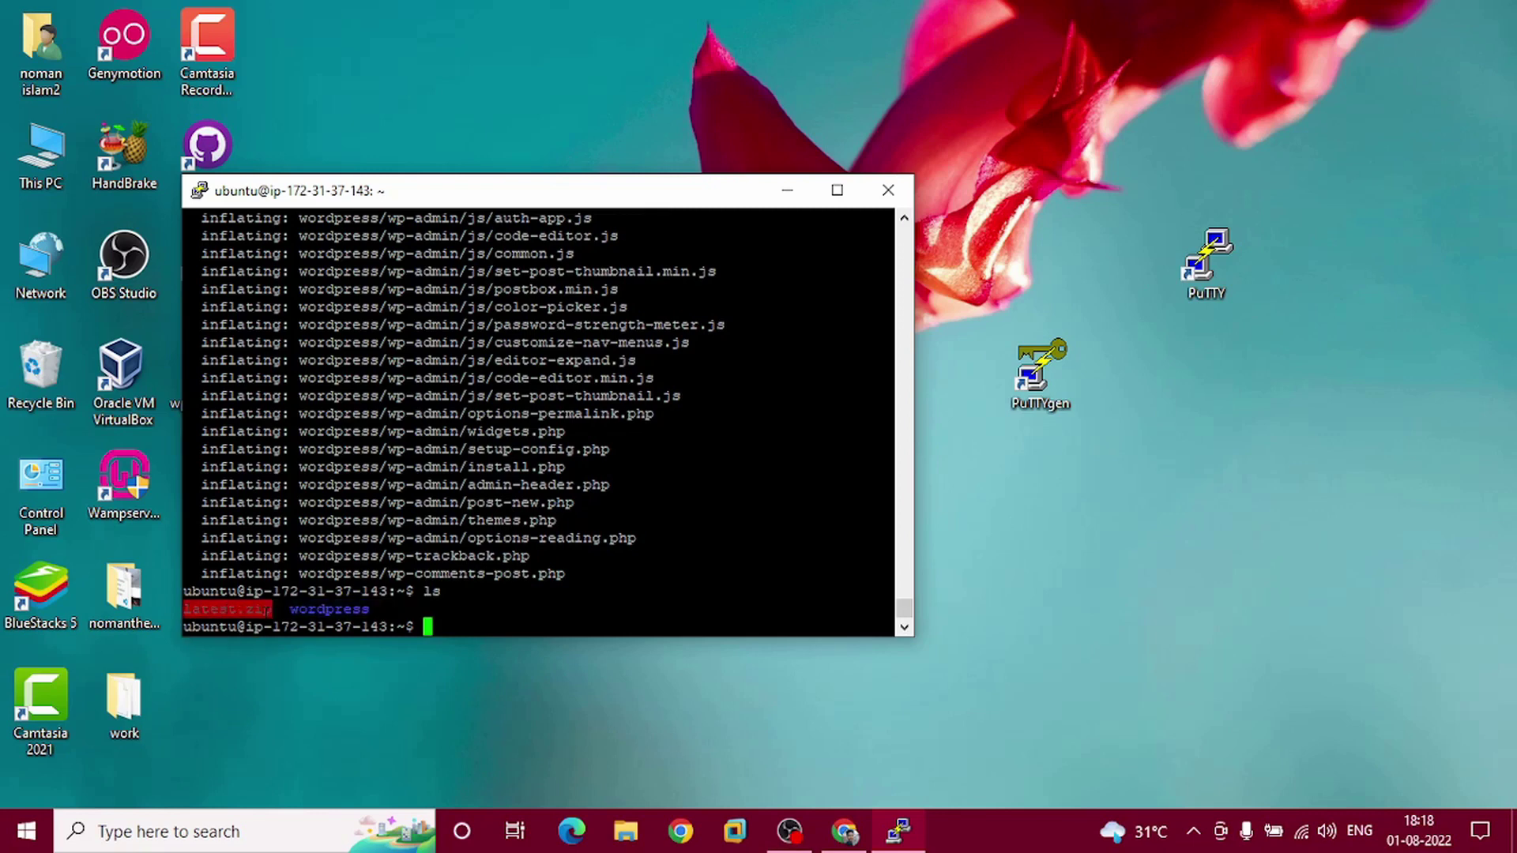
{"action": "left_click", "coordinate": [498, 637]}
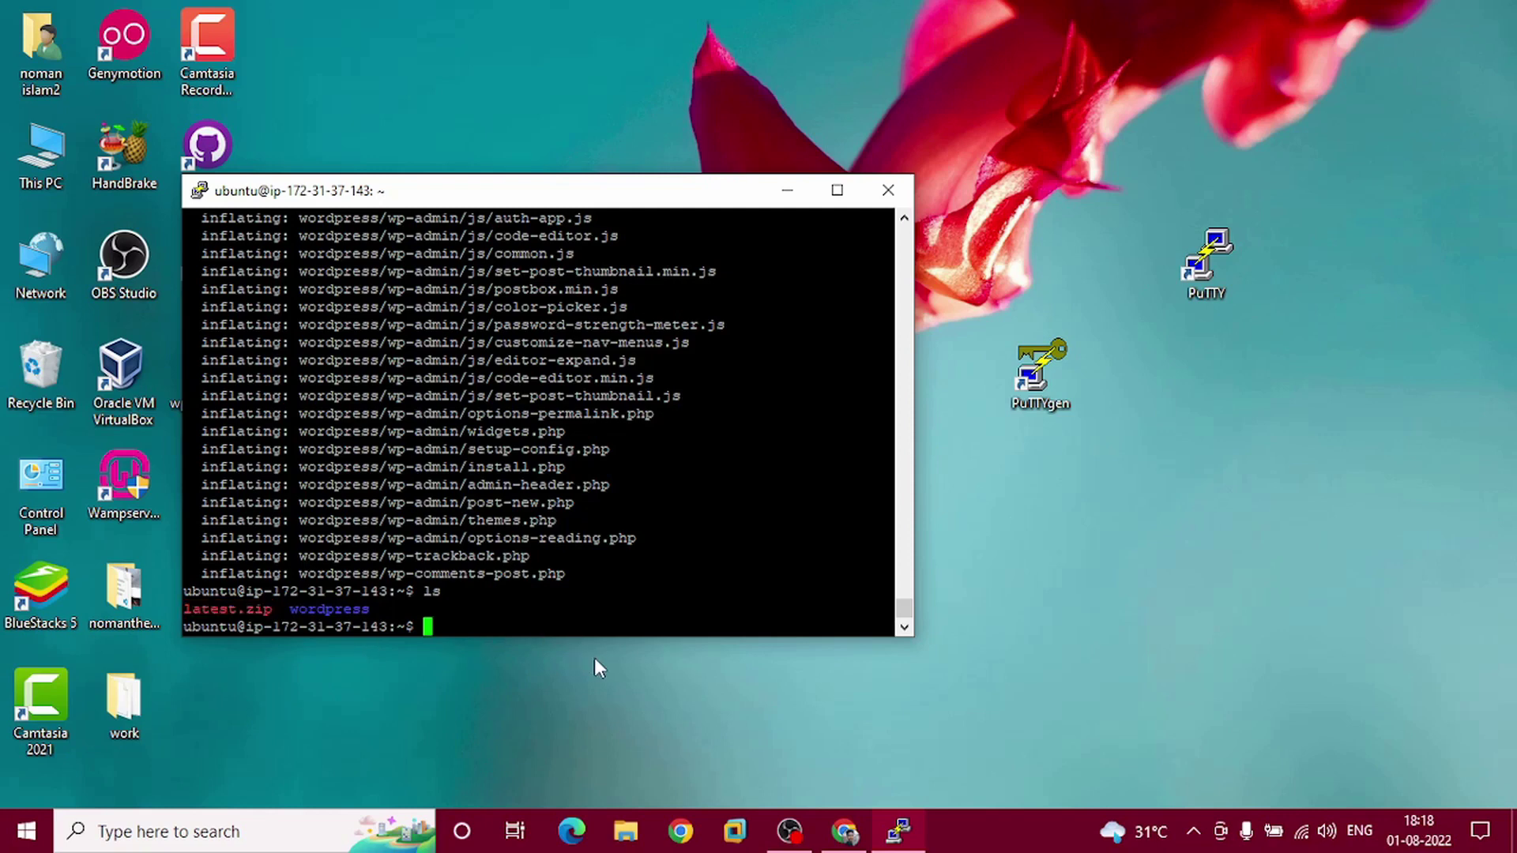
{"action": "key", "text": "Return"}
Move everything in wordpress/ into /var/www/html/ with sudo mv.
{"action": "type", "text": "sudo "}
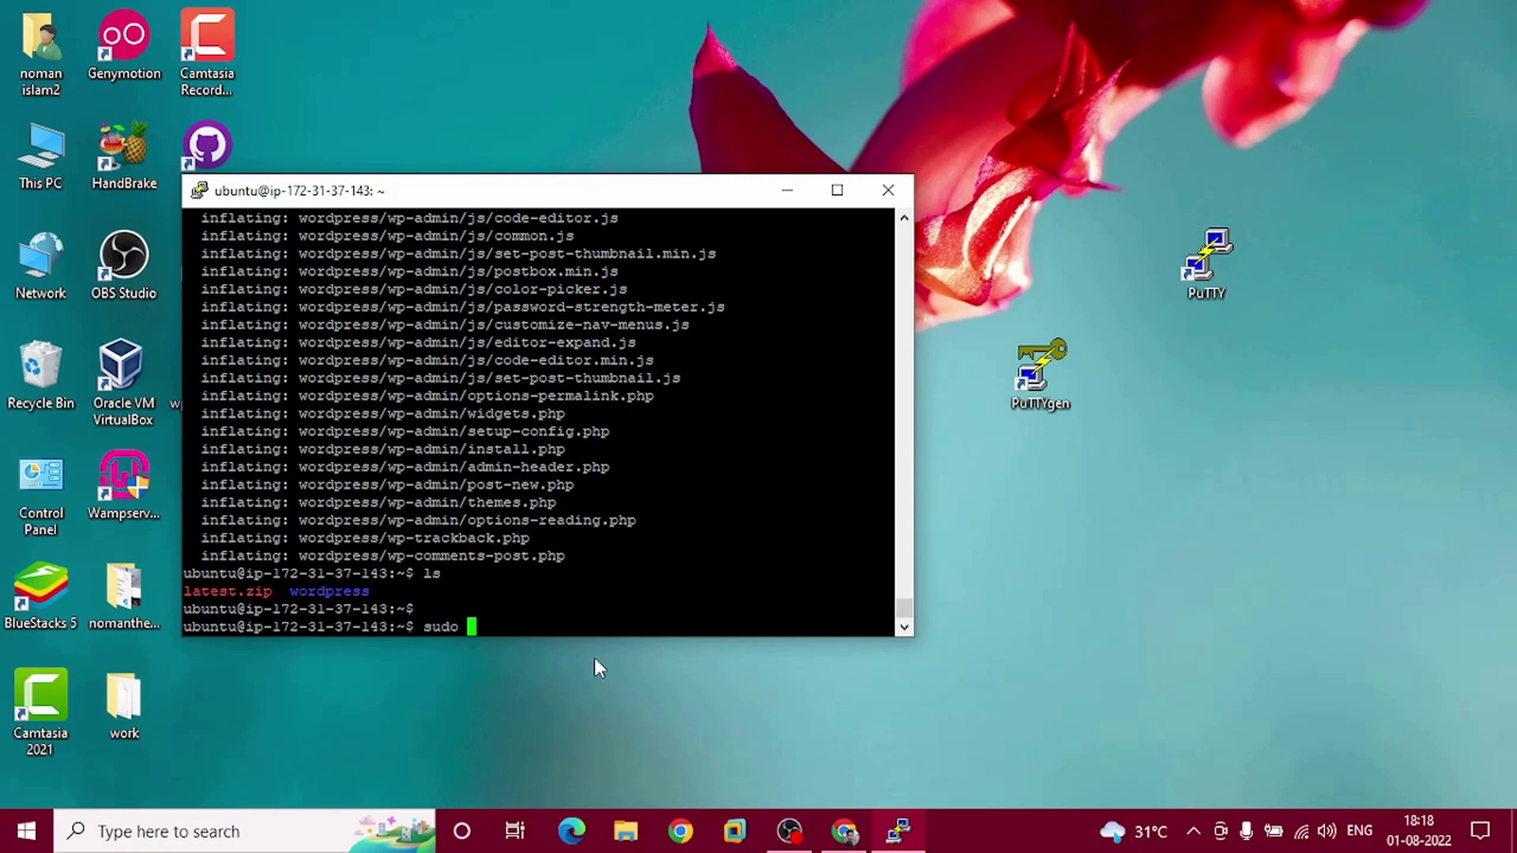
{"action": "type", "text": "mv wordpress/*"}
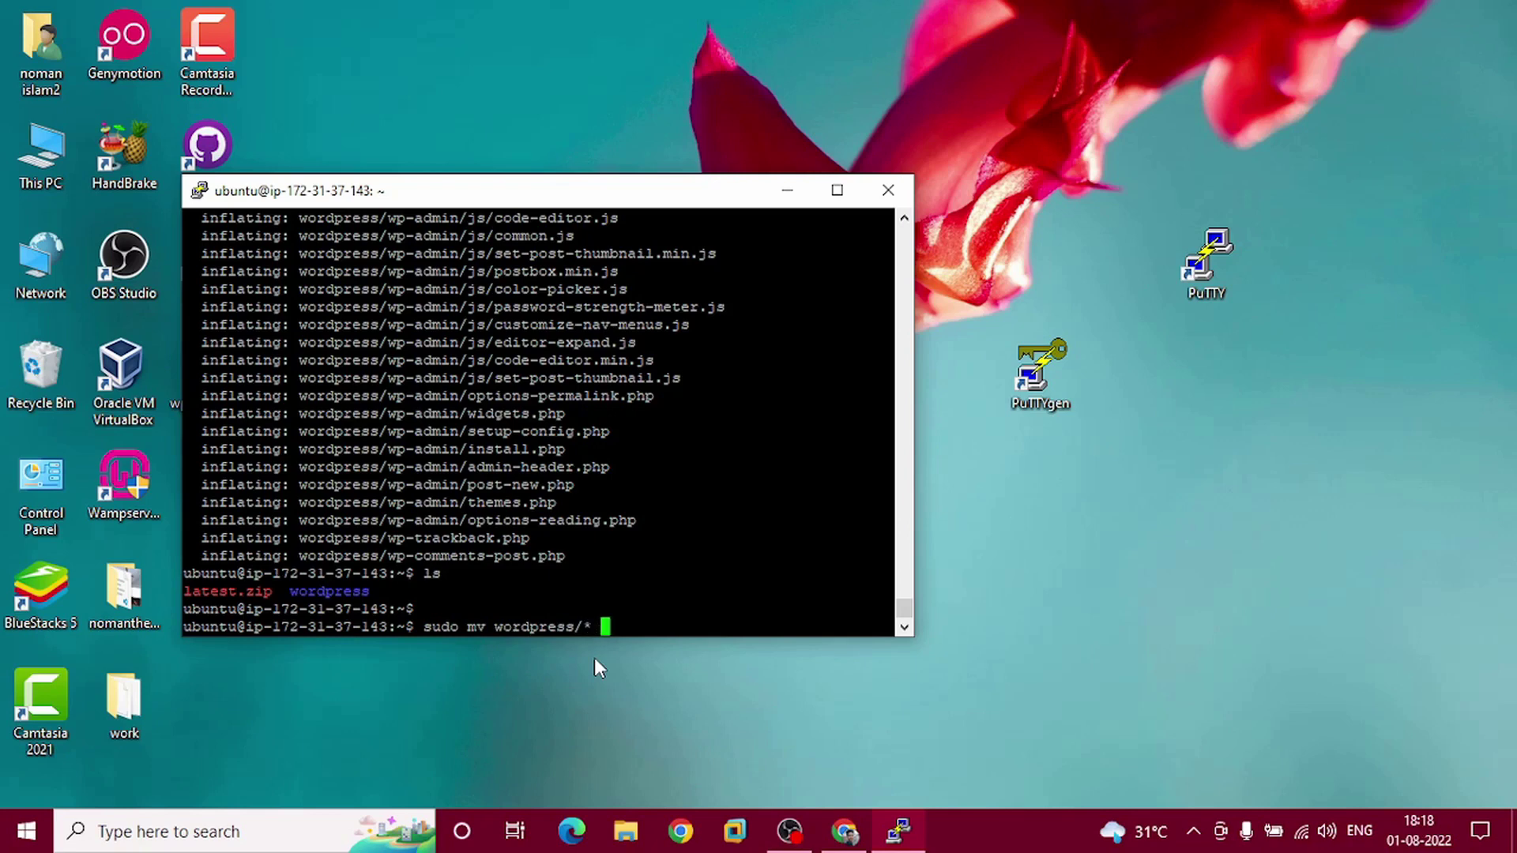
{"action": "type", "text": "/var/www/html/"}
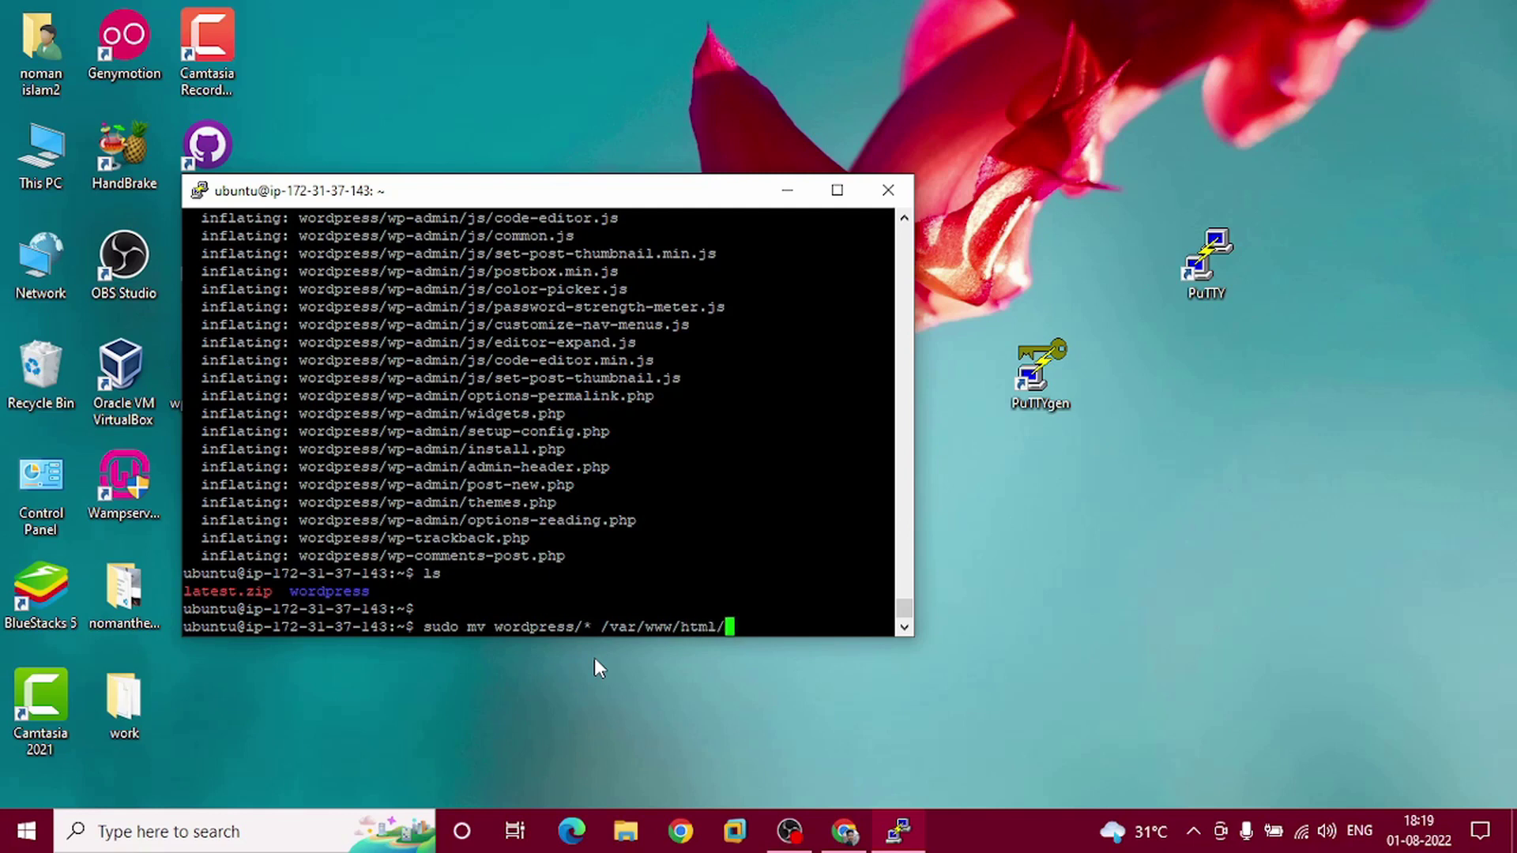
{"action": "key", "text": "Return"}
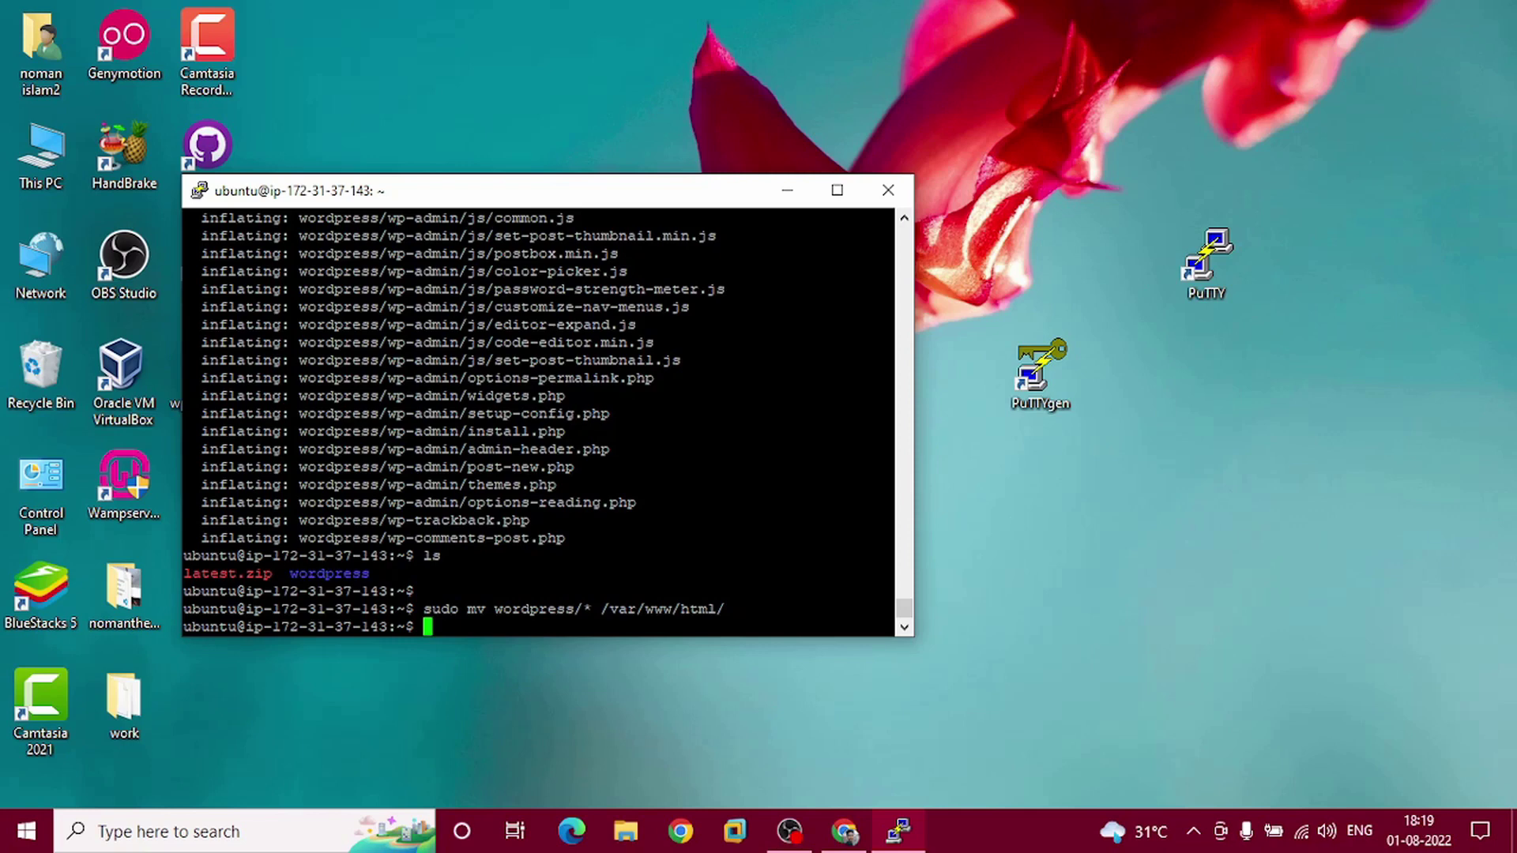
{"action": "double_click", "coordinate": [329, 574]}
Change into /var/www/html and list its WordPress files.
{"action": "type", "text": "cd /var/www/html"}
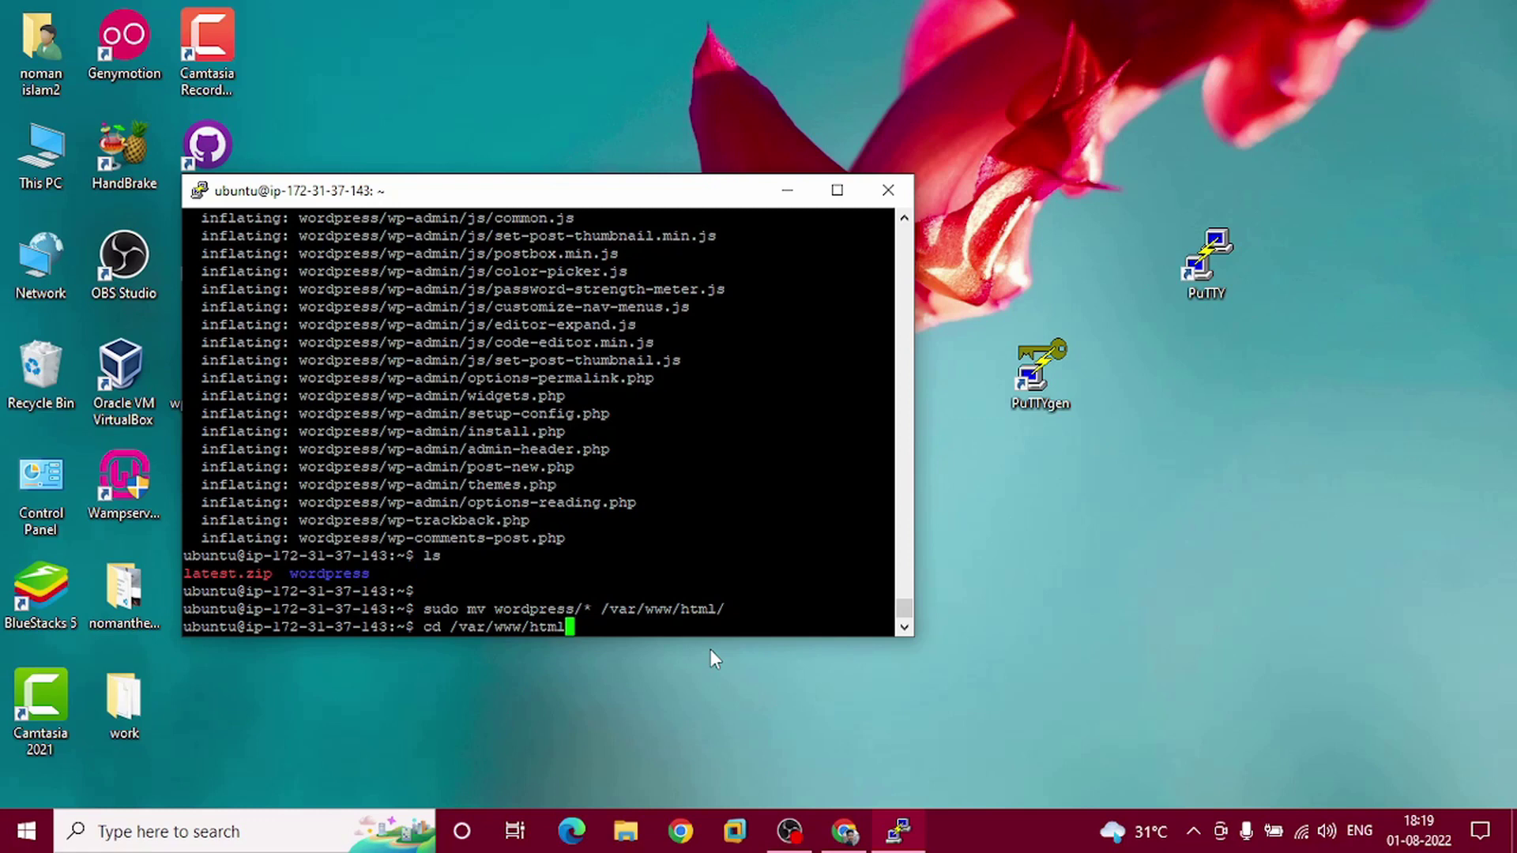
{"action": "key", "text": "Return"}
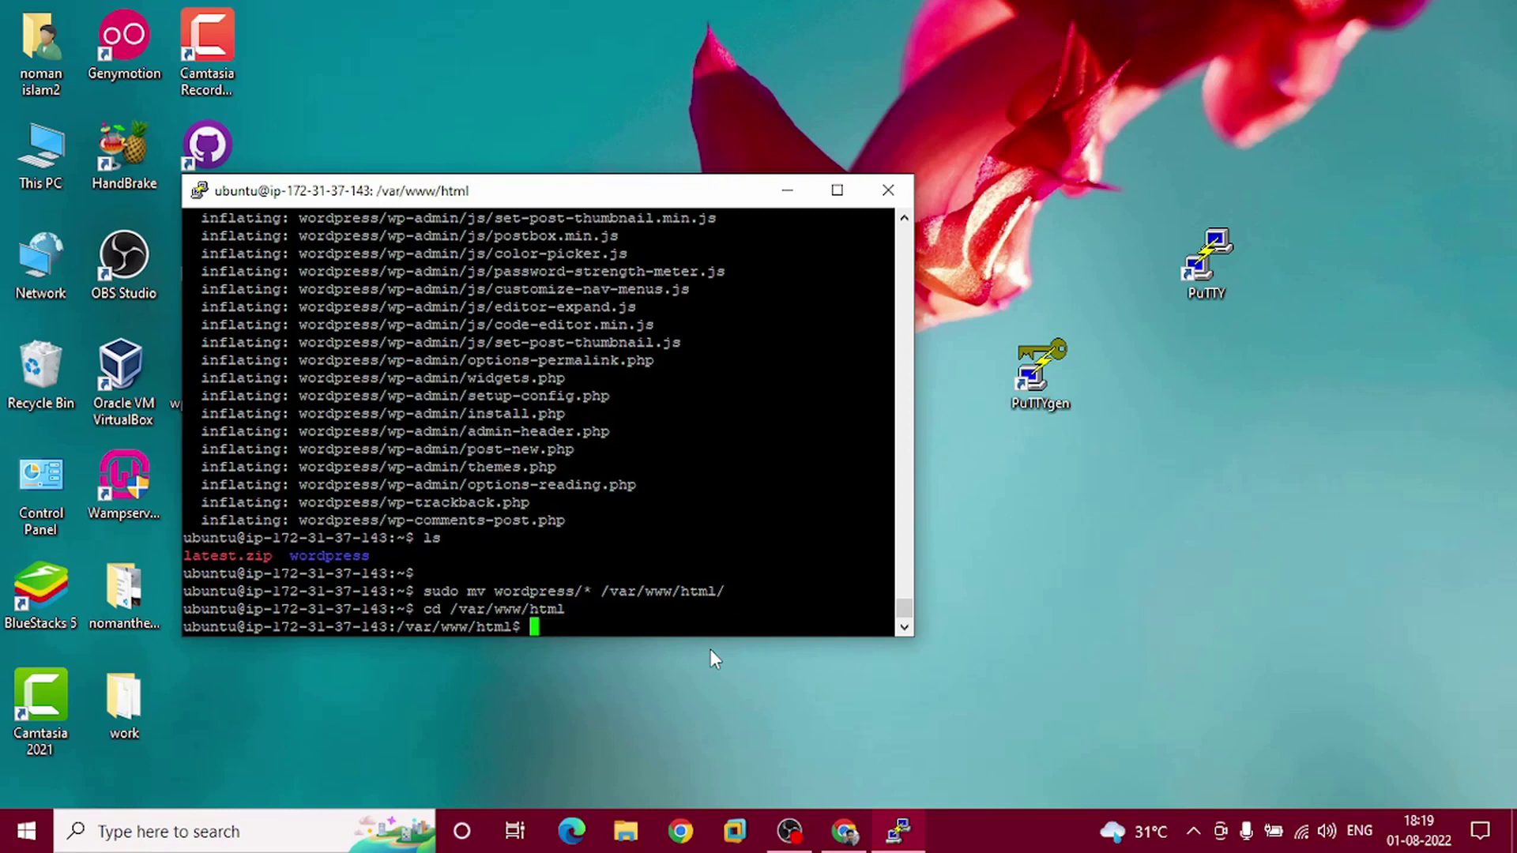
{"action": "type", "text": "ls"}
{"action": "key", "text": "Return"}
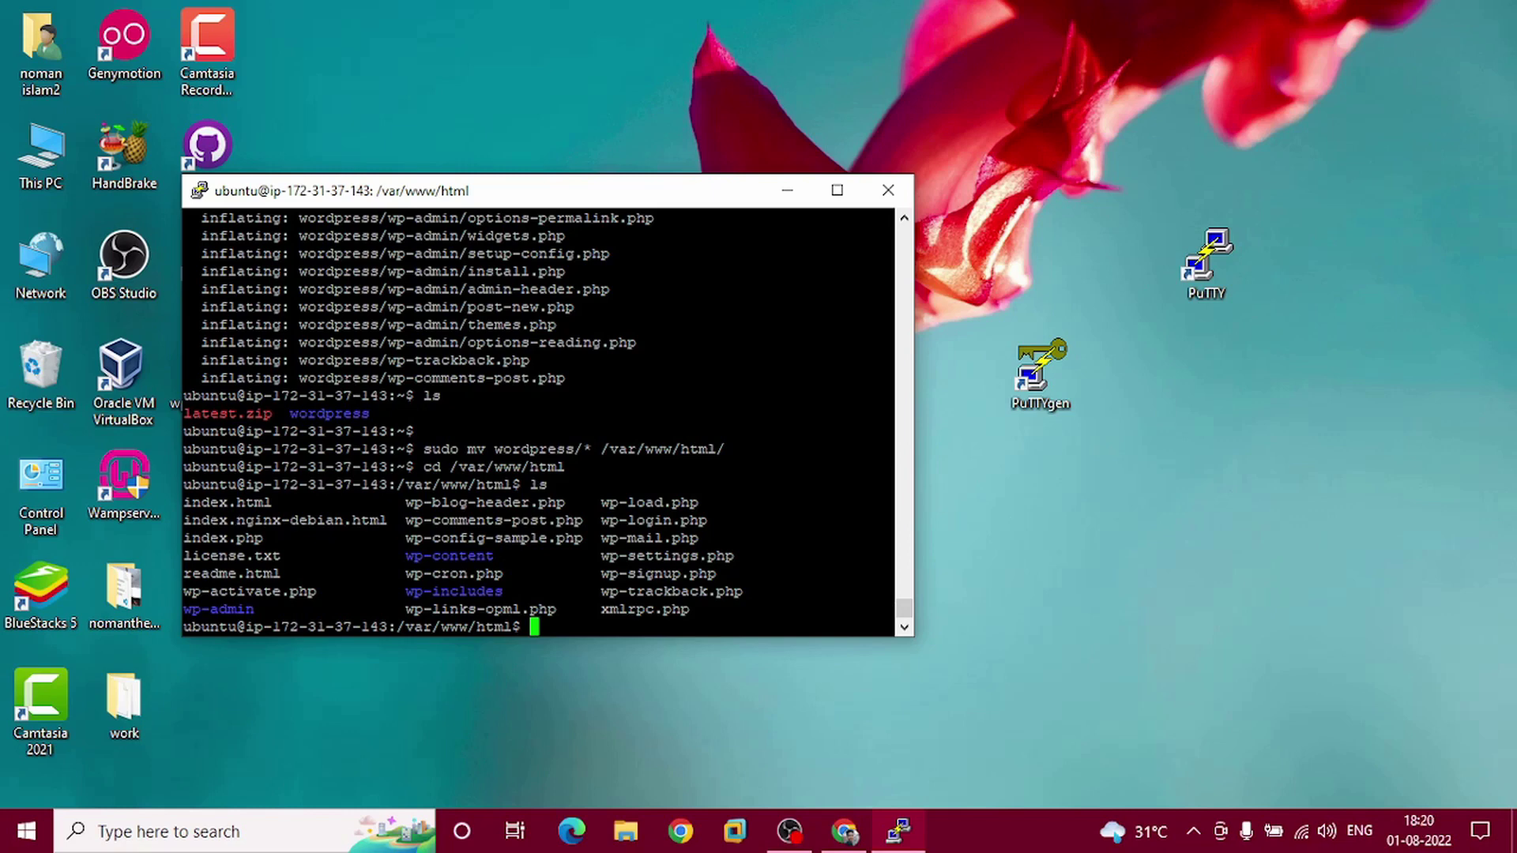
{"action": "double_click", "coordinate": [218, 519]}
Delete index.html and index.nginx-debian.html from the web root with sudo rm -rf.
{"action": "double_click", "coordinate": [212, 502]}
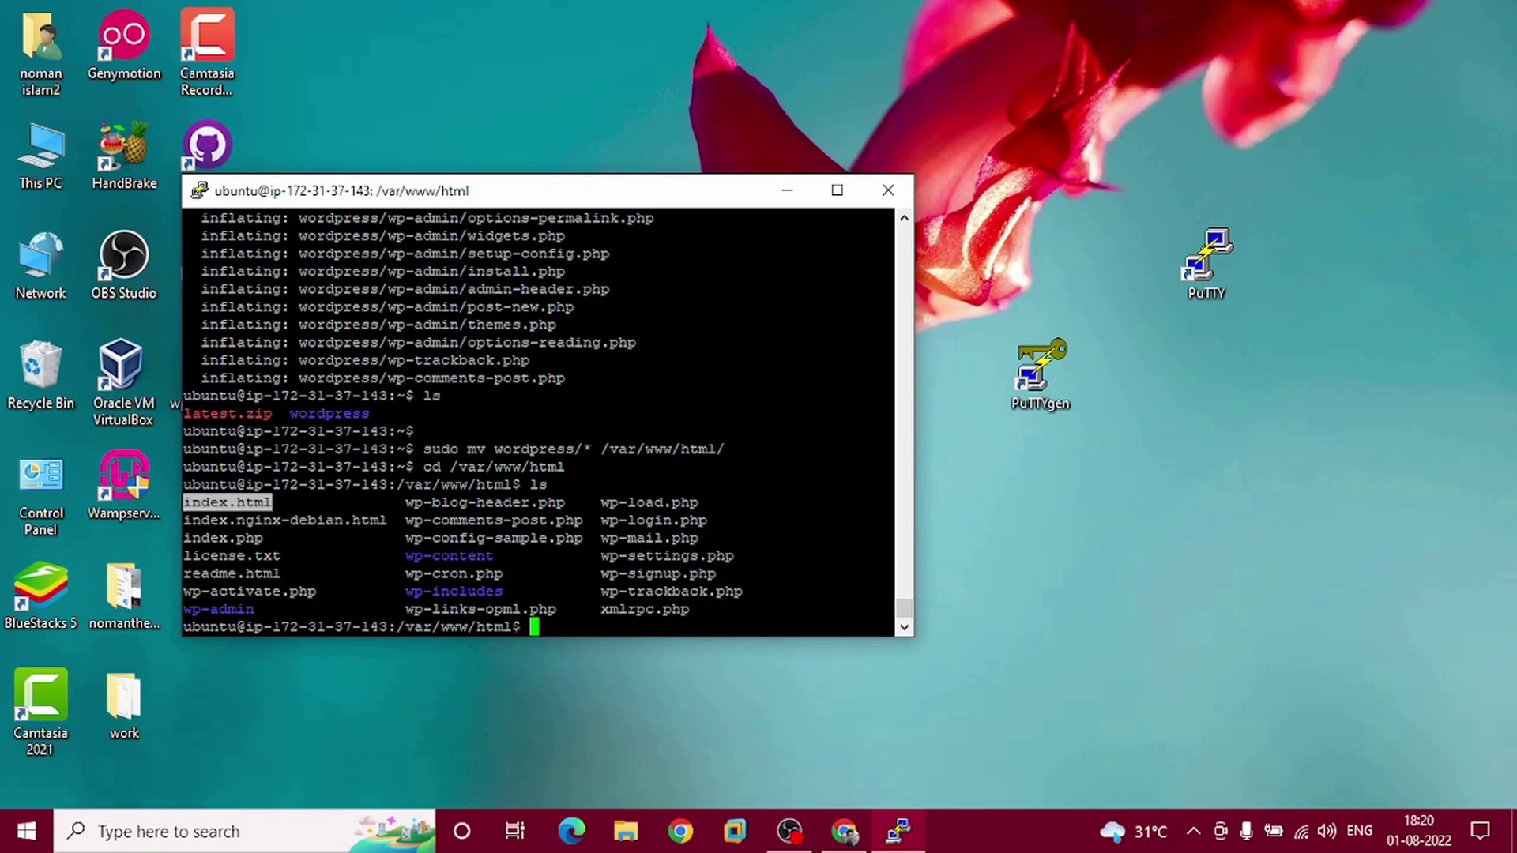
{"action": "left_click", "coordinate": [549, 636]}
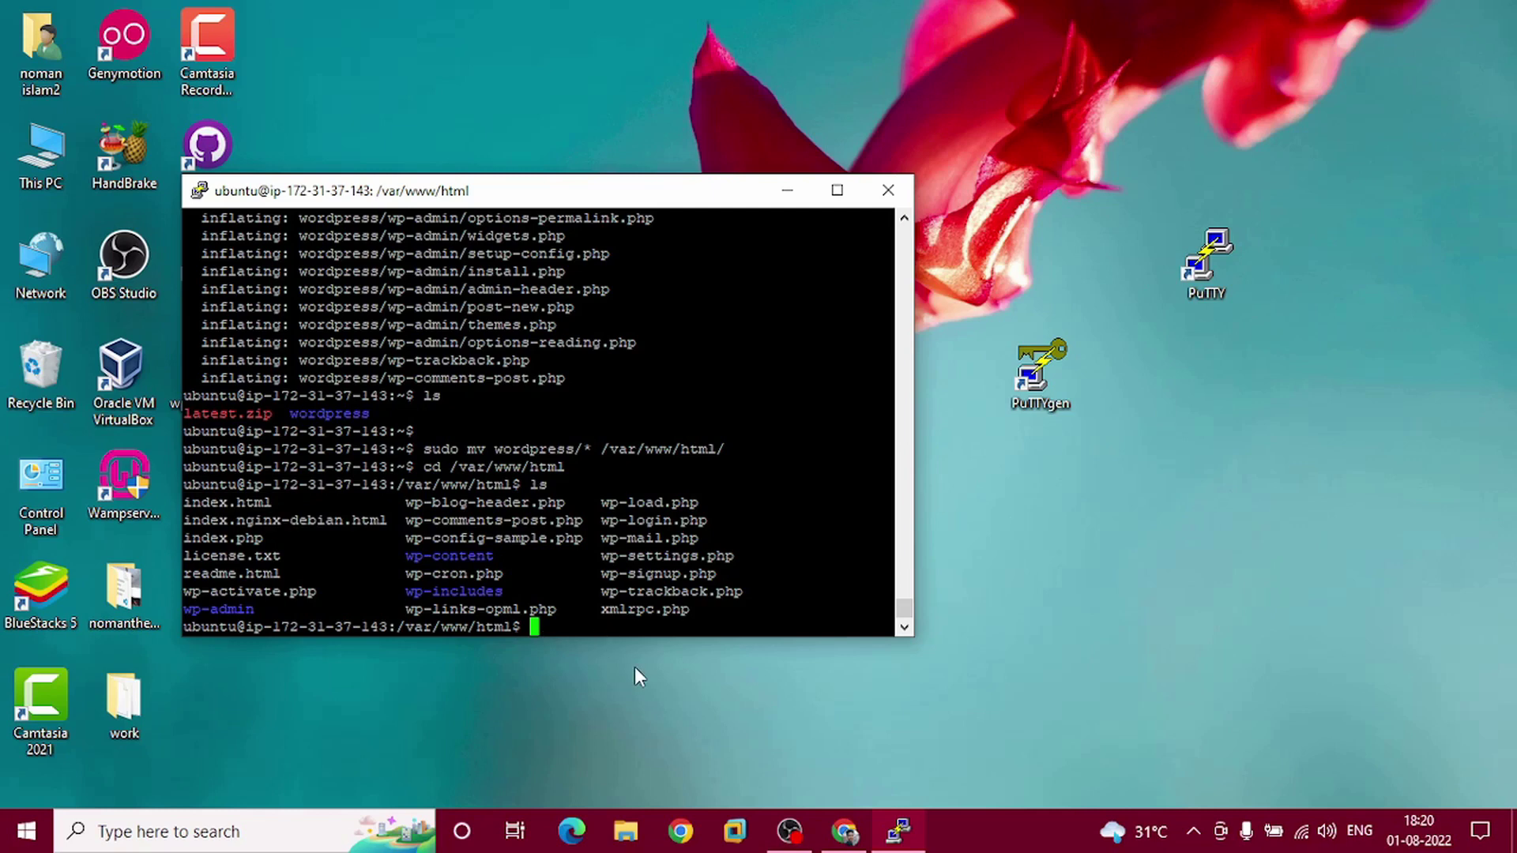
{"action": "key", "text": "Return"}
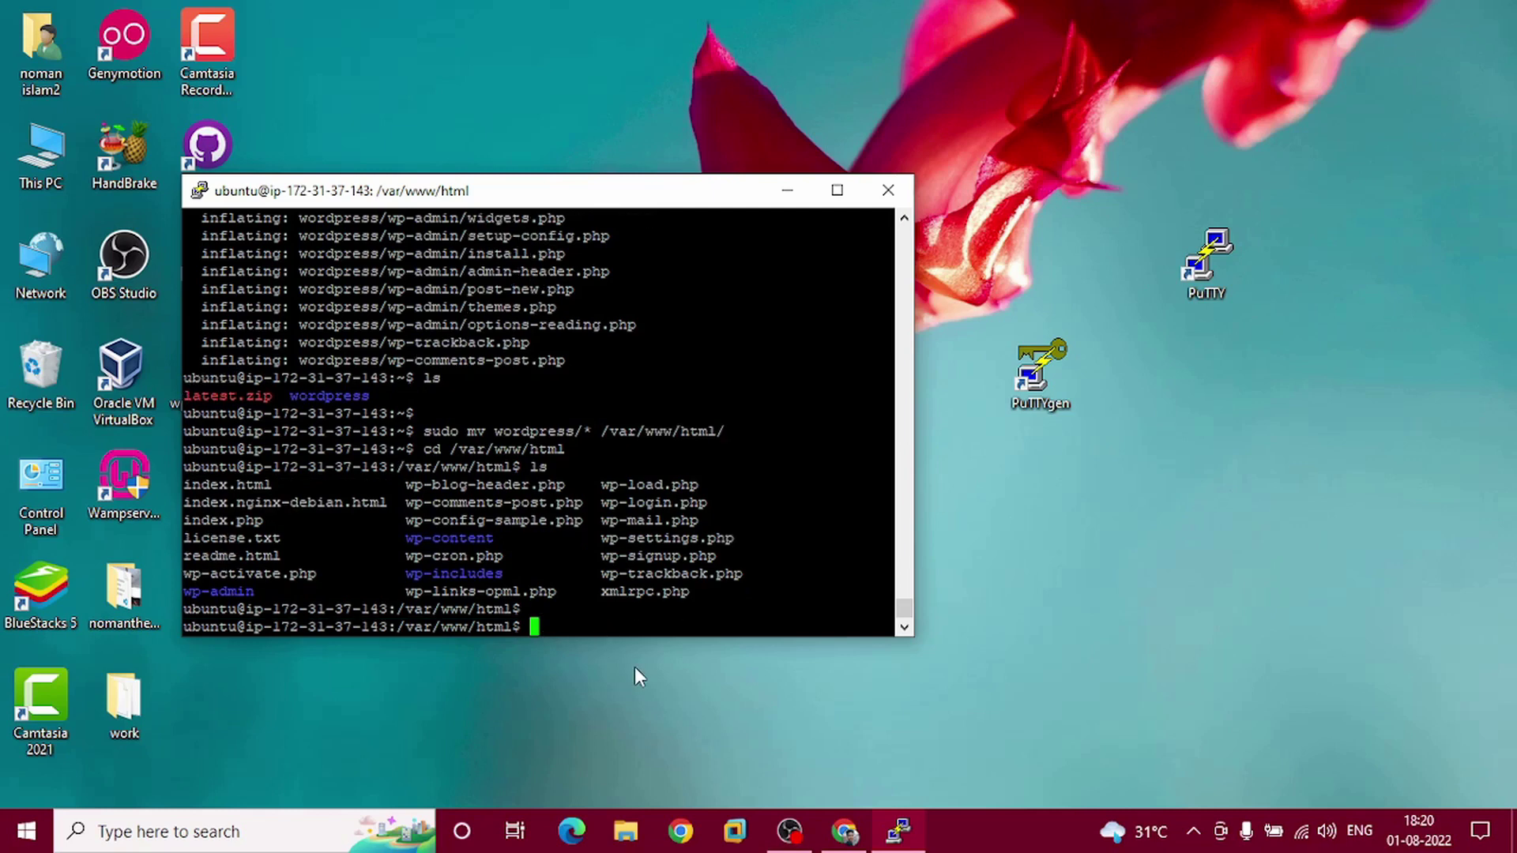
{"action": "type", "text": "sudo rm"}
{"action": "type", "text": "-rf index."}
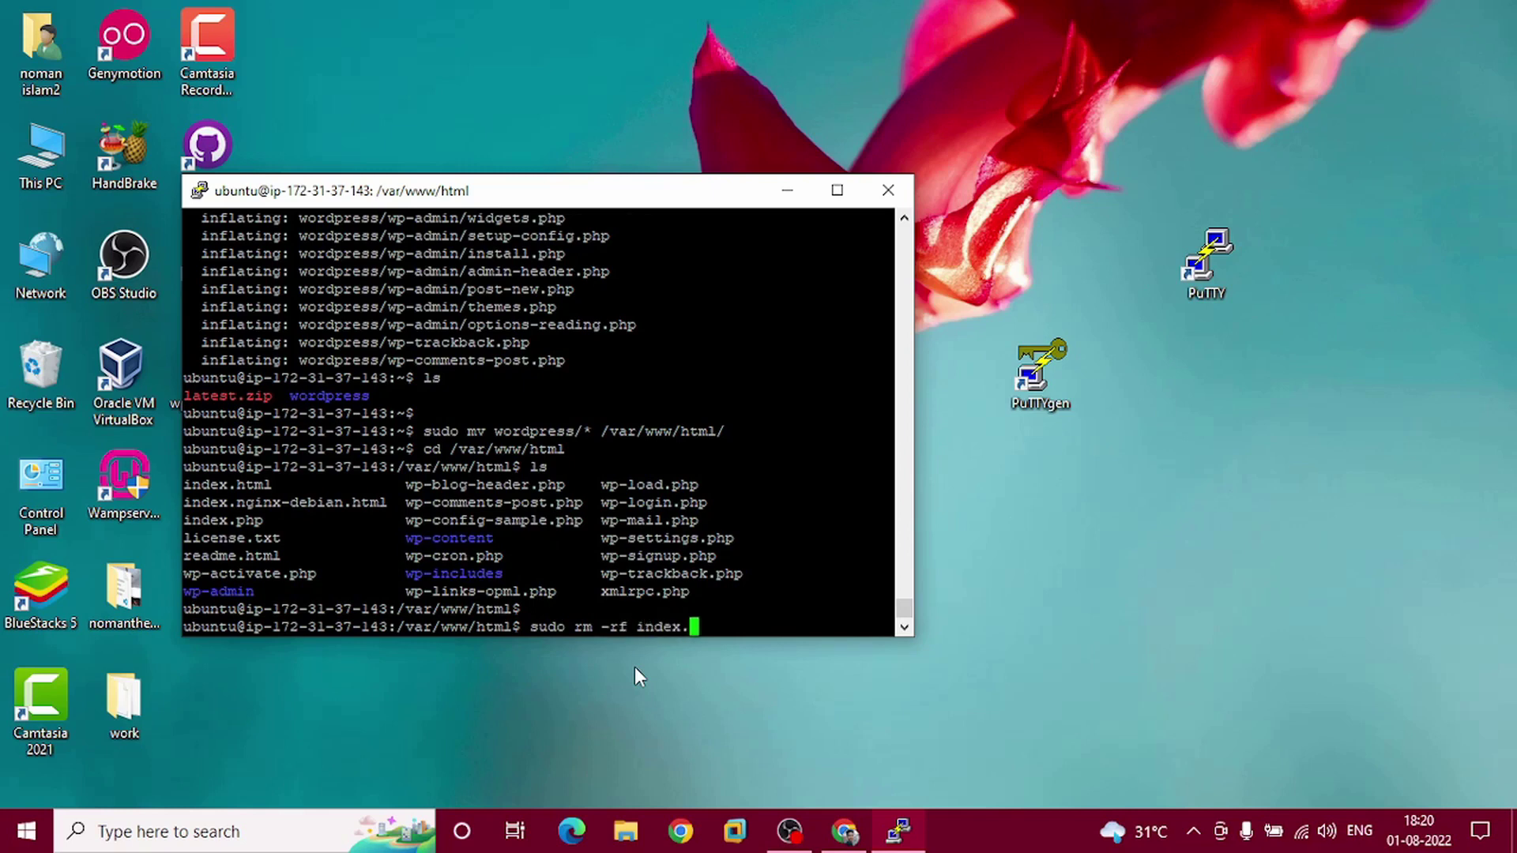
{"action": "type", "text": "html index."}
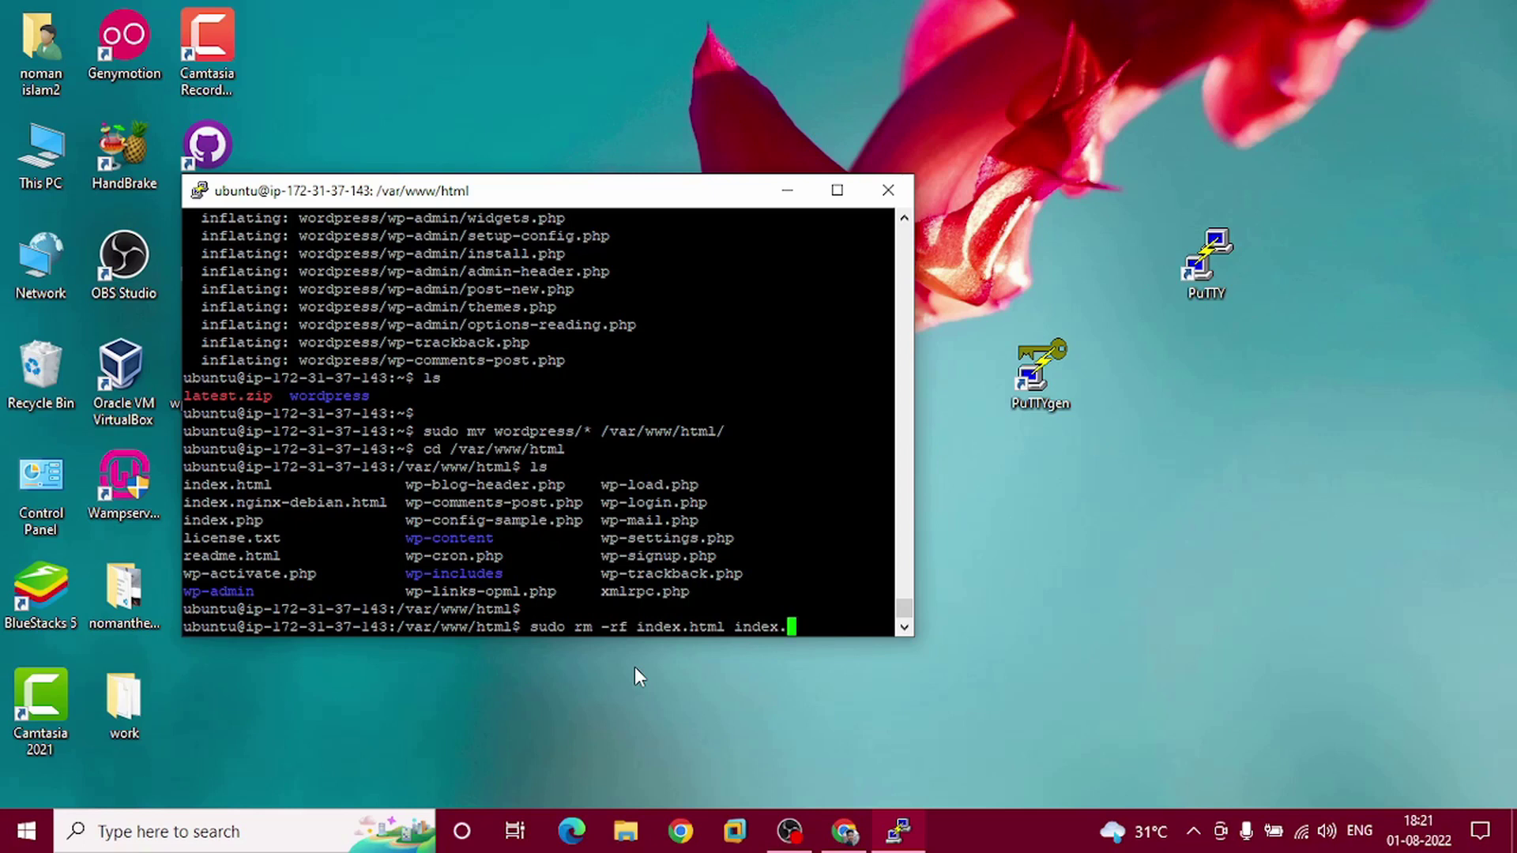
{"action": "type", "text": "nginx-debian.ht"}
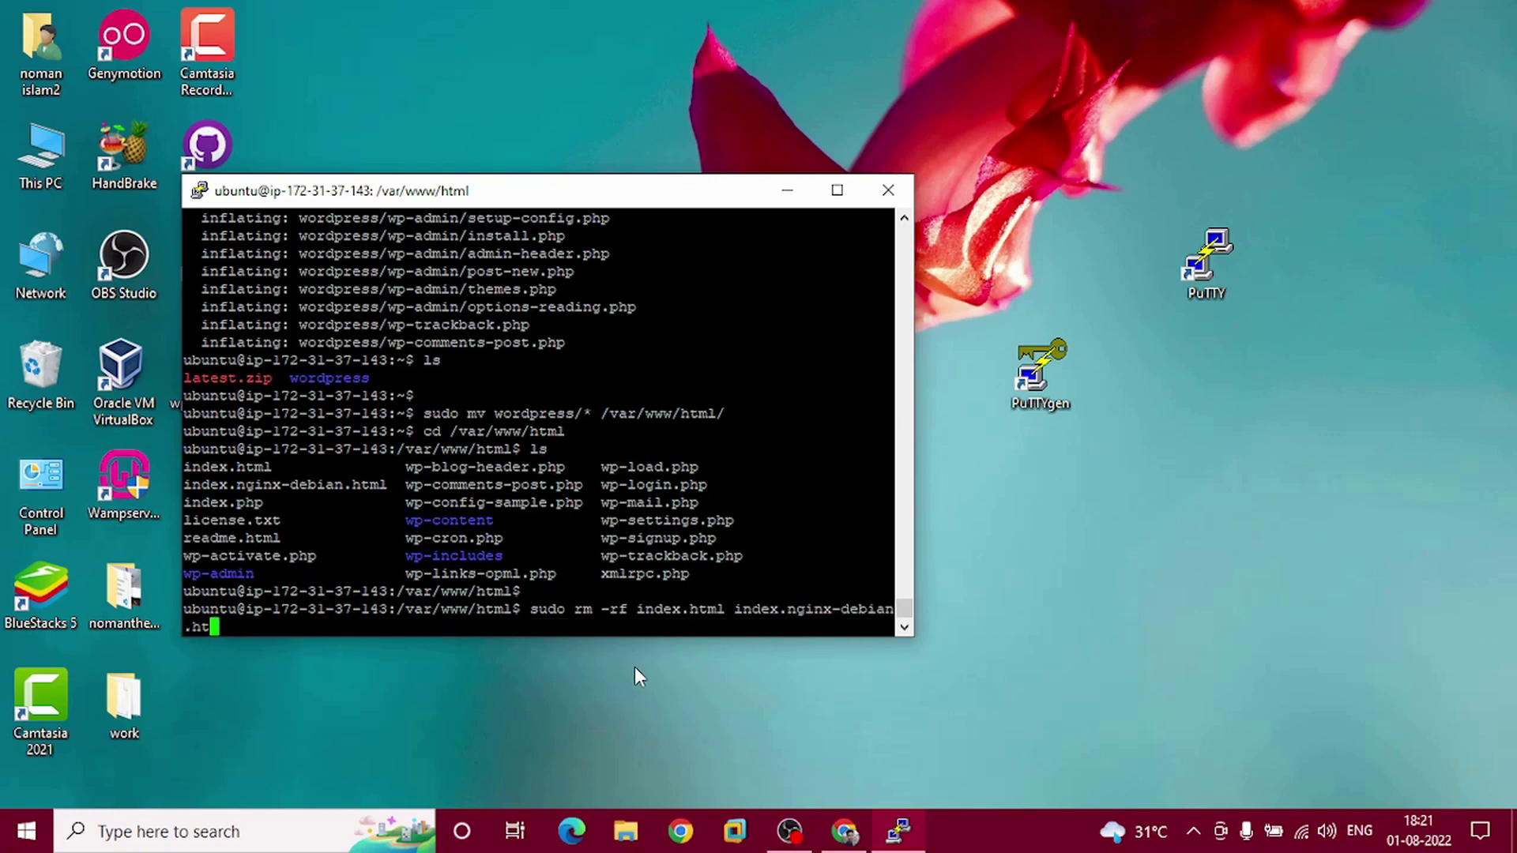
{"action": "type", "text": "ml"}
{"action": "key", "text": "Return"}
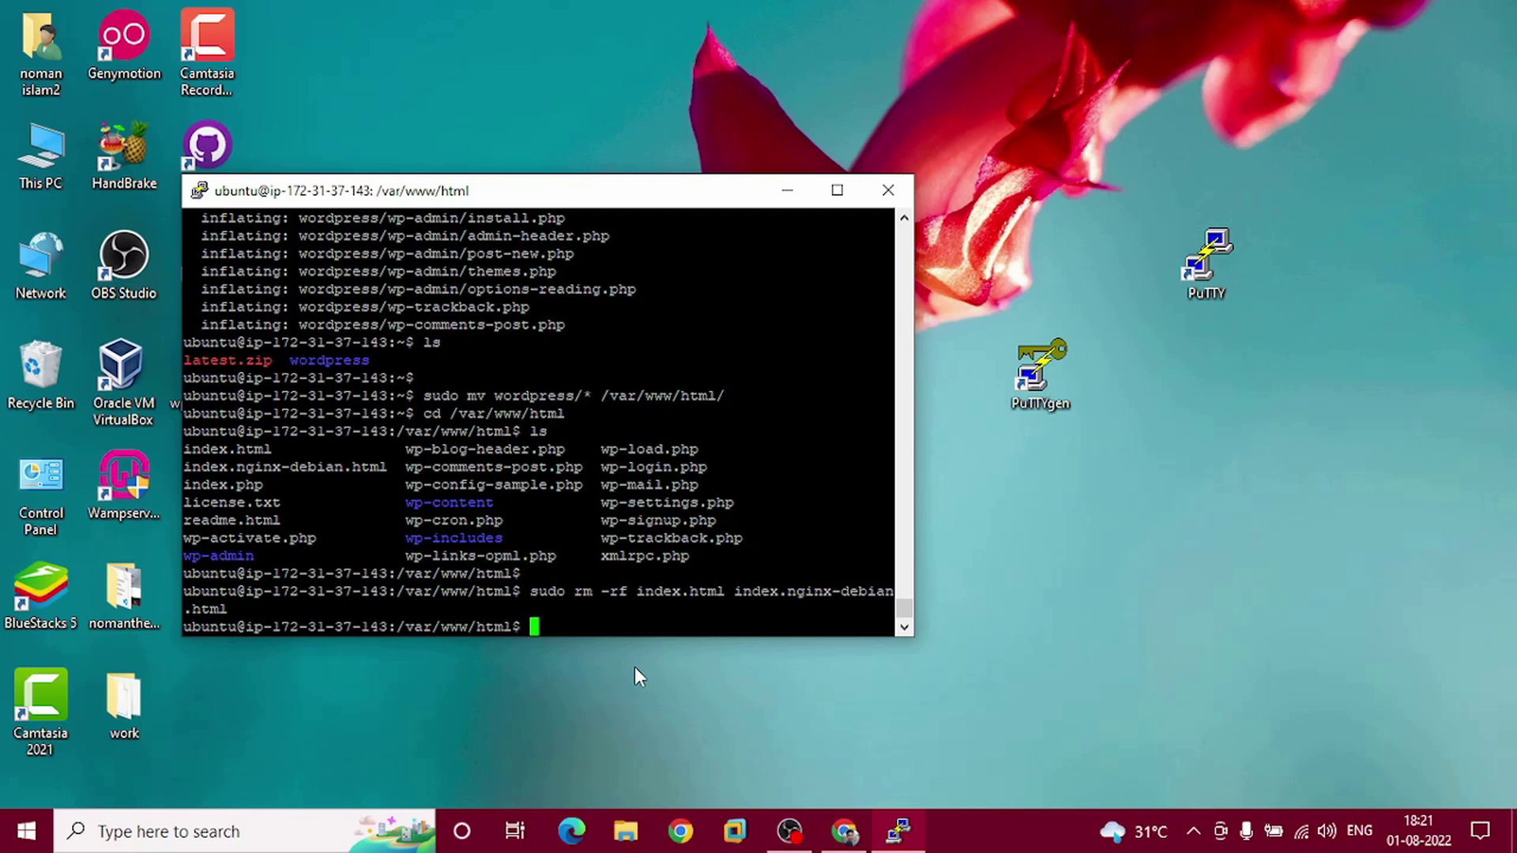
List /var/www/html to confirm the two default pages are gone.
{"action": "type", "text": "ls"}
{"action": "key", "text": "Return"}
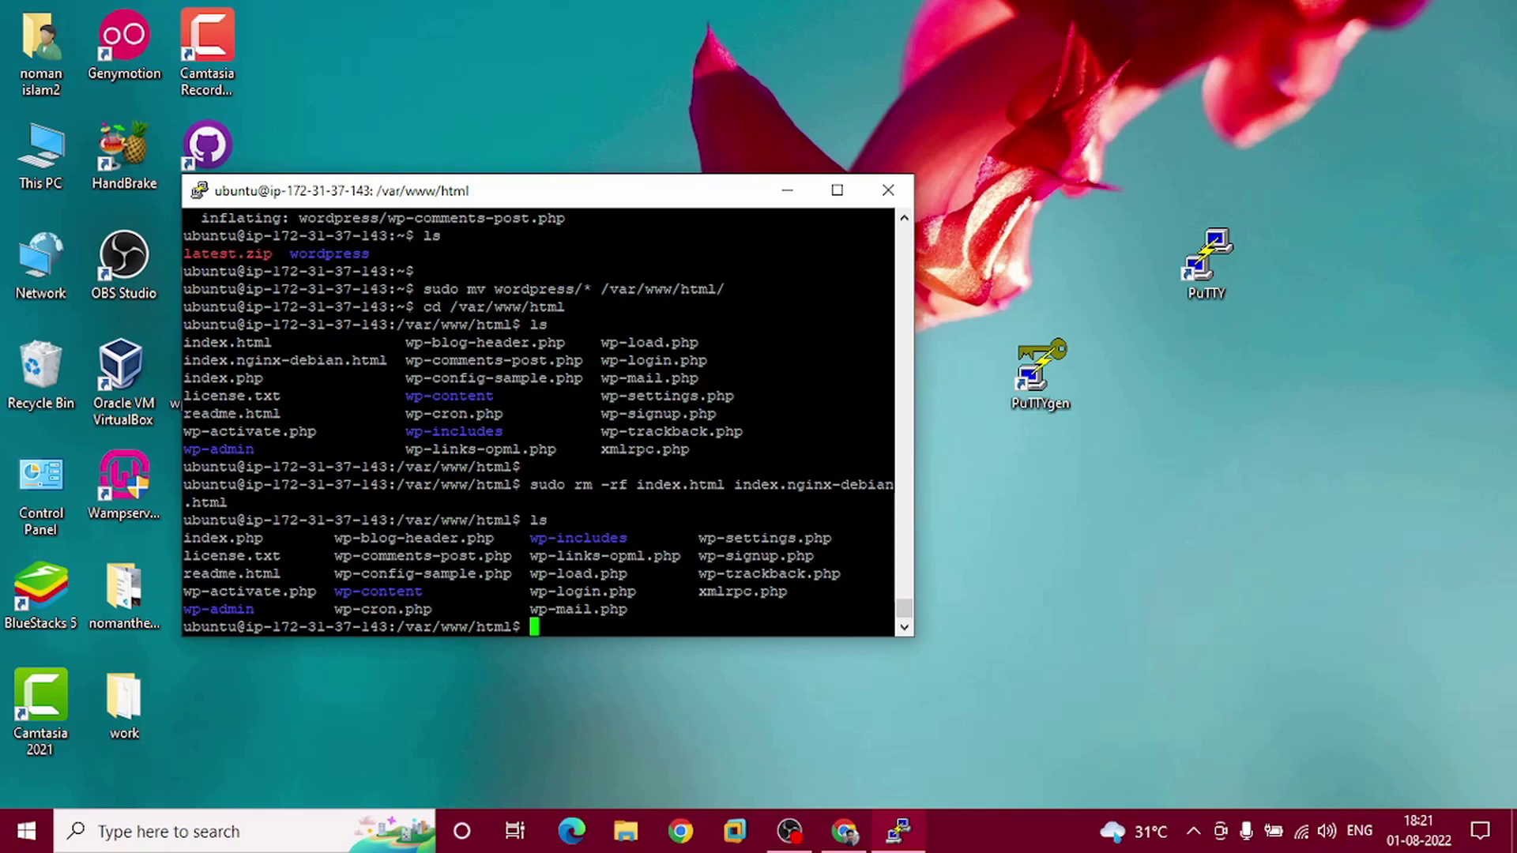
{"action": "double_click", "coordinate": [233, 360]}
{"action": "double_click", "coordinate": [236, 342]}
{"action": "key", "text": "Return"}
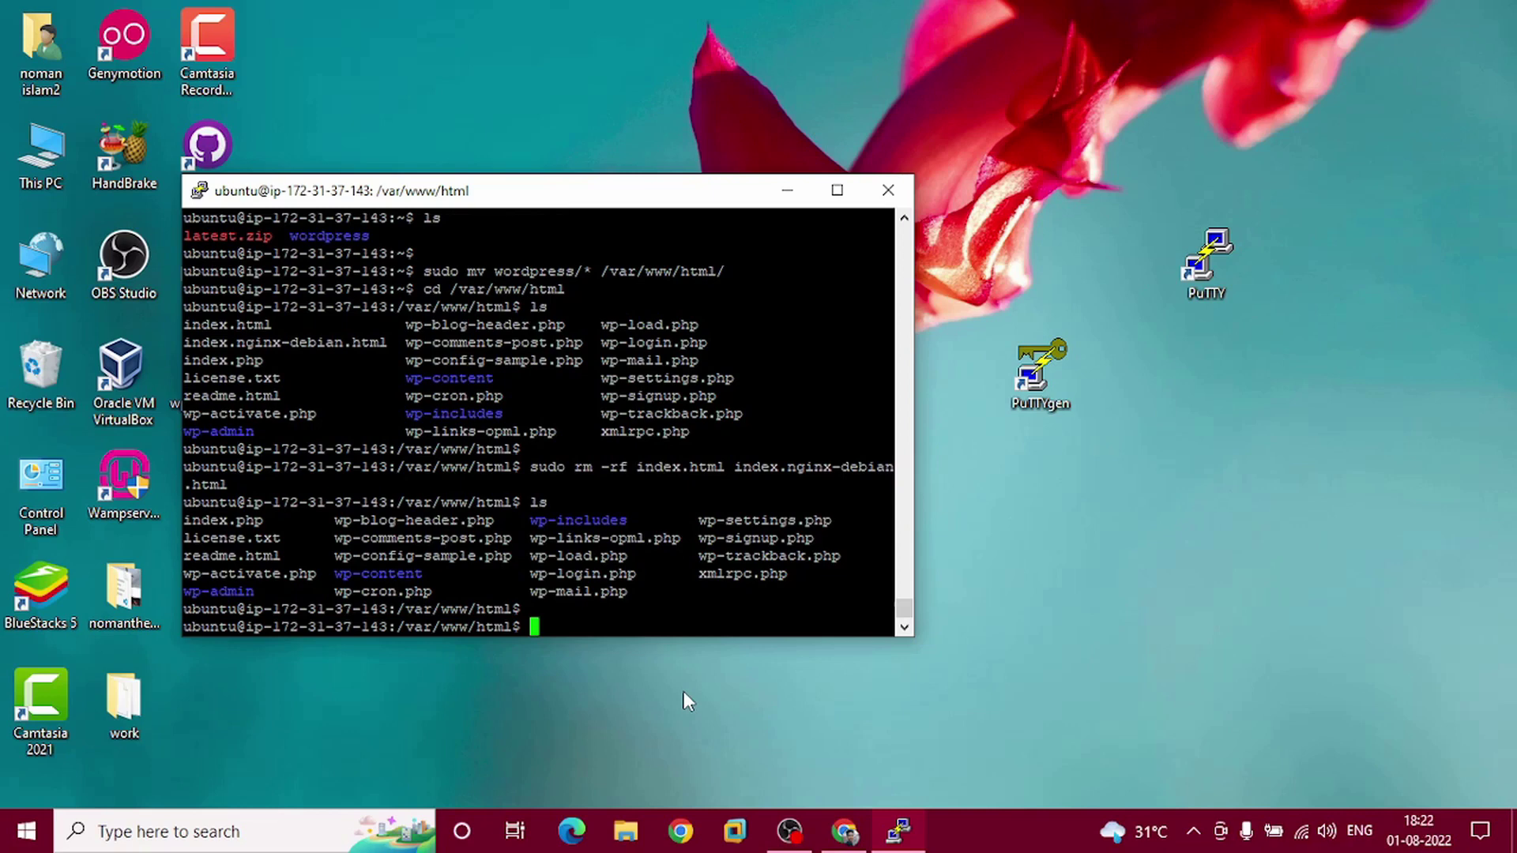
{"action": "type", "text": "sud"}
{"action": "key", "text": "BackSpace"}
{"action": "key", "text": "BackSpace"}
{"action": "key", "text": "BackSpace"}
Change into /etc/nginx/sites-enabled/ without sudo and list its files.
{"action": "type", "text": "sudo cd /etc/ngi"}
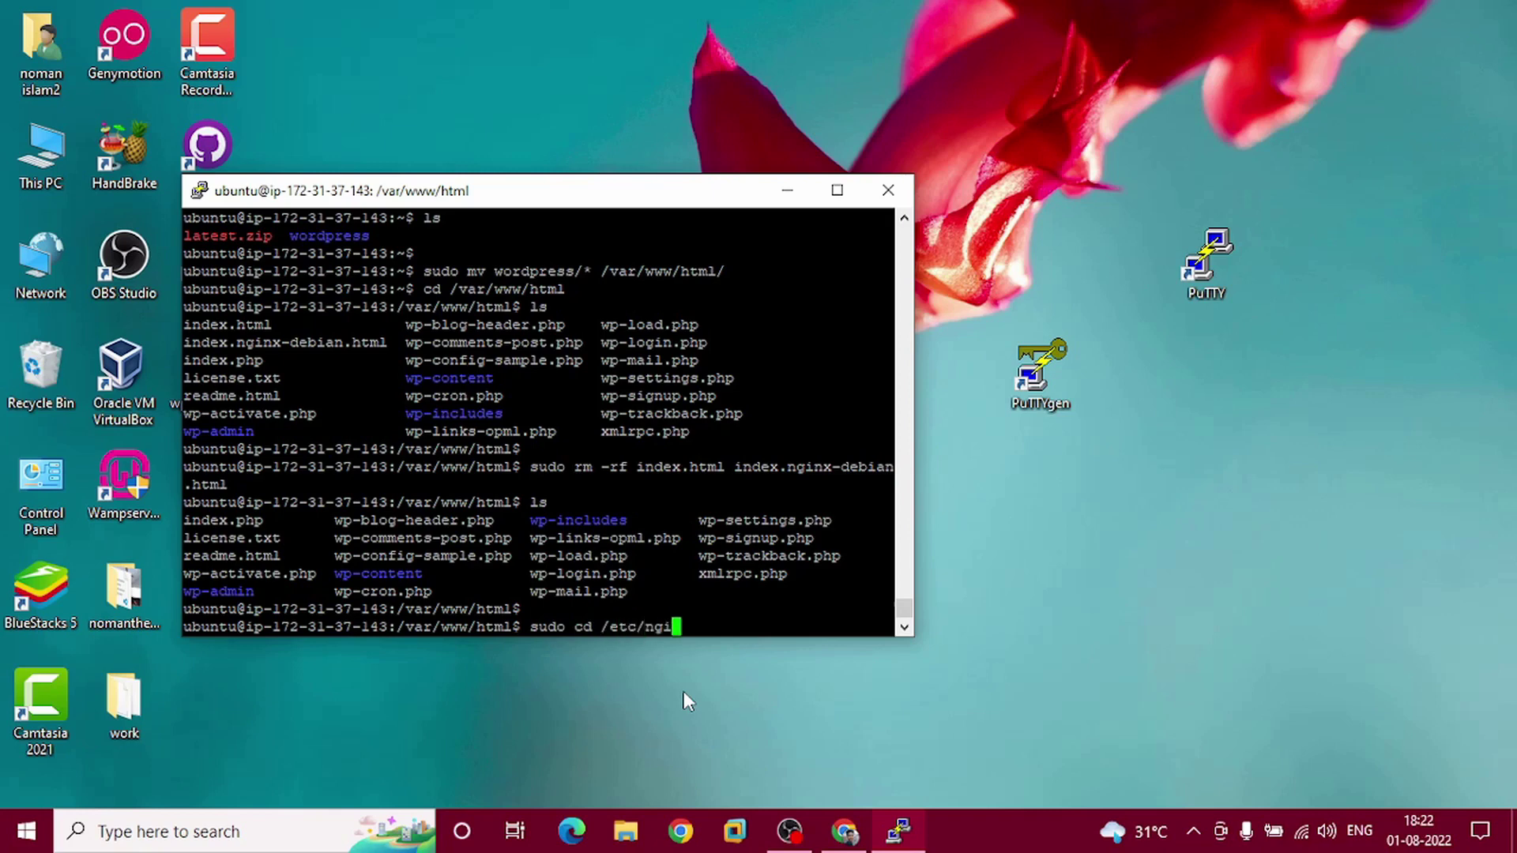
{"action": "type", "text": "nx/sites-enabled"}
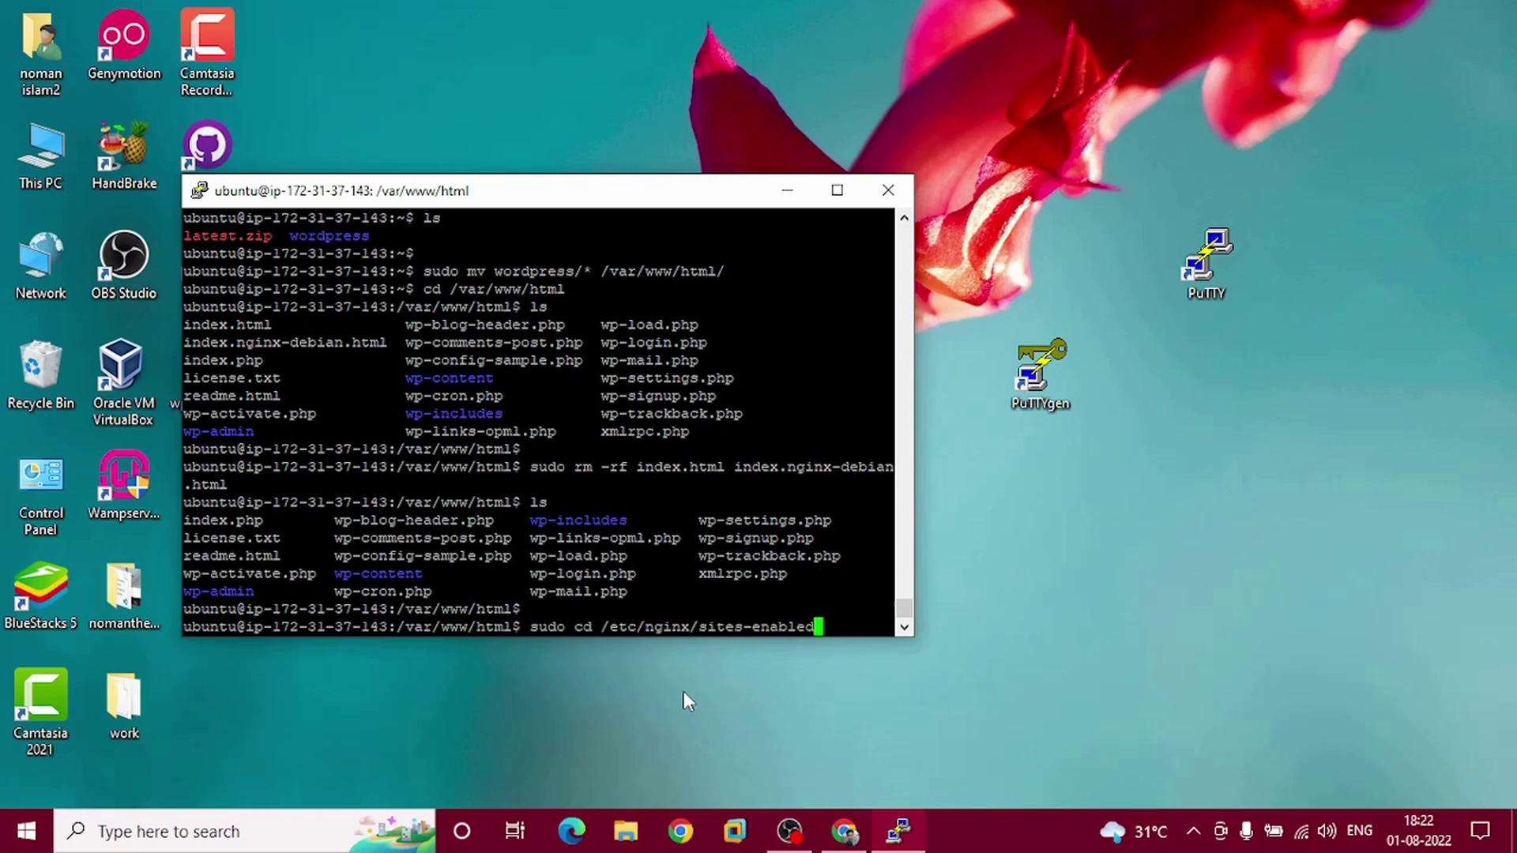
{"action": "key", "text": "Return"}
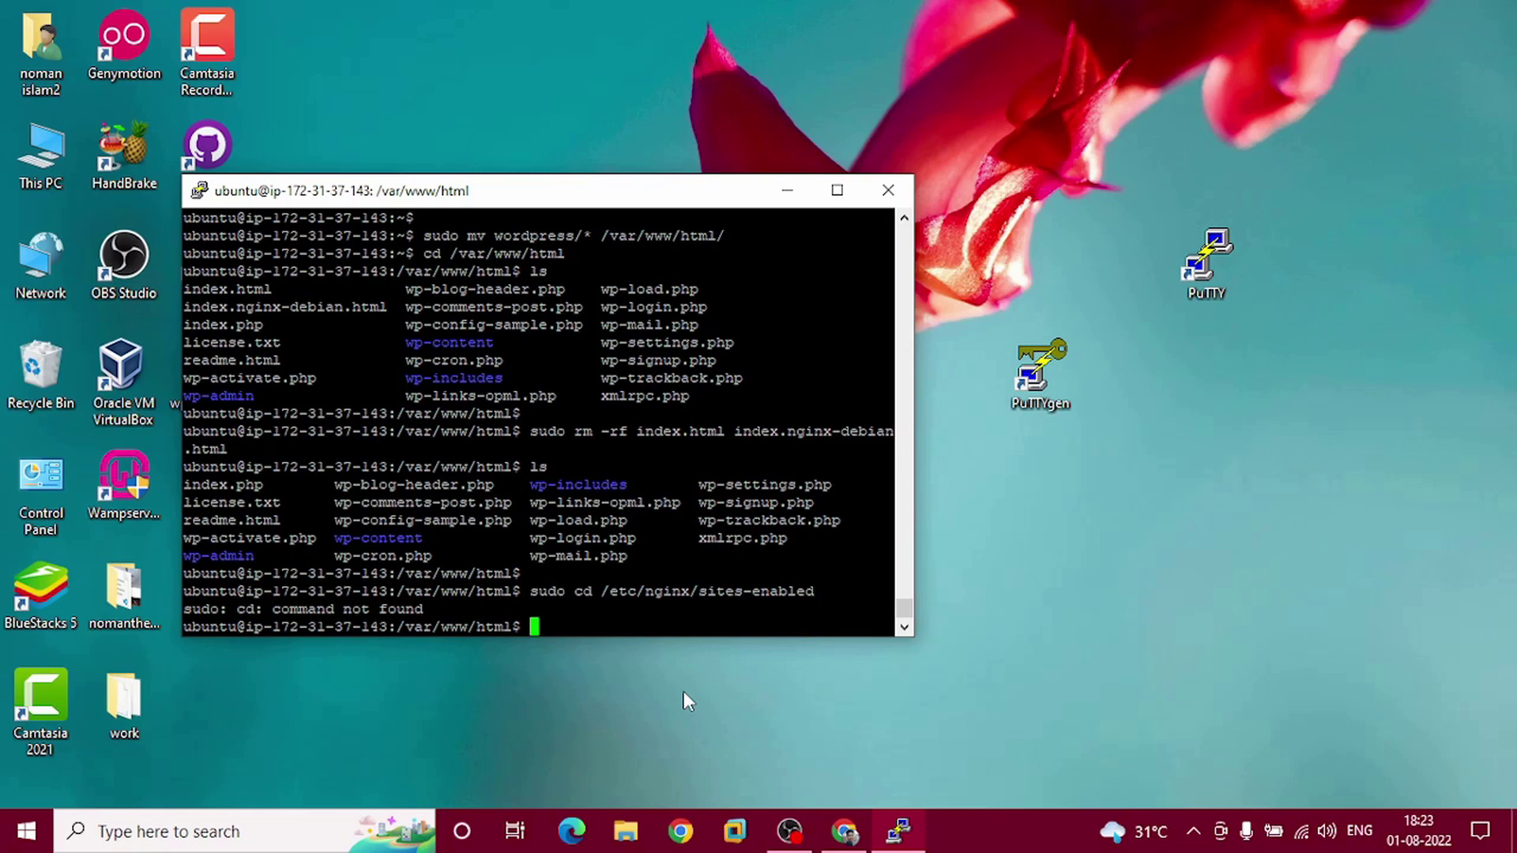
{"action": "key", "text": "Up"}
{"action": "key", "text": "Left"}
{"action": "key", "text": "Left"}
{"action": "key", "text": "Left"}
{"action": "key", "text": "Left"}
{"action": "key", "text": "Left"}
{"action": "key", "text": "Left"}
{"action": "key", "text": "Left"}
{"action": "key", "text": "Left"}
{"action": "key", "text": "Left"}
{"action": "key", "text": "Left"}
{"action": "key", "text": "Left"}
{"action": "key", "text": "Left"}
{"action": "key", "text": "Left"}
{"action": "key", "text": "Left"}
{"action": "key", "text": "Left"}
{"action": "key", "text": "Left"}
{"action": "key", "text": "Left"}
{"action": "key", "text": "Left"}
{"action": "key", "text": "Left"}
{"action": "key", "text": "Left"}
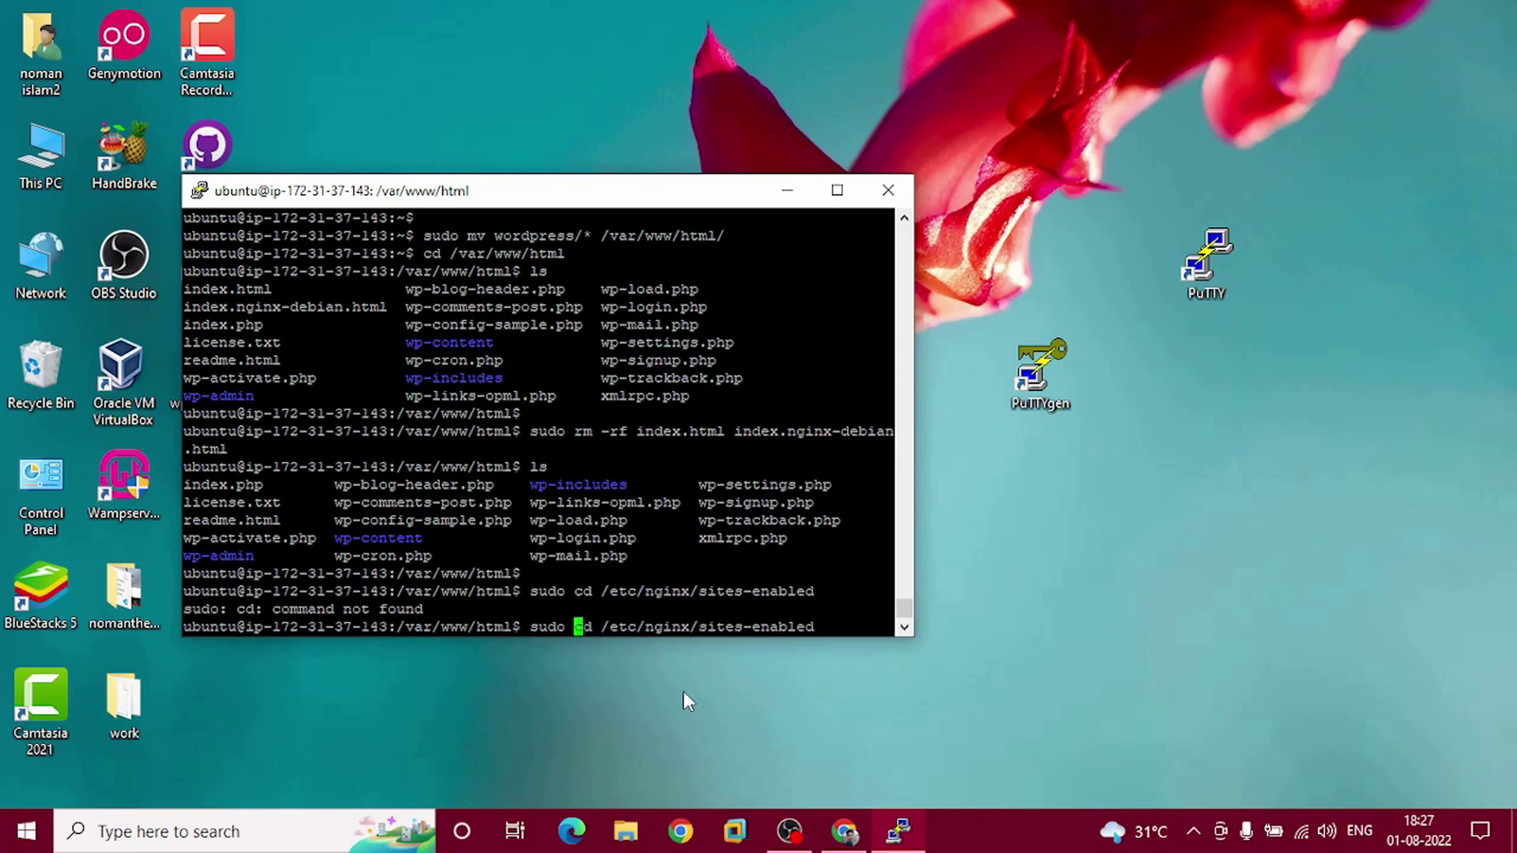
{"action": "key", "text": "BackSpace"}
{"action": "key", "text": "BackSpace"}
{"action": "key", "text": "BackSpace"}
{"action": "key", "text": "BackSpace"}
{"action": "key", "text": "BackSpace"}
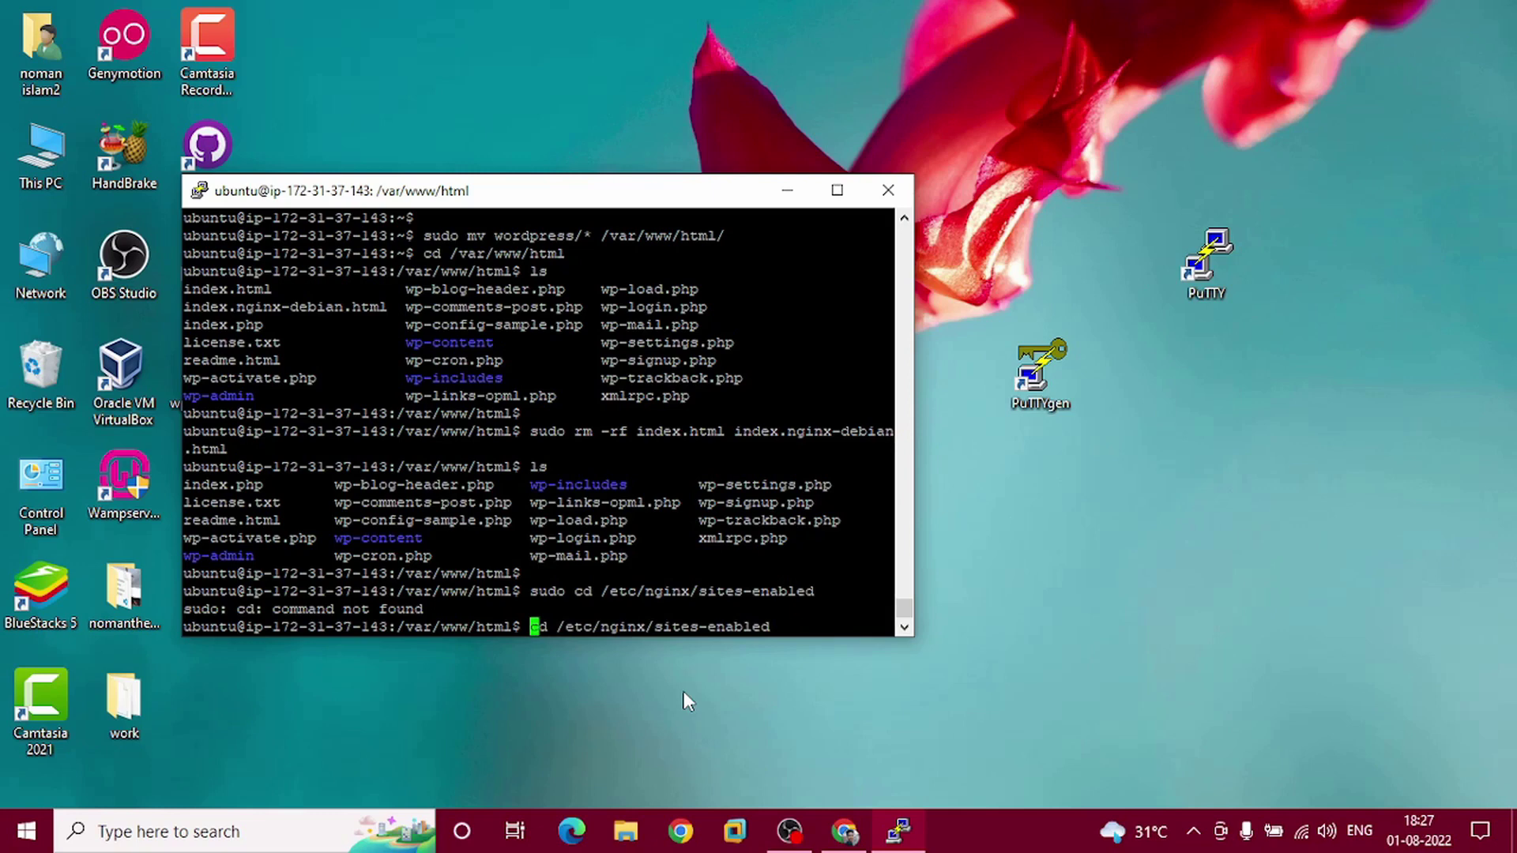
{"action": "key", "text": "Right"}
{"action": "key", "text": "Right"}
{"action": "key", "text": "Right"}
{"action": "key", "text": "Right"}
{"action": "key", "text": "Right"}
{"action": "key", "text": "Right"}
{"action": "key", "text": "Right"}
{"action": "key", "text": "Right"}
{"action": "key", "text": "Right"}
{"action": "key", "text": "Right"}
{"action": "key", "text": "Right"}
{"action": "key", "text": "Right"}
{"action": "key", "text": "Right"}
{"action": "key", "text": "Right"}
{"action": "key", "text": "Right"}
{"action": "key", "text": "Right"}
{"action": "key", "text": "Right"}
{"action": "key", "text": "Right"}
{"action": "key", "text": "Right"}
{"action": "key", "text": "Right"}
{"action": "type", "text": "/"}
{"action": "key", "text": "Return"}
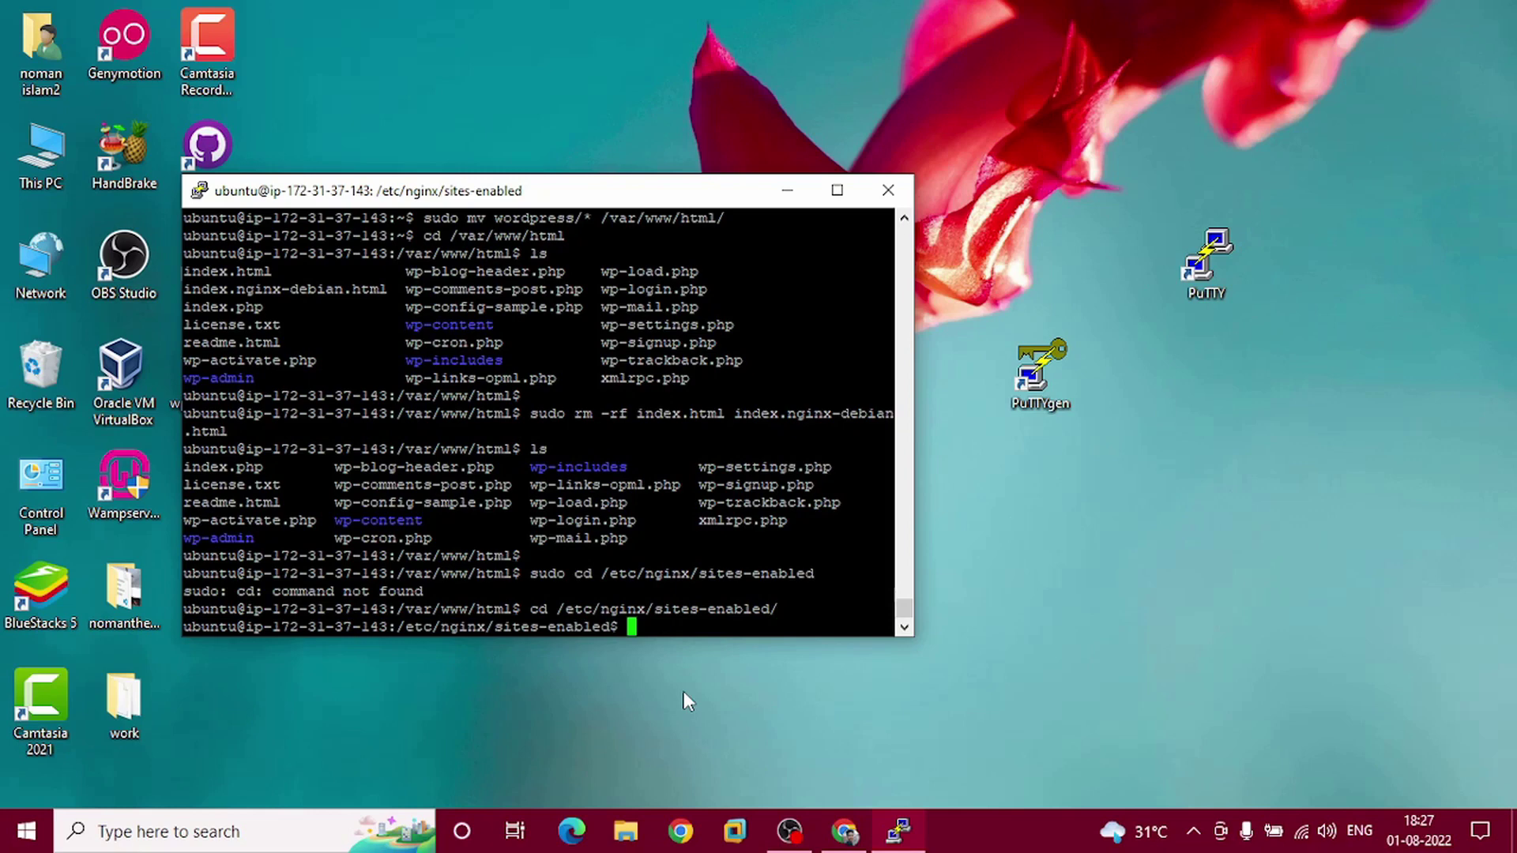
{"action": "type", "text": "ls"}
{"action": "key", "text": "Return"}
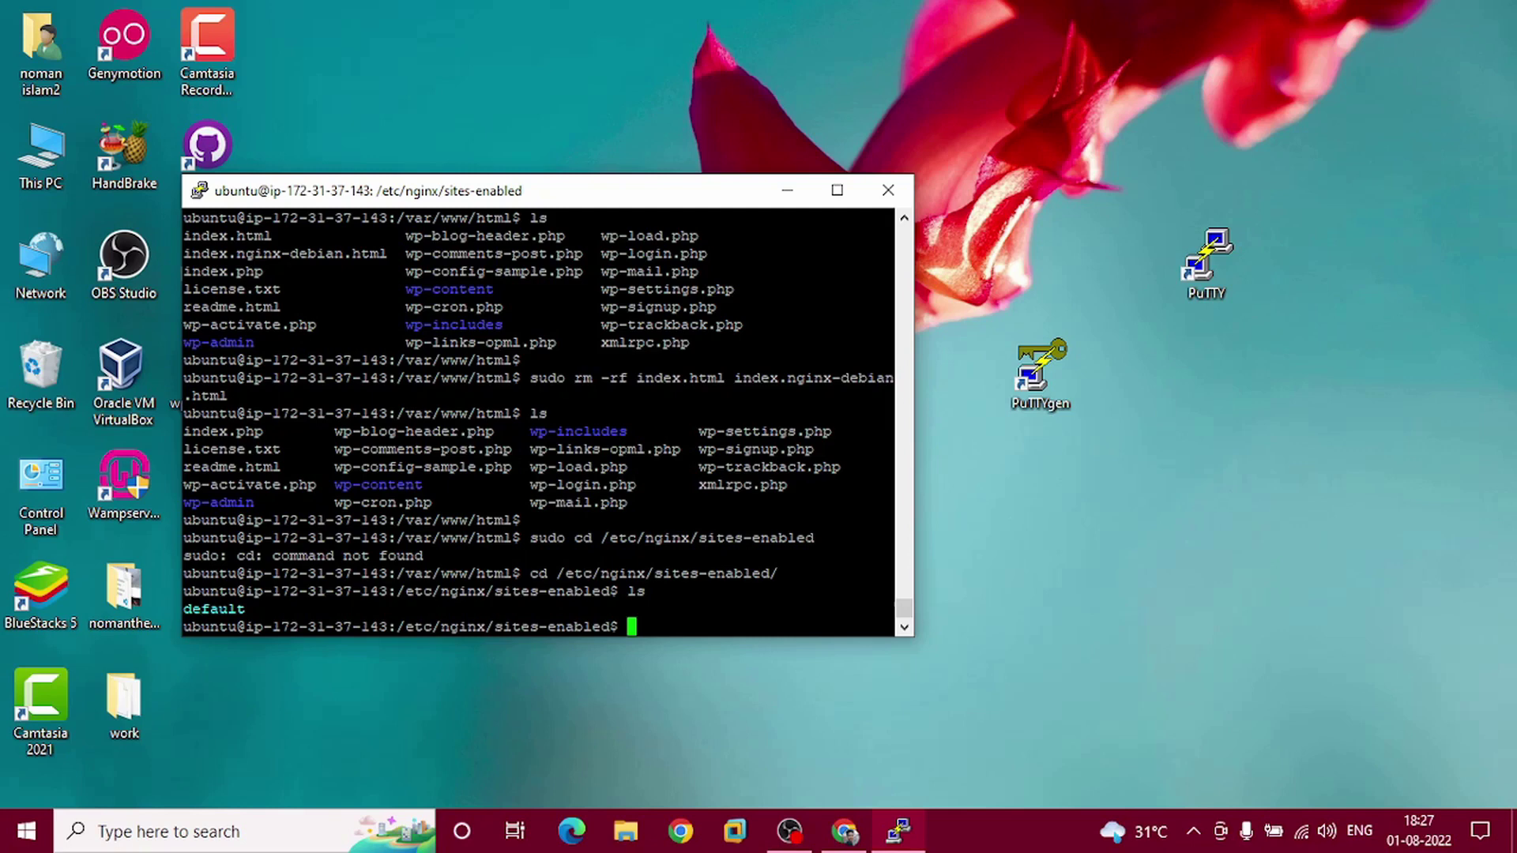
Copy default to wordpress.conf and list the folder to confirm it.
{"action": "left_click_drag", "start_coordinate": [237, 609], "coordinate": [188, 622]}
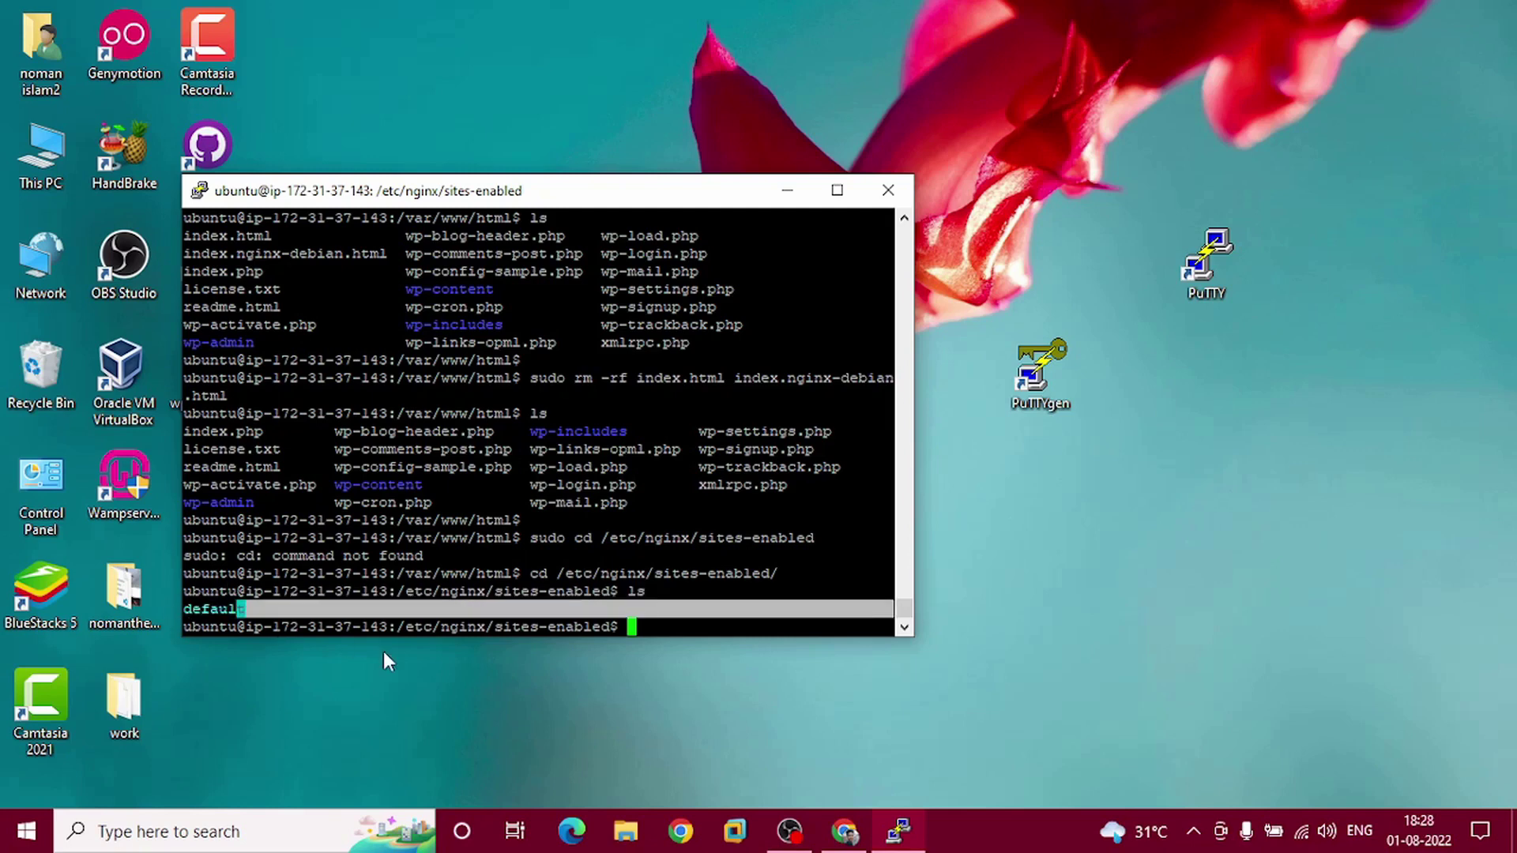
{"action": "left_click", "coordinate": [664, 637]}
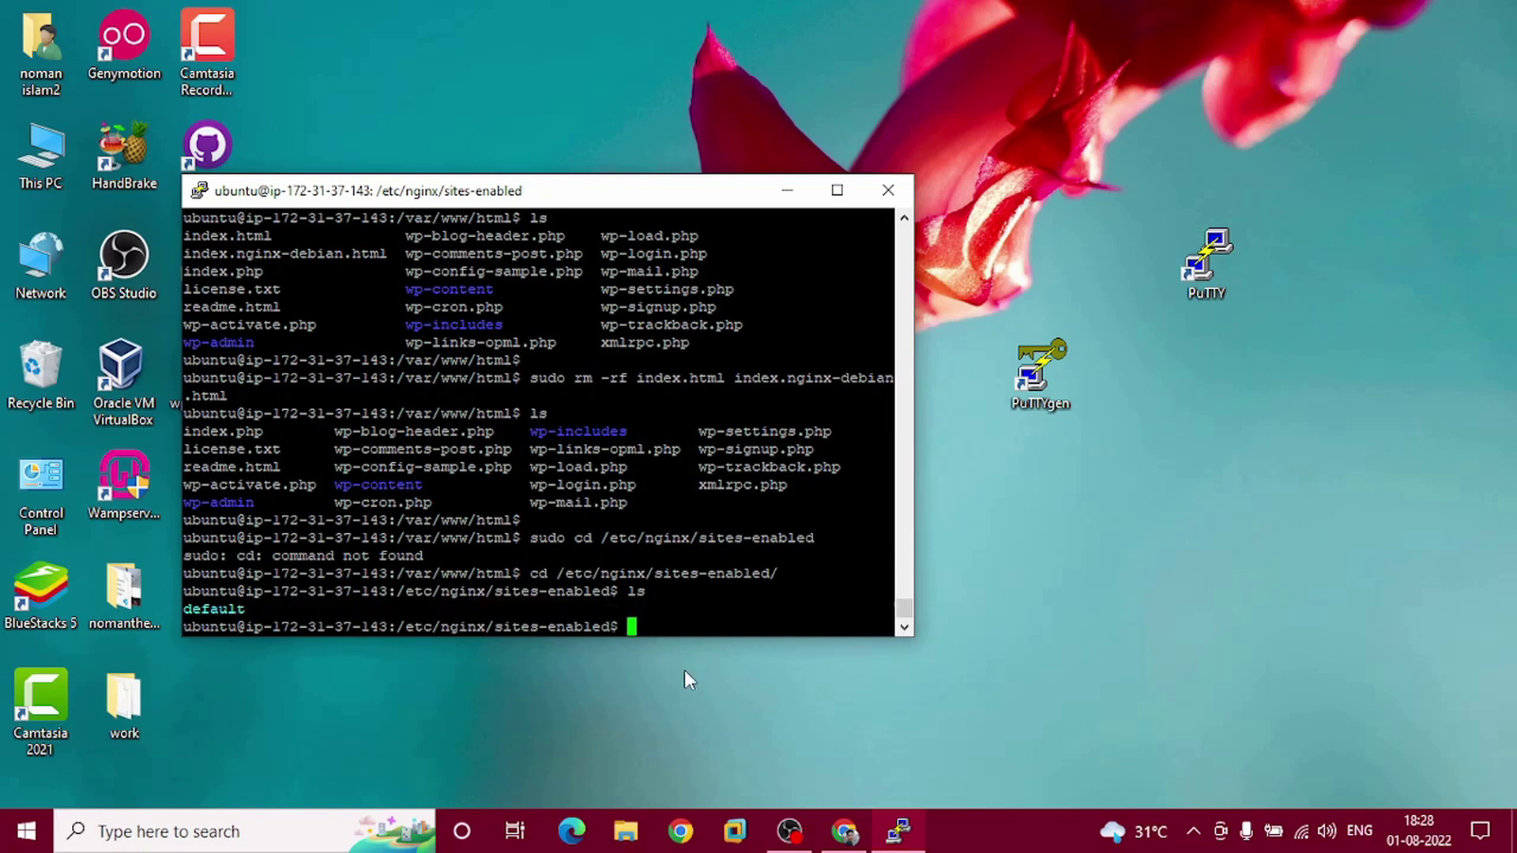
{"action": "type", "text": "sudo cp default"}
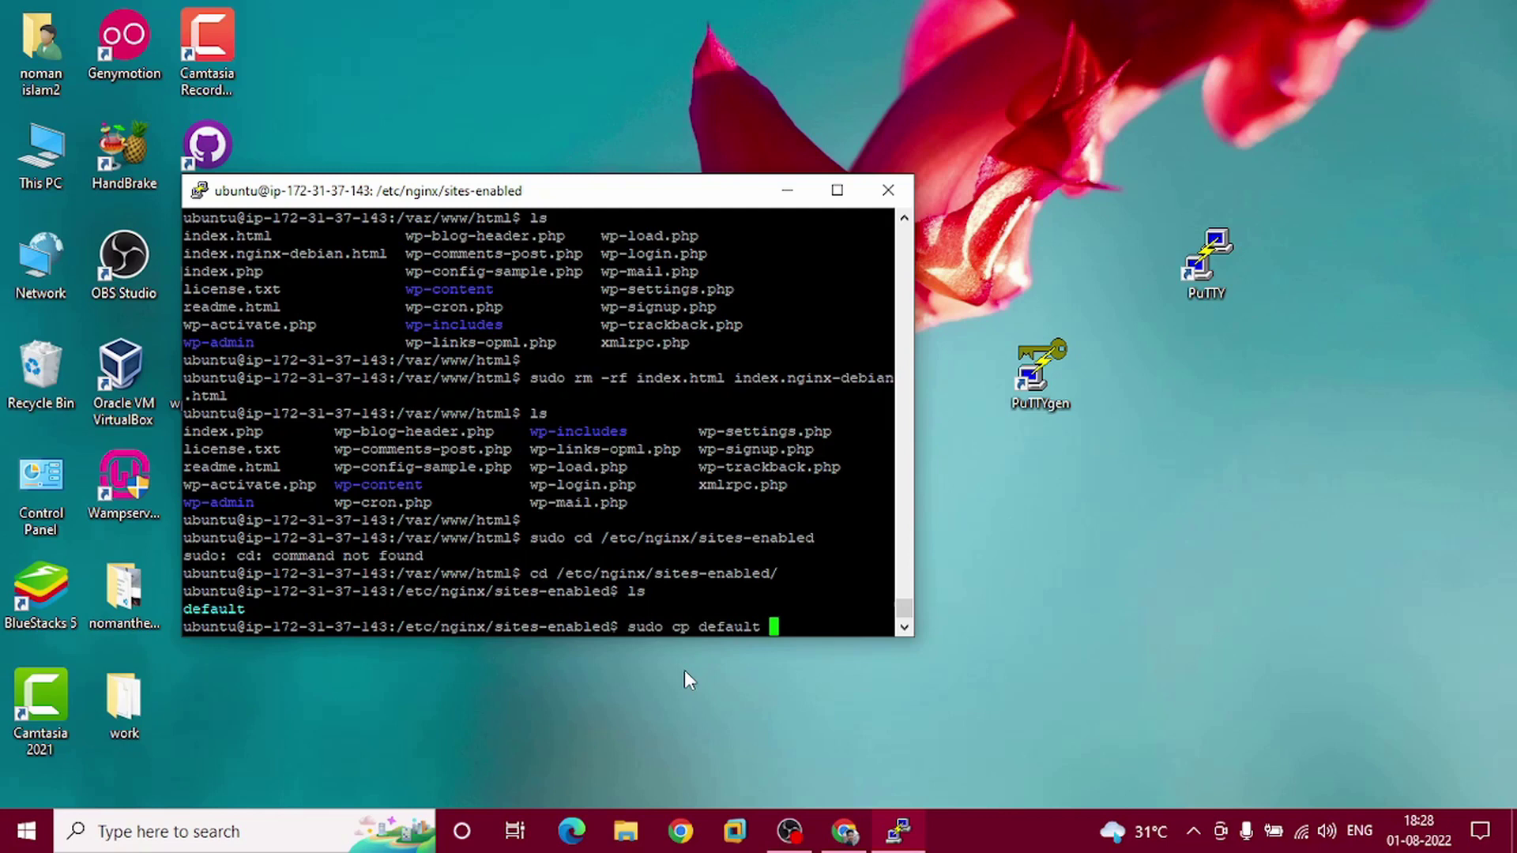
{"action": "type", "text": " wordpress.conf"}
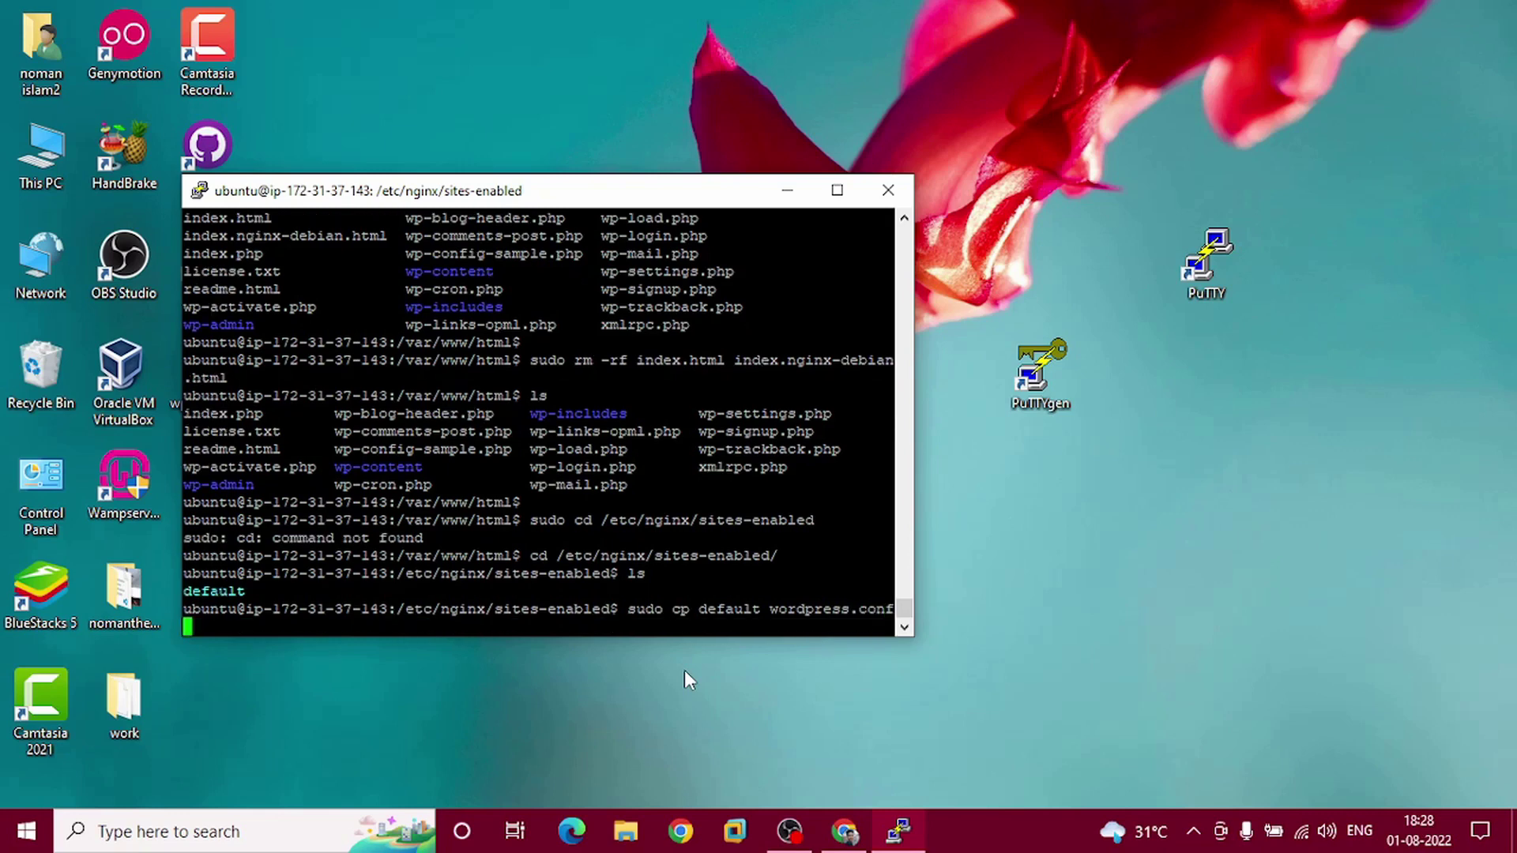
{"action": "key", "text": "Return"}
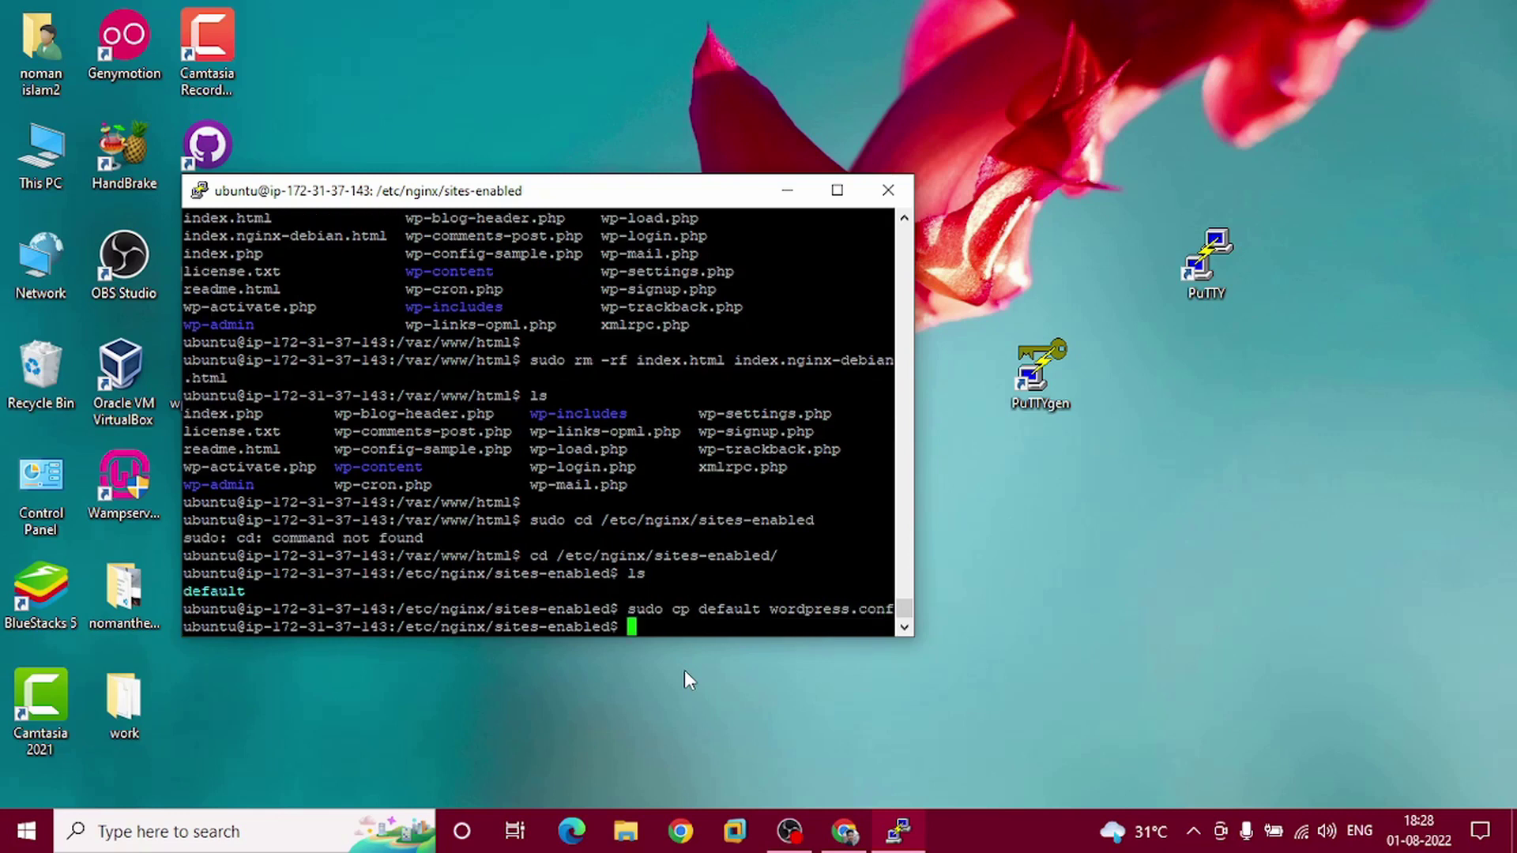
{"action": "type", "text": "ls"}
{"action": "key", "text": "Return"}
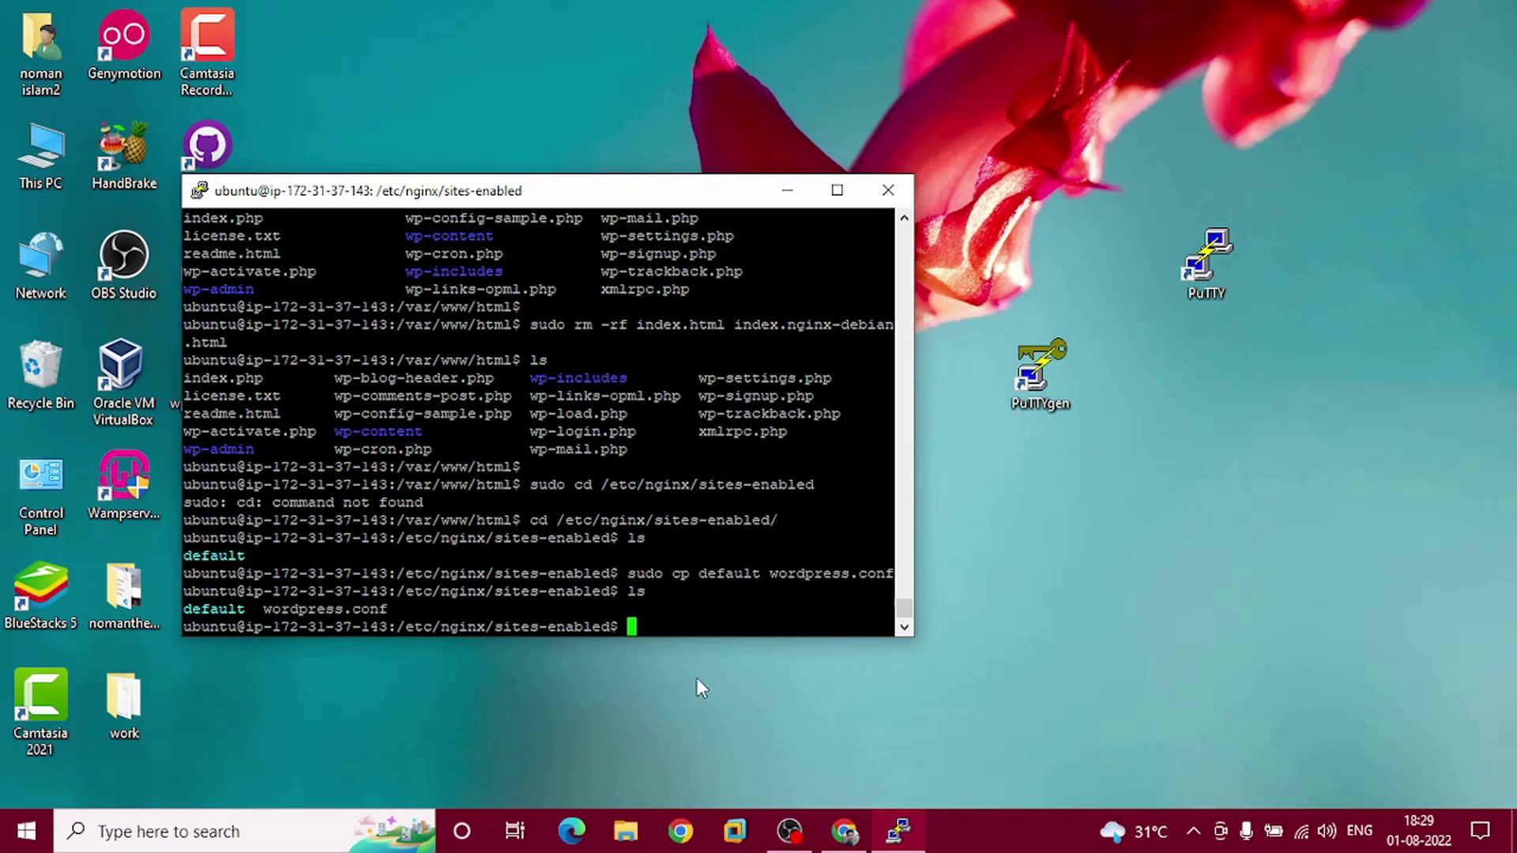
{"action": "key", "text": "Return"}
{"action": "type", "text": "sudo "}
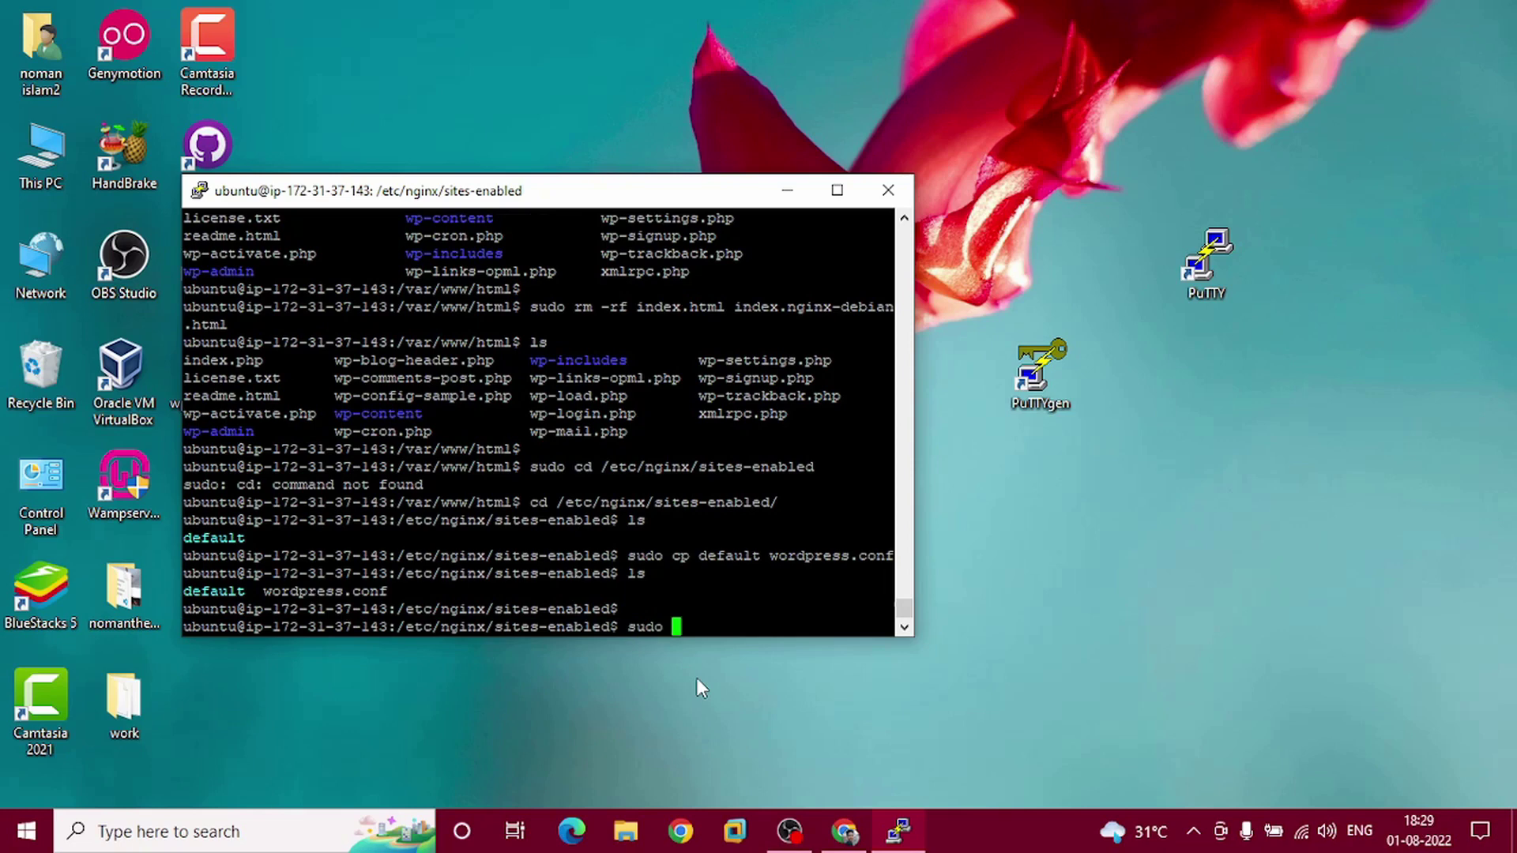
{"action": "type", "text": "nano wordpress.co"}
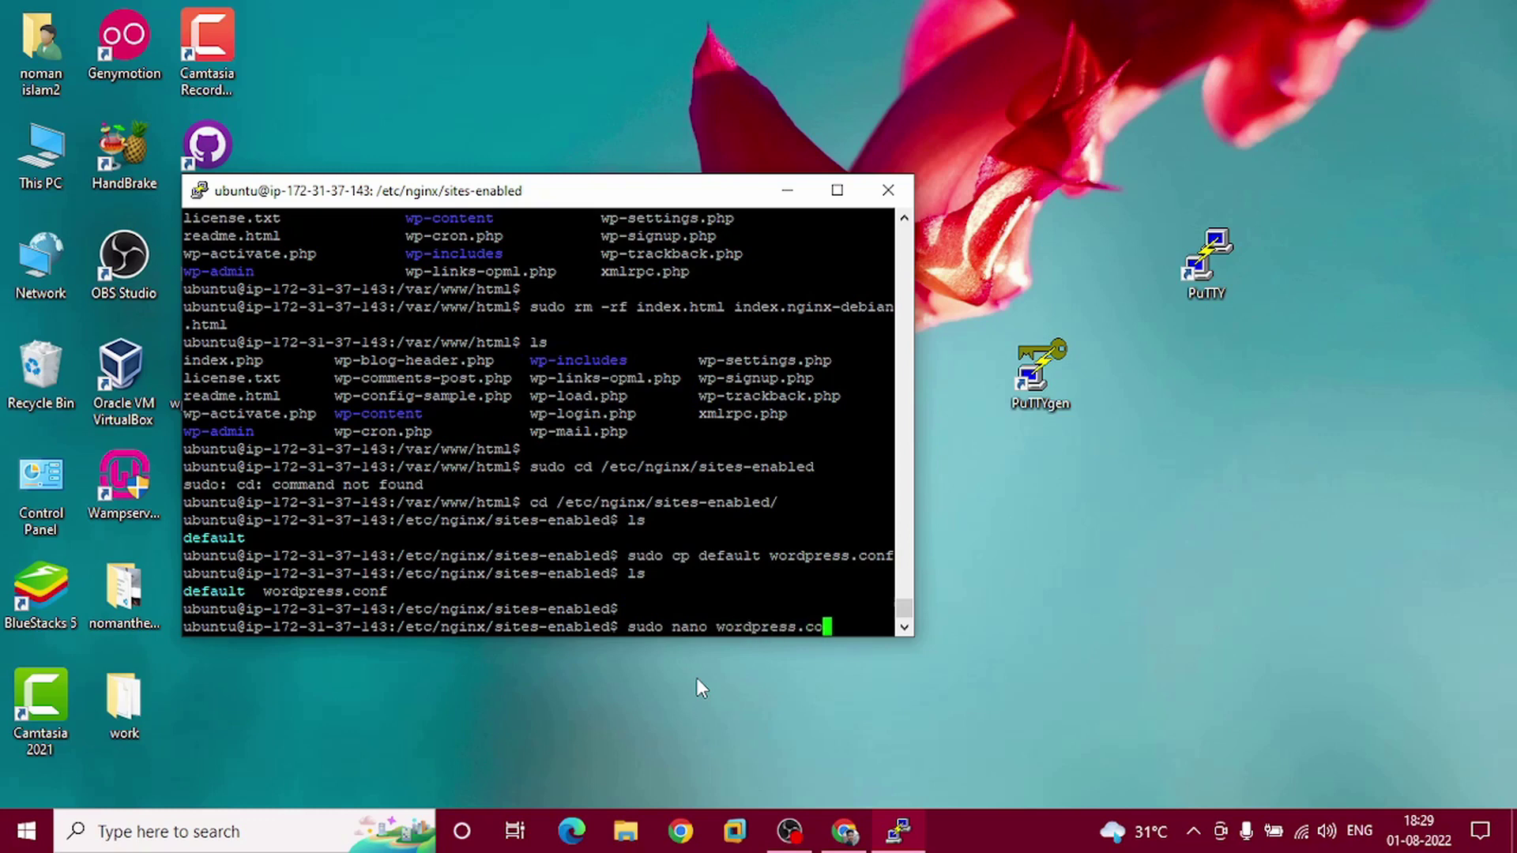
{"action": "type", "text": "nf"}
Open wordpress.conf in nano and bring the root, index and server_name lines into view.
{"action": "key", "text": "Return"}
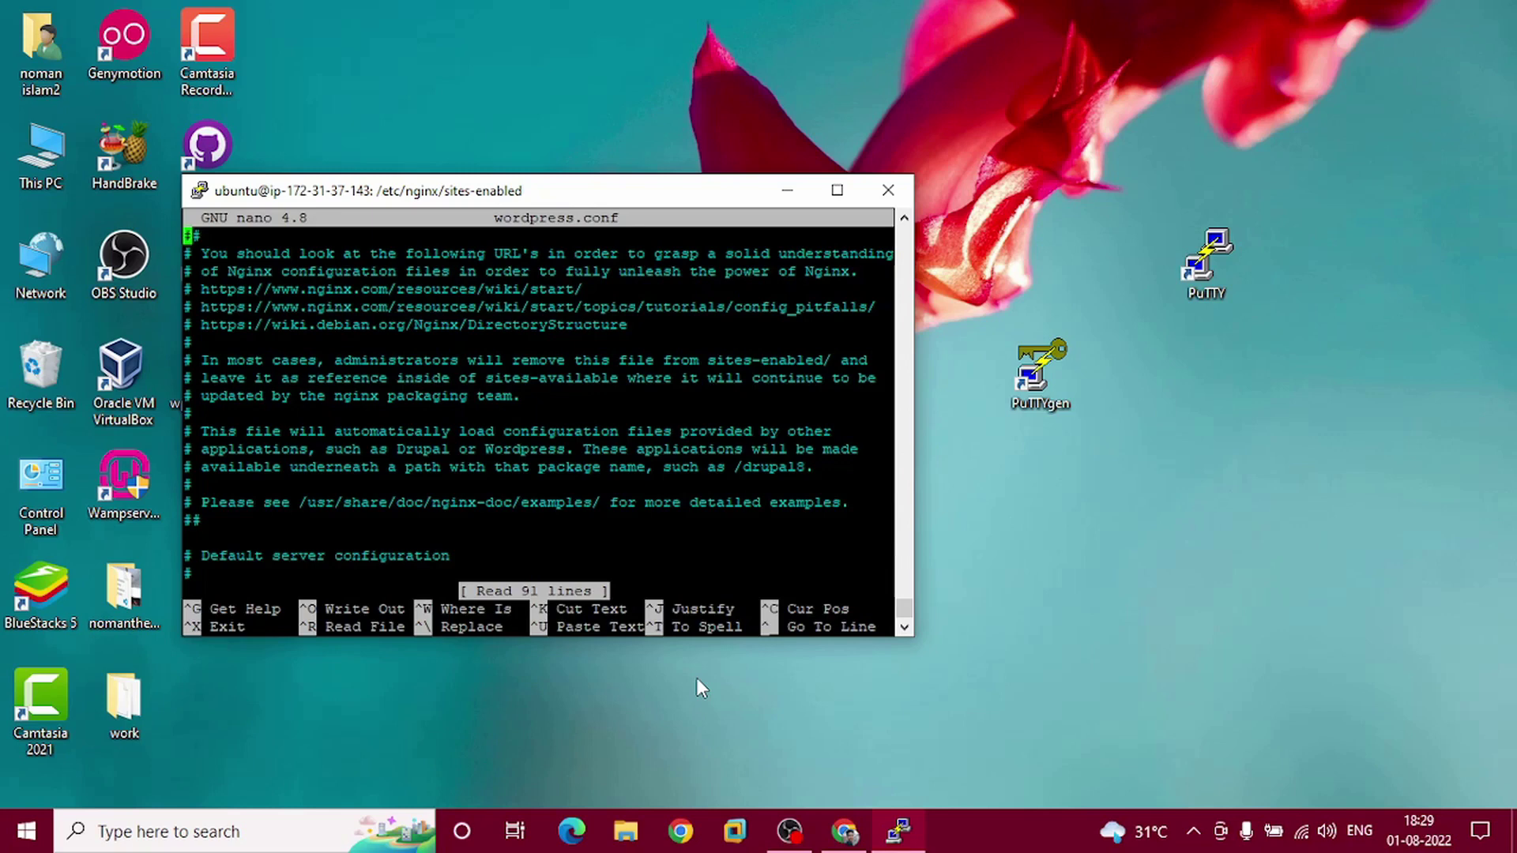
{"action": "key", "text": "Down"}
{"action": "key", "text": "Down"}
{"action": "key", "text": "Down"}
{"action": "key", "text": "Down"}
{"action": "key", "text": "Down"}
{"action": "key", "text": "Down"}
{"action": "key", "text": "Down"}
{"action": "key", "text": "Down"}
{"action": "key", "text": "Down"}
{"action": "key", "text": "Down"}
{"action": "key", "text": "Down"}
{"action": "key", "text": "Down"}
{"action": "key", "text": "Down"}
{"action": "key", "text": "Down"}
{"action": "key", "text": "Down"}
{"action": "key", "text": "Down"}
{"action": "key", "text": "Down"}
{"action": "key", "text": "Down"}
{"action": "key", "text": "Down"}
{"action": "key", "text": "Down"}
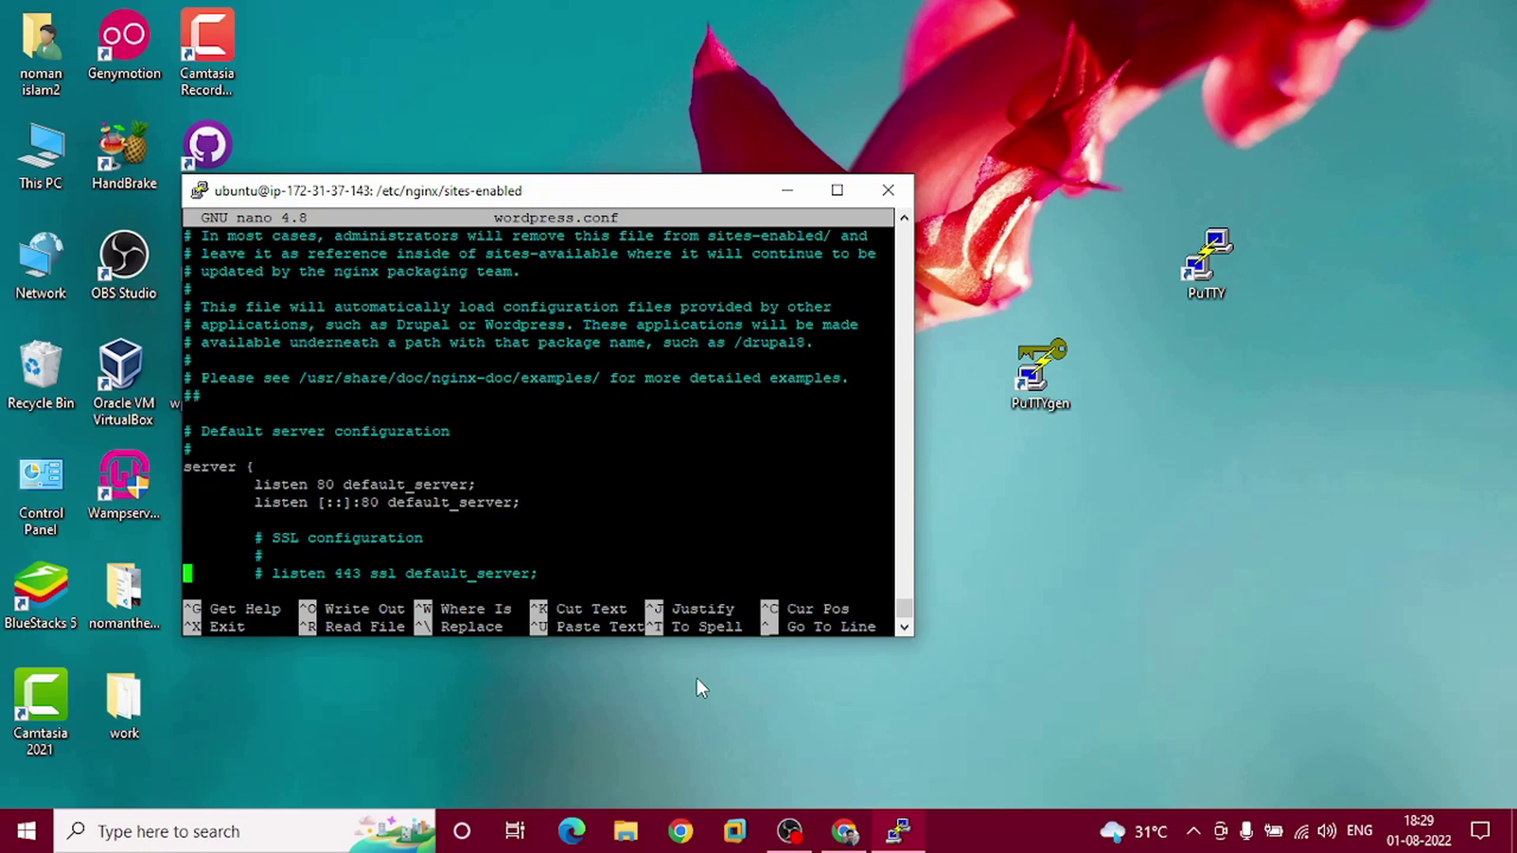
{"action": "key", "text": "Down"}
{"action": "key", "text": "Down"}
{"action": "key", "text": "Down"}
{"action": "key", "text": "Down"}
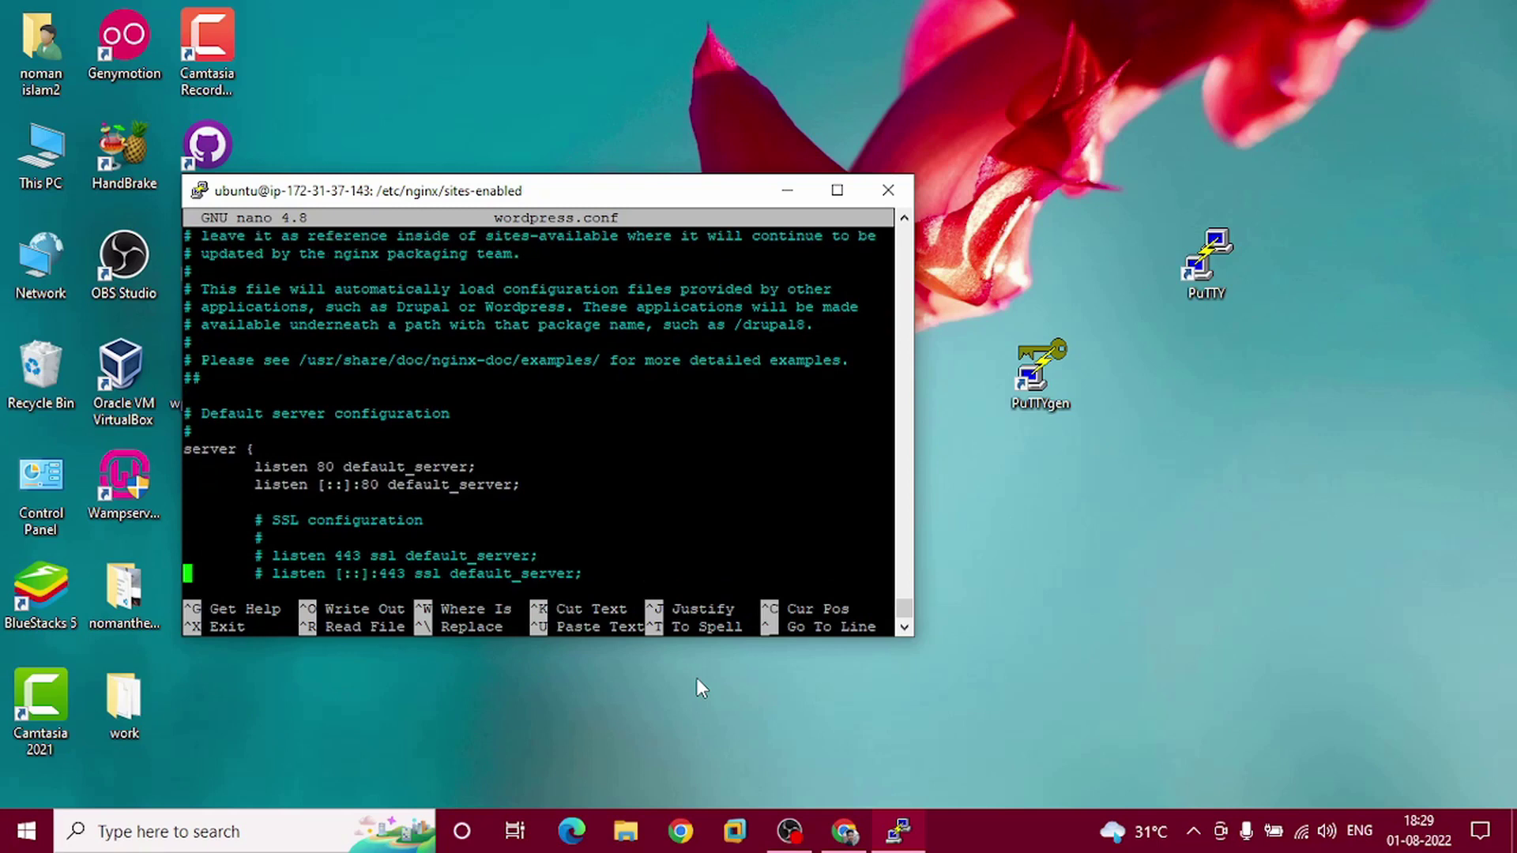
{"action": "key", "text": "Down"}
{"action": "key", "text": "Down"}
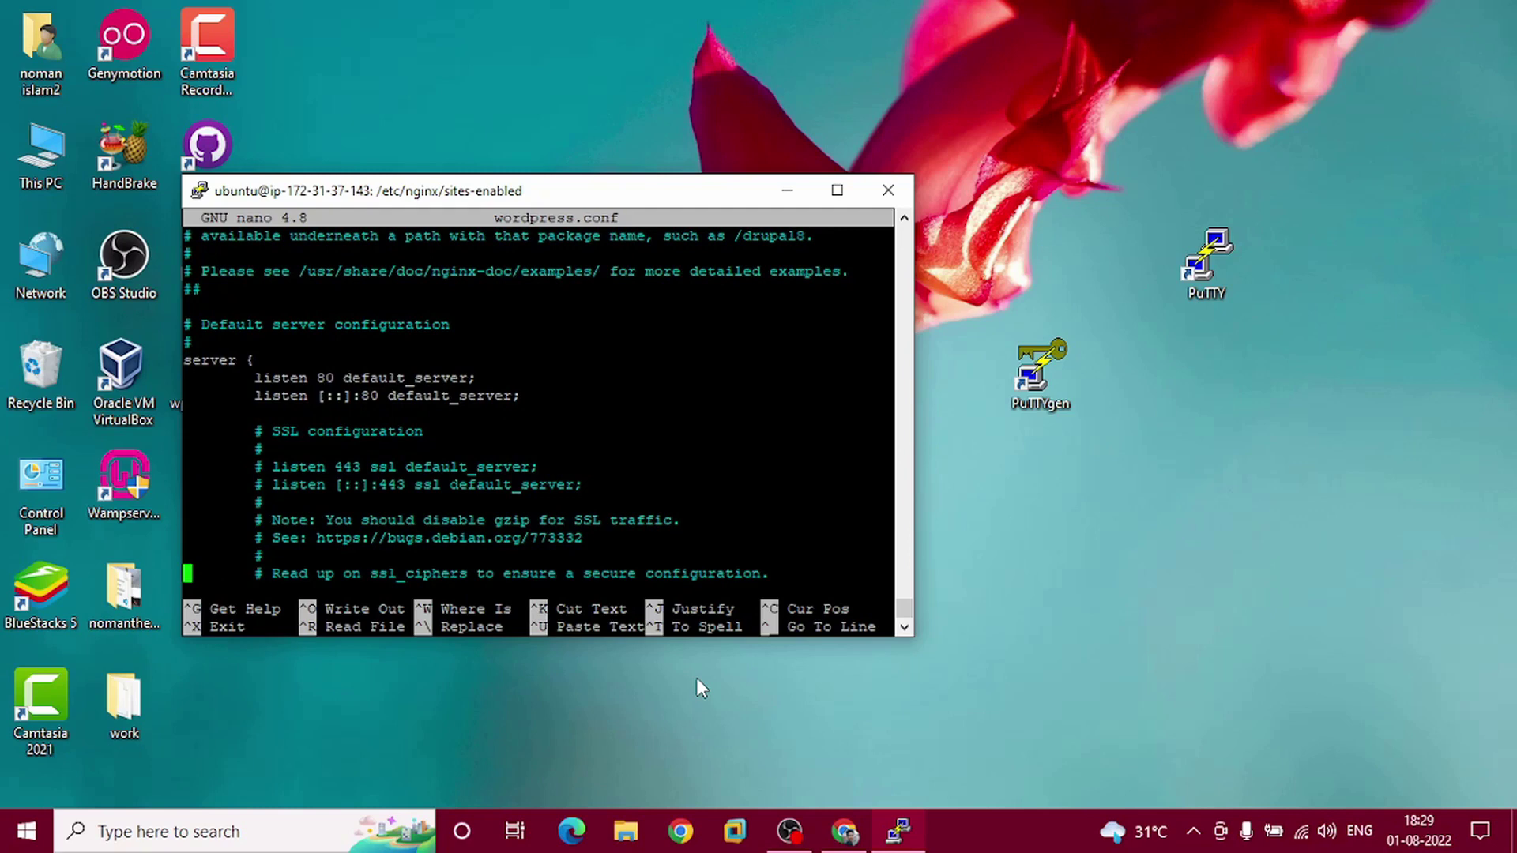
{"action": "key", "text": "Down"}
{"action": "key", "text": "Down"}
{"action": "key", "text": "Down"}
{"action": "key", "text": "Down"}
{"action": "key", "text": "Down"}
{"action": "key", "text": "Down"}
{"action": "key", "text": "Down"}
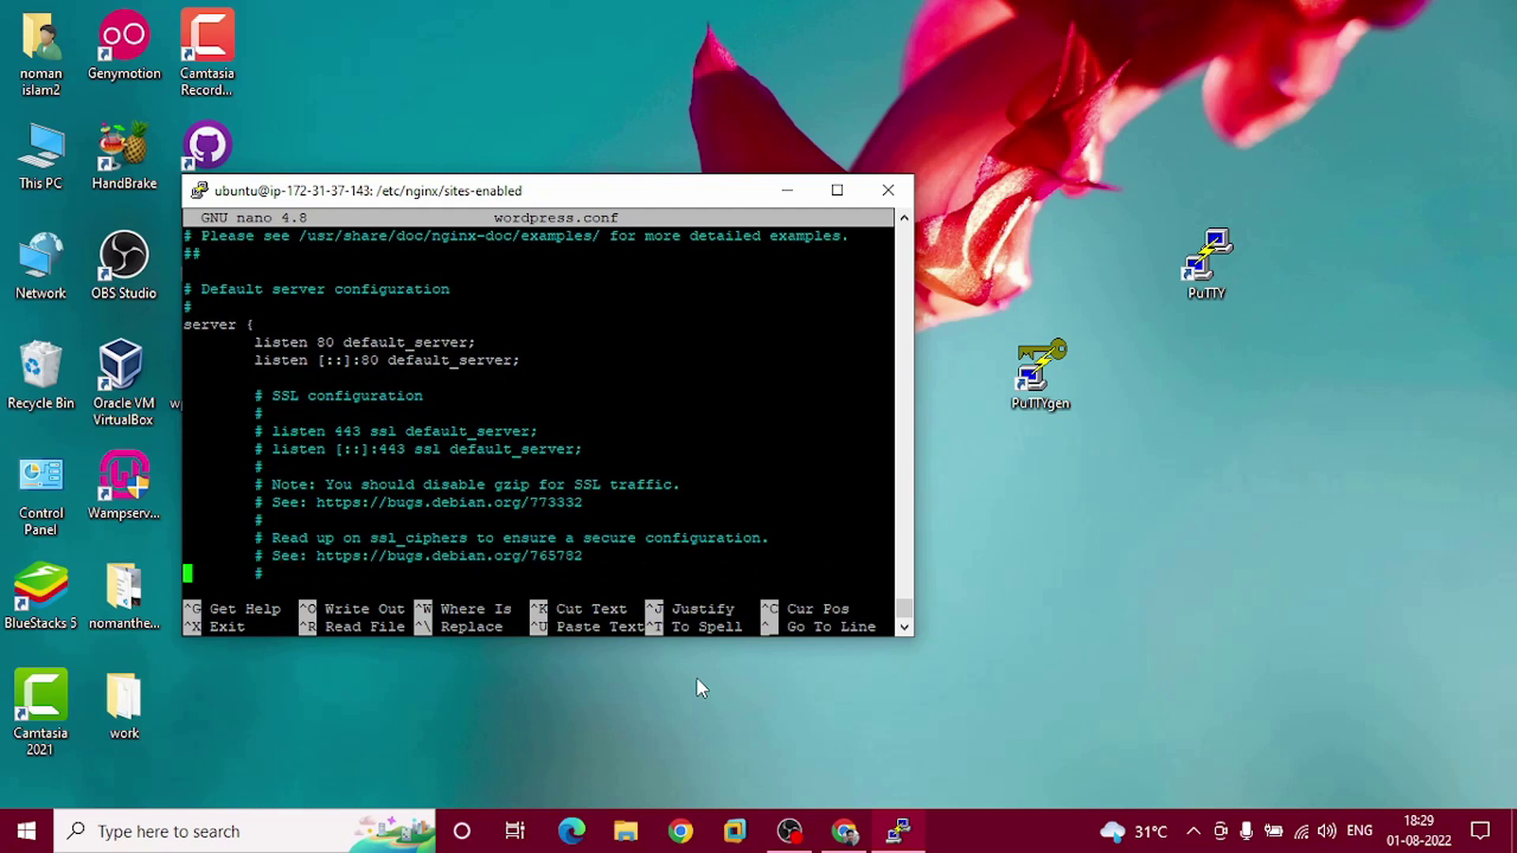
{"action": "key", "text": "Down"}
{"action": "key", "text": "Down"}
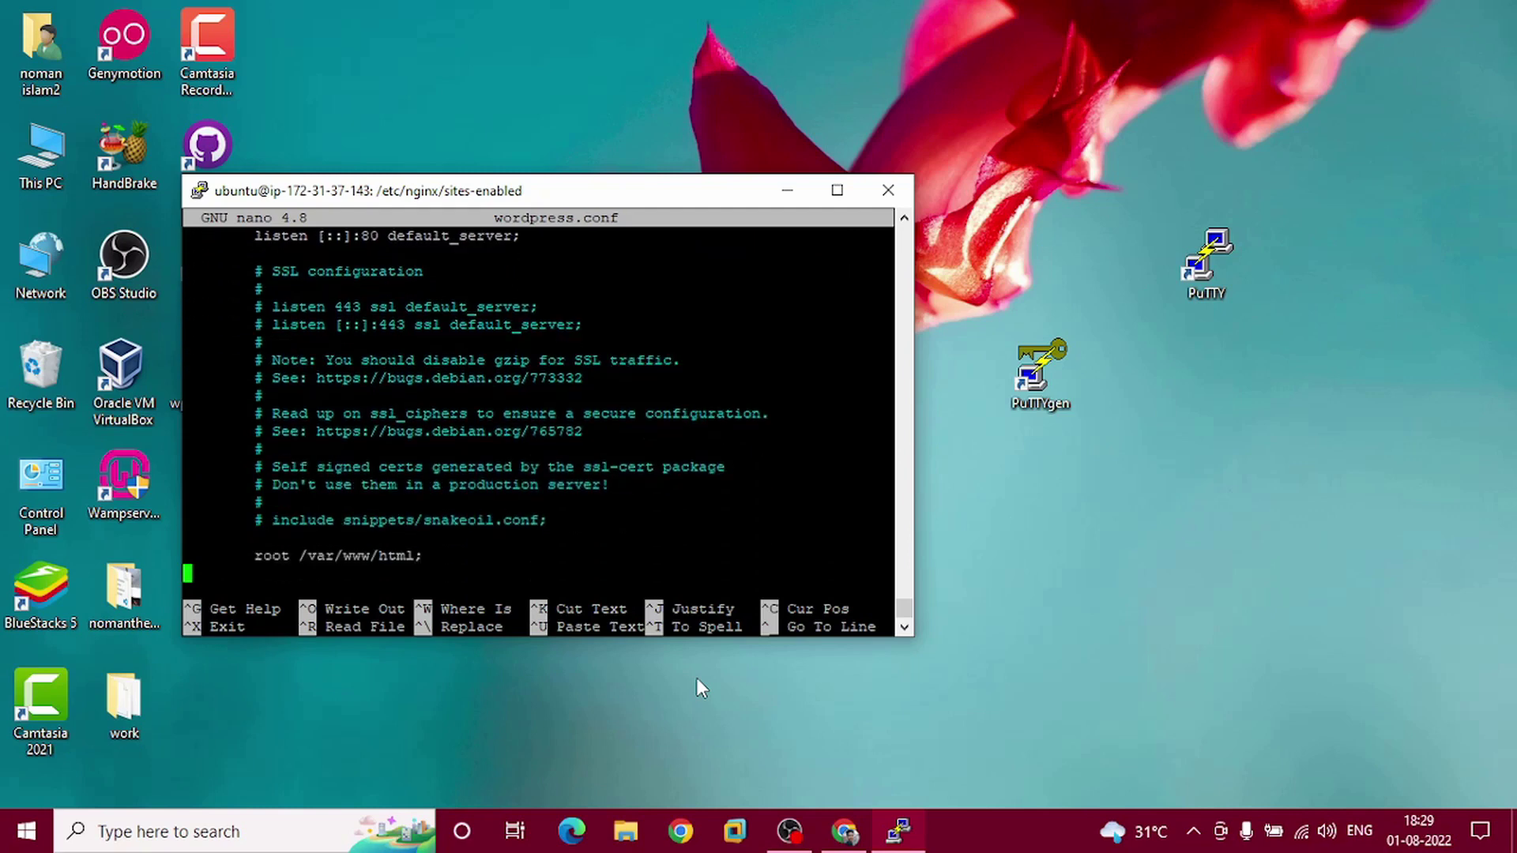
{"action": "key", "text": "Down"}
{"action": "key", "text": "Down"}
{"action": "key", "text": "Down"}
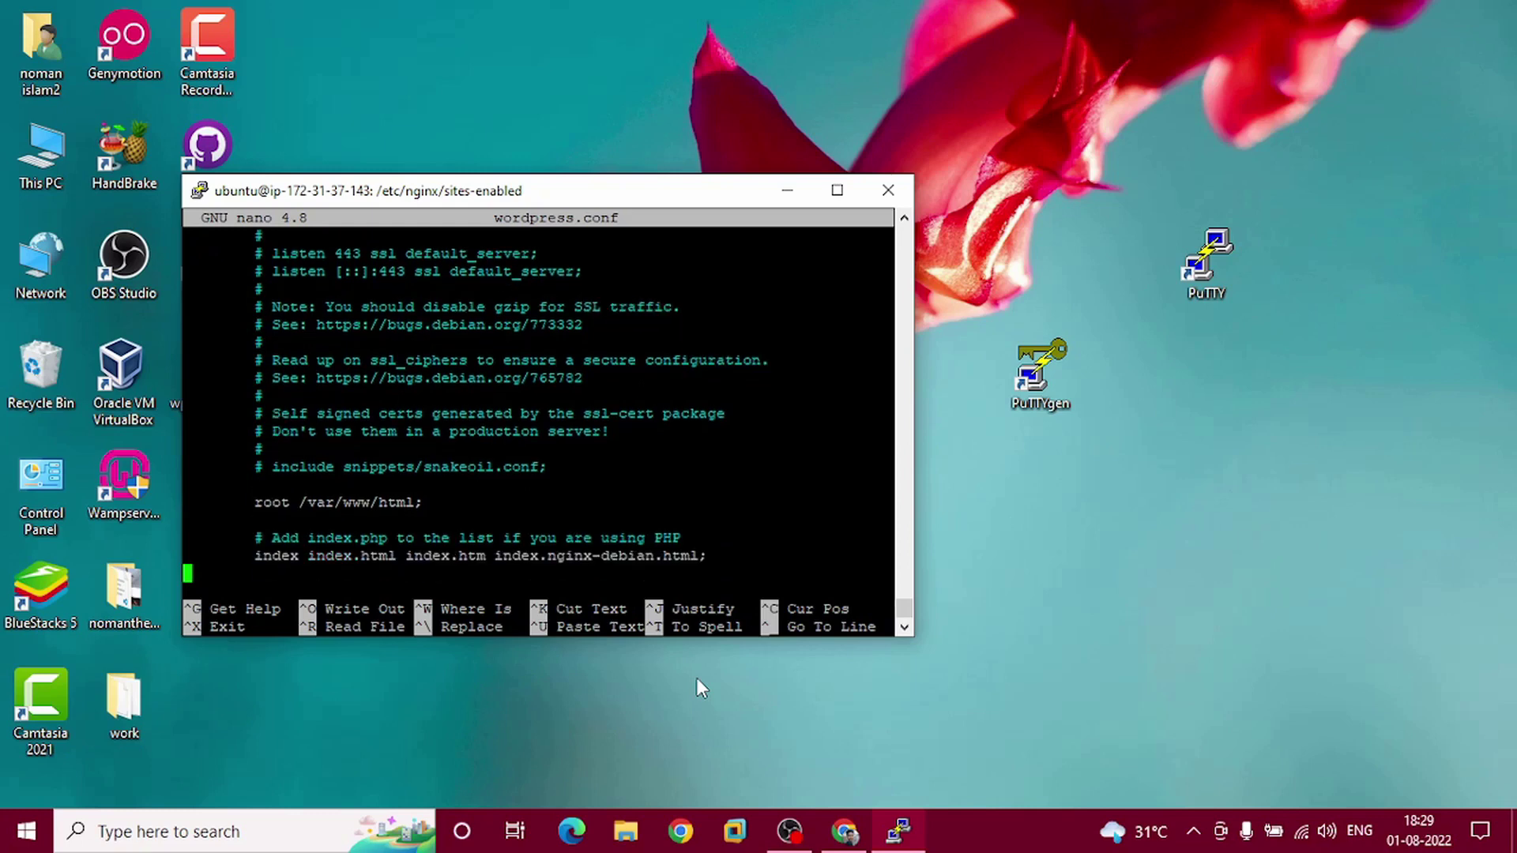
{"action": "key", "text": "Up"}
{"action": "key", "text": "Right"}
{"action": "key", "text": "Right"}
{"action": "key", "text": "Right"}
{"action": "key", "text": "Right"}
{"action": "key", "text": "Right"}
{"action": "key", "text": "Right"}
{"action": "key", "text": "Right"}
{"action": "key", "text": "Right"}
{"action": "key", "text": "Right"}
{"action": "key", "text": "Right"}
{"action": "key", "text": "Right"}
{"action": "key", "text": "Right"}
{"action": "key", "text": "Right"}
{"action": "key", "text": "Right"}
{"action": "key", "text": "Right"}
{"action": "key", "text": "Right"}
{"action": "key", "text": "Right"}
{"action": "key", "text": "Right"}
{"action": "key", "text": "Right"}
{"action": "key", "text": "Right"}
{"action": "key", "text": "Right"}
{"action": "key", "text": "Right"}
{"action": "key", "text": "Right"}
{"action": "key", "text": "Right"}
{"action": "key", "text": "Right"}
{"action": "key", "text": "Right"}
{"action": "key", "text": "Right"}
{"action": "key", "text": "Right"}
{"action": "key", "text": "Right"}
{"action": "key", "text": "Right"}
{"action": "key", "text": "Right"}
{"action": "key", "text": "Right"}
{"action": "key", "text": "Right"}
{"action": "key", "text": "Right"}
{"action": "key", "text": "Right"}
{"action": "key", "text": "Right"}
{"action": "key", "text": "Right"}
{"action": "key", "text": "Right"}
{"action": "key", "text": "Right"}
{"action": "key", "text": "Right"}
{"action": "key", "text": "Right"}
{"action": "key", "text": "Right"}
{"action": "key", "text": "Right"}
{"action": "key", "text": "Right"}
{"action": "key", "text": "Right"}
{"action": "key", "text": "Right"}
{"action": "key", "text": "Right"}
{"action": "key", "text": "Right"}
{"action": "key", "text": "Right"}
{"action": "key", "text": "Right"}
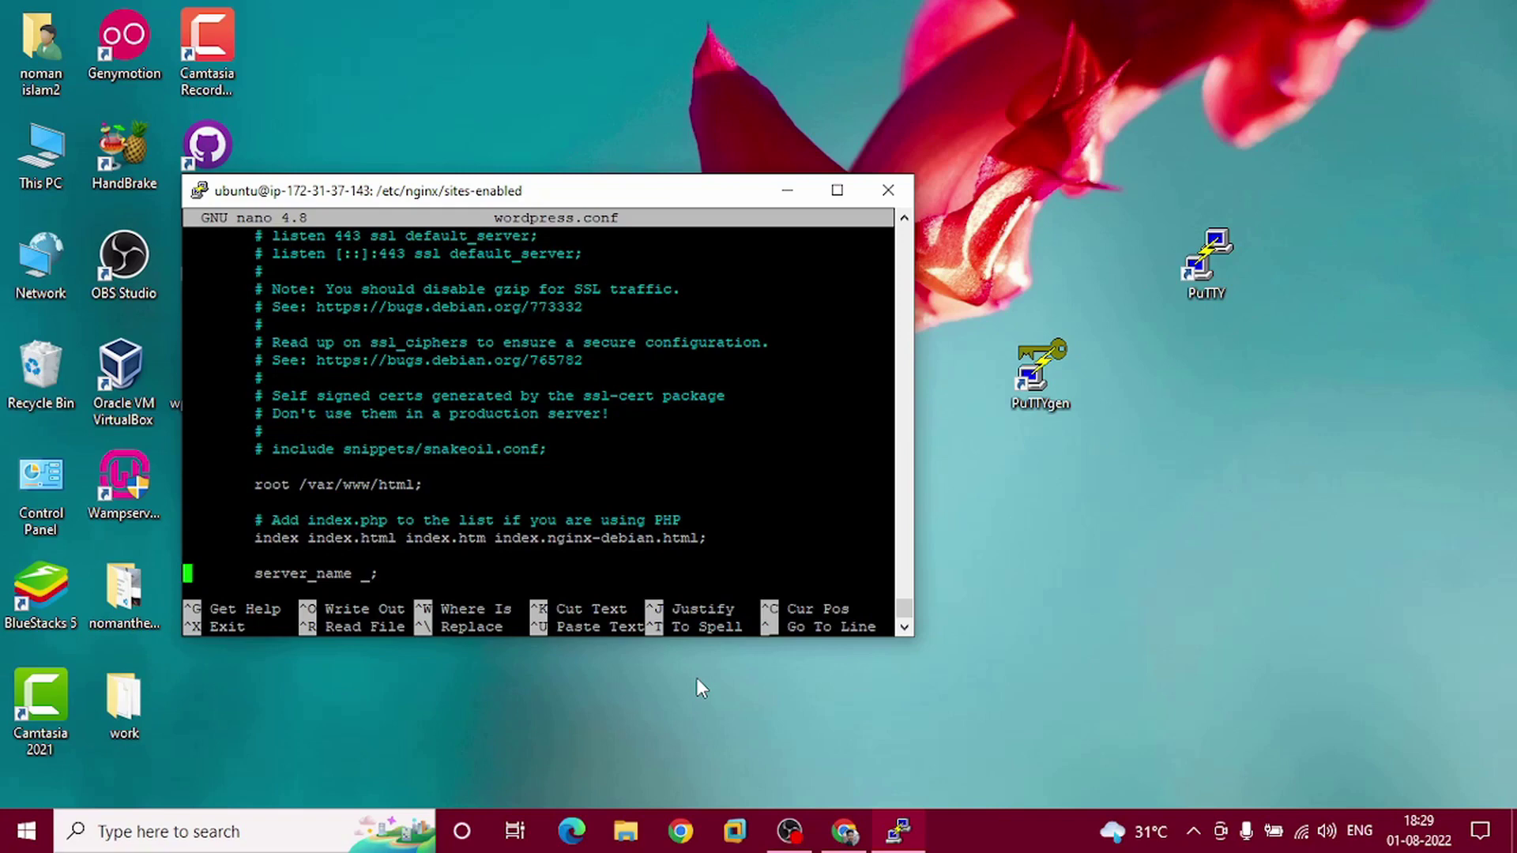
Replace the default index file names with index.php in wordpress.conf.
{"action": "key", "text": "Left"}
{"action": "key", "text": "Left"}
{"action": "key", "text": "Left"}
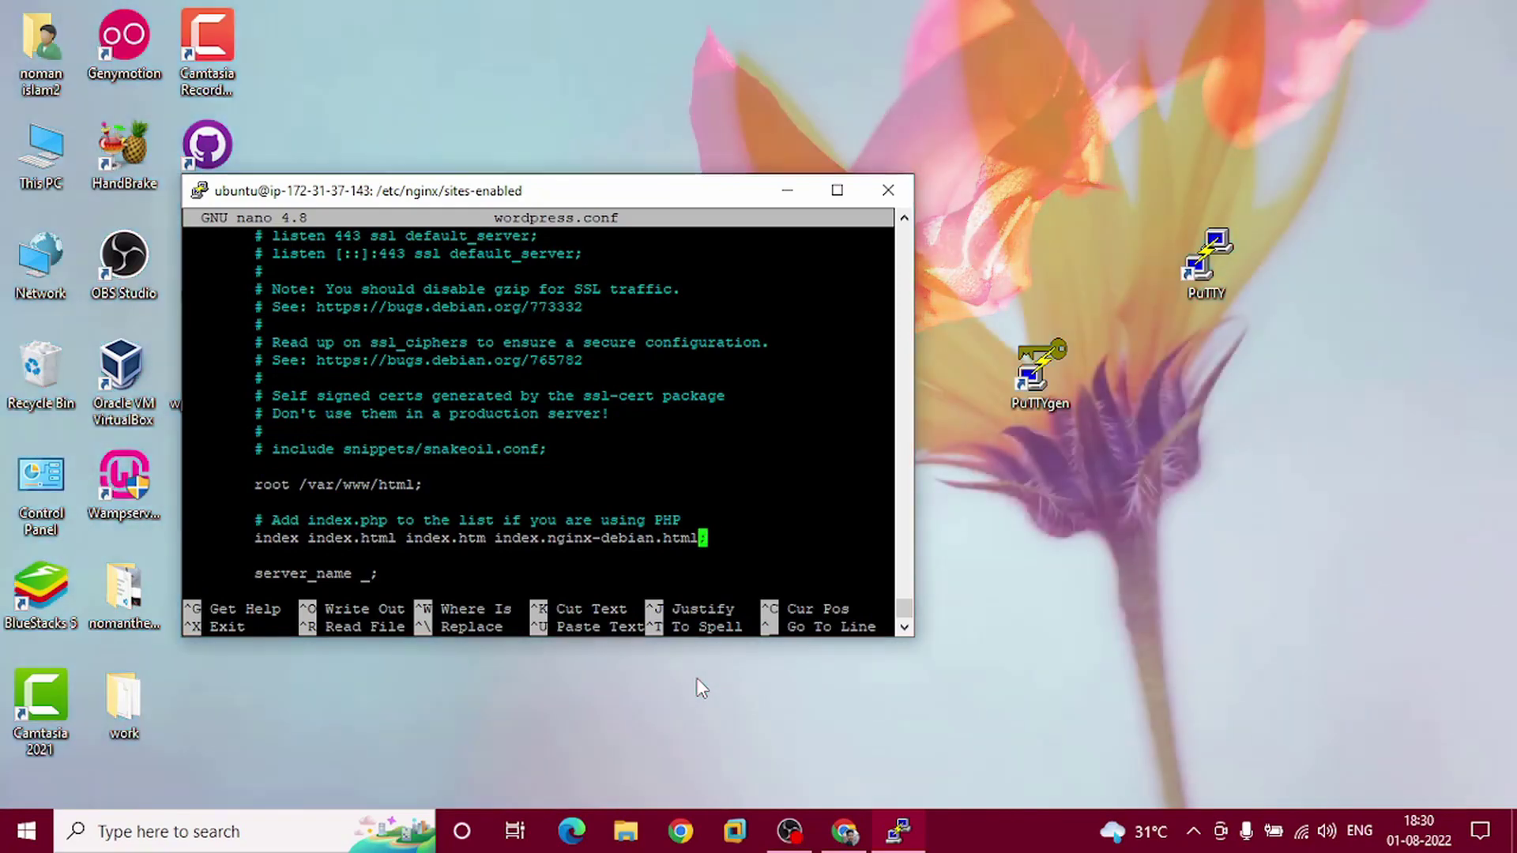
{"action": "key", "text": "BackSpace"}
{"action": "key", "text": "BackSpace"}
{"action": "key", "text": "BackSpace"}
{"action": "key", "text": "BackSpace"}
{"action": "key", "text": "BackSpace"}
{"action": "key", "text": "BackSpace"}
{"action": "key", "text": "BackSpace"}
{"action": "key", "text": "BackSpace"}
{"action": "key", "text": "BackSpace"}
{"action": "key", "text": "BackSpace"}
{"action": "key", "text": "BackSpace"}
{"action": "key", "text": "BackSpace"}
{"action": "key", "text": "BackSpace"}
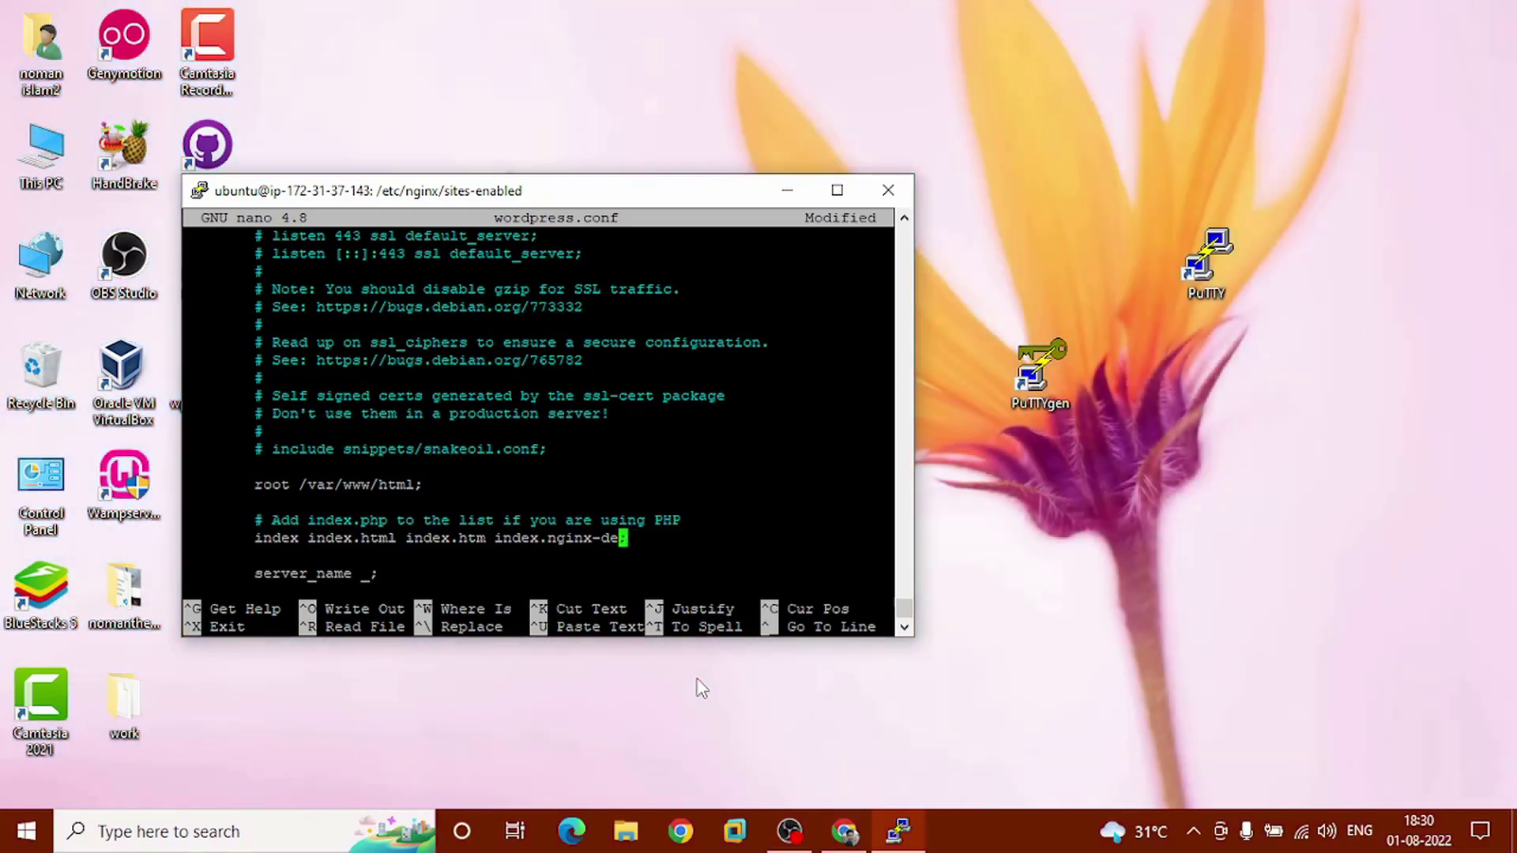
{"action": "key", "text": "BackSpace"}
{"action": "key", "text": "BackSpace"}
{"action": "key", "text": "BackSpace"}
{"action": "key", "text": "BackSpace"}
{"action": "key", "text": "BackSpace"}
{"action": "key", "text": "BackSpace"}
{"action": "key", "text": "BackSpace"}
{"action": "key", "text": "BackSpace"}
{"action": "key", "text": "BackSpace"}
{"action": "key", "text": "BackSpace"}
{"action": "key", "text": "BackSpace"}
{"action": "key", "text": "BackSpace"}
{"action": "key", "text": "BackSpace"}
{"action": "key", "text": "BackSpace"}
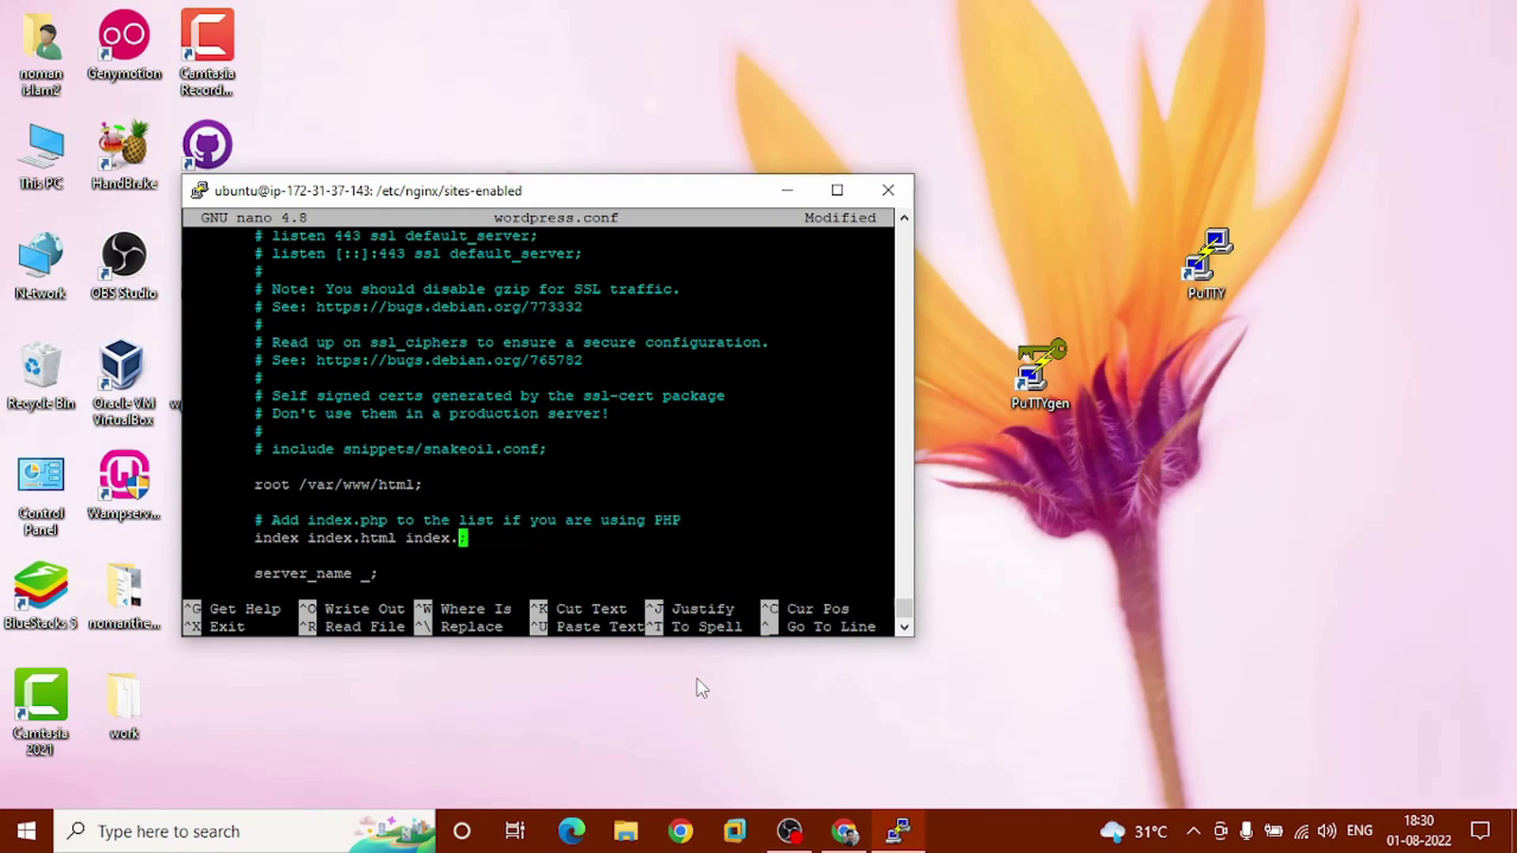
{"action": "key", "text": "BackSpace"}
{"action": "key", "text": "BackSpace"}
{"action": "key", "text": "BackSpace"}
{"action": "key", "text": "BackSpace"}
Set server_name to the site's wordpress subdomain.
{"action": "key", "text": "BackSpace"}
{"action": "key", "text": "BackSpace"}
{"action": "key", "text": "BackSpace"}
{"action": "key", "text": "BackSpace"}
{"action": "key", "text": "BackSpace"}
{"action": "key", "text": "BackSpace"}
{"action": "key", "text": "BackSpace"}
{"action": "type", "text": "php"}
{"action": "key", "text": "Down"}
{"action": "key", "text": "Down"}
{"action": "key", "text": "Left"}
{"action": "key", "text": "BackSpace"}
{"action": "type", "text": "w"}
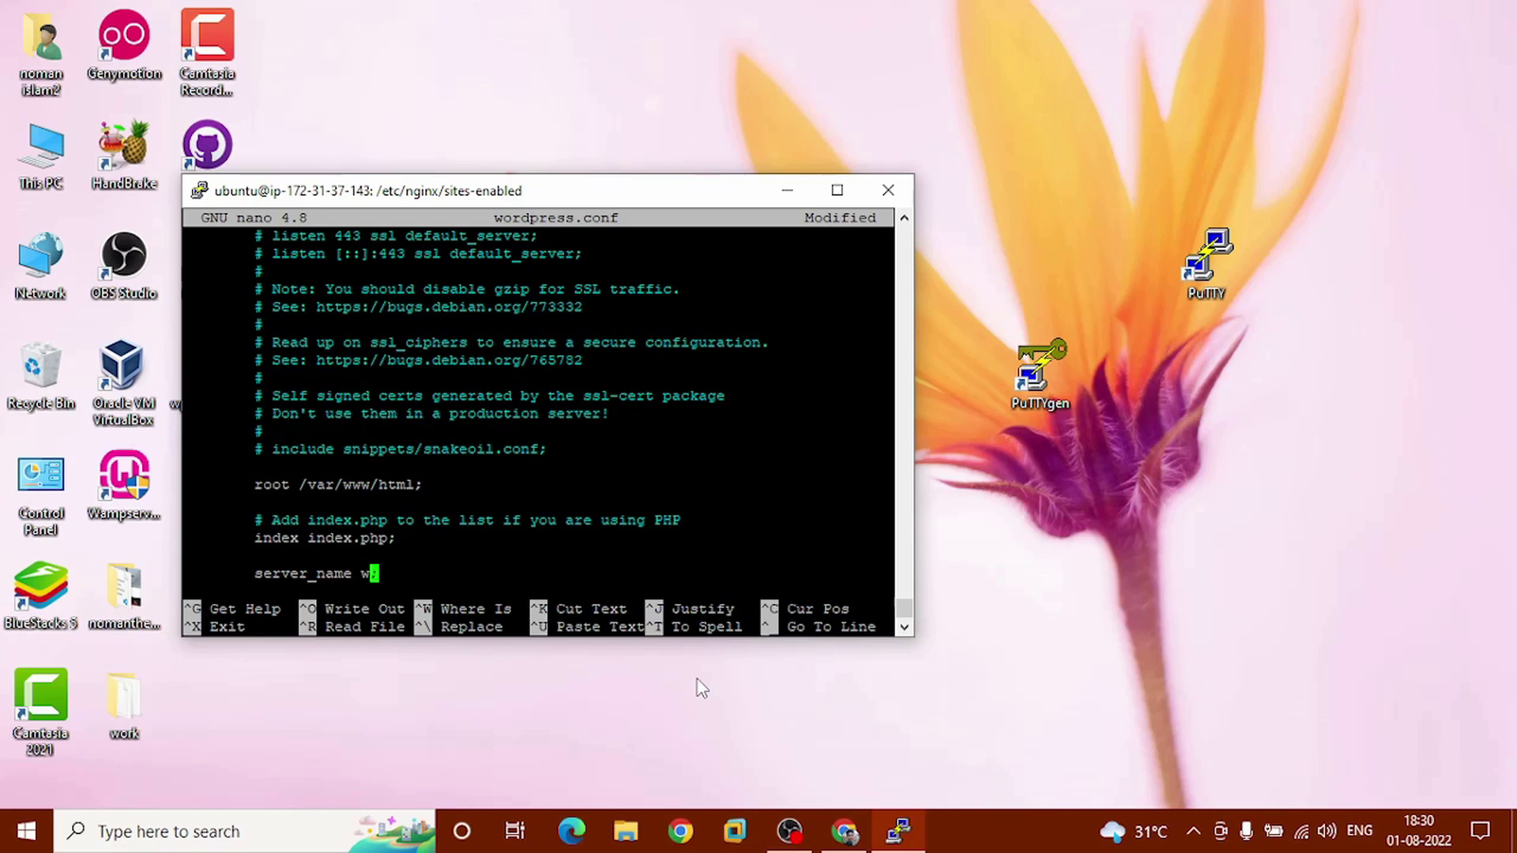
{"action": "type", "text": "ordpress"}
{"action": "type", "text": ".nomanislam.t"}
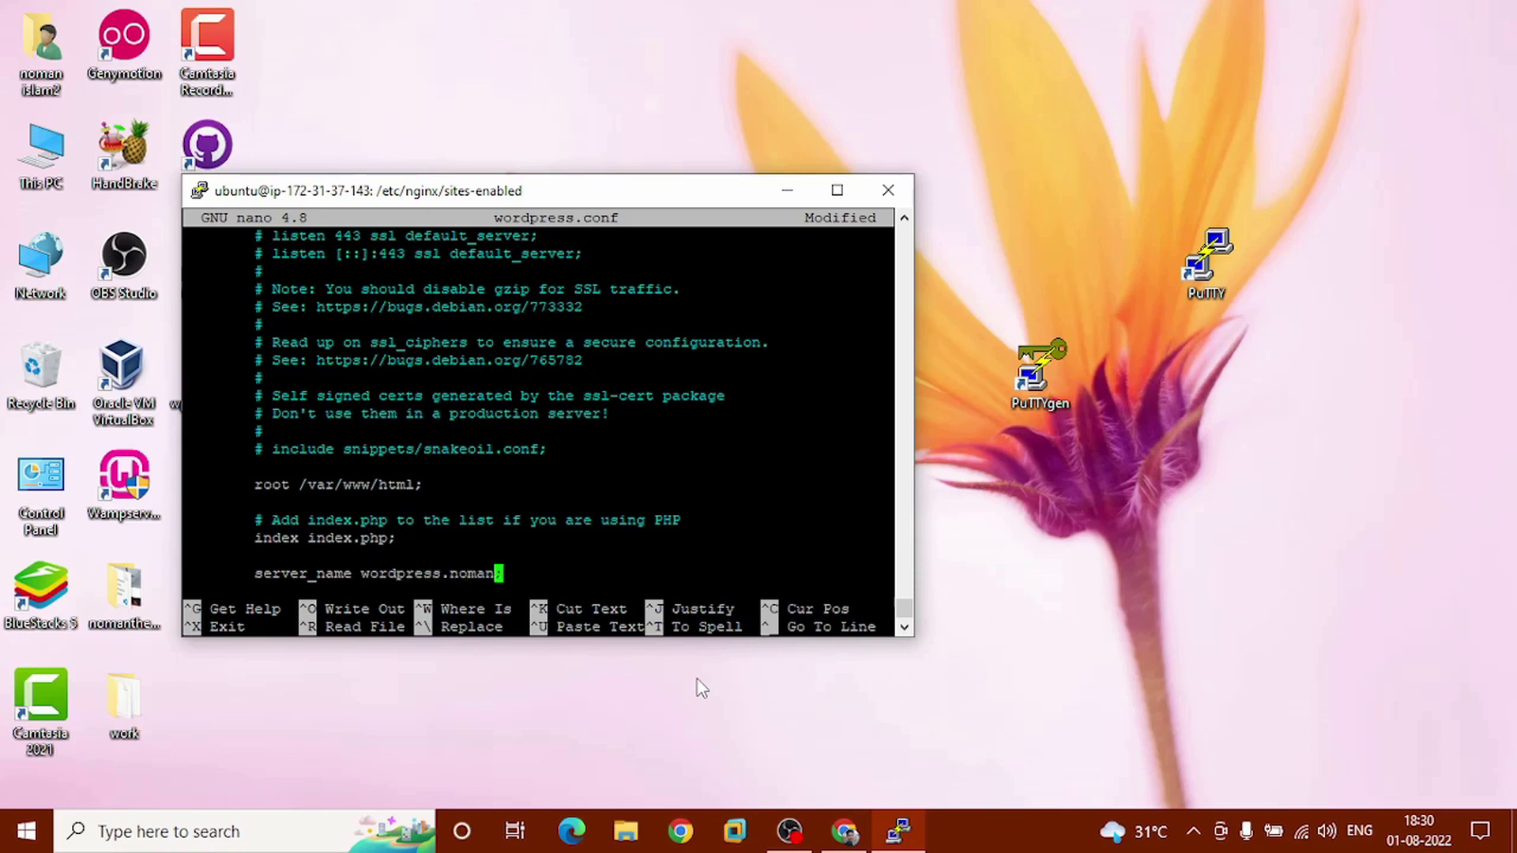
{"action": "type", "text": "l"}
{"action": "key", "text": "BackSpace"}
{"action": "type", "text": "k"}
{"action": "key", "text": "Down"}
{"action": "key", "text": "Down"}
{"action": "key", "text": "Down"}
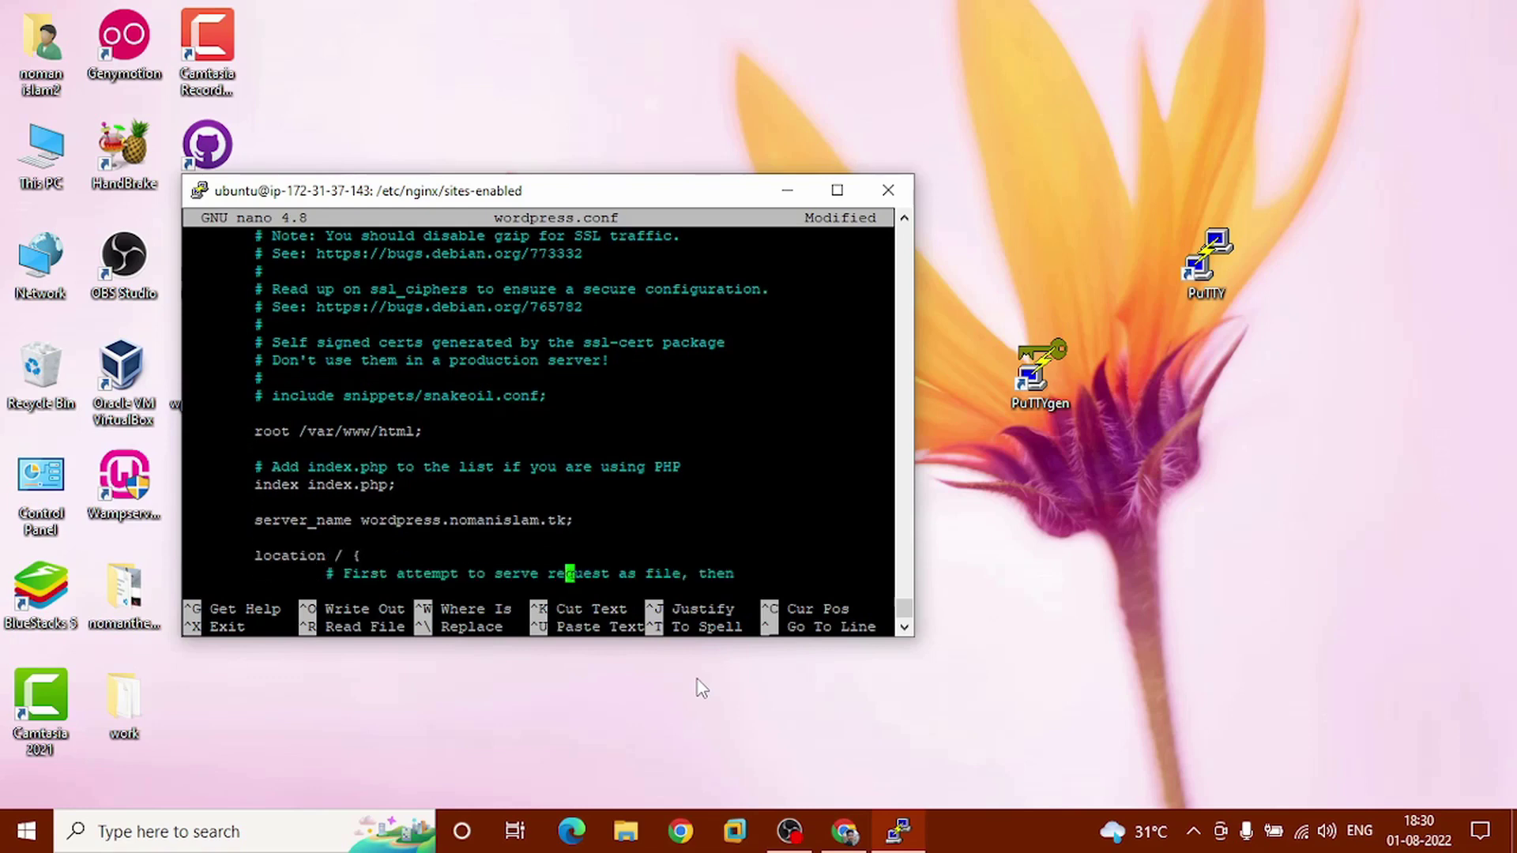
Replace the =404 fallback in try_files with /indx.php?$args.
{"action": "key", "text": "Down"}
{"action": "key", "text": "Down"}
{"action": "key", "text": "Down"}
{"action": "key", "text": "Down"}
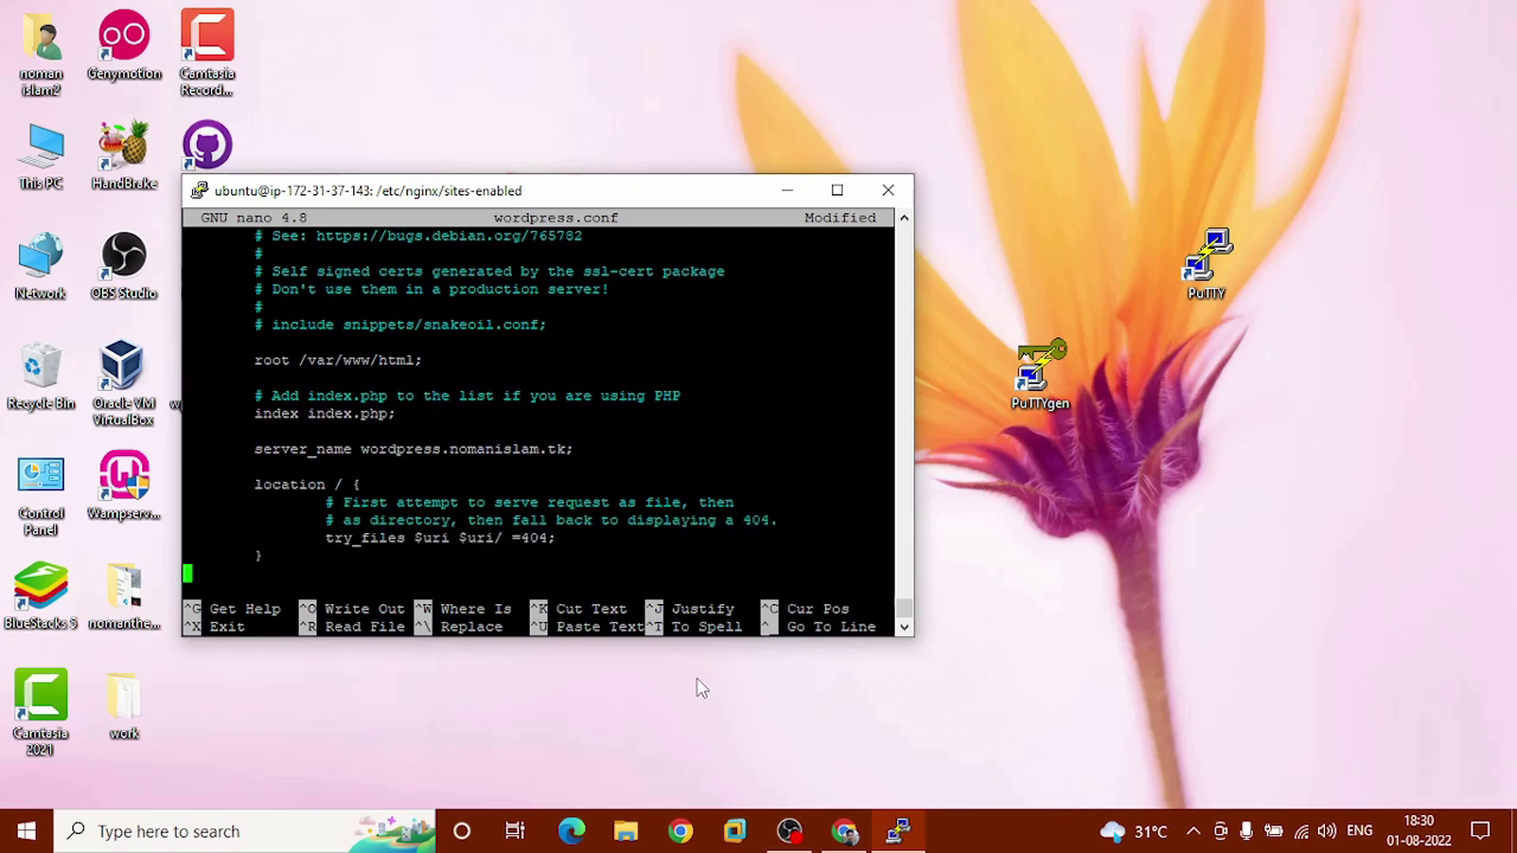
{"action": "key", "text": "Left"}
{"action": "key", "text": "Left"}
{"action": "key", "text": "Left"}
{"action": "key", "text": "Left"}
{"action": "key", "text": "Left"}
{"action": "key", "text": "BackSpace"}
{"action": "key", "text": "BackSpace"}
{"action": "key", "text": "BackSpace"}
{"action": "key", "text": "BackSpace"}
{"action": "type", "text": "/indx.php?"}
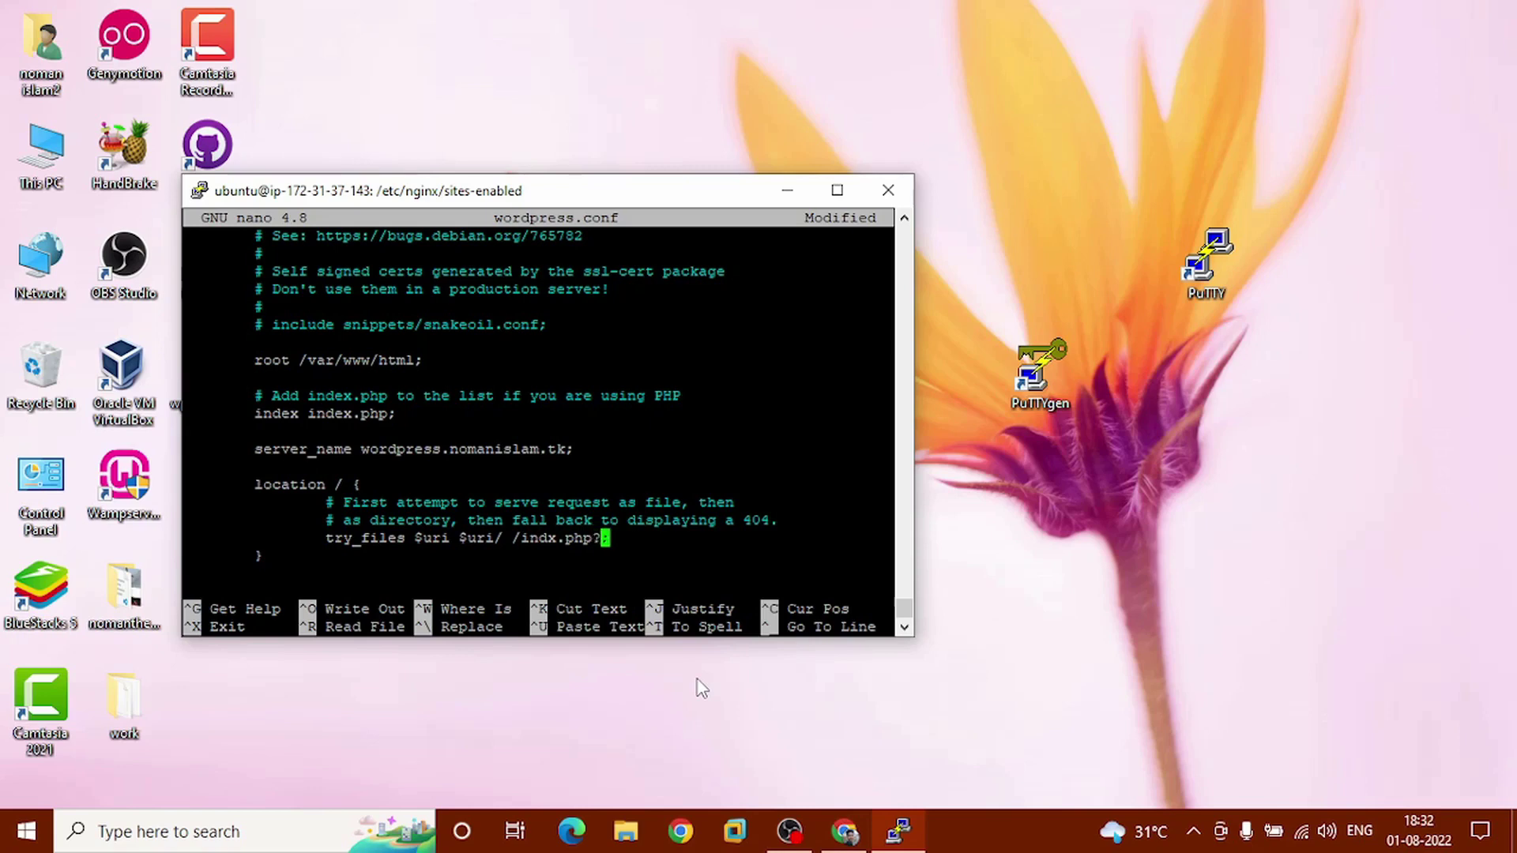
{"action": "type", "text": "$args"}
Uncomment the PHP location block: fastcgi-php.conf include, php-fpm fastcgi_pass and closing brace.
{"action": "key", "text": "Down"}
{"action": "key", "text": "Down"}
{"action": "key", "text": "Down"}
{"action": "key", "text": "Down"}
{"action": "key", "text": "Down"}
{"action": "key", "text": "Down"}
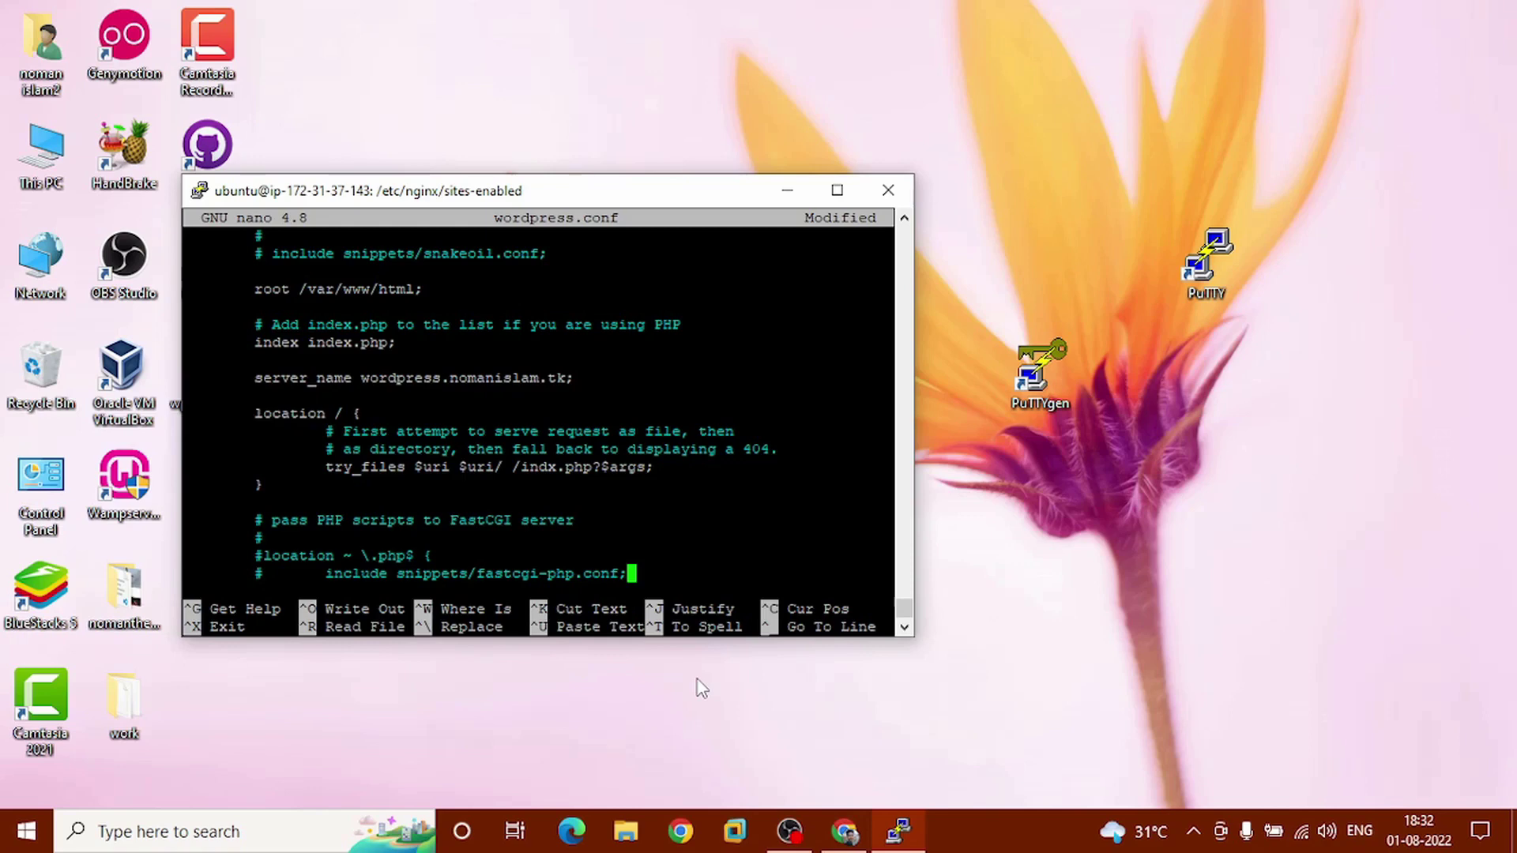
{"action": "key", "text": "Down"}
{"action": "key", "text": "Down"}
{"action": "key", "text": "Down"}
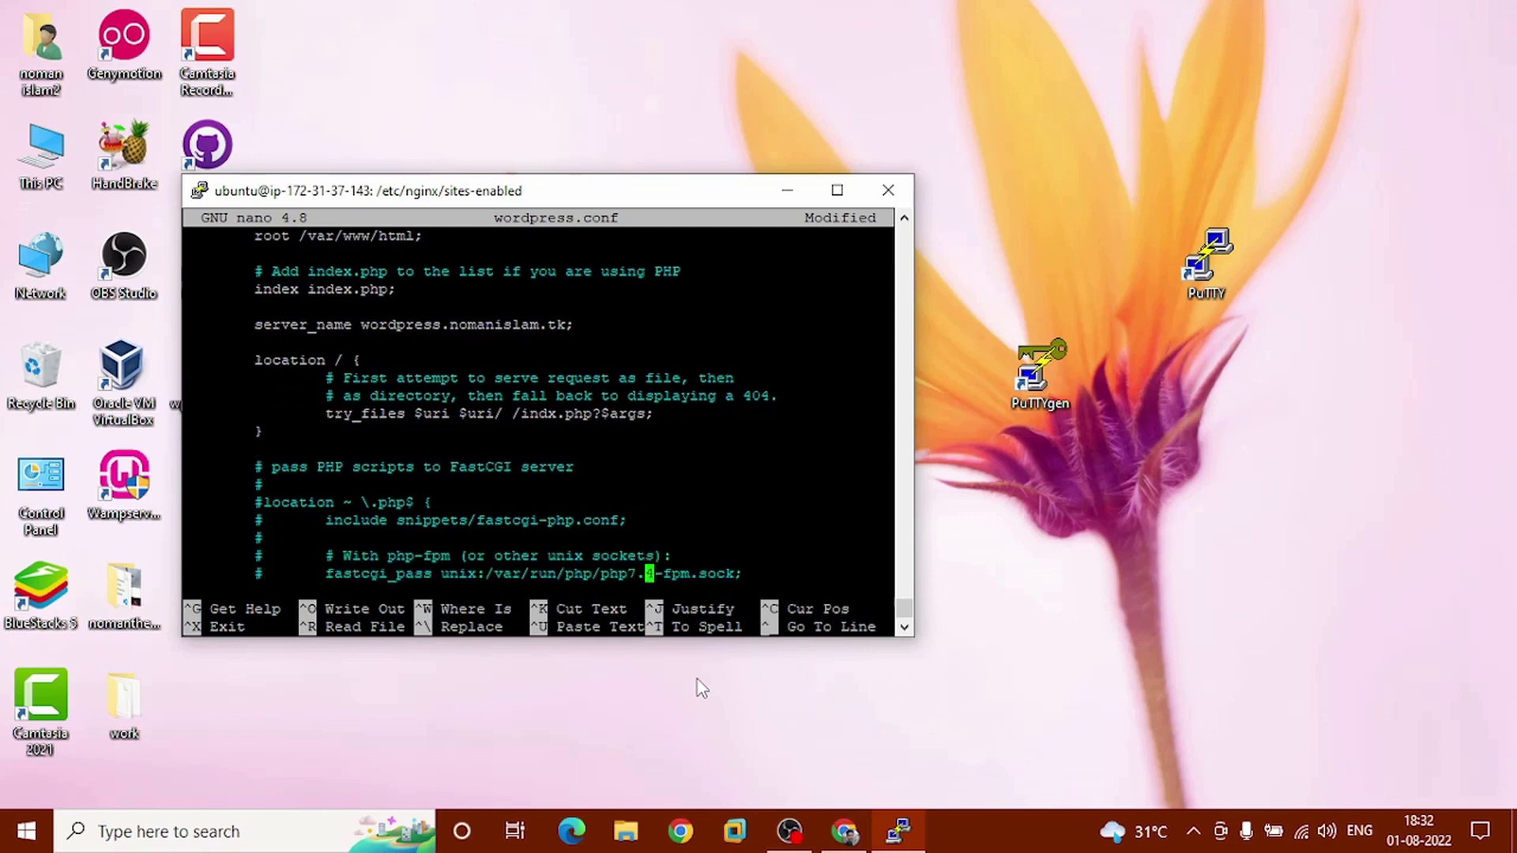
{"action": "key", "text": "Down"}
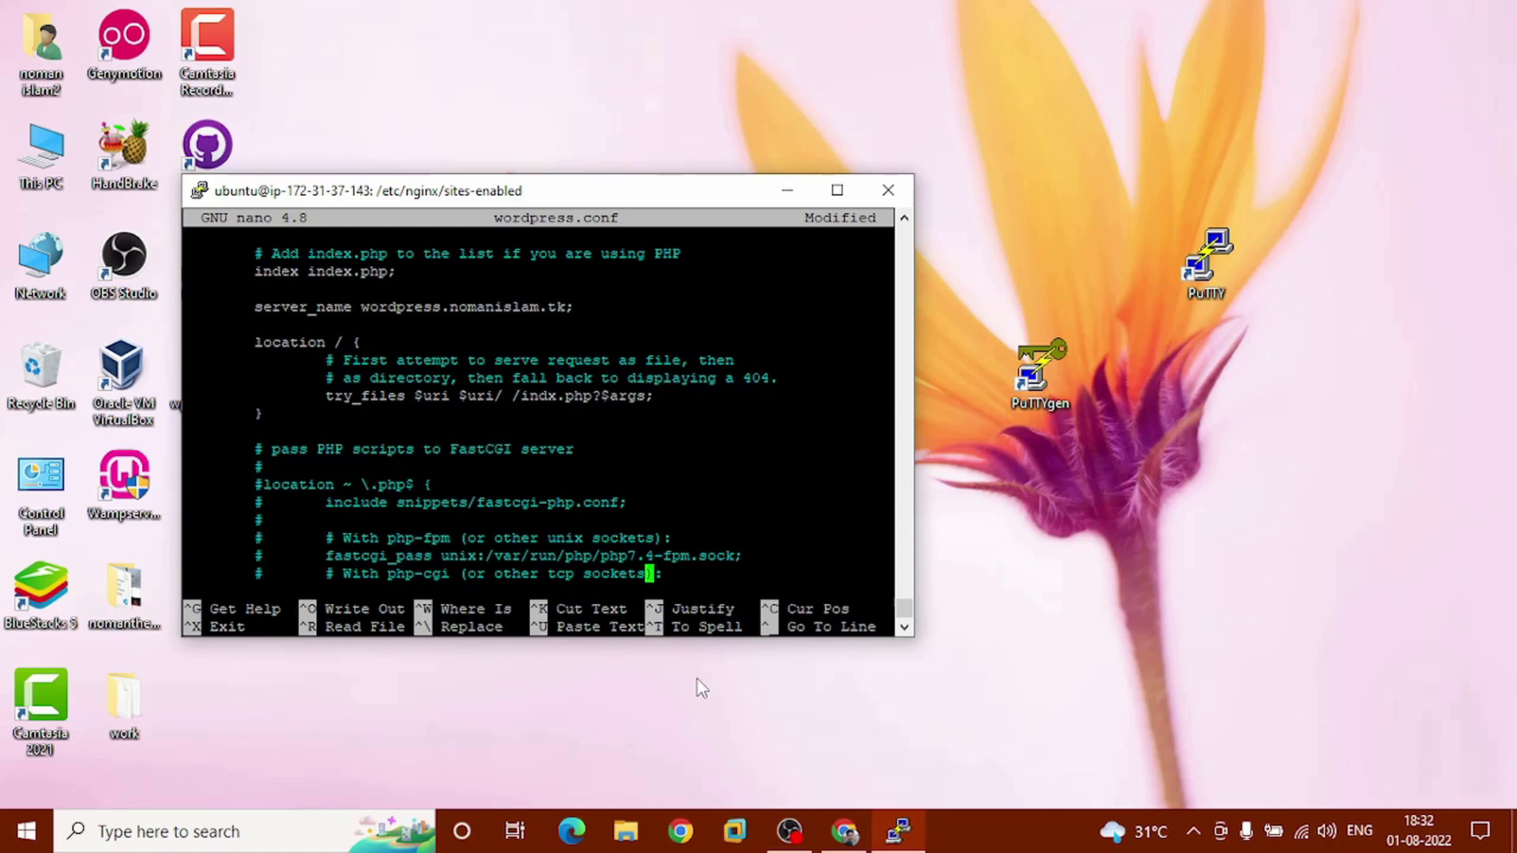
{"action": "key", "text": "Up"}
{"action": "key", "text": "Up"}
{"action": "key", "text": "Up"}
{"action": "key", "text": "Up"}
{"action": "key", "text": "Up"}
{"action": "key", "text": "Left"}
{"action": "key", "text": "Left"}
{"action": "key", "text": "Left"}
{"action": "key", "text": "Left"}
{"action": "key", "text": "Left"}
{"action": "key", "text": "Left"}
{"action": "key", "text": "Left"}
{"action": "key", "text": "Left"}
{"action": "key", "text": "Left"}
{"action": "key", "text": "Left"}
{"action": "key", "text": "Left"}
{"action": "key", "text": "Left"}
{"action": "key", "text": "Left"}
{"action": "key", "text": "Left"}
{"action": "key", "text": "Left"}
{"action": "key", "text": "Left"}
{"action": "key", "text": "Left"}
{"action": "key", "text": "BackSpace"}
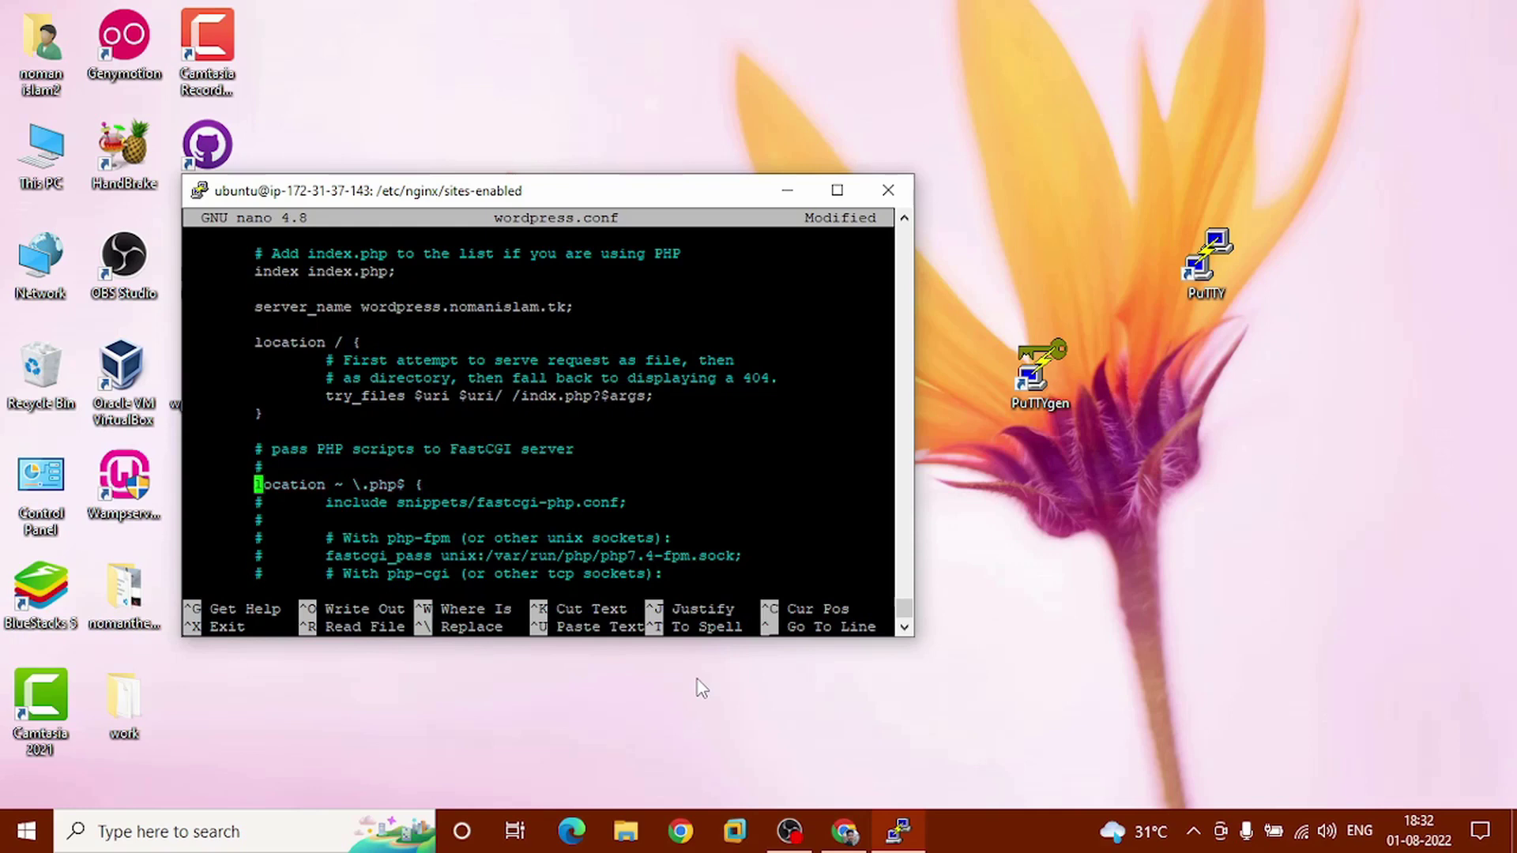
{"action": "key", "text": "Down"}
{"action": "key", "text": "Down"}
{"action": "key", "text": "Up"}
{"action": "key", "text": "Right"}
{"action": "key", "text": "BackSpace"}
{"action": "key", "text": "Down"}
{"action": "key", "text": "Down"}
{"action": "key", "text": "Down"}
{"action": "key", "text": "Right"}
{"action": "key", "text": "BackSpace"}
{"action": "key", "text": "Down"}
{"action": "key", "text": "Down"}
{"action": "key", "text": "Down"}
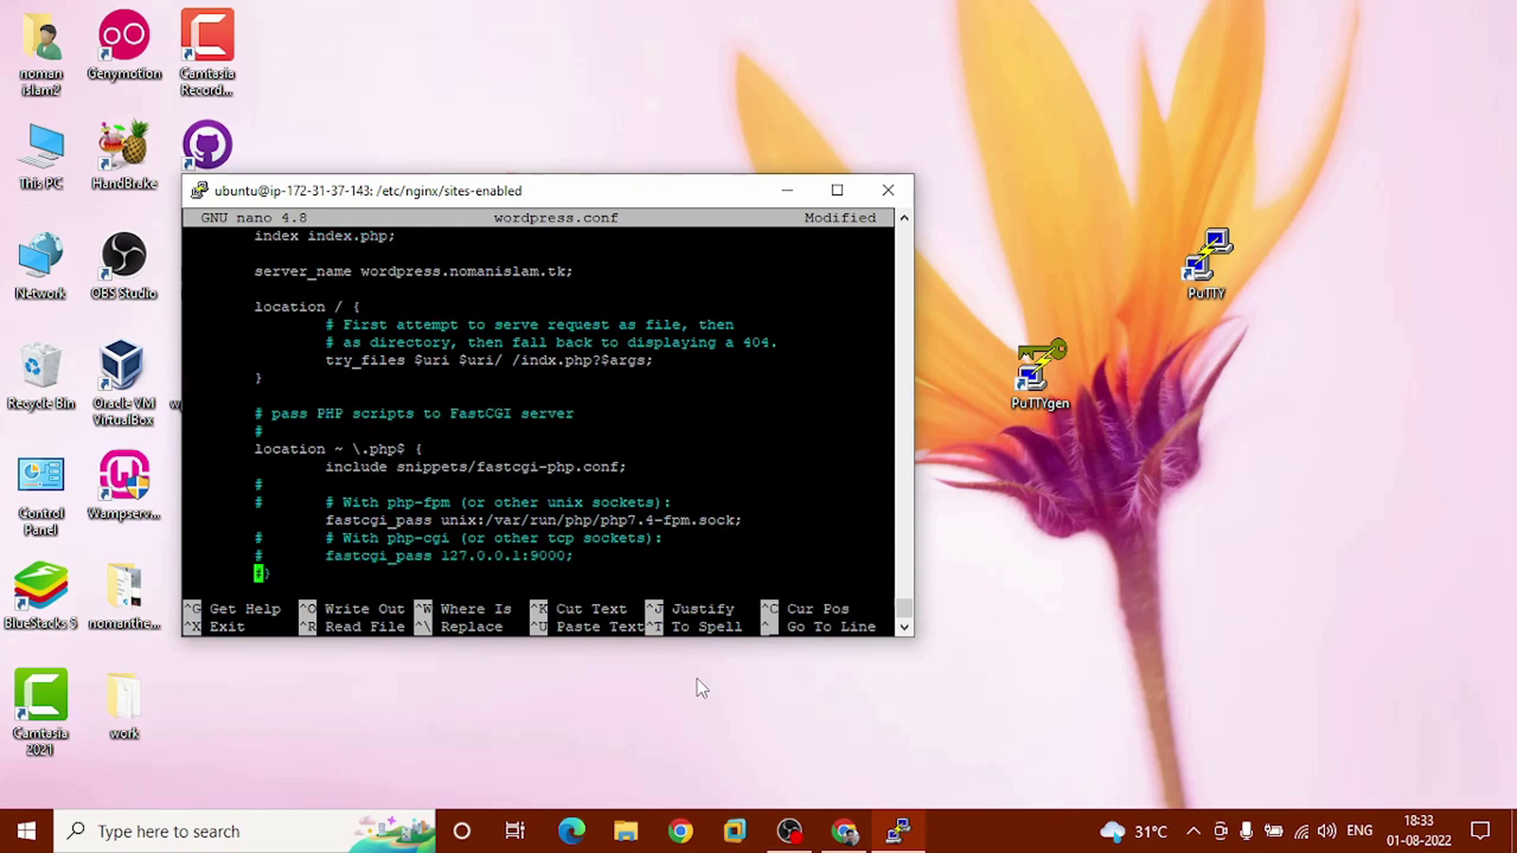
{"action": "key", "text": "Right"}
{"action": "key", "text": "BackSpace"}
Uncomment the .ht location block with its deny all rule and closing brace.
{"action": "key", "text": "Down"}
{"action": "key", "text": "Down"}
{"action": "key", "text": "Down"}
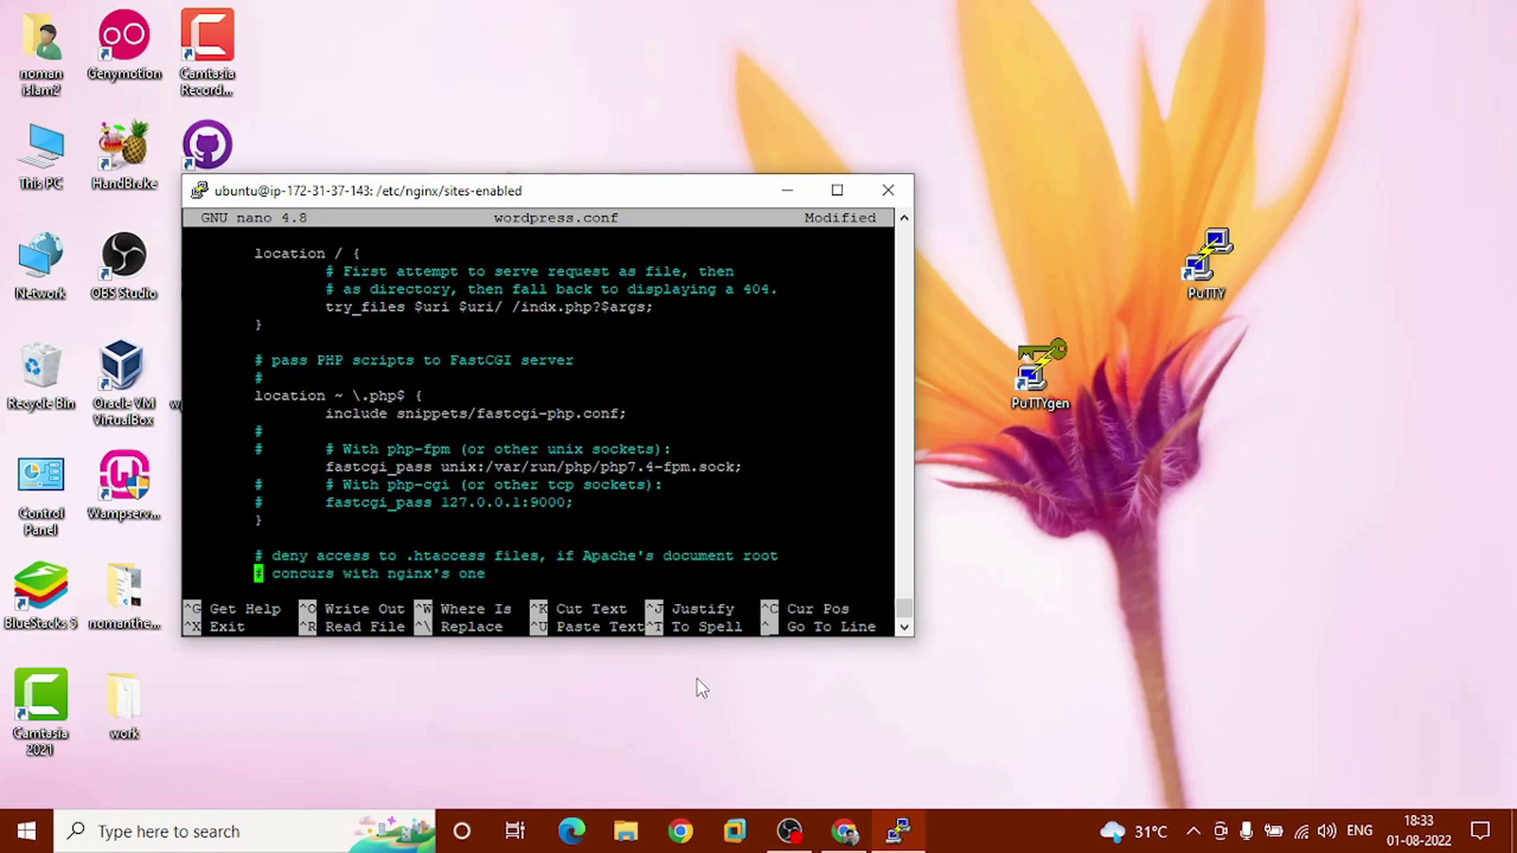
{"action": "key", "text": "Down"}
{"action": "key", "text": "Down"}
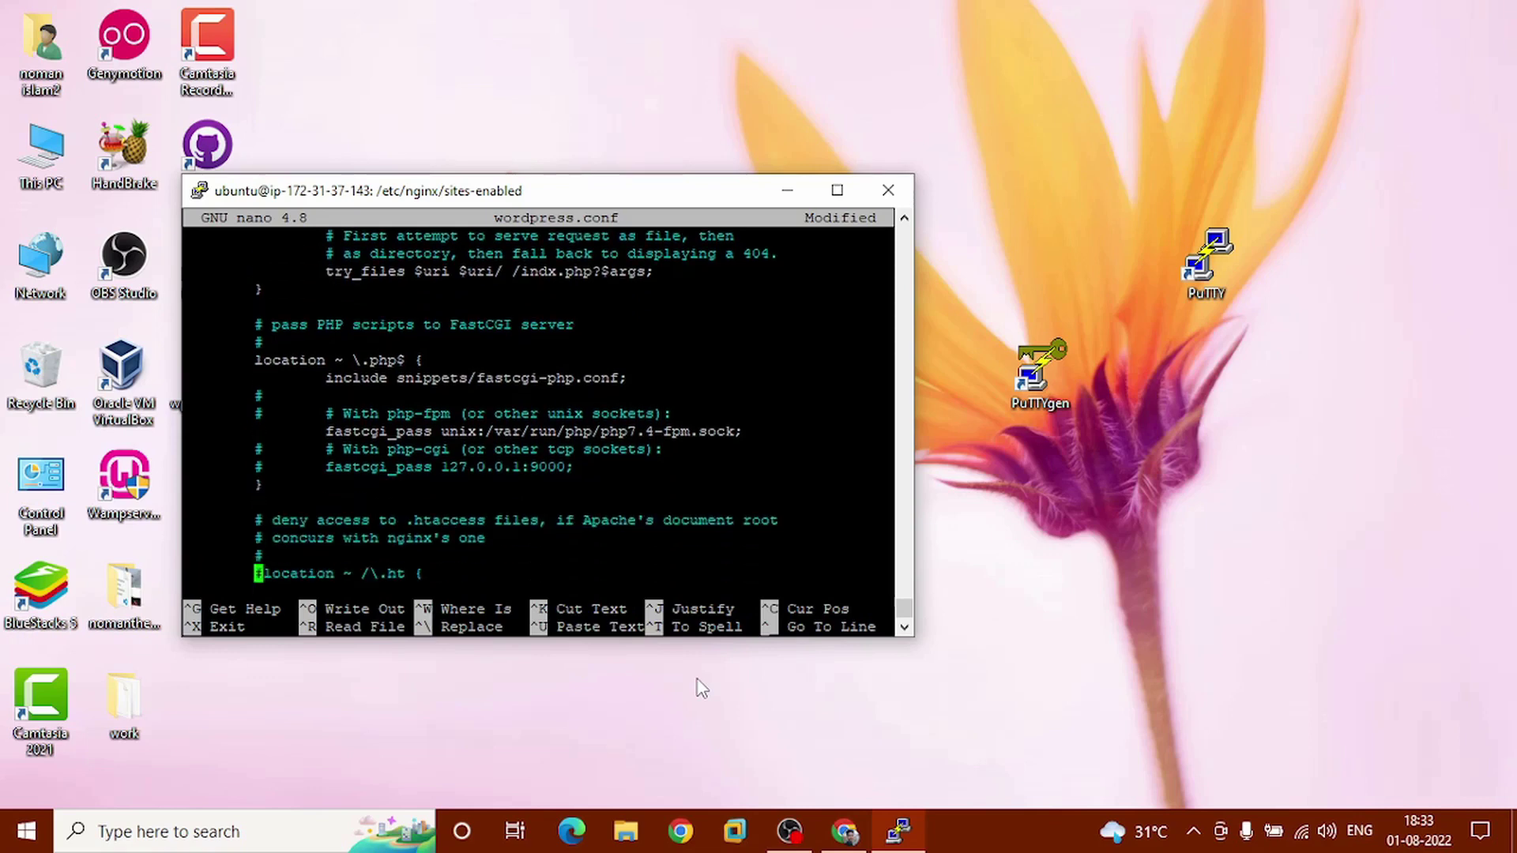
{"action": "key", "text": "Down"}
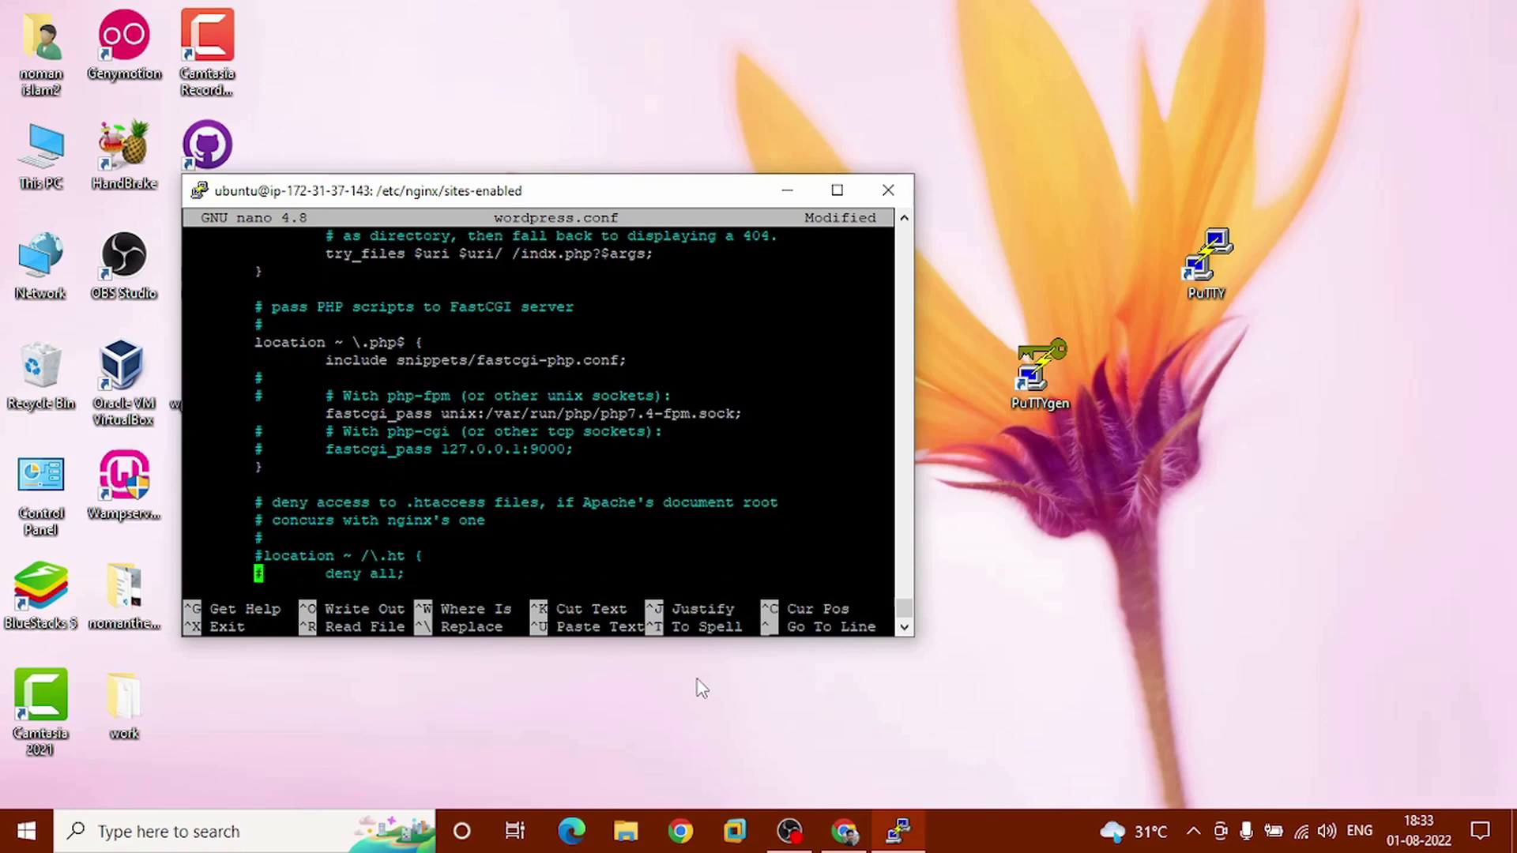
{"action": "key", "text": "Down"}
{"action": "key", "text": "Up"}
{"action": "key", "text": "Up"}
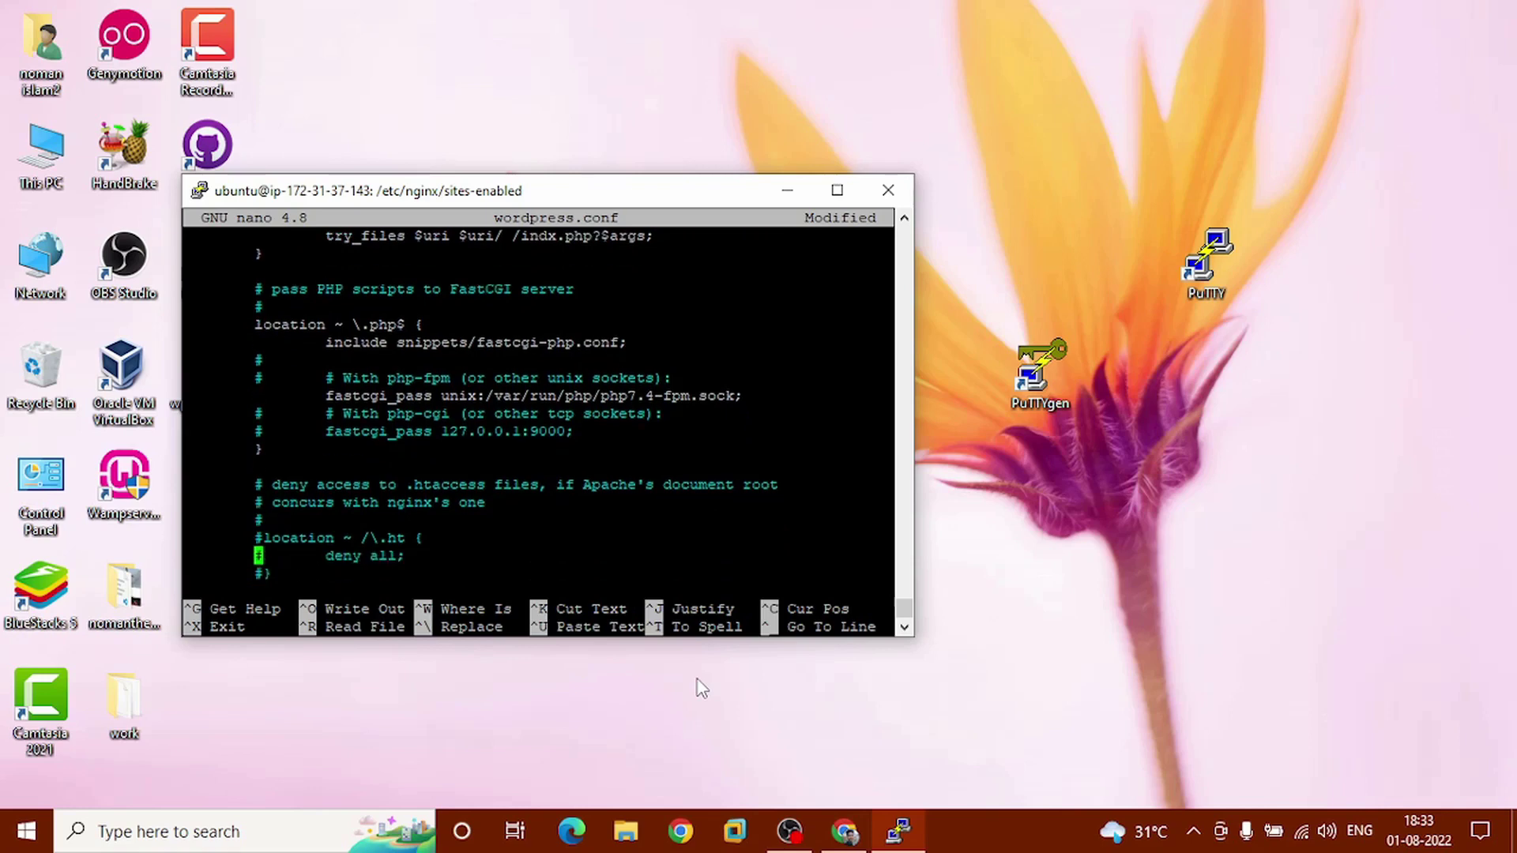
{"action": "key", "text": "Right"}
{"action": "key", "text": "BackSpace"}
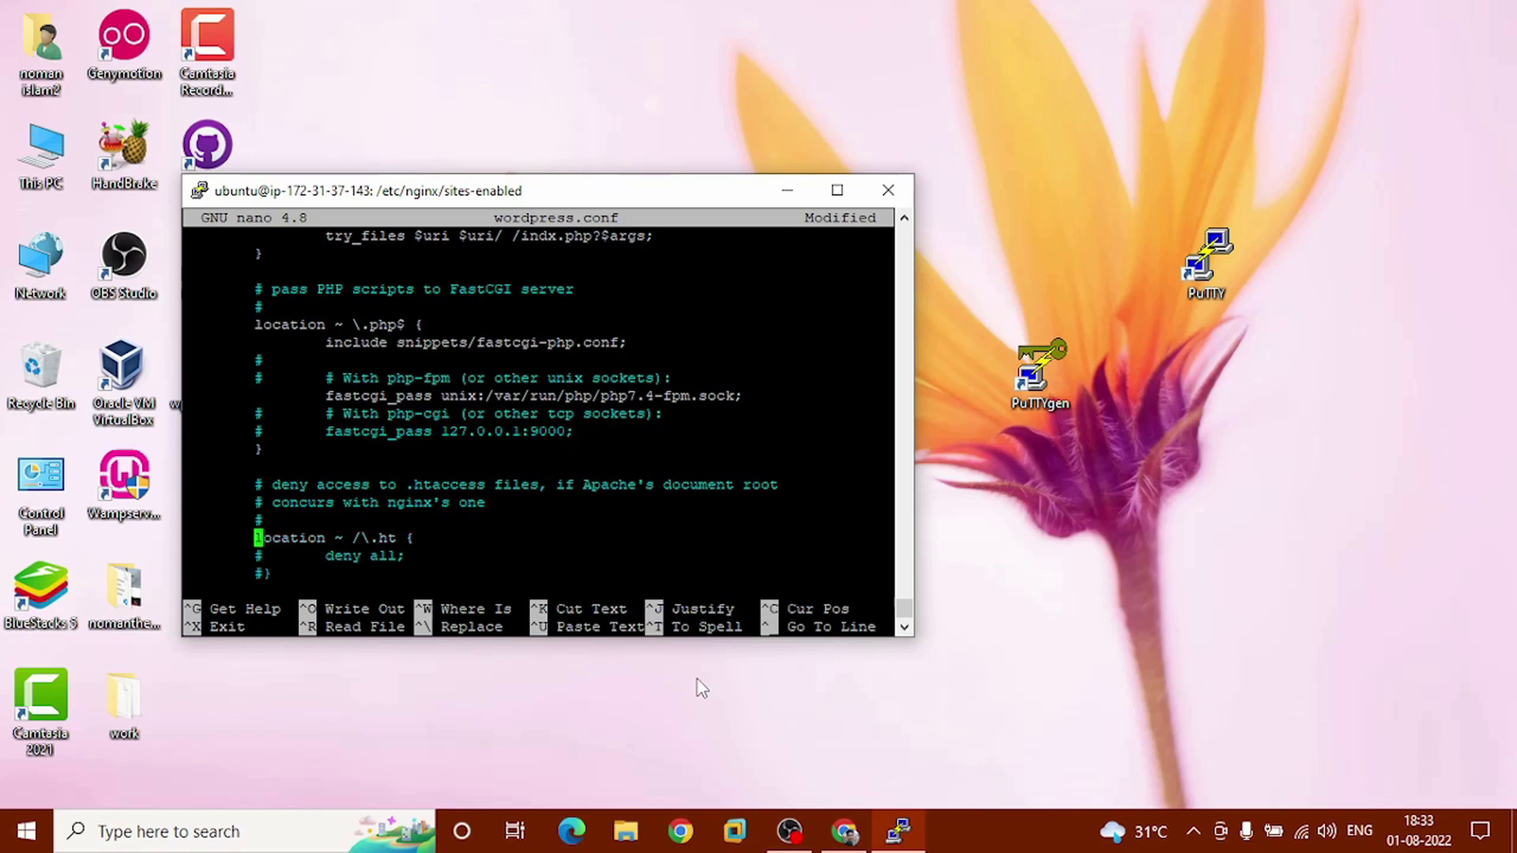
{"action": "key", "text": "Down"}
{"action": "key", "text": "Delete"}
{"action": "key", "text": "Down"}
{"action": "key", "text": "Right"}
{"action": "key", "text": "BackSpace"}
Save wordpress.conf and exit nano back to the shell prompt.
{"action": "key", "text": "ctrl+x"}
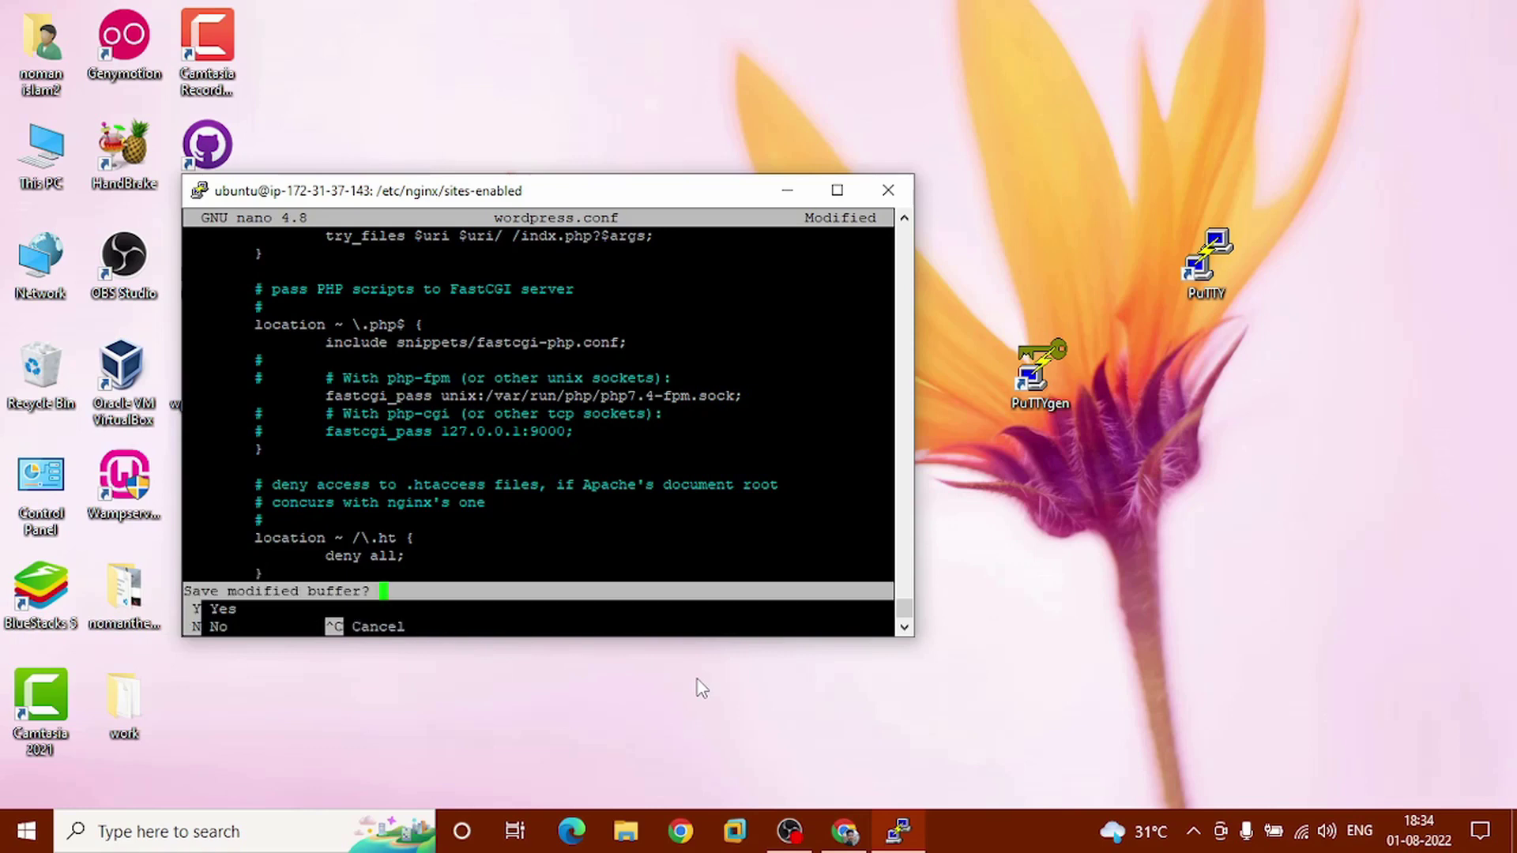
{"action": "key", "text": "y"}
{"action": "key", "text": "Return"}
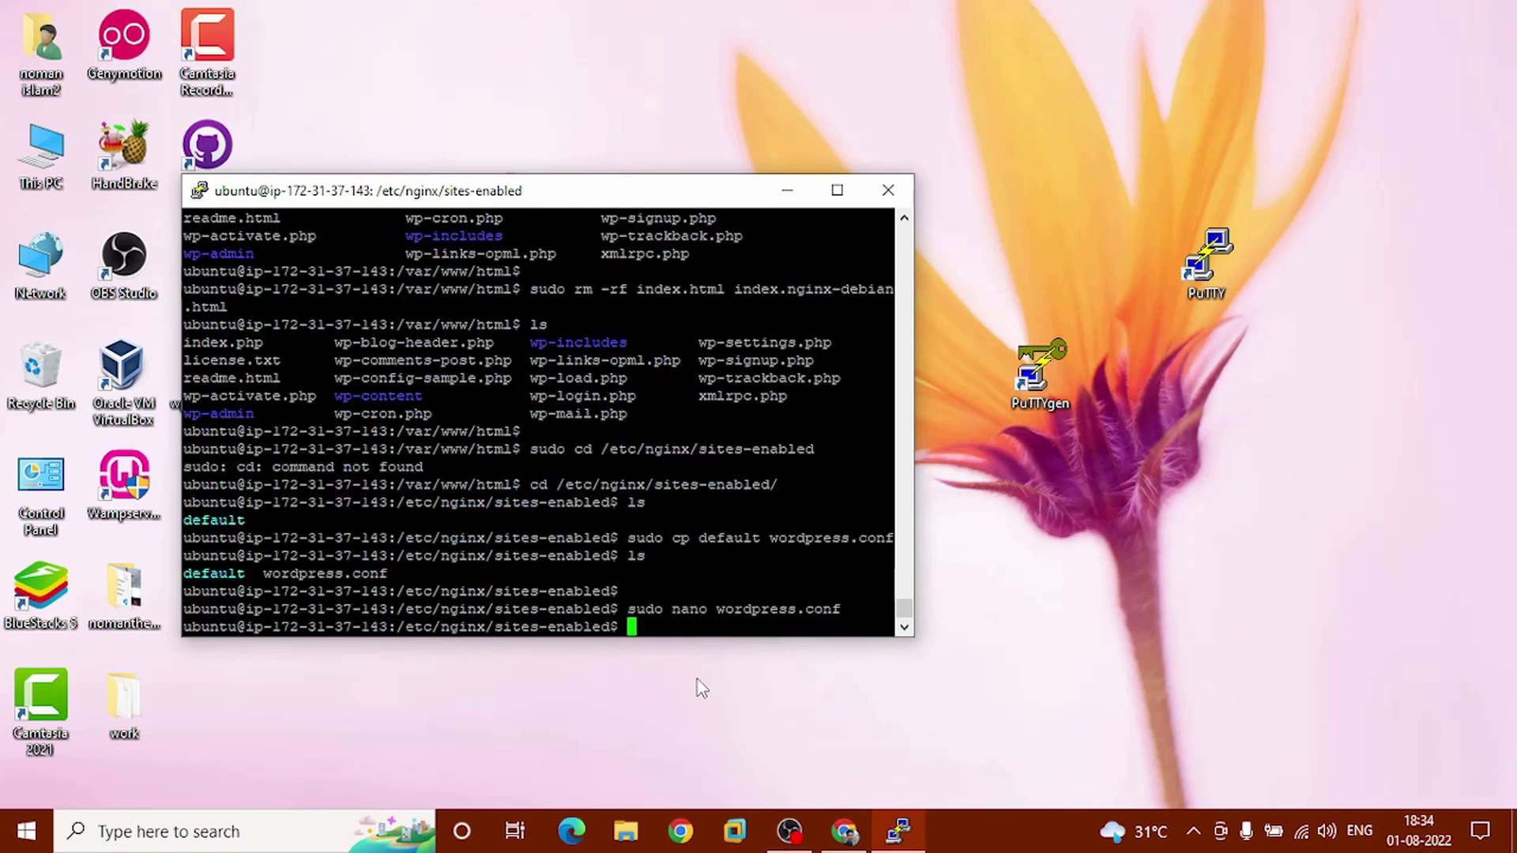
{"action": "key", "text": "Return"}
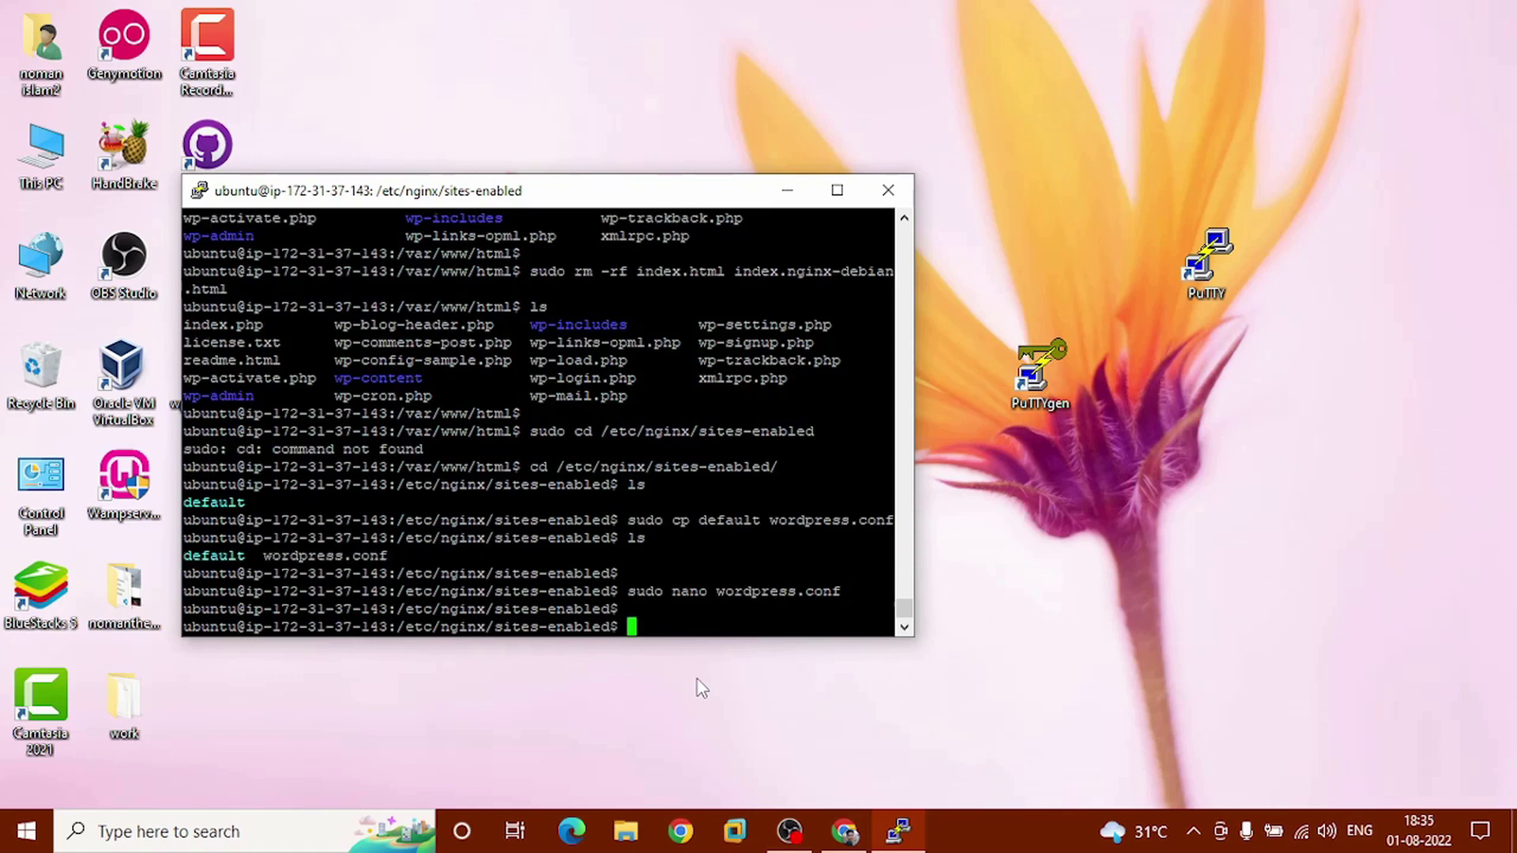
List sites-enabled and delete its default site config with sudo rm -rf default.
{"action": "type", "text": "ls"}
{"action": "key", "text": "Return"}
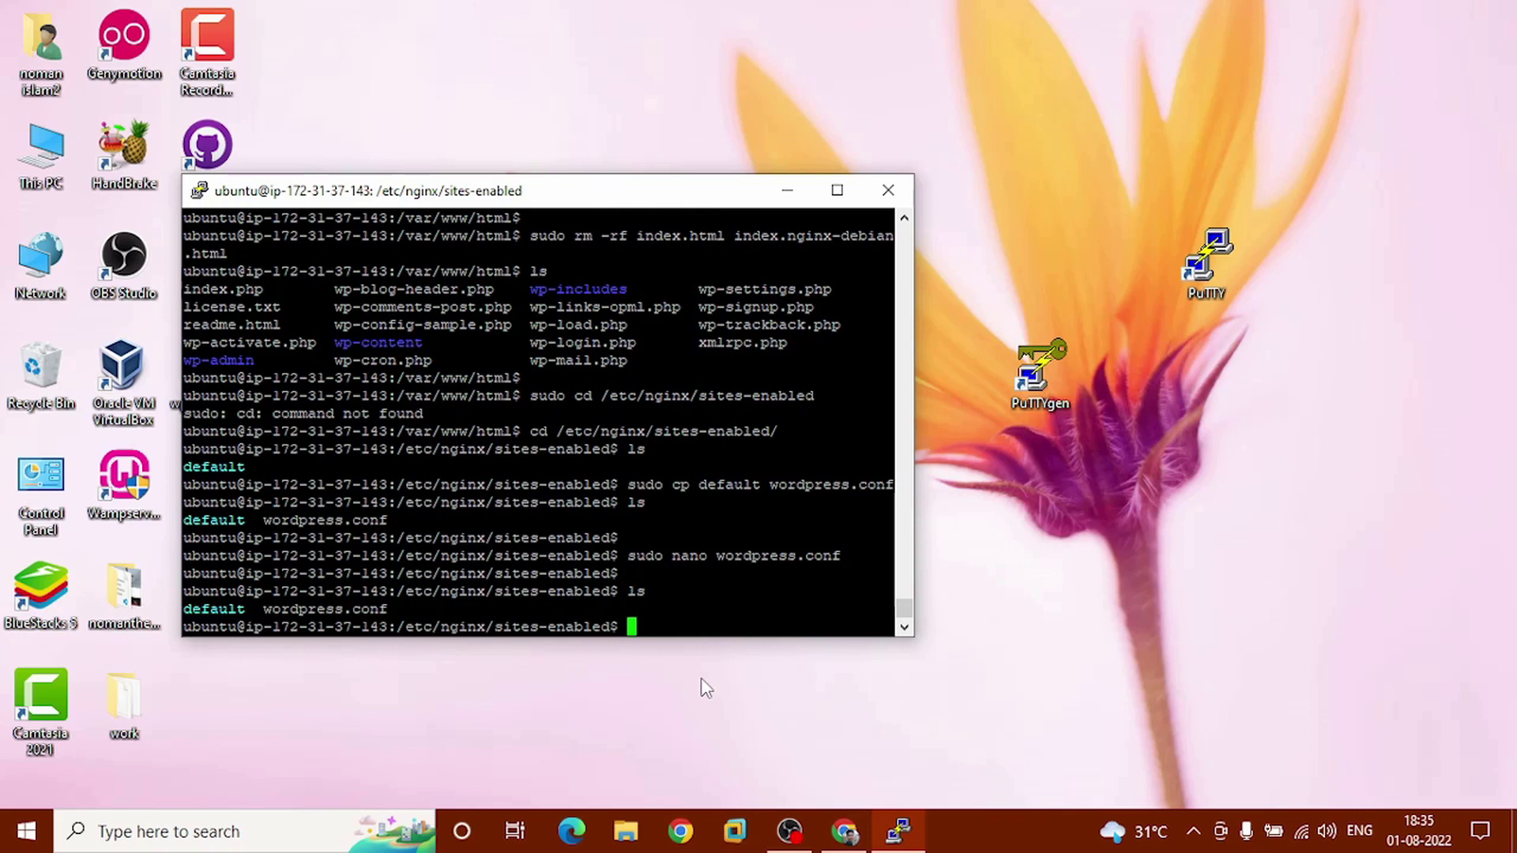
{"action": "type", "text": "sudo rm -rf default"}
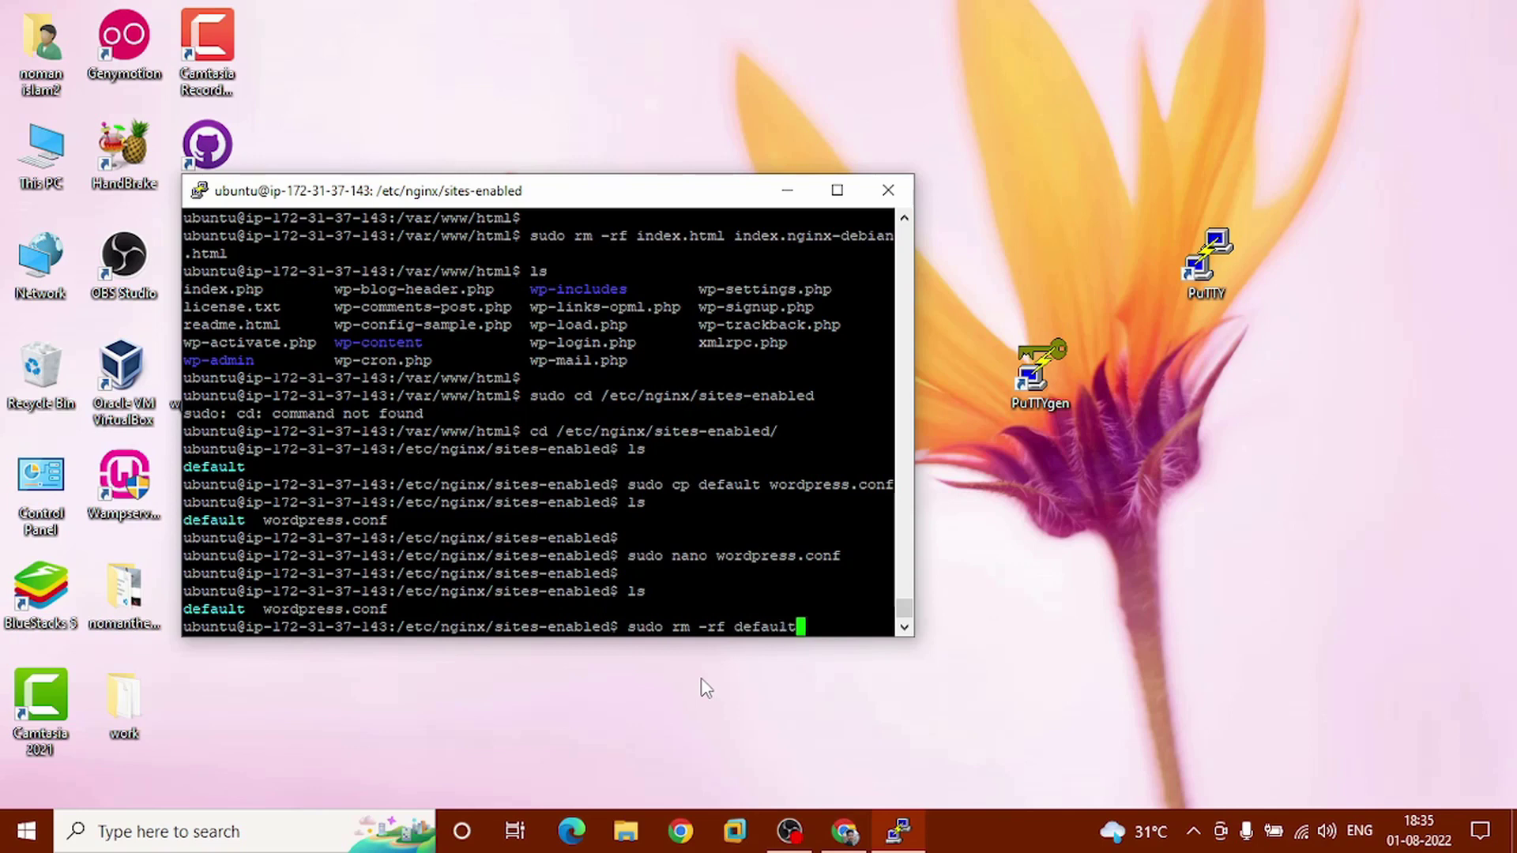
{"action": "key", "text": "Return"}
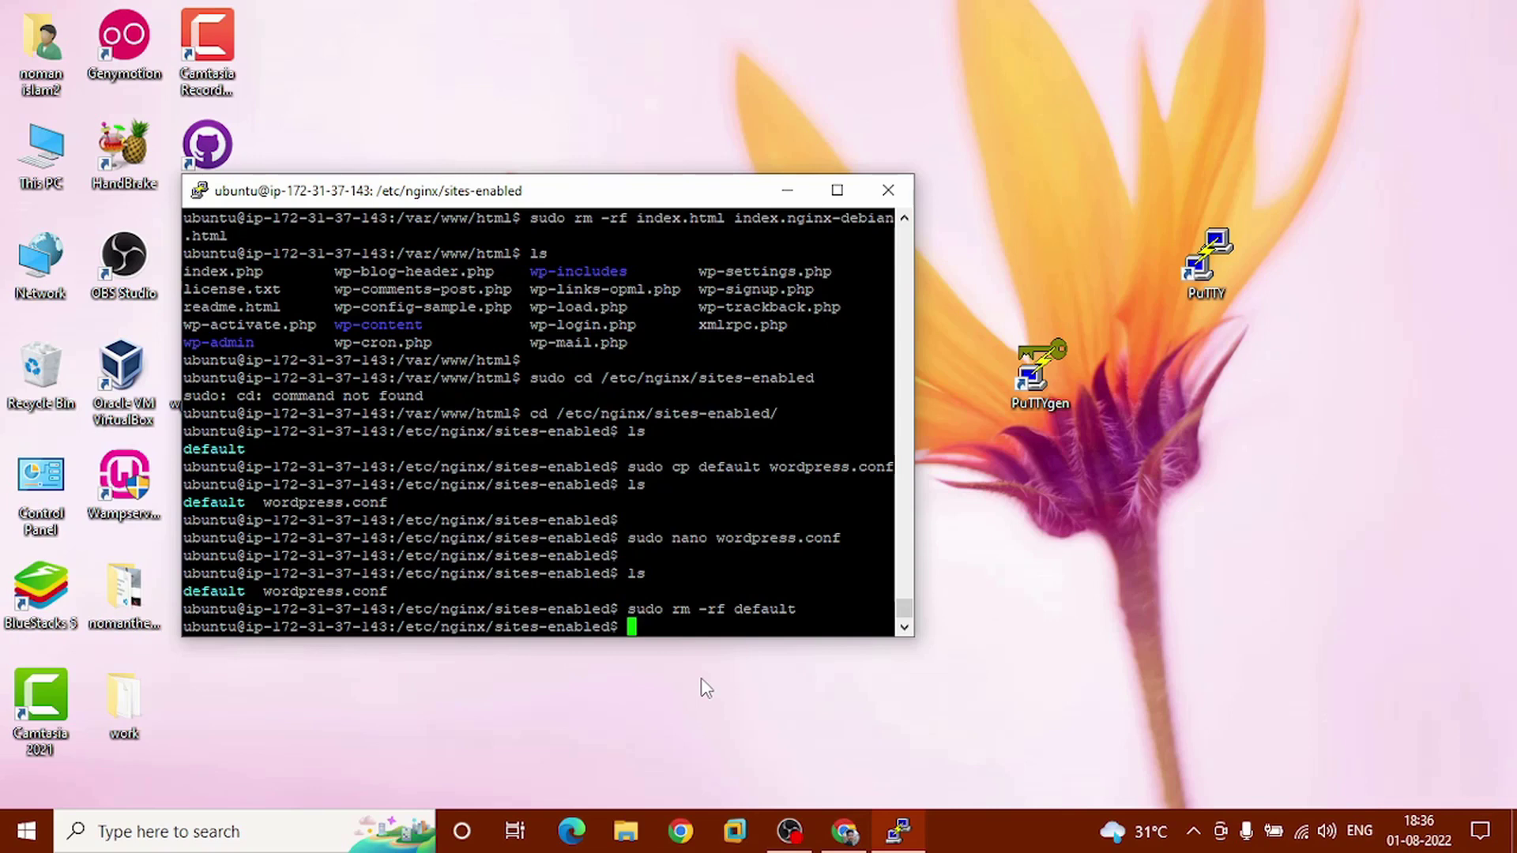
{"action": "key", "text": "Return"}
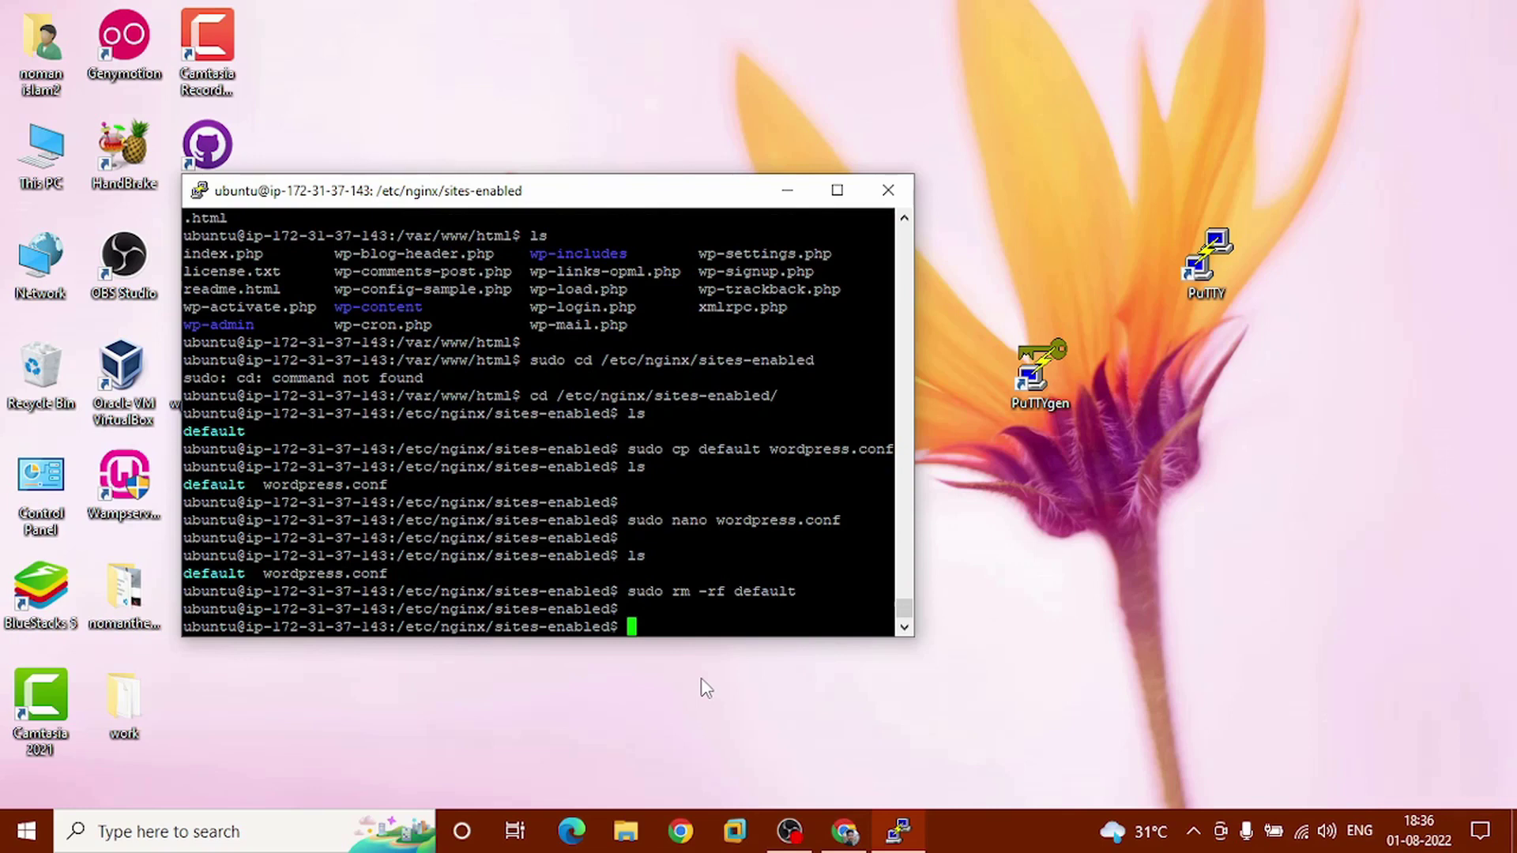
Delete /etc/nginx/sites-available/default and restart nginx with sudo systemctl restart nginx.
{"action": "type", "text": "sudo rm -rf /etc"}
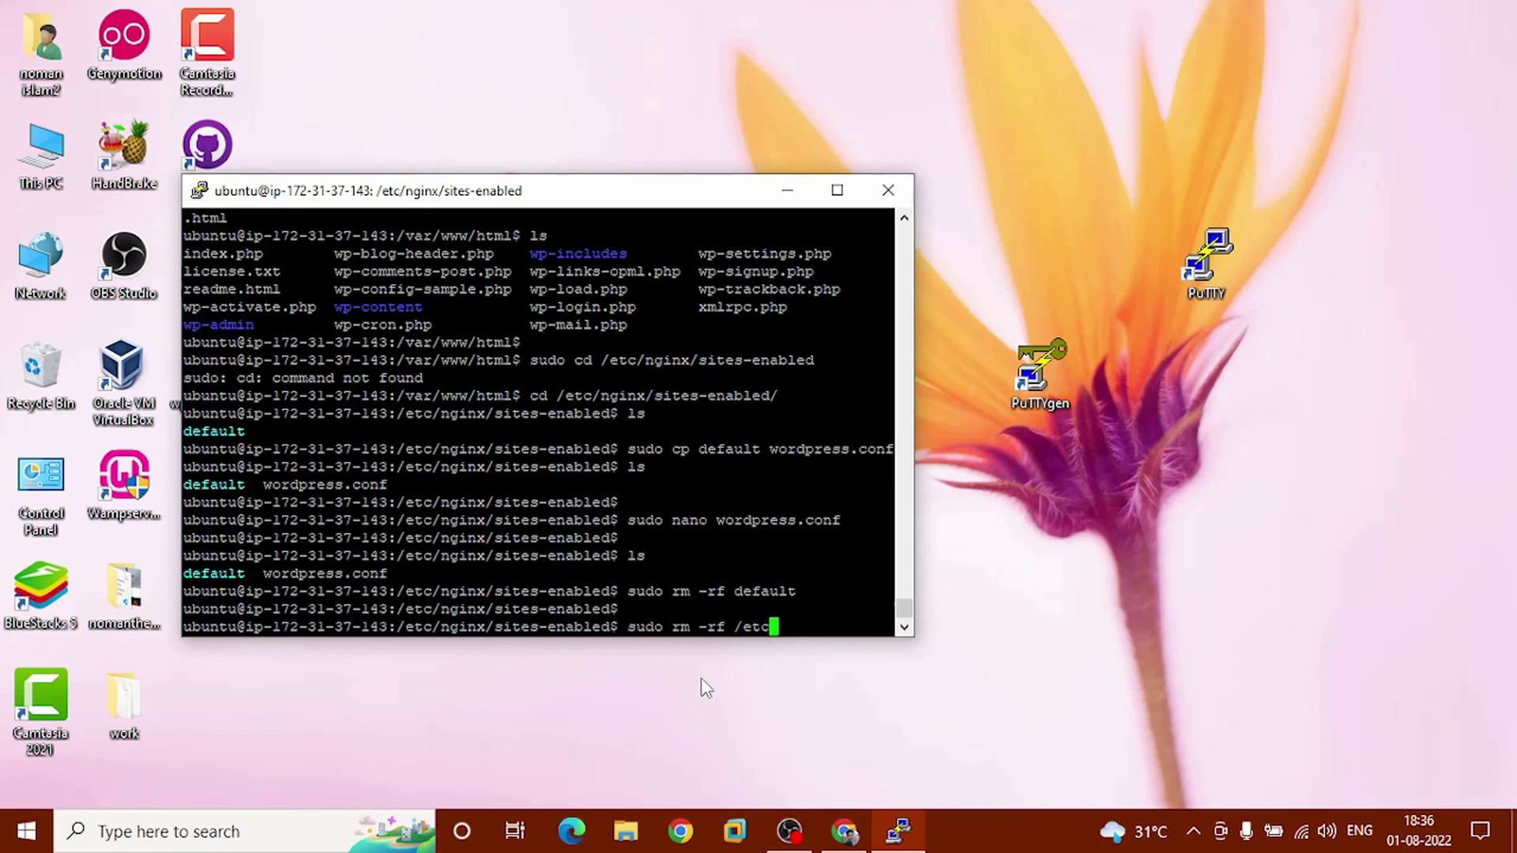
{"action": "type", "text": "/nginx/"}
{"action": "type", "text": "sites"}
{"action": "type", "text": "-a"}
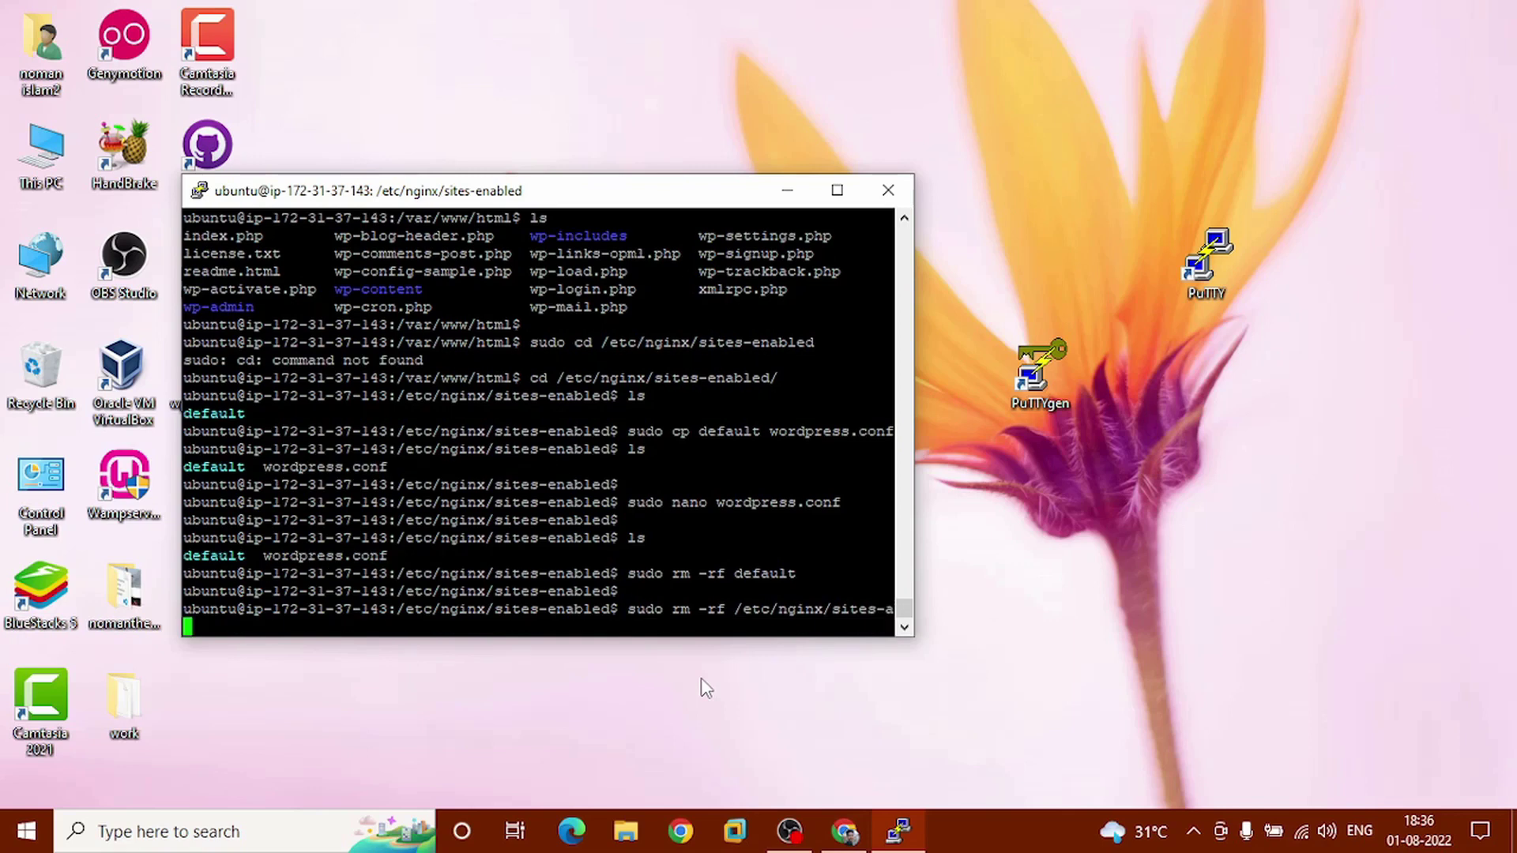
{"action": "type", "text": "vailable/de"}
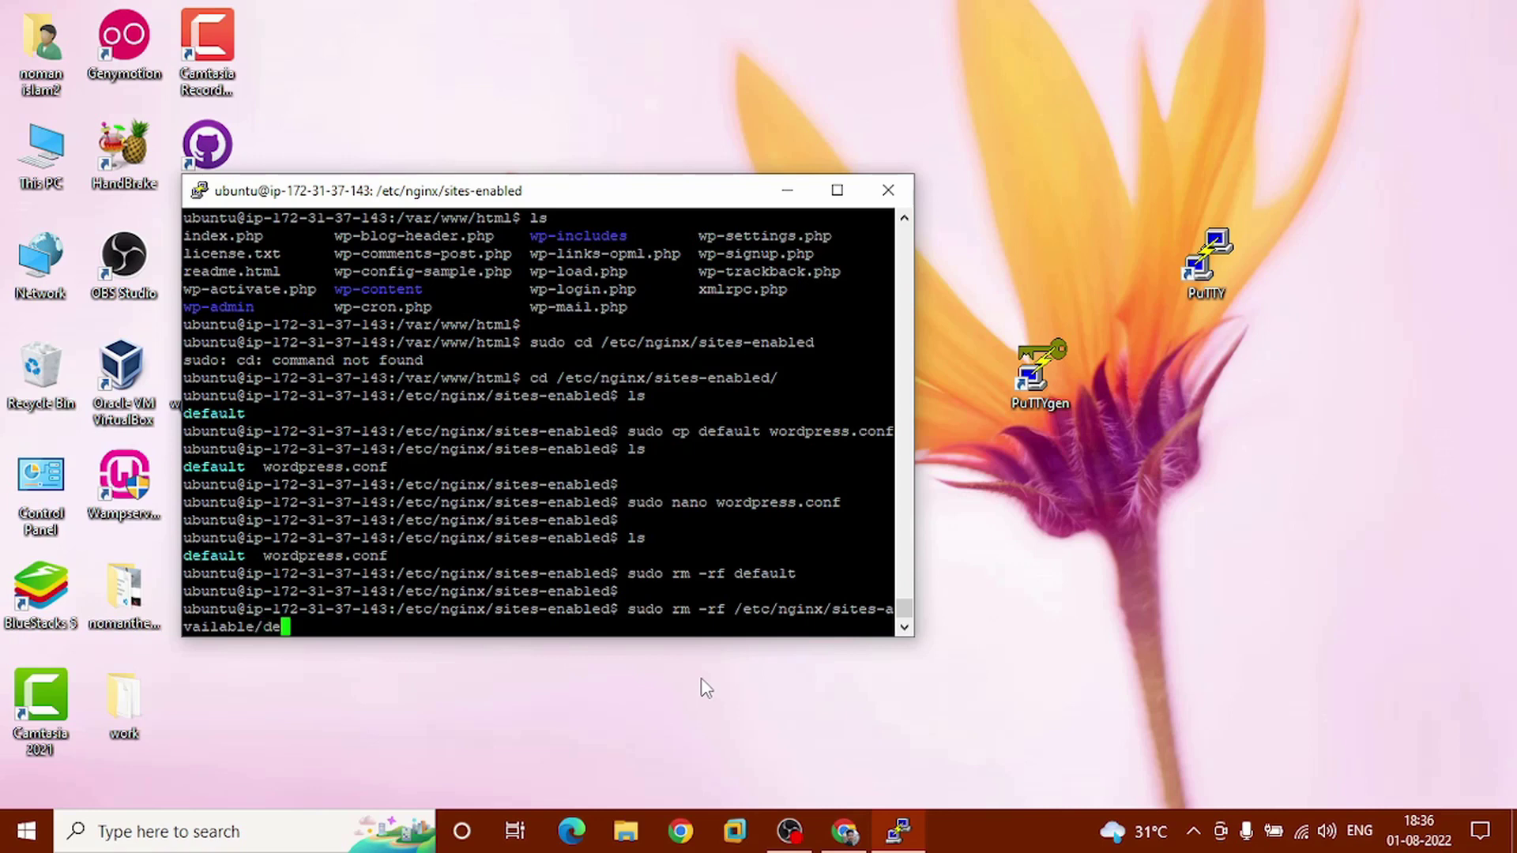
{"action": "type", "text": "fault"}
{"action": "key", "text": "Return"}
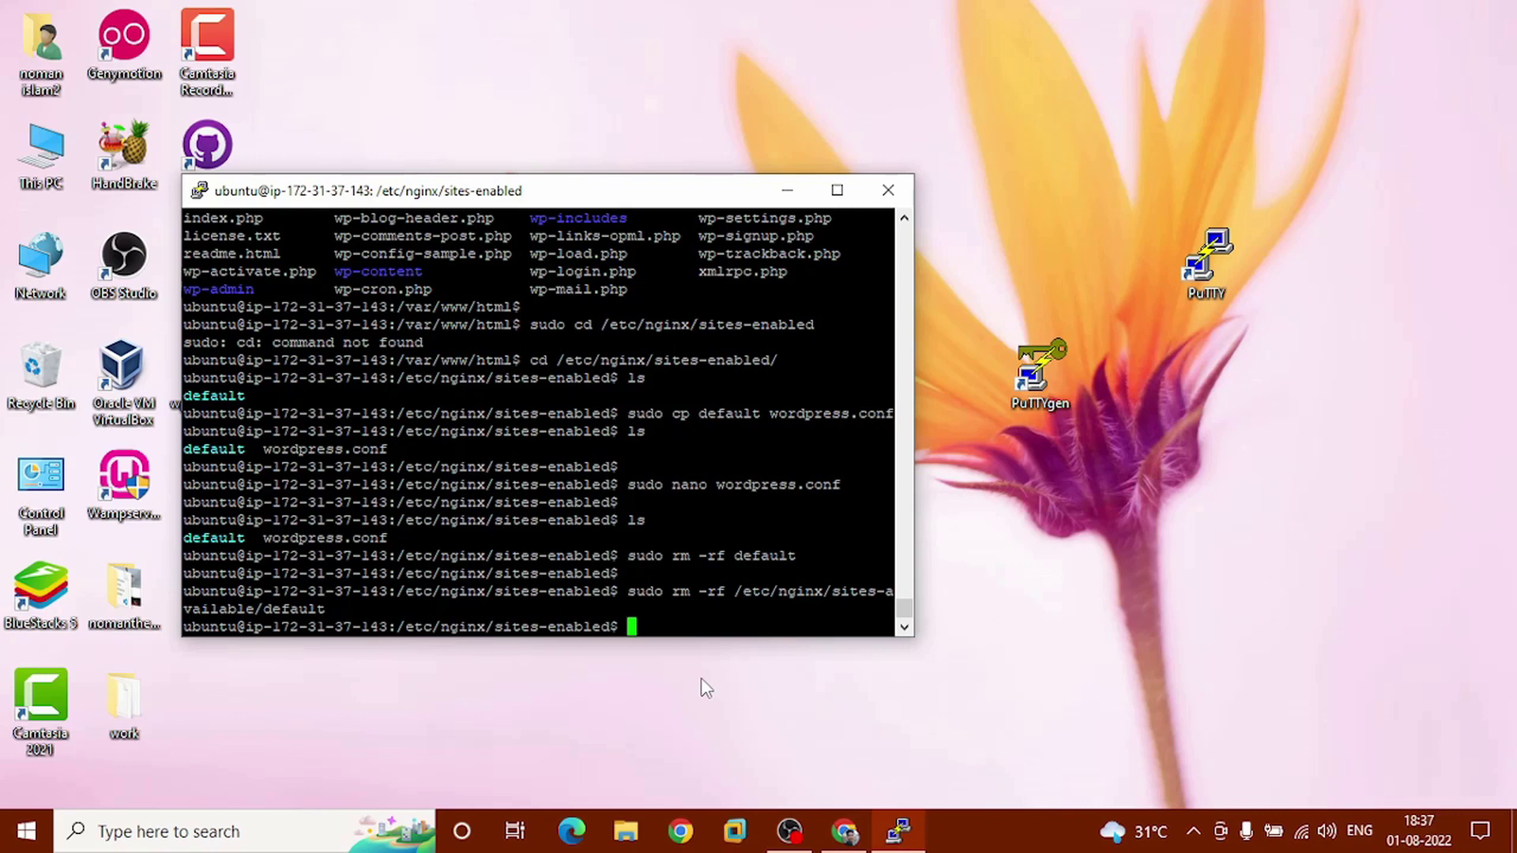
{"action": "key", "text": "Return"}
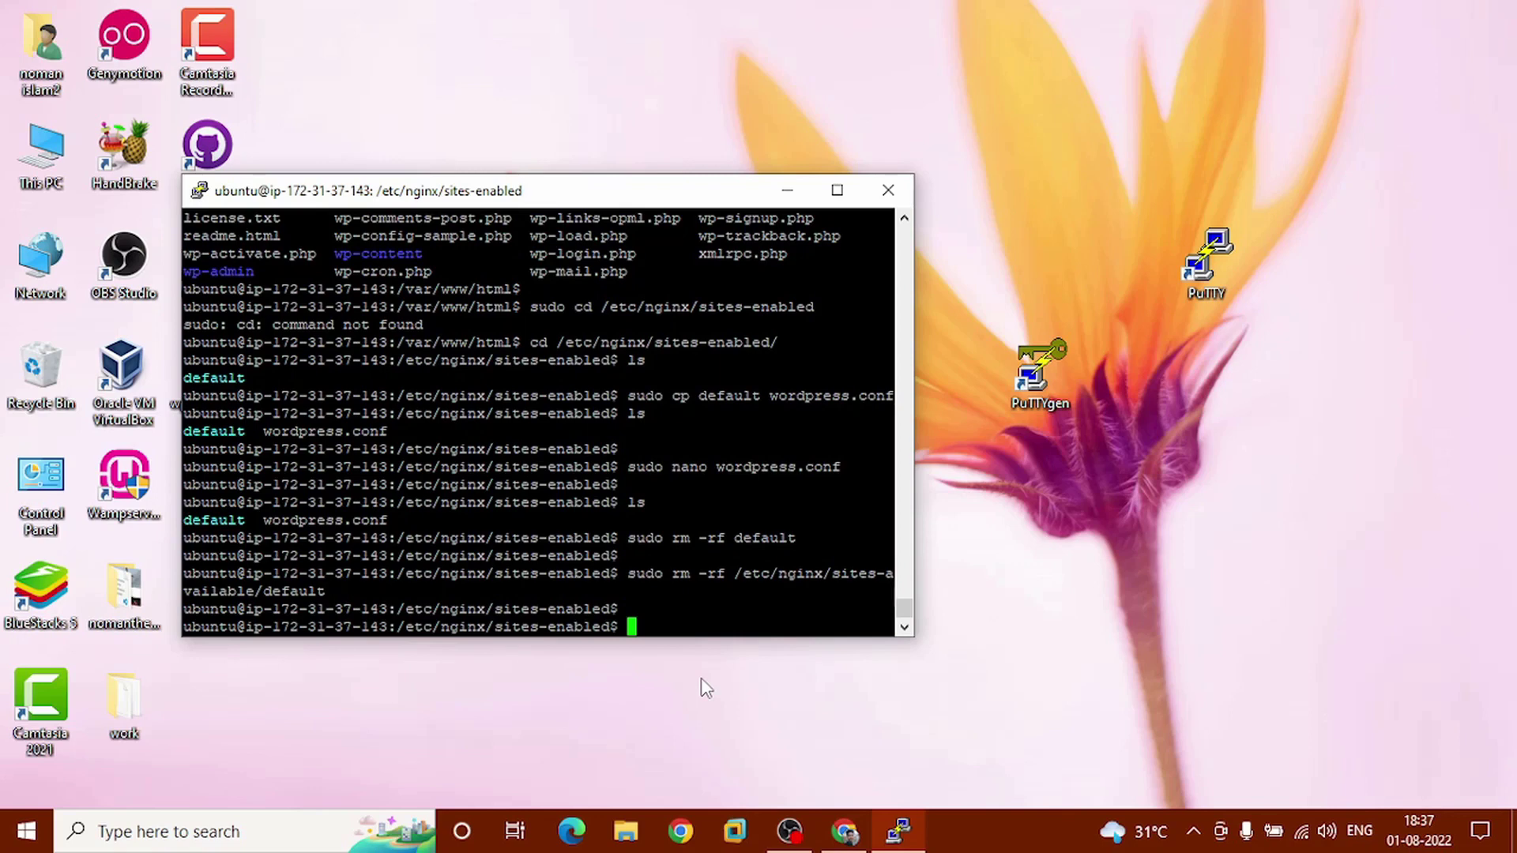
{"action": "type", "text": "sudo systemc"}
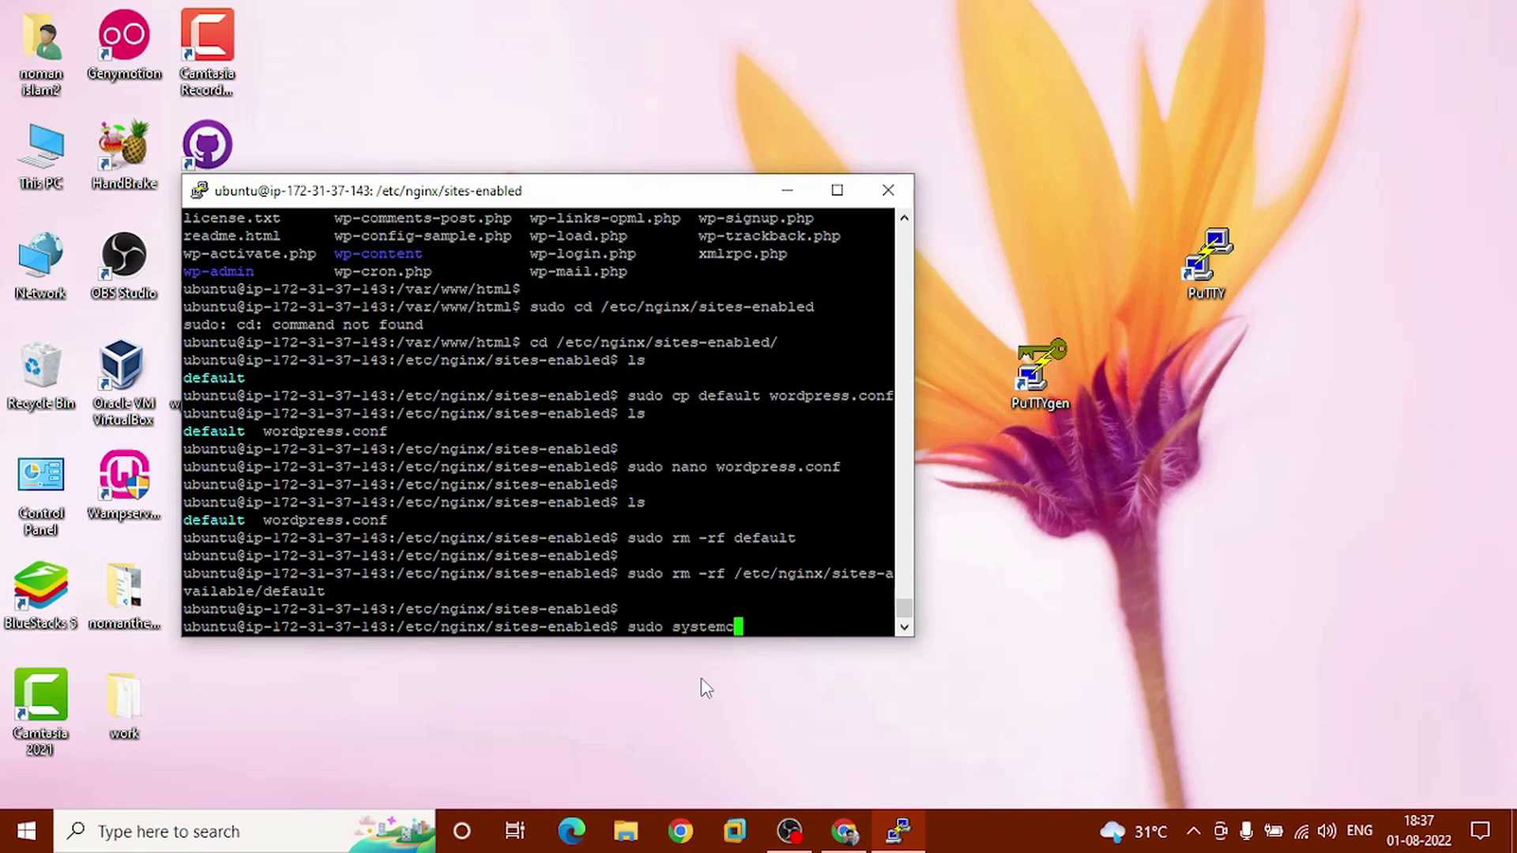
{"action": "type", "text": "tl restart nginx"}
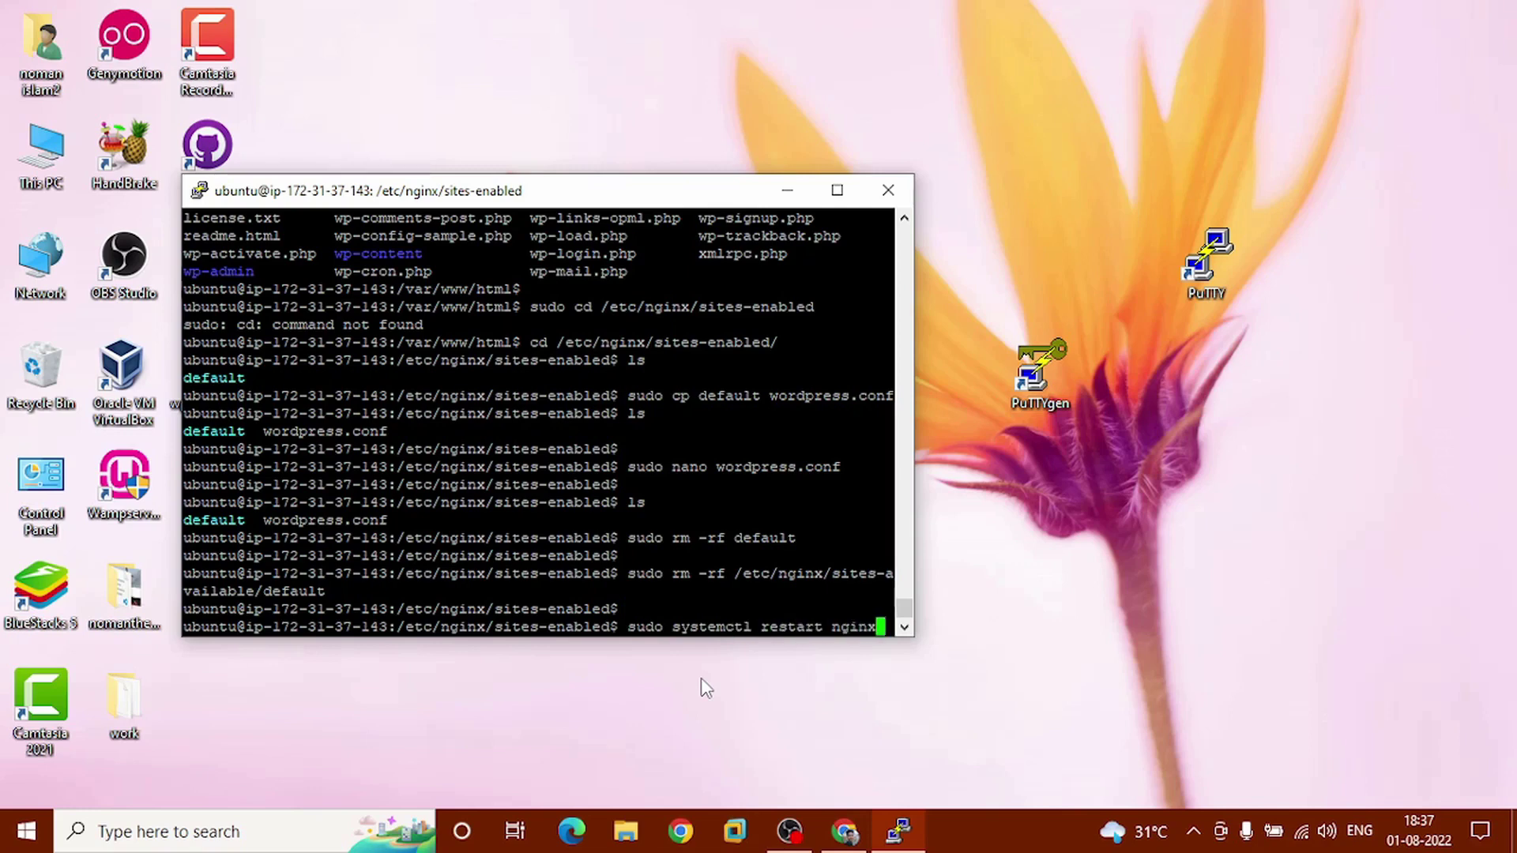
{"action": "key", "text": "Return"}
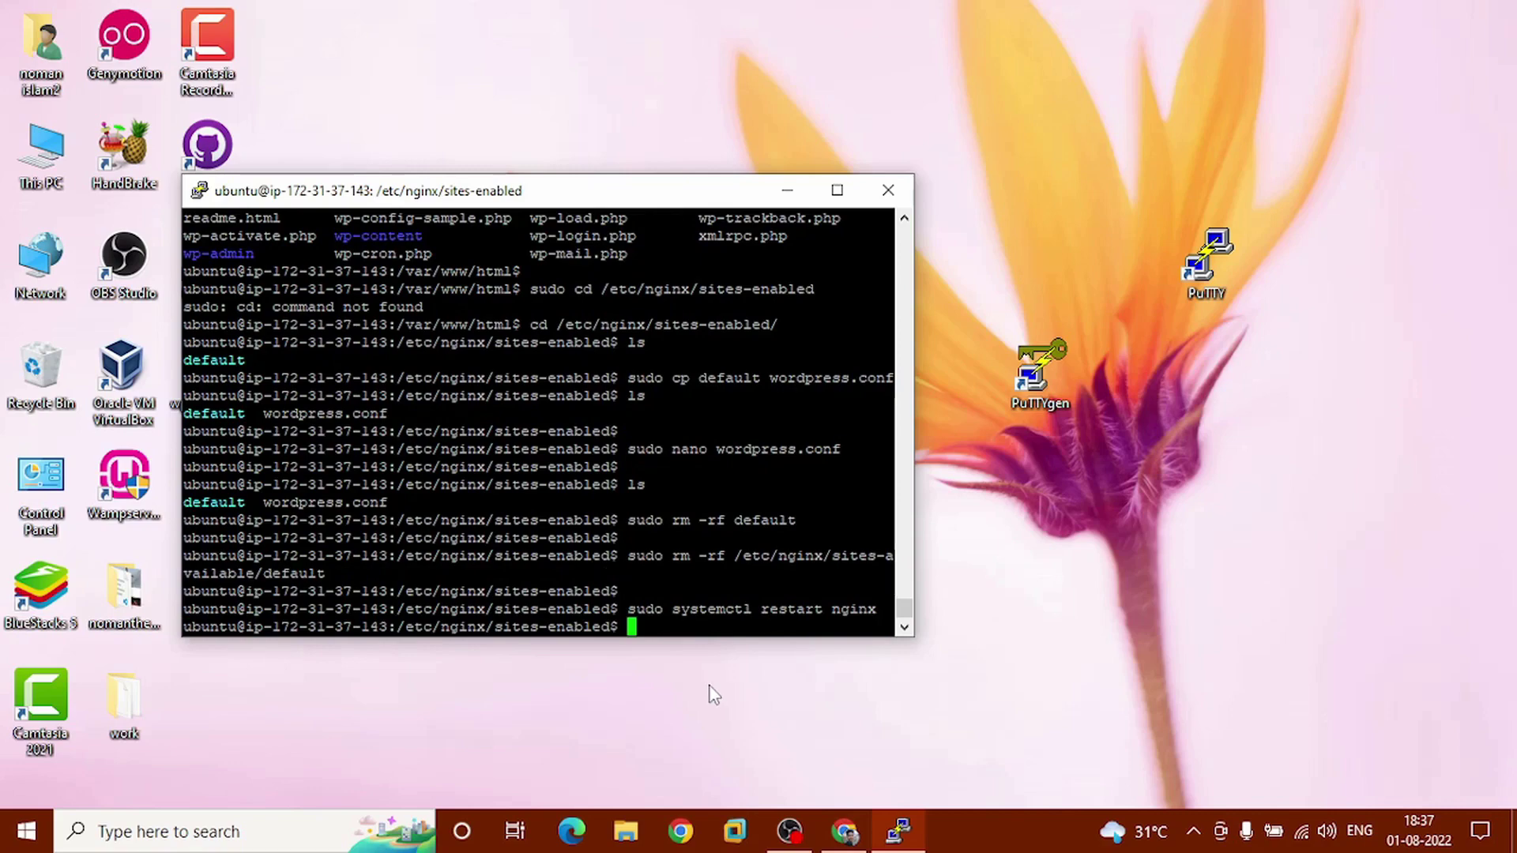
Copy the instance's Elastic IP from EC2 and load 3.135.166.20 in a new browser tab.
{"action": "mouse_move", "coordinate": [845, 831]}
{"action": "left_click", "coordinate": [844, 743]}
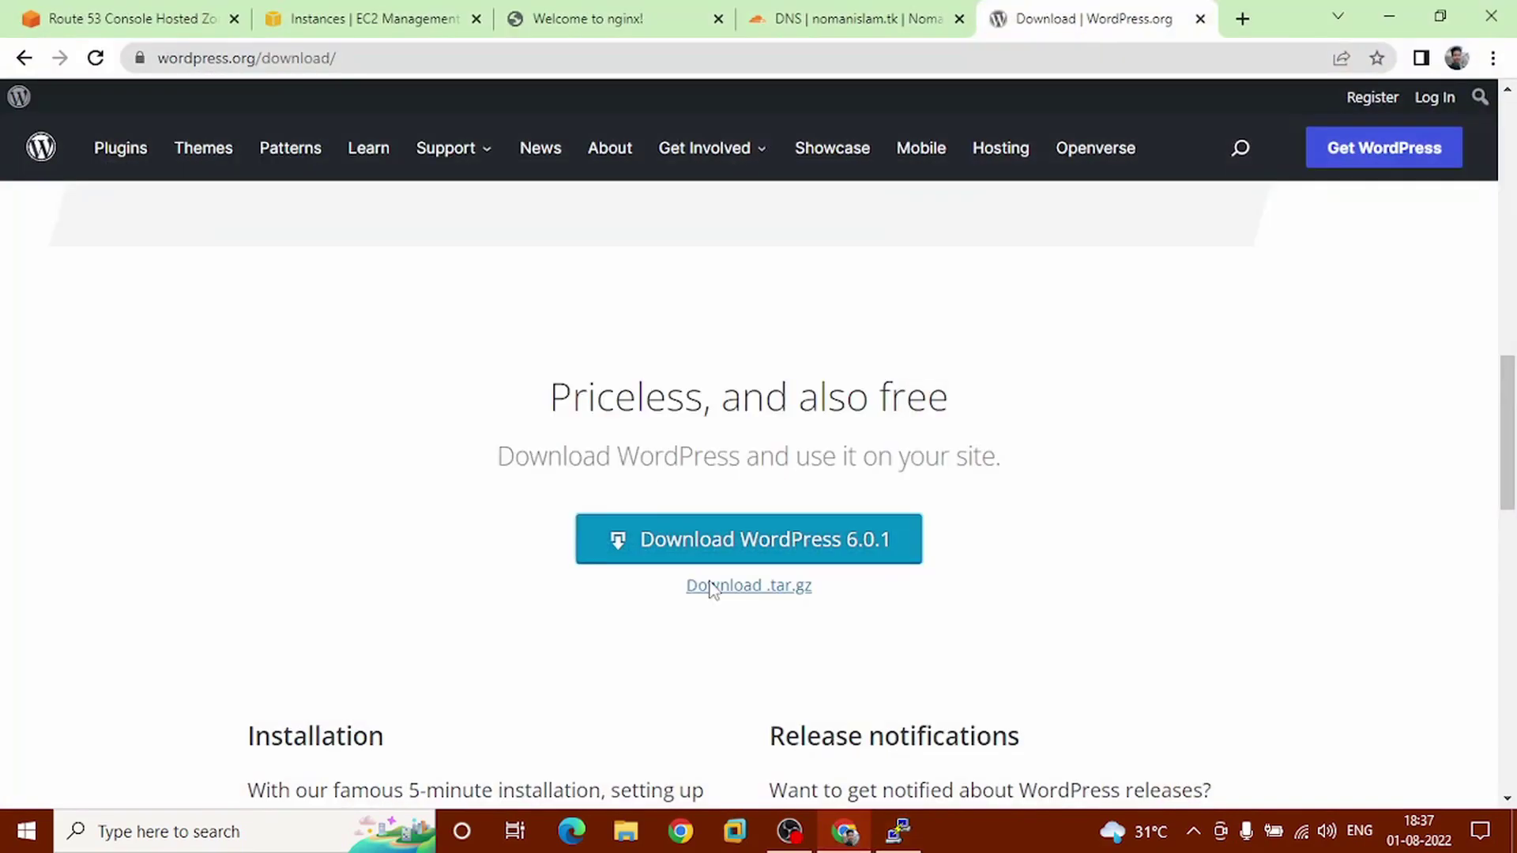
{"action": "left_click", "coordinate": [391, 32]}
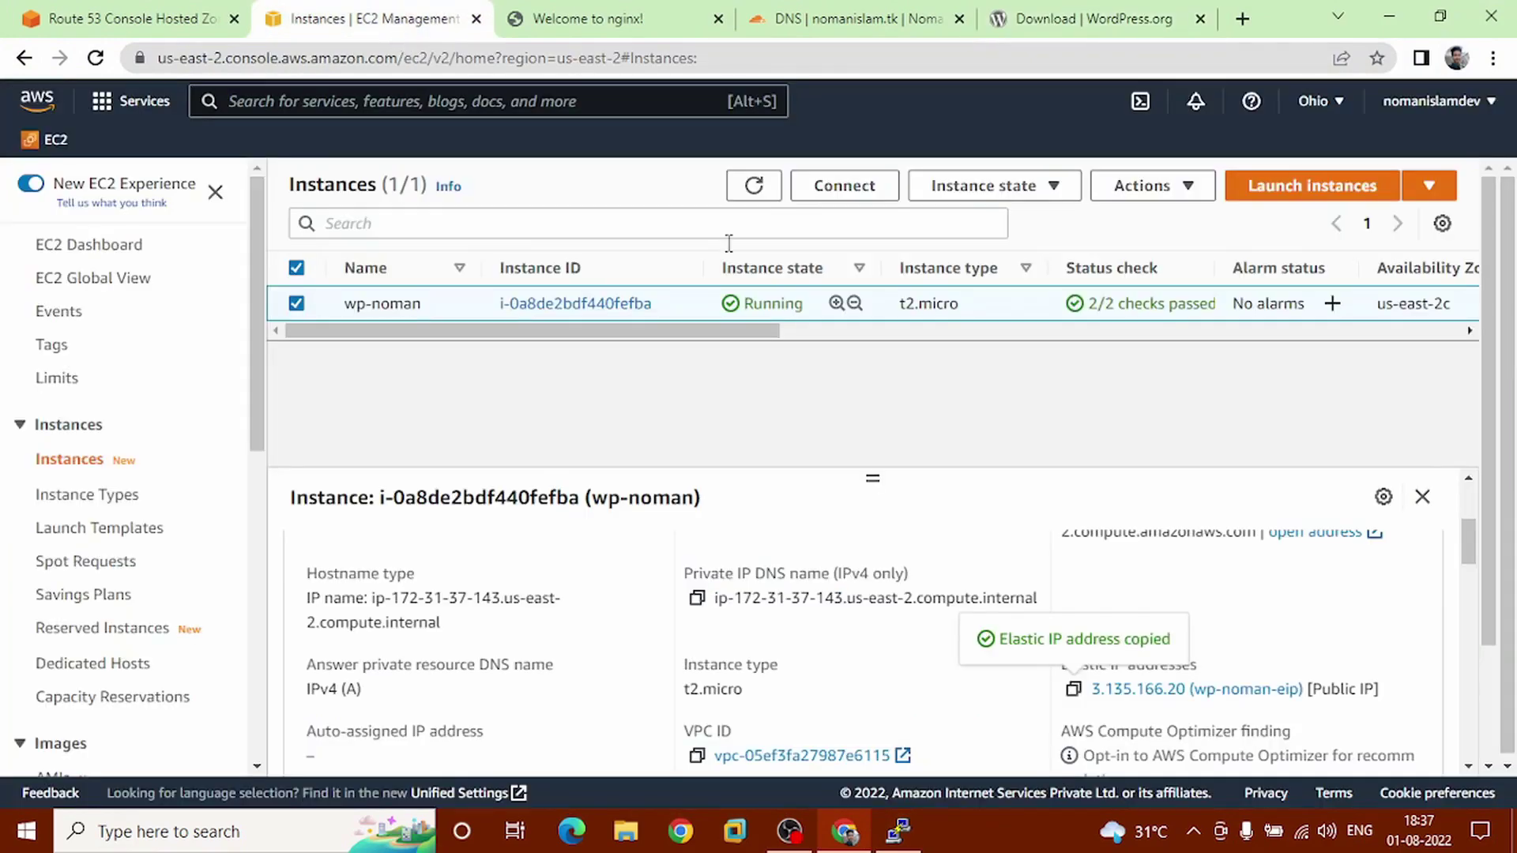
{"action": "left_click", "coordinate": [1073, 691]}
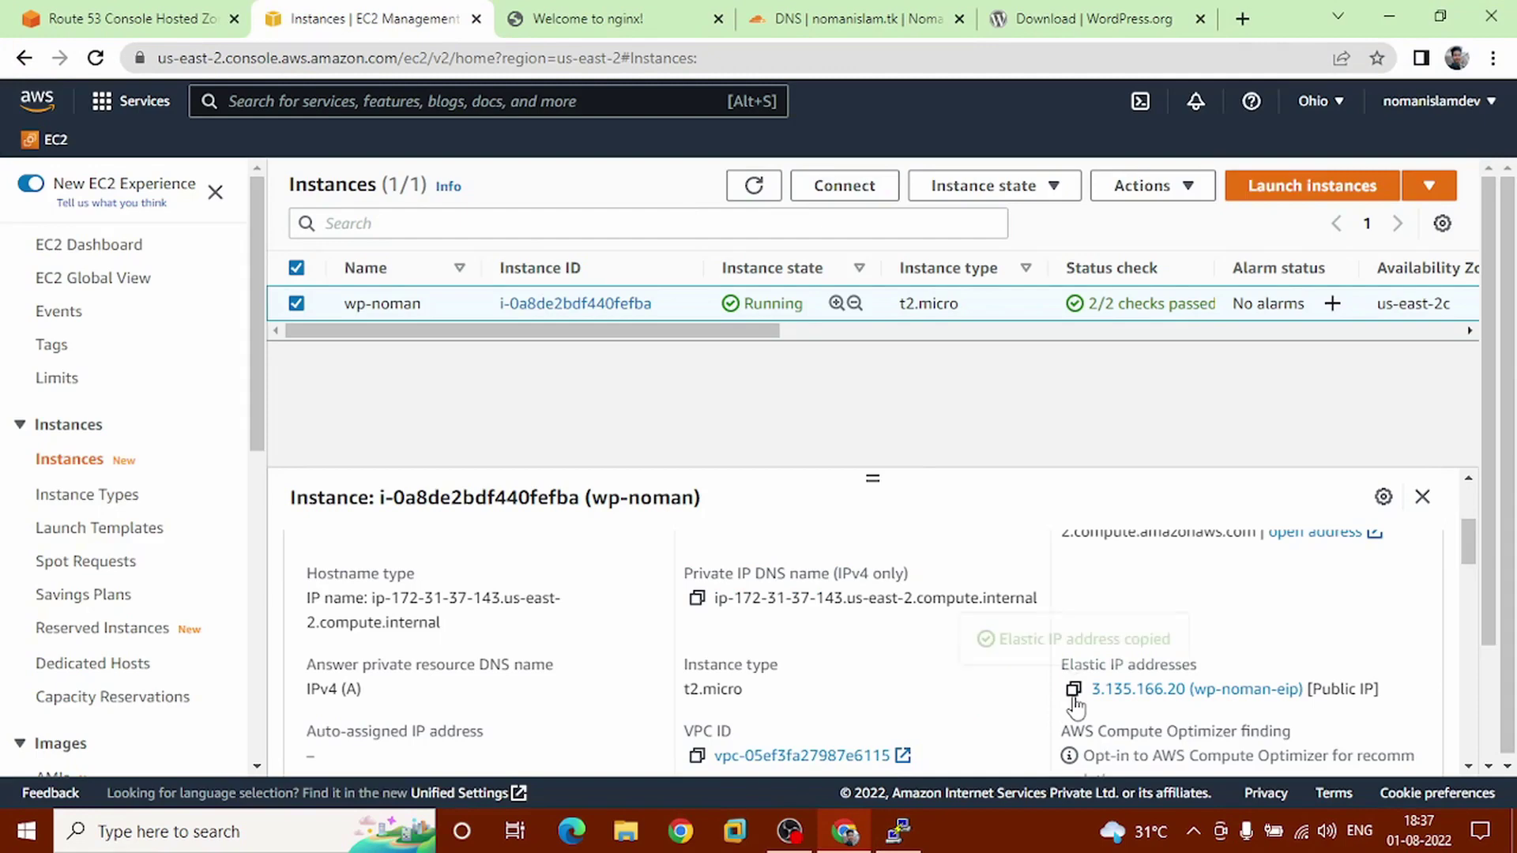
{"action": "left_click", "coordinate": [1201, 19]}
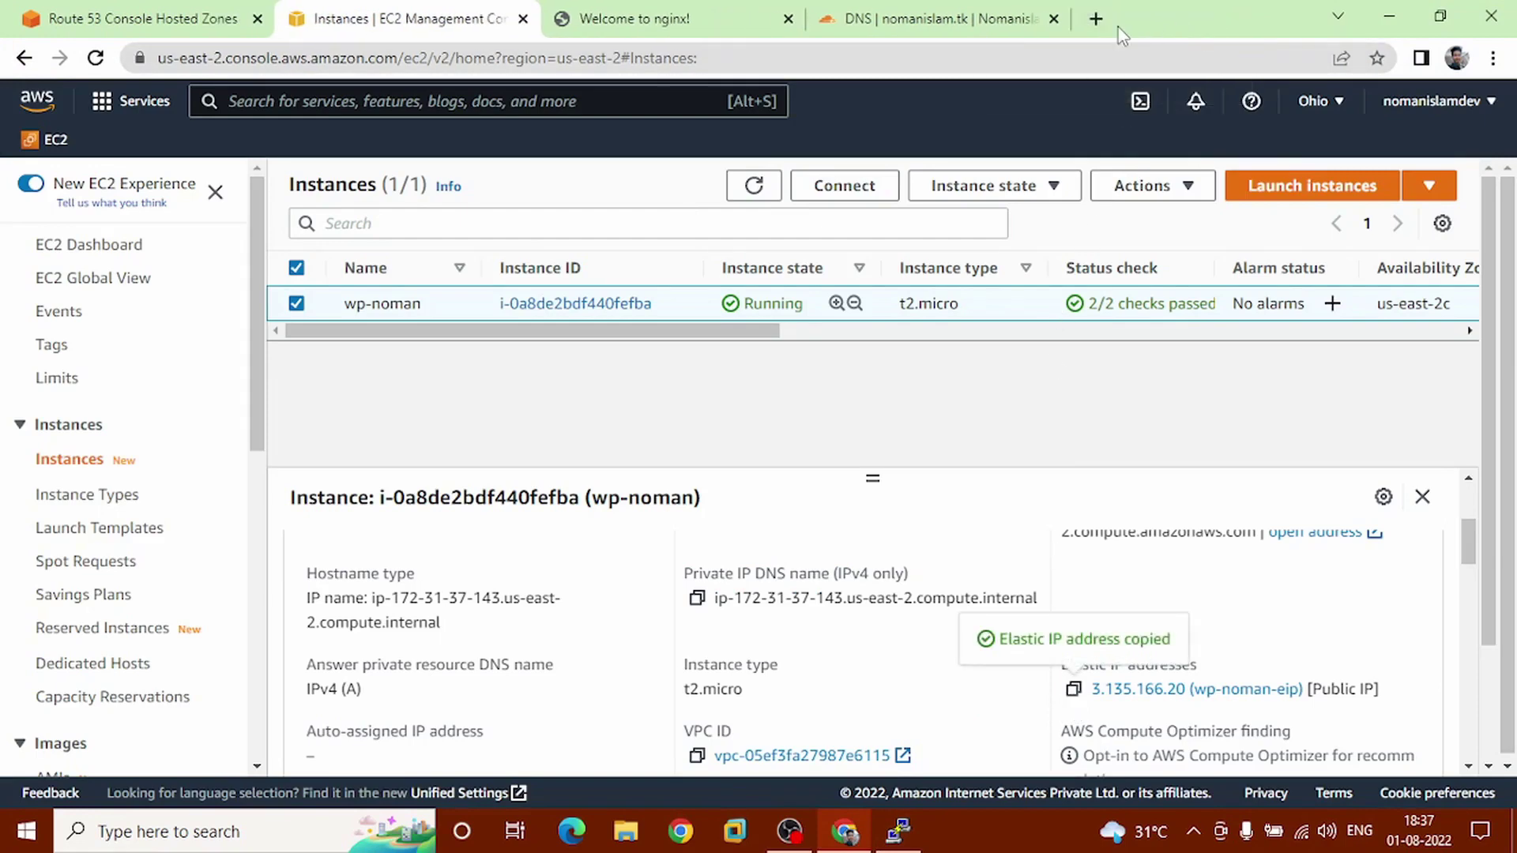
{"action": "left_click", "coordinate": [1096, 18]}
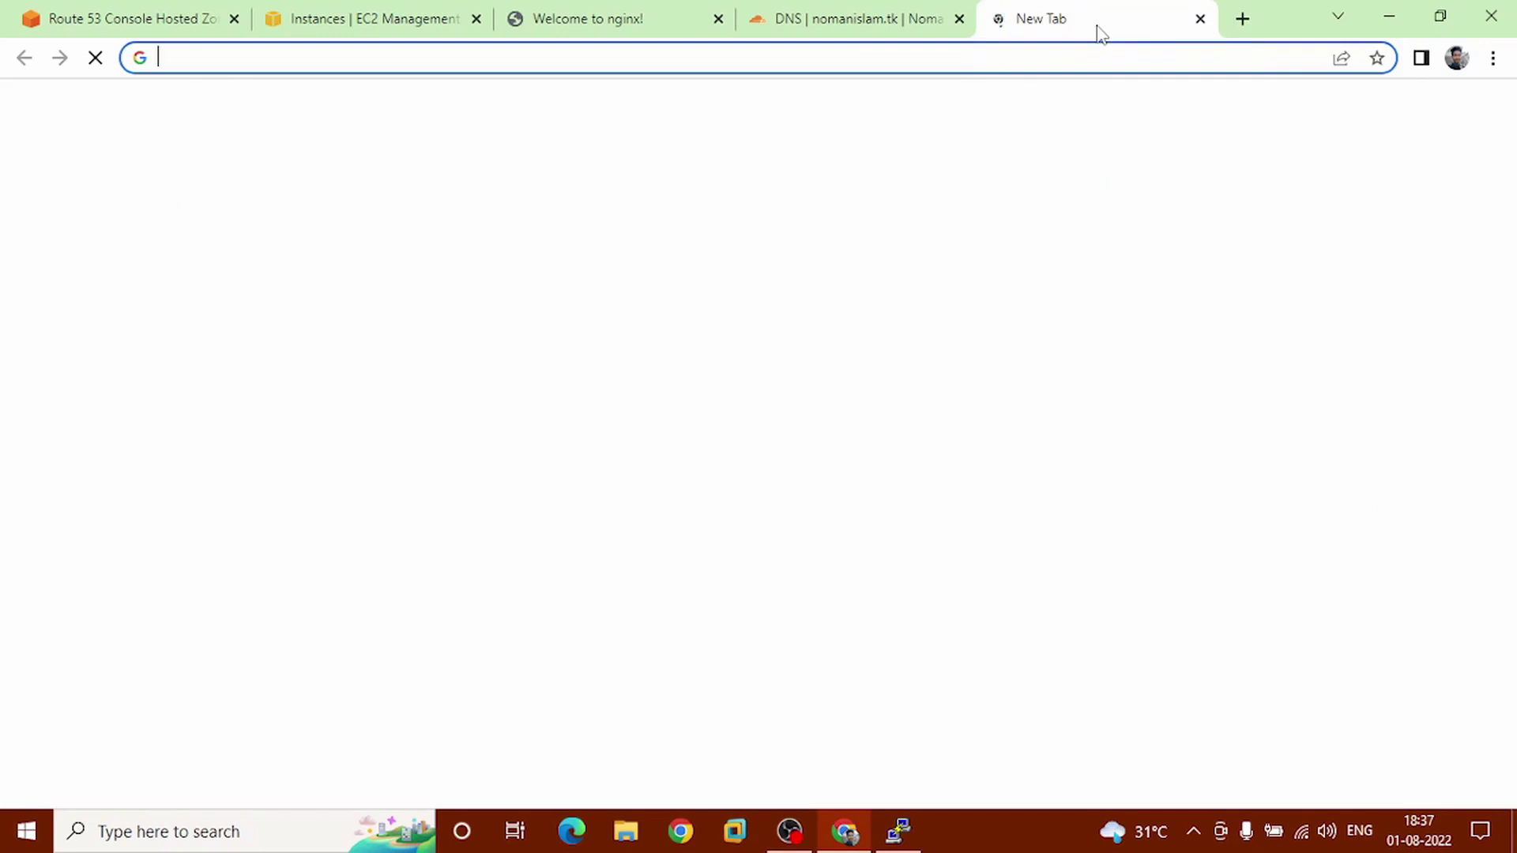
{"action": "key", "text": "ctrl+v"}
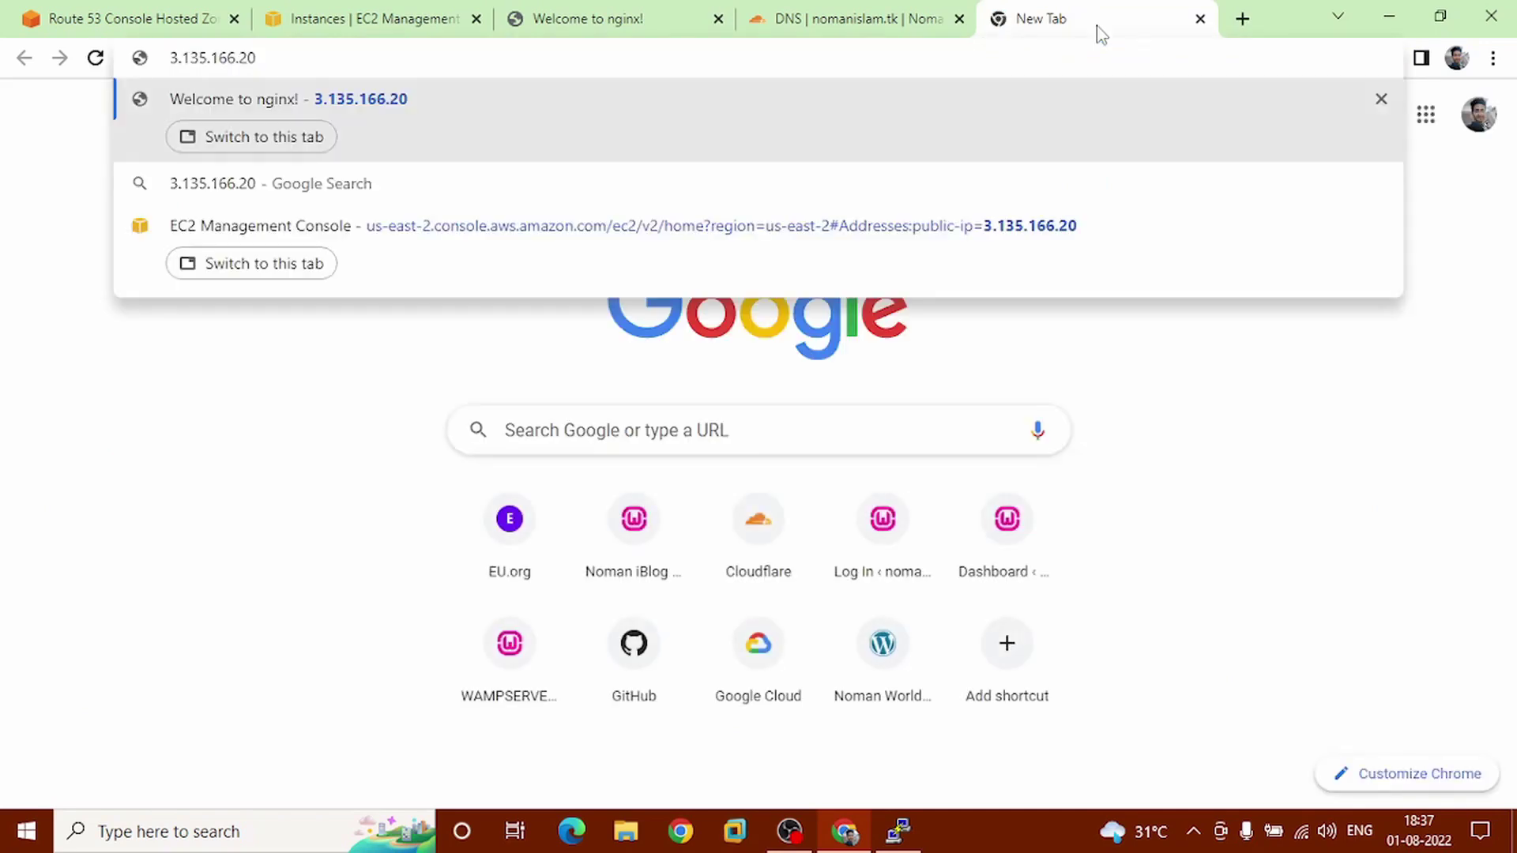
{"action": "key", "text": "Return"}
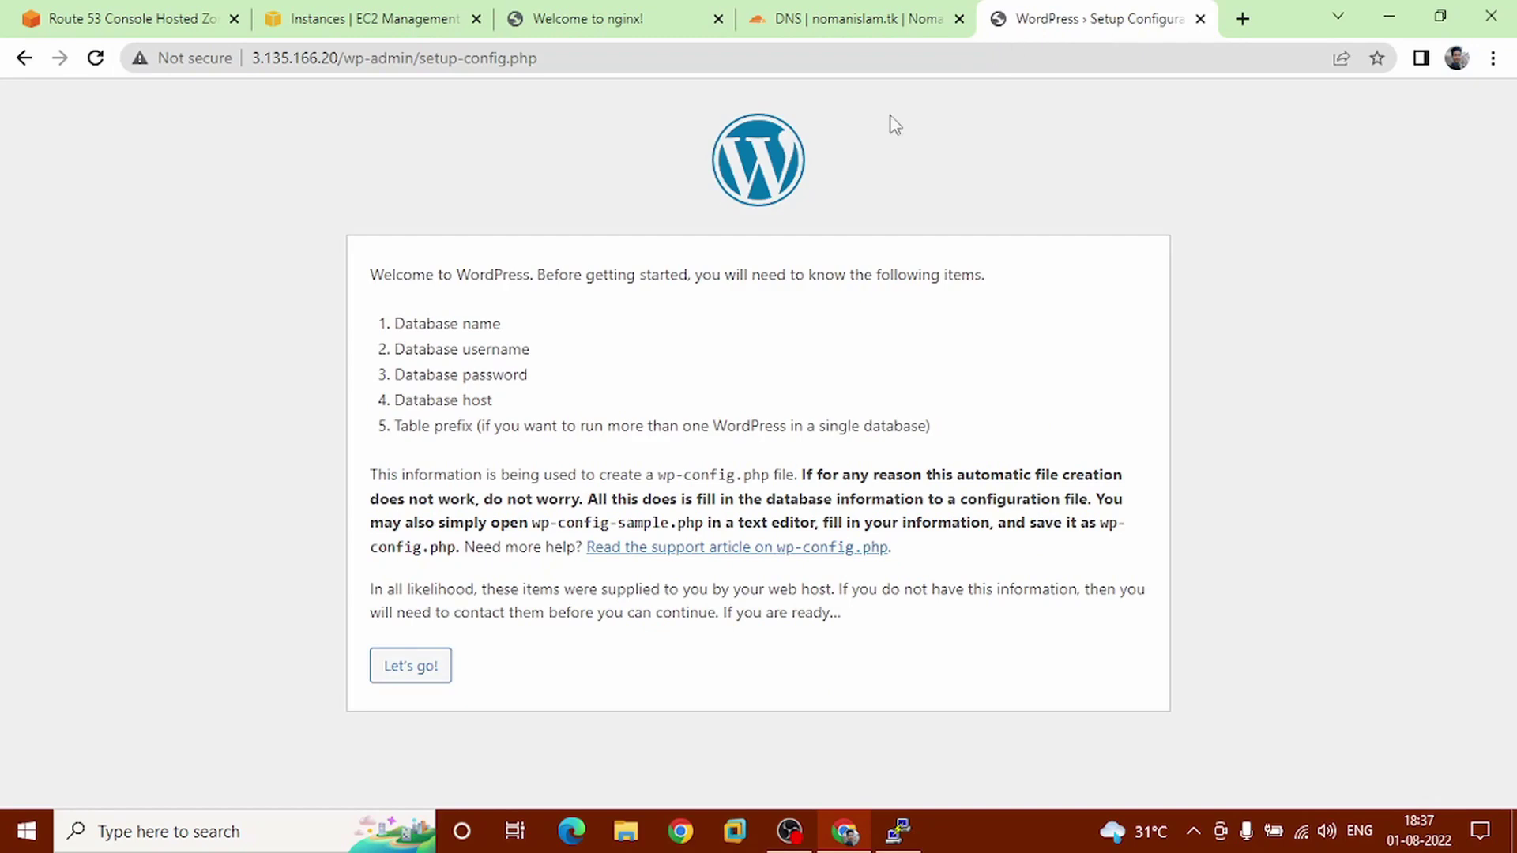
Continue to WordPress's database connection form with Let's go!, then return to PuTTY.
{"action": "left_click", "coordinate": [411, 666]}
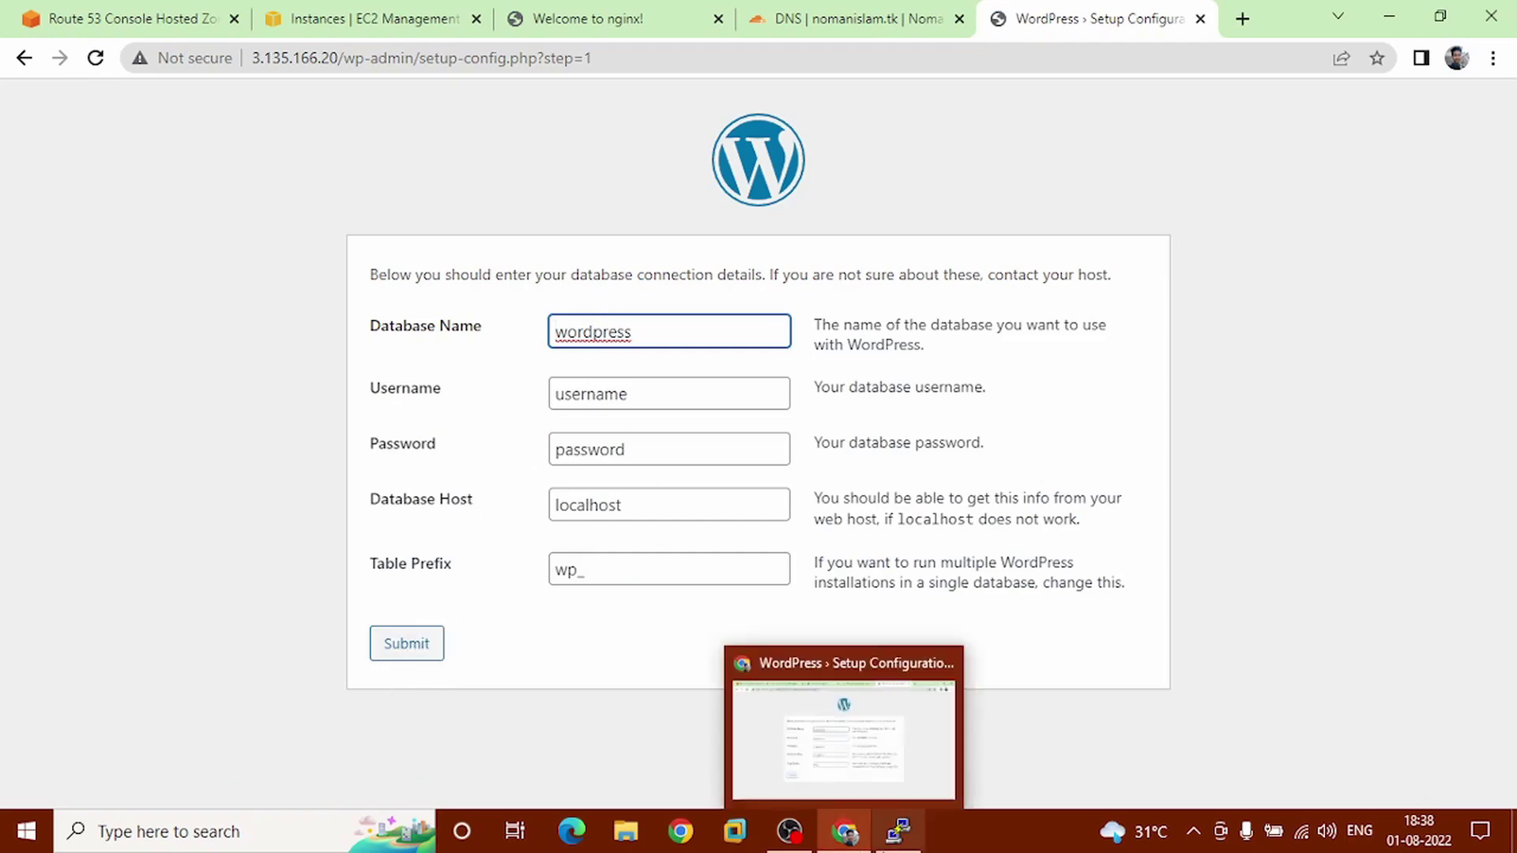
{"action": "left_click", "coordinate": [899, 832]}
{"action": "left_click", "coordinate": [1389, 17]}
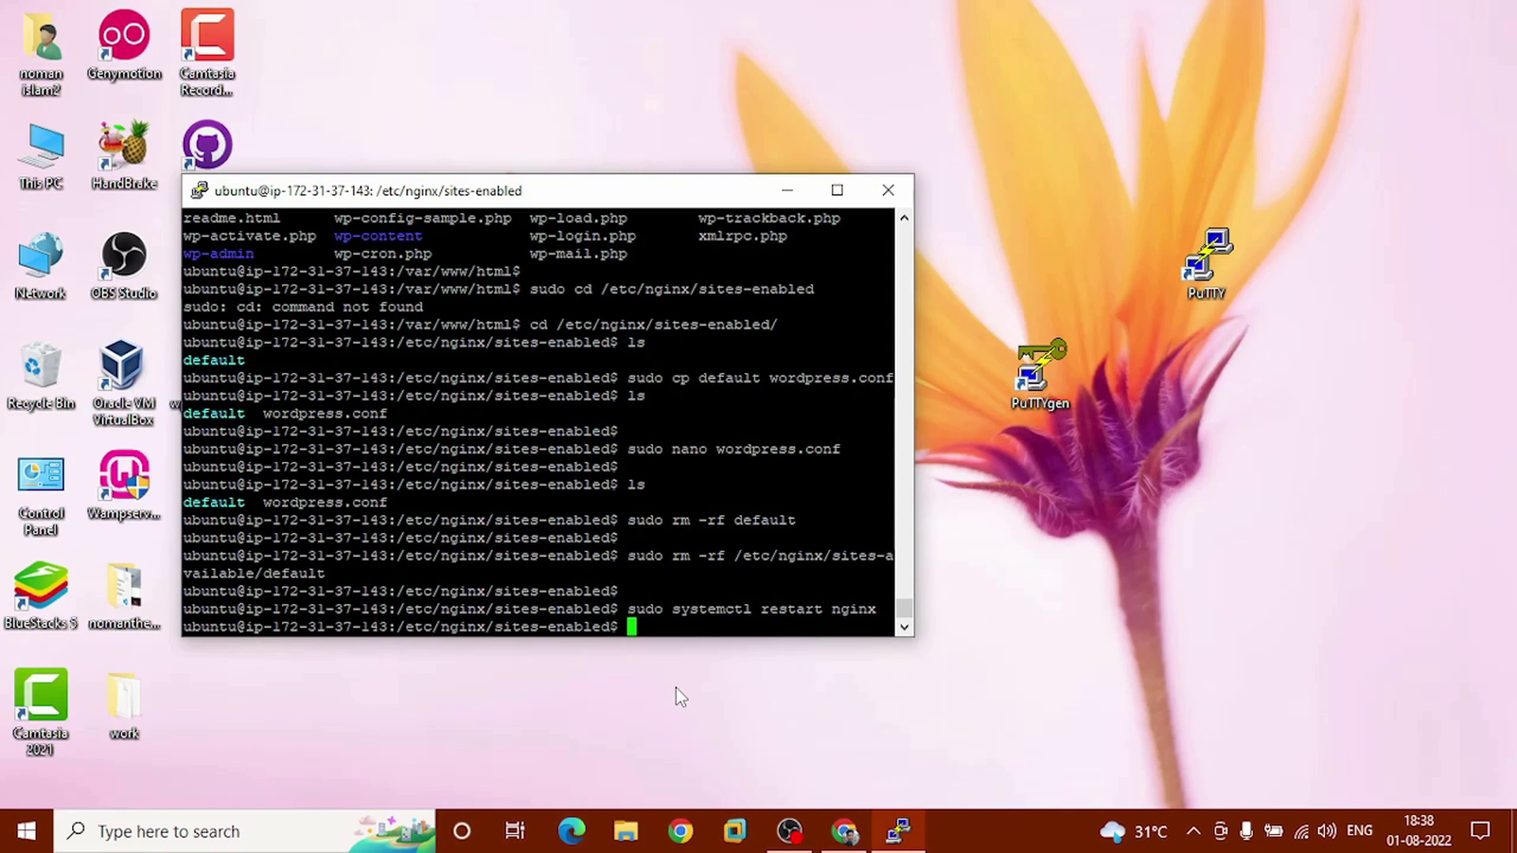
Run sudo mysql -u root -p and enter the root password to reach the MariaDB prompt.
{"action": "key", "text": "Return"}
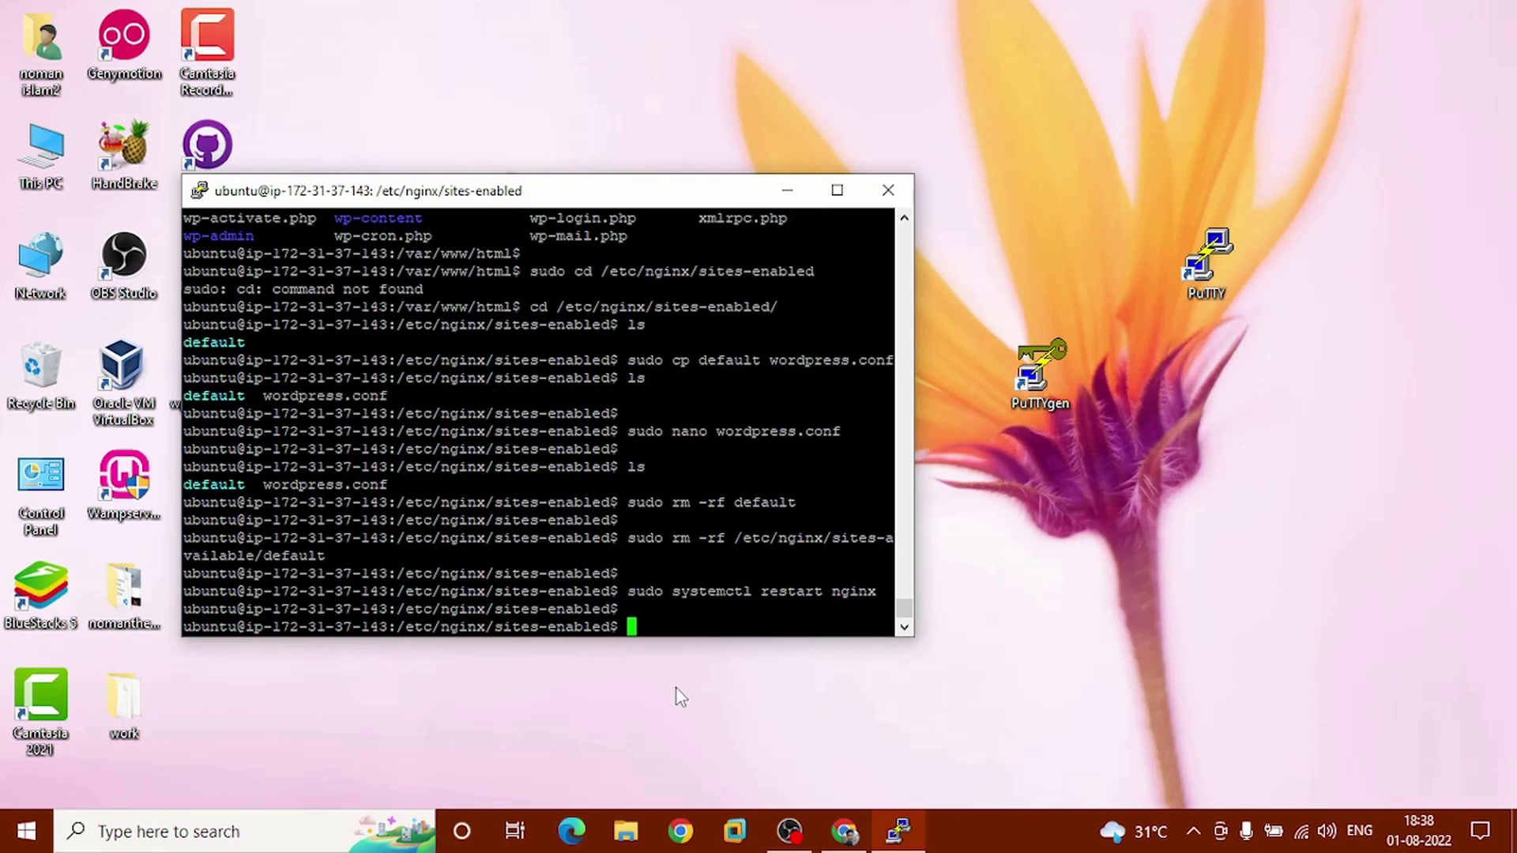
{"action": "type", "text": "sudo mysql -u root -p"}
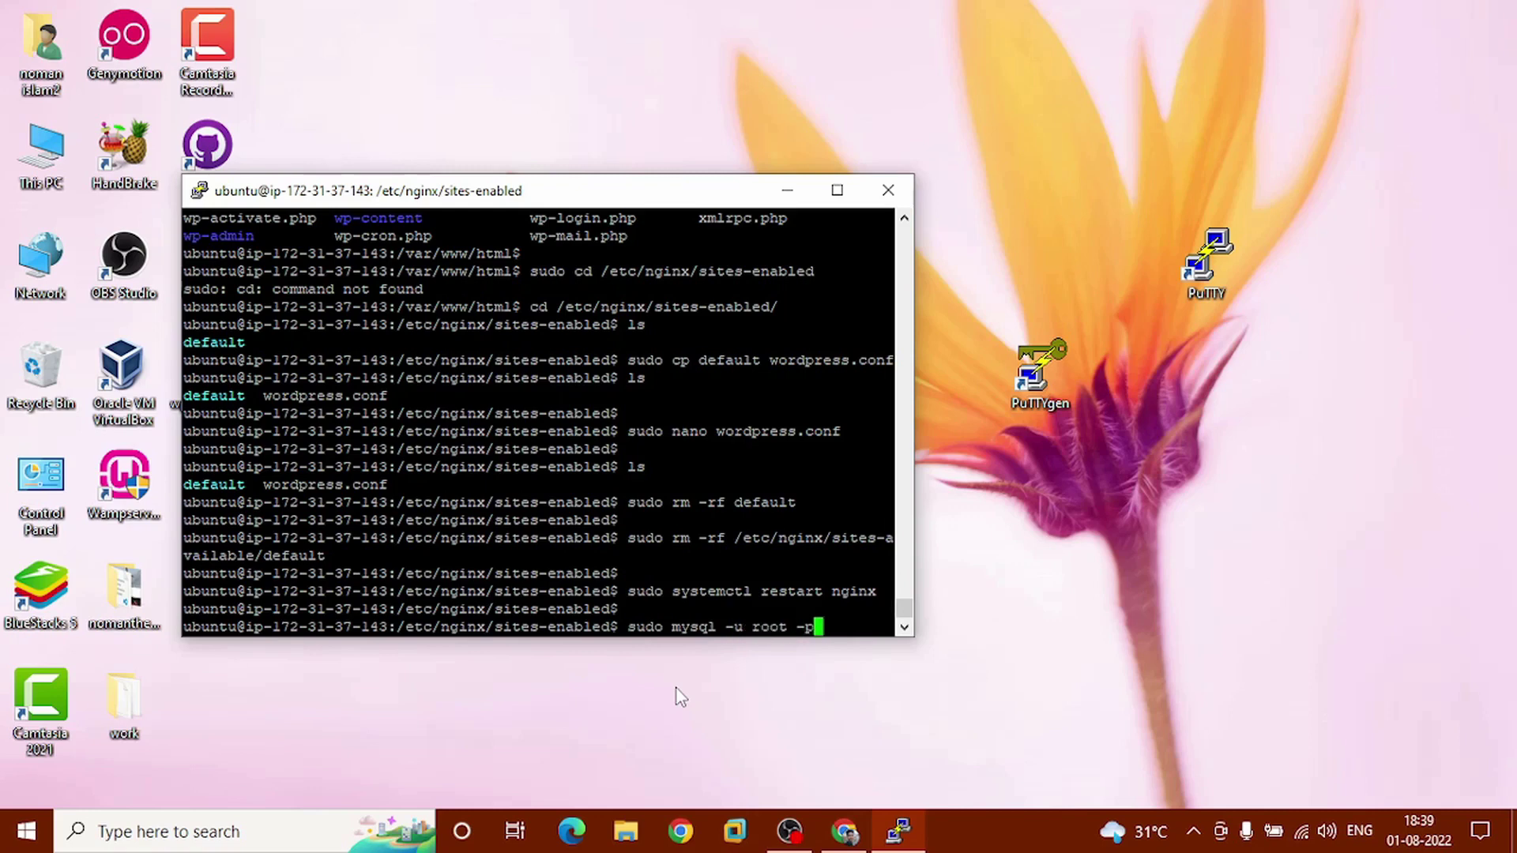
{"action": "key", "text": "Return"}
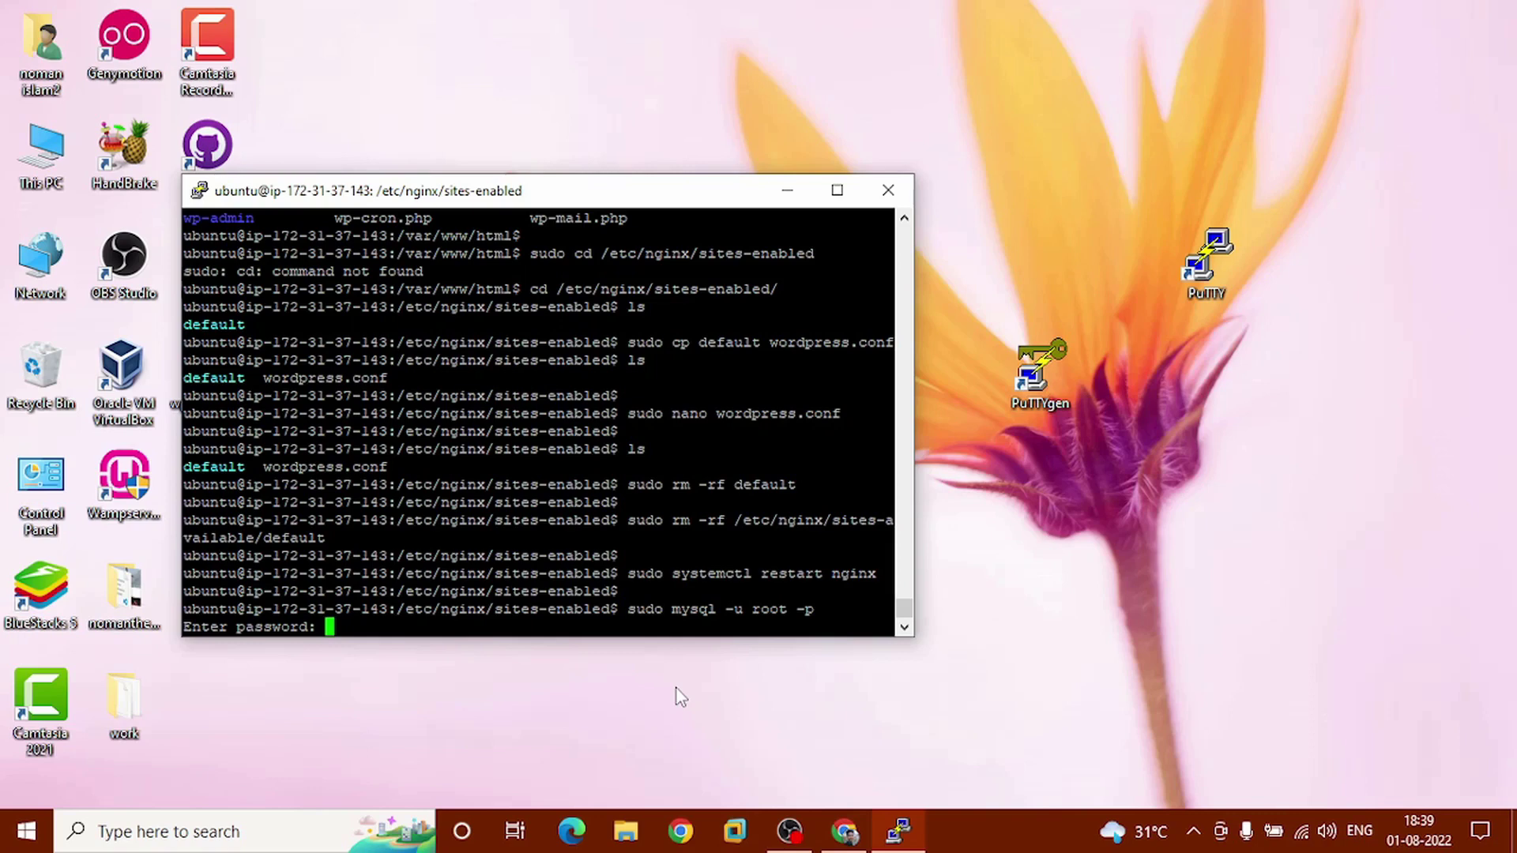
{"action": "key", "text": "Return"}
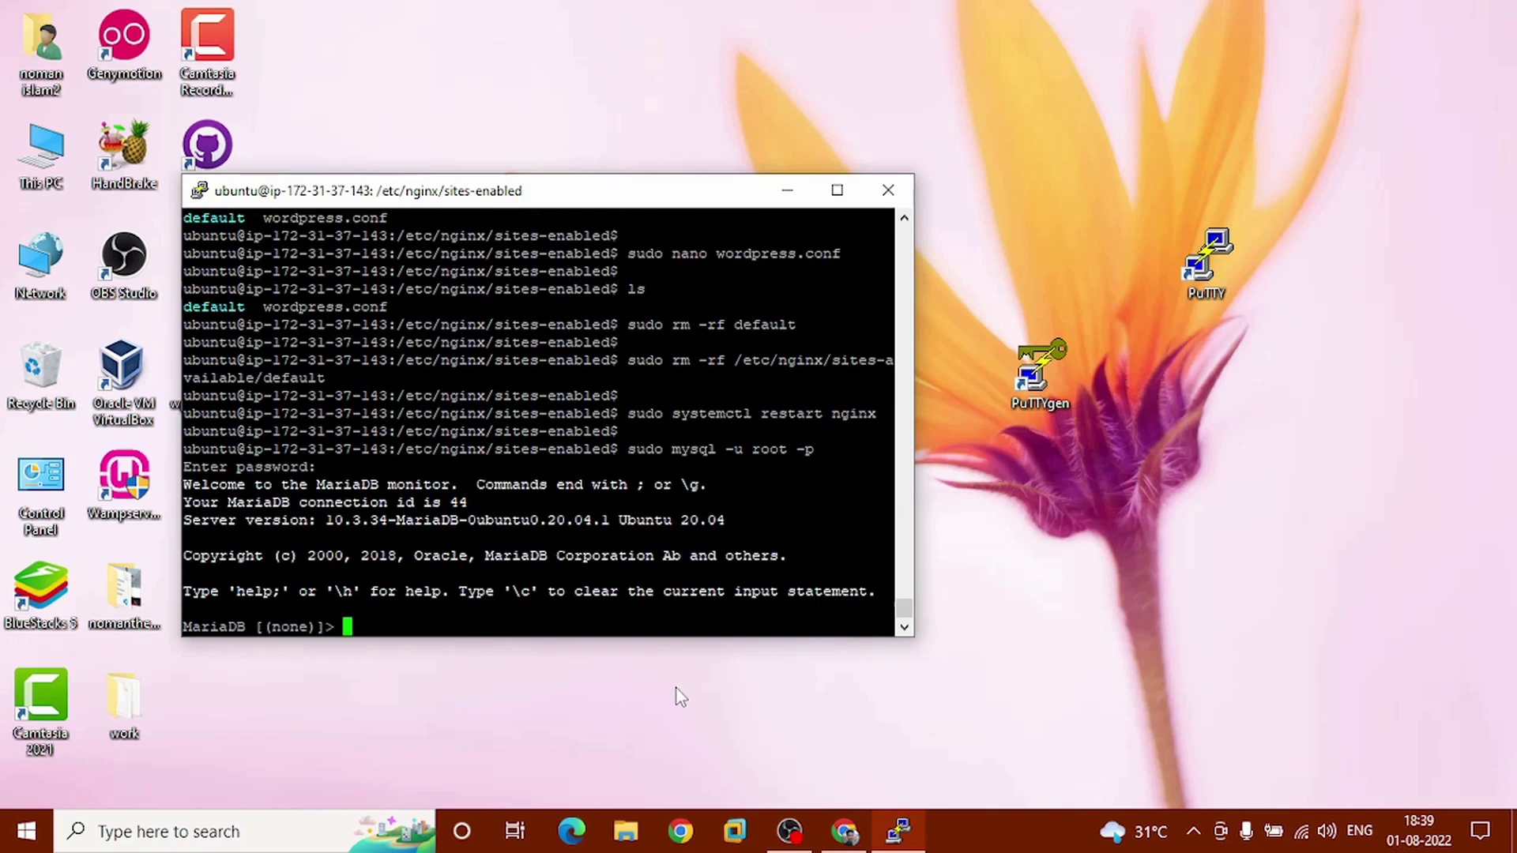
Create the database wpnoman after the hyphenated name wp-noman is rejected.
{"action": "type", "text": "create database "}
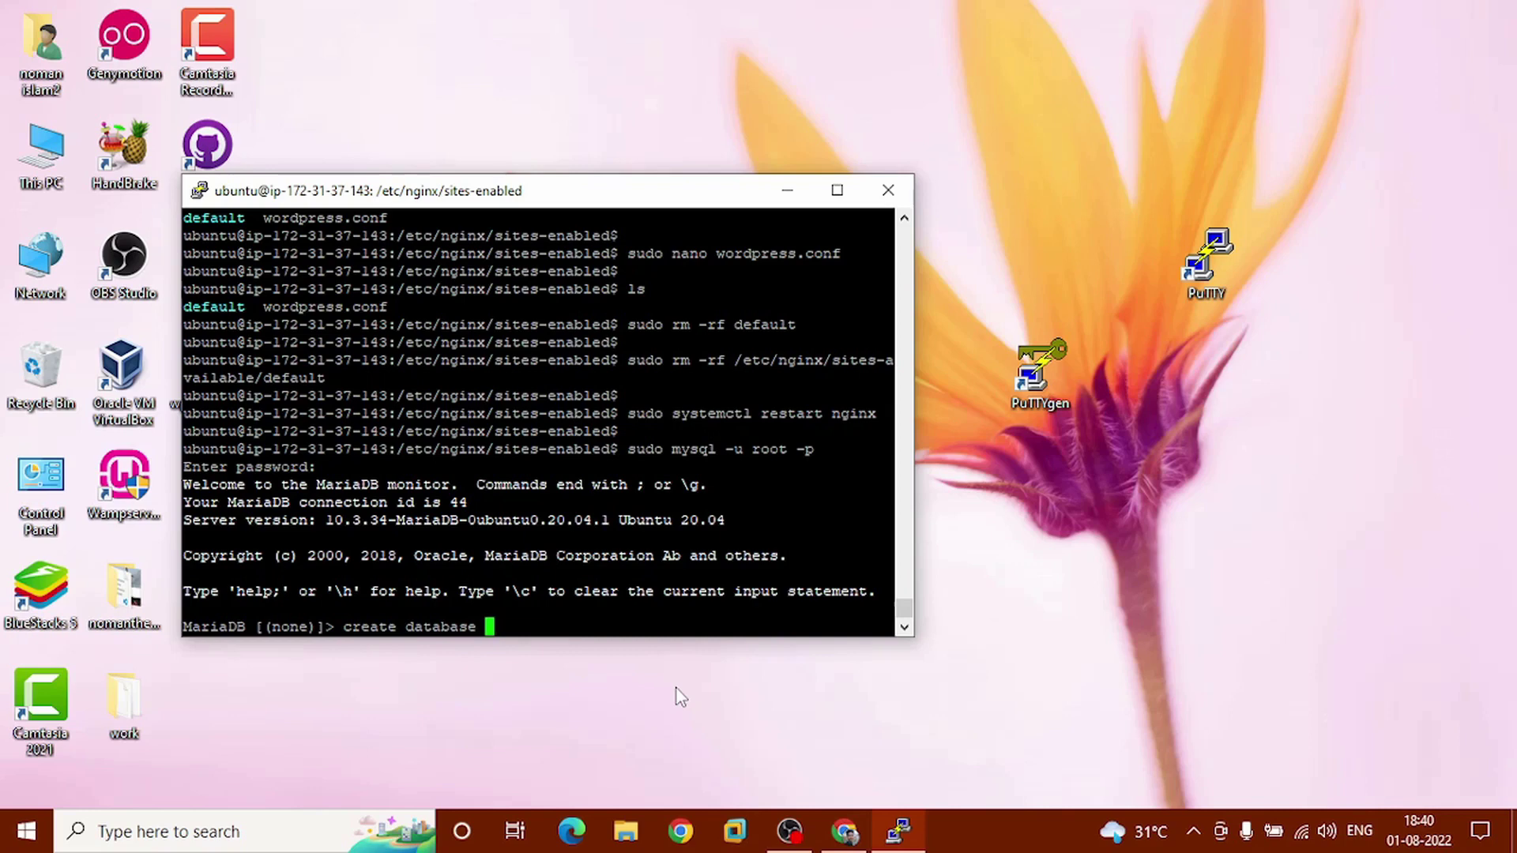
{"action": "type", "text": "wp-noman;"}
{"action": "key", "text": "Return"}
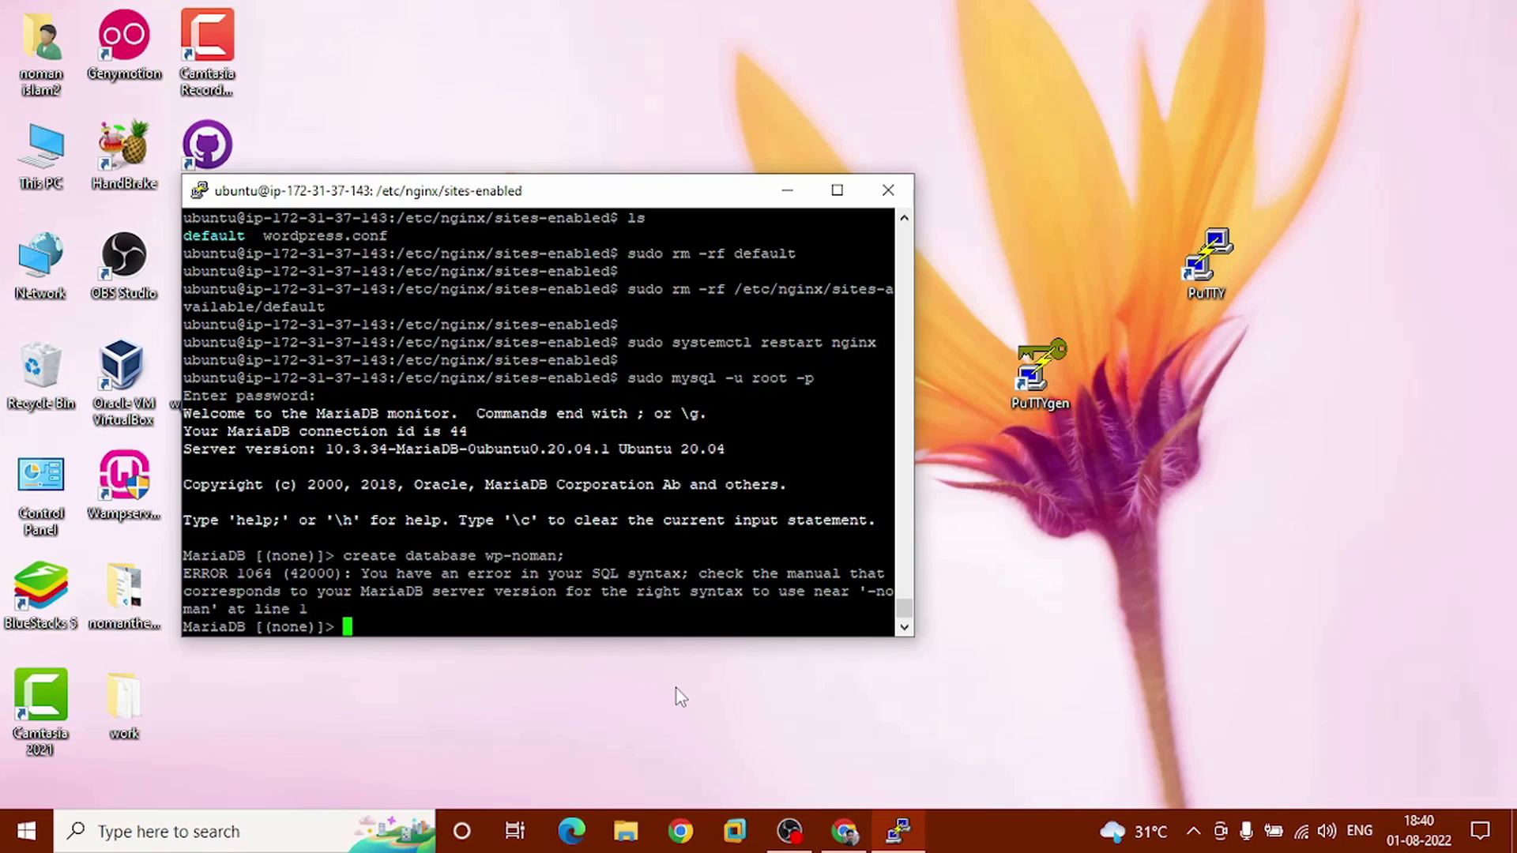
{"action": "key", "text": "Up"}
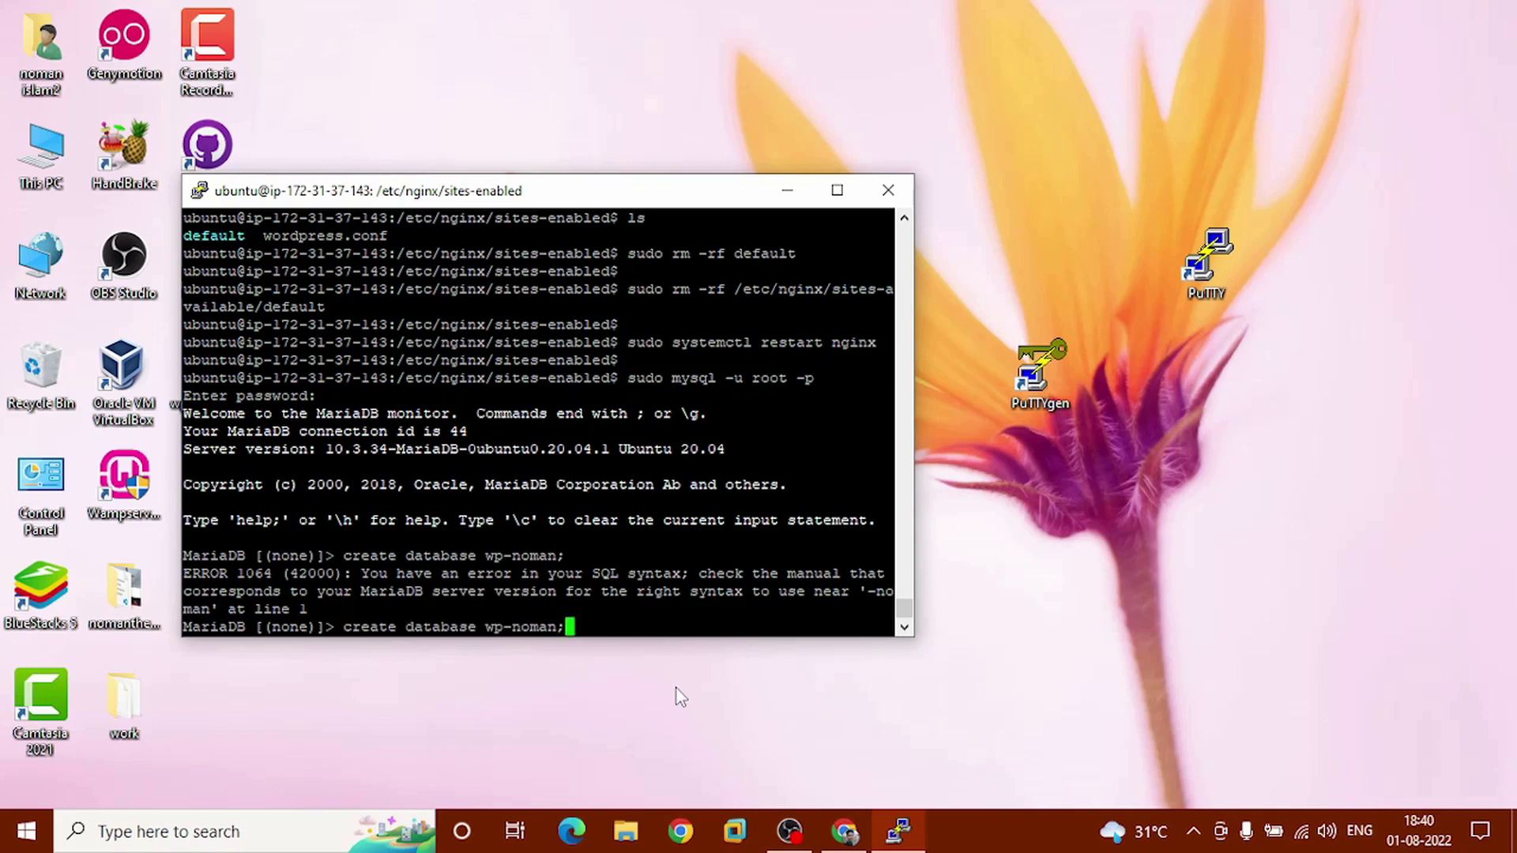
{"action": "key", "text": "Left"}
{"action": "key", "text": "Left"}
{"action": "key", "text": "Left"}
{"action": "key", "text": "Left"}
{"action": "key", "text": "Left"}
{"action": "key", "text": "Left"}
{"action": "key", "text": "BackSpace"}
{"action": "key", "text": "Right"}
{"action": "key", "text": "Right"}
{"action": "key", "text": "Right"}
{"action": "key", "text": "Right"}
{"action": "key", "text": "Right"}
{"action": "key", "text": "Return"}
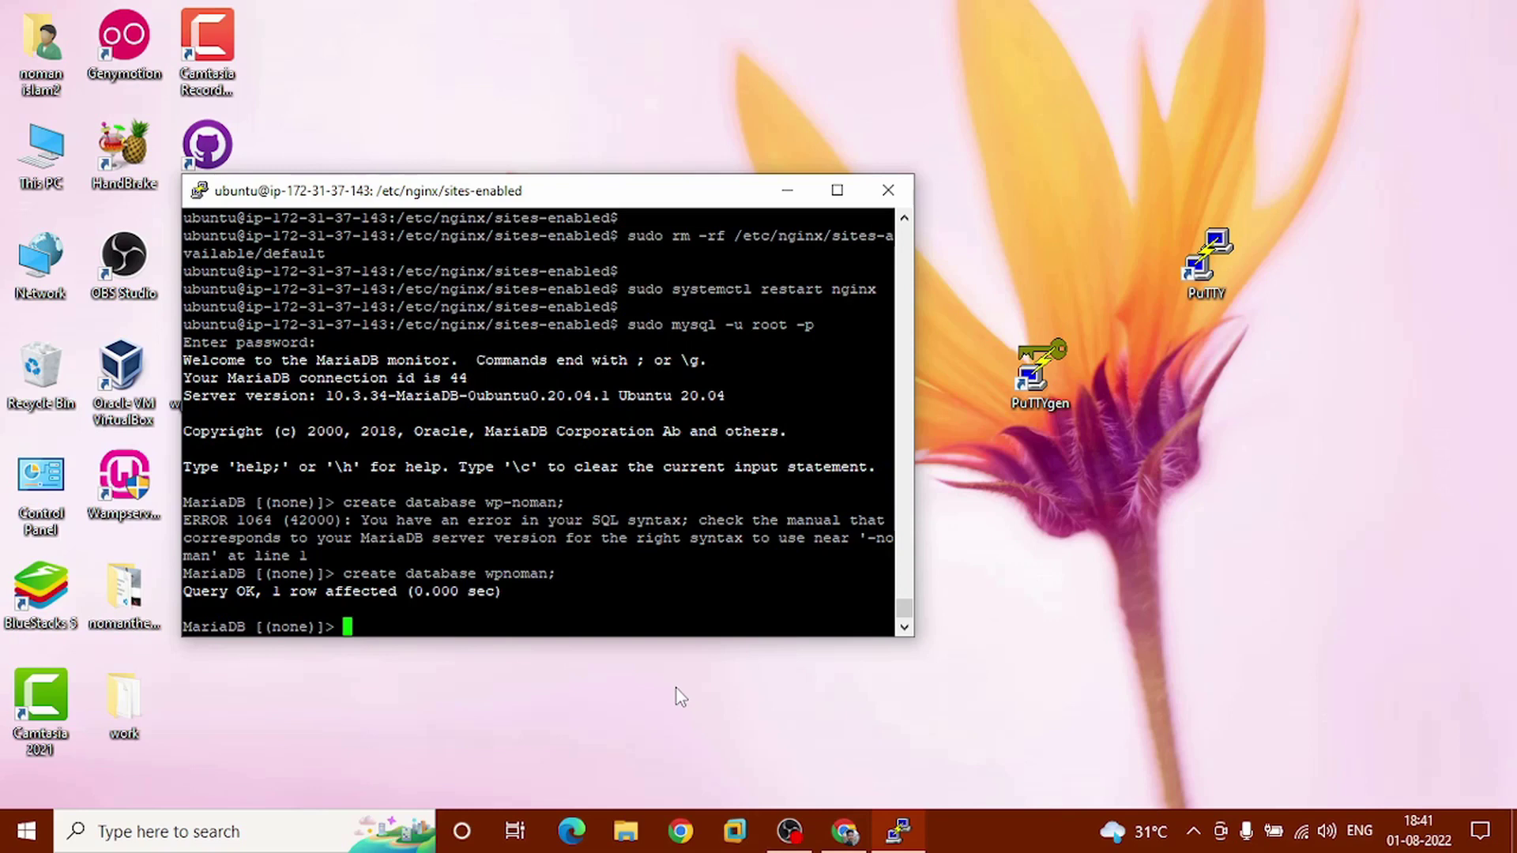
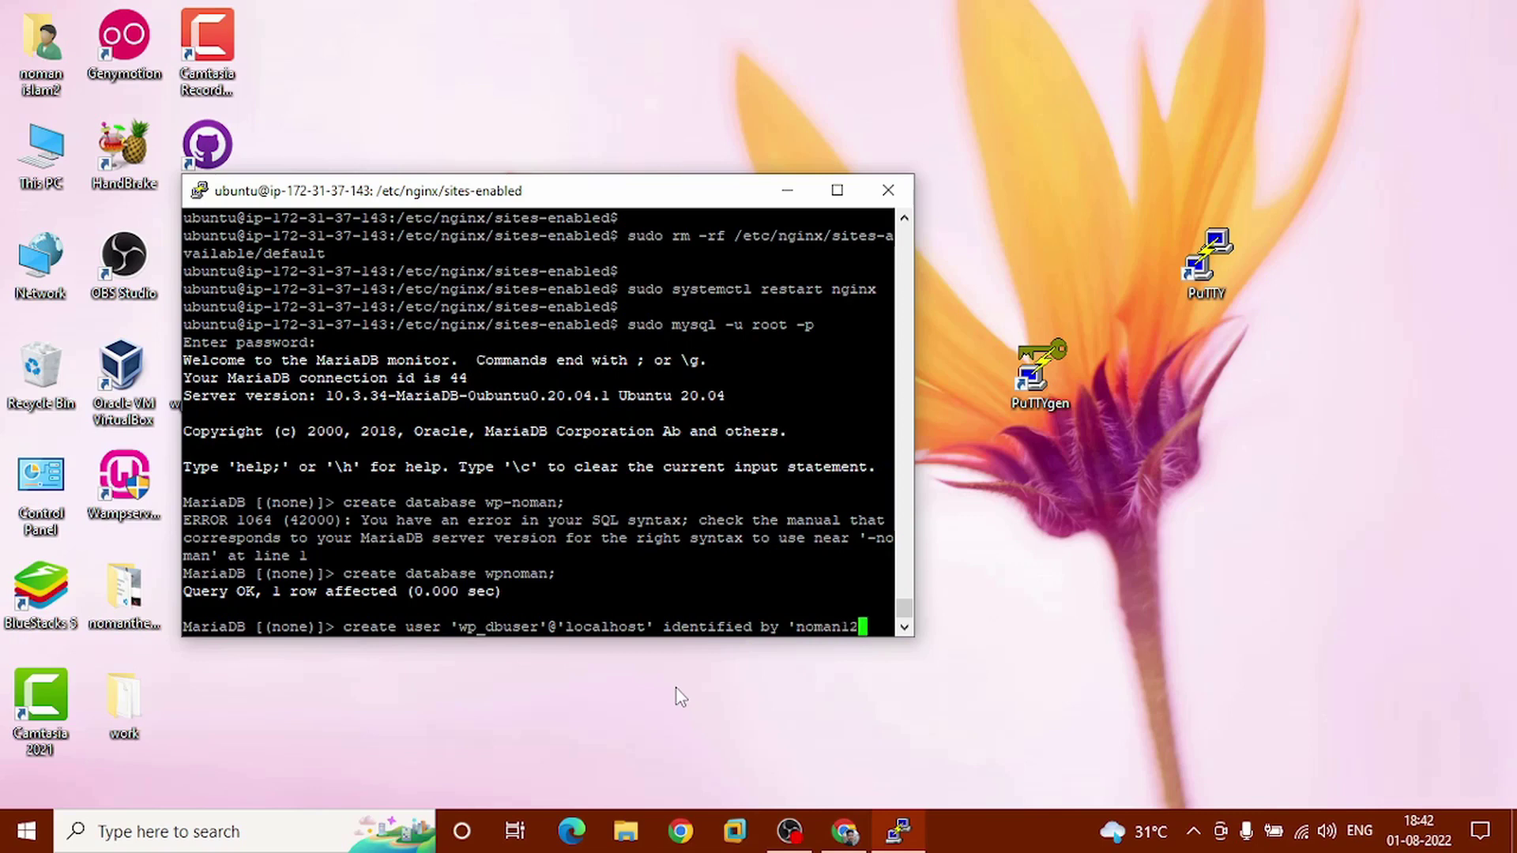
Create the MariaDB user 'wp_dbuser'@'localhost', identified by its chosen password.
{"action": "key", "text": "Return"}
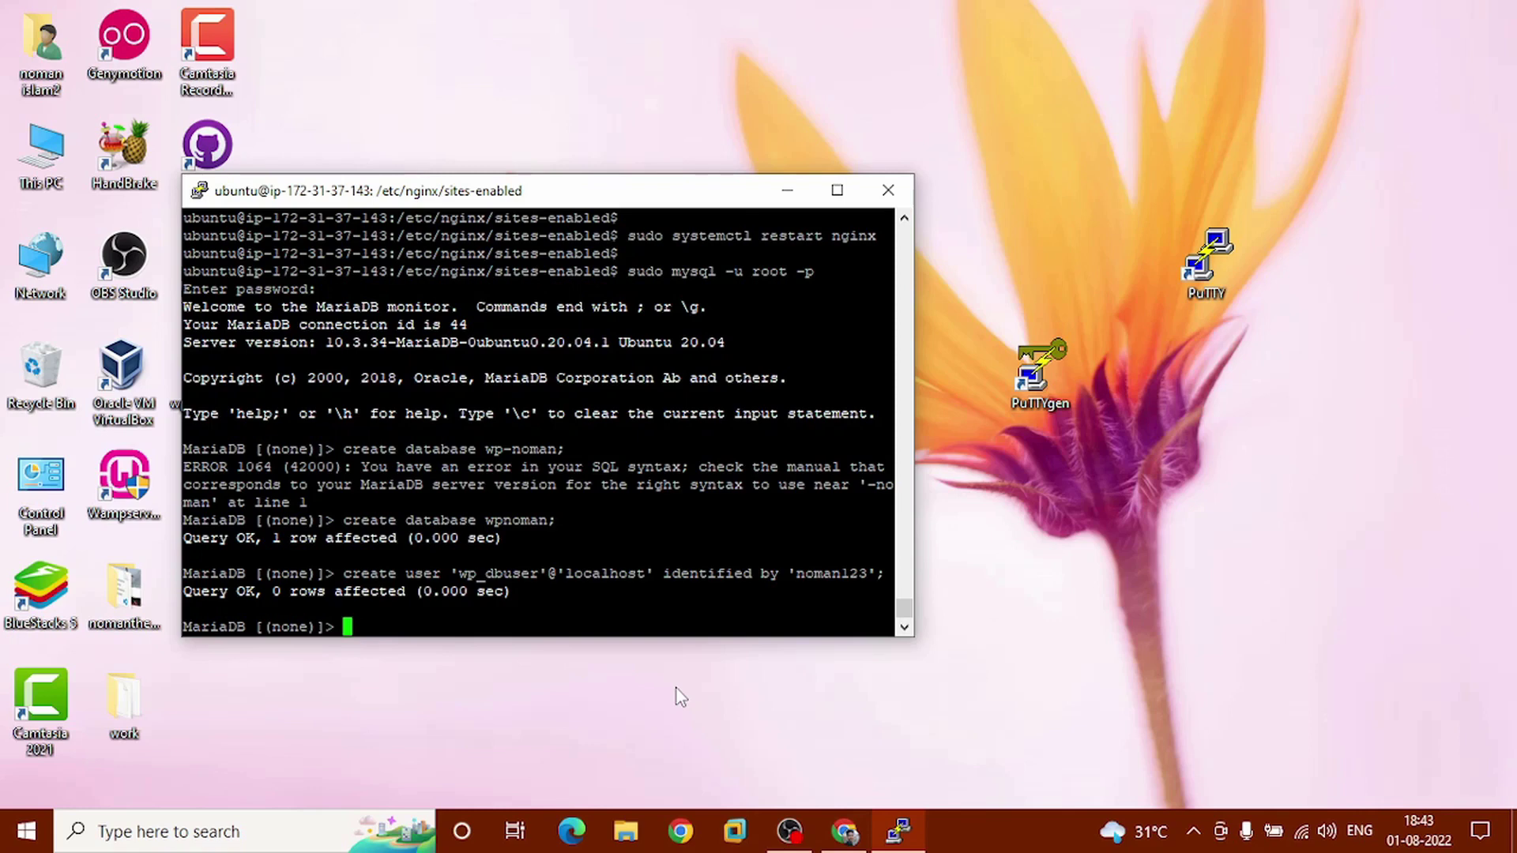
In MariaDB, grant all privileges on wpnoman.* to 'wp_dbuser'@'localhost'.
{"action": "type", "text": "grant all privileges"}
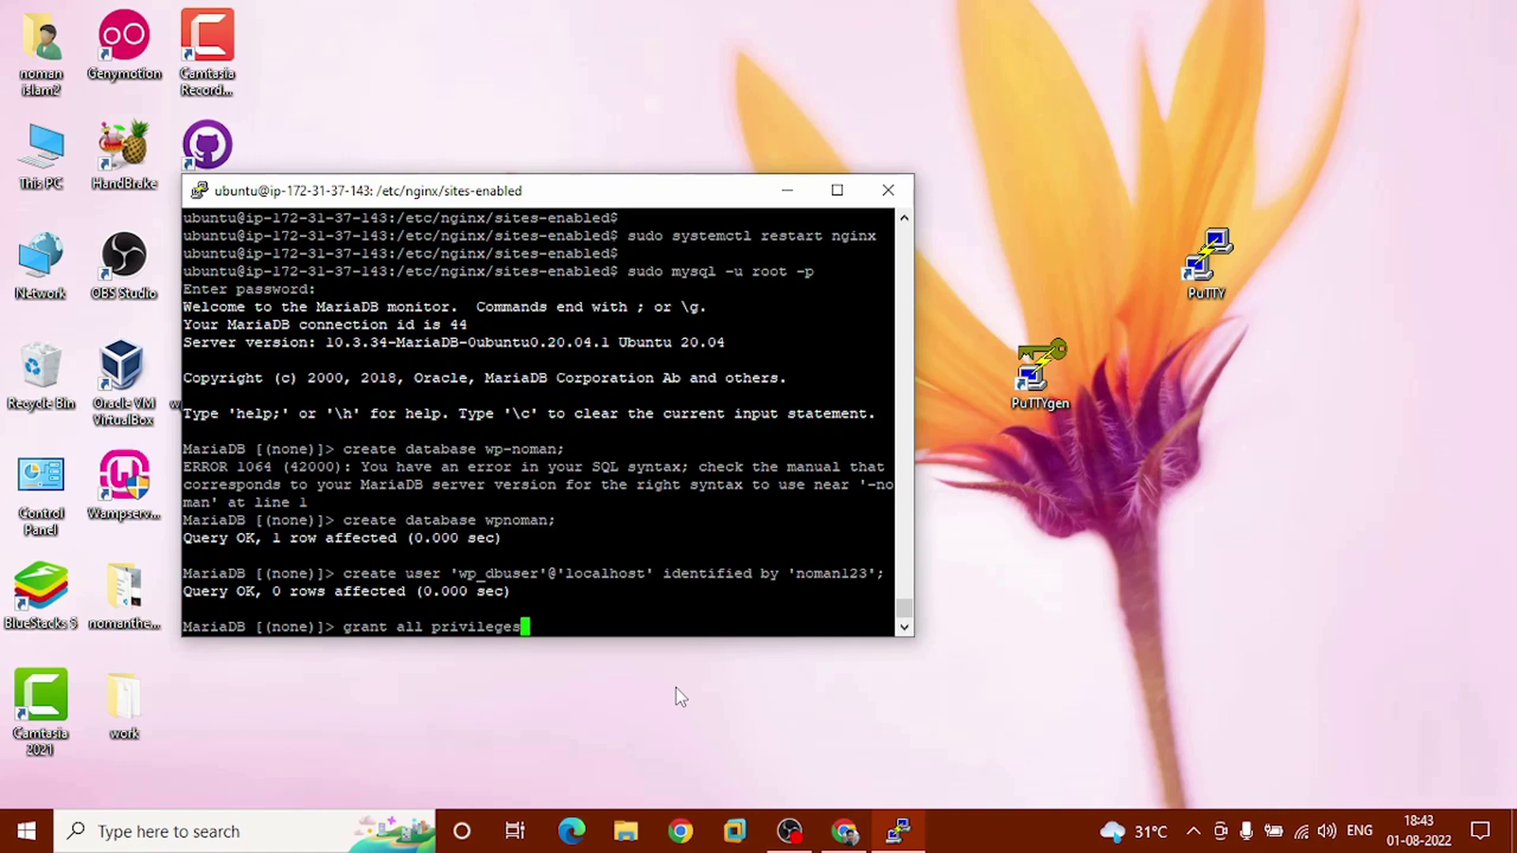
{"action": "type", "text": " on"}
{"action": "type", "text": "wpnoman.*"}
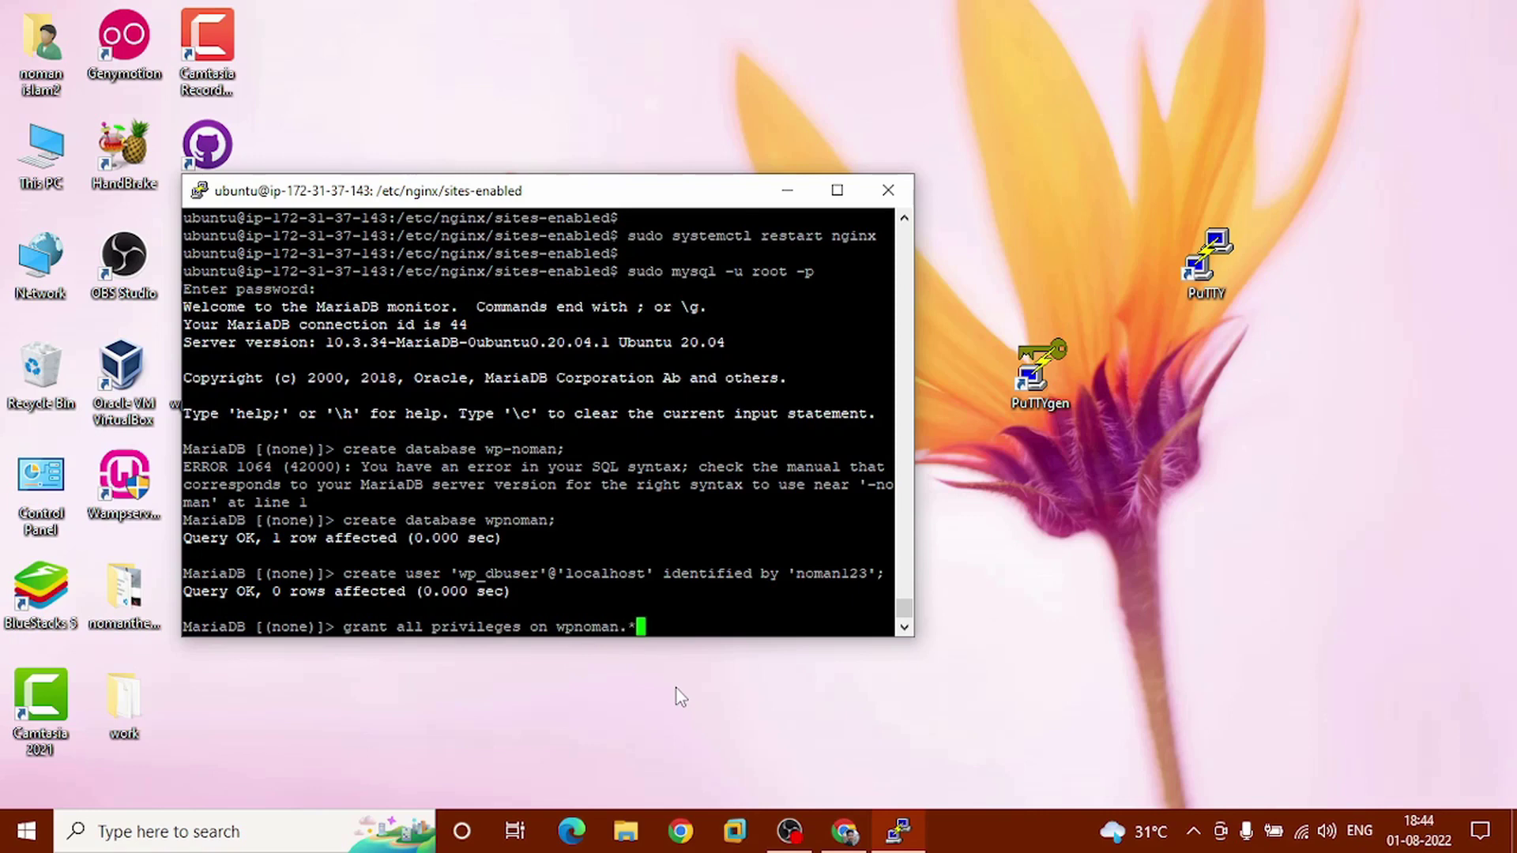
{"action": "type", "text": " to wp_dbuser"}
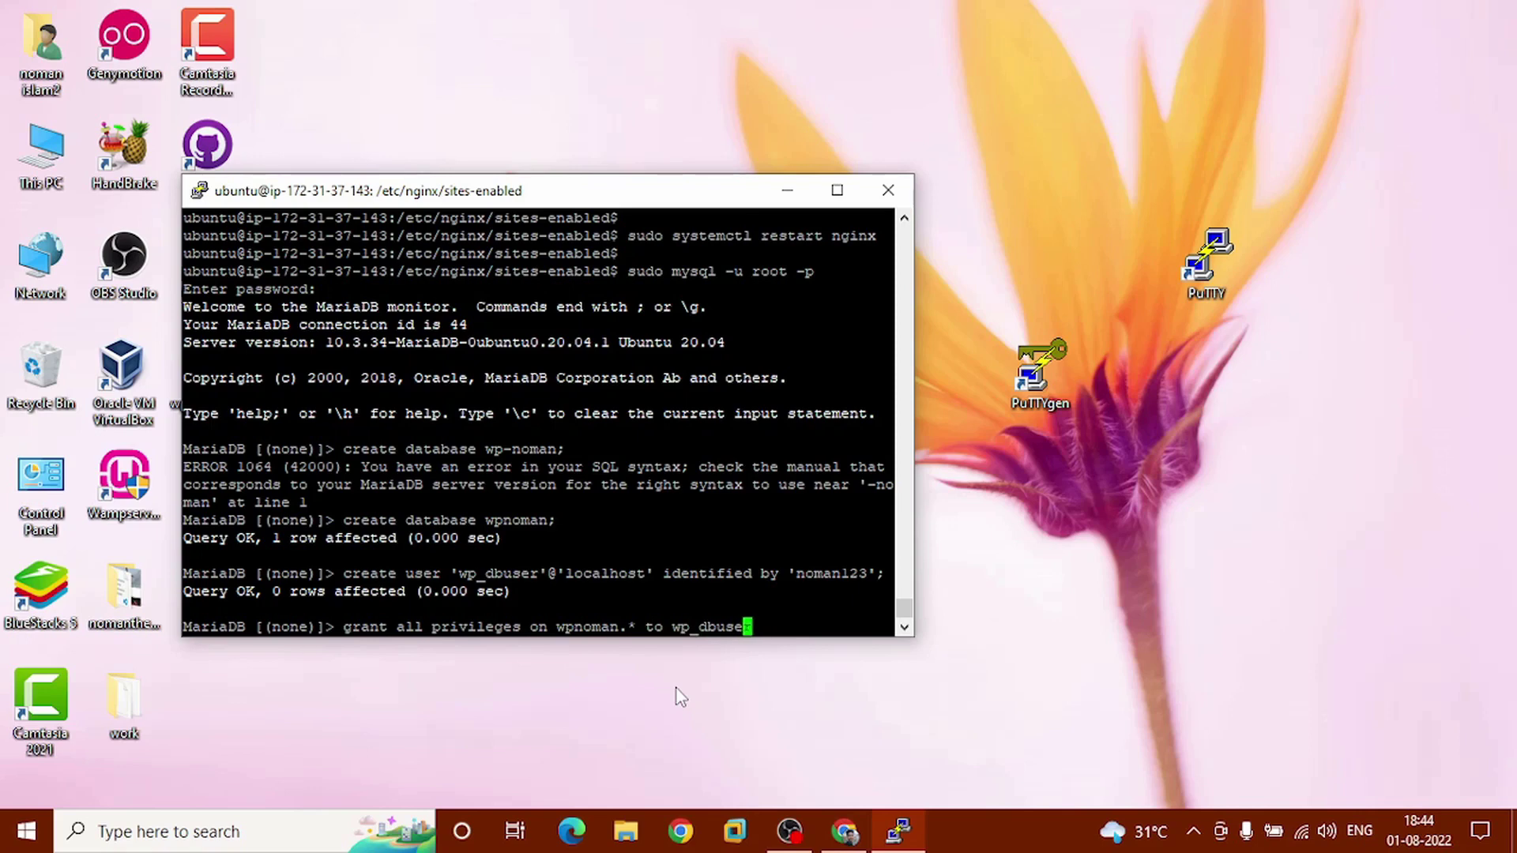
{"action": "key", "text": "Left"}
{"action": "key", "text": "Left"}
{"action": "key", "text": "Left"}
{"action": "key", "text": "Left"}
{"action": "key", "text": "Left"}
{"action": "key", "text": "Left"}
{"action": "key", "text": "Left"}
{"action": "key", "text": "Left"}
{"action": "key", "text": "Left"}
{"action": "type", "text": "'"}
{"action": "key", "text": "End"}
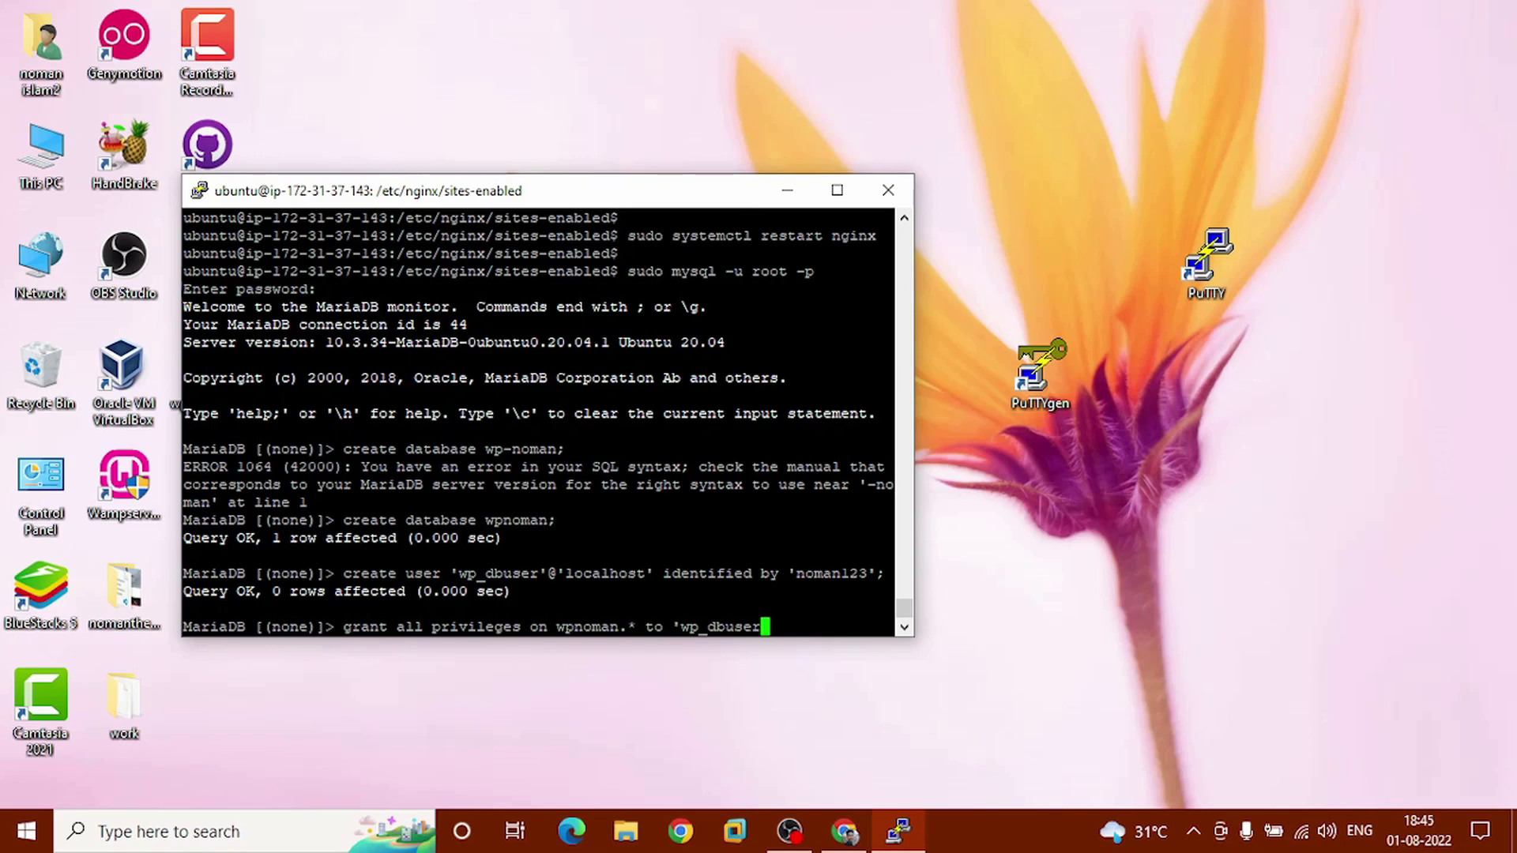
{"action": "type", "text": "'@'localhost'"}
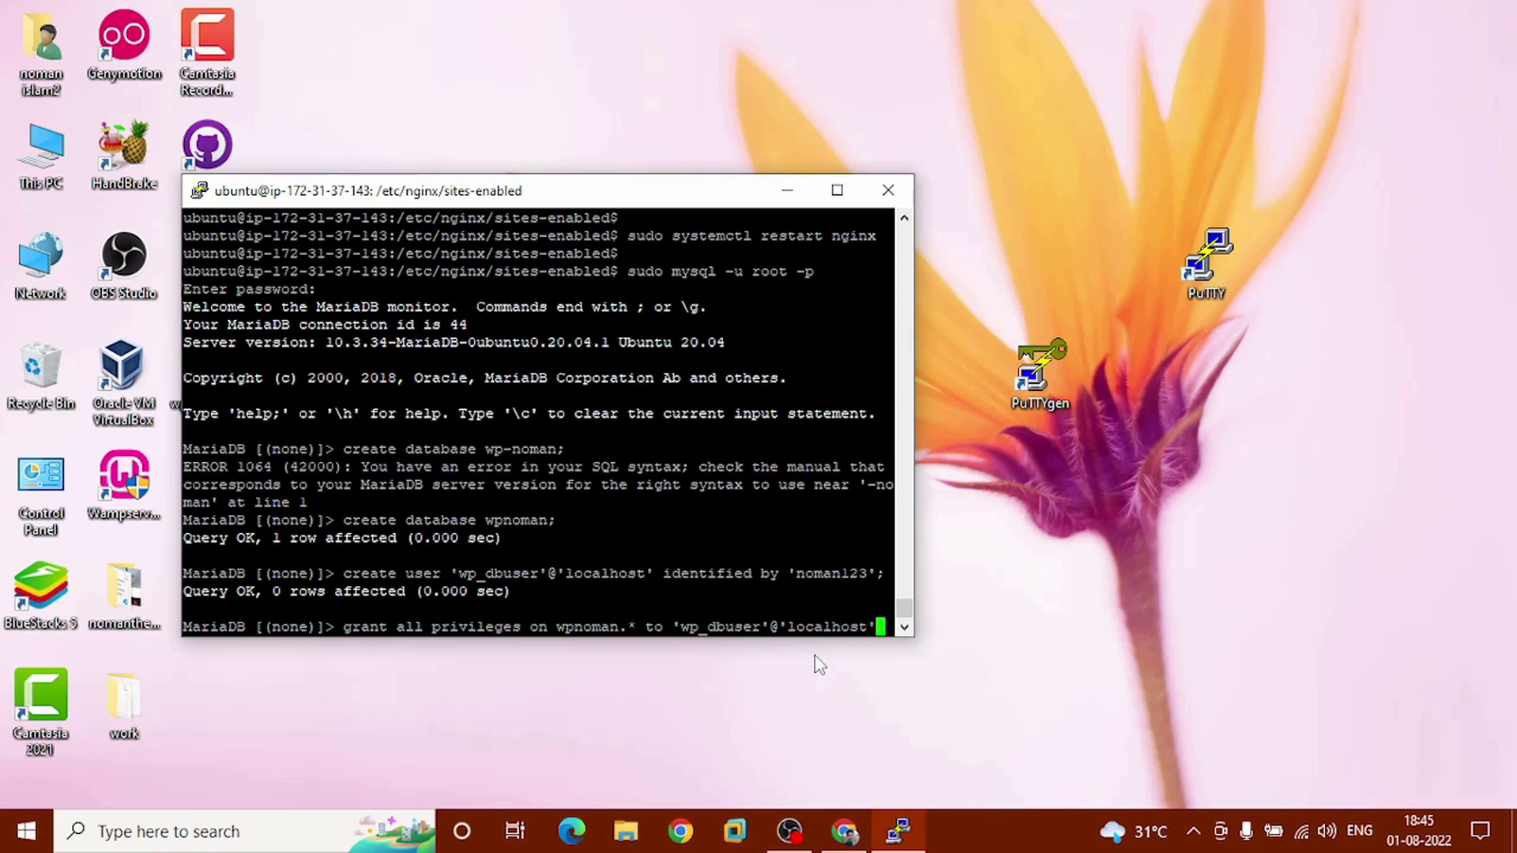
{"action": "type", "text": ";"}
{"action": "key", "text": "Return"}
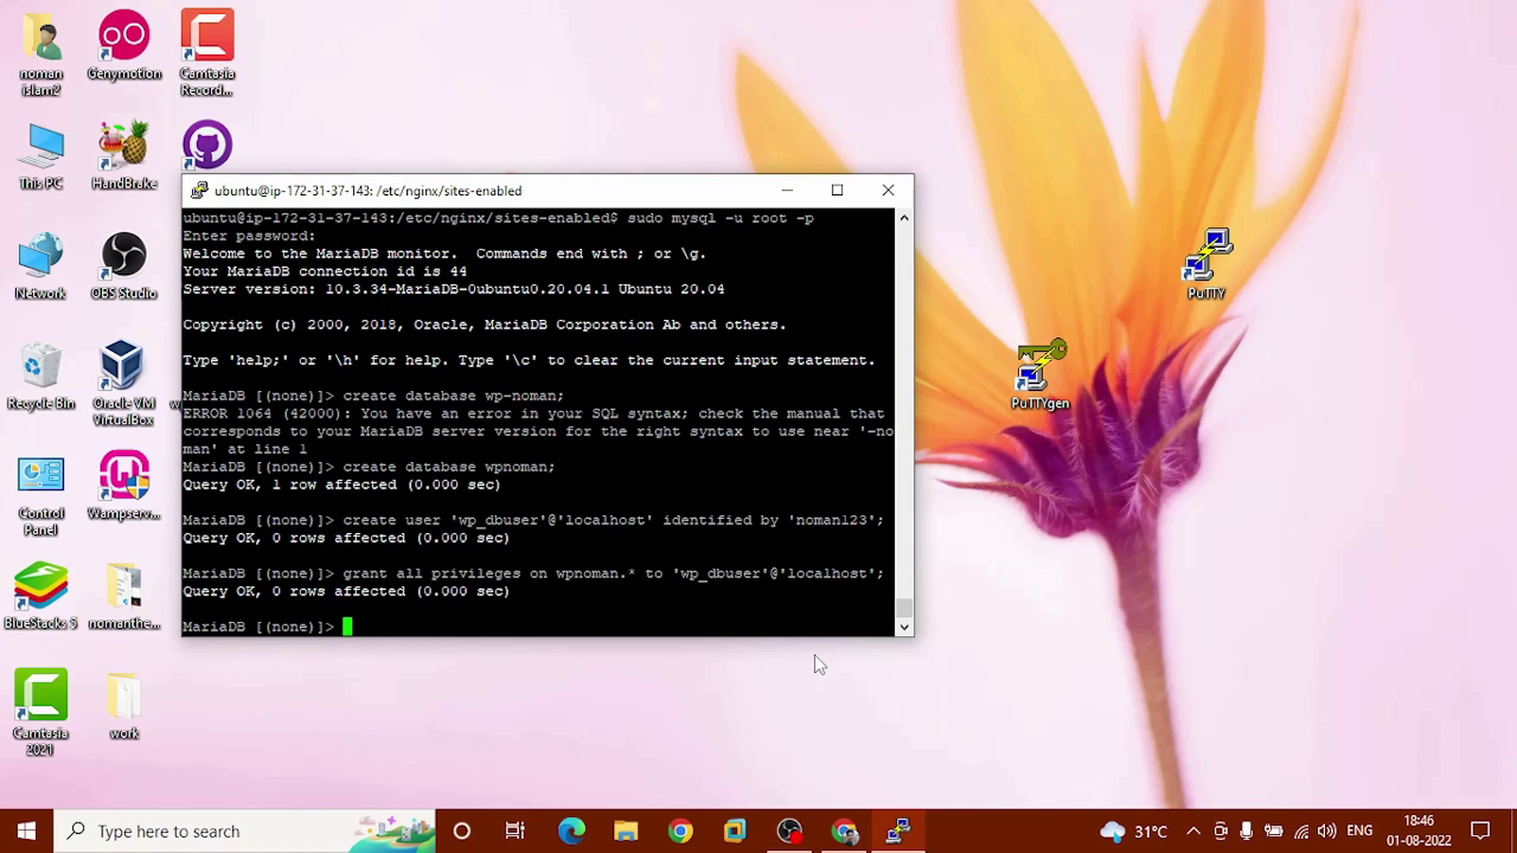
Flush privileges and exit the MariaDB monitor.
{"action": "type", "text": "fli"}
{"action": "key", "text": "BackSpace"}
{"action": "key", "text": "BackSpace"}
{"action": "key", "text": "BackSpace"}
{"action": "type", "text": "flush privil"}
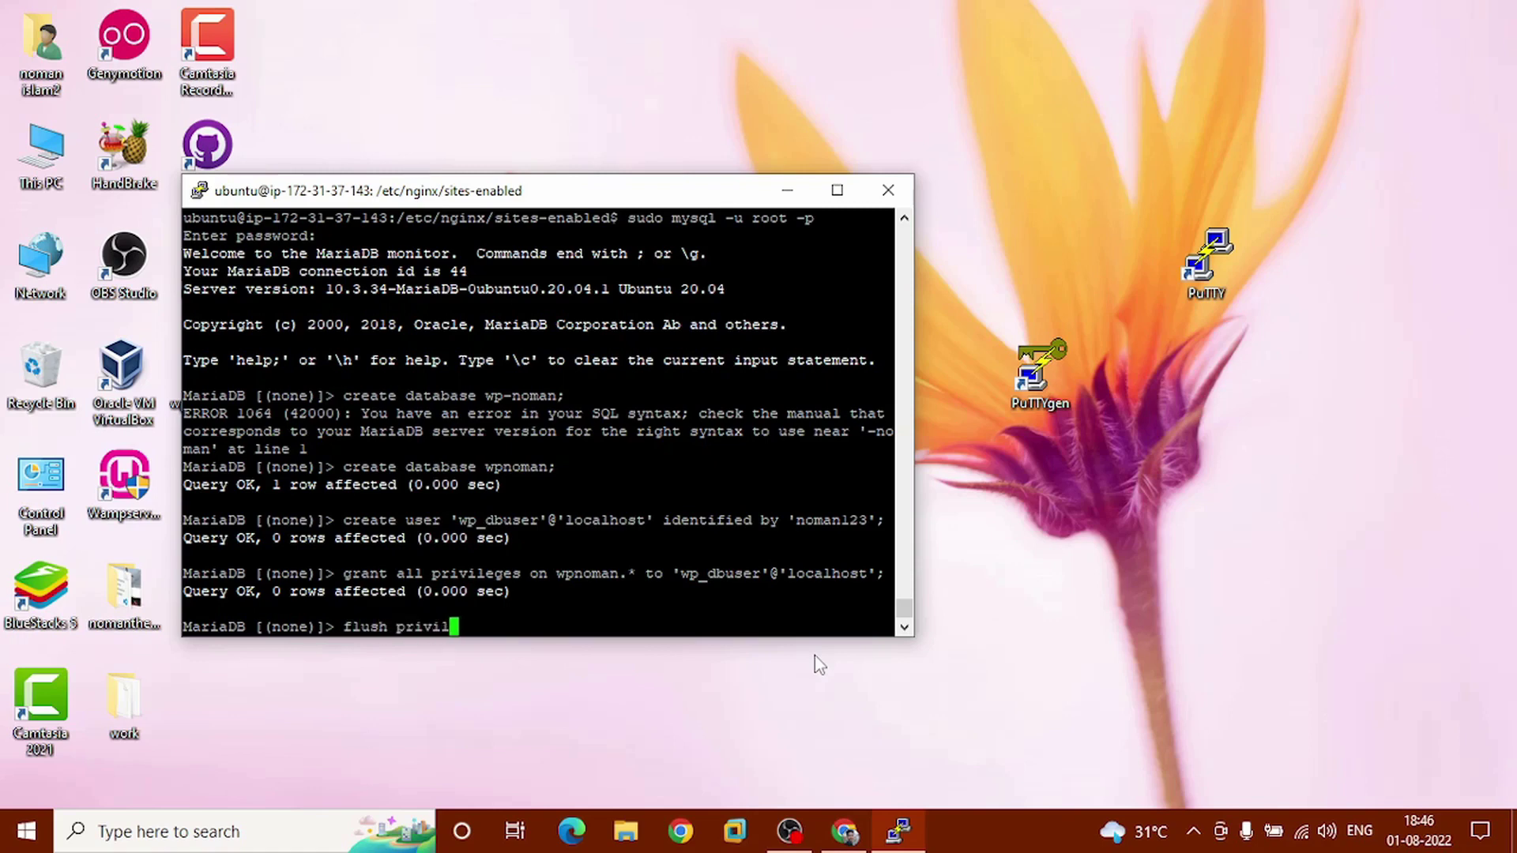
{"action": "type", "text": "eges;"}
{"action": "key", "text": "Return"}
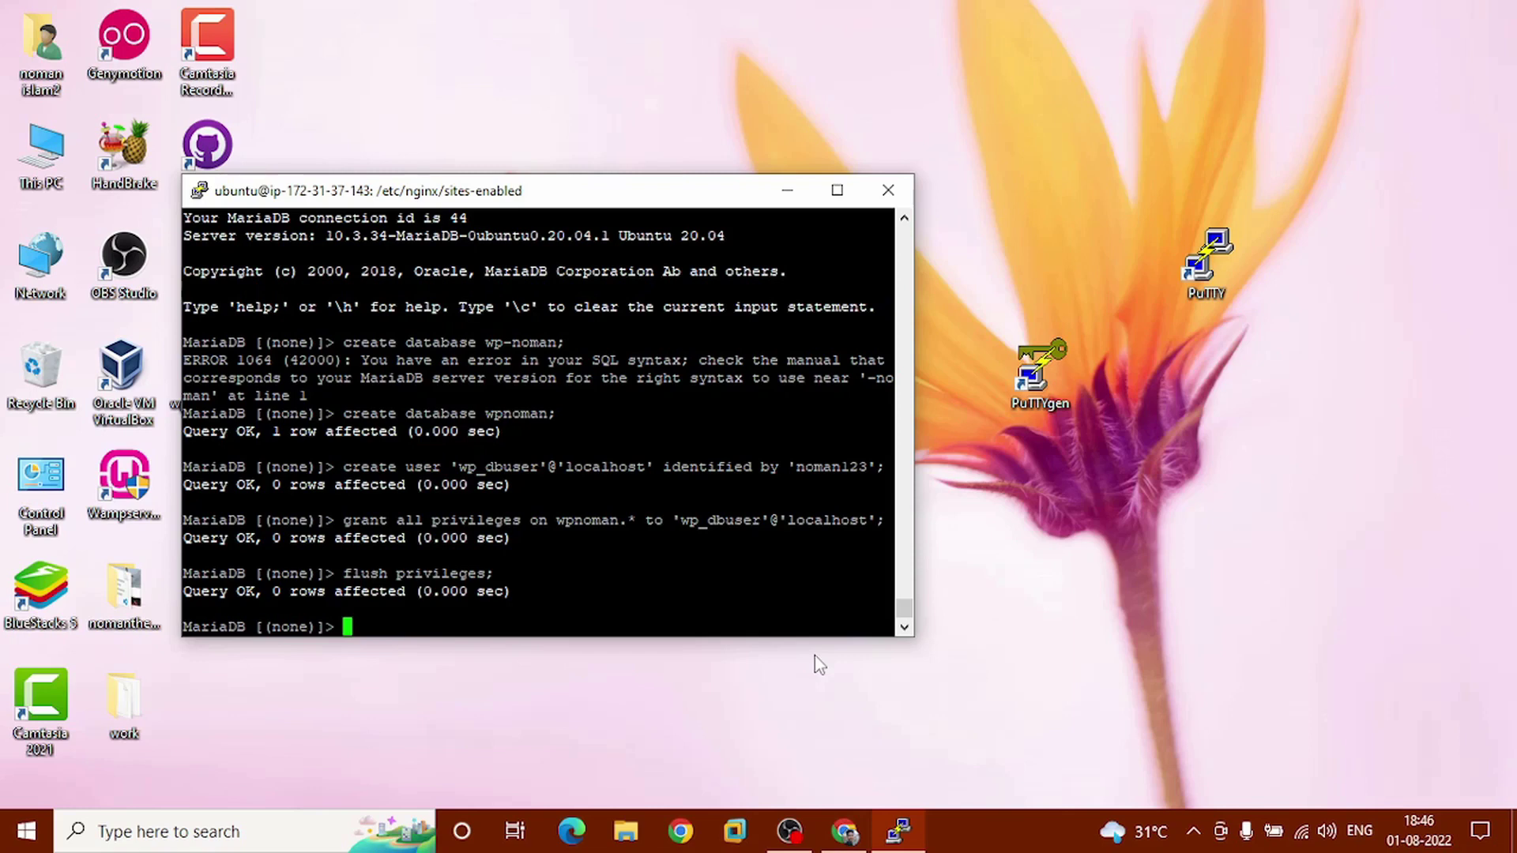
{"action": "type", "text": "exit;"}
{"action": "key", "text": "Return"}
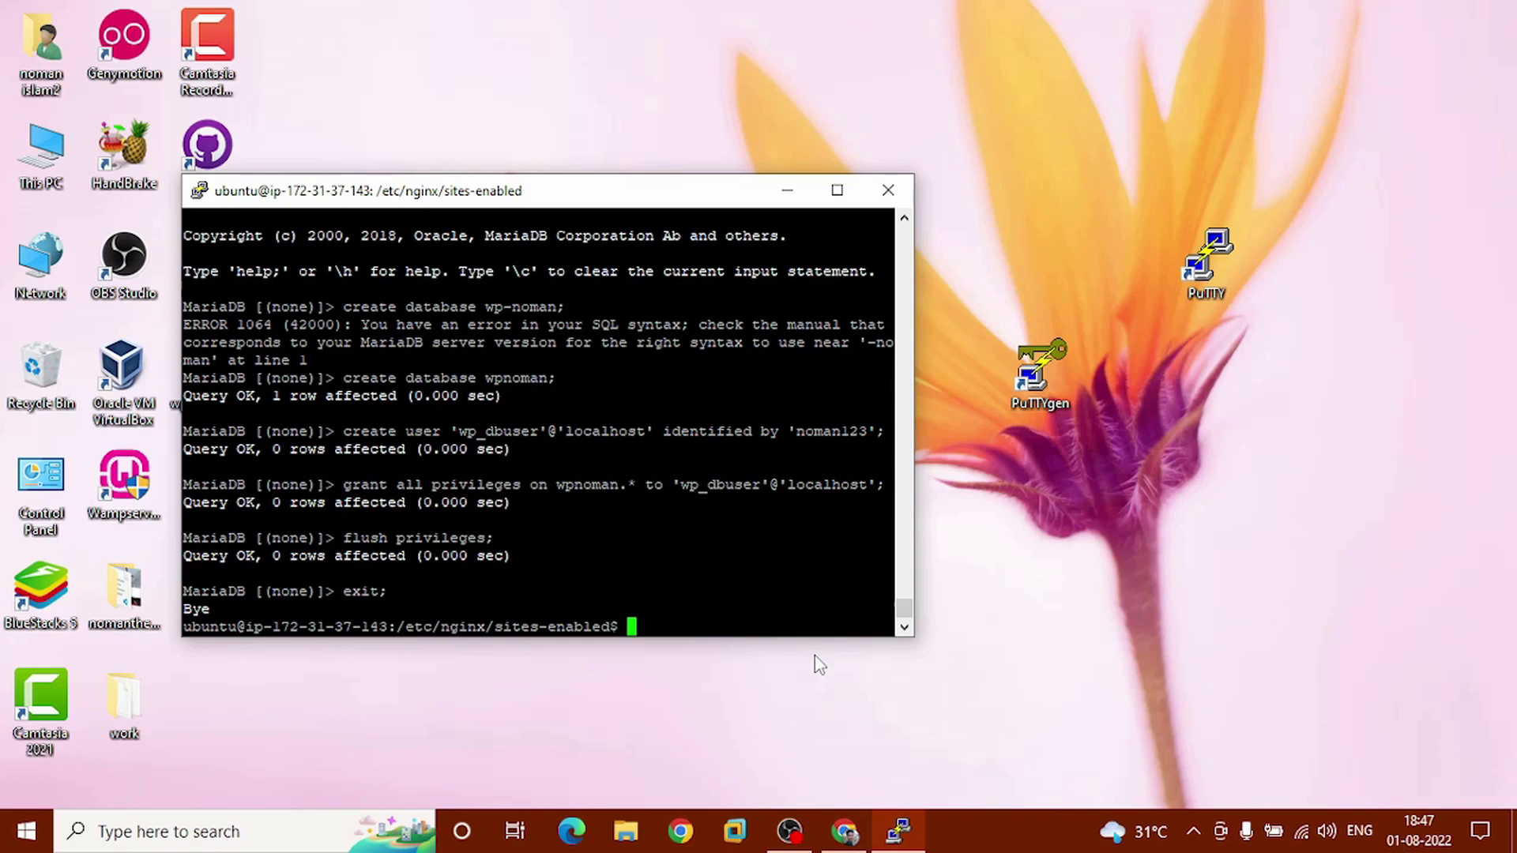
Recursively give www-data:www-data ownership of /var/www/html/ and bring the WordPress setup page forward.
{"action": "type", "text": "sudo chown -R www"}
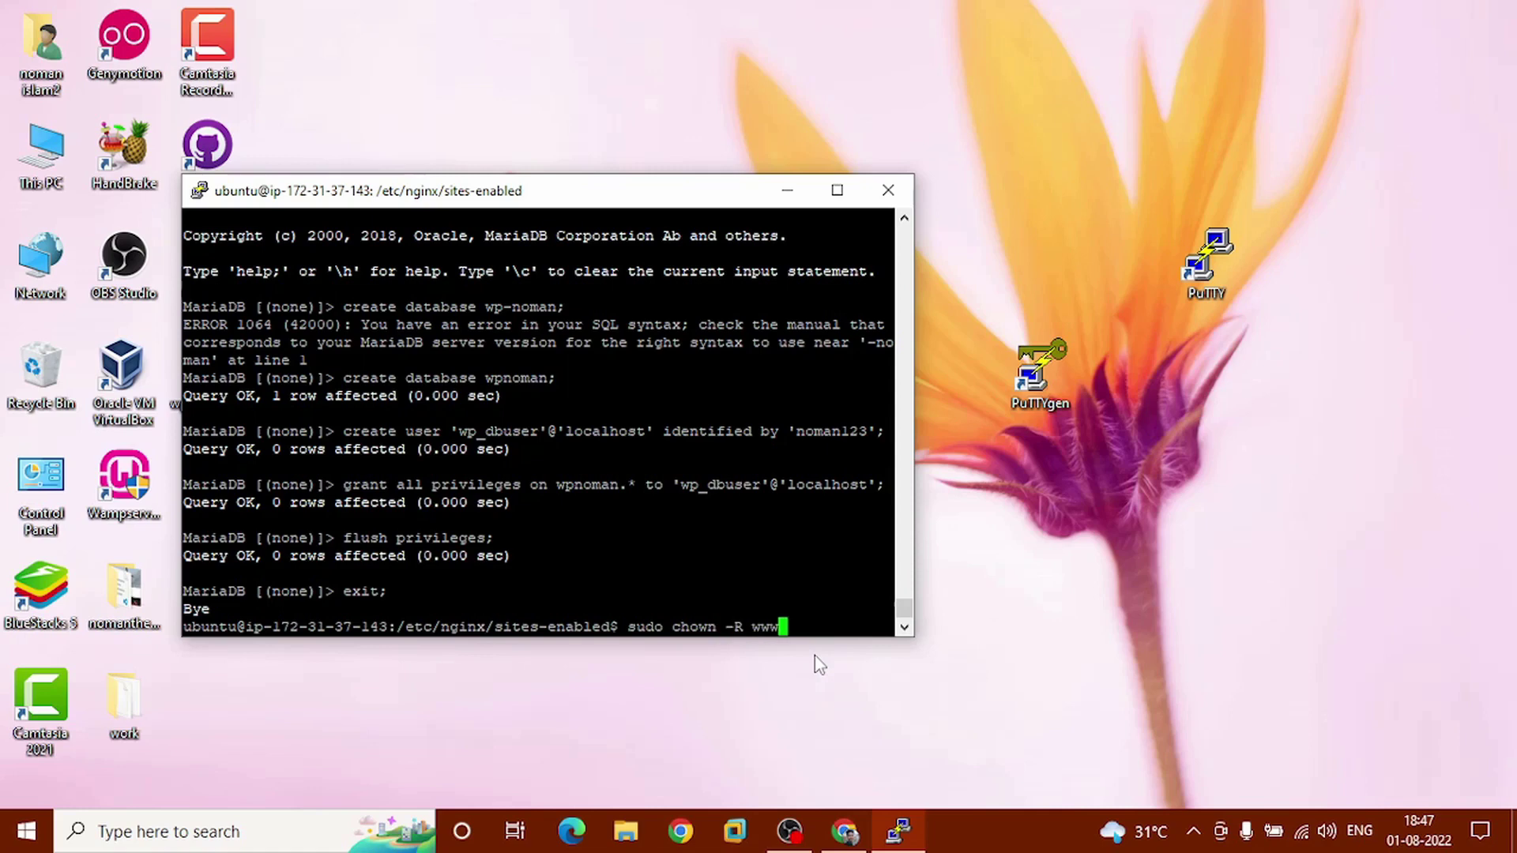
{"action": "type", "text": "-data:www-data"}
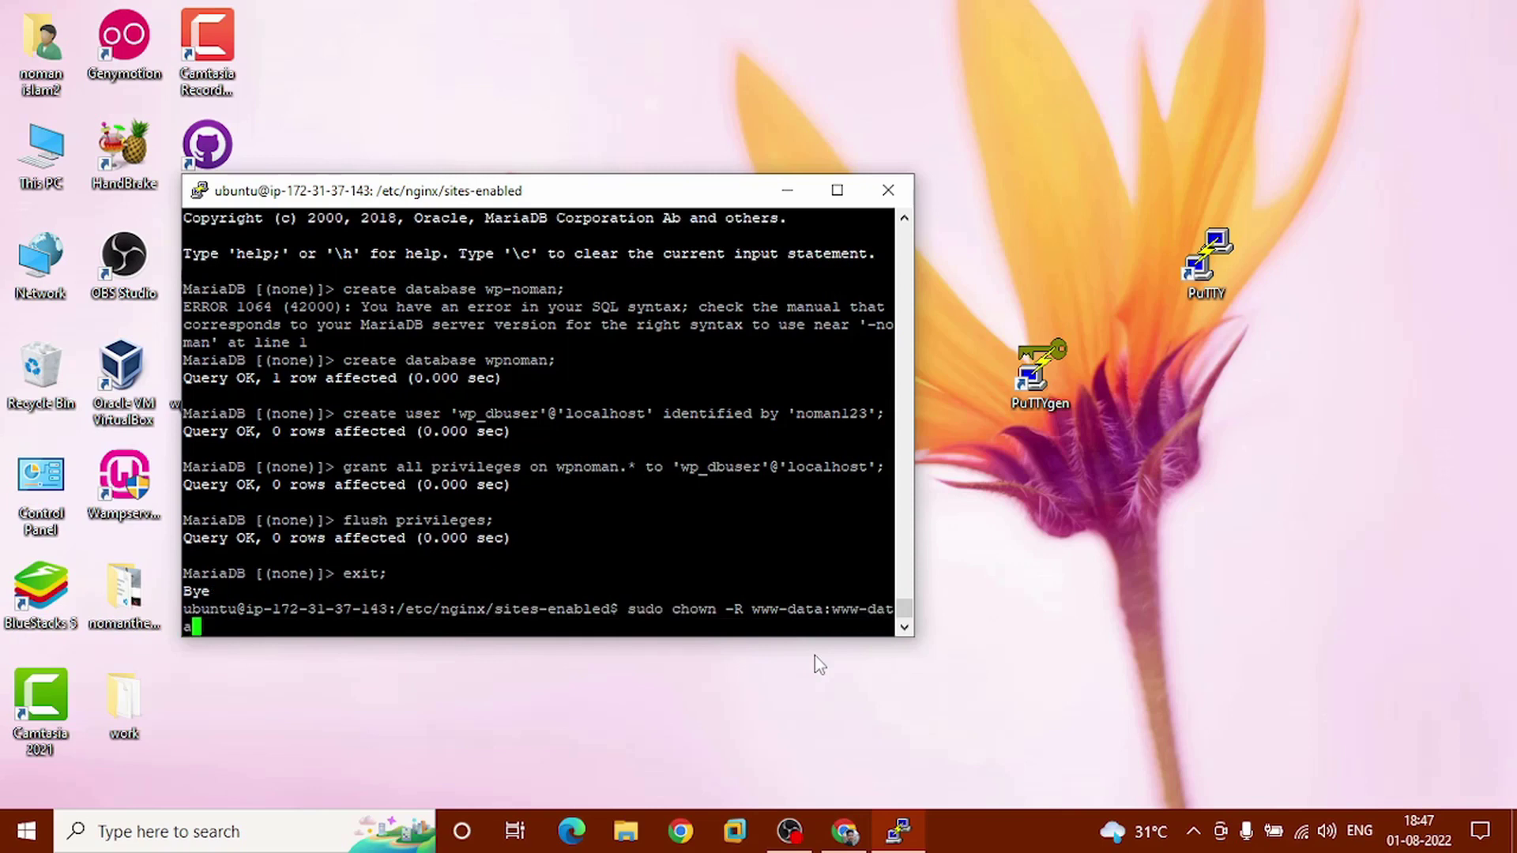
{"action": "type", "text": " /var/www/html"}
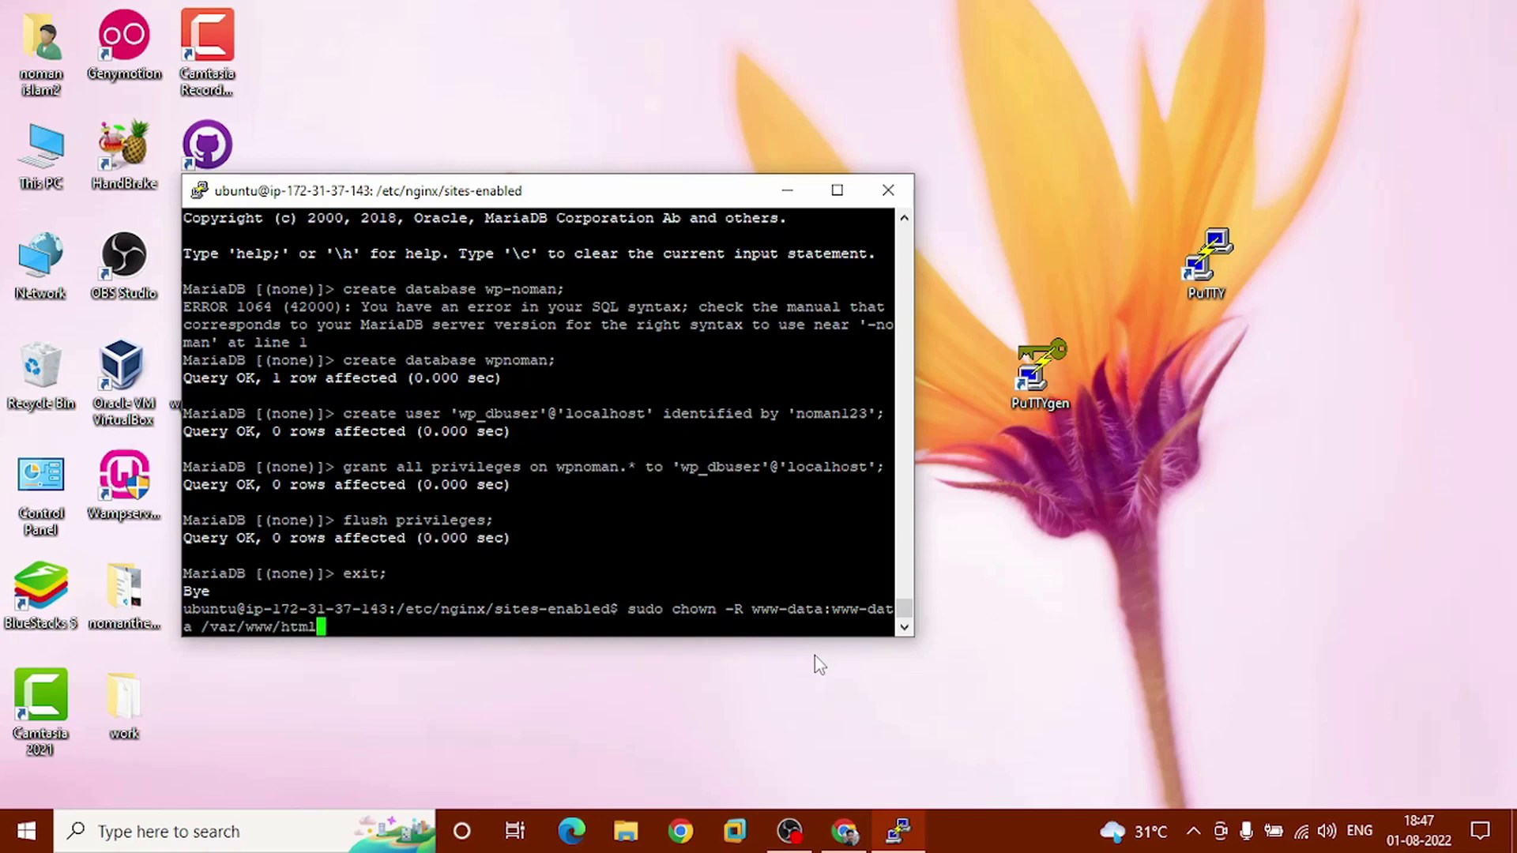
{"action": "type", "text": "/"}
{"action": "key", "text": "Return"}
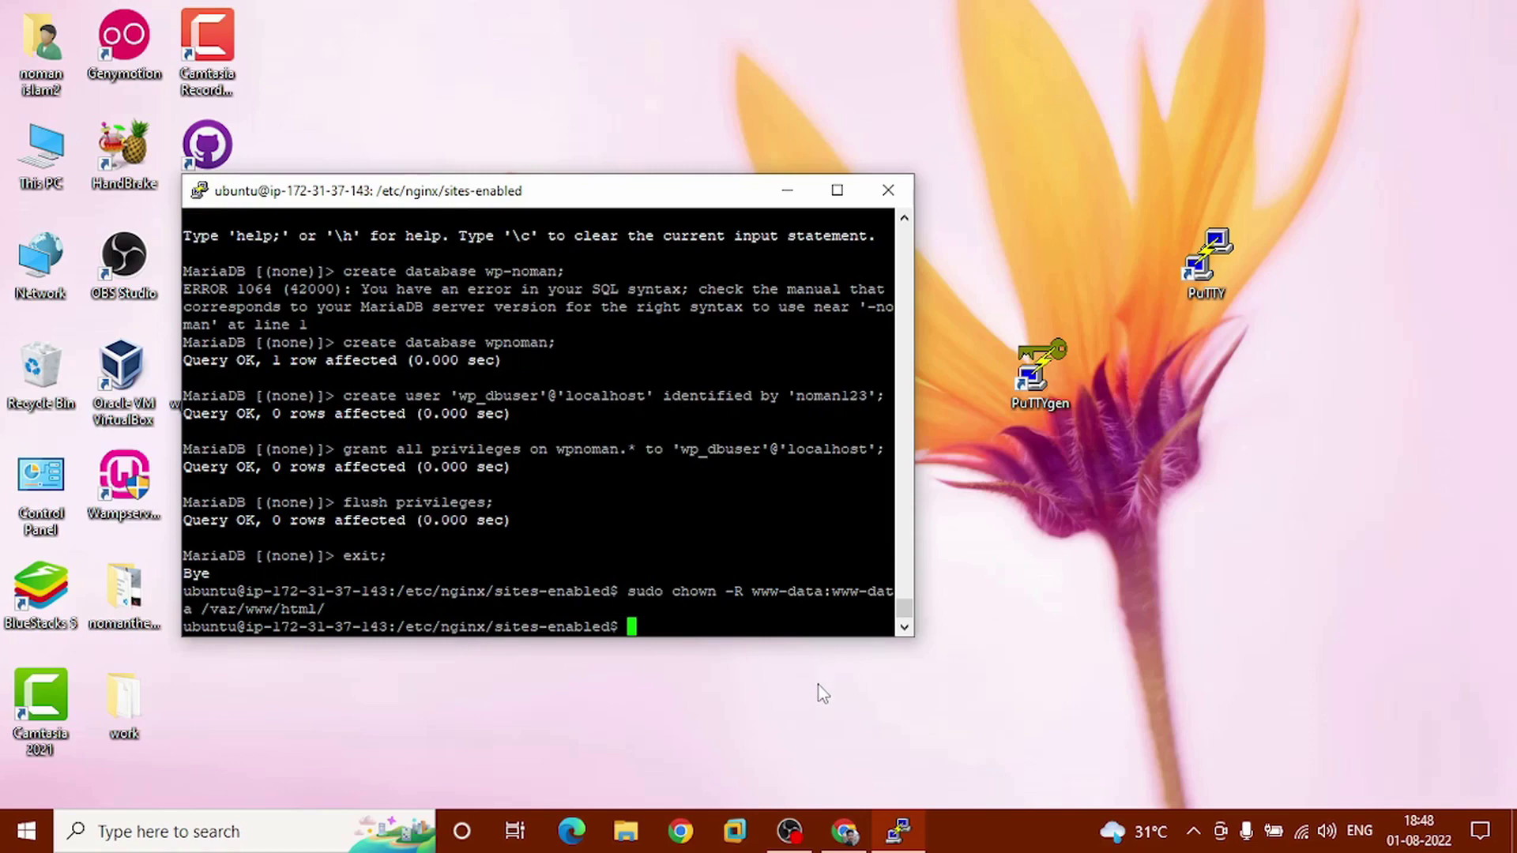
{"action": "left_click", "coordinate": [847, 828]}
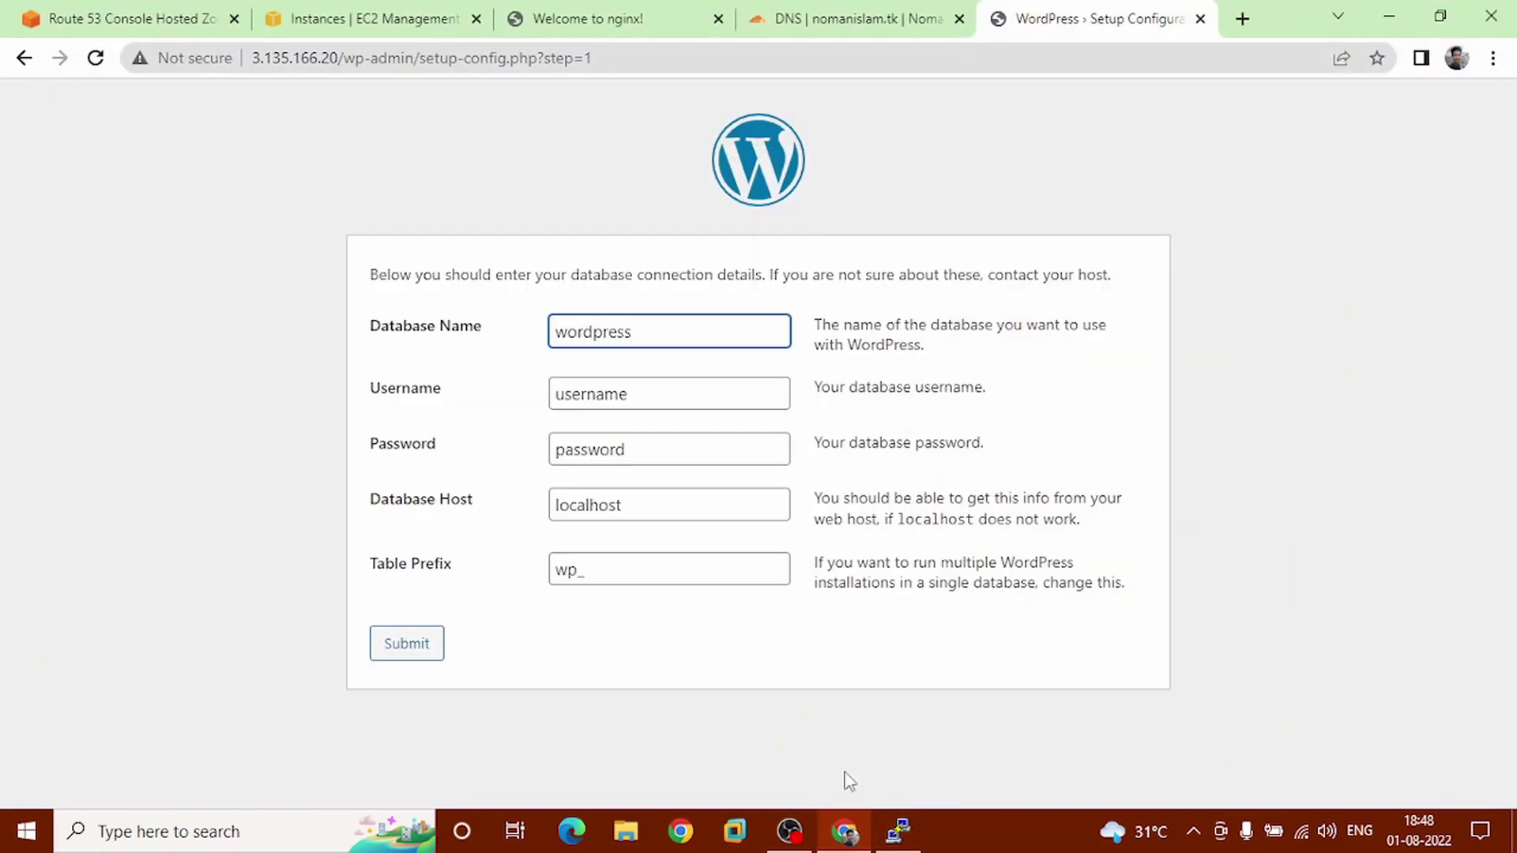
Snap Chrome to the right half and PuTTY to the left, then narrow the terminal.
{"action": "left_click", "coordinate": [1440, 16]}
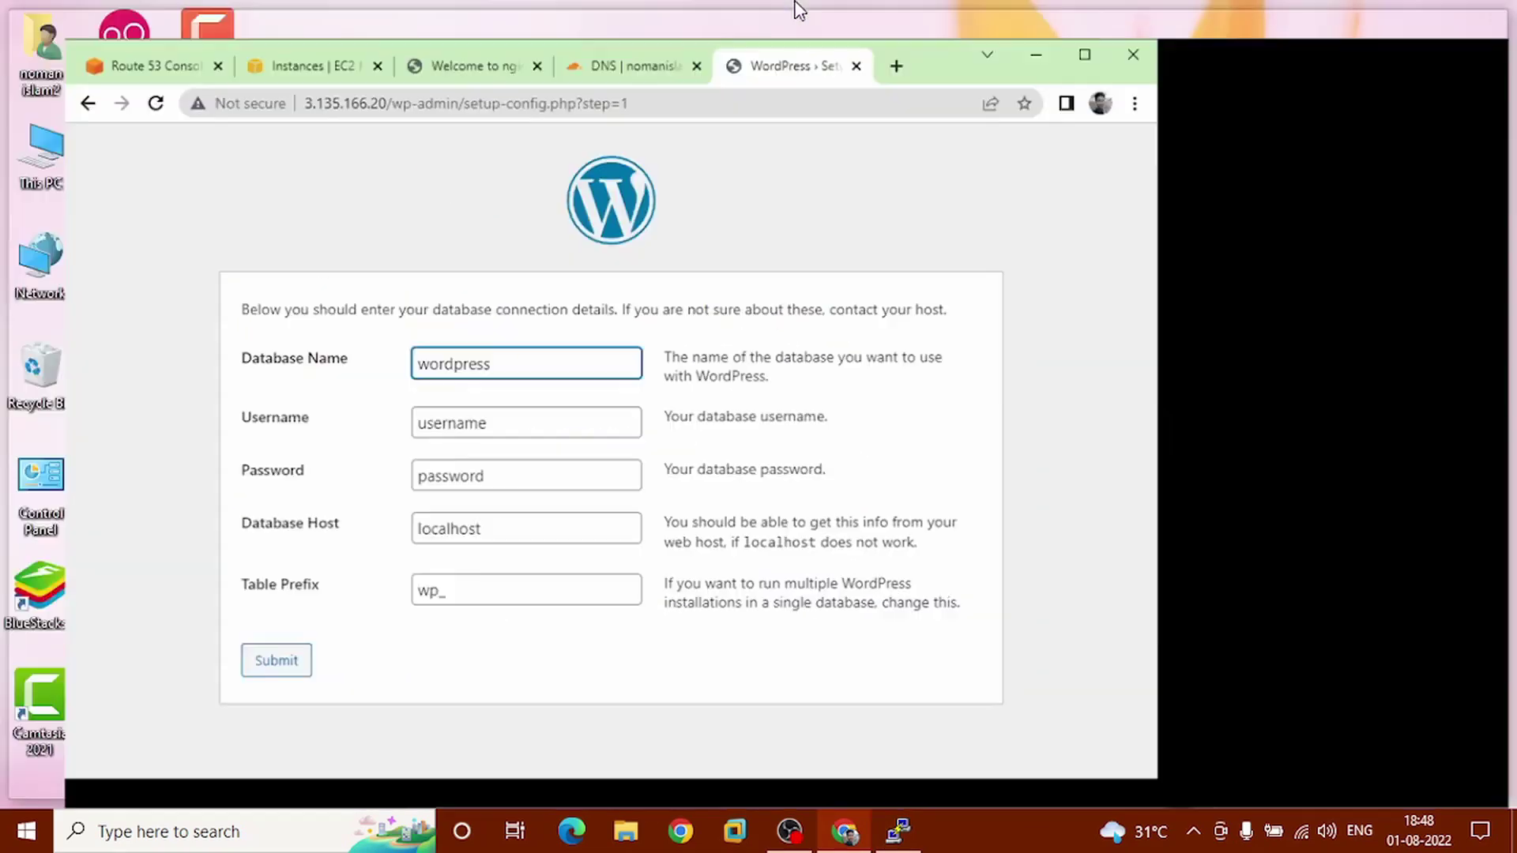
{"action": "key", "text": "super+Up"}
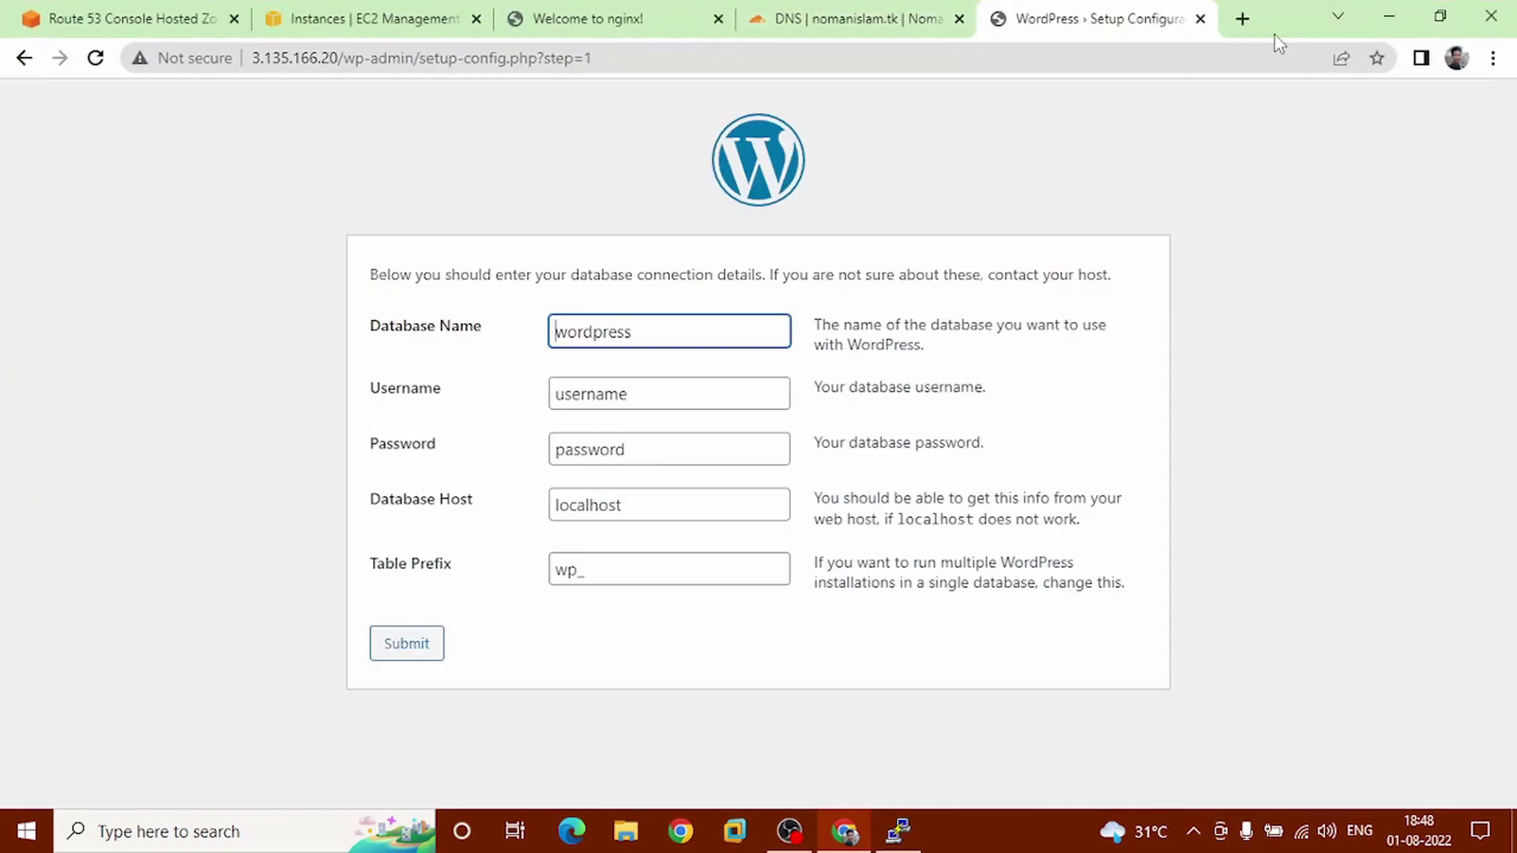
{"action": "left_click", "coordinate": [1443, 8]}
{"action": "left_click_drag", "start_coordinate": [926, 59], "coordinate": [1513, 505]}
{"action": "left_click", "coordinate": [598, 316]}
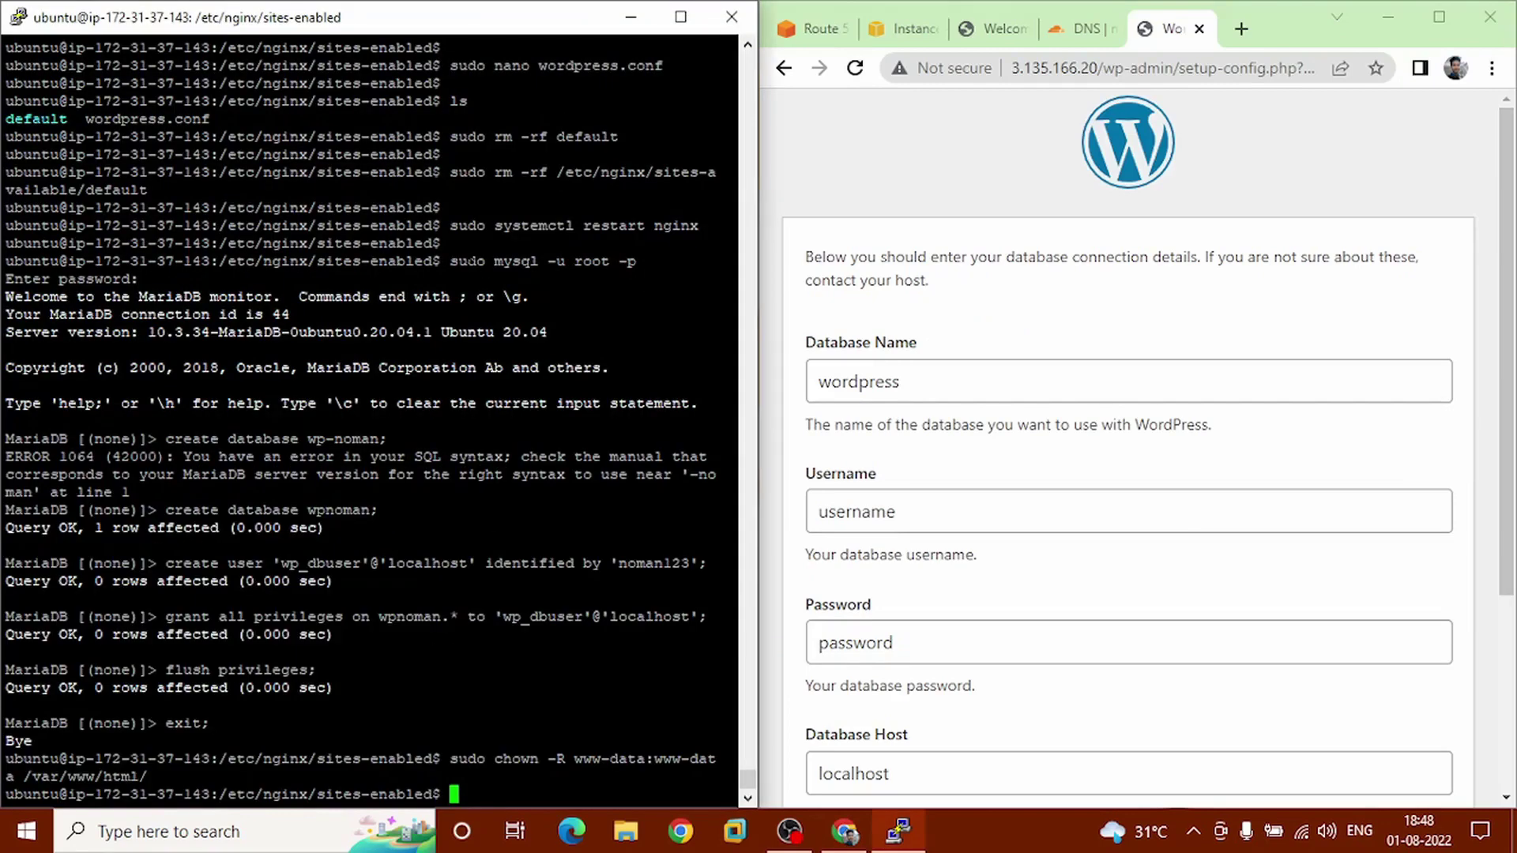
{"action": "left_click_drag", "start_coordinate": [755, 574], "coordinate": [530, 574]}
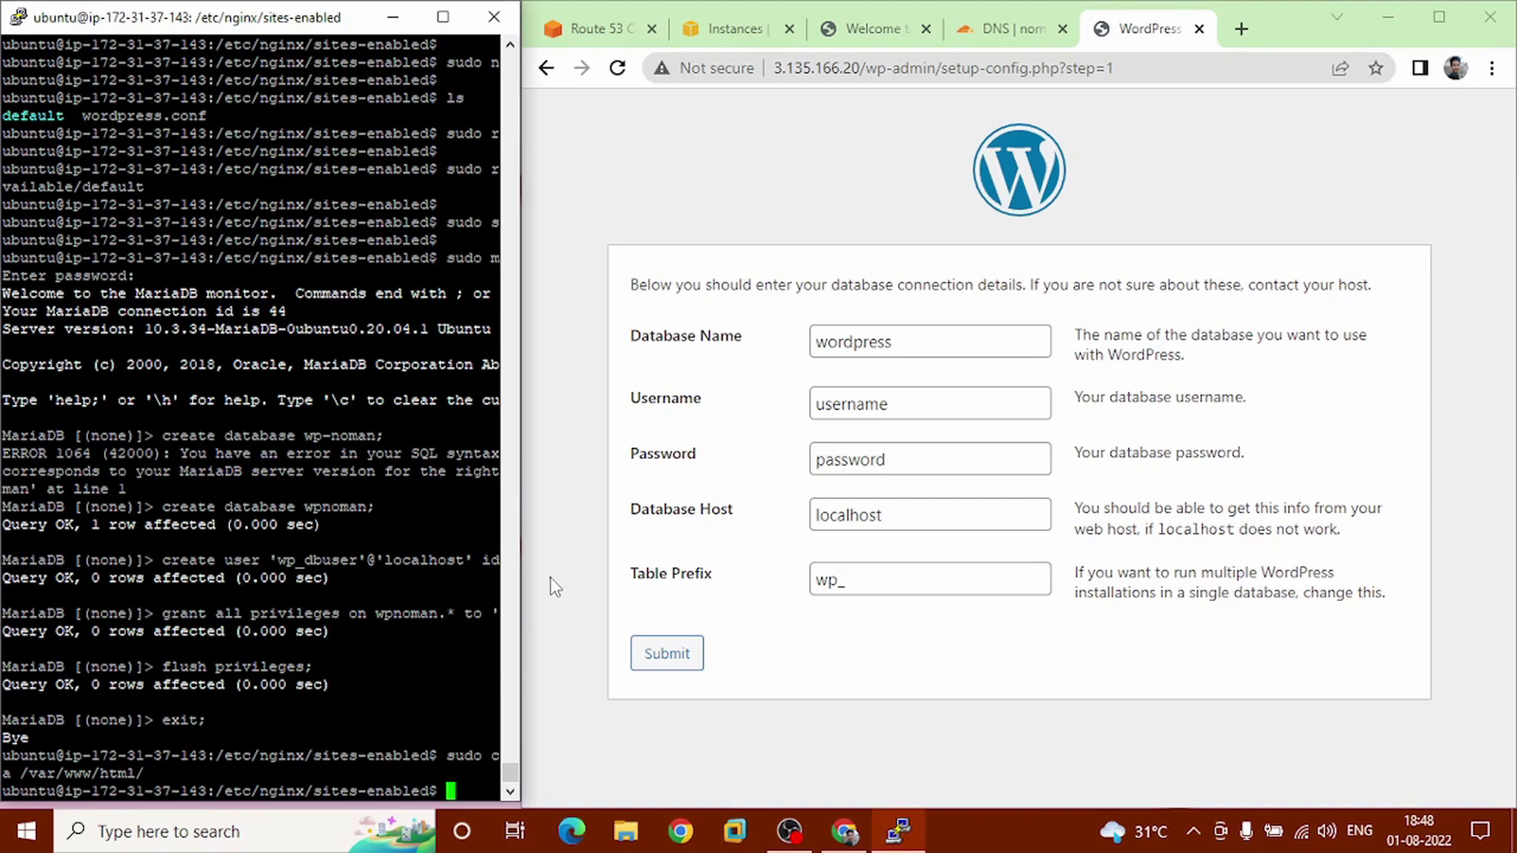
Replace the default database name with wpnoman and enter wp_dbuser as the username.
{"action": "left_click", "coordinate": [903, 342]}
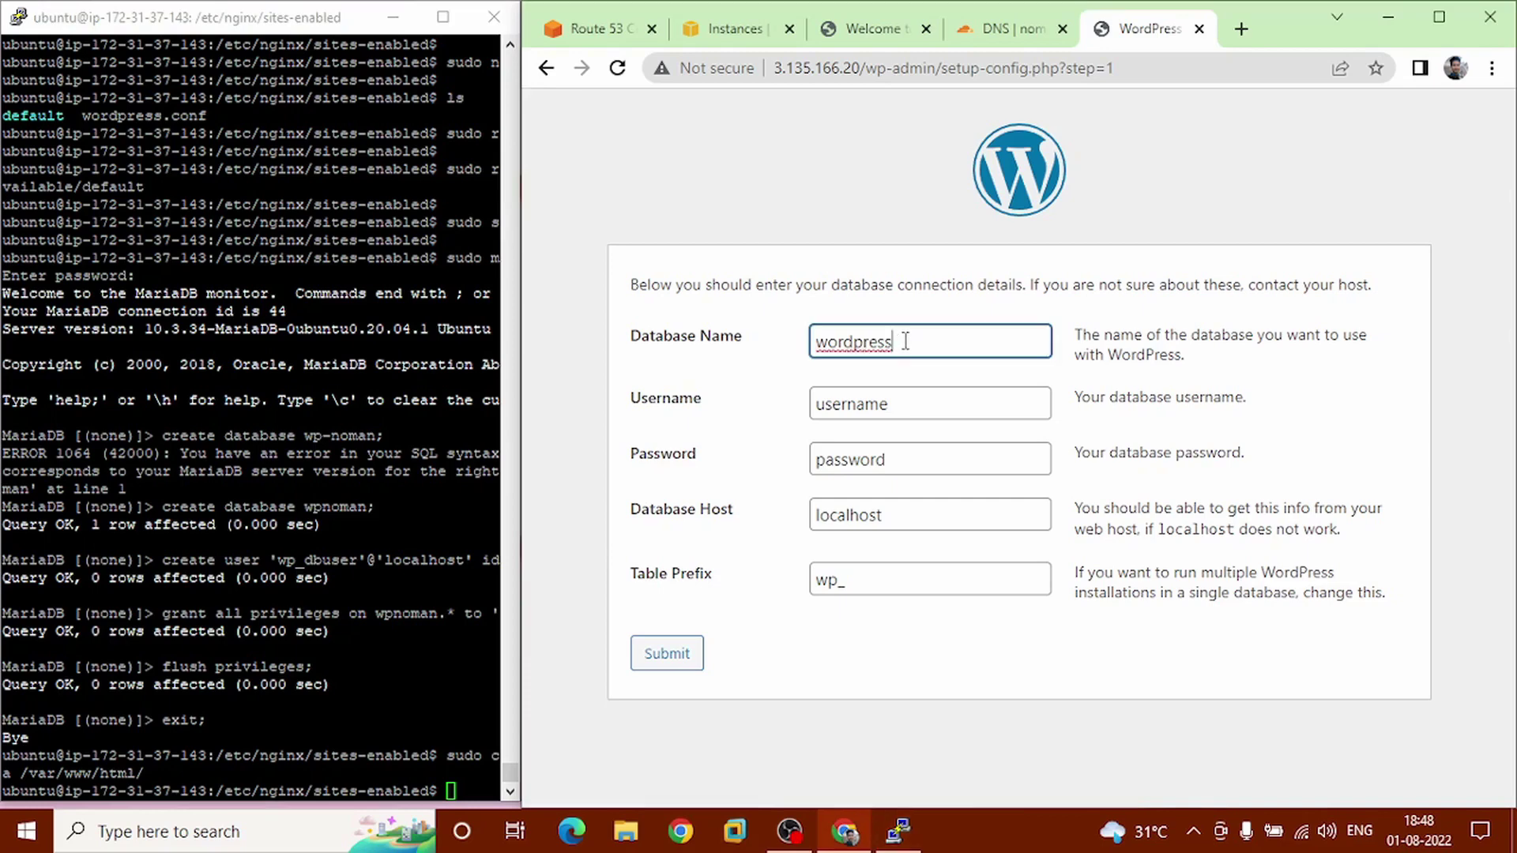
{"action": "key", "text": "ctrl+a"}
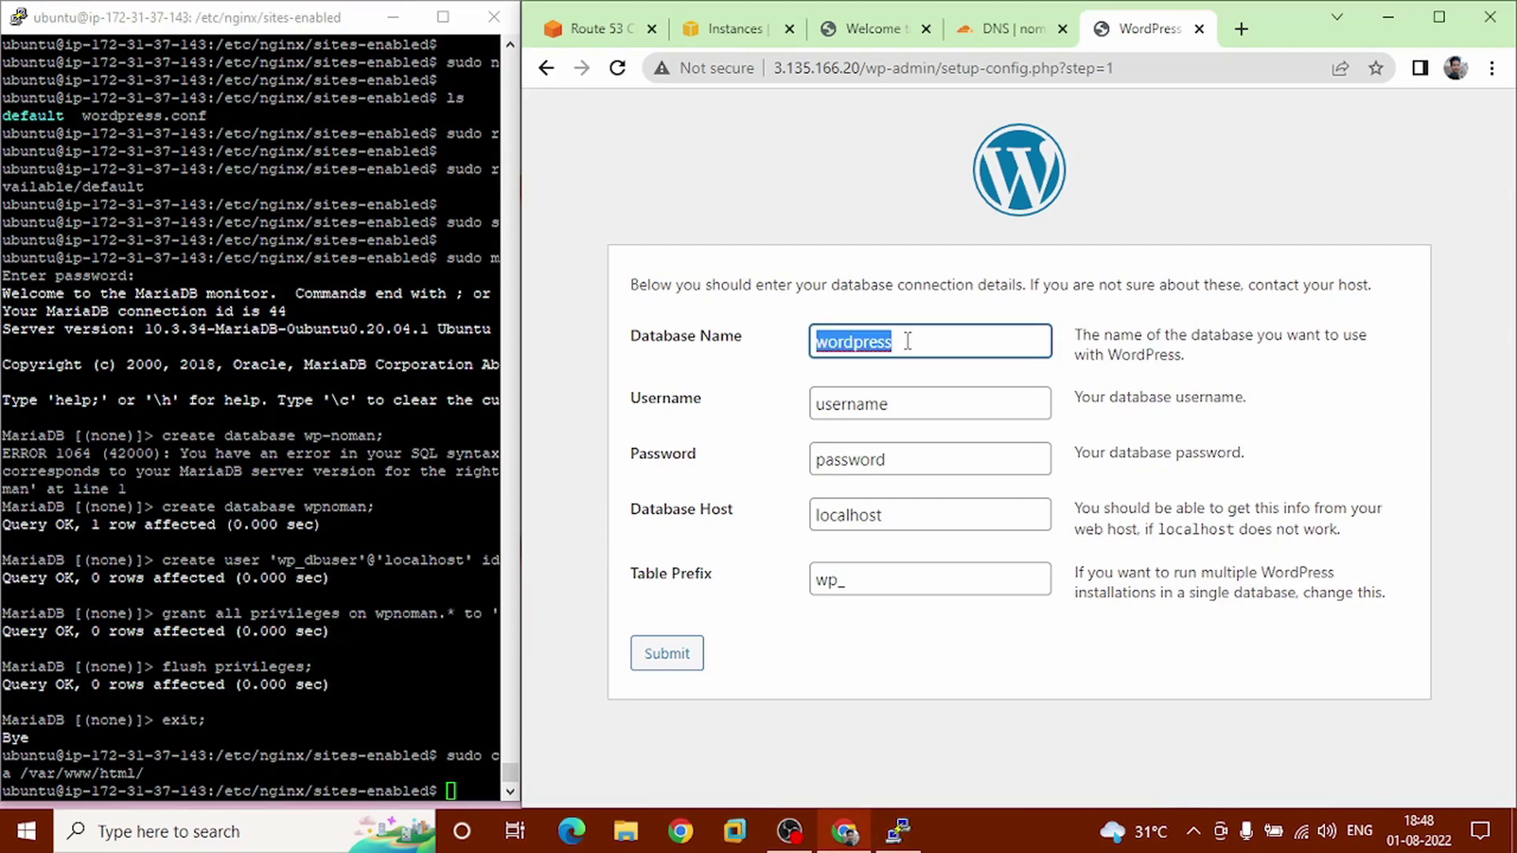
{"action": "key", "text": "BackSpace"}
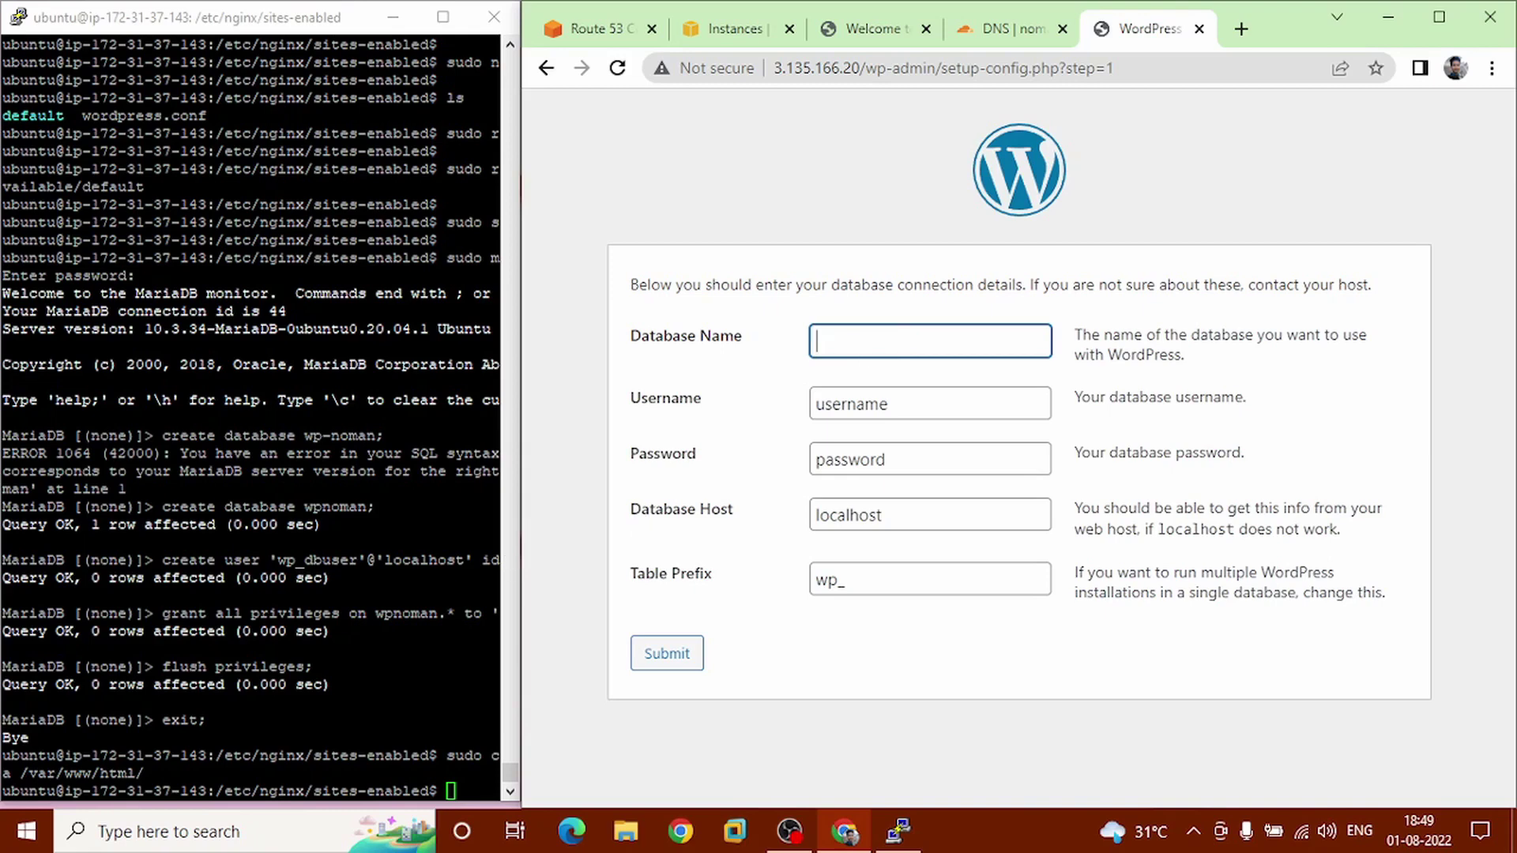
{"action": "left_click", "coordinate": [945, 340]}
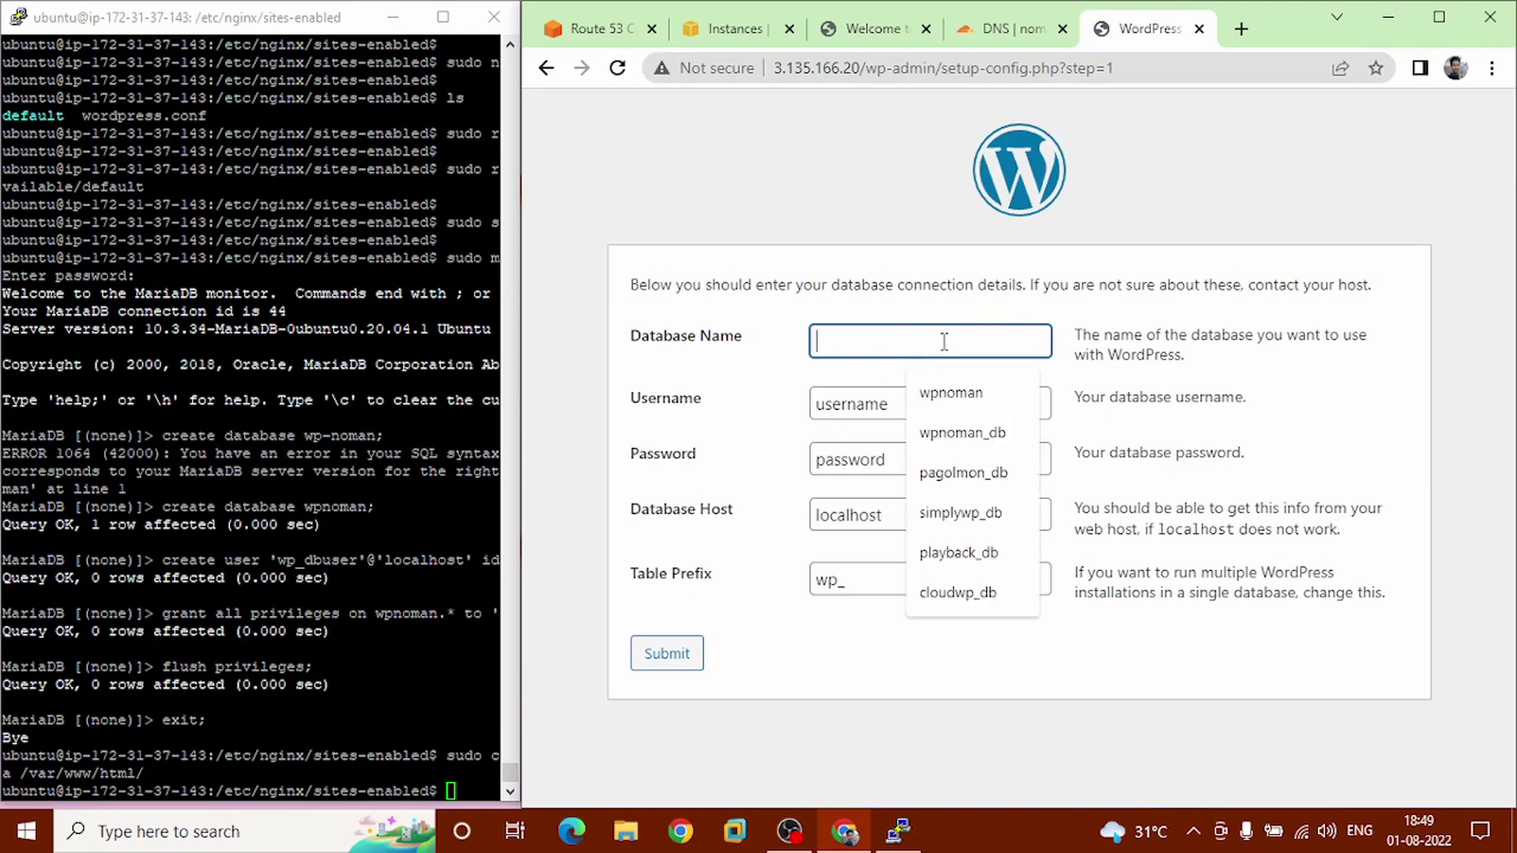
{"action": "type", "text": "wpnoman"}
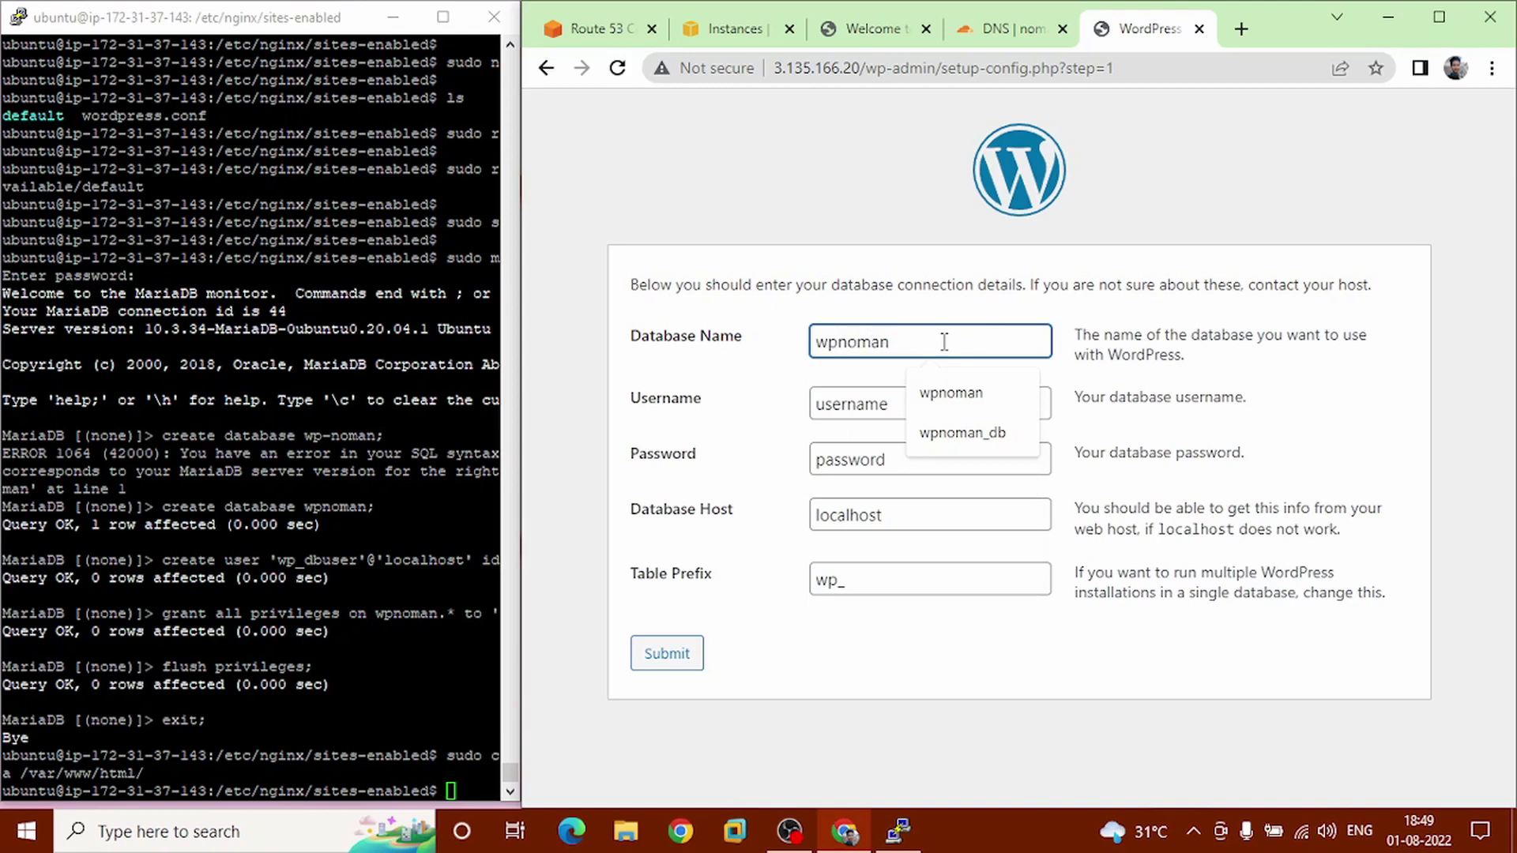
{"action": "key", "text": "Tab"}
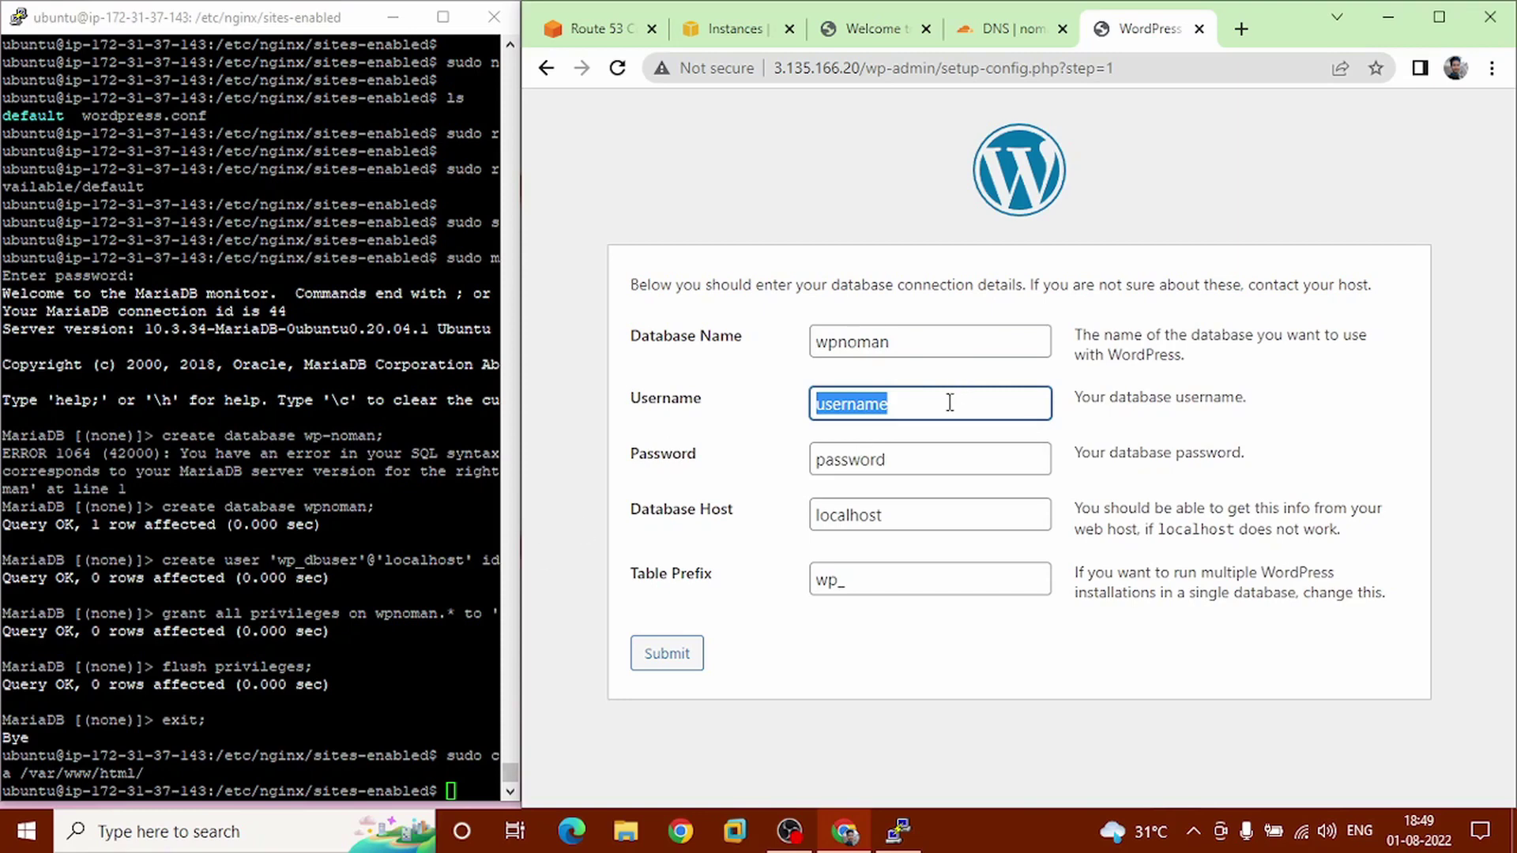
{"action": "type", "text": "wp"}
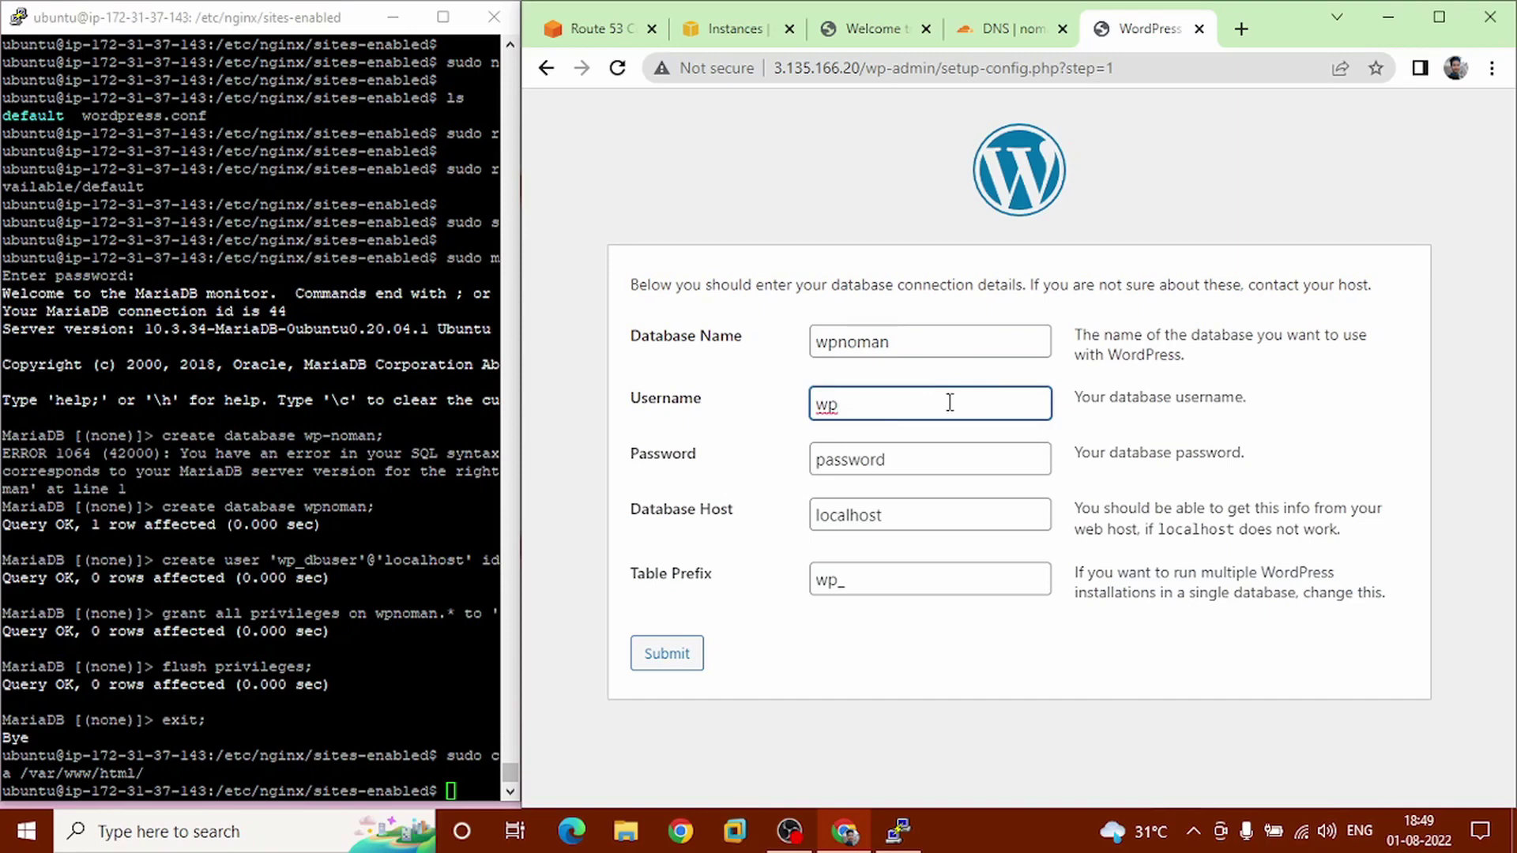
{"action": "type", "text": "_dbuser"}
{"action": "left_click", "coordinate": [883, 461]}
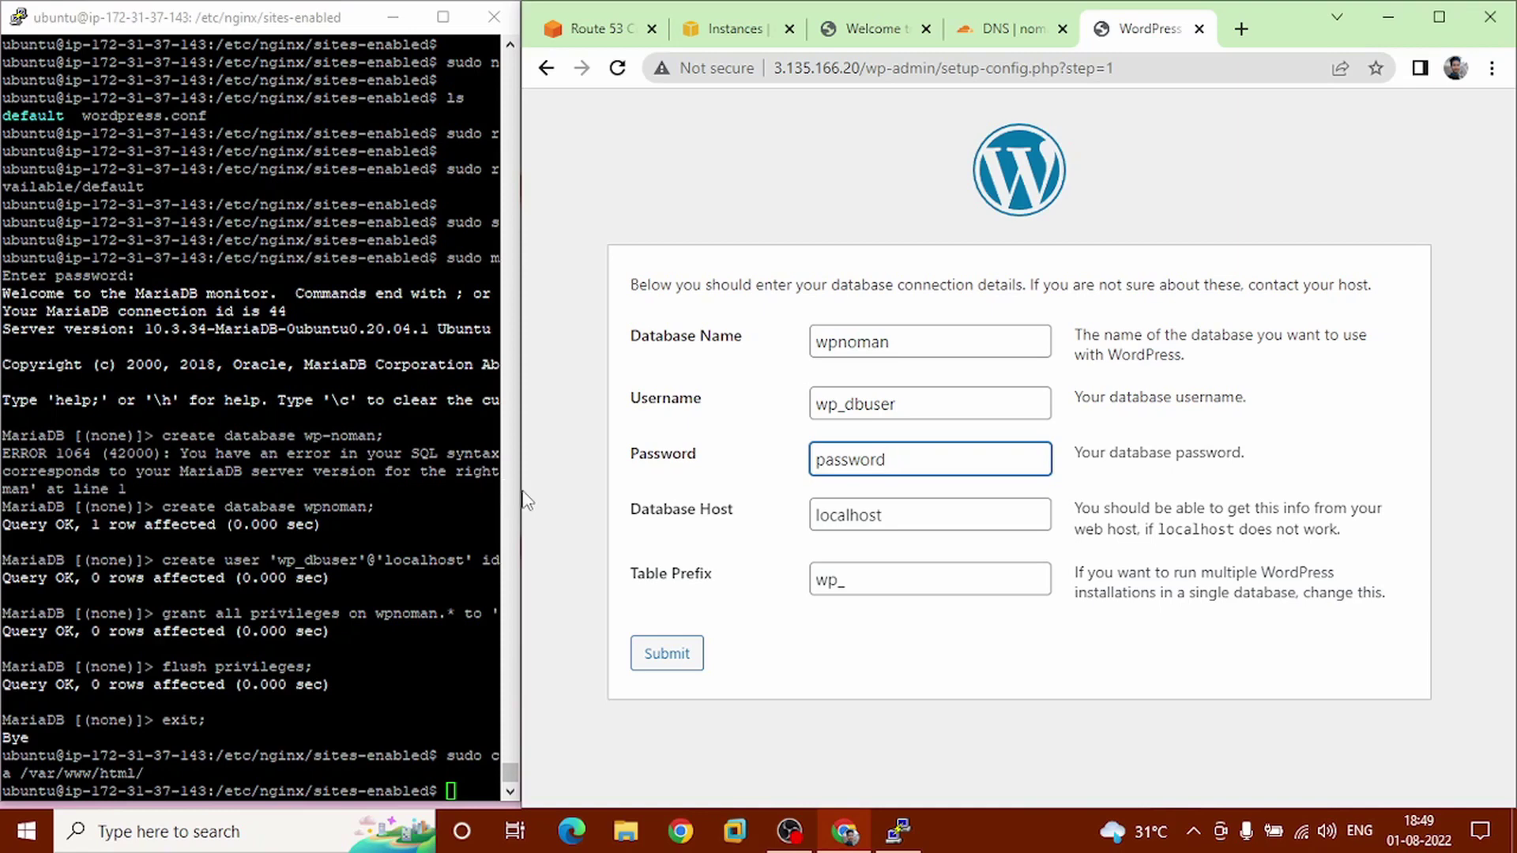
Resize the browser and terminal windows so the whole database form is visible.
{"action": "left_click_drag", "start_coordinate": [521, 498], "coordinate": [962, 491]}
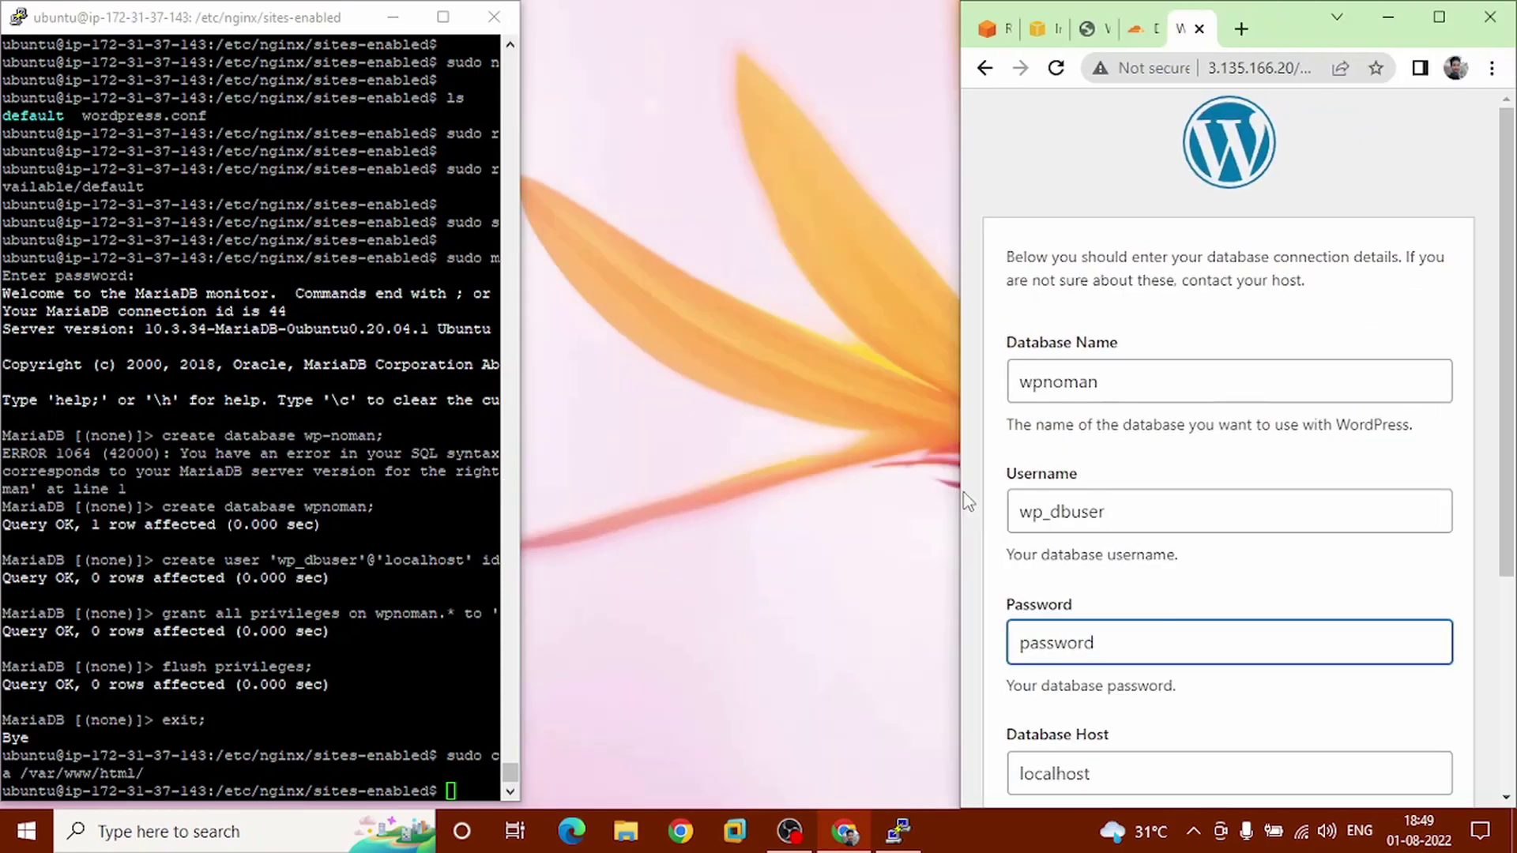
{"action": "left_click_drag", "start_coordinate": [529, 511], "coordinate": [917, 517]}
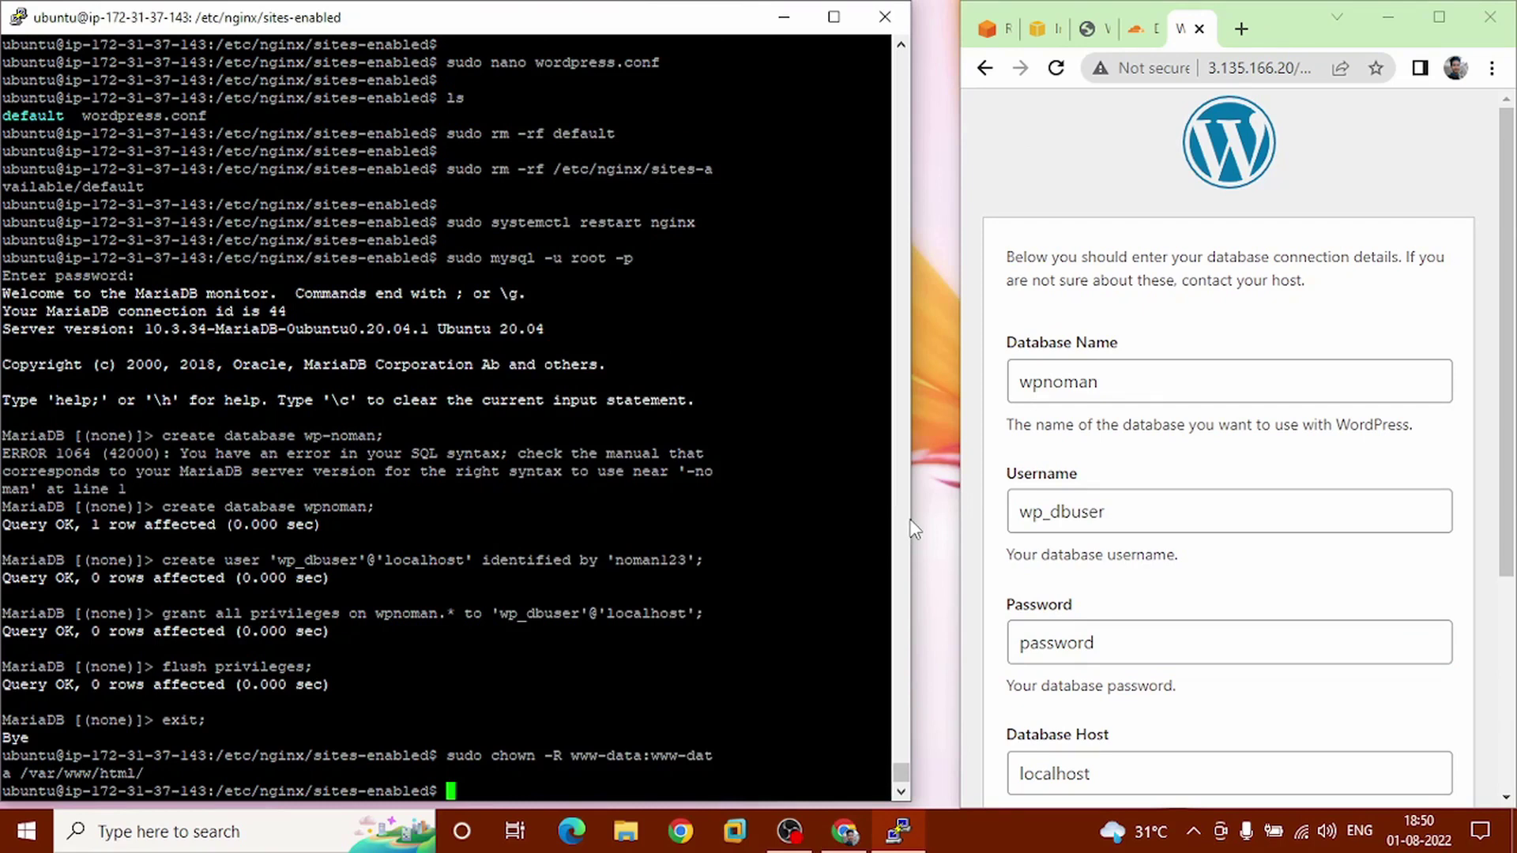
{"action": "left_click_drag", "start_coordinate": [912, 526], "coordinate": [452, 585]}
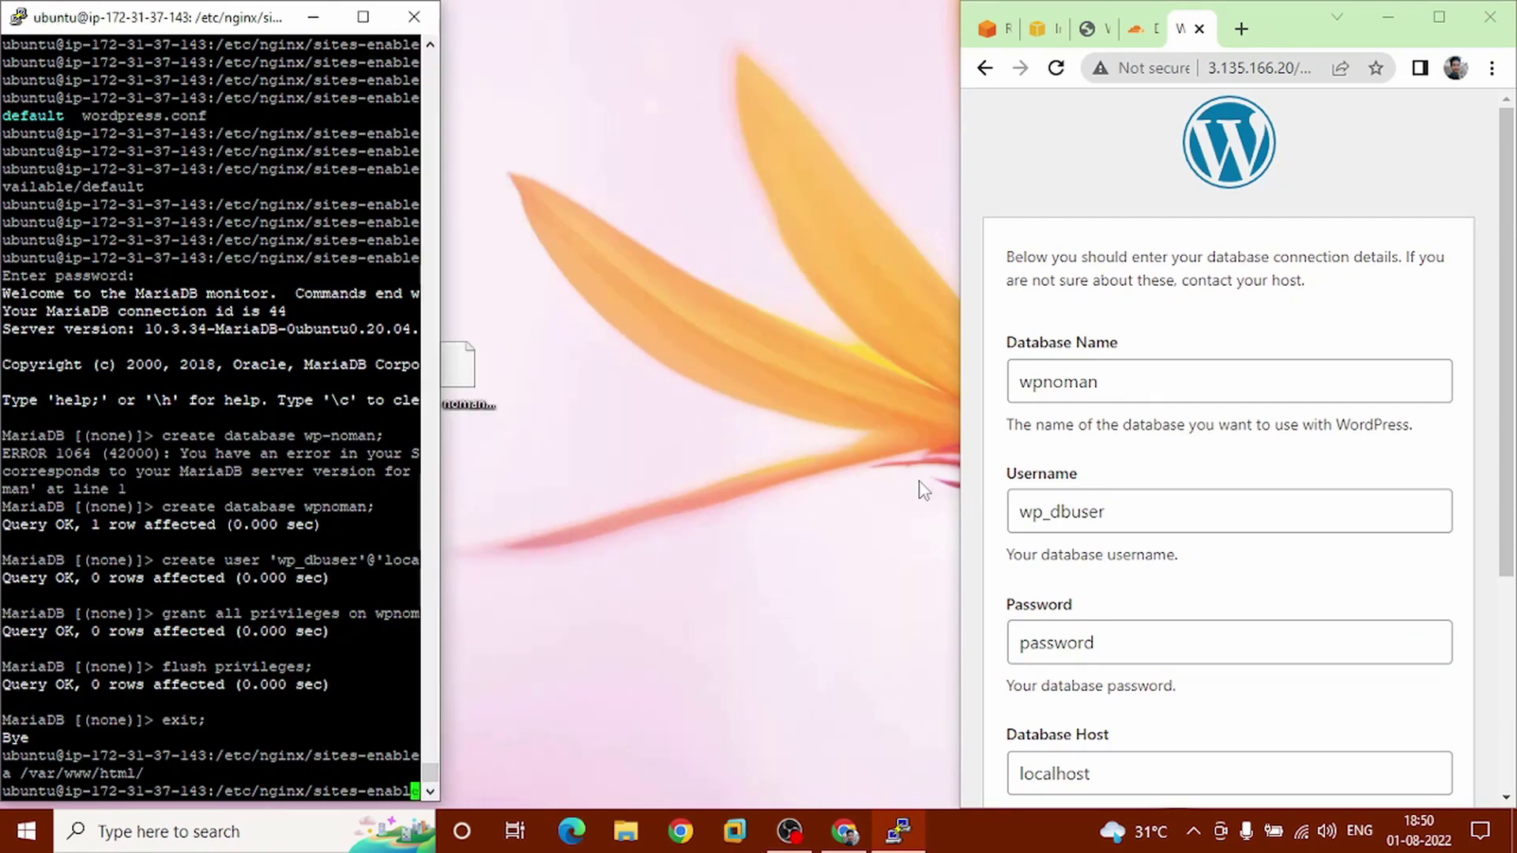
{"action": "left_click", "coordinate": [962, 491]}
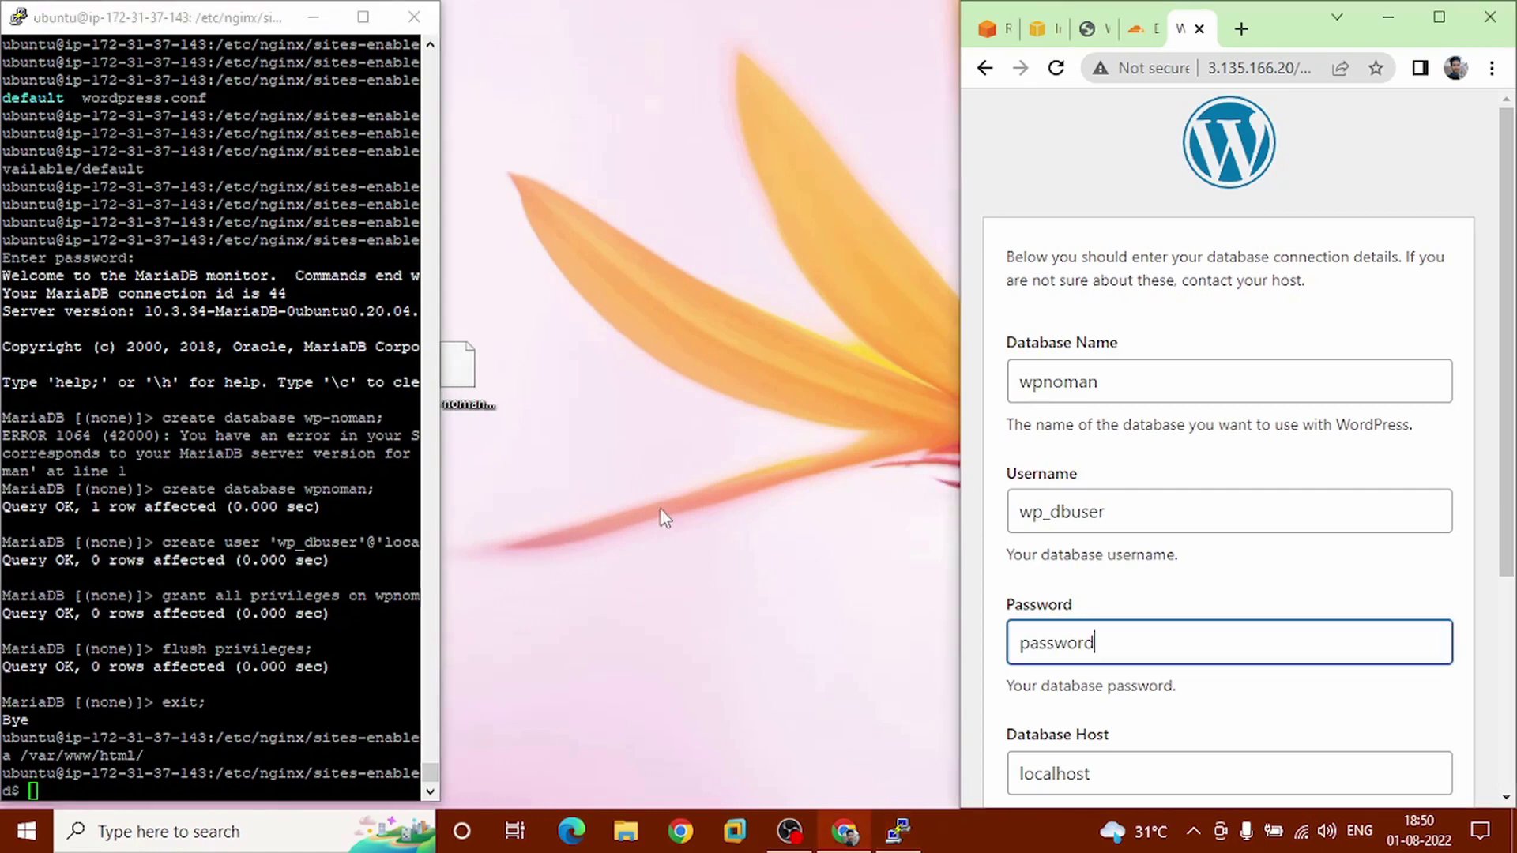
{"action": "left_click_drag", "start_coordinate": [957, 498], "coordinate": [432, 519]}
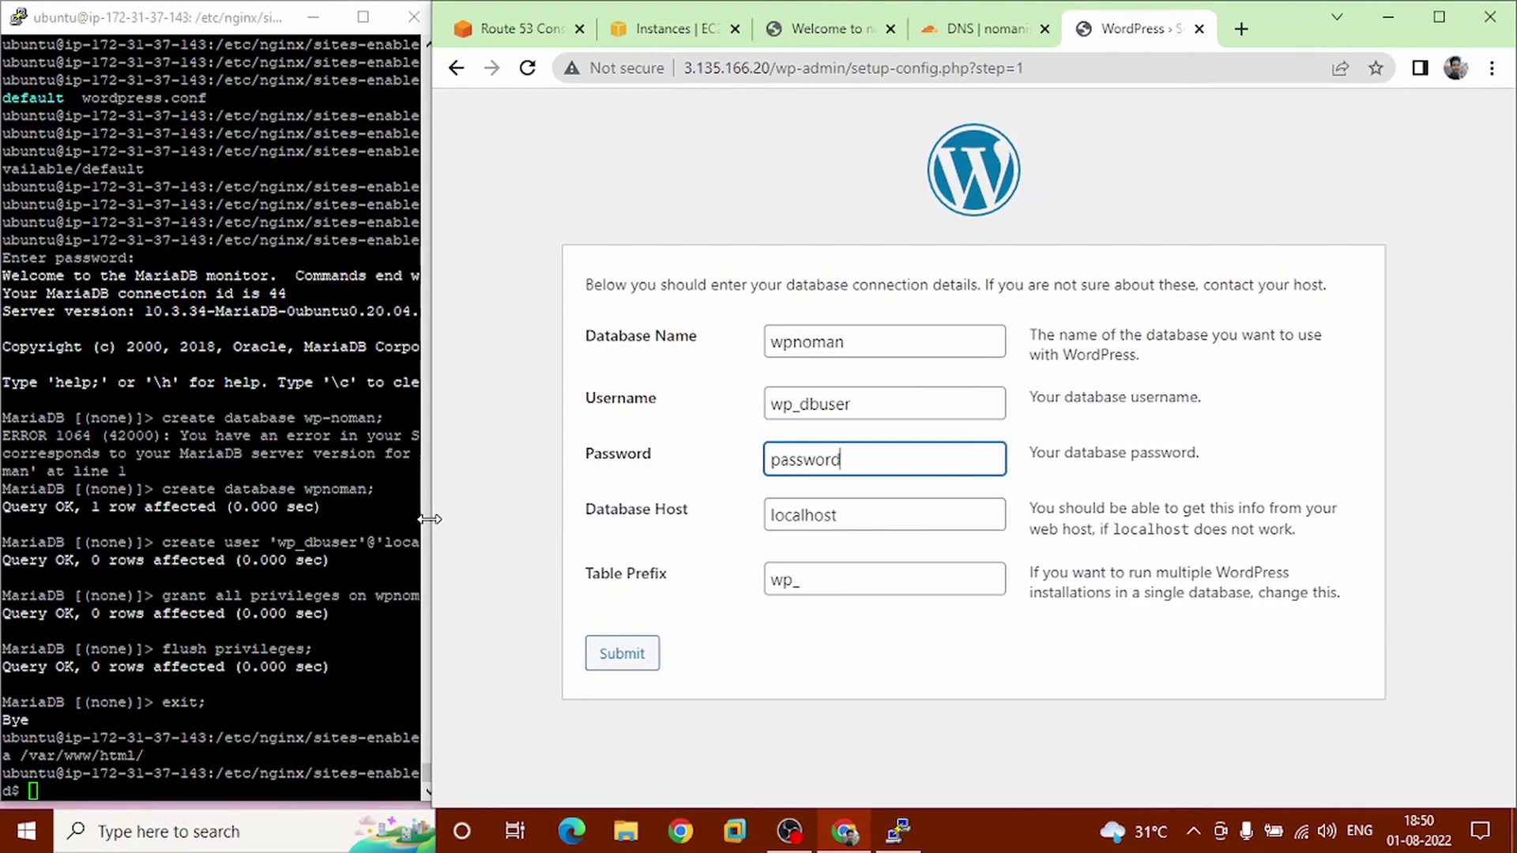
Replace the password with the real database password and submit the connection details.
{"action": "double_click", "coordinate": [862, 463]}
{"action": "left_click", "coordinate": [625, 662]}
{"action": "left_click", "coordinate": [628, 663]}
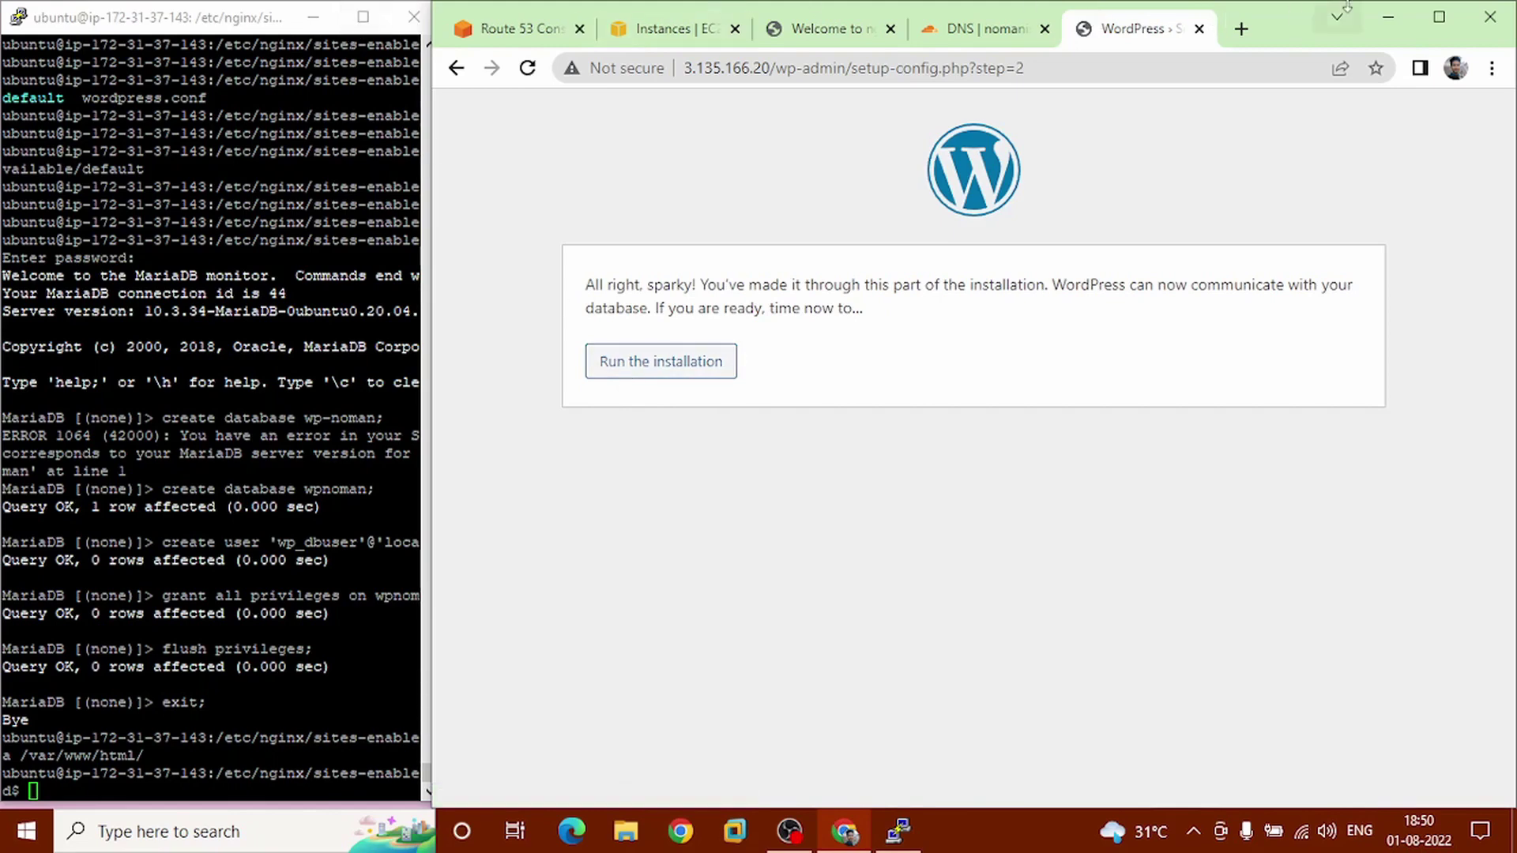
Maximize the browser, start the installation, and fill in the site title from saved entries.
{"action": "left_click", "coordinate": [1419, 15]}
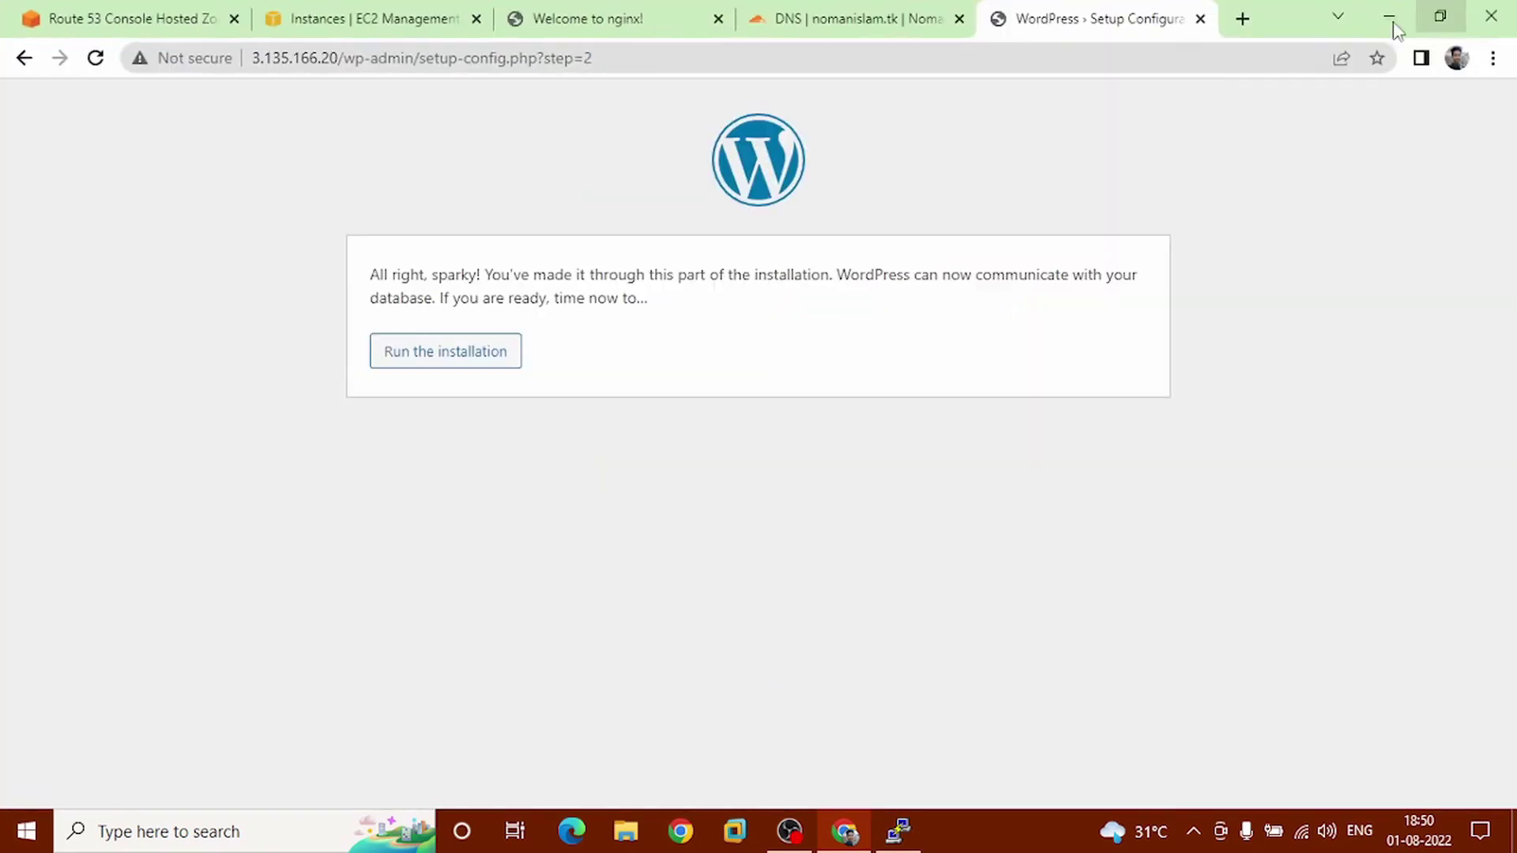
{"action": "left_click", "coordinate": [431, 357]}
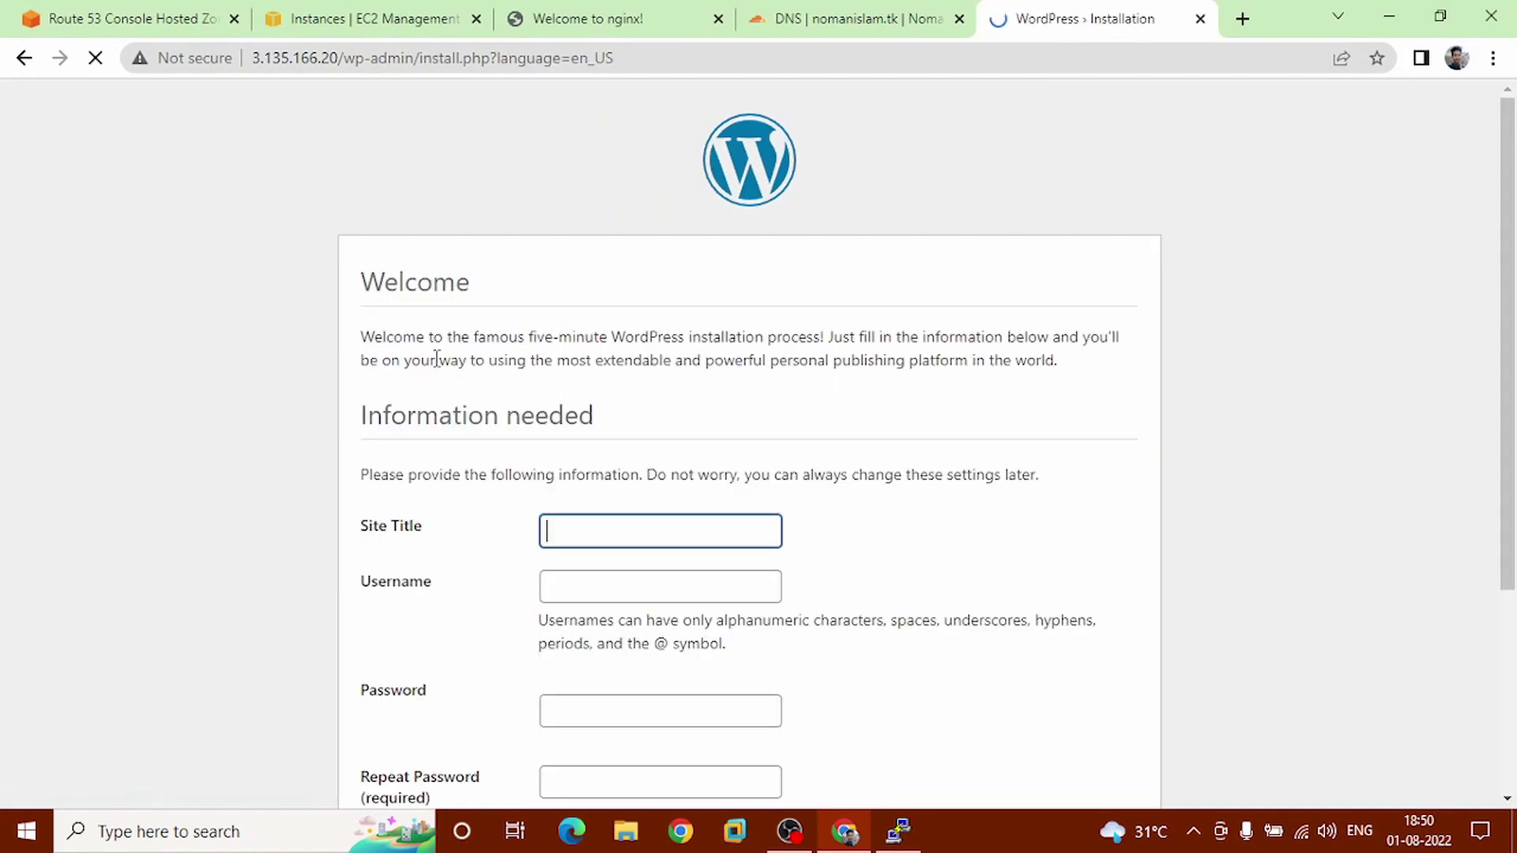
{"action": "scroll", "coordinate": [701, 566], "scroll_direction": "down", "scroll_amount": 3}
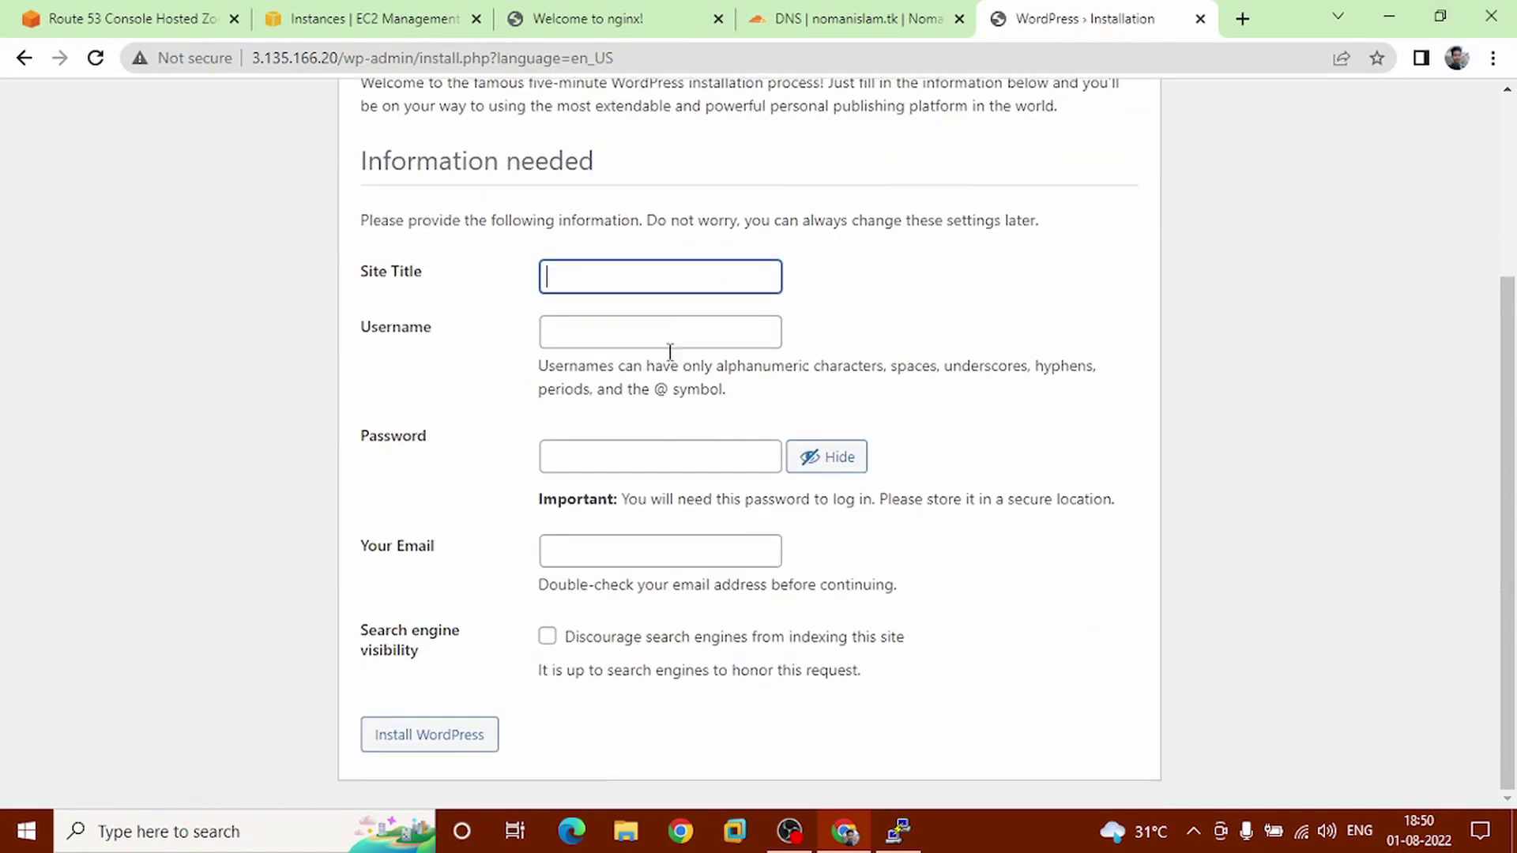
{"action": "left_click", "coordinate": [650, 264]}
{"action": "left_click", "coordinate": [726, 332]}
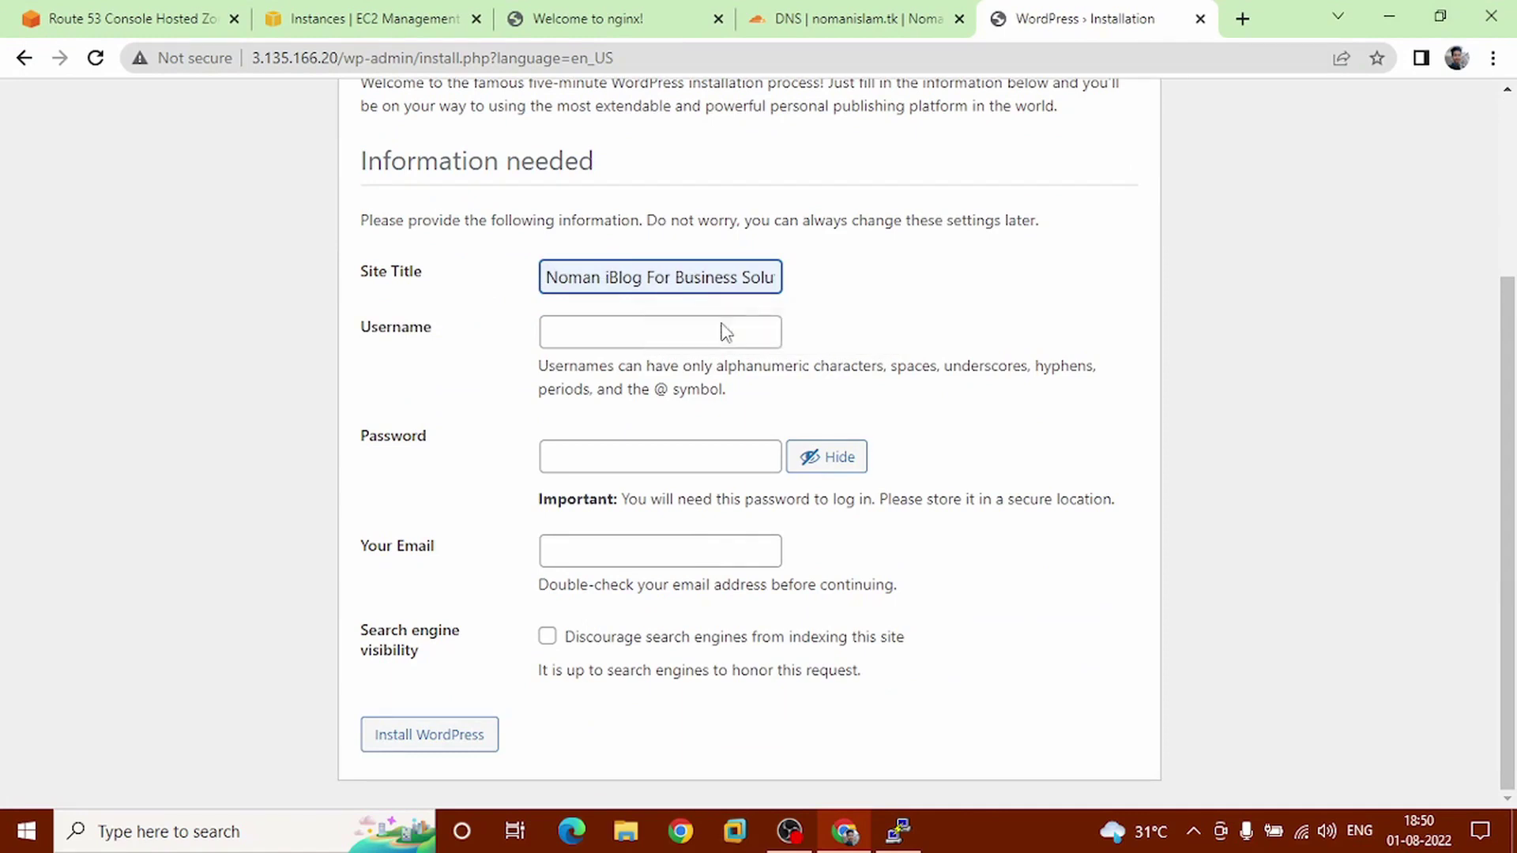
Enter the admin username and password, and confirm use of the weak password.
{"action": "left_click", "coordinate": [633, 335]}
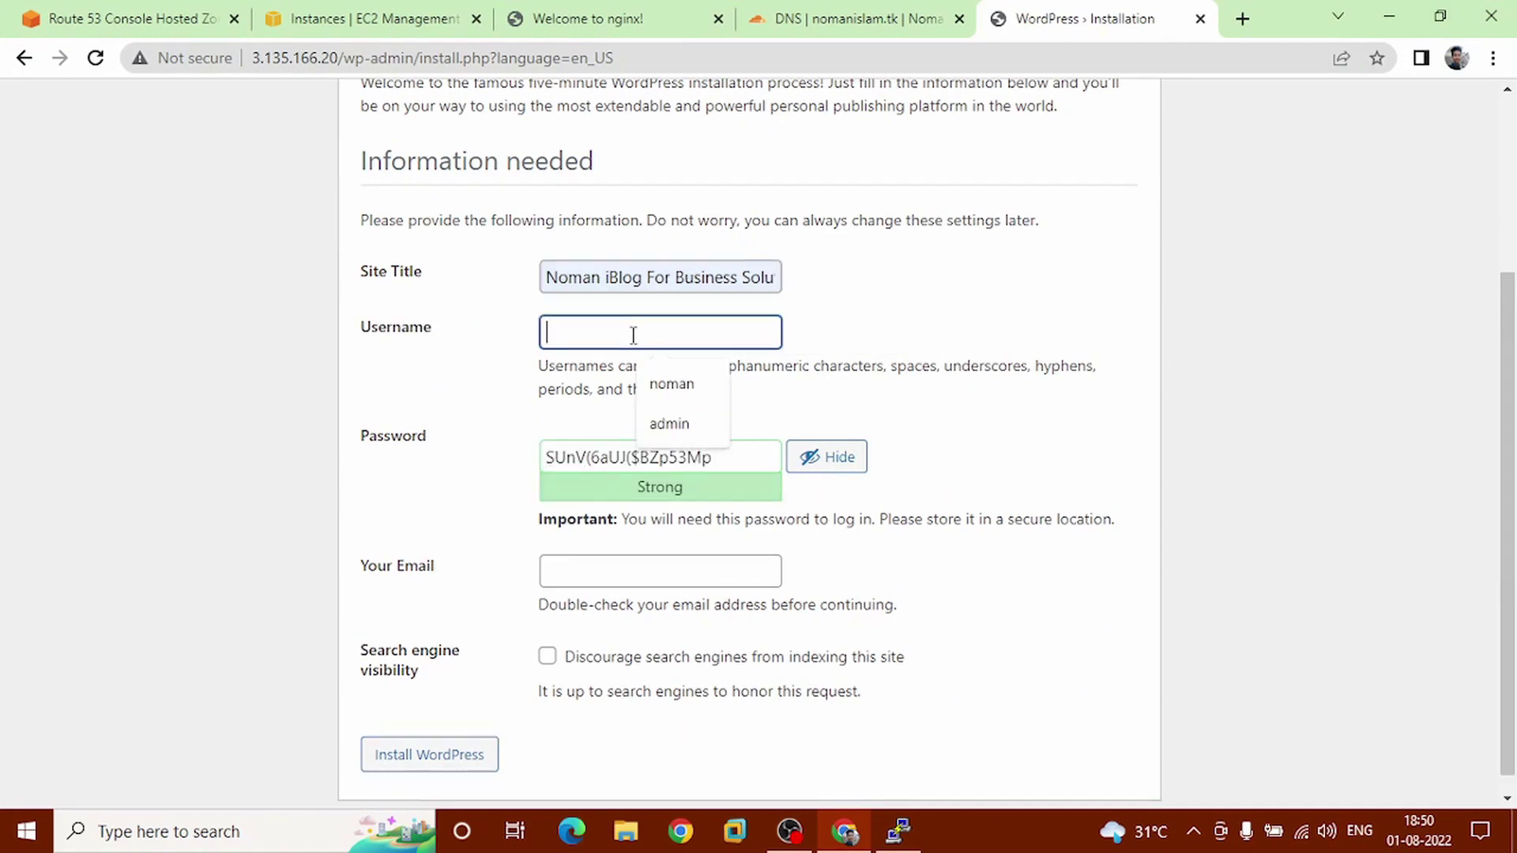
{"action": "type", "text": "noman"}
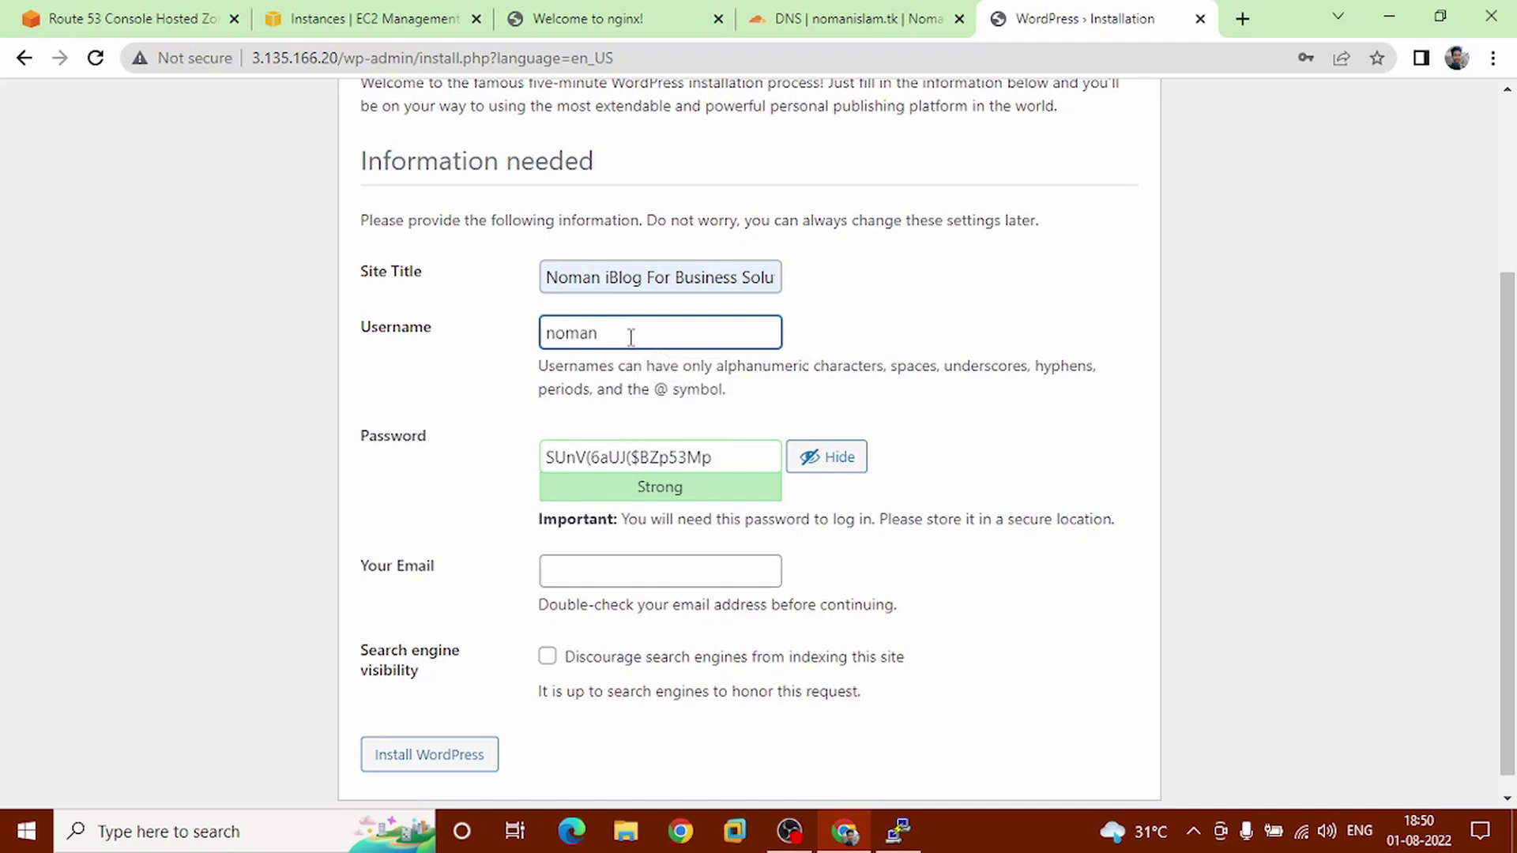
{"action": "key", "text": "Tab"}
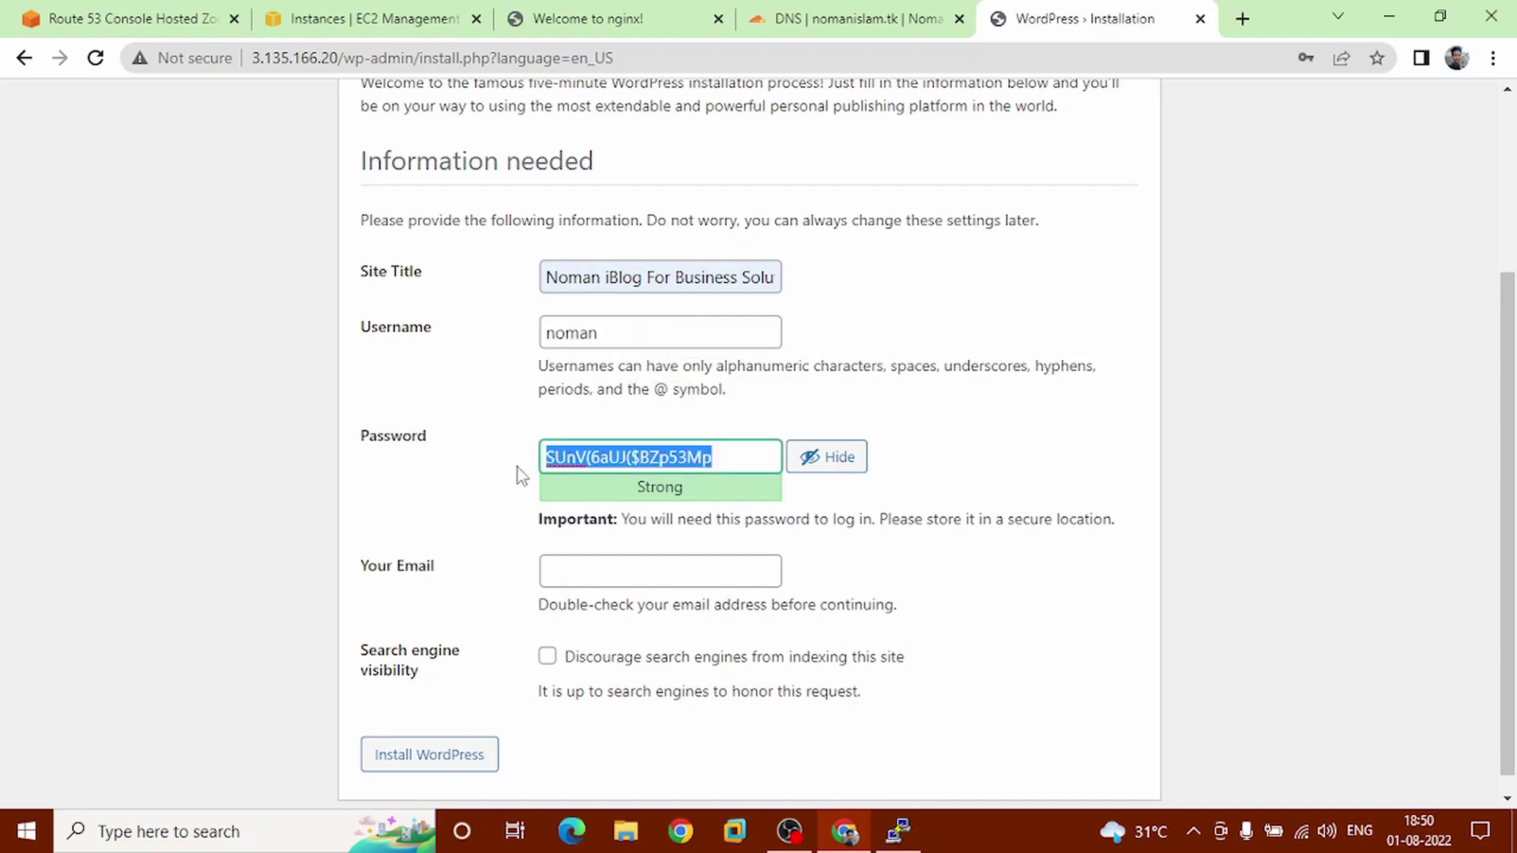
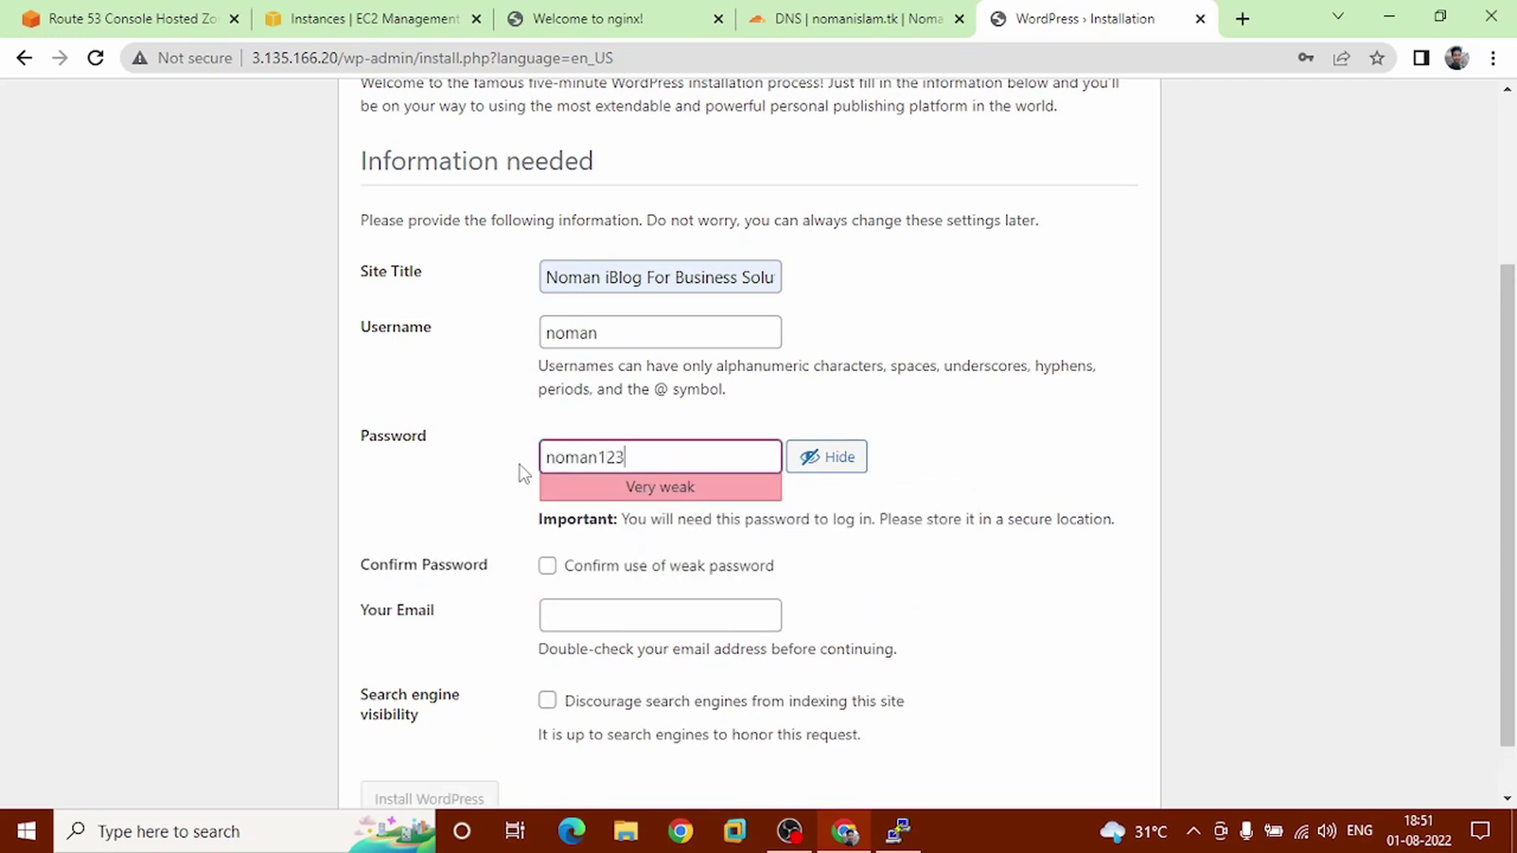
{"action": "left_click", "coordinate": [555, 567]}
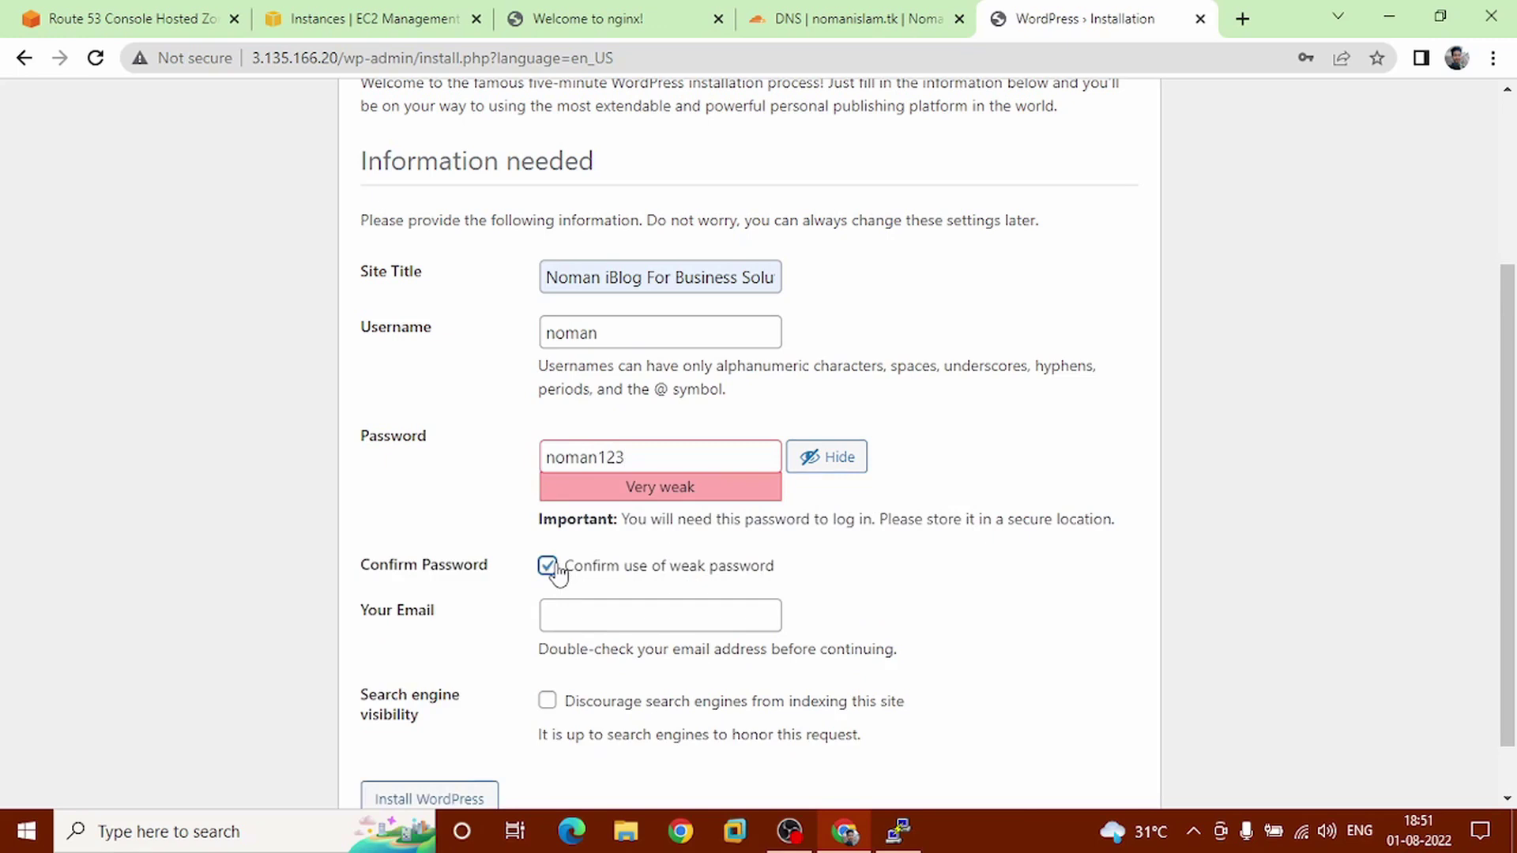
Fill in the admin e-mail, install WordPress, dismiss Chrome's password prompts, and go to login.
{"action": "scroll", "coordinate": [558, 572], "scroll_direction": "down", "scroll_amount": 1}
{"action": "left_click", "coordinate": [569, 551]}
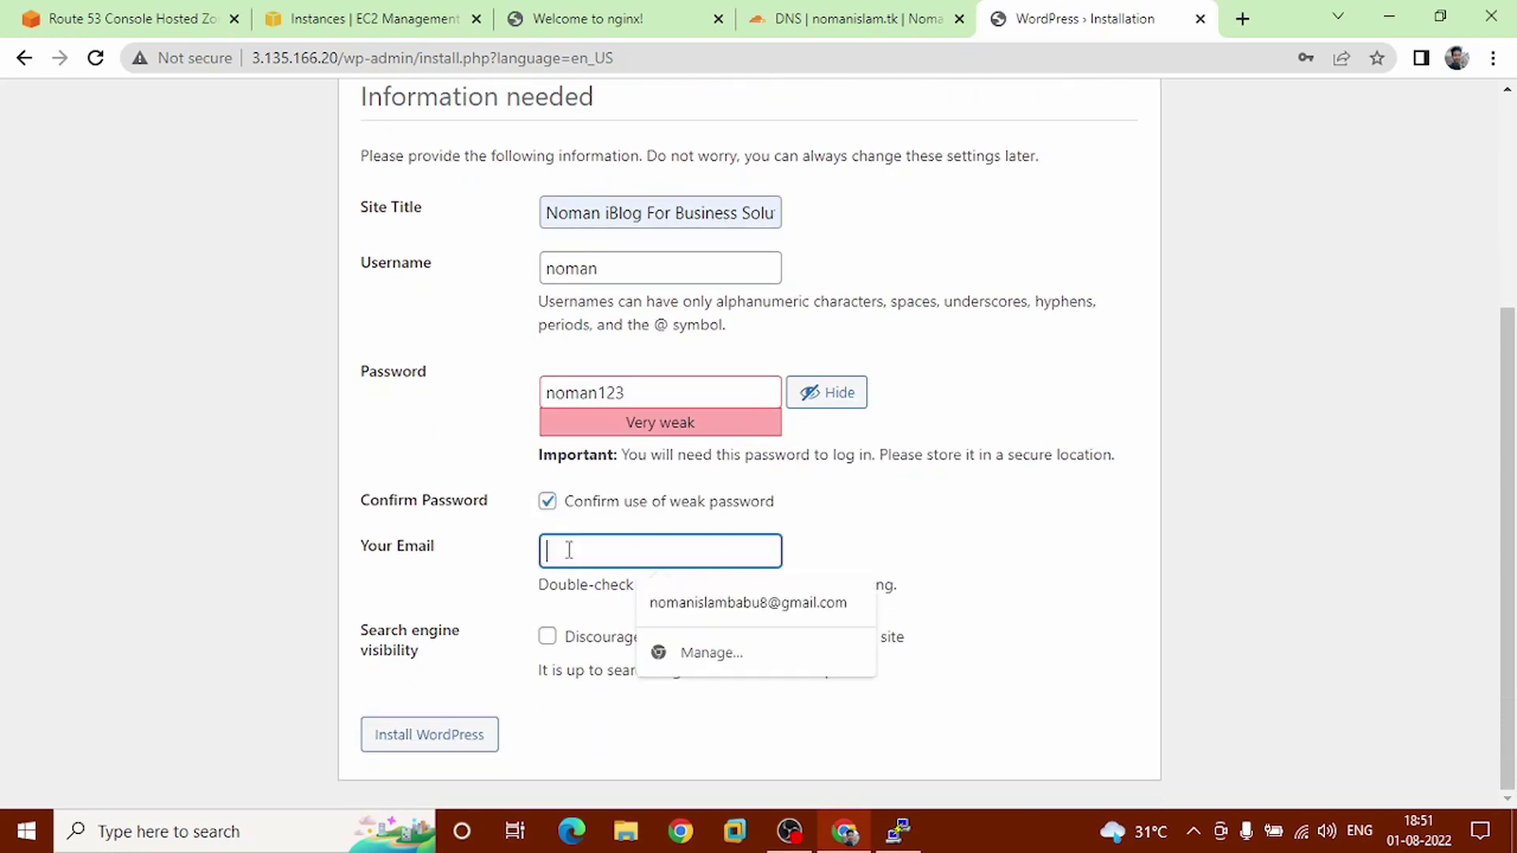
{"action": "left_click", "coordinate": [686, 608]}
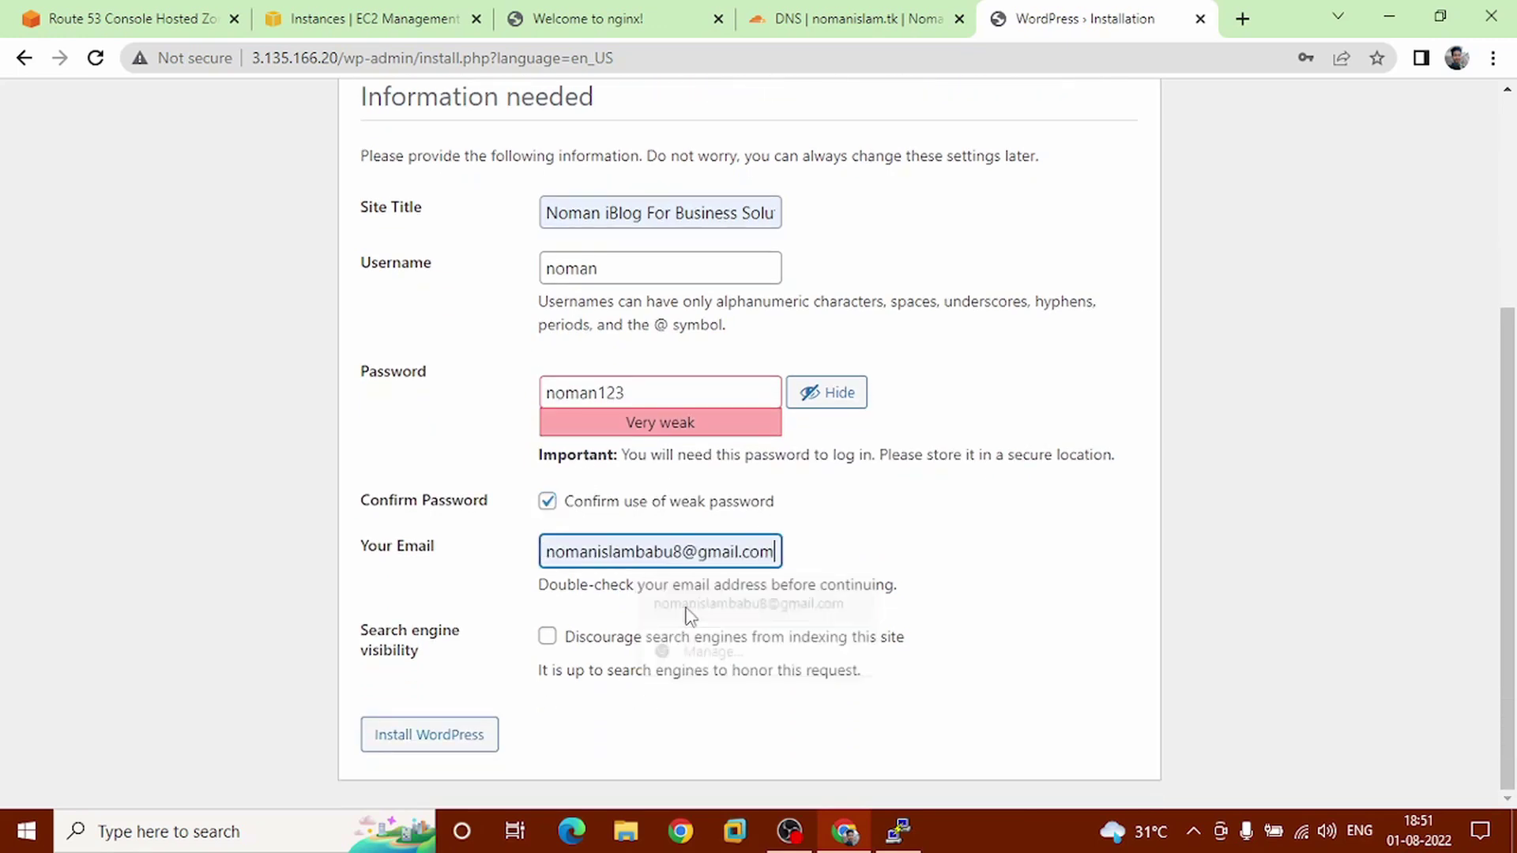
{"action": "left_click", "coordinate": [435, 751]}
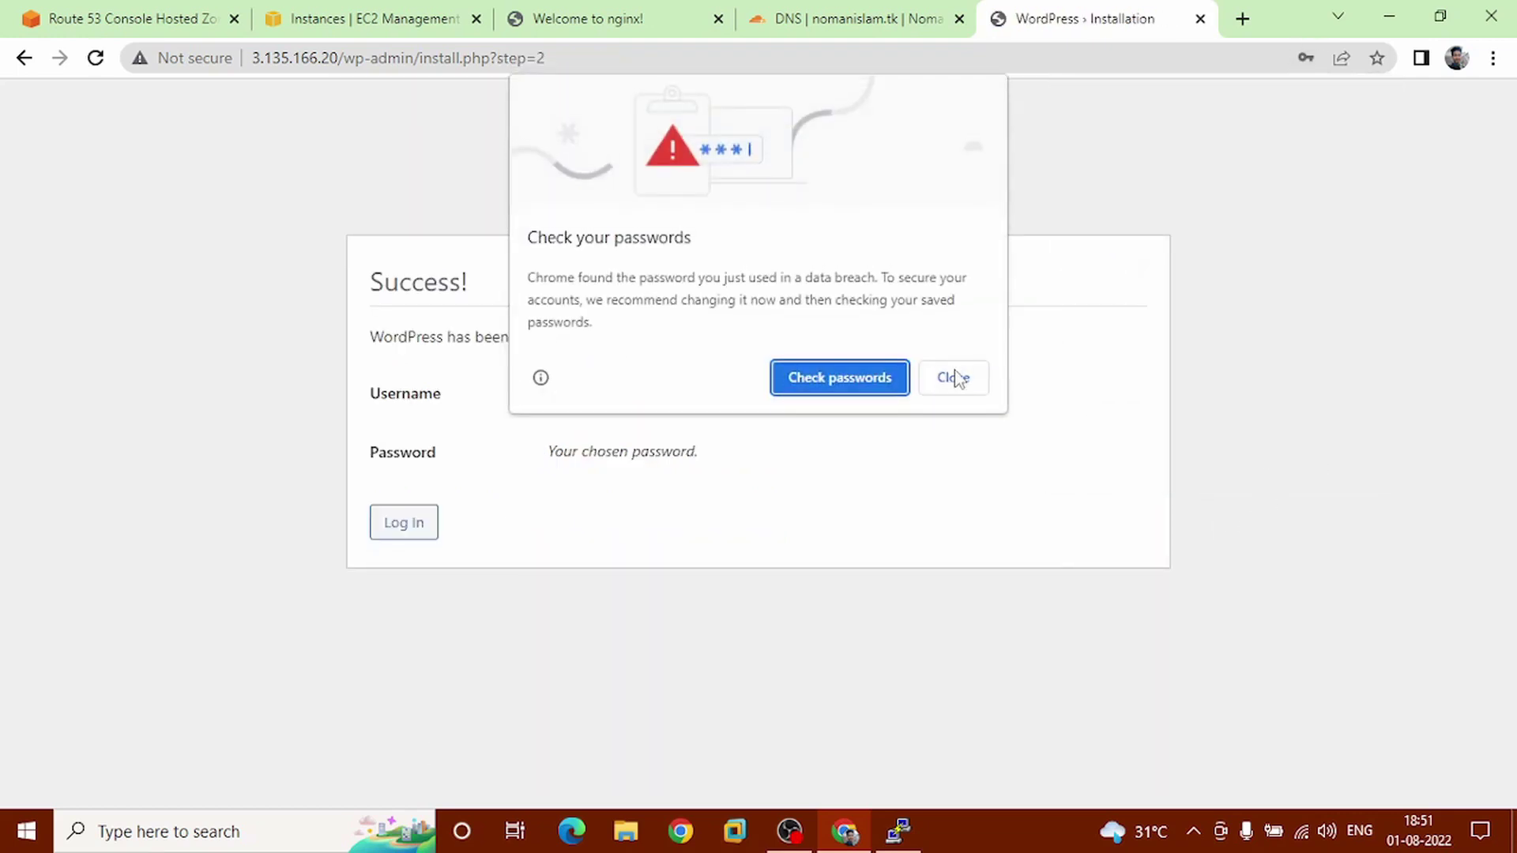
{"action": "left_click", "coordinate": [957, 381]}
{"action": "left_click", "coordinate": [1335, 387]}
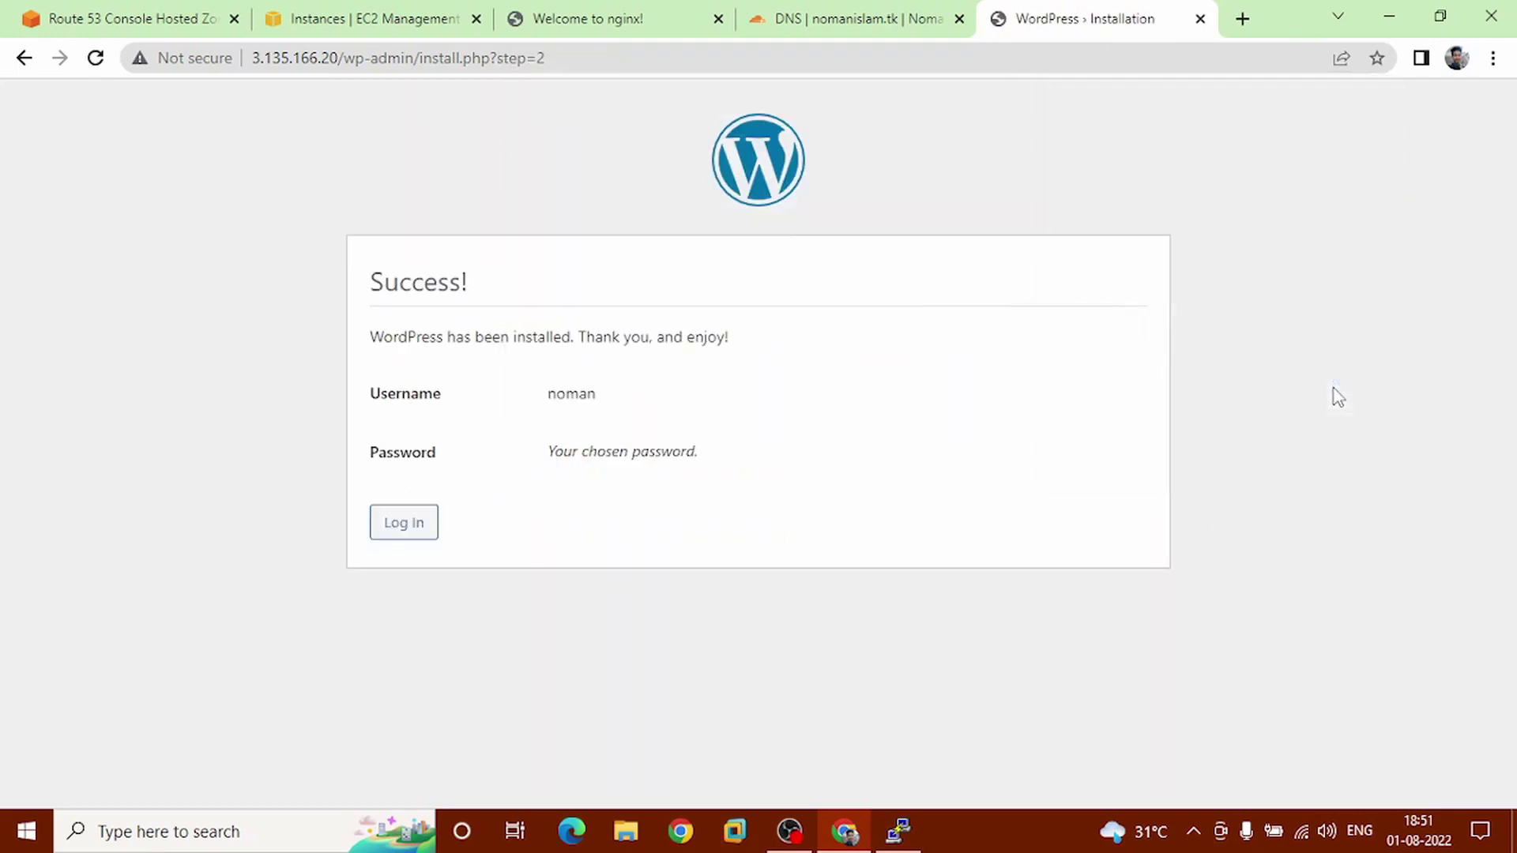
{"action": "left_click", "coordinate": [402, 523]}
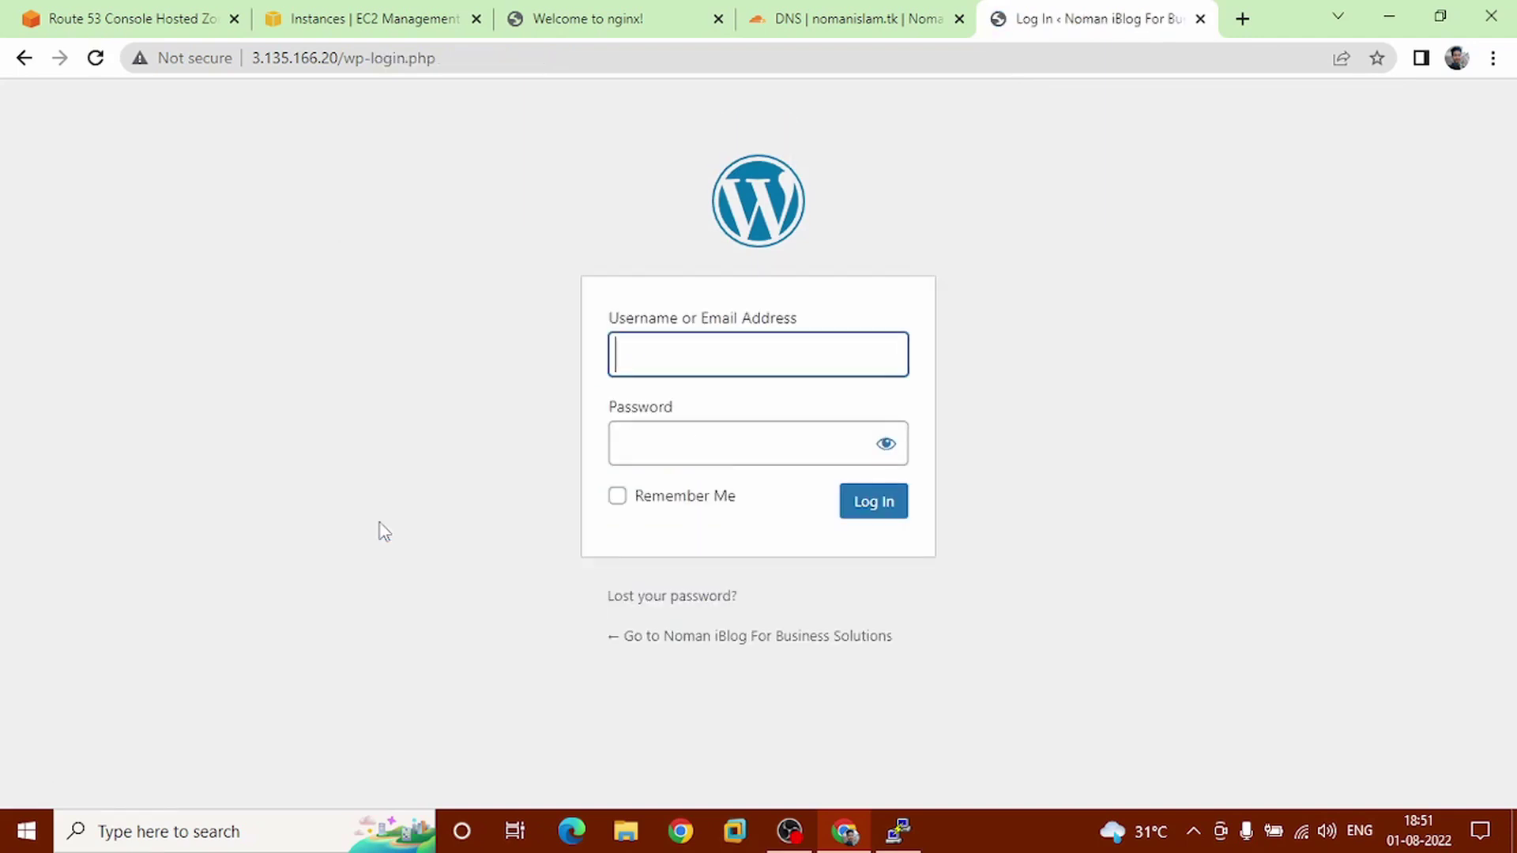
Log in with the admin username and password, dismissing Chrome's password warnings.
{"action": "type", "text": "noman"}
{"action": "key", "text": "Tab"}
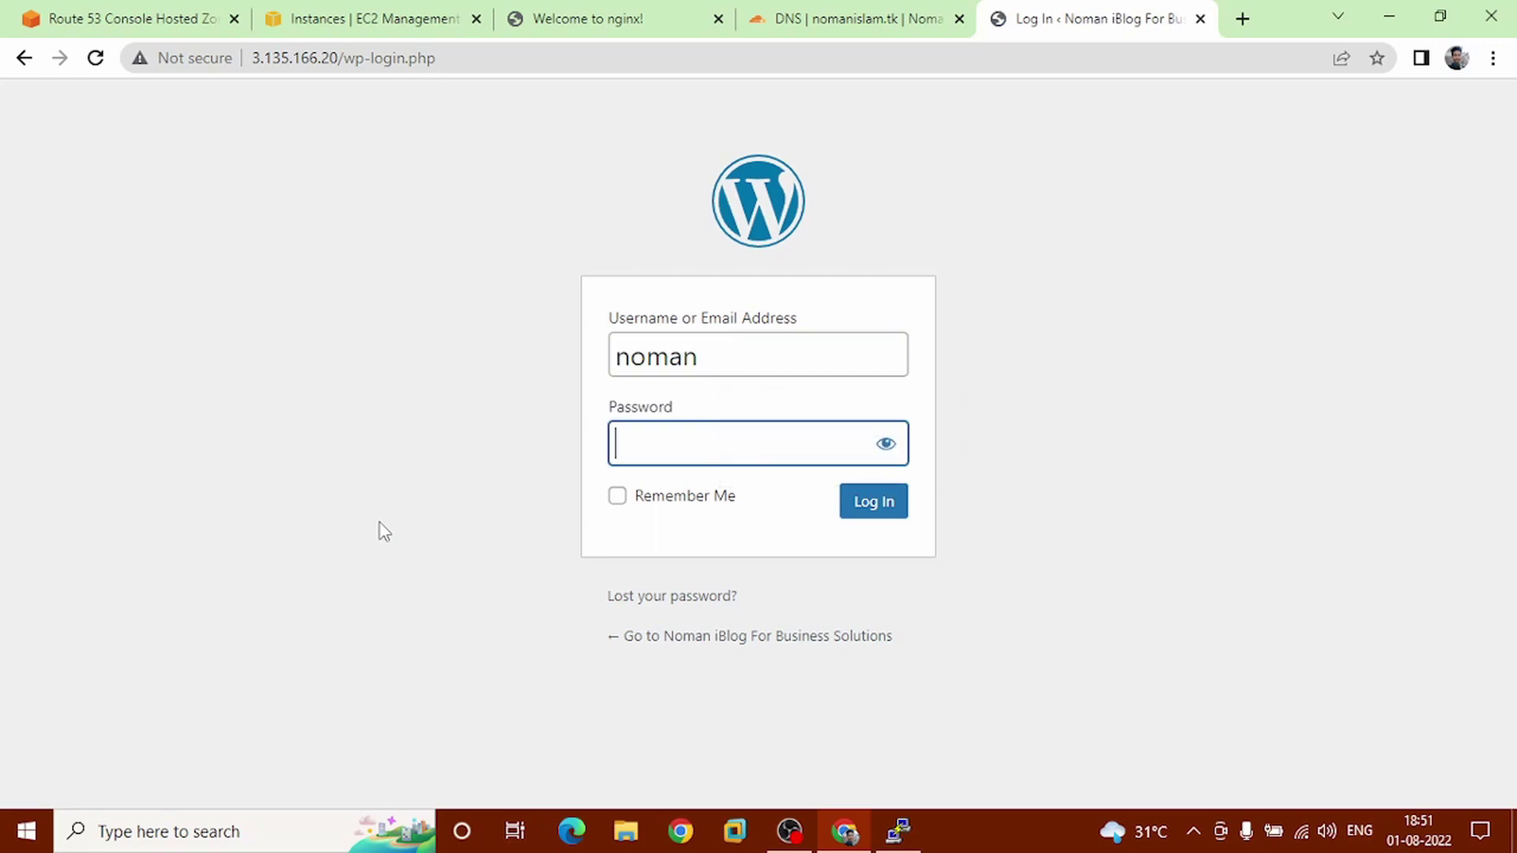
{"action": "key", "text": "Return"}
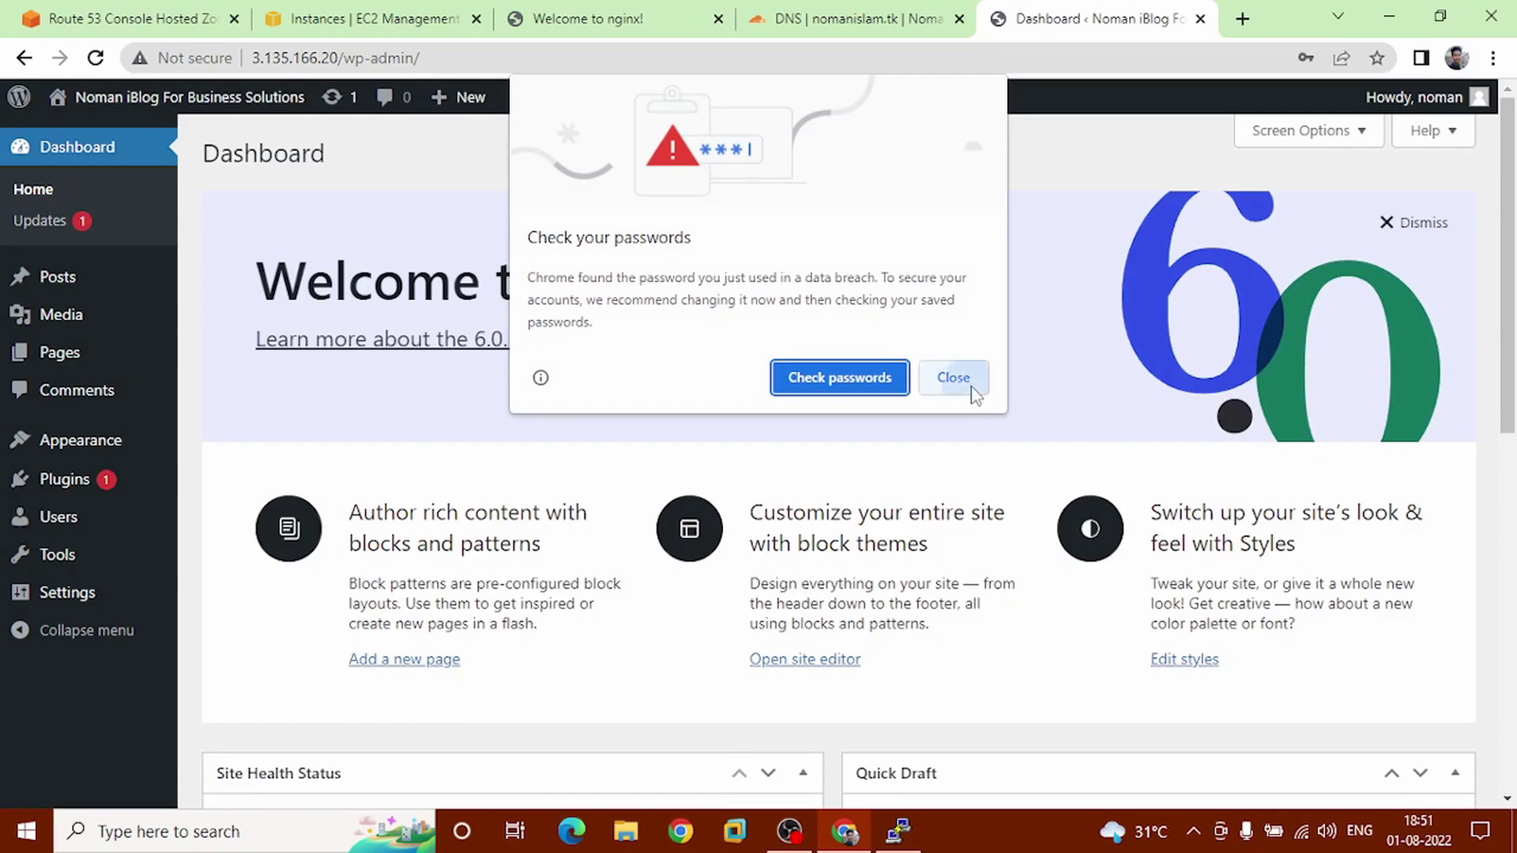
{"action": "left_click", "coordinate": [972, 387]}
{"action": "left_click", "coordinate": [1341, 372]}
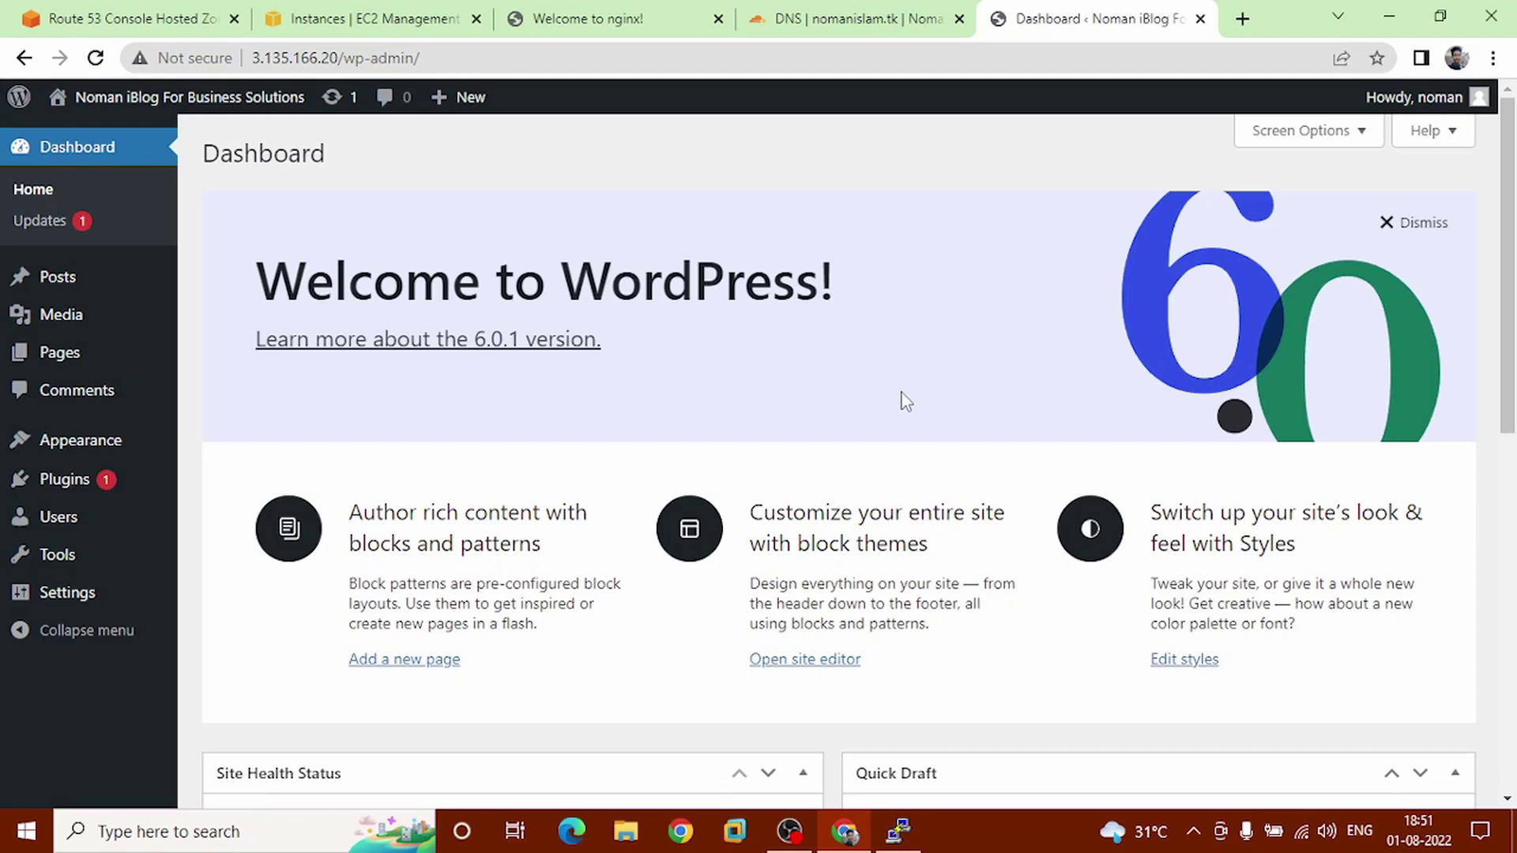
Load the site's public domain address in a new browser tab.
{"action": "left_click", "coordinate": [1242, 18]}
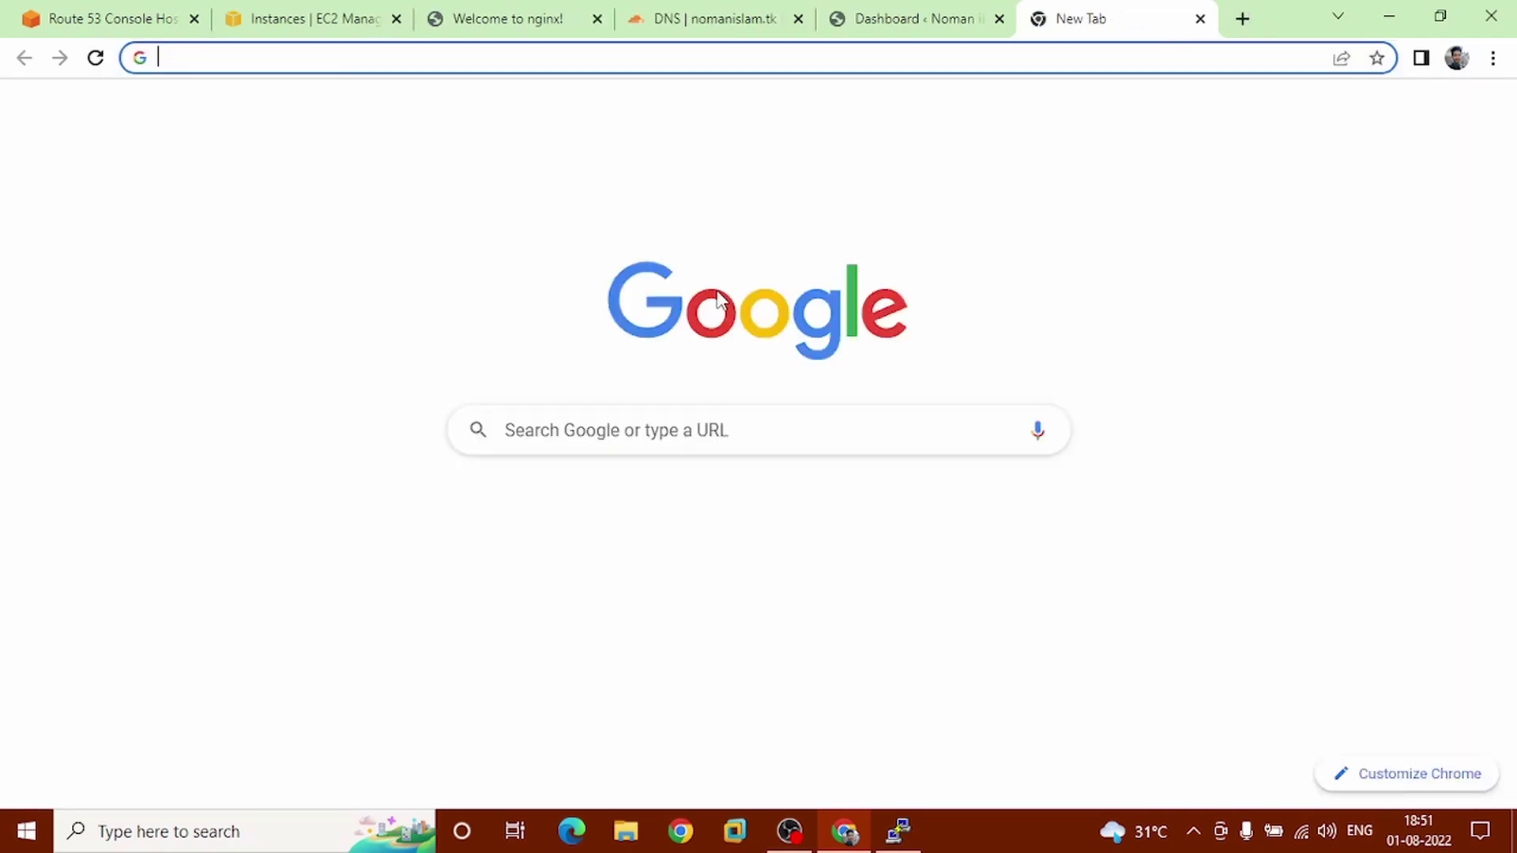
{"action": "type", "text": "wordpress"}
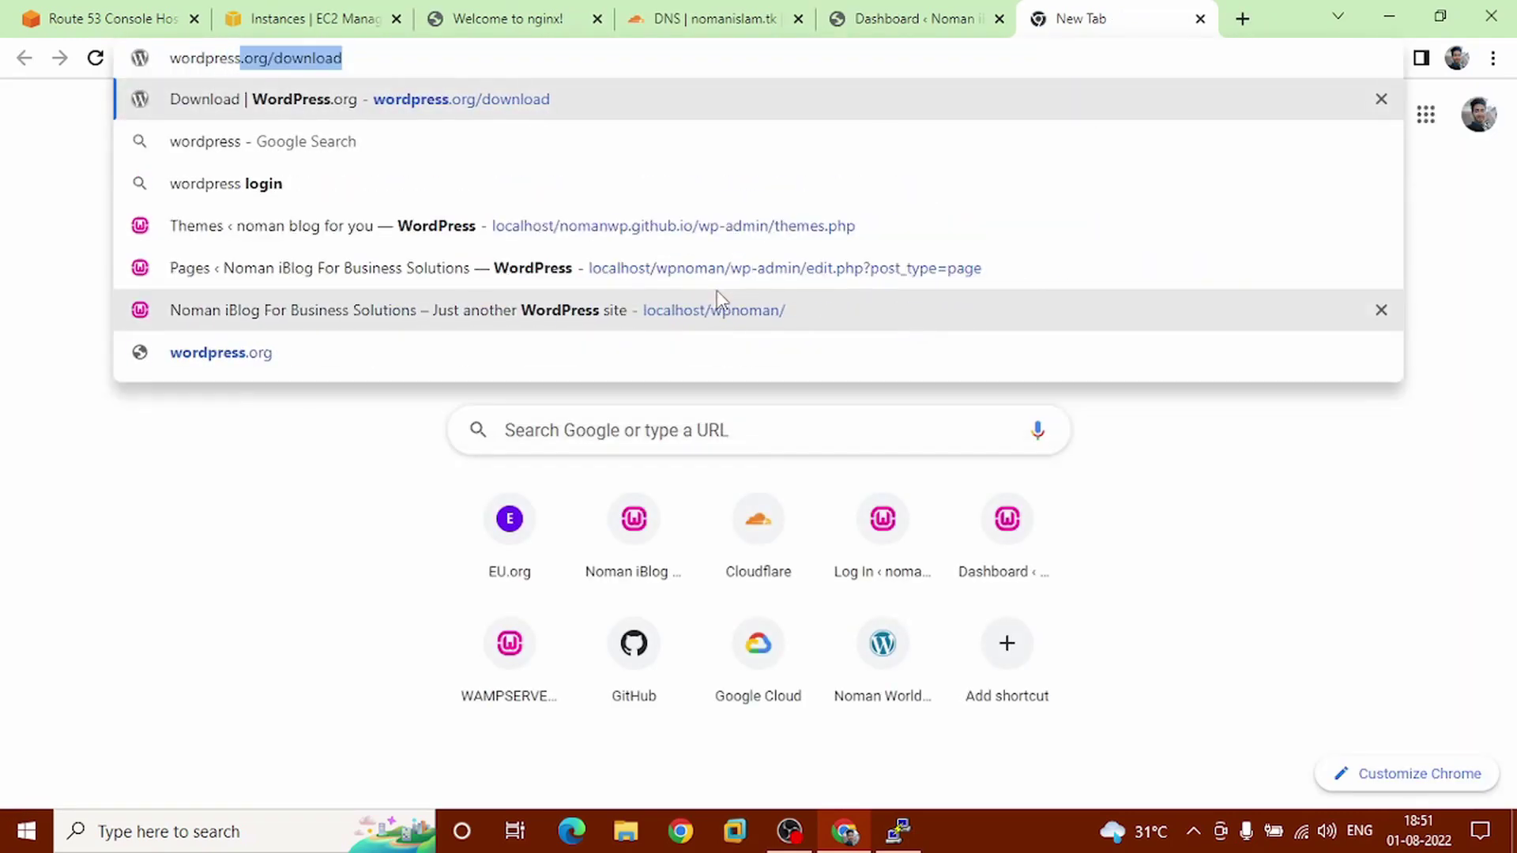
{"action": "type", "text": ".noman"}
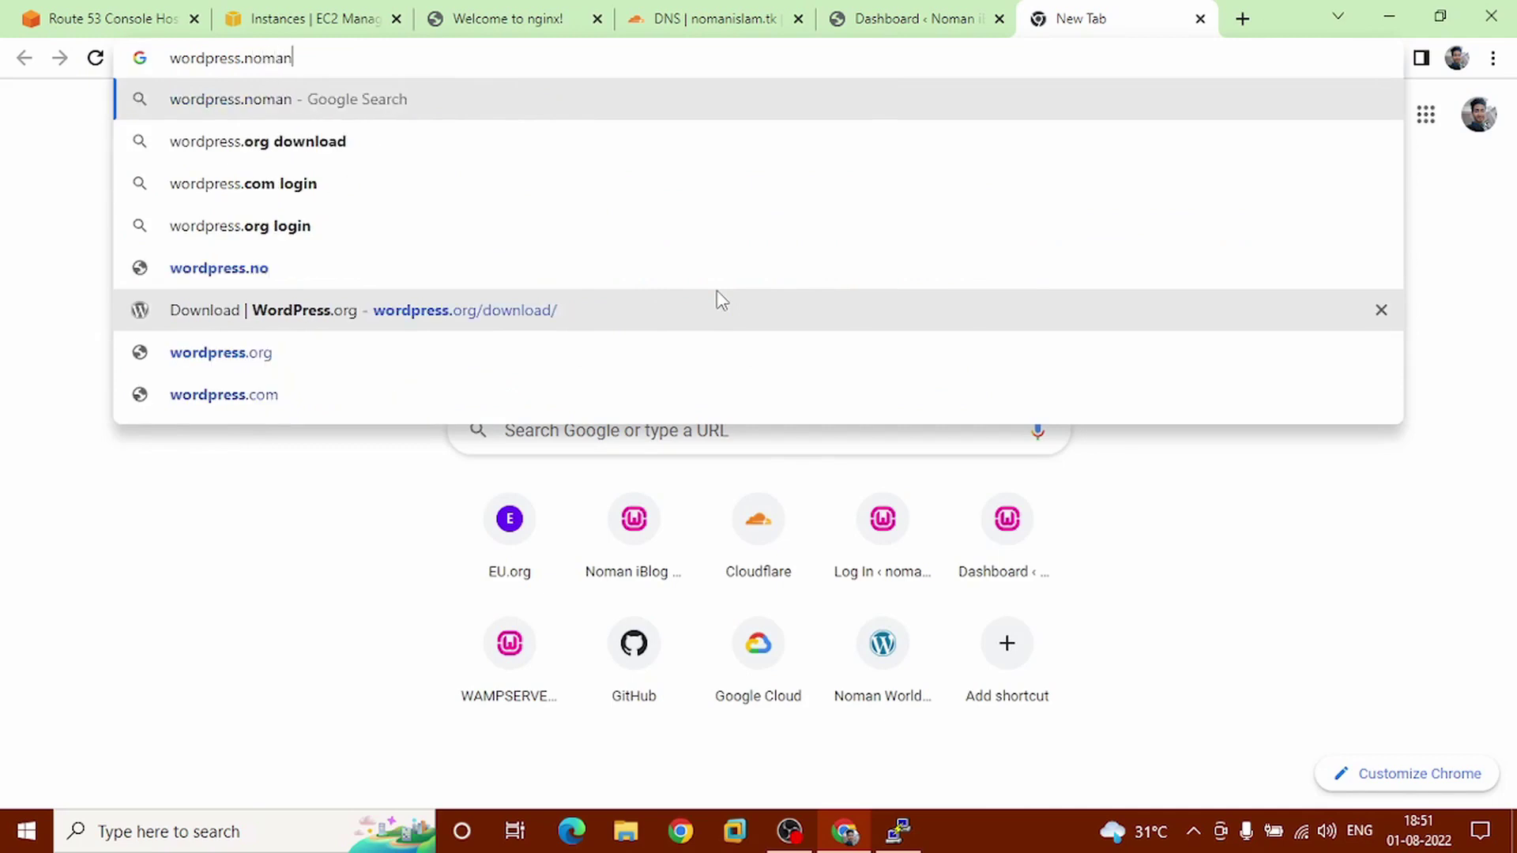
{"action": "type", "text": "islam.tk"}
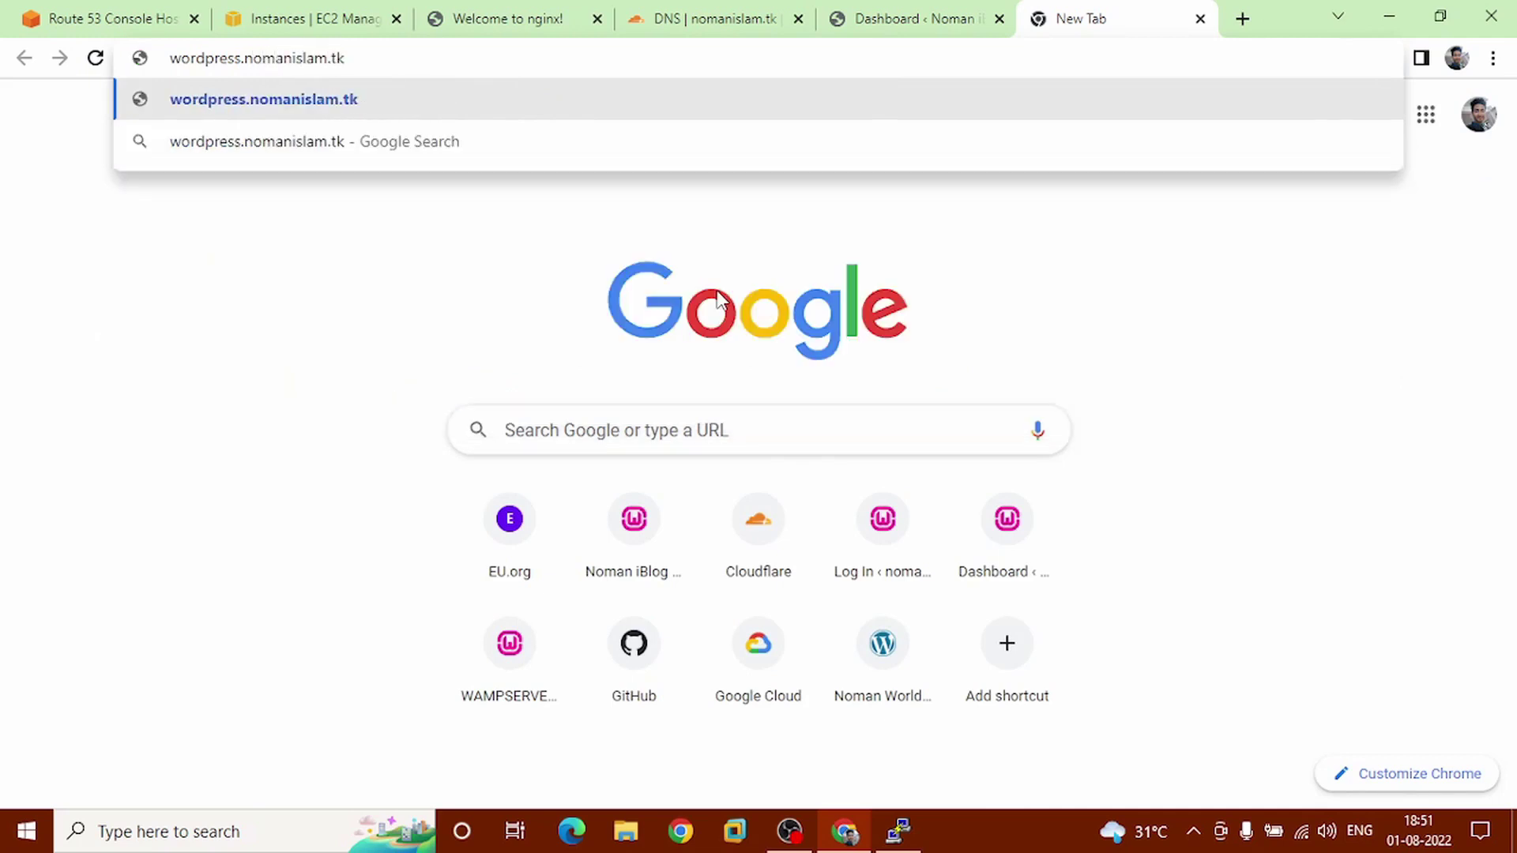
{"action": "key", "text": "Return"}
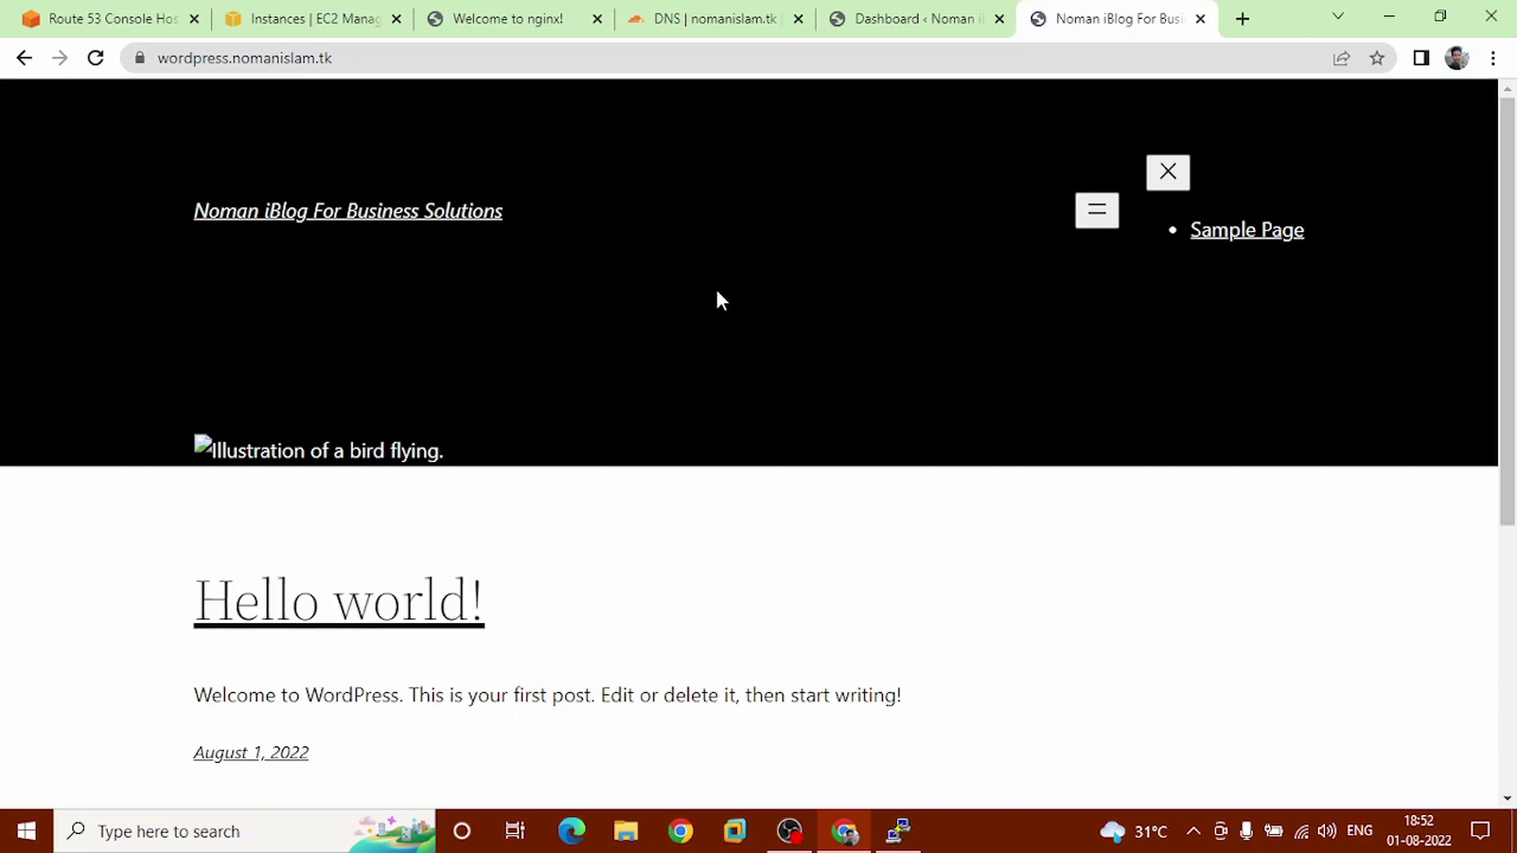
Check the site's connection security, select its address, and open another tab.
{"action": "left_click", "coordinate": [140, 59]}
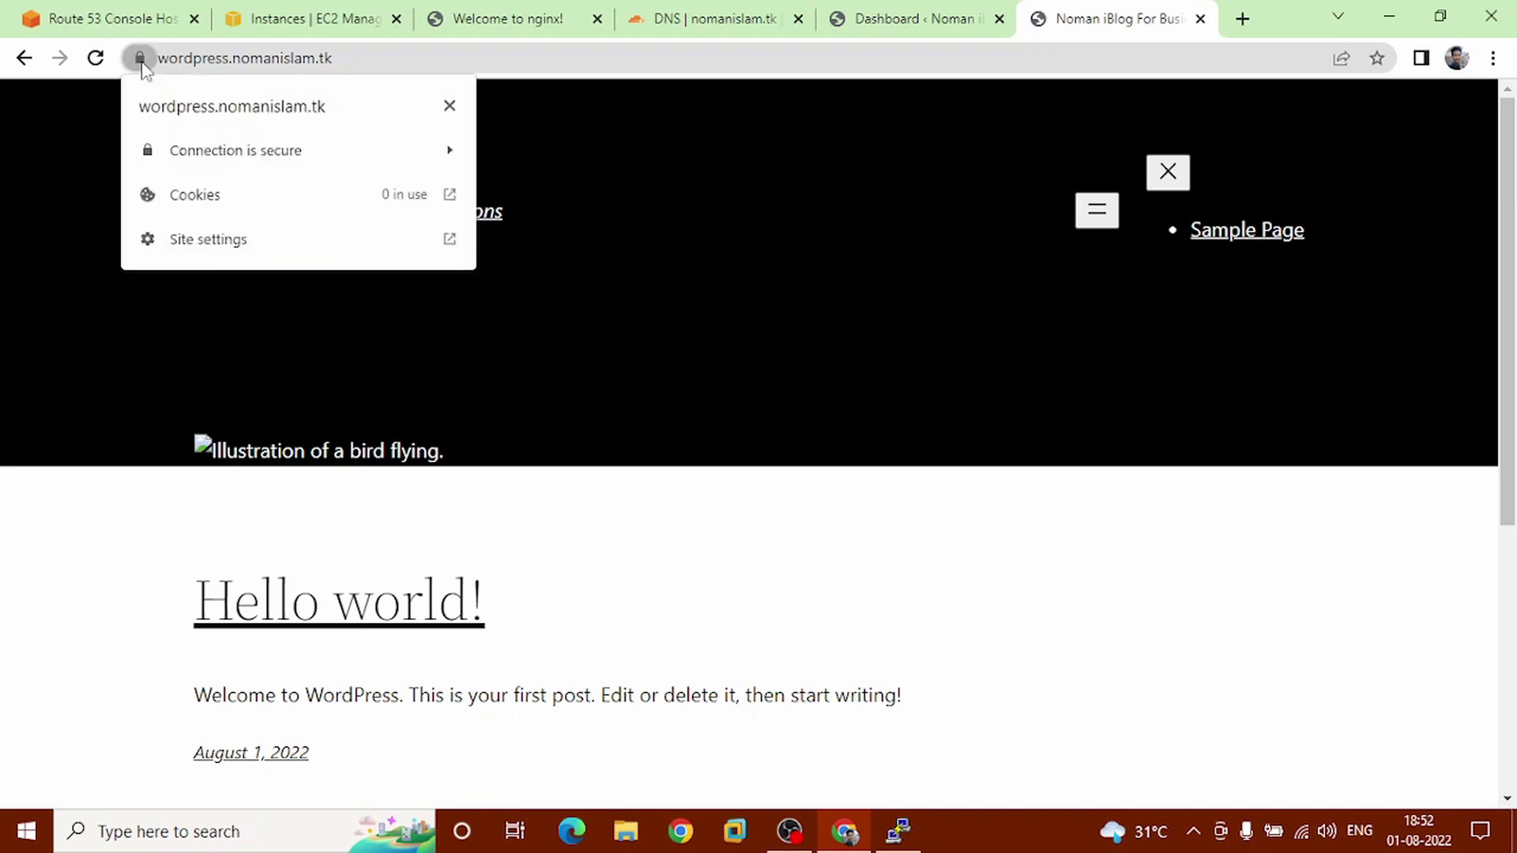
{"action": "left_click", "coordinate": [525, 405]}
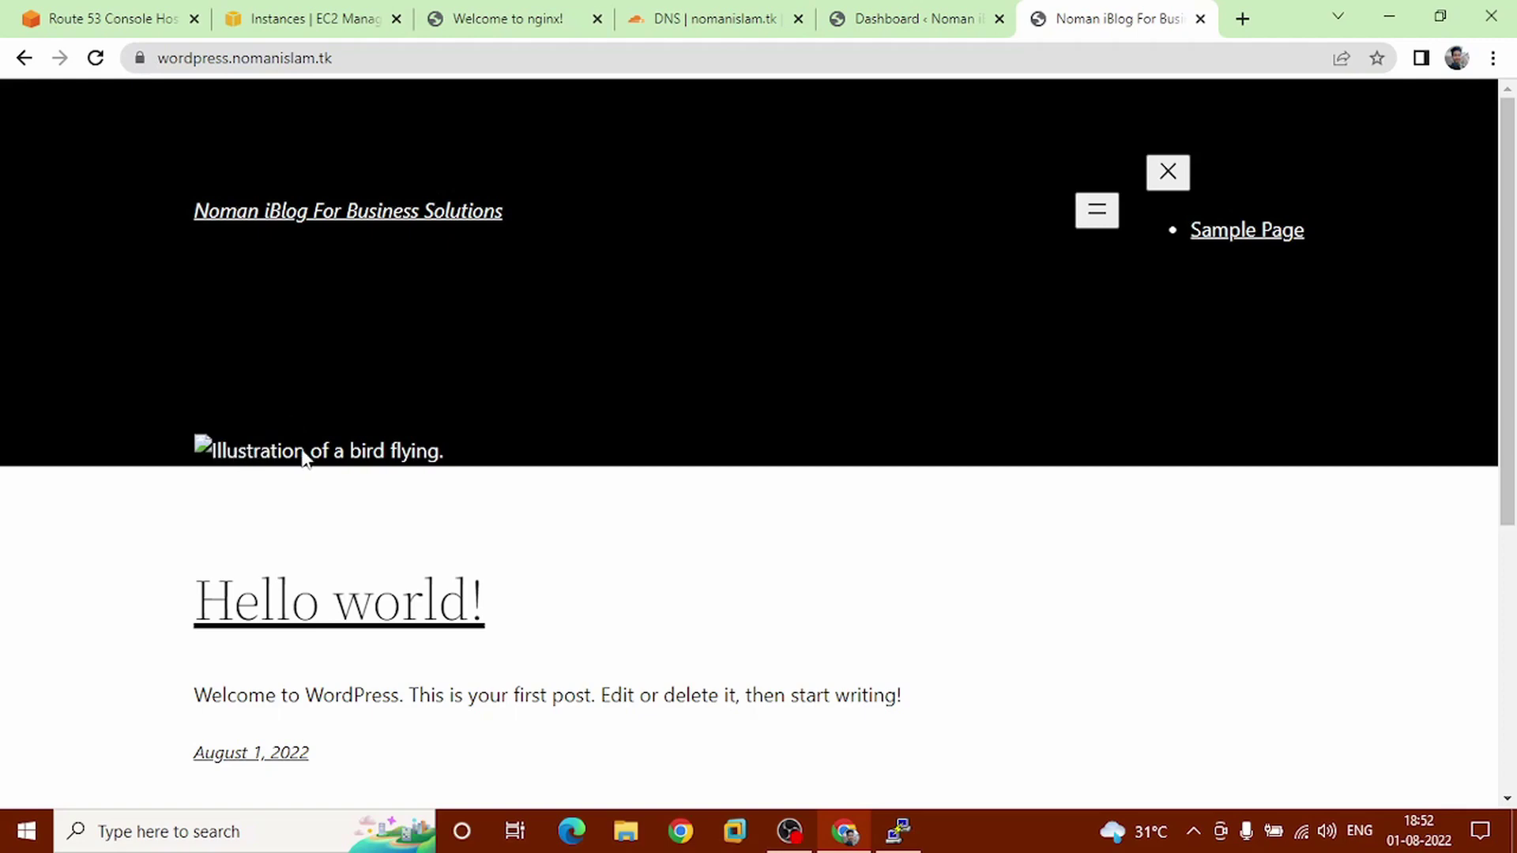
{"action": "left_click", "coordinate": [385, 57]}
{"action": "key", "text": "ctrl+c"}
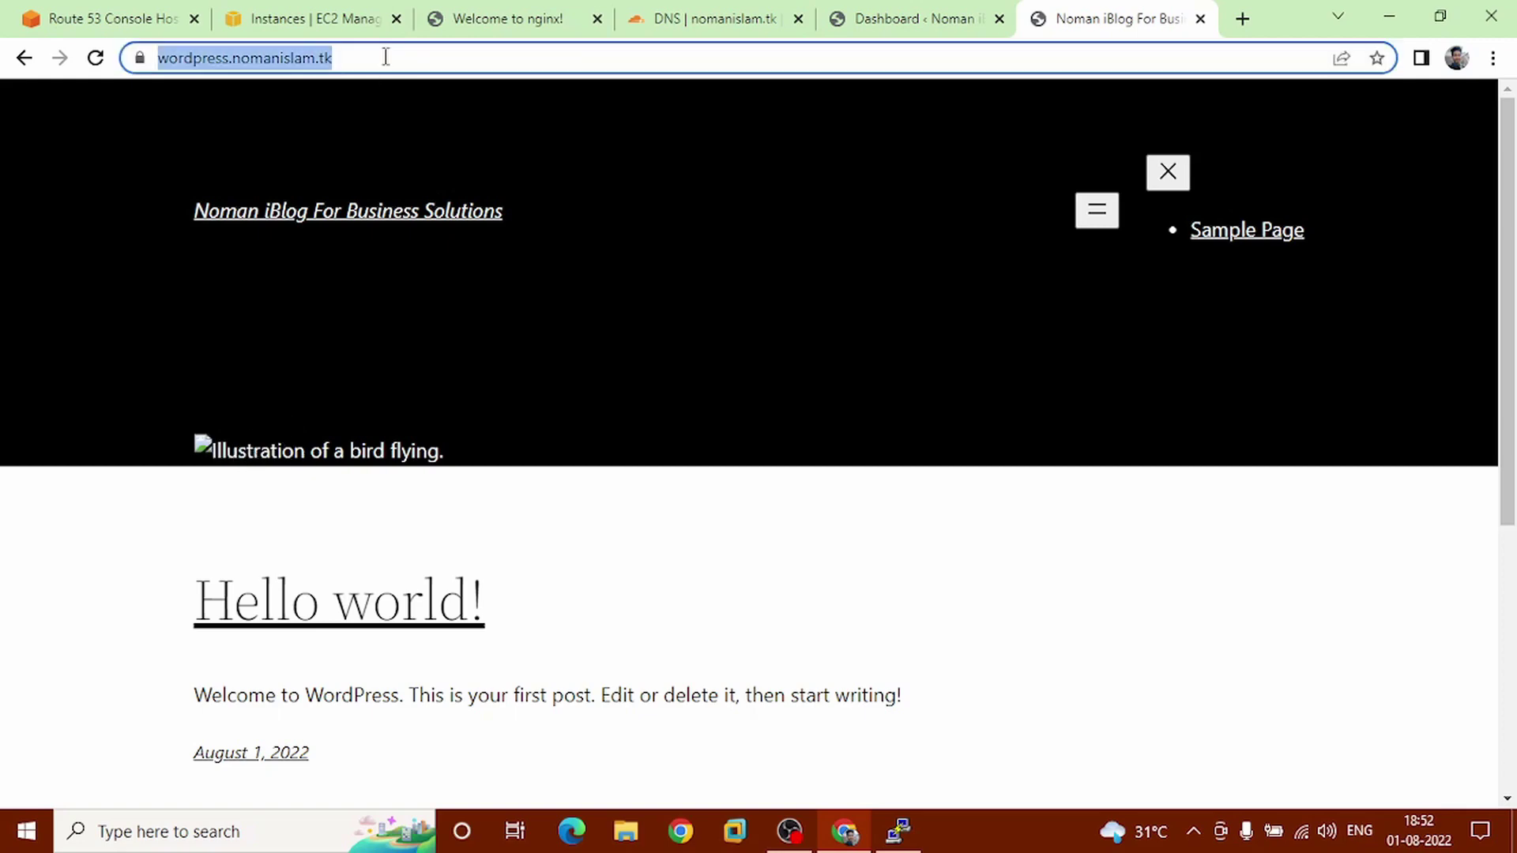
{"action": "left_click", "coordinate": [1243, 19]}
Load the pasted site address over http instead of https, then return to EC2 Instances.
{"action": "key", "text": "ctrl+v"}
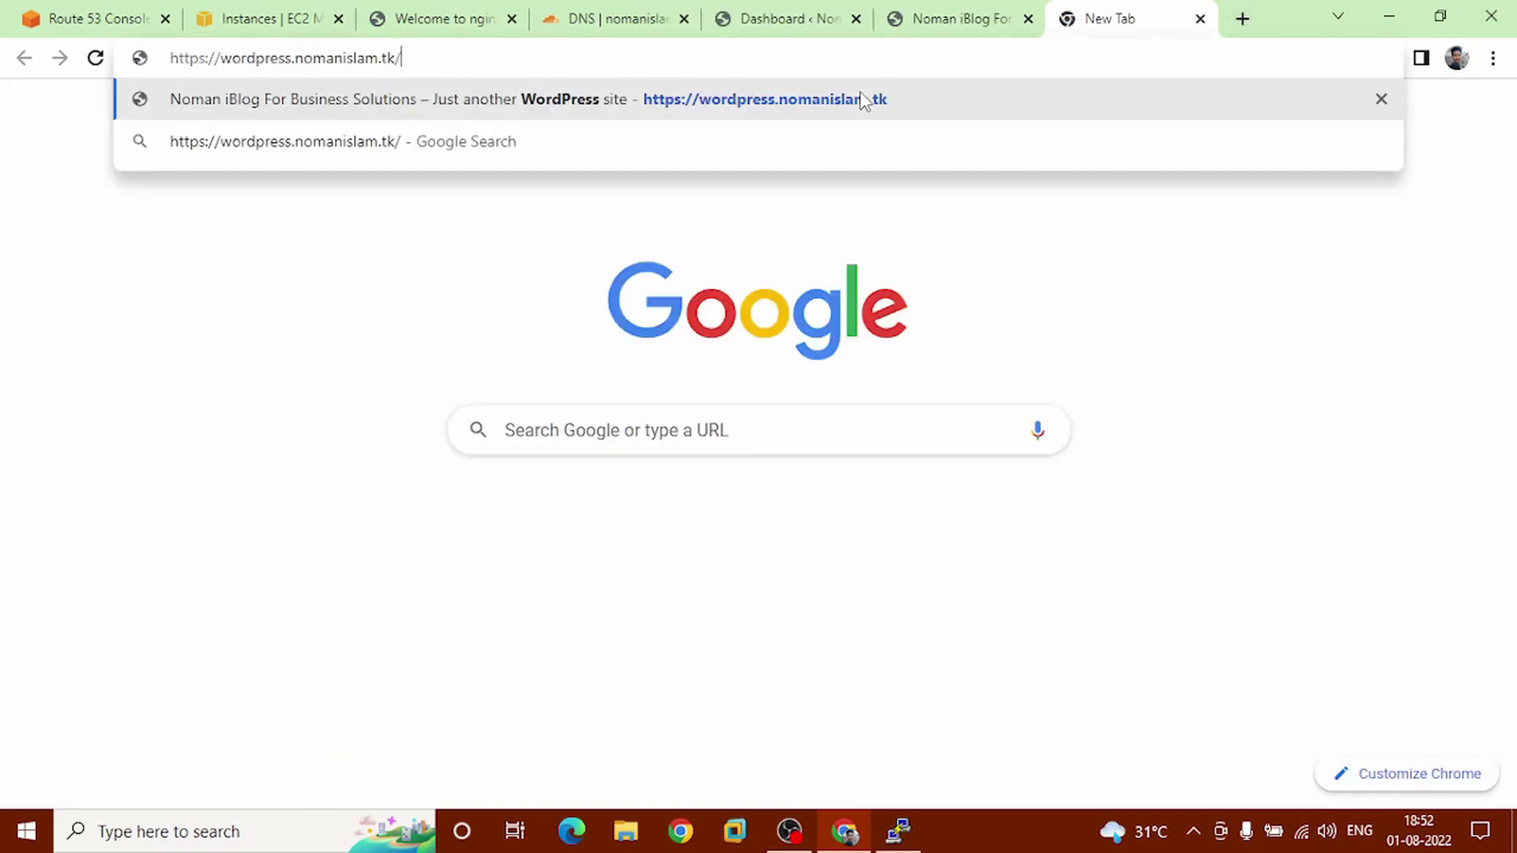
{"action": "key", "text": "Left"}
{"action": "key", "text": "Left"}
{"action": "key", "text": "Left"}
{"action": "key", "text": "Left"}
{"action": "key", "text": "Left"}
{"action": "key", "text": "Left"}
{"action": "key", "text": "Left"}
{"action": "key", "text": "Left"}
{"action": "key", "text": "Left"}
{"action": "key", "text": "Left"}
{"action": "key", "text": "Left"}
{"action": "key", "text": "Left"}
{"action": "key", "text": "Left"}
{"action": "key", "text": "Left"}
{"action": "key", "text": "Left"}
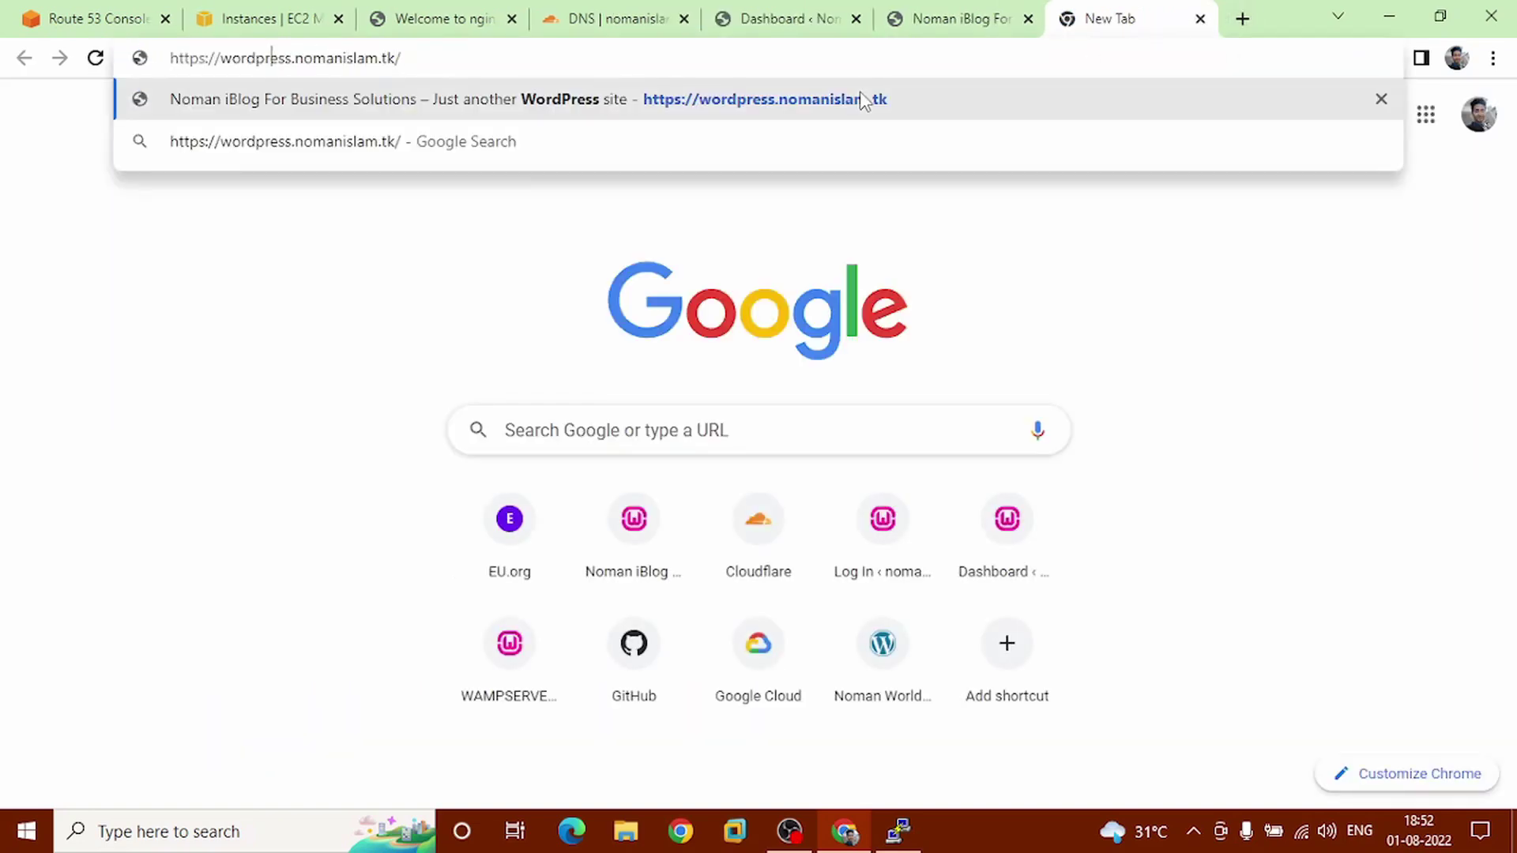
{"action": "key", "text": "Left"}
{"action": "key", "text": "Left"}
{"action": "key", "text": "Left"}
{"action": "key", "text": "BackSpace"}
{"action": "key", "text": "Return"}
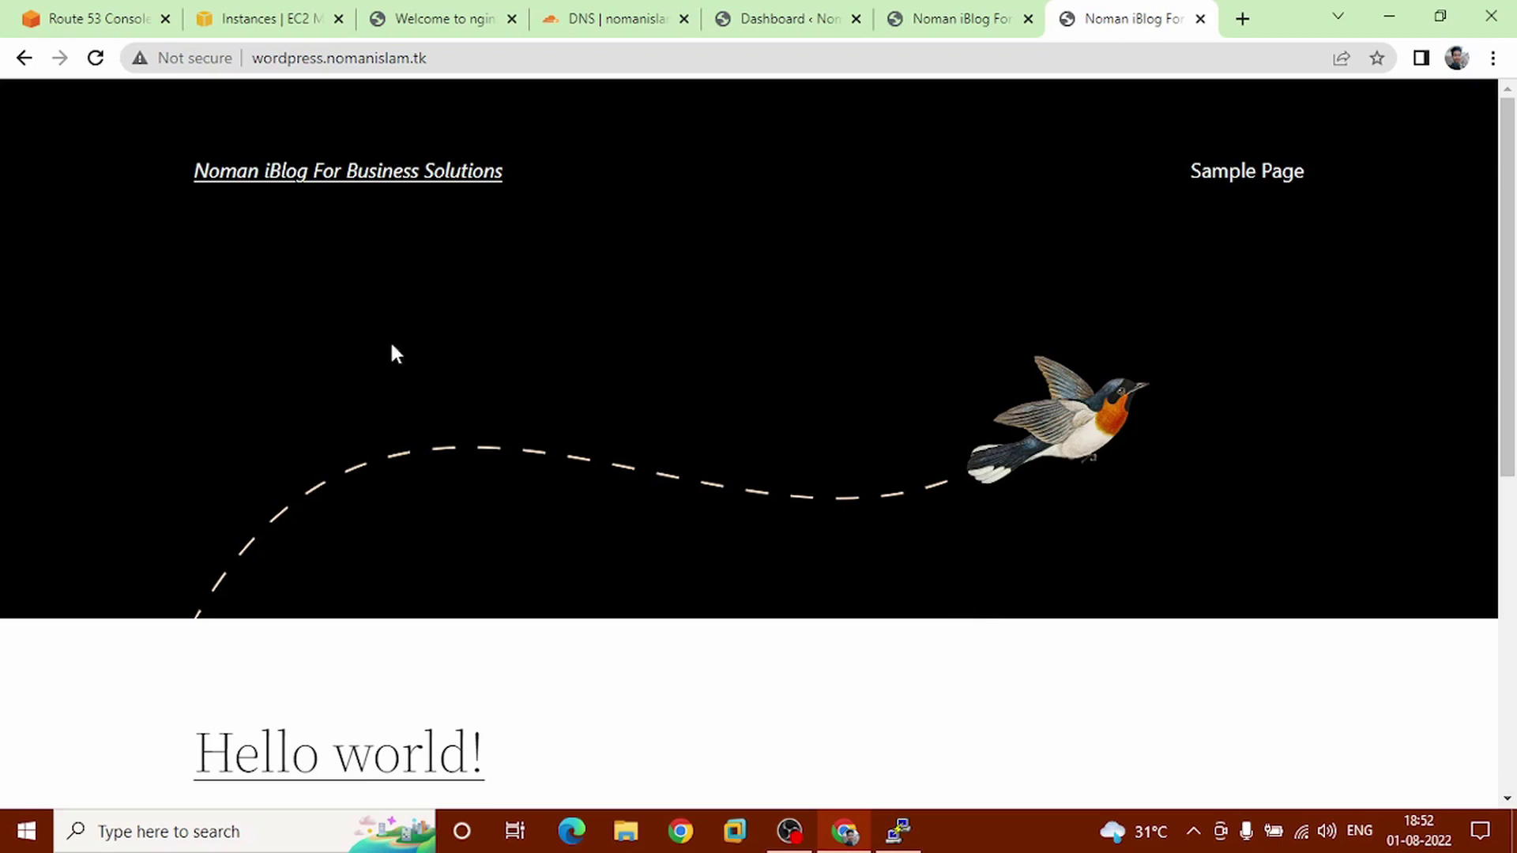
{"action": "left_click", "coordinate": [238, 35]}
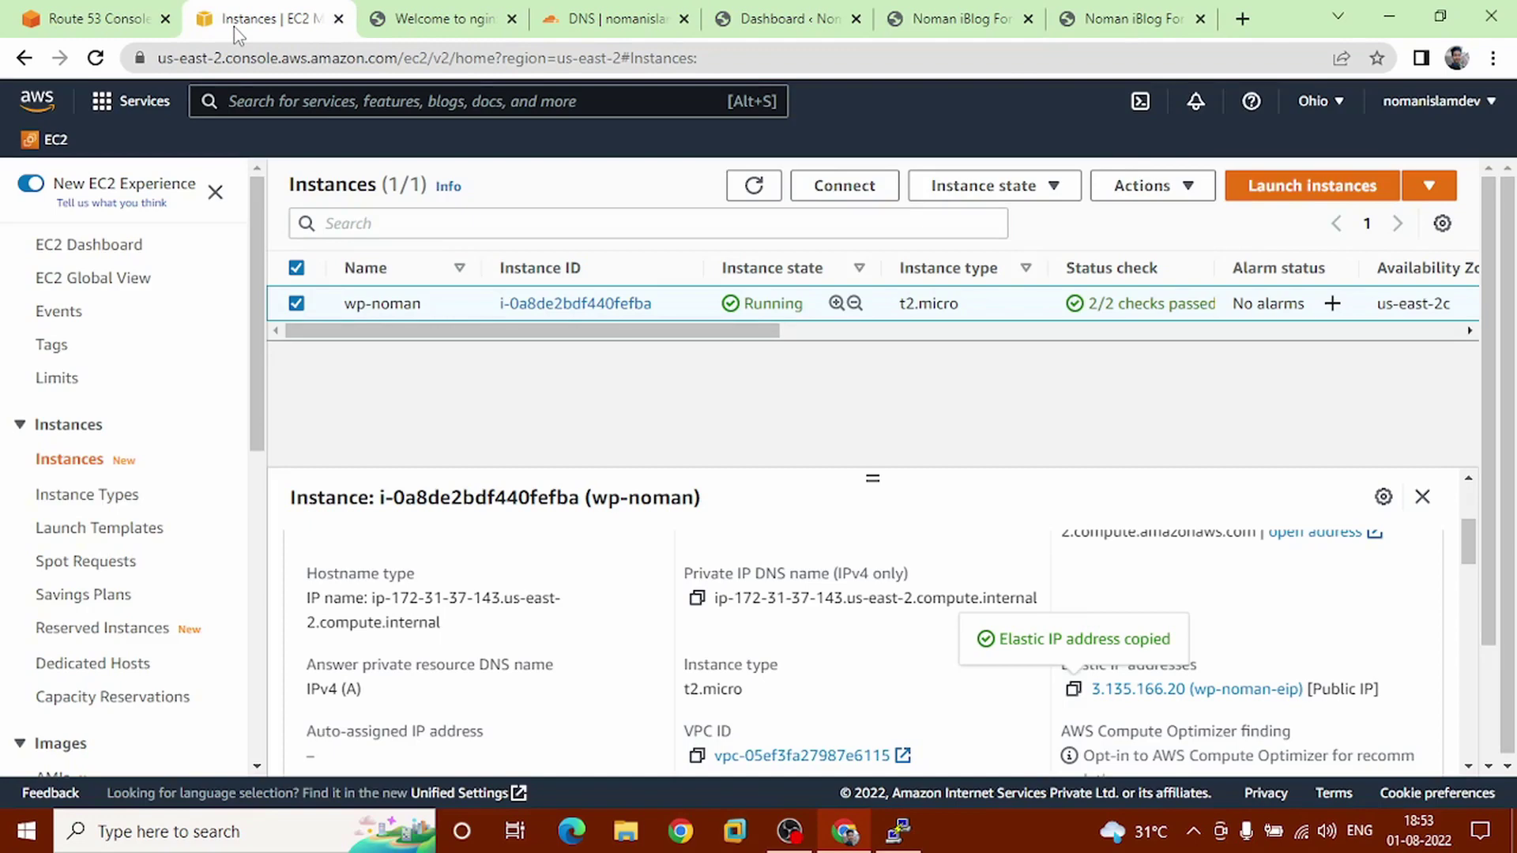
Revisit the site and WordPress dashboard, then minimize Chrome to reveal the PuTTY terminal.
{"action": "left_click", "coordinate": [979, 22]}
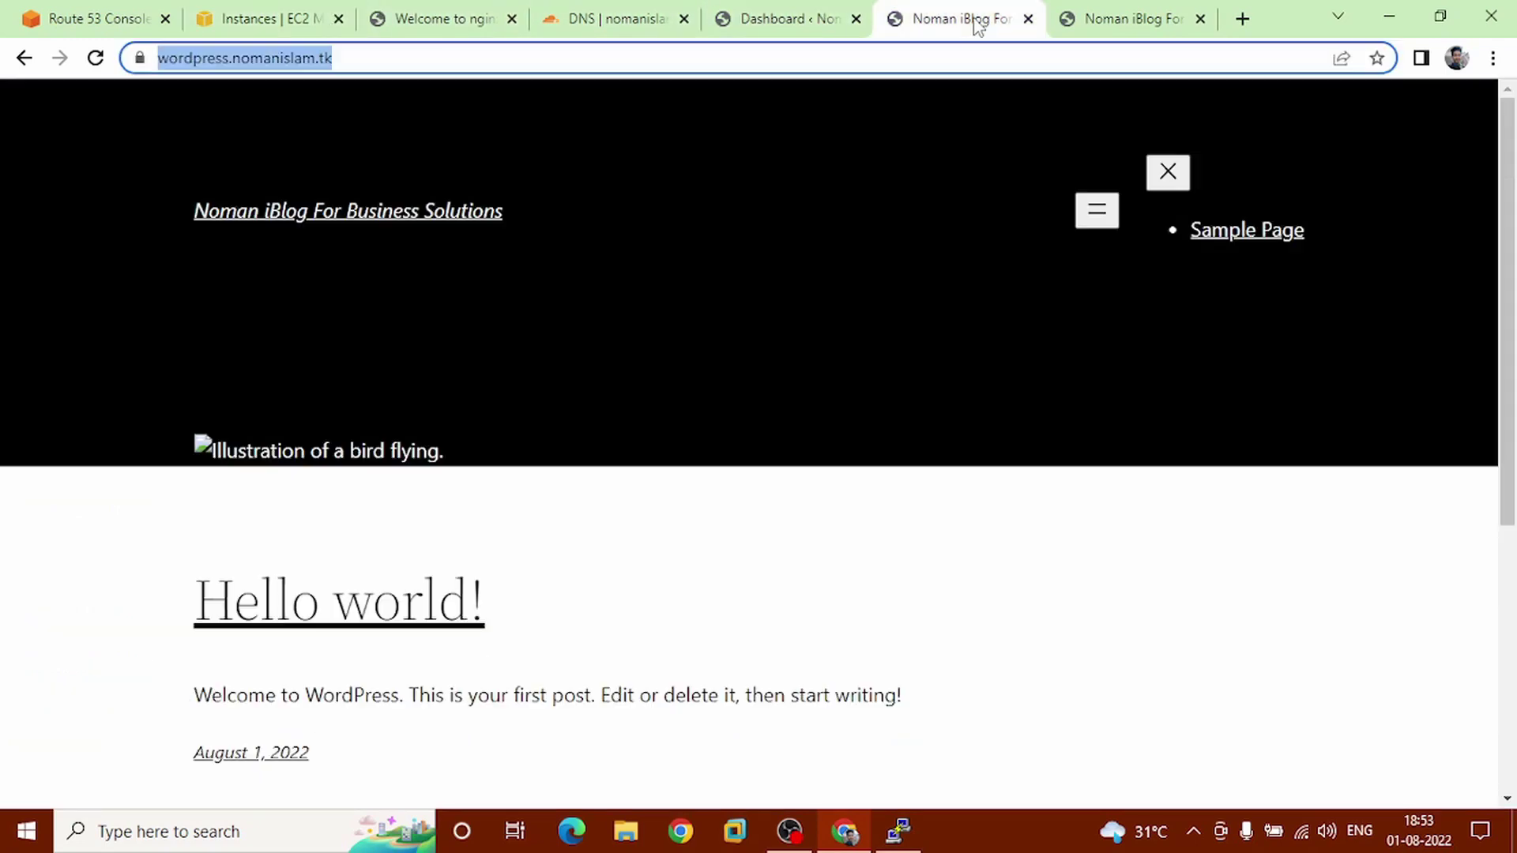
{"action": "left_click", "coordinate": [758, 15]}
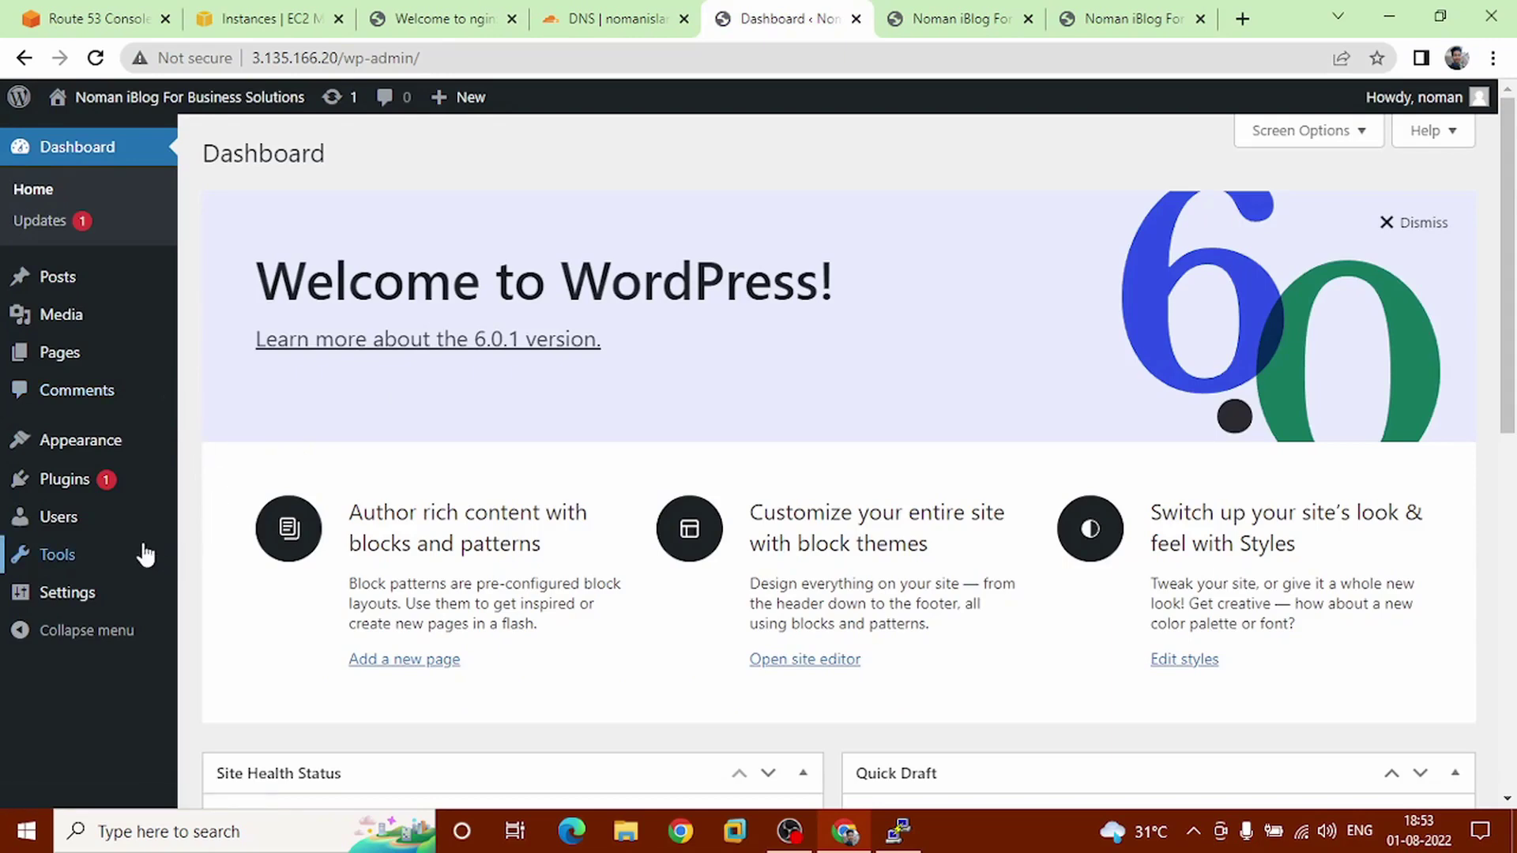
{"action": "mouse_move", "coordinate": [55, 488]}
{"action": "mouse_move", "coordinate": [100, 324]}
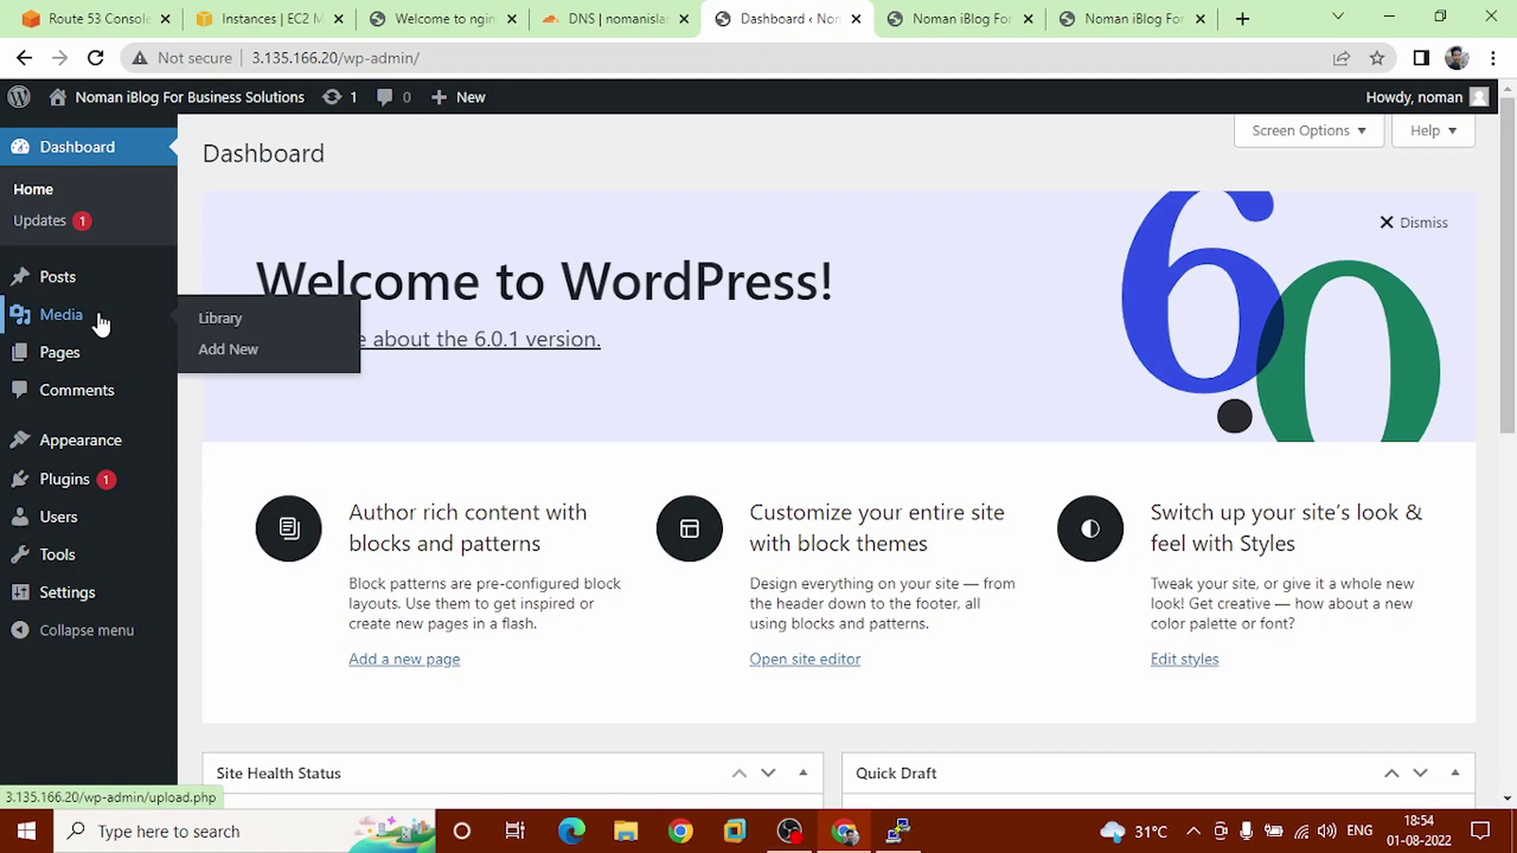
{"action": "left_click", "coordinate": [1405, 13]}
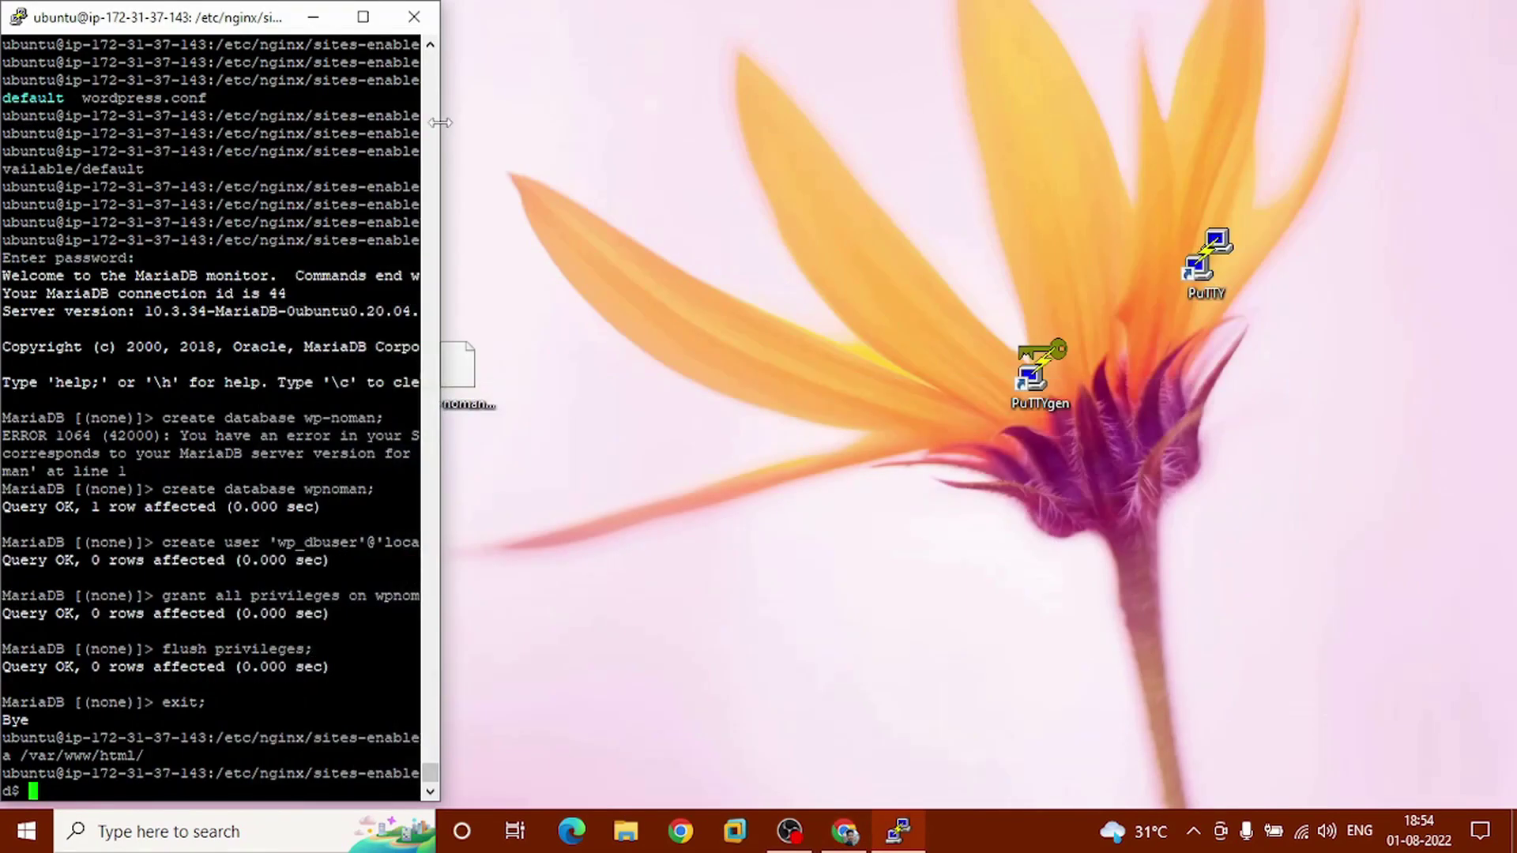
Widen and reposition the PuTTY window, then open /etc/php/7.4/fpm/php.ini in vim with sudo.
{"action": "left_click_drag", "start_coordinate": [440, 123], "coordinate": [893, 122]}
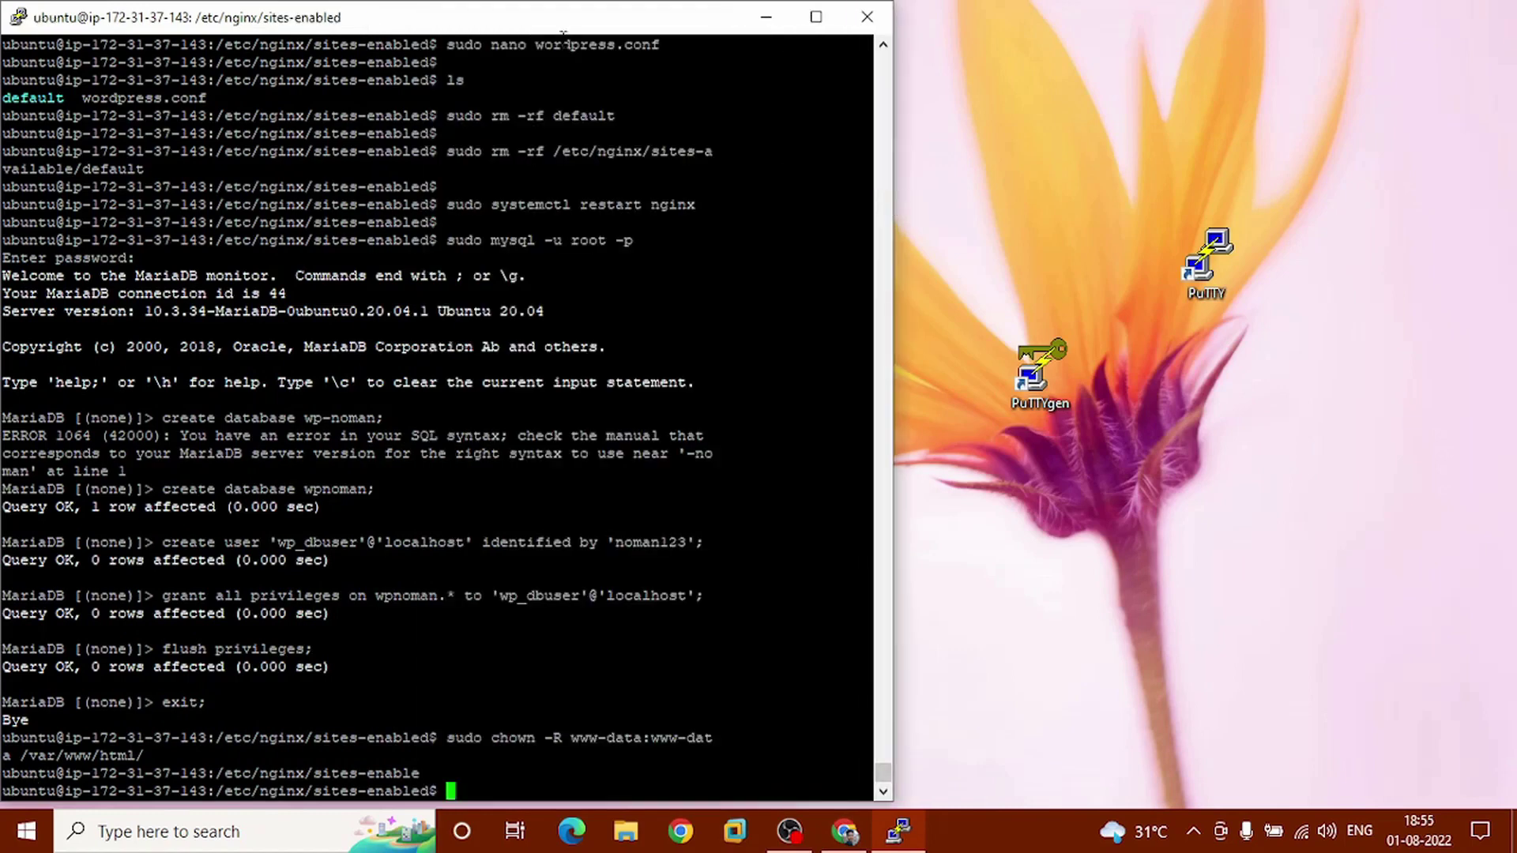
{"action": "left_click_drag", "start_coordinate": [540, 28], "coordinate": [609, 27]}
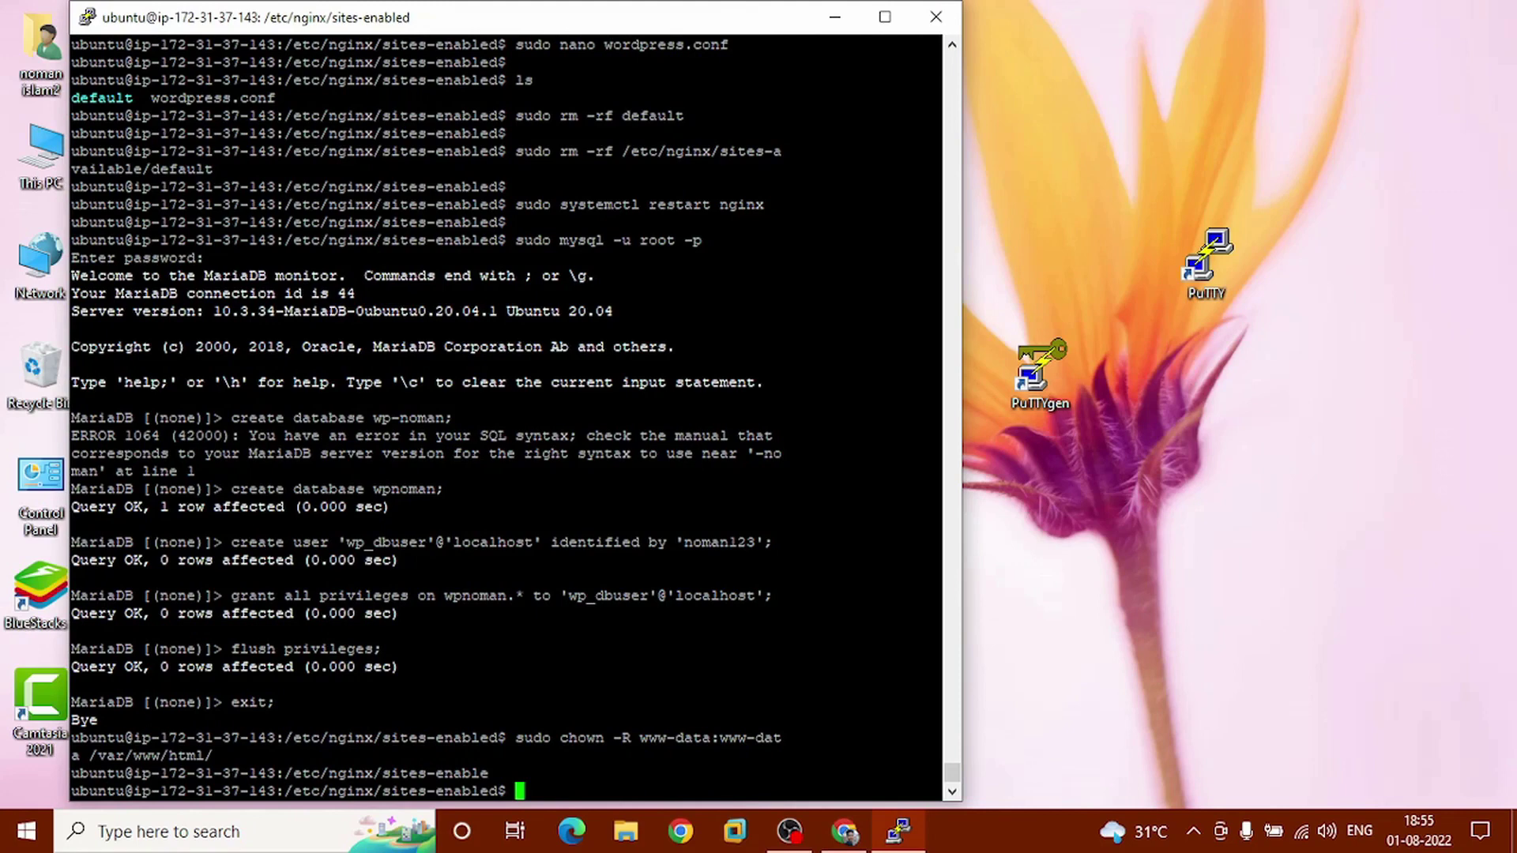
{"action": "key", "text": "Return"}
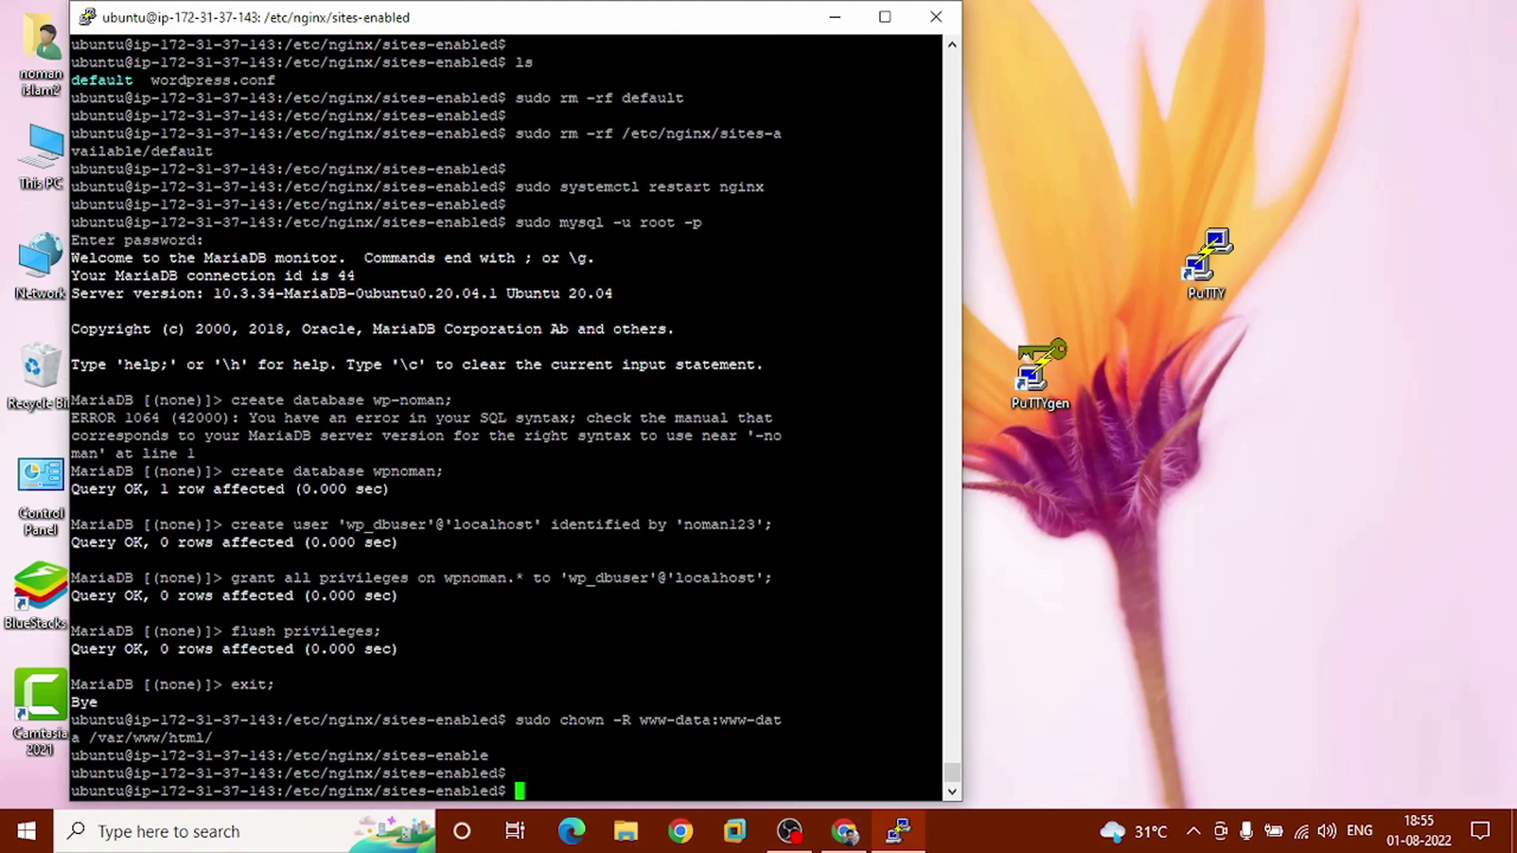
{"action": "key", "text": "Return"}
{"action": "type", "text": "sudo "}
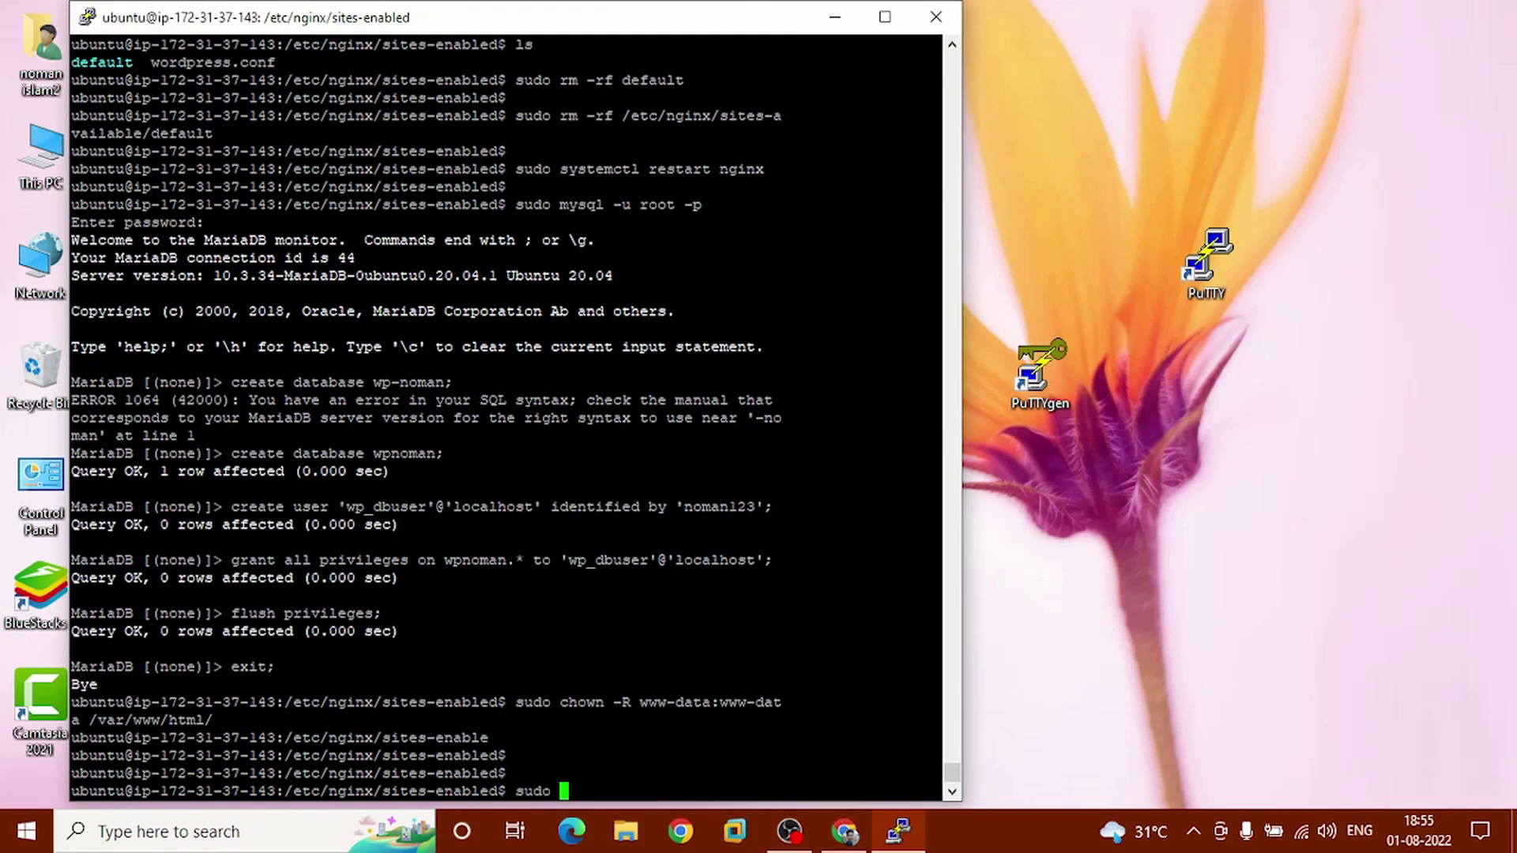
{"action": "type", "text": "vim /etc/php/"}
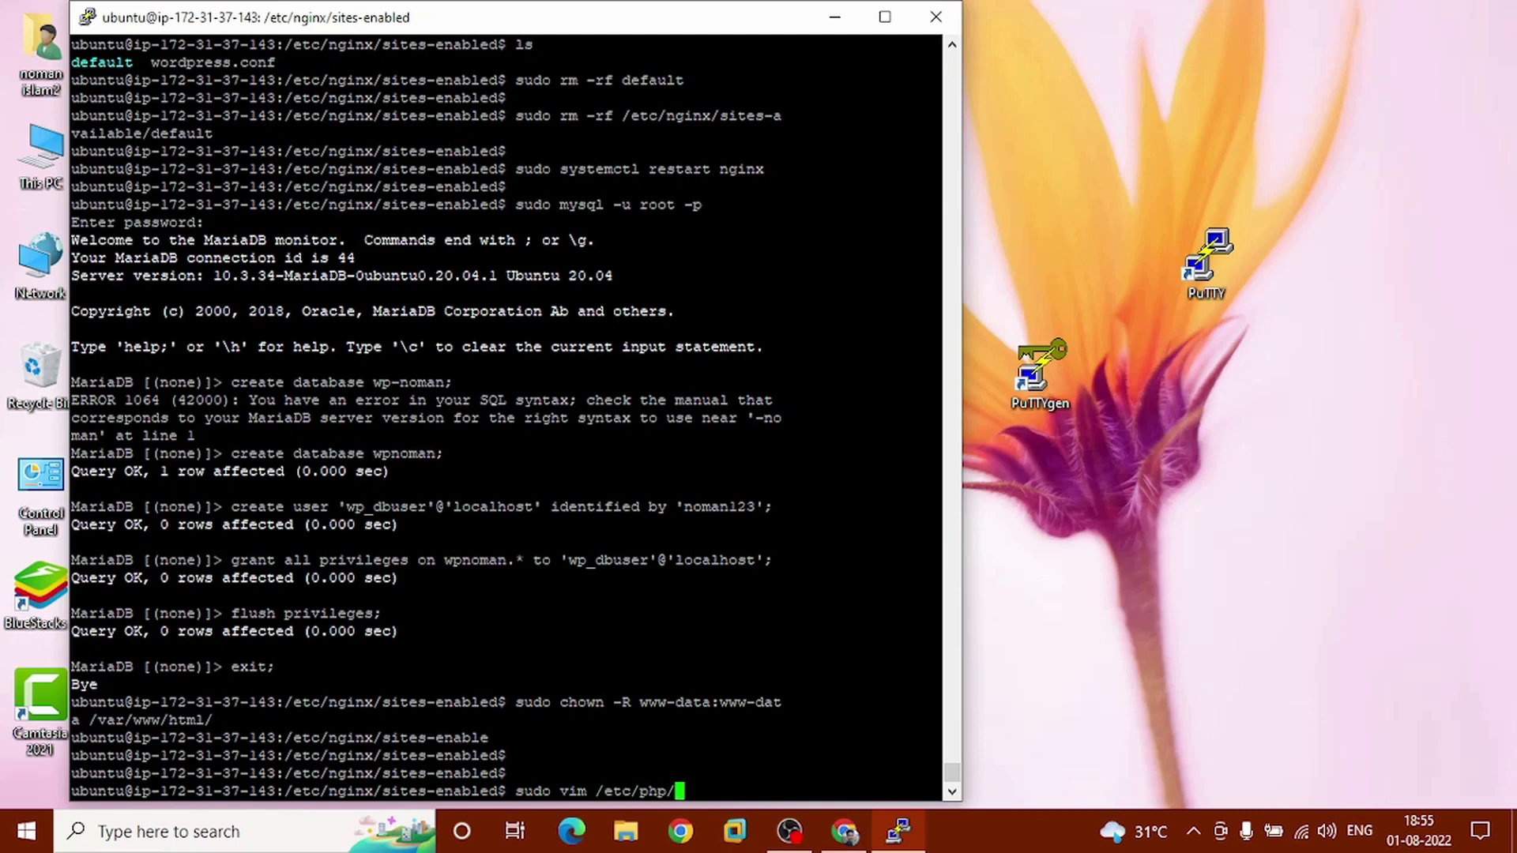
{"action": "type", "text": "7.4/fpm/php.ini"}
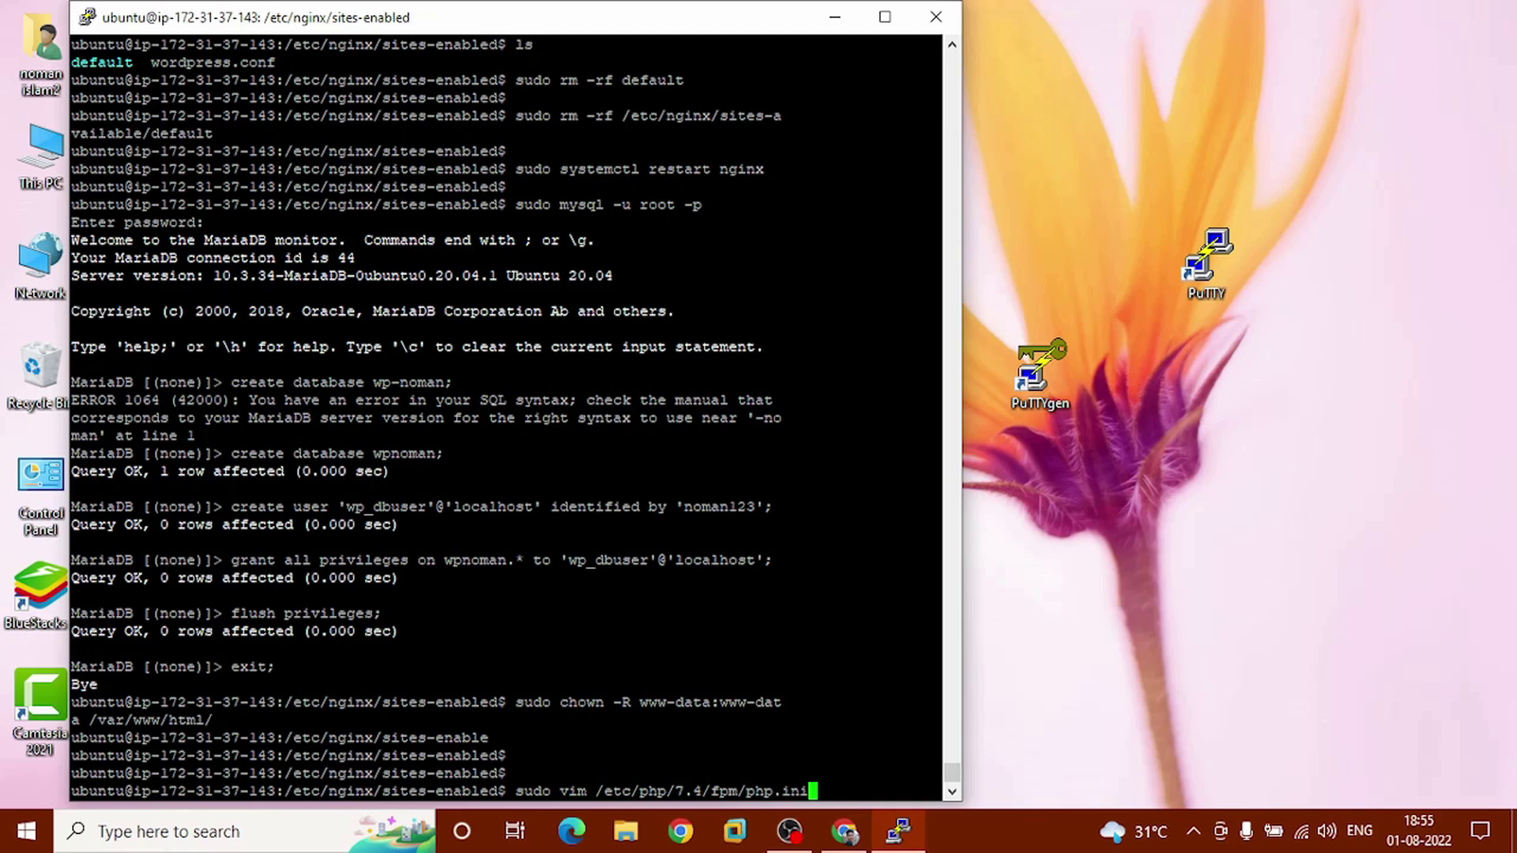
{"action": "key", "text": "Return"}
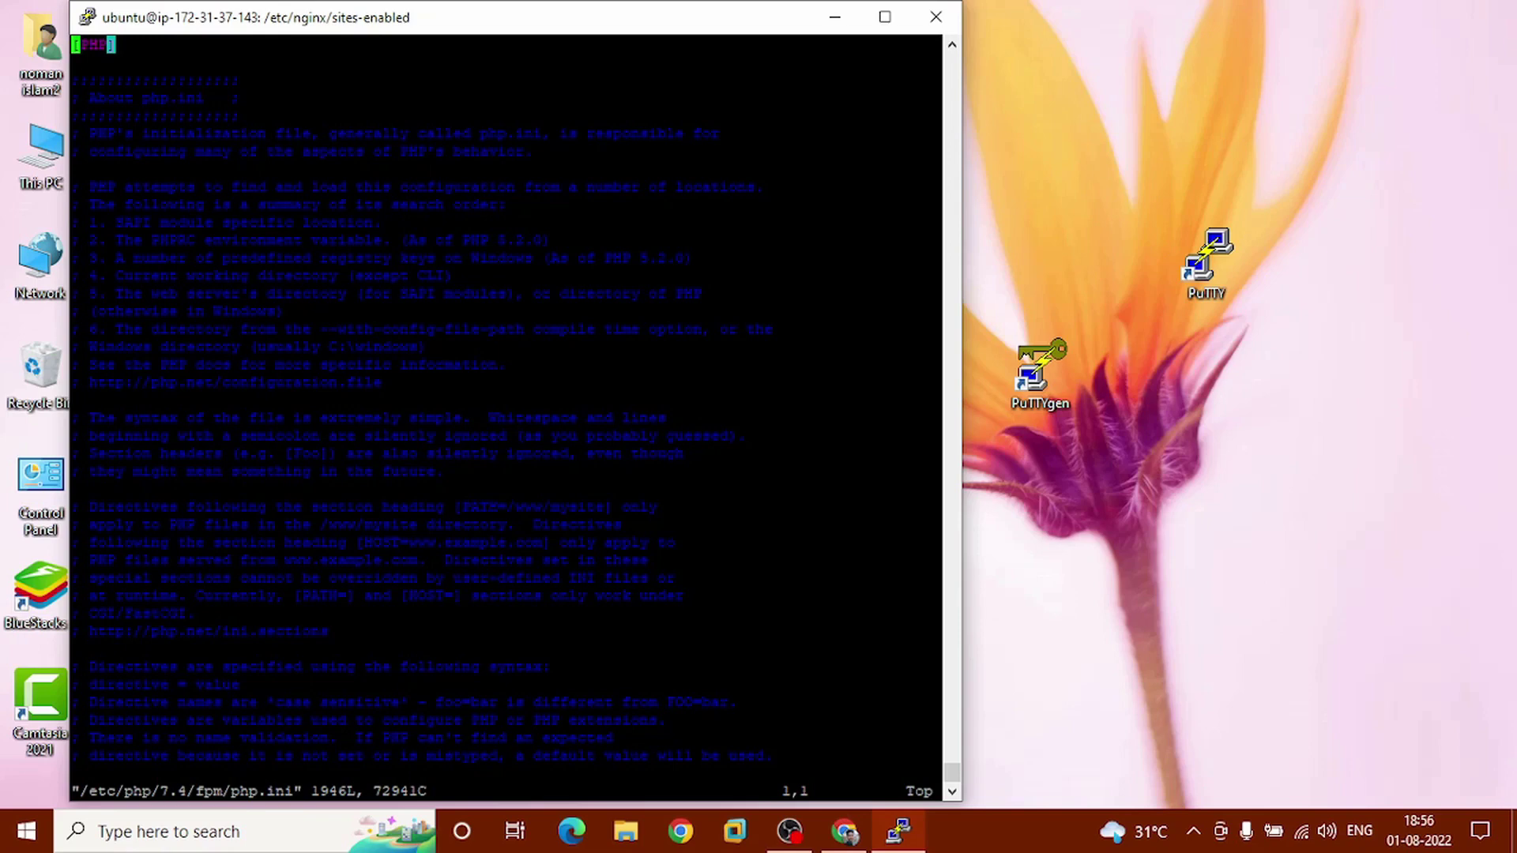
Search php.ini for 'uploads' and move to the upload_max_filesize line.
{"action": "key", "text": "slash"}
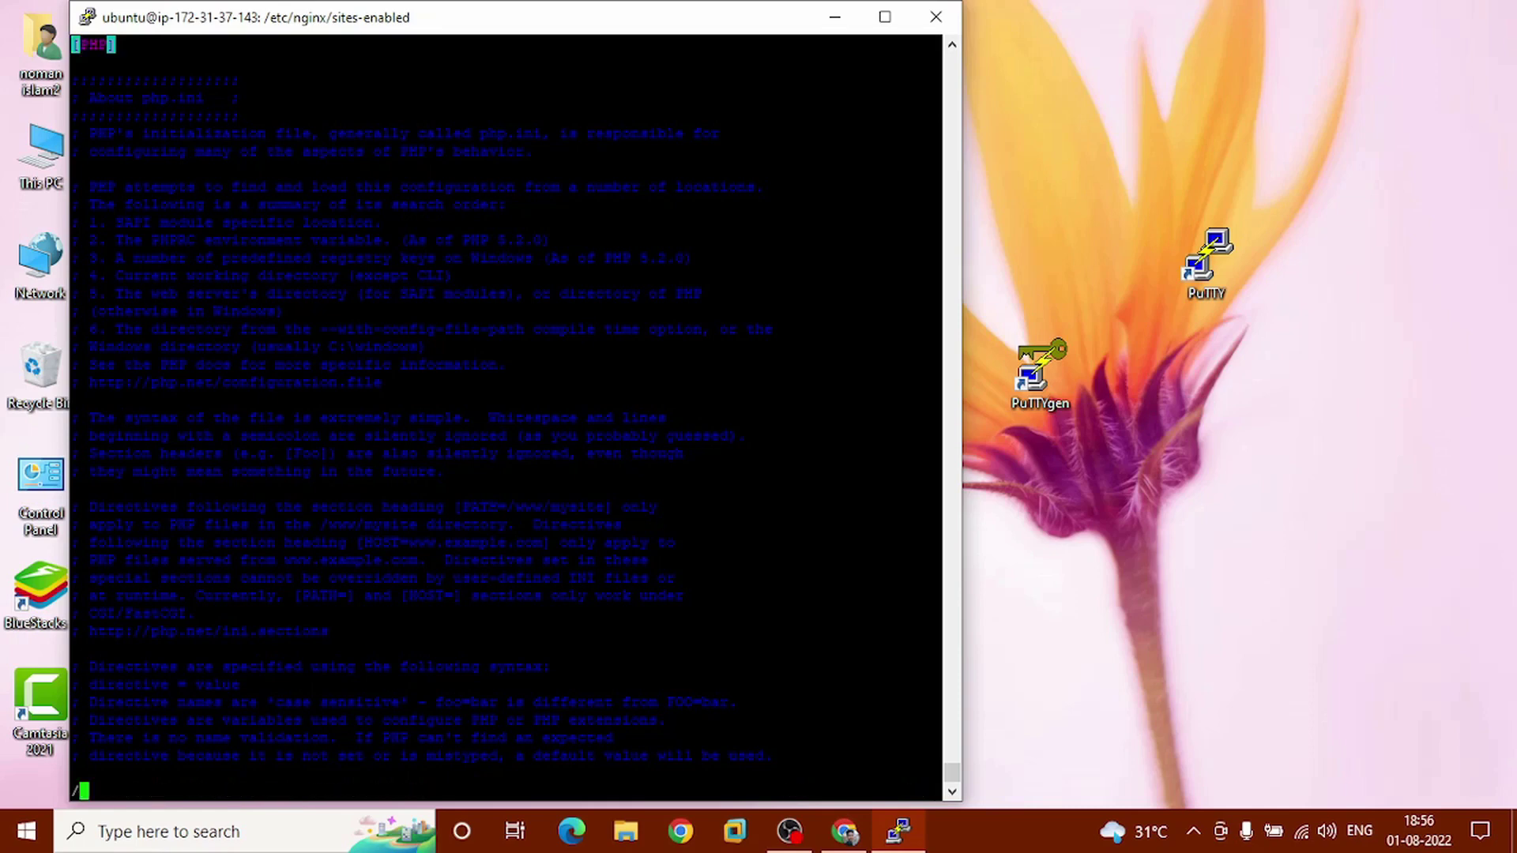
{"action": "type", "text": "uploads"}
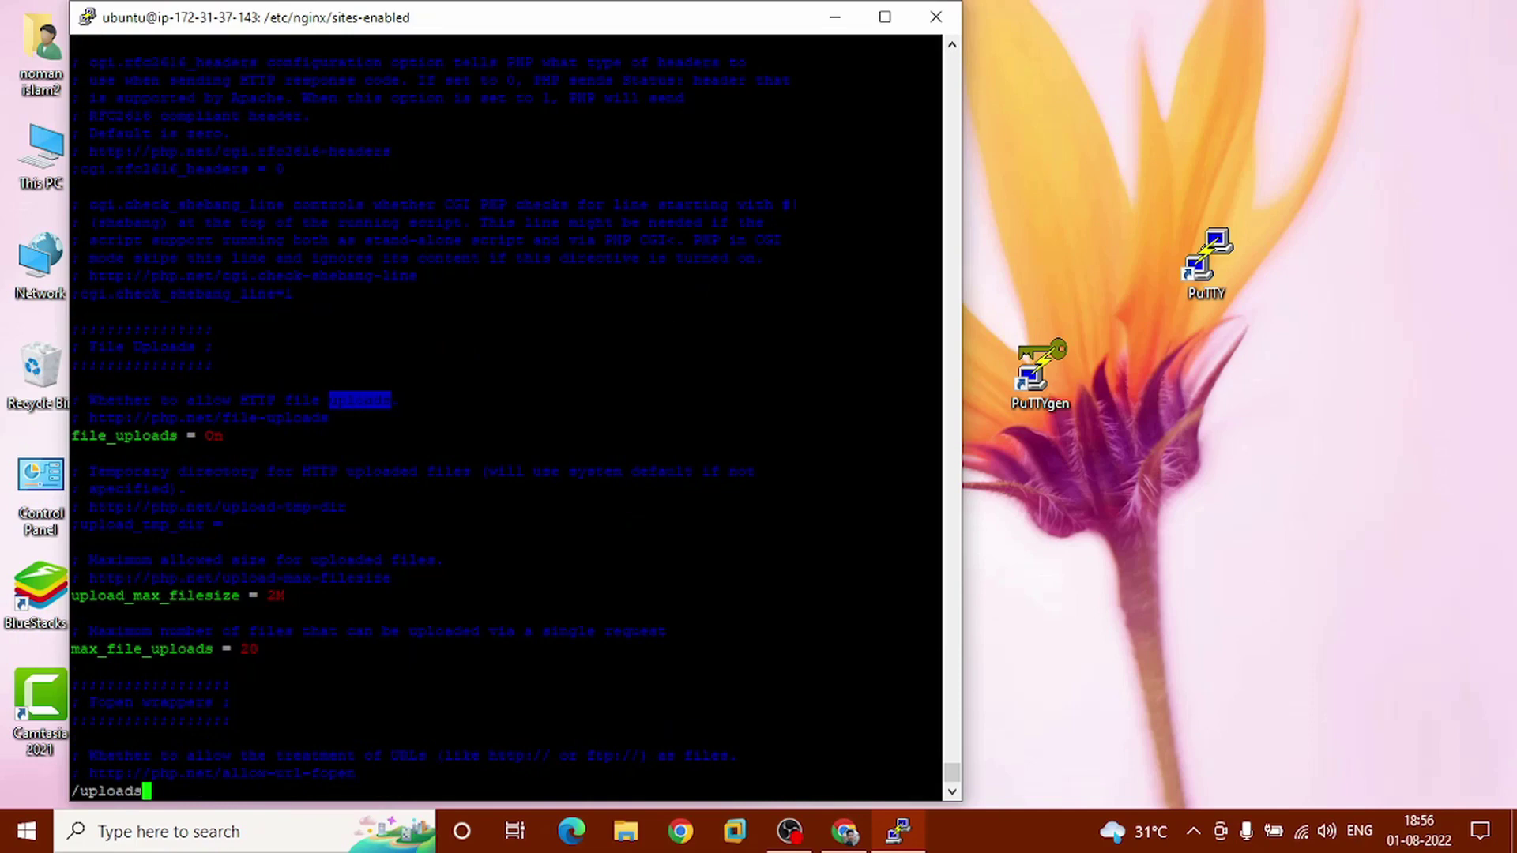
{"action": "key", "text": "Return"}
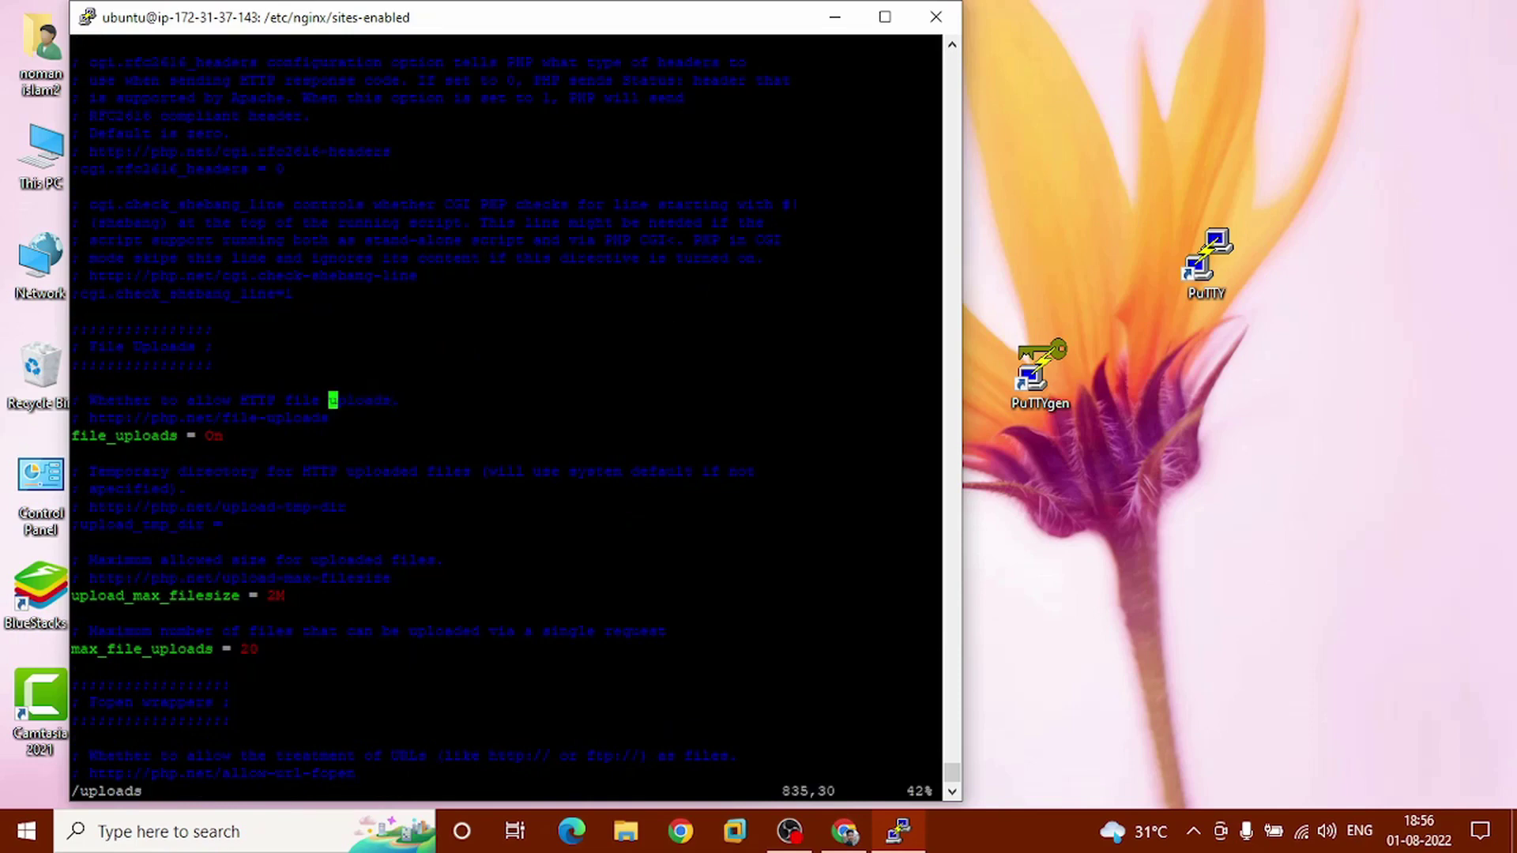
{"action": "key", "text": "Down"}
{"action": "key", "text": "Down"}
{"action": "key", "text": "braceright"}
{"action": "key", "text": "braceright"}
{"action": "key", "text": "braceright"}
{"action": "key", "text": "braceright"}
{"action": "key", "text": "braceright"}
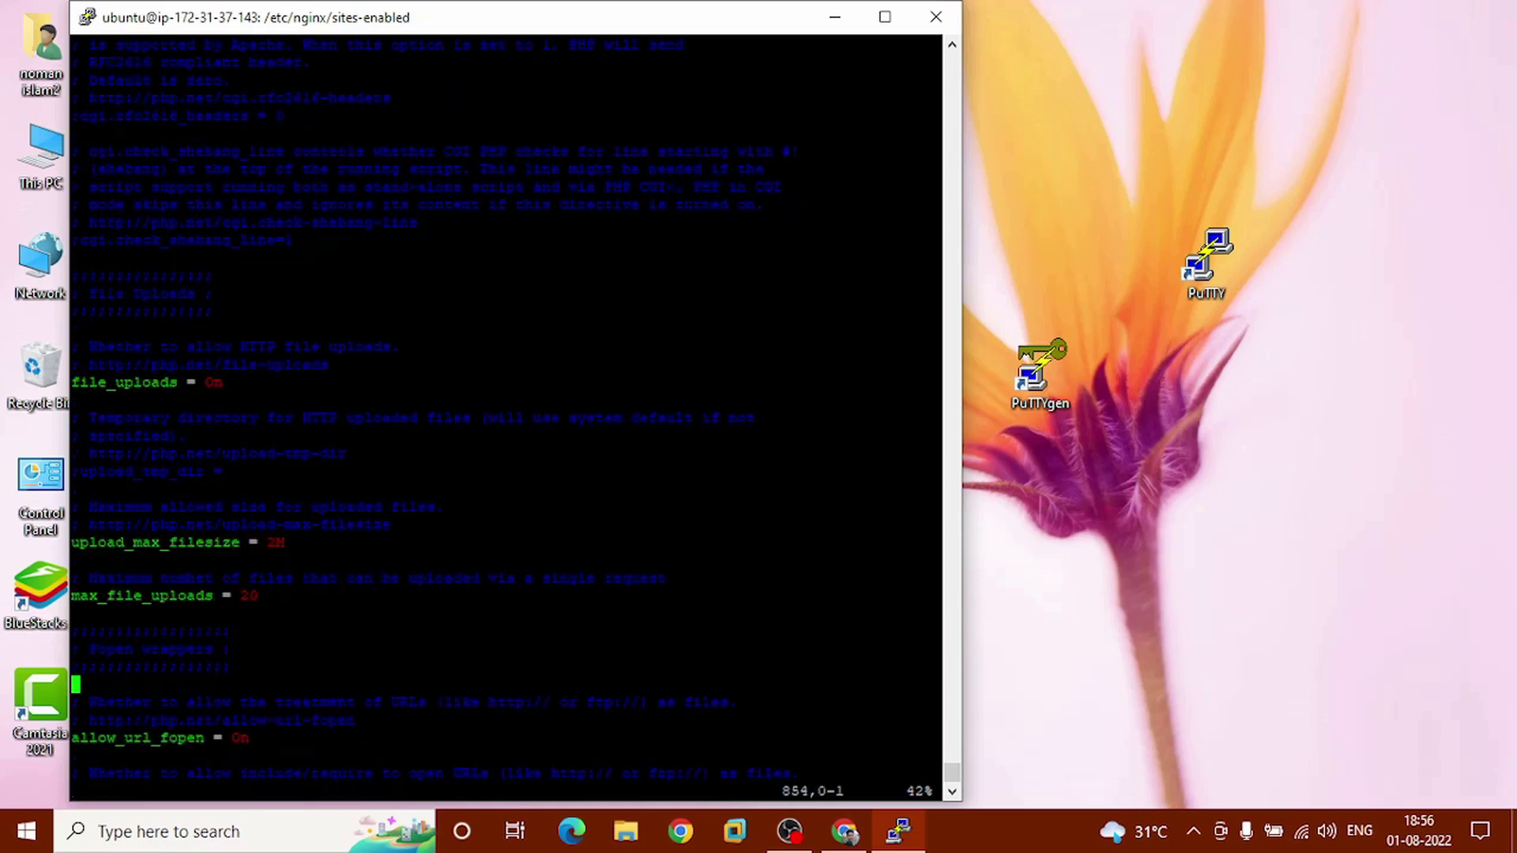
{"action": "key", "text": "Down"}
{"action": "key", "text": "Up"}
{"action": "key", "text": "Up"}
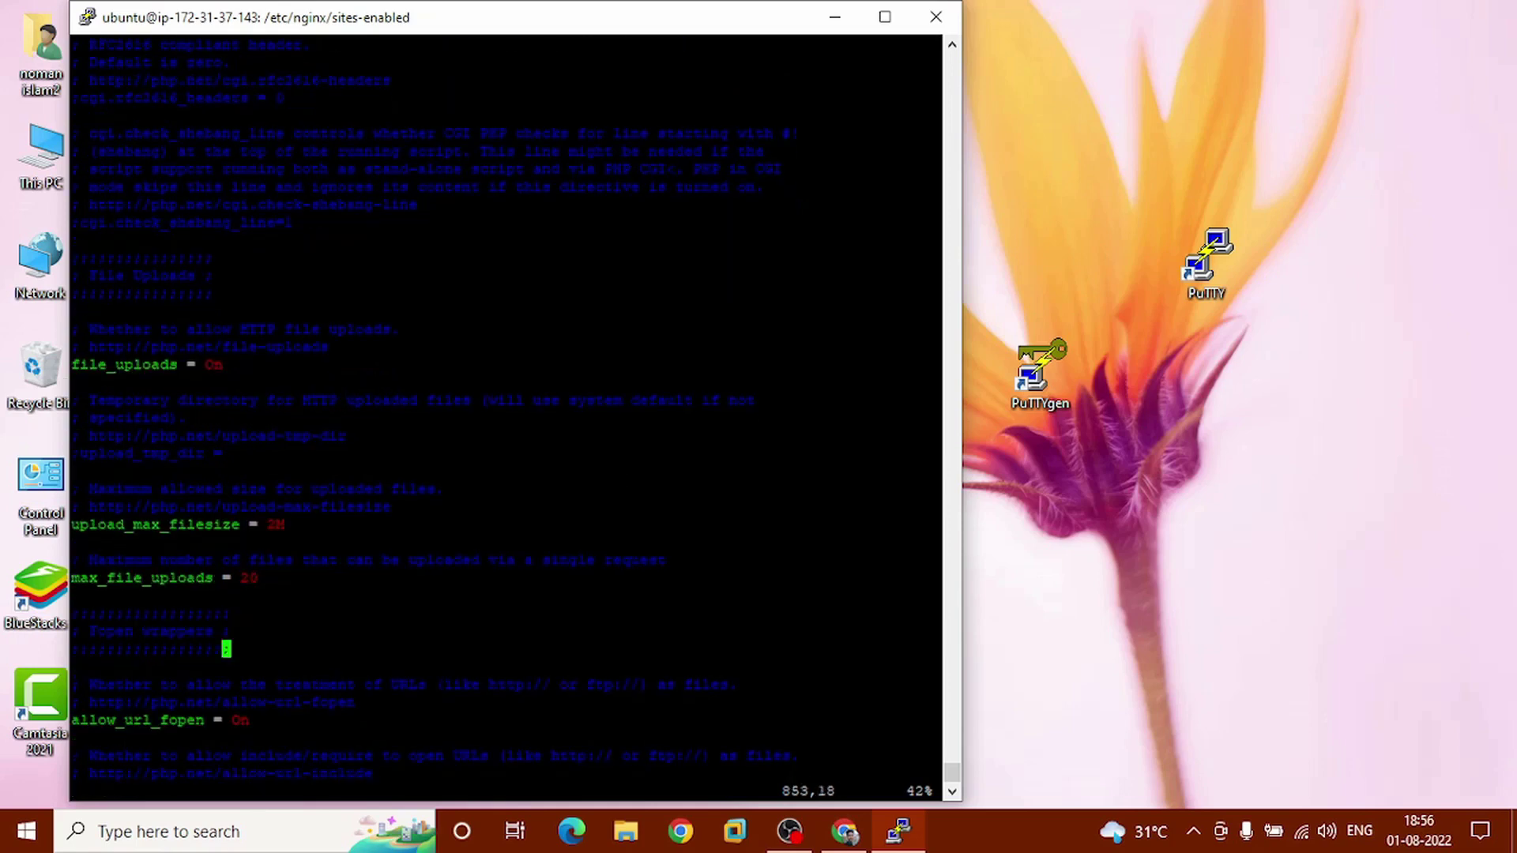
{"action": "key", "text": "Up"}
{"action": "key", "text": "Up"}
{"action": "key", "text": "Up"}
{"action": "left_click", "coordinate": [333, 559]}
{"action": "left_click", "coordinate": [76, 542]}
{"action": "left_click", "coordinate": [279, 524]}
Change upload_max_filesize from 2M to 500M.
{"action": "key", "text": "Left"}
{"action": "key", "text": "Right"}
{"action": "key", "text": "i"}
{"action": "key", "text": "BackSpace"}
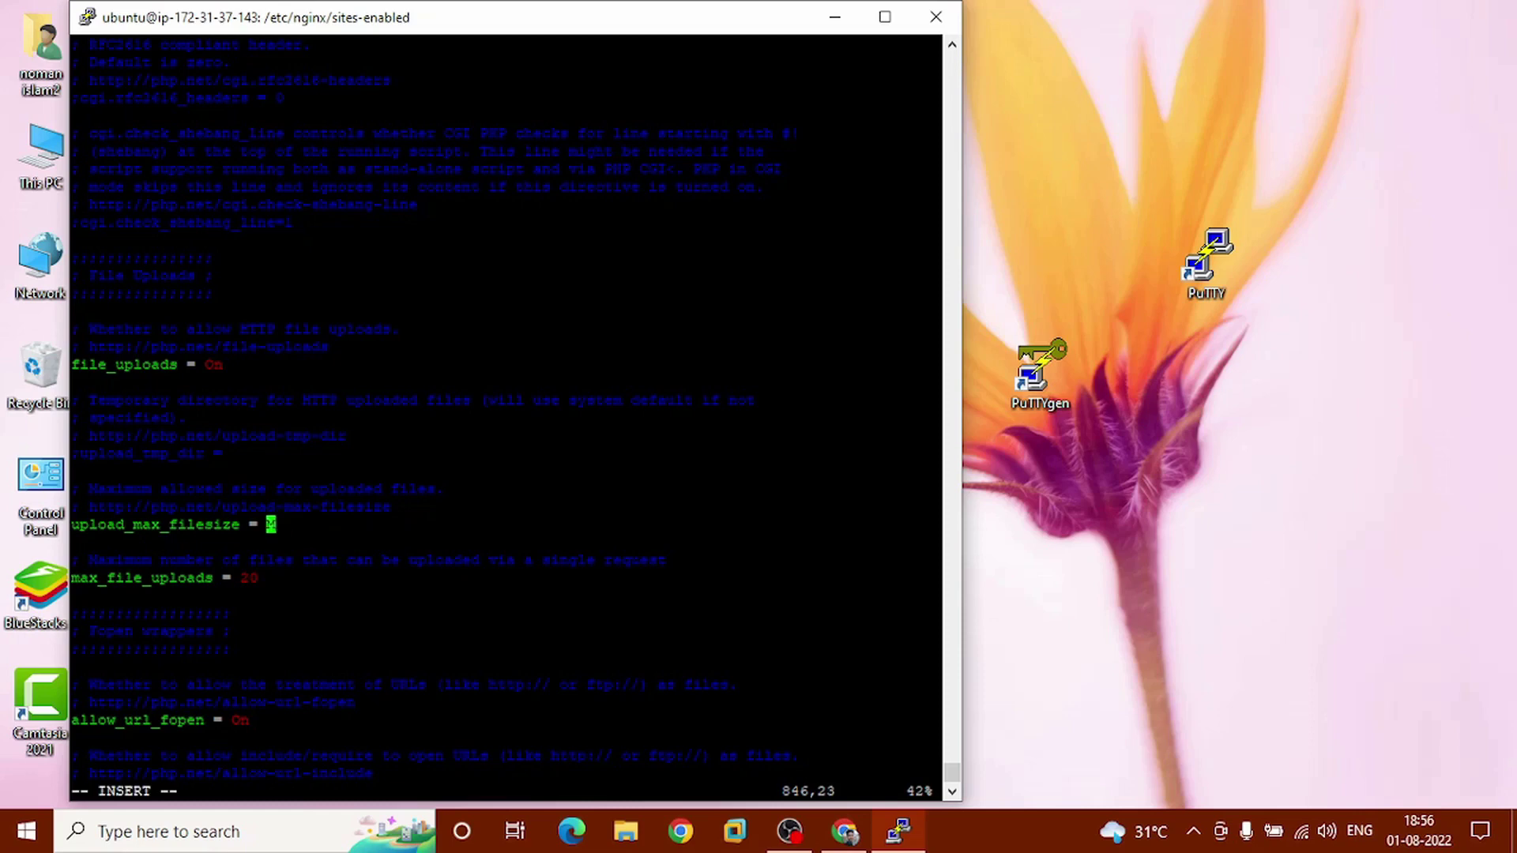
{"action": "type", "text": "500"}
{"action": "key", "text": "Escape"}
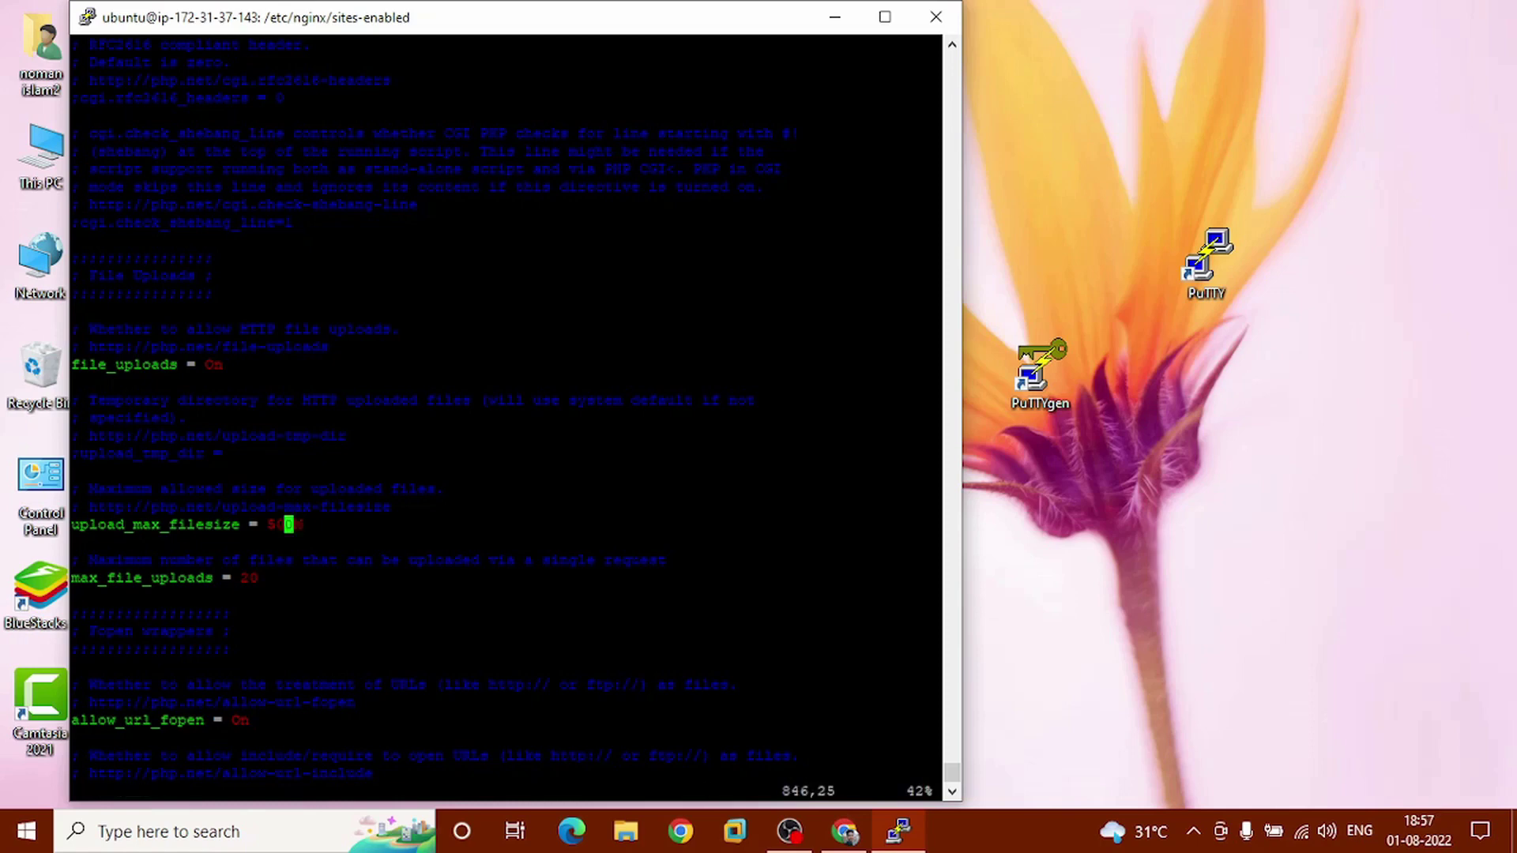
{"action": "type", "text": "/post_"}
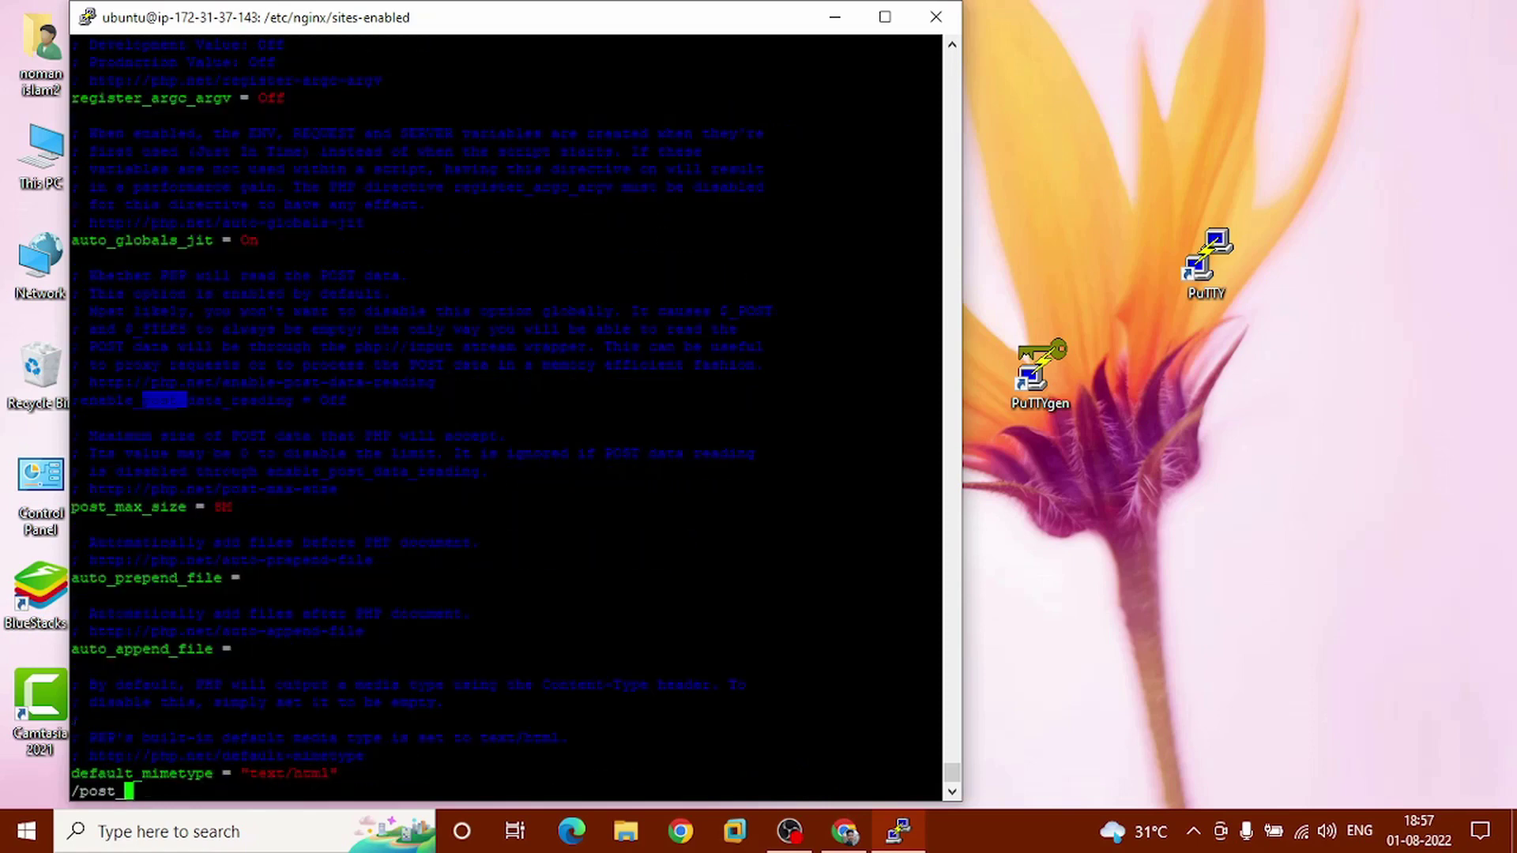
{"action": "type", "text": "max"}
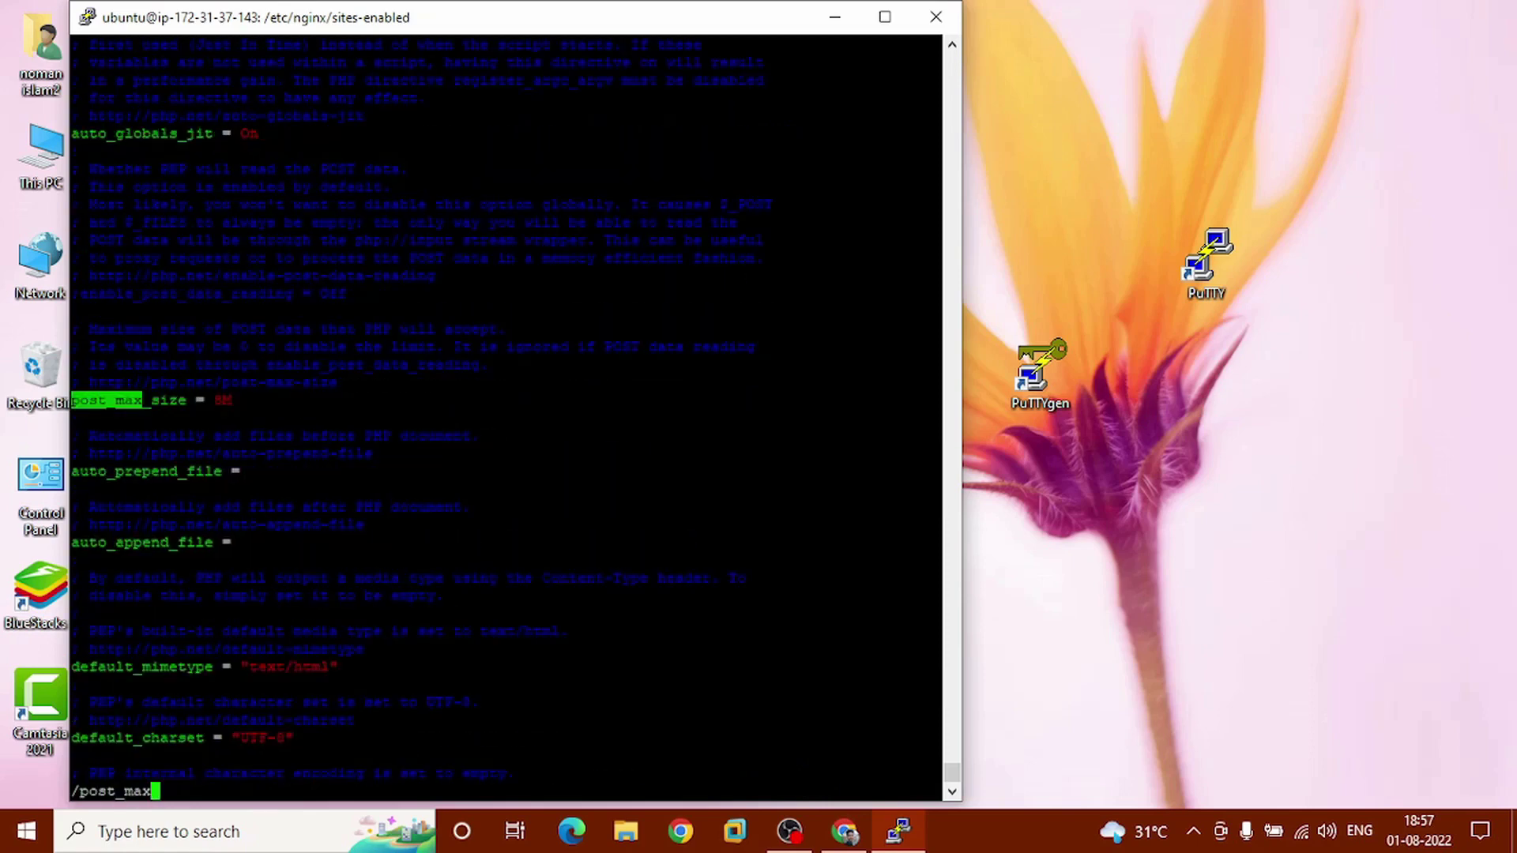
{"action": "type", "text": "_size"}
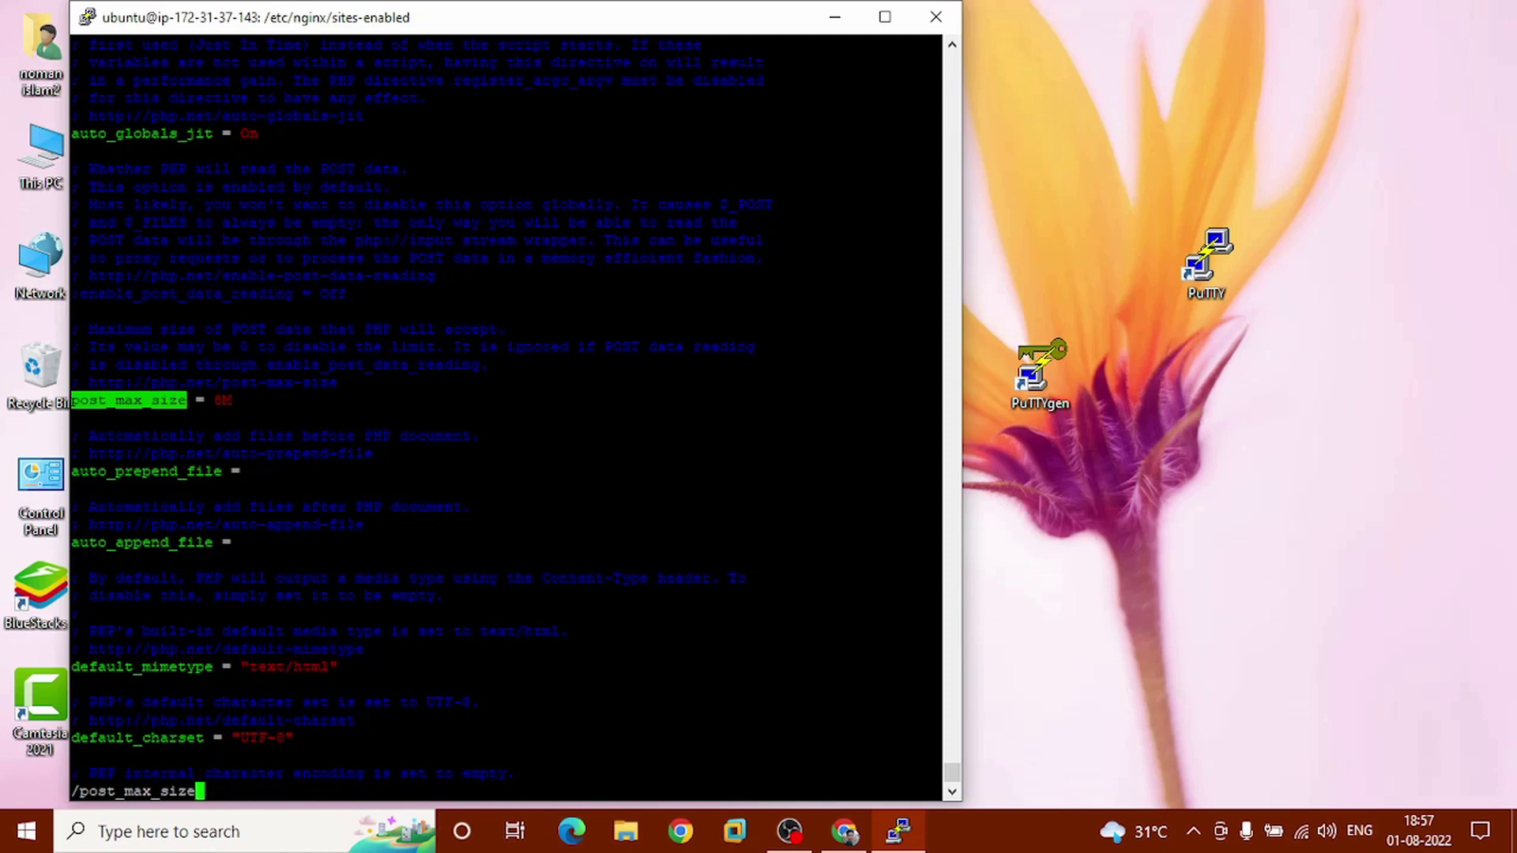
Change post_max_size from 8M to 500M and enter :wq to save php.ini.
{"action": "key", "text": "Return"}
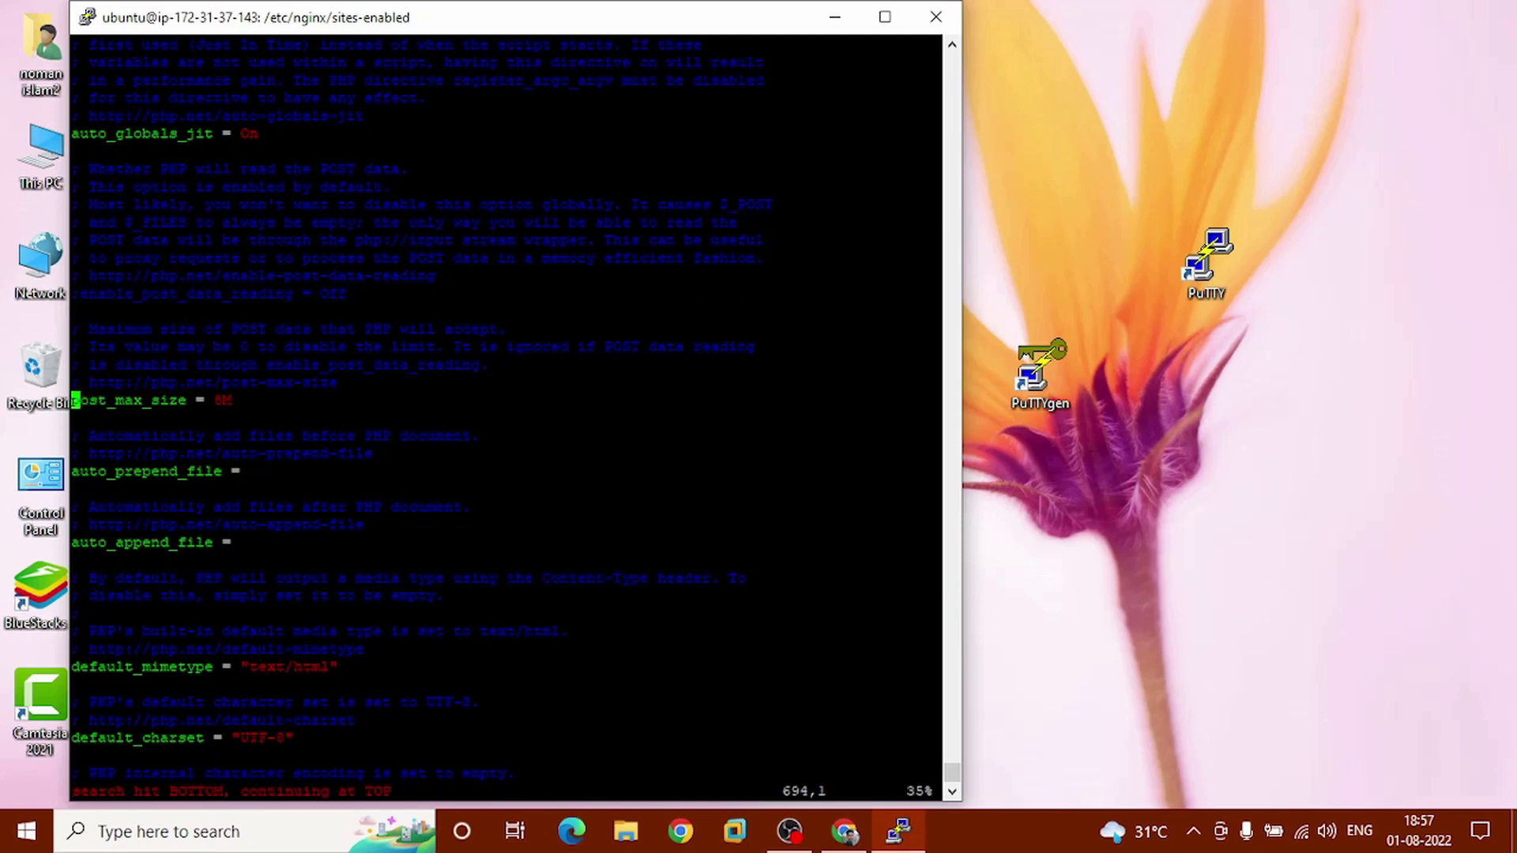
{"action": "key", "text": "Right"}
{"action": "key", "text": "Right"}
{"action": "key", "text": "Right"}
{"action": "key", "text": "Right"}
{"action": "key", "text": "Right"}
{"action": "key", "text": "Right"}
{"action": "key", "text": "Right"}
{"action": "key", "text": "Right"}
{"action": "key", "text": "Right"}
{"action": "key", "text": "Right"}
{"action": "key", "text": "Right"}
{"action": "key", "text": "Right"}
{"action": "key", "text": "Right"}
{"action": "key", "text": "Right"}
{"action": "key", "text": "Right"}
{"action": "key", "text": "Right"}
{"action": "key", "text": "Right"}
{"action": "key", "text": "Left"}
{"action": "key", "text": "i"}
{"action": "key", "text": "Right"}
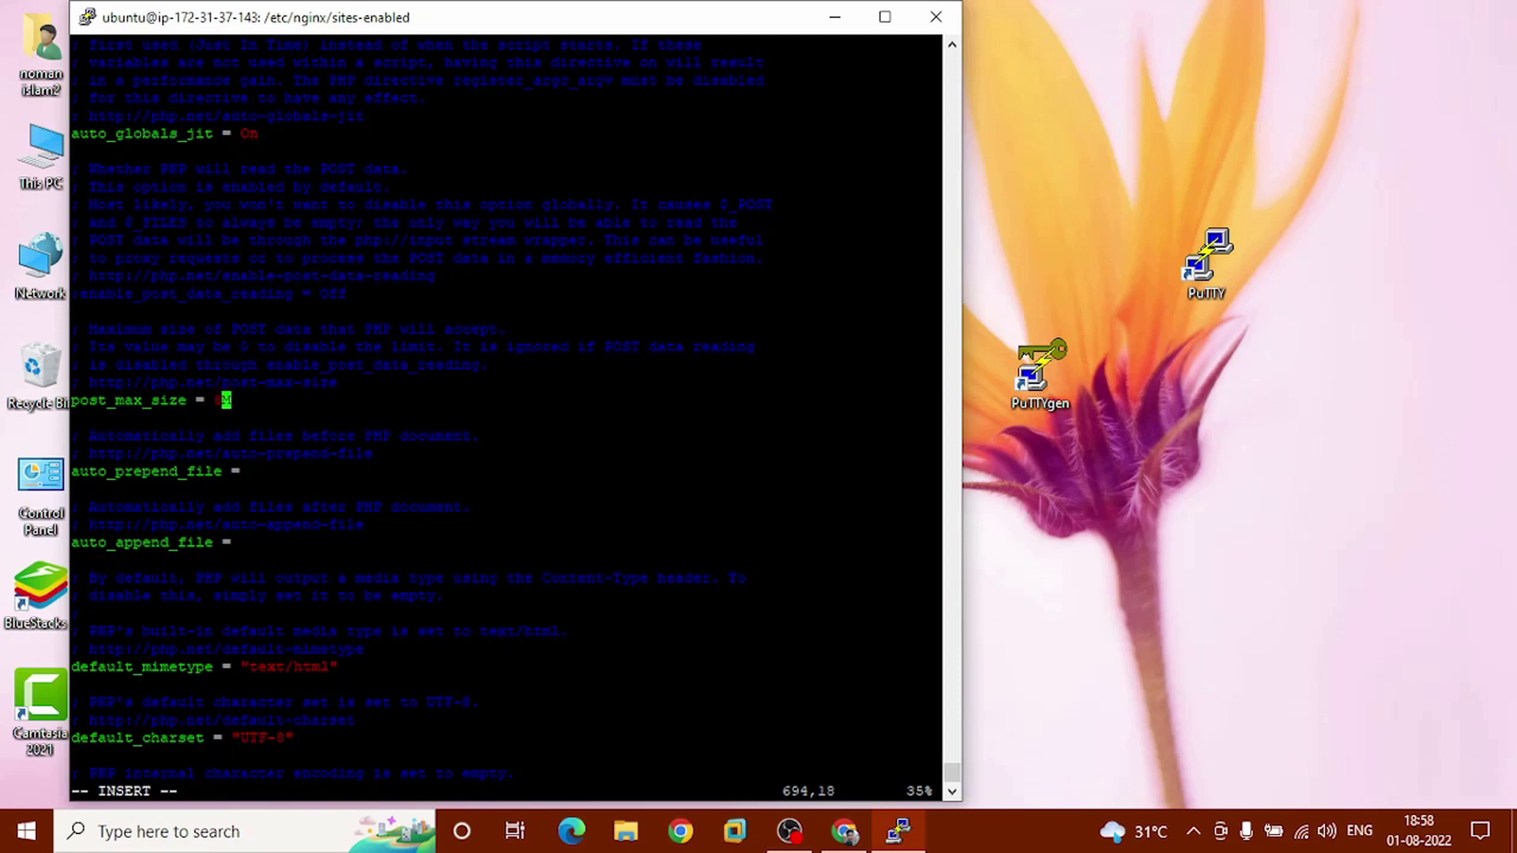
{"action": "key", "text": "BackSpace"}
{"action": "type", "text": "500"}
{"action": "key", "text": "Escape"}
{"action": "type", "text": ":"}
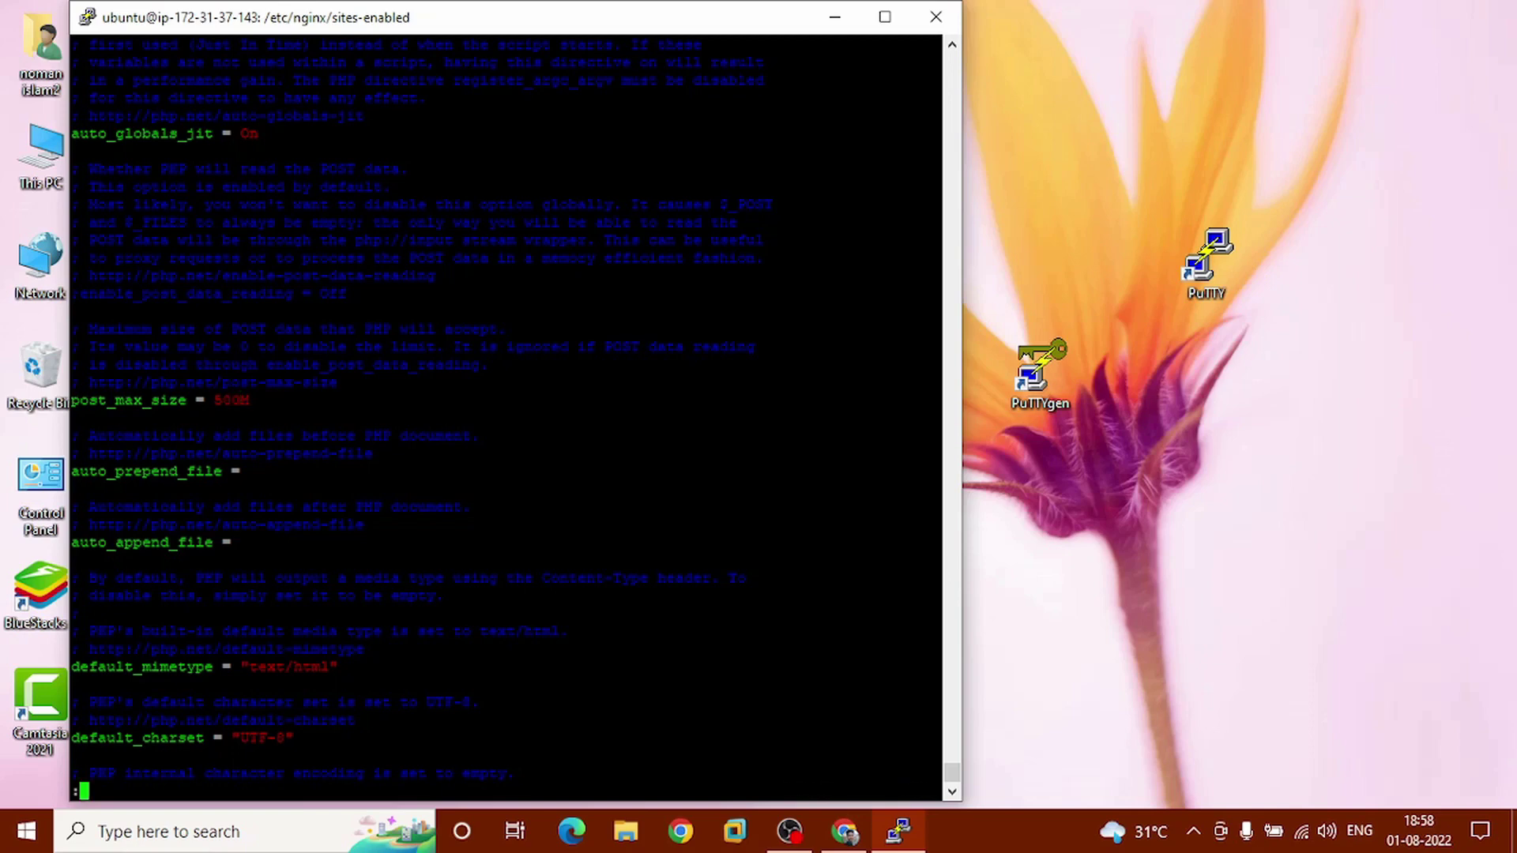
{"action": "type", "text": "wq"}
Save php.ini, restart nginx, and attempt a php-fpm restart.
{"action": "key", "text": "Return"}
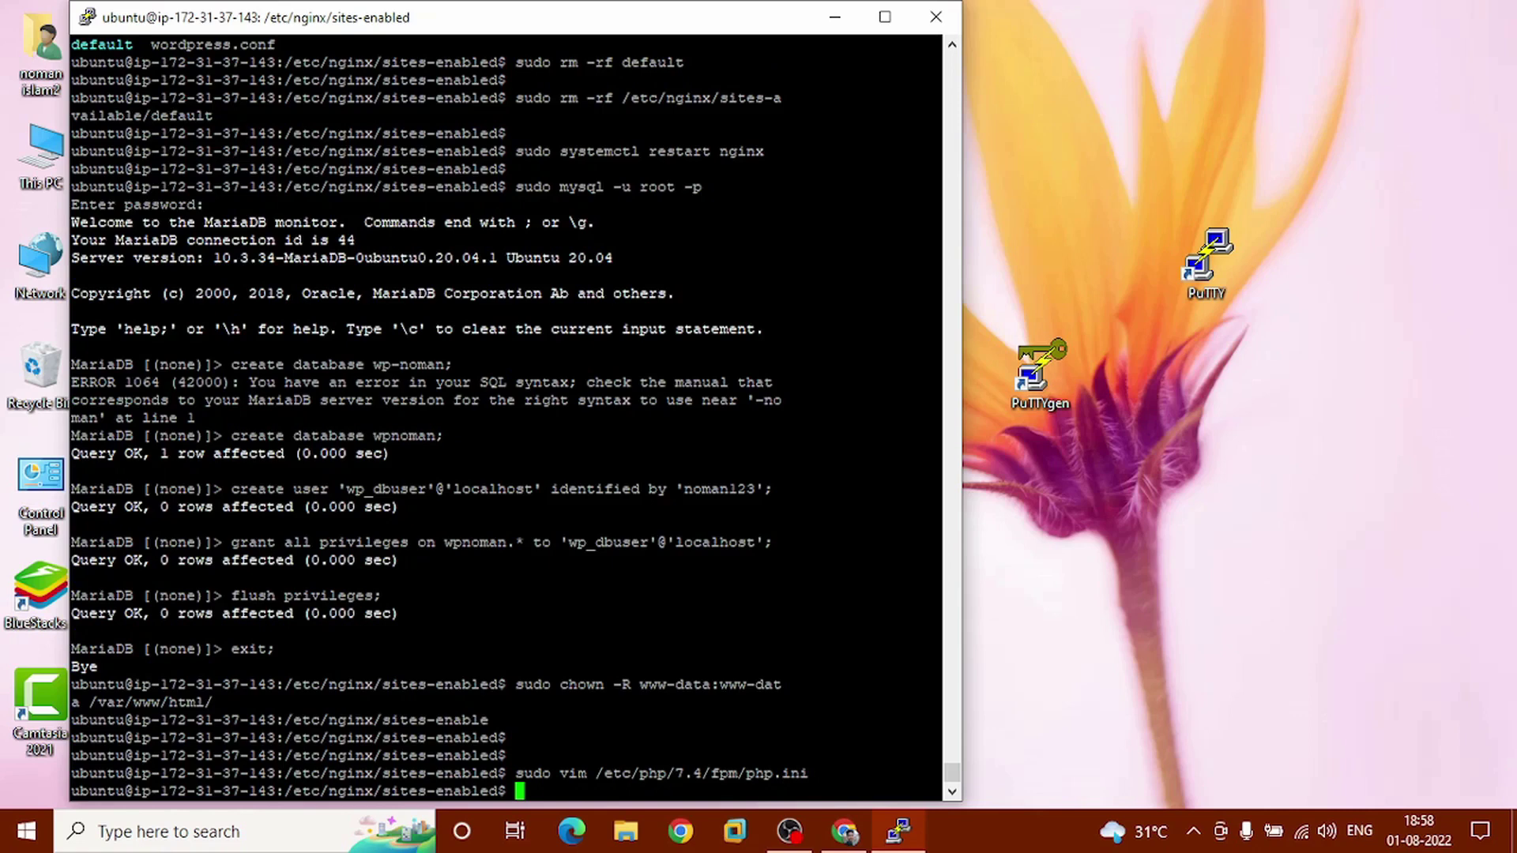
{"action": "key", "text": "Return"}
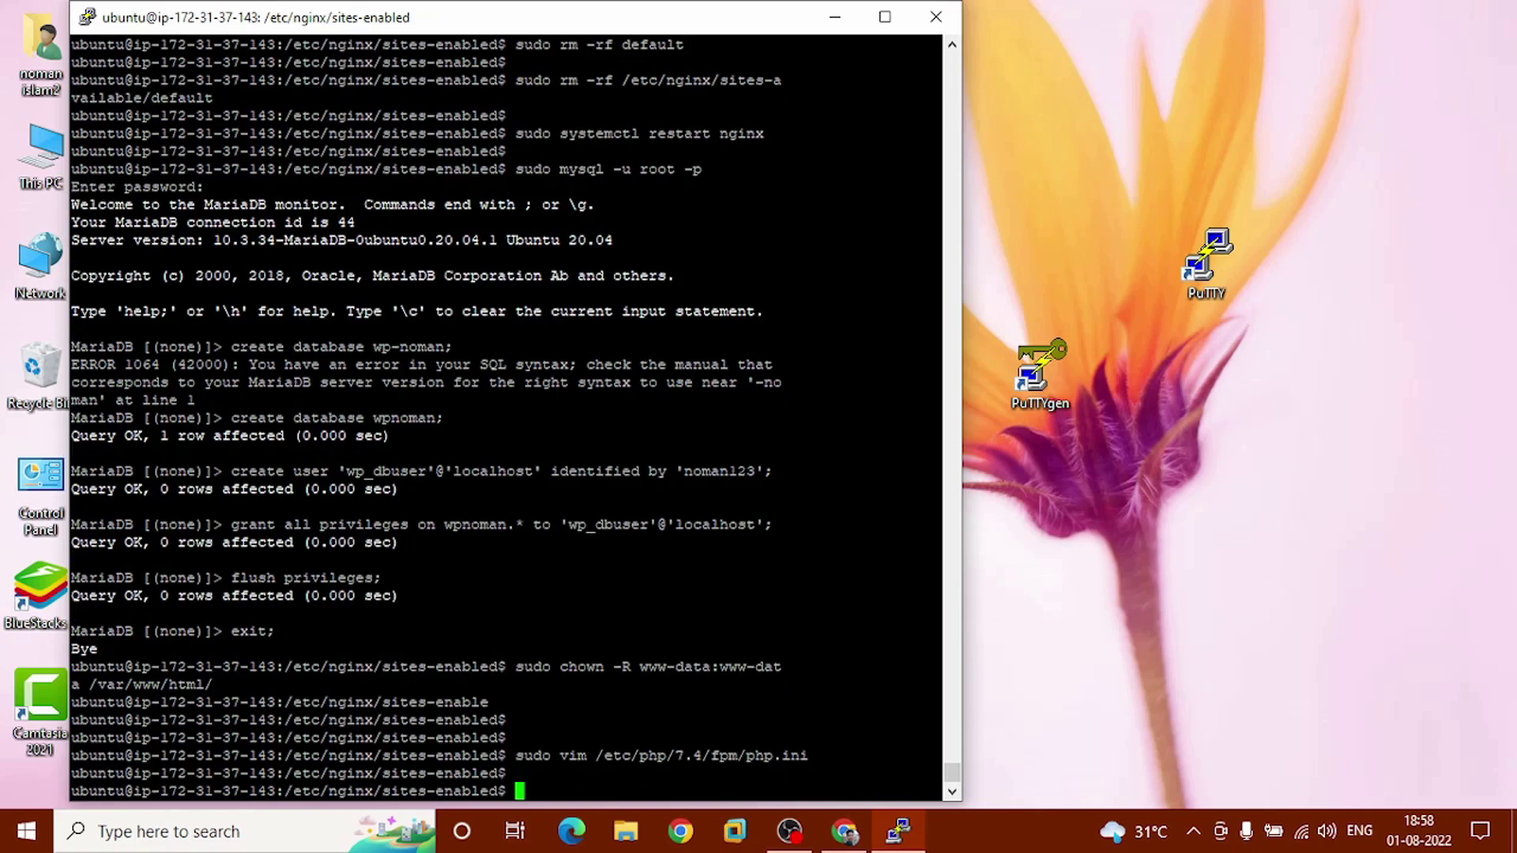
{"action": "key", "text": "Return"}
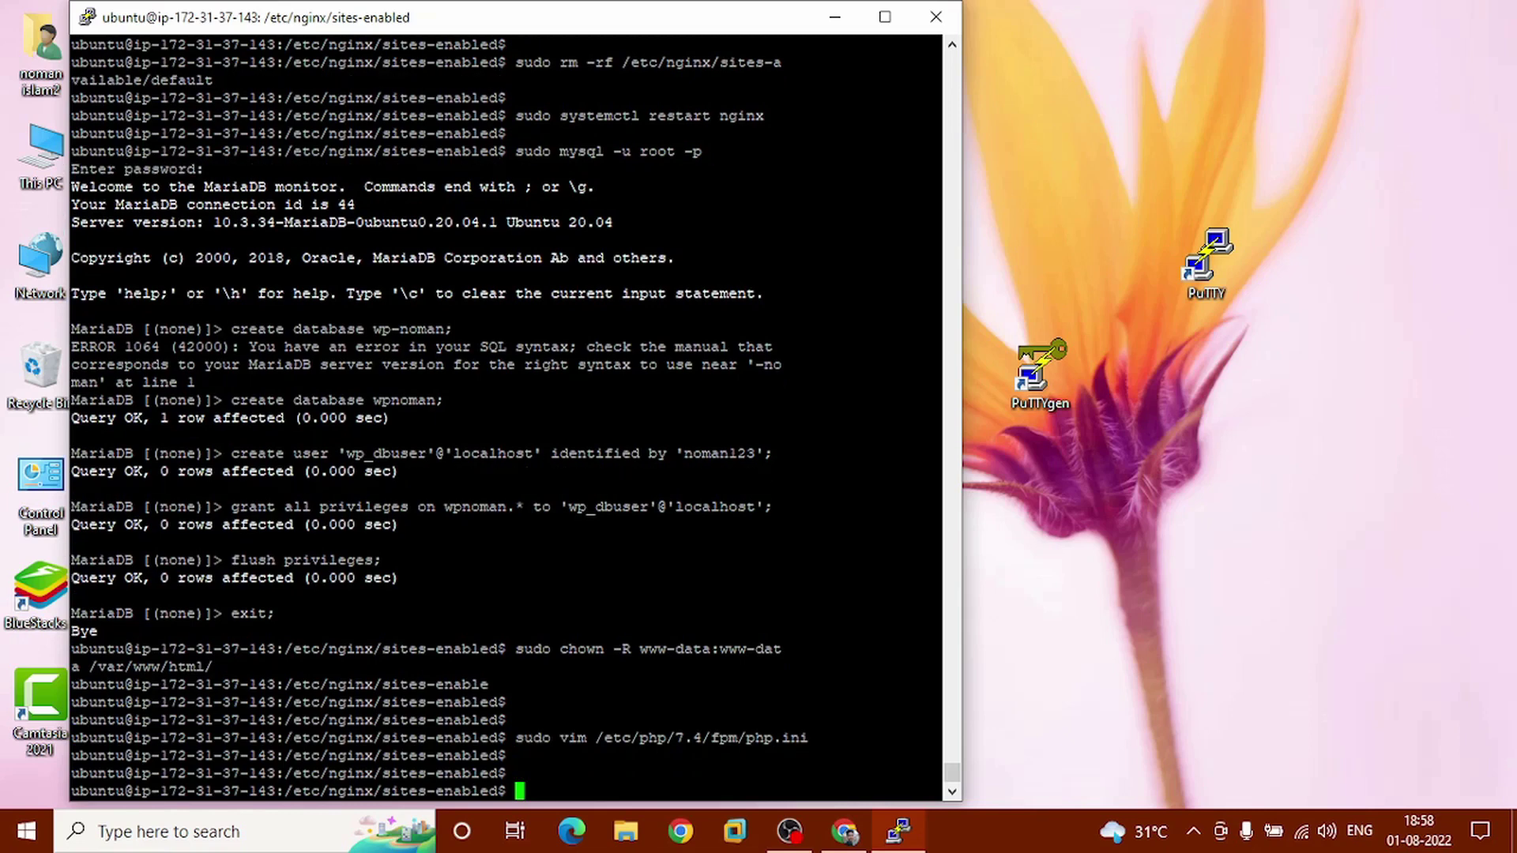
{"action": "type", "text": "sudo systemctl res"}
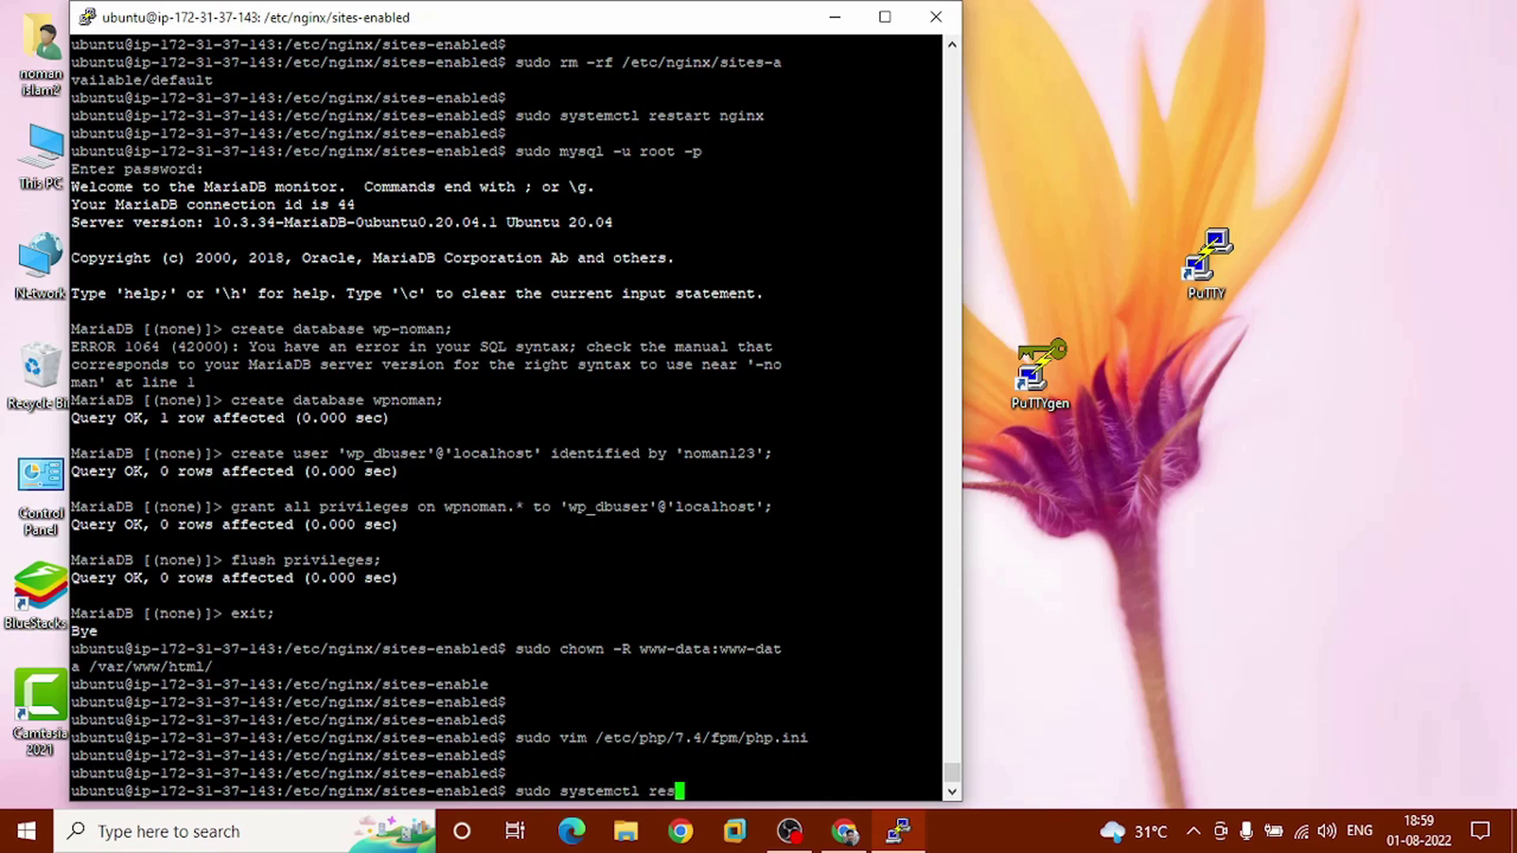
{"action": "type", "text": "tart nginx"}
{"action": "key", "text": "Return"}
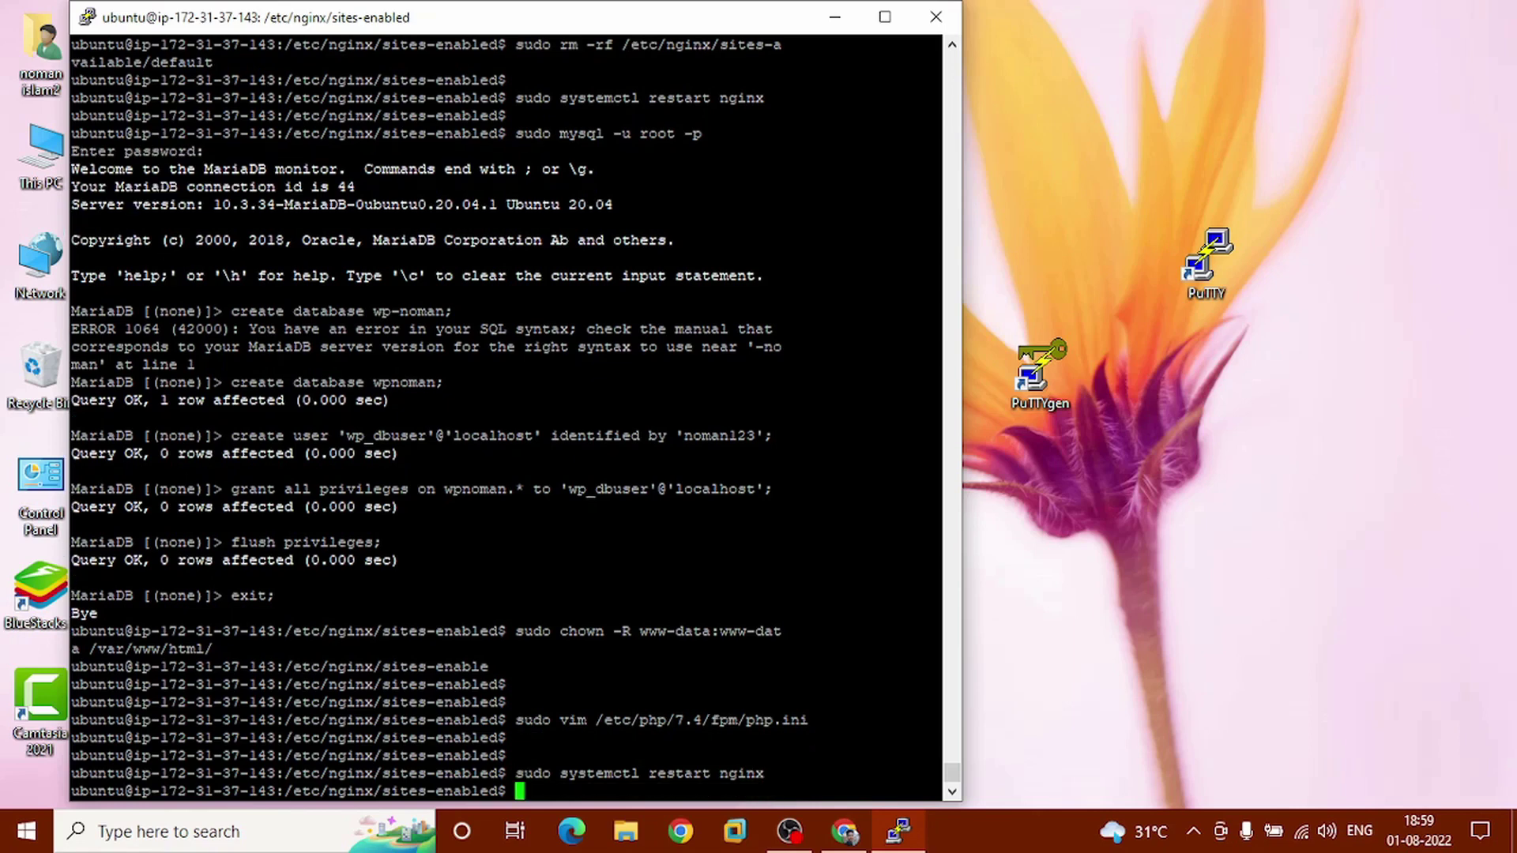
{"action": "key", "text": "Return"}
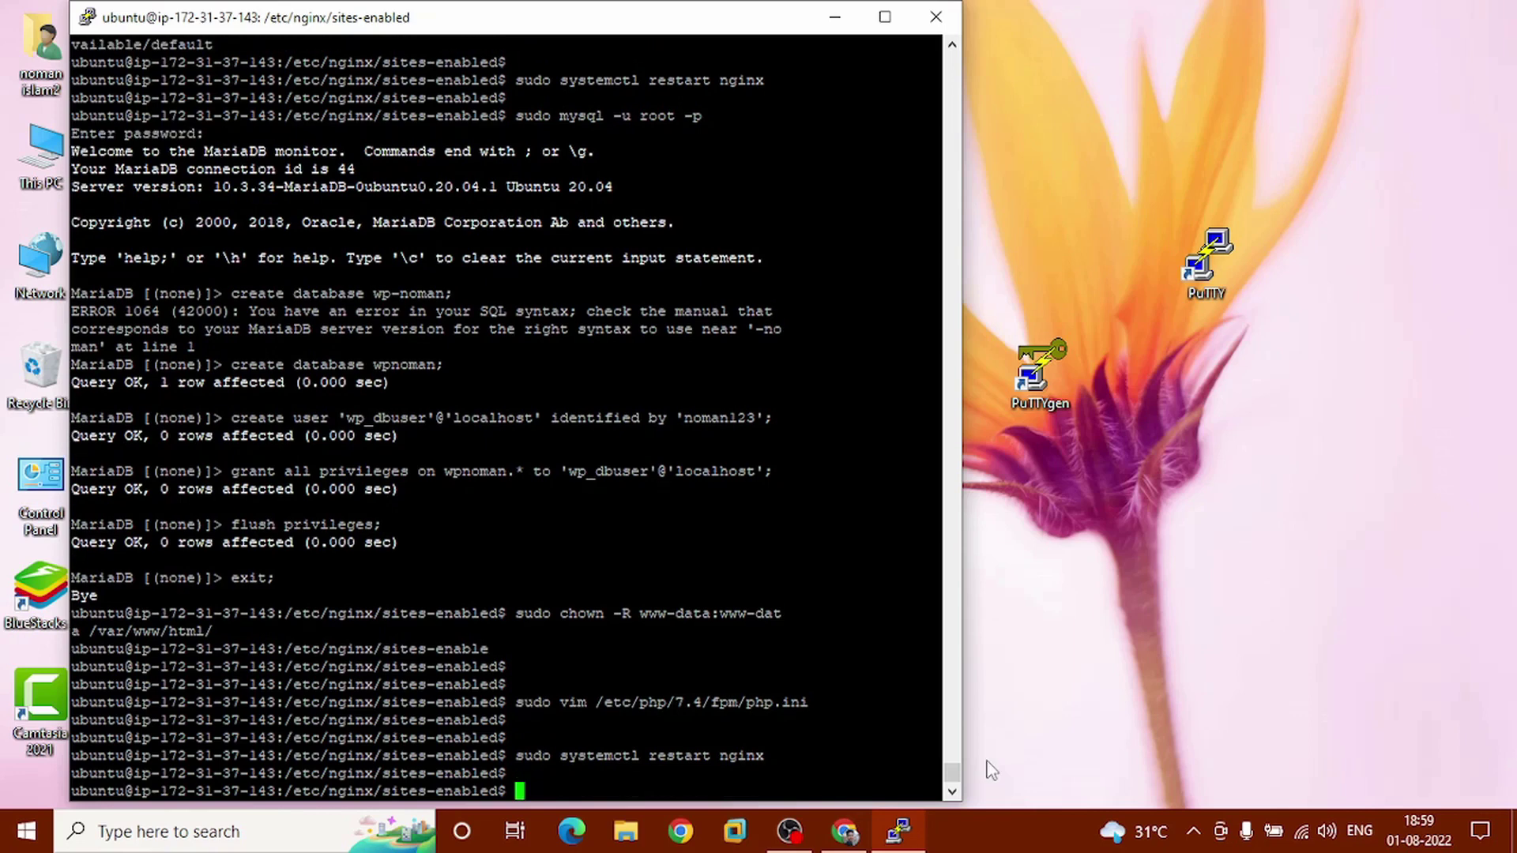
{"action": "type", "text": "sudo systemctl "}
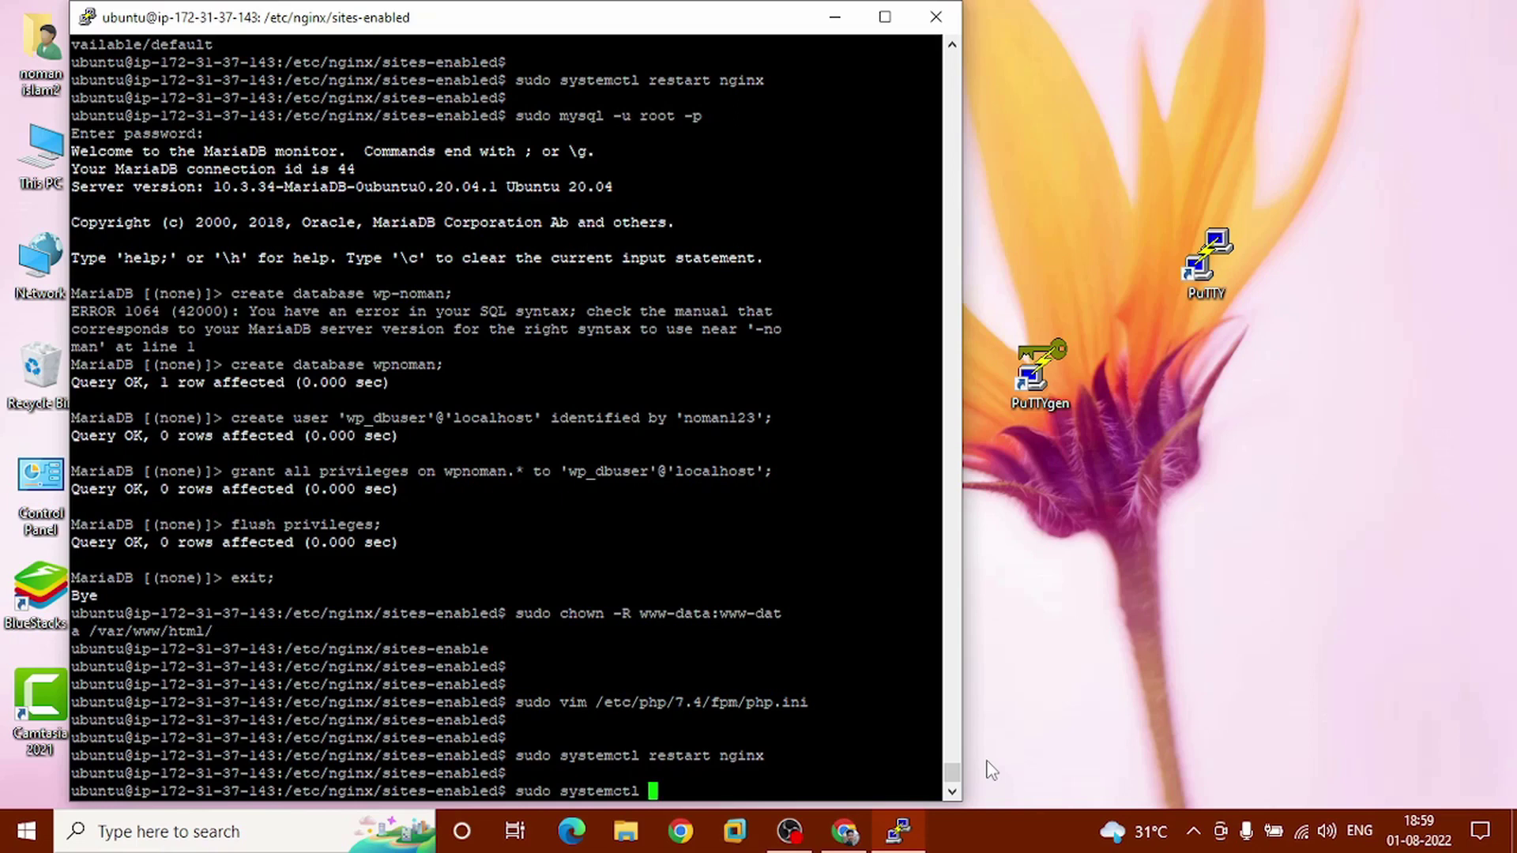
{"action": "type", "text": "restart php-f"}
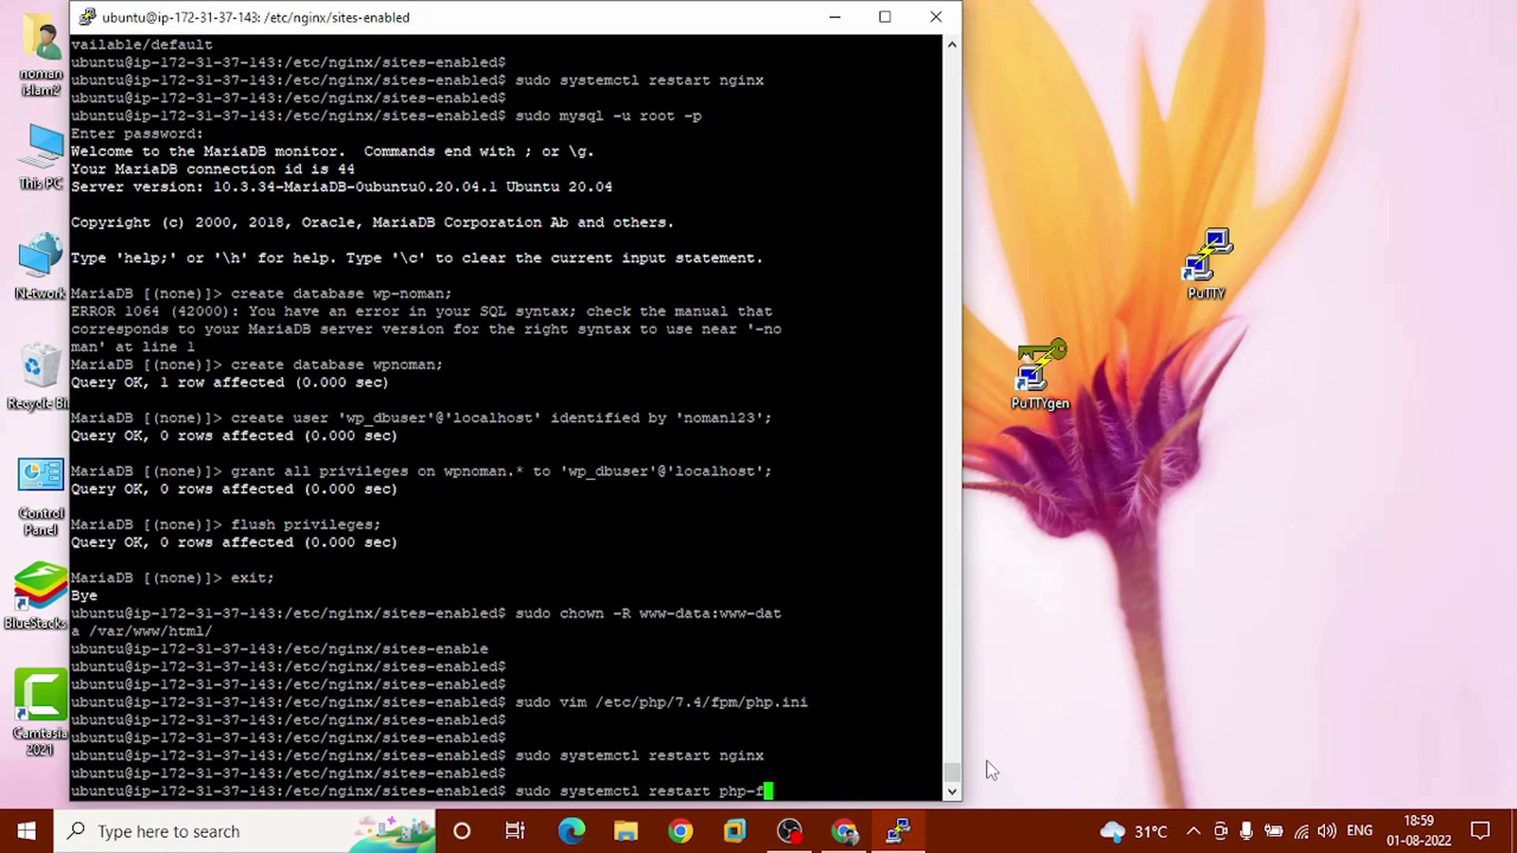
{"action": "type", "text": "pm"}
{"action": "key", "text": "Return"}
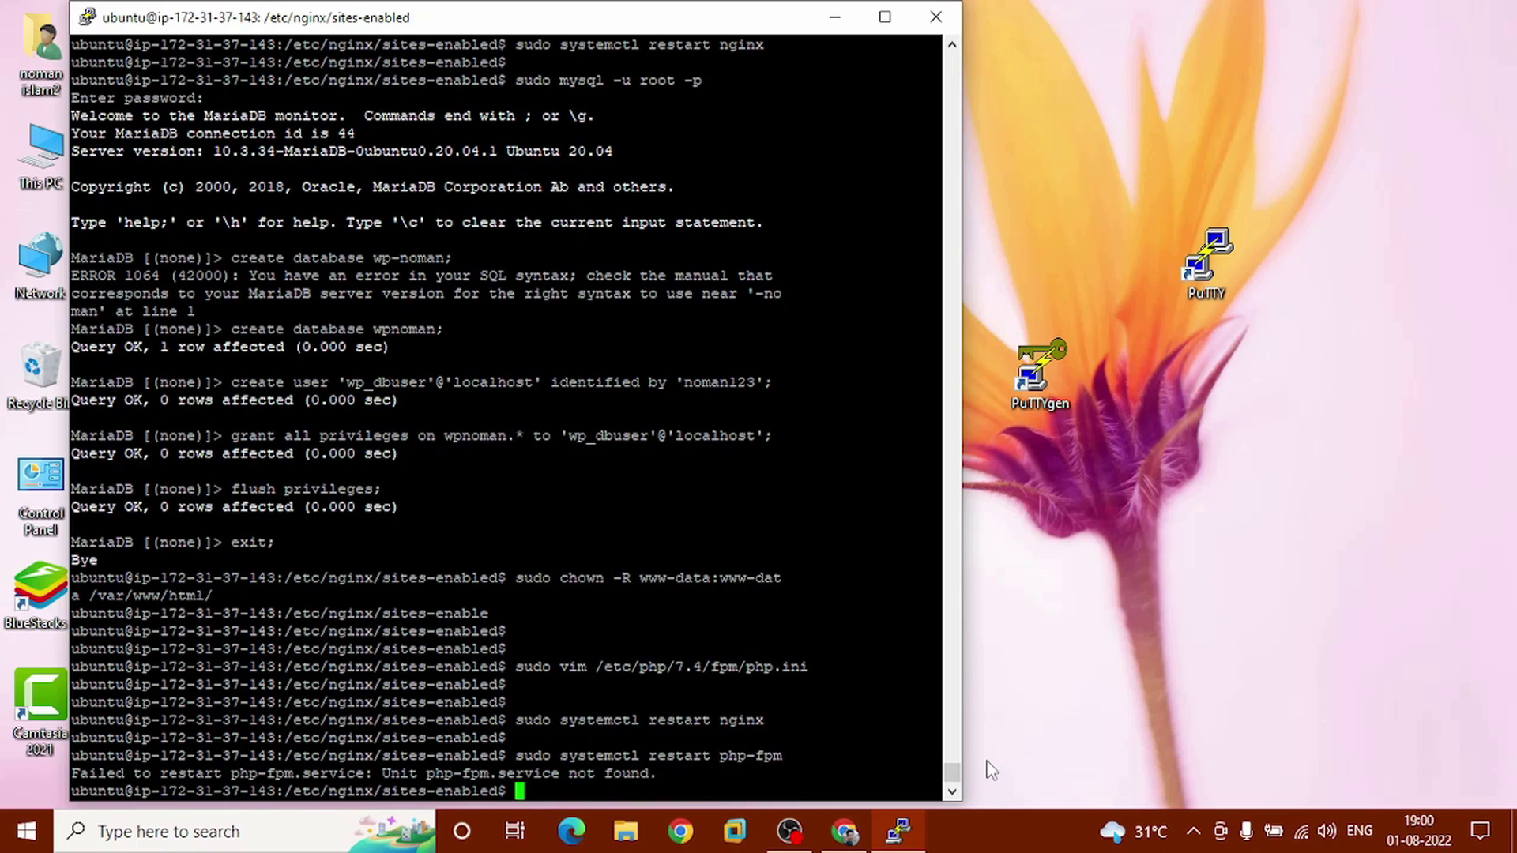
Restart the php7.4-fpm service by correcting the recalled restart command.
{"action": "key", "text": "Up"}
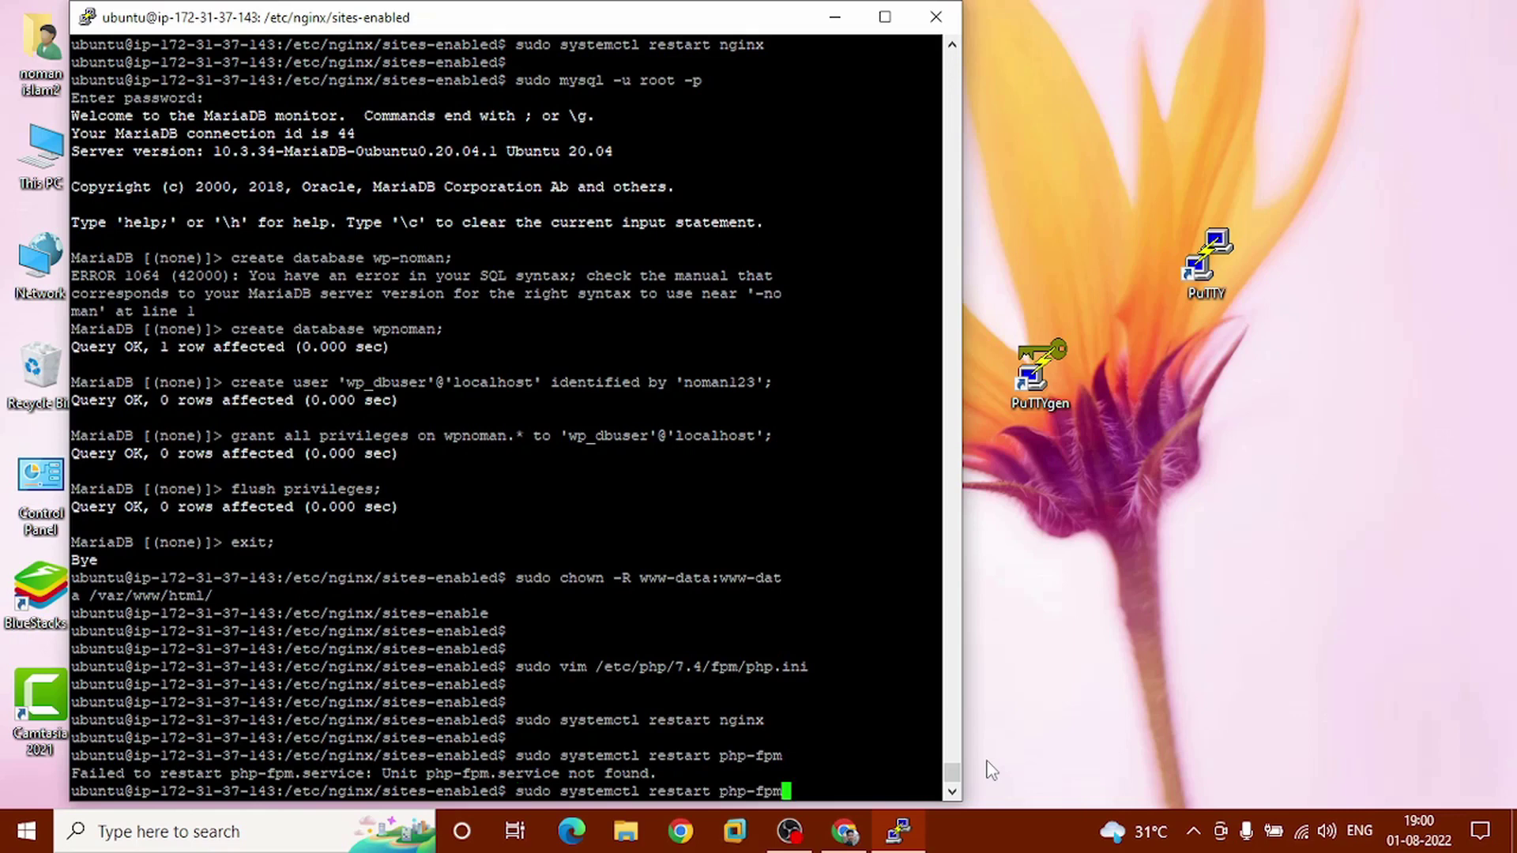
{"action": "key", "text": "Left"}
{"action": "key", "text": "Left"}
{"action": "key", "text": "Left"}
{"action": "key", "text": "Left"}
{"action": "type", "text": "7.4"}
{"action": "key", "text": "Right"}
{"action": "key", "text": "Right"}
{"action": "key", "text": "Right"}
{"action": "key", "text": "Right"}
{"action": "key", "text": "Return"}
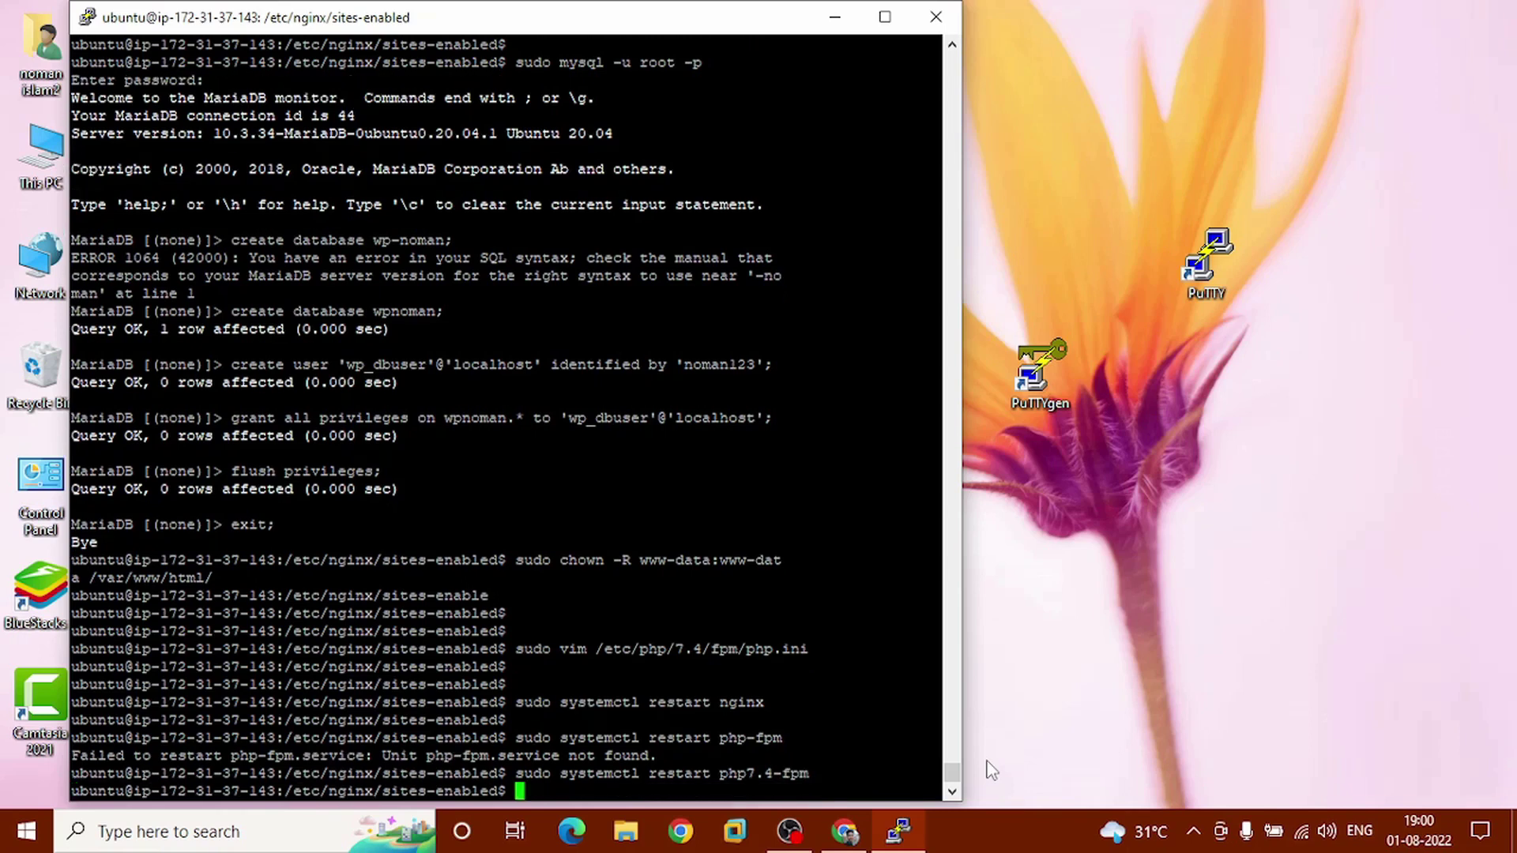
{"action": "key", "text": "Return"}
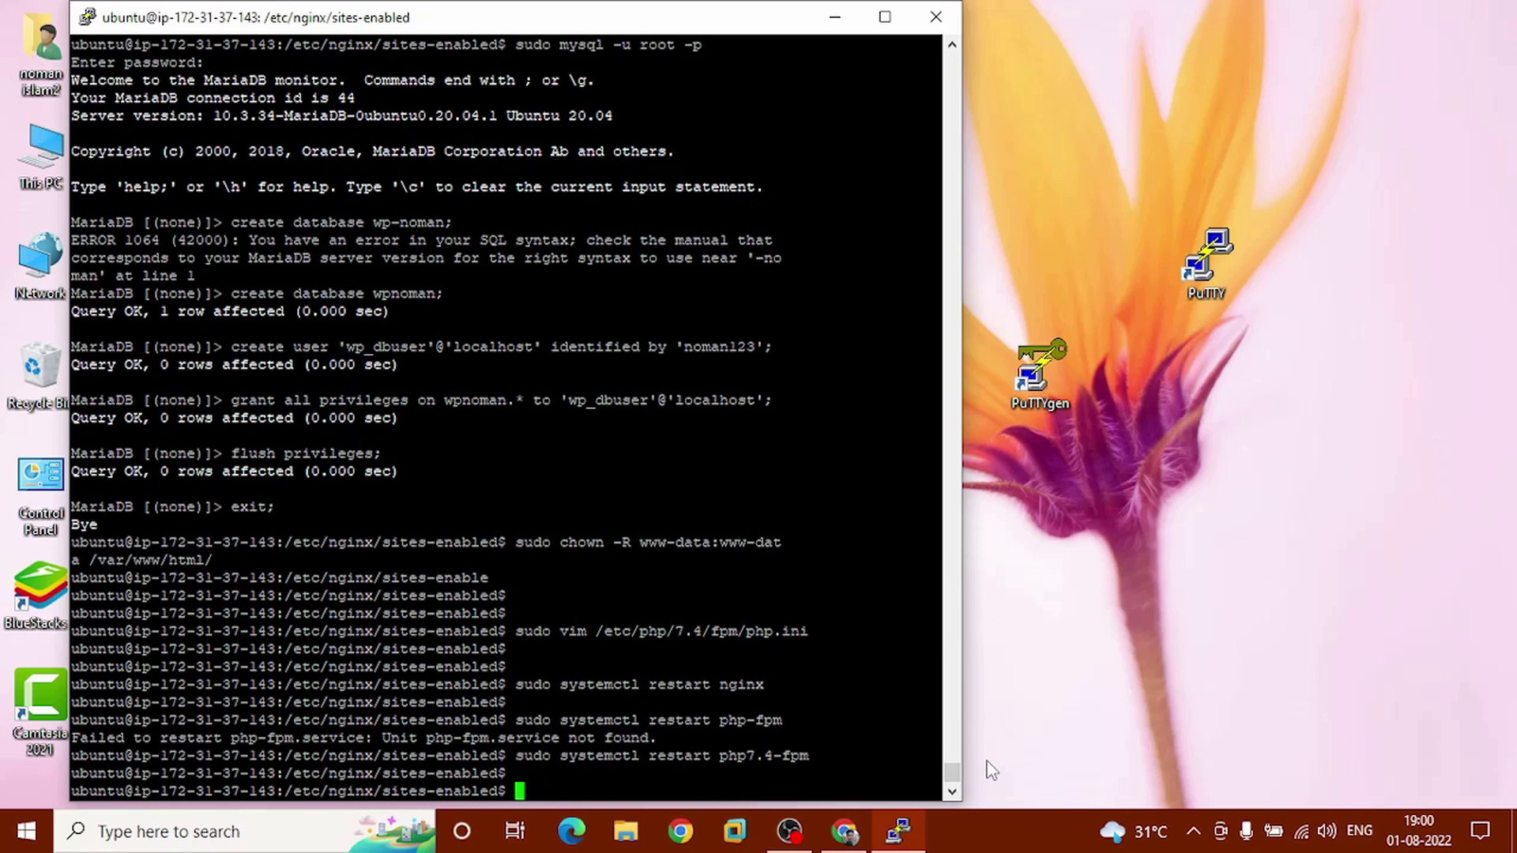
{"action": "key", "text": "Return"}
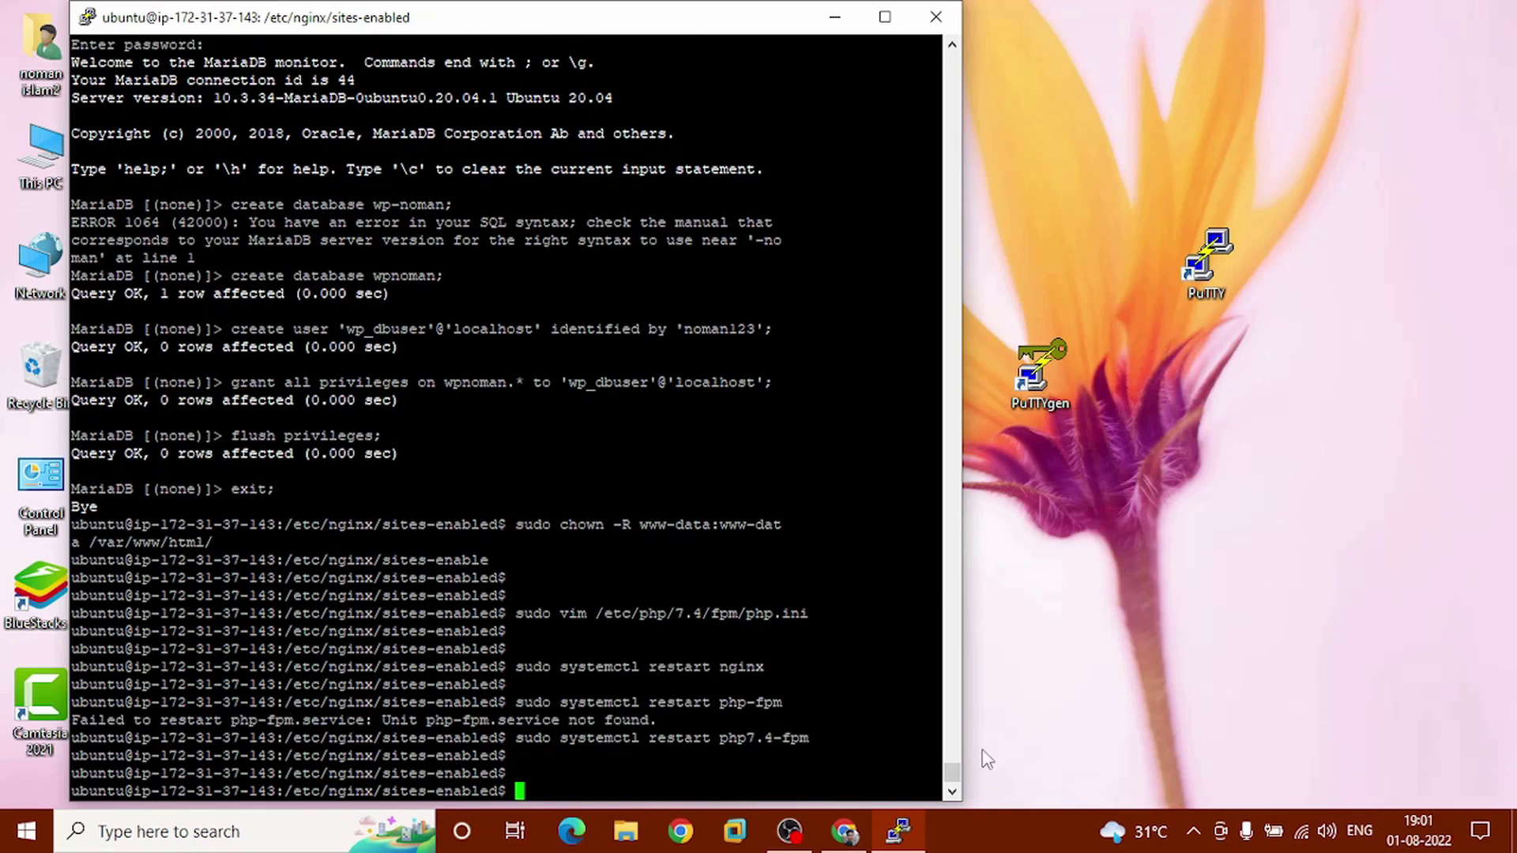
Type the nano command for /etc/nginx/sites-enabled/wordpress.conf.
{"action": "type", "text": "sudo nano /etc/"}
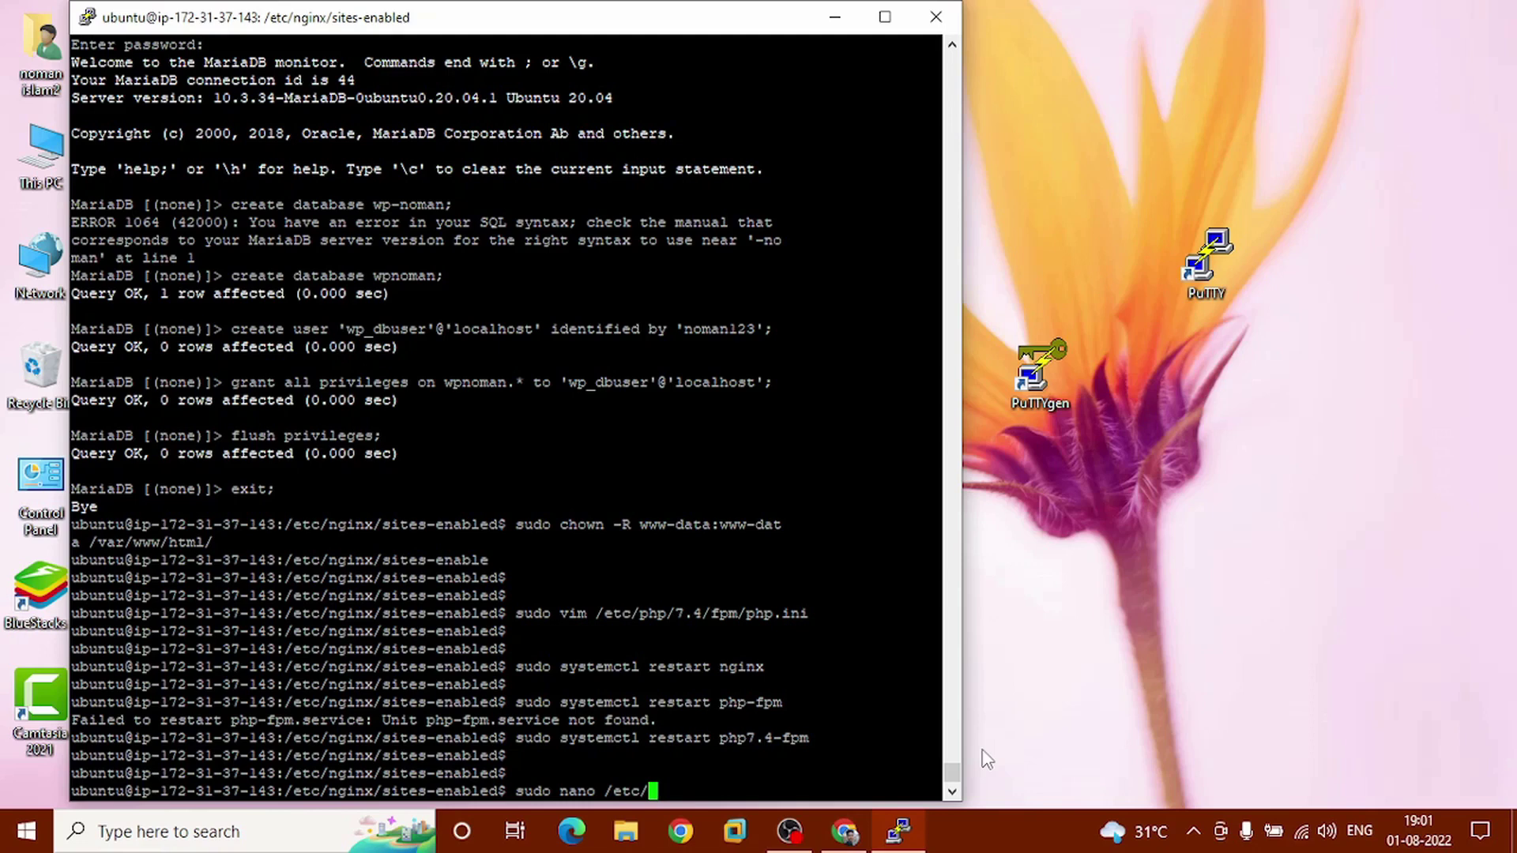
{"action": "type", "text": "nginx/sites-"}
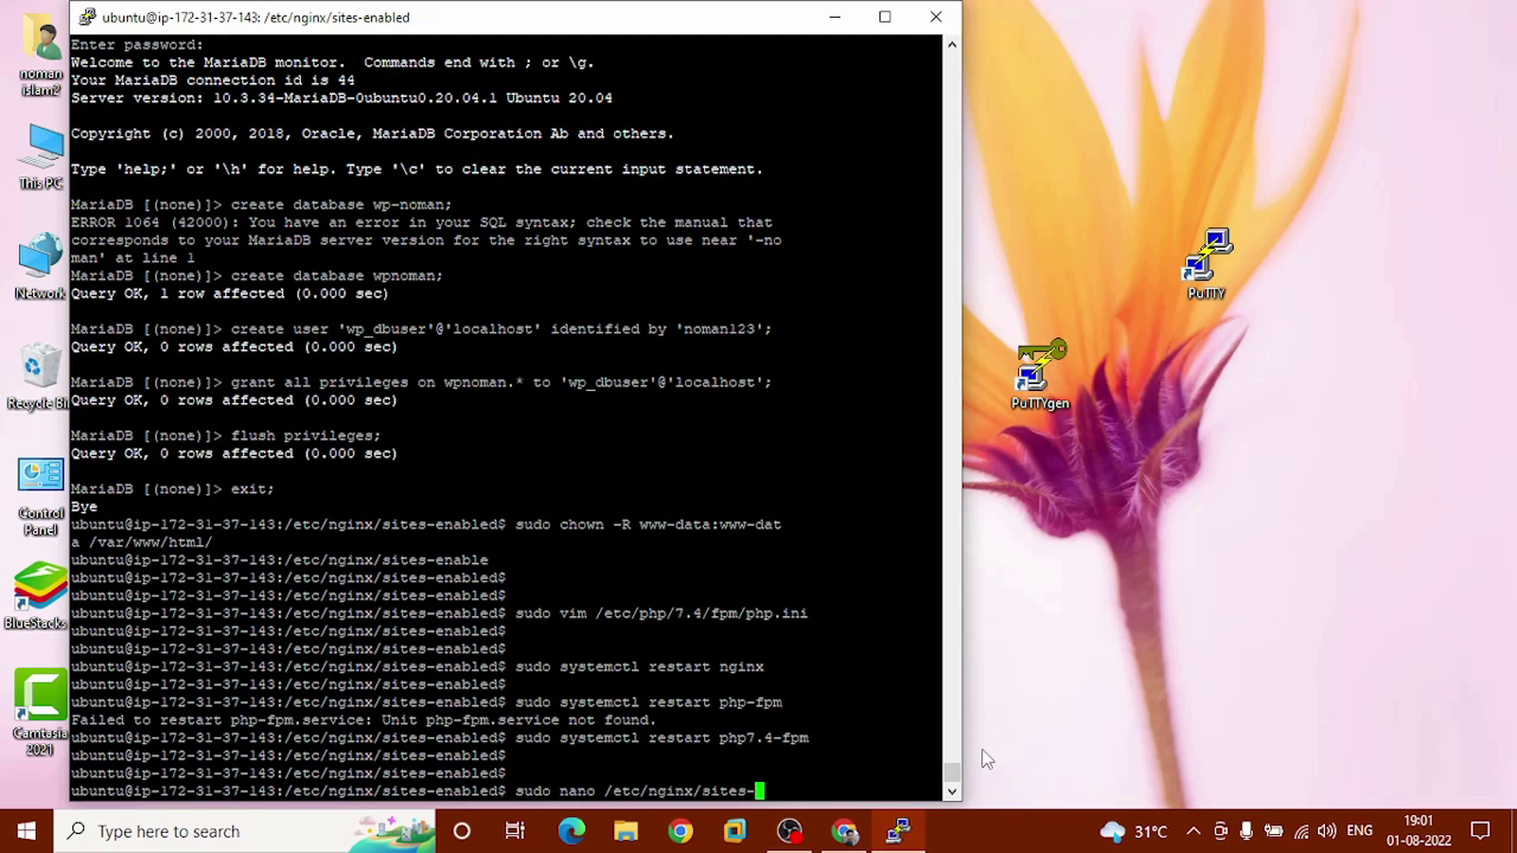
{"action": "type", "text": "ava"}
{"action": "key", "text": "BackSpace"}
{"action": "key", "text": "BackSpace"}
{"action": "key", "text": "BackSpace"}
{"action": "type", "text": "ena"}
{"action": "type", "text": "bled"}
{"action": "type", "text": "/wordp"}
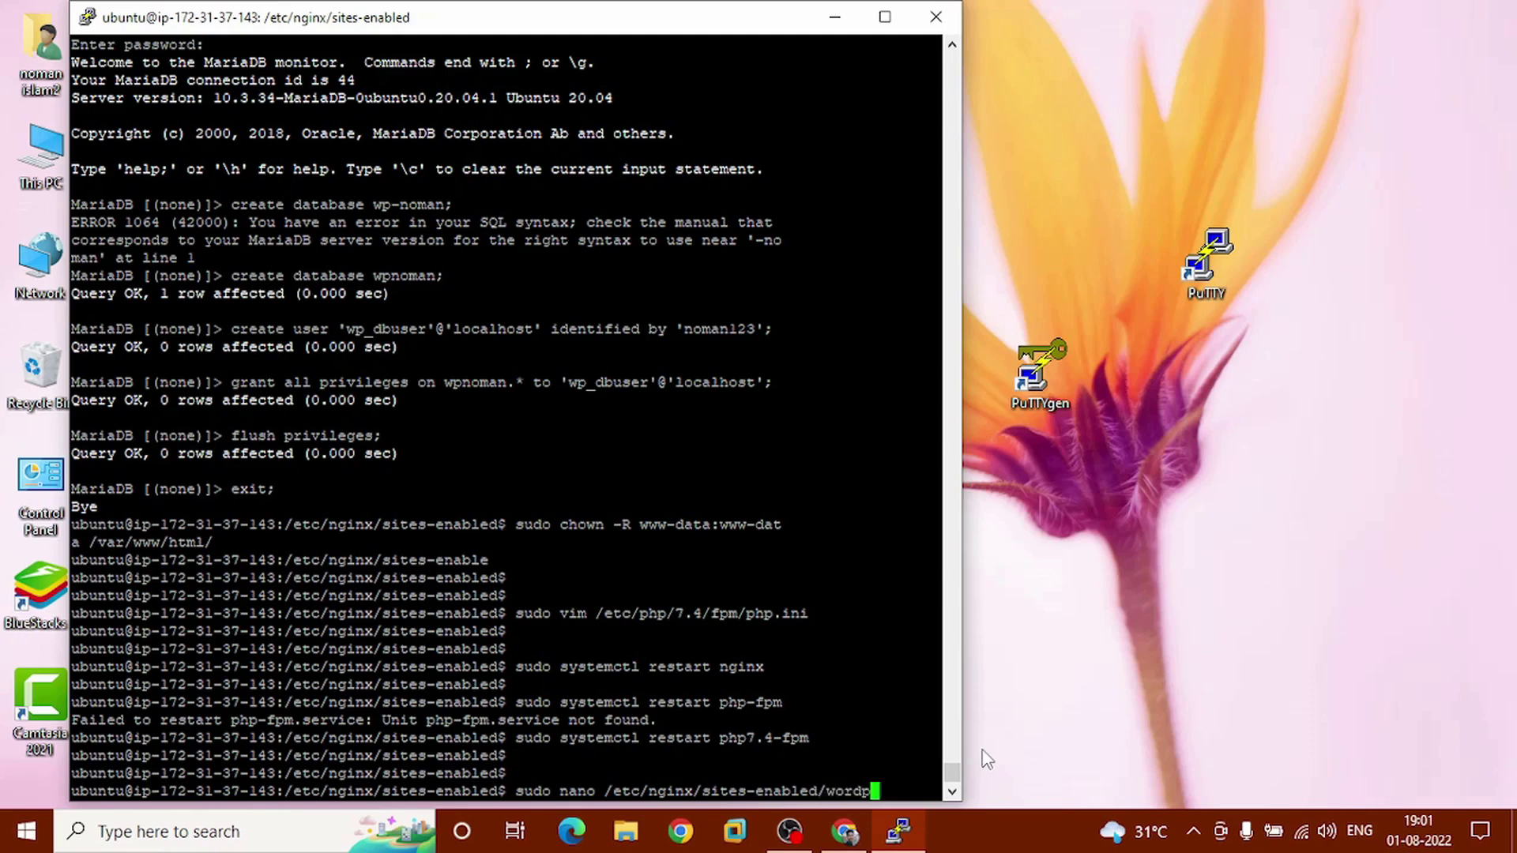
{"action": "type", "text": "ress.con"}
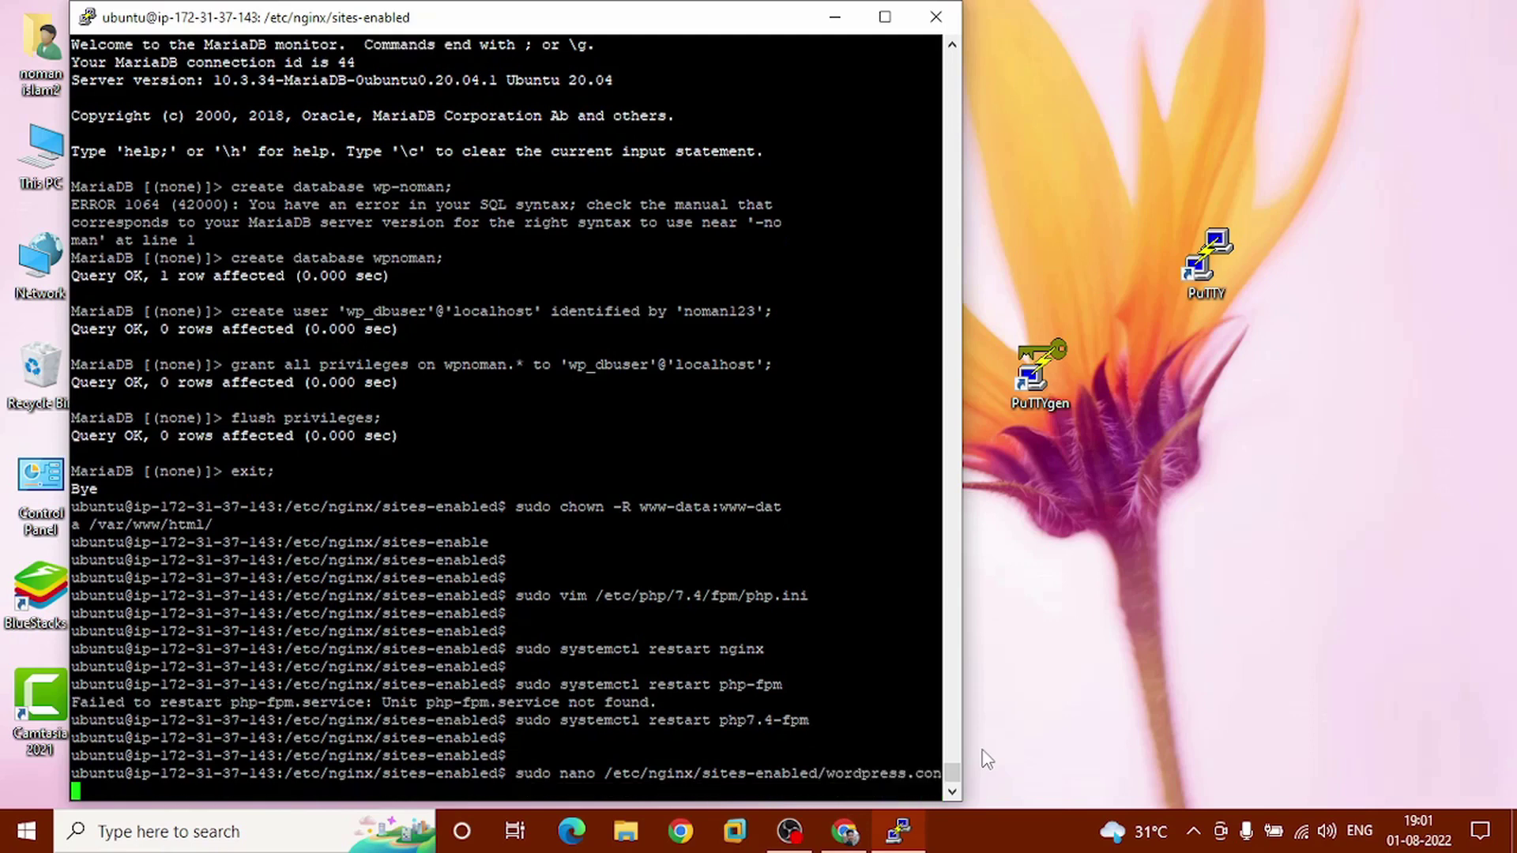
{"action": "type", "text": "f"}
Open wordpress.conf in nano and add 'client_max_body_size 500M;' below the listen lines.
{"action": "key", "text": "Return"}
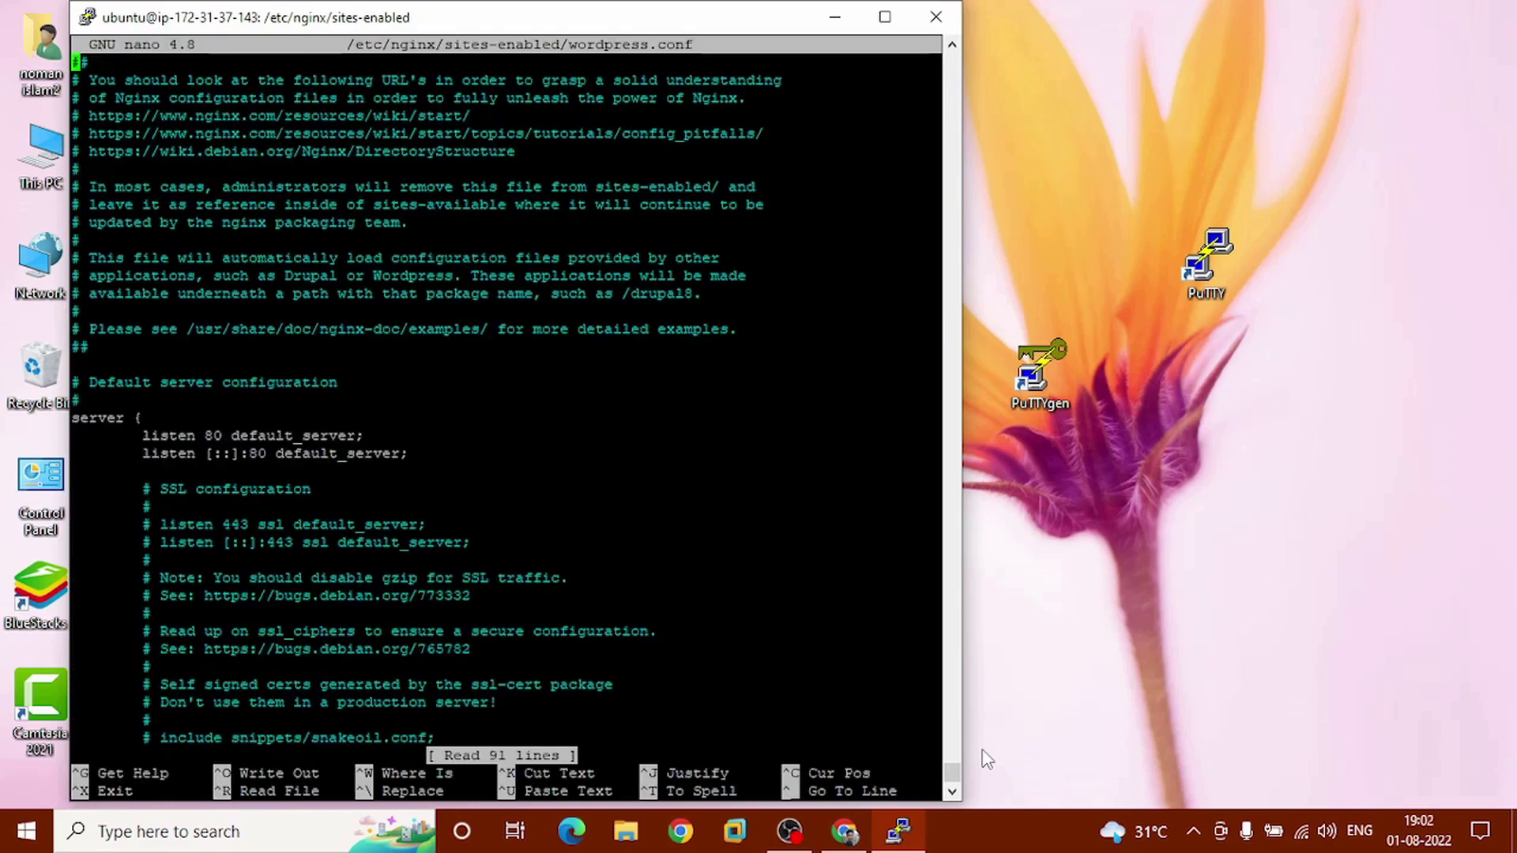
{"action": "key", "text": "Down"}
{"action": "key", "text": "Down"}
{"action": "key", "text": "Down"}
{"action": "key", "text": "Down"}
{"action": "key", "text": "Down"}
{"action": "key", "text": "Down"}
{"action": "key", "text": "Down"}
{"action": "key", "text": "Down"}
{"action": "key", "text": "Down"}
{"action": "key", "text": "Down"}
{"action": "key", "text": "Down"}
{"action": "key", "text": "Down"}
{"action": "key", "text": "Down"}
{"action": "key", "text": "Down"}
{"action": "key", "text": "Down"}
{"action": "key", "text": "Down"}
{"action": "key", "text": "Down"}
{"action": "key", "text": "Down"}
{"action": "key", "text": "Down"}
{"action": "key", "text": "Down"}
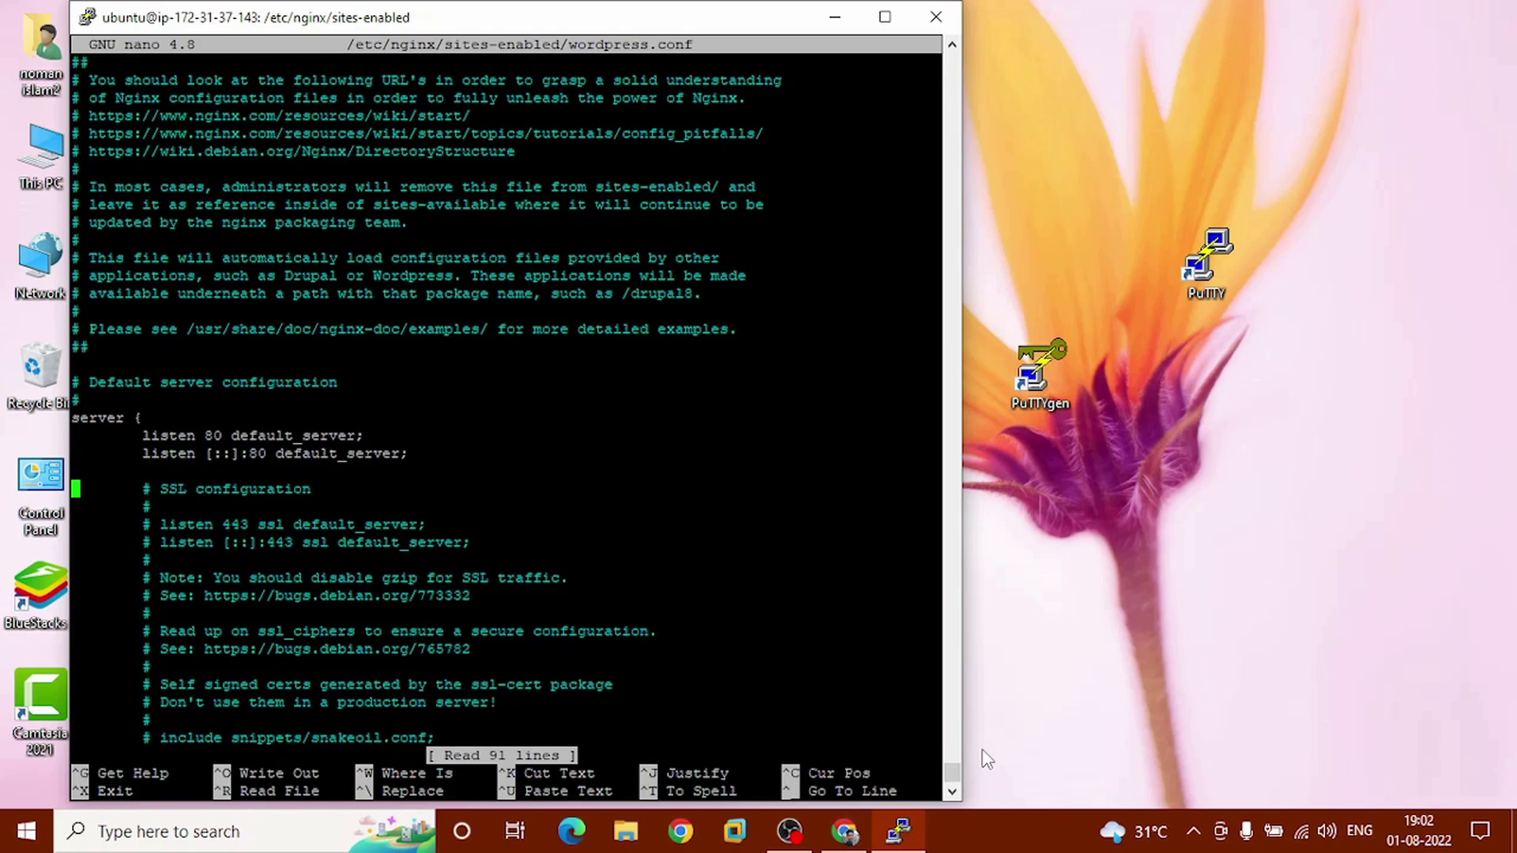
{"action": "key", "text": "Up"}
{"action": "key", "text": "Up"}
{"action": "key", "text": "Right"}
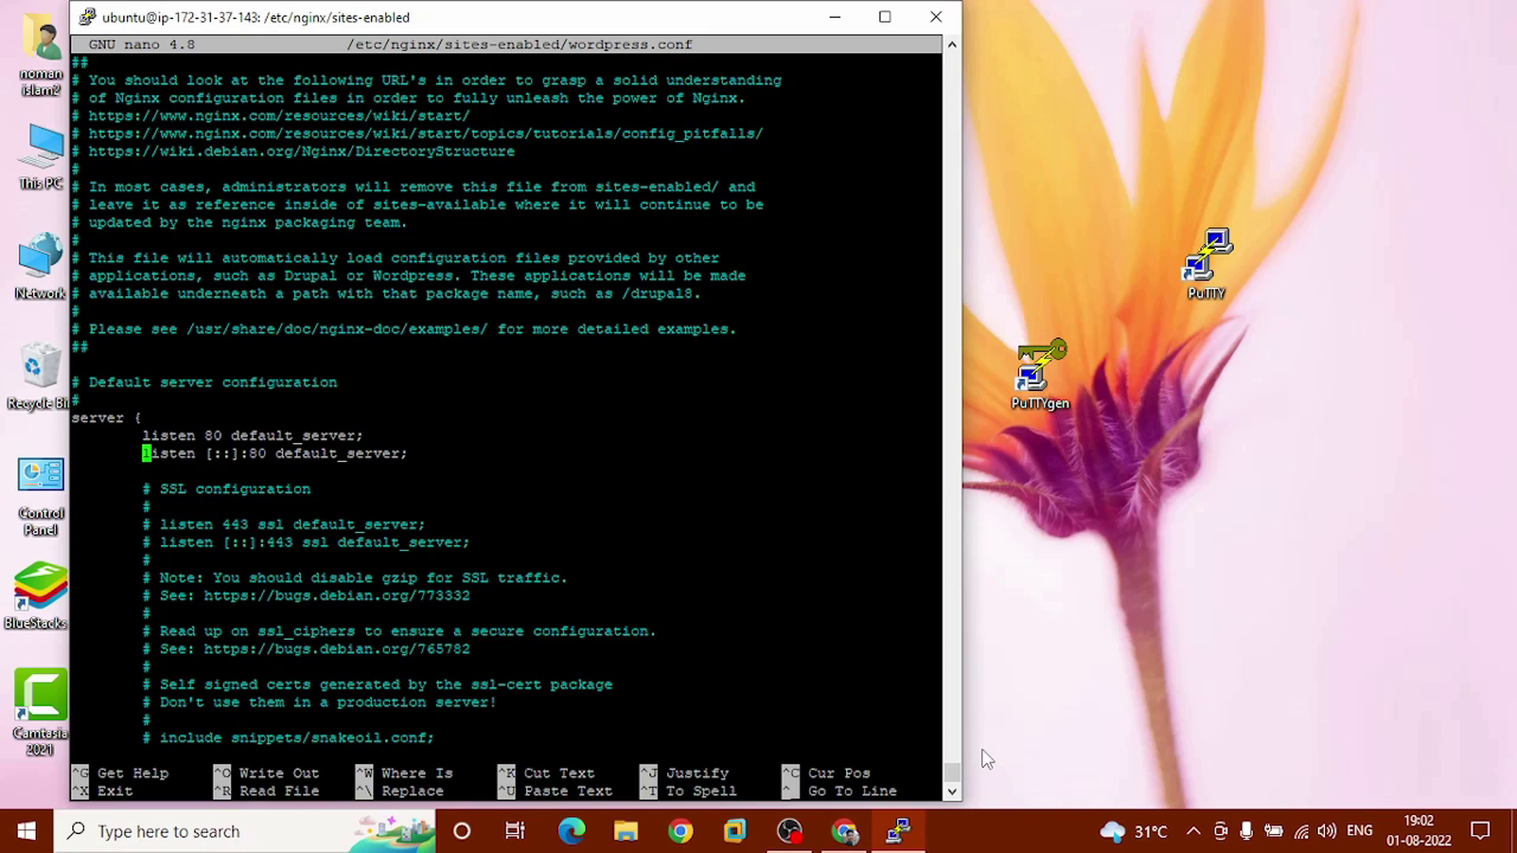
{"action": "key", "text": "Right"}
{"action": "key", "text": "Right"}
{"action": "key", "text": "Right"}
{"action": "key", "text": "Right"}
{"action": "key", "text": "Right"}
{"action": "key", "text": "Right"}
{"action": "key", "text": "Right"}
{"action": "key", "text": "Right"}
{"action": "key", "text": "Right"}
{"action": "key", "text": "Right"}
{"action": "key", "text": "Right"}
{"action": "key", "text": "Right"}
{"action": "key", "text": "Right"}
{"action": "key", "text": "Right"}
{"action": "key", "text": "Right"}
{"action": "key", "text": "Right"}
{"action": "key", "text": "Right"}
{"action": "key", "text": "Right"}
{"action": "key", "text": "Right"}
{"action": "key", "text": "Right"}
{"action": "key", "text": "Right"}
{"action": "key", "text": "Right"}
{"action": "key", "text": "Right"}
{"action": "key", "text": "Right"}
{"action": "key", "text": "Right"}
{"action": "key", "text": "Right"}
{"action": "key", "text": "Right"}
{"action": "key", "text": "Right"}
{"action": "key", "text": "Right"}
{"action": "key", "text": "Right"}
{"action": "key", "text": "Return"}
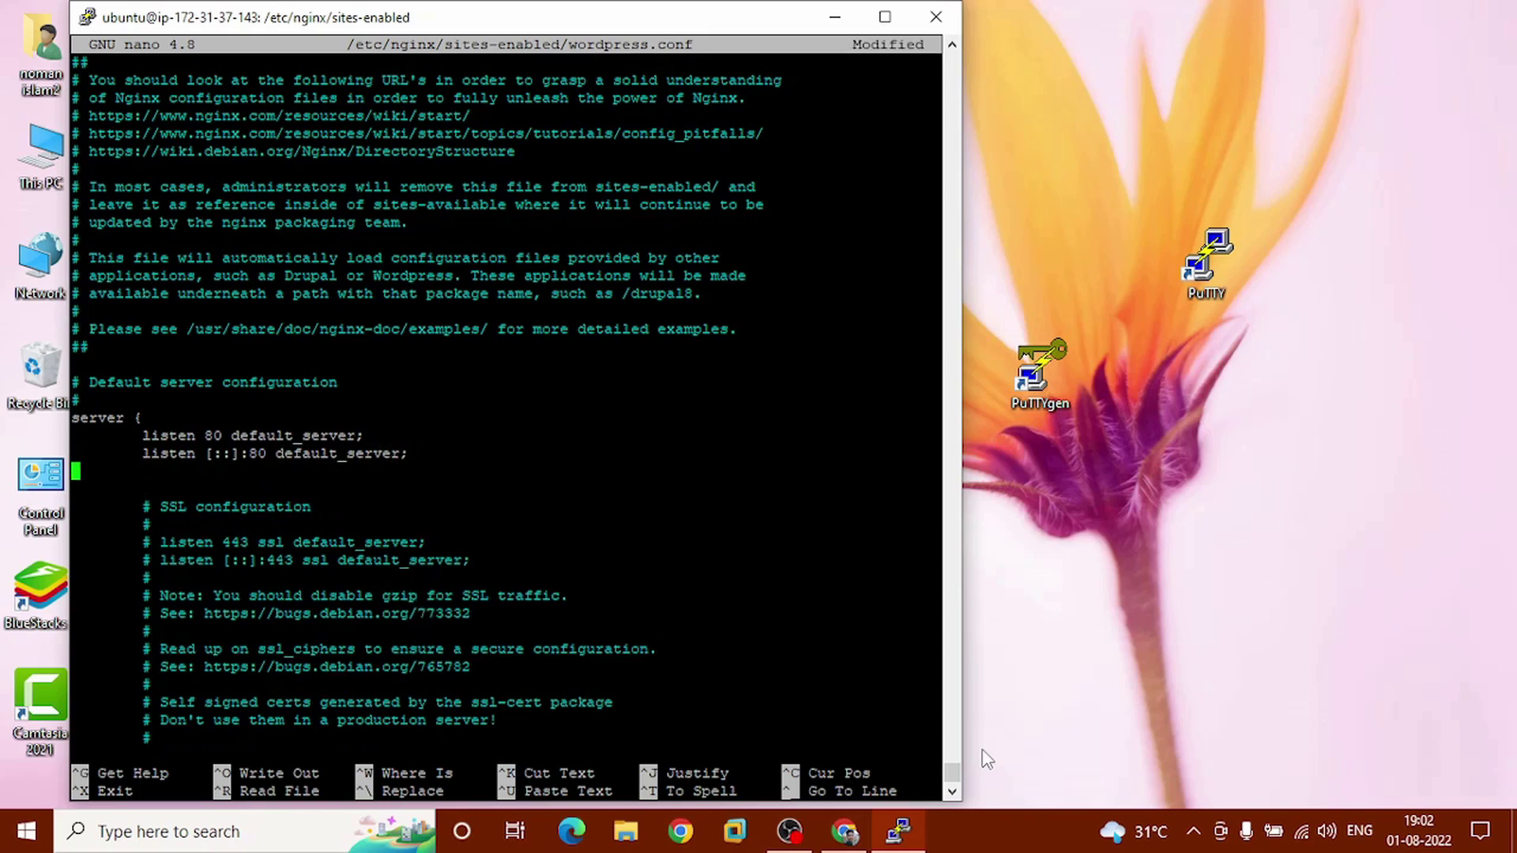
{"action": "key", "text": "Tab"}
{"action": "key", "text": "ctrl+r"}
{"action": "type", "text": "t"}
{"action": "key", "text": "Return"}
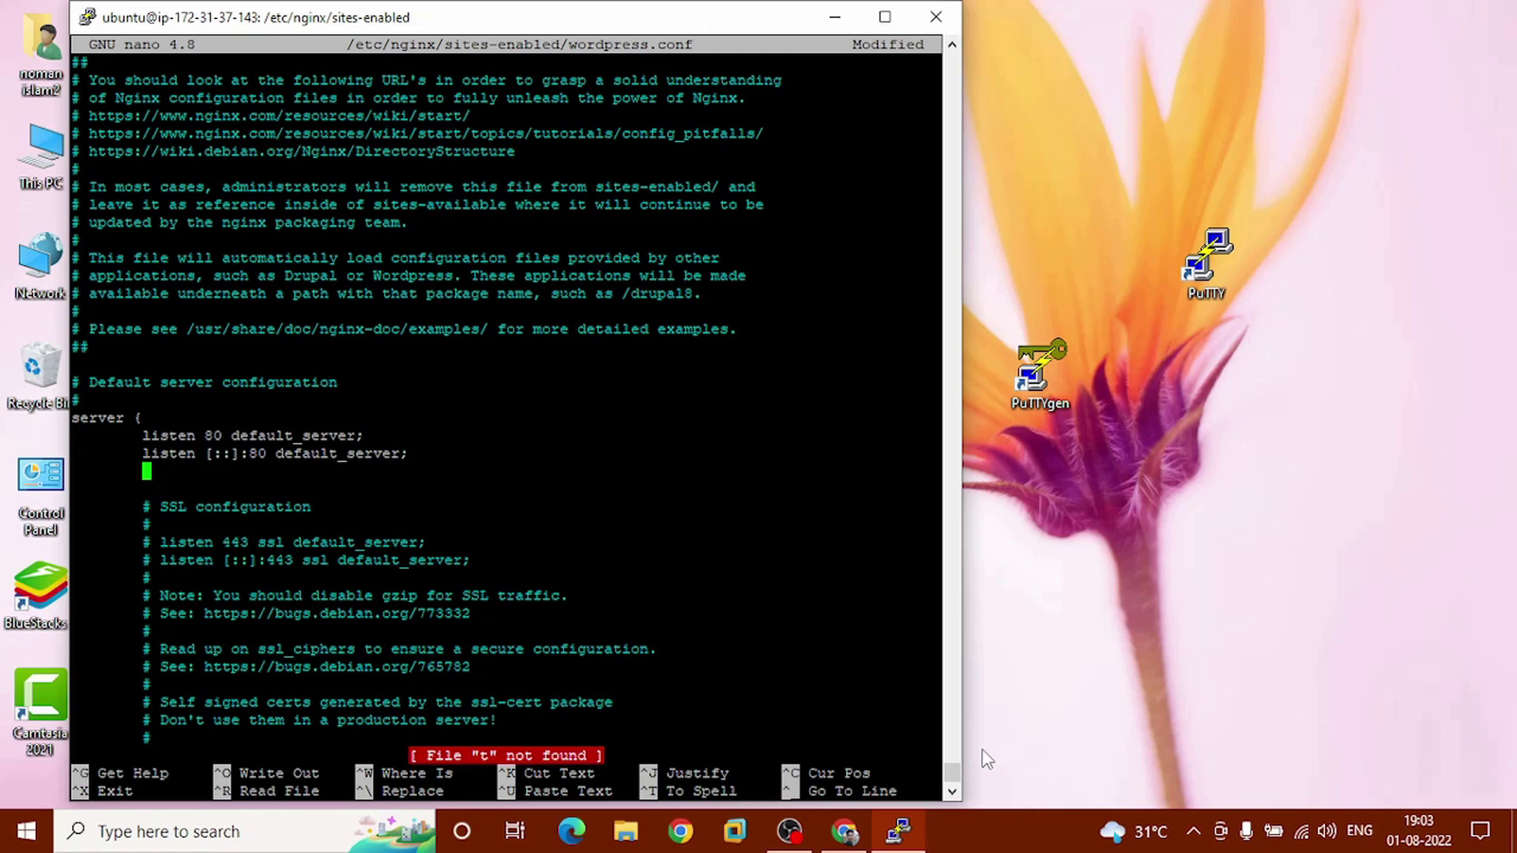
{"action": "type", "text": "client"}
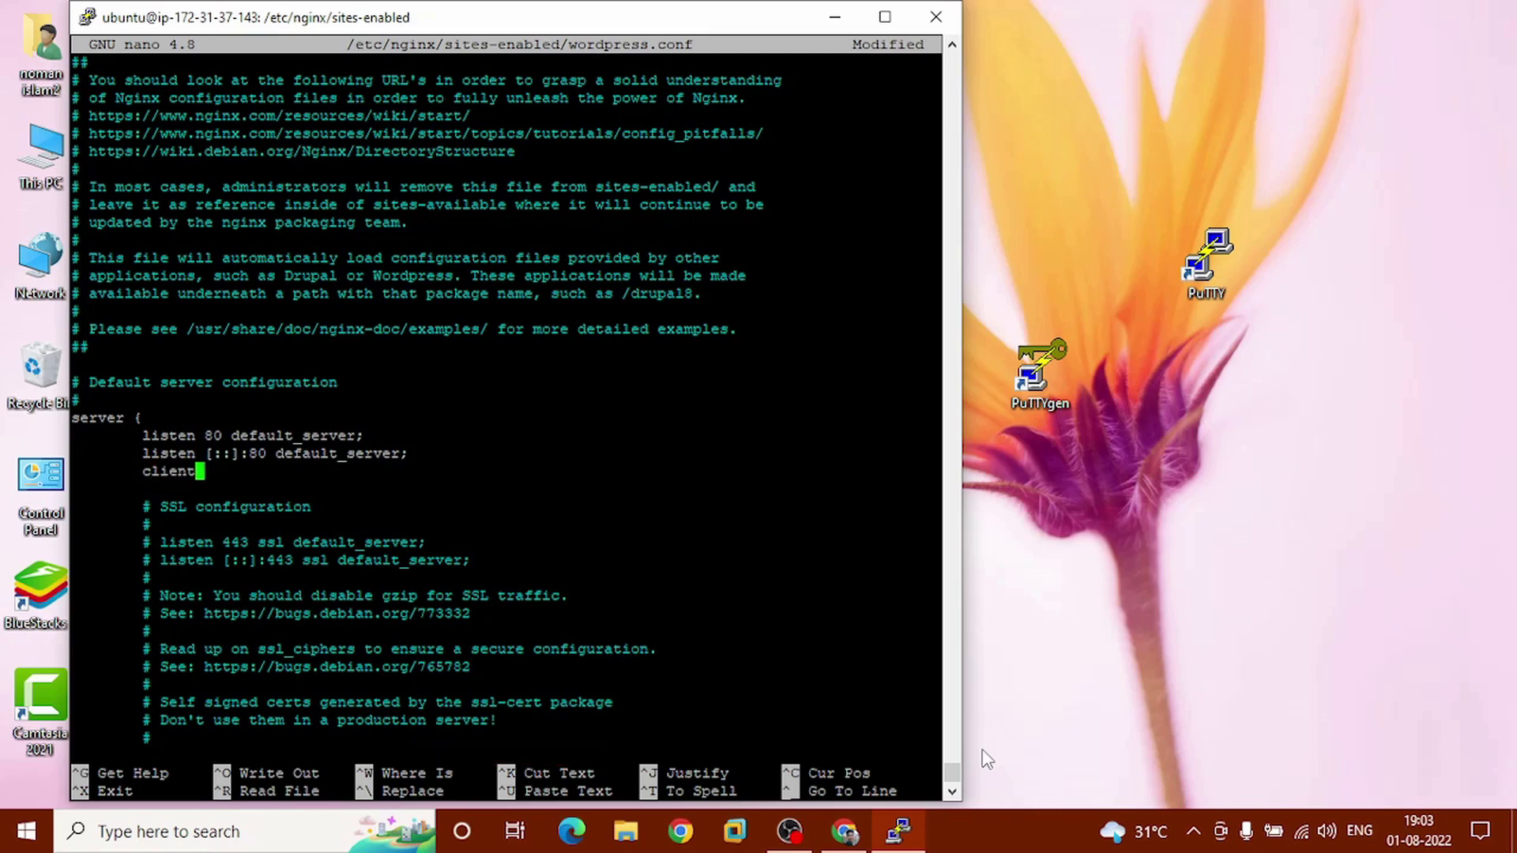
{"action": "type", "text": "_max_body_size"}
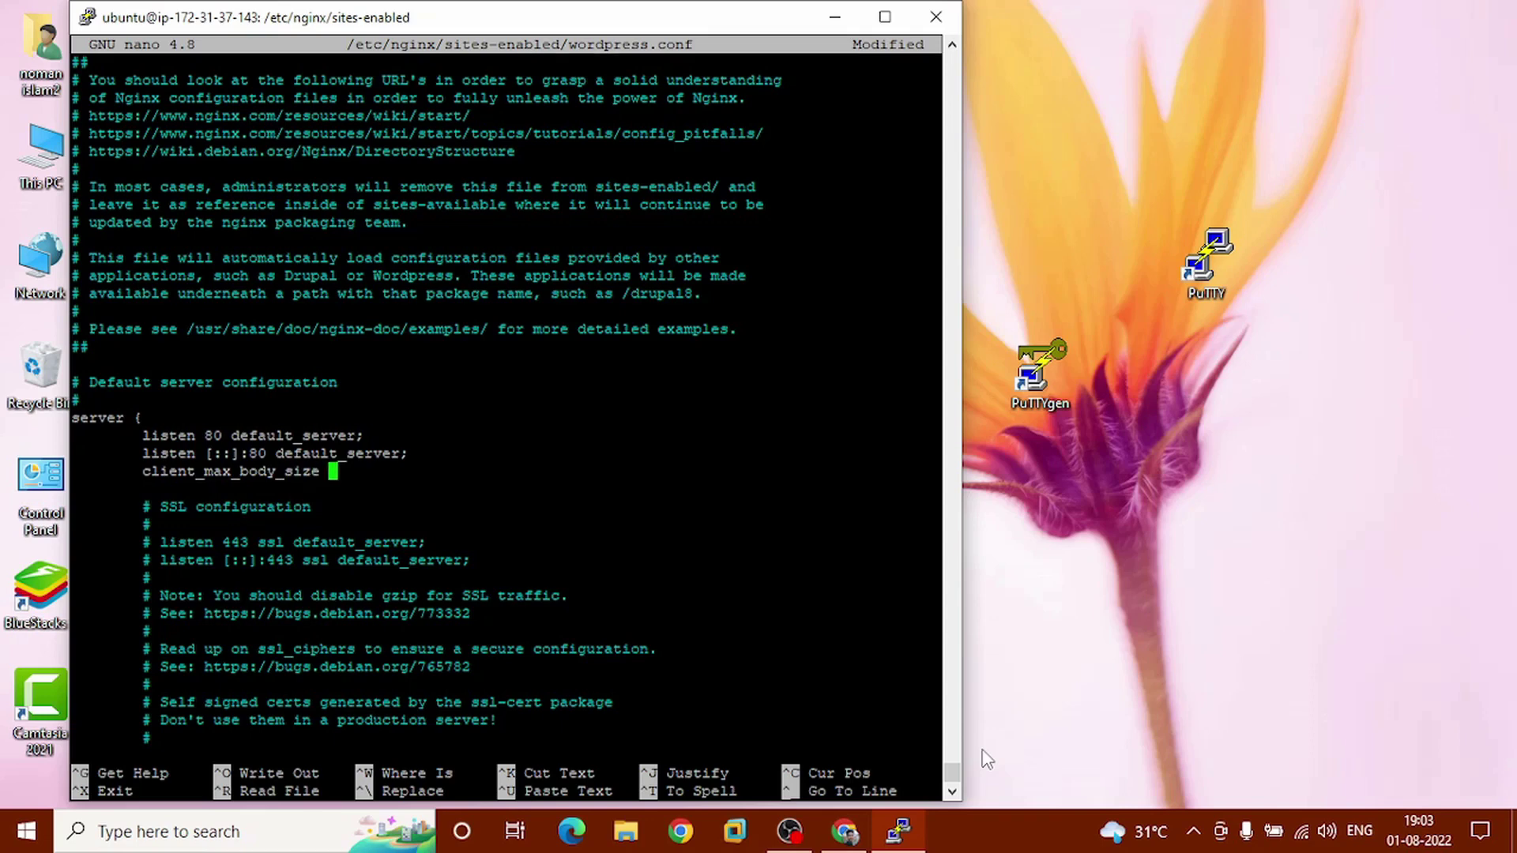
{"action": "type", "text": " 500M;"}
Save wordpress.conf and exit nano.
{"action": "key", "text": "ctrl+x"}
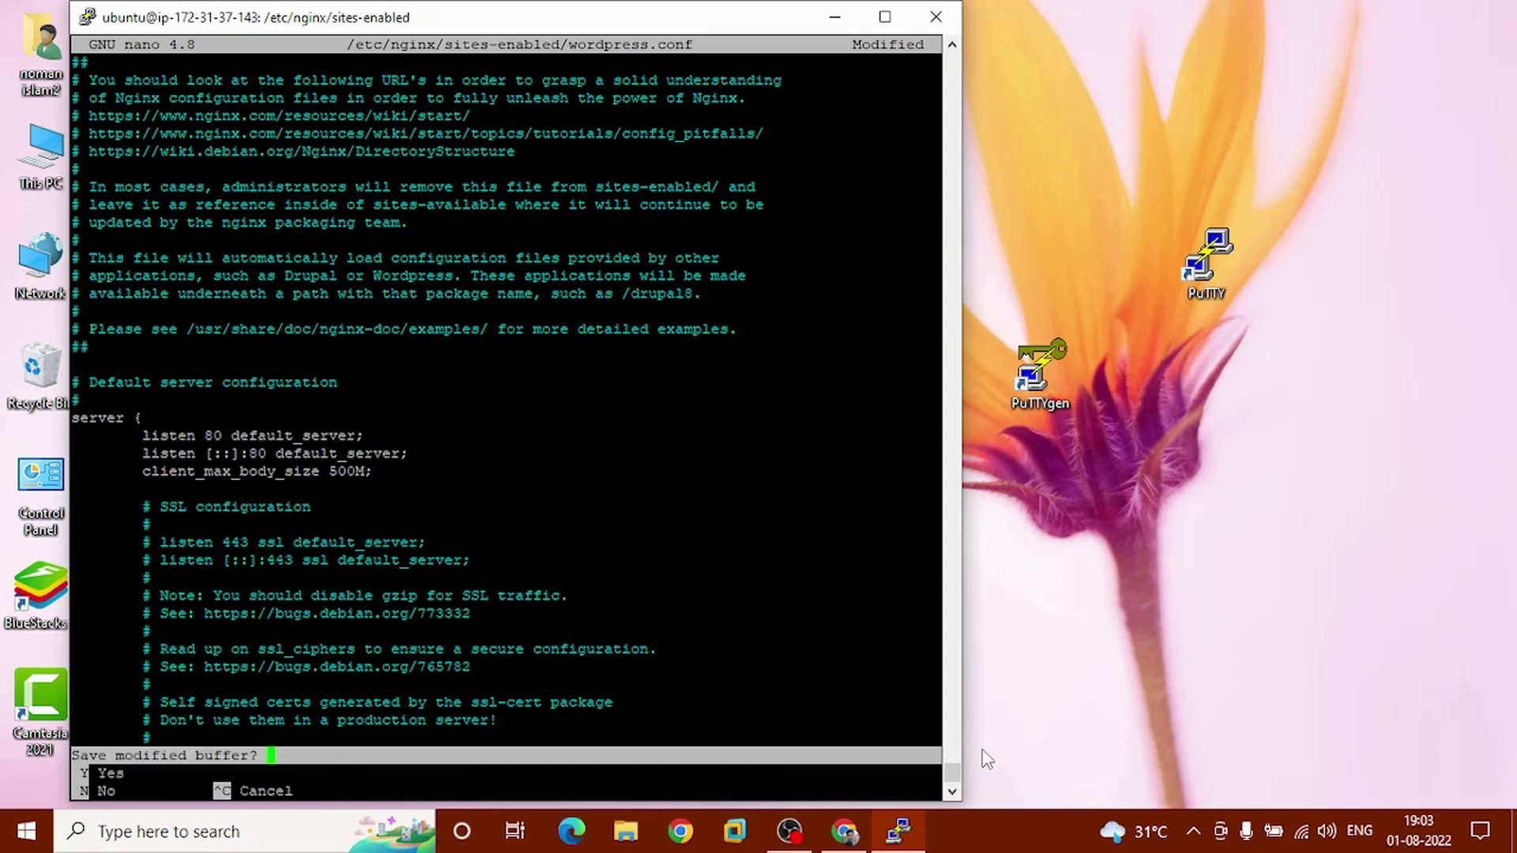
{"action": "key", "text": "y"}
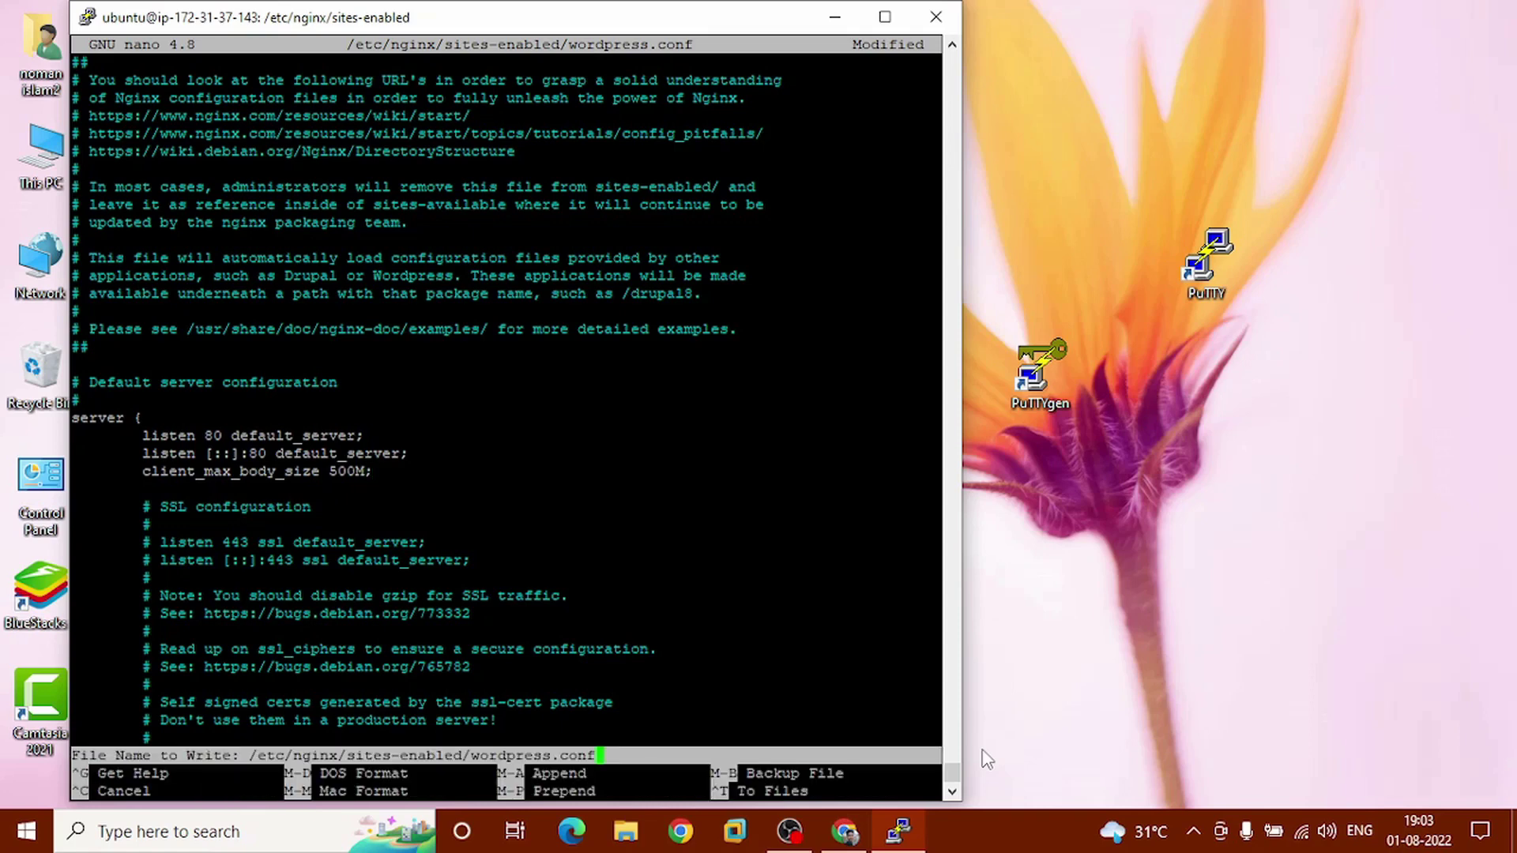
{"action": "key", "text": "Return"}
{"action": "key", "text": "Return"}
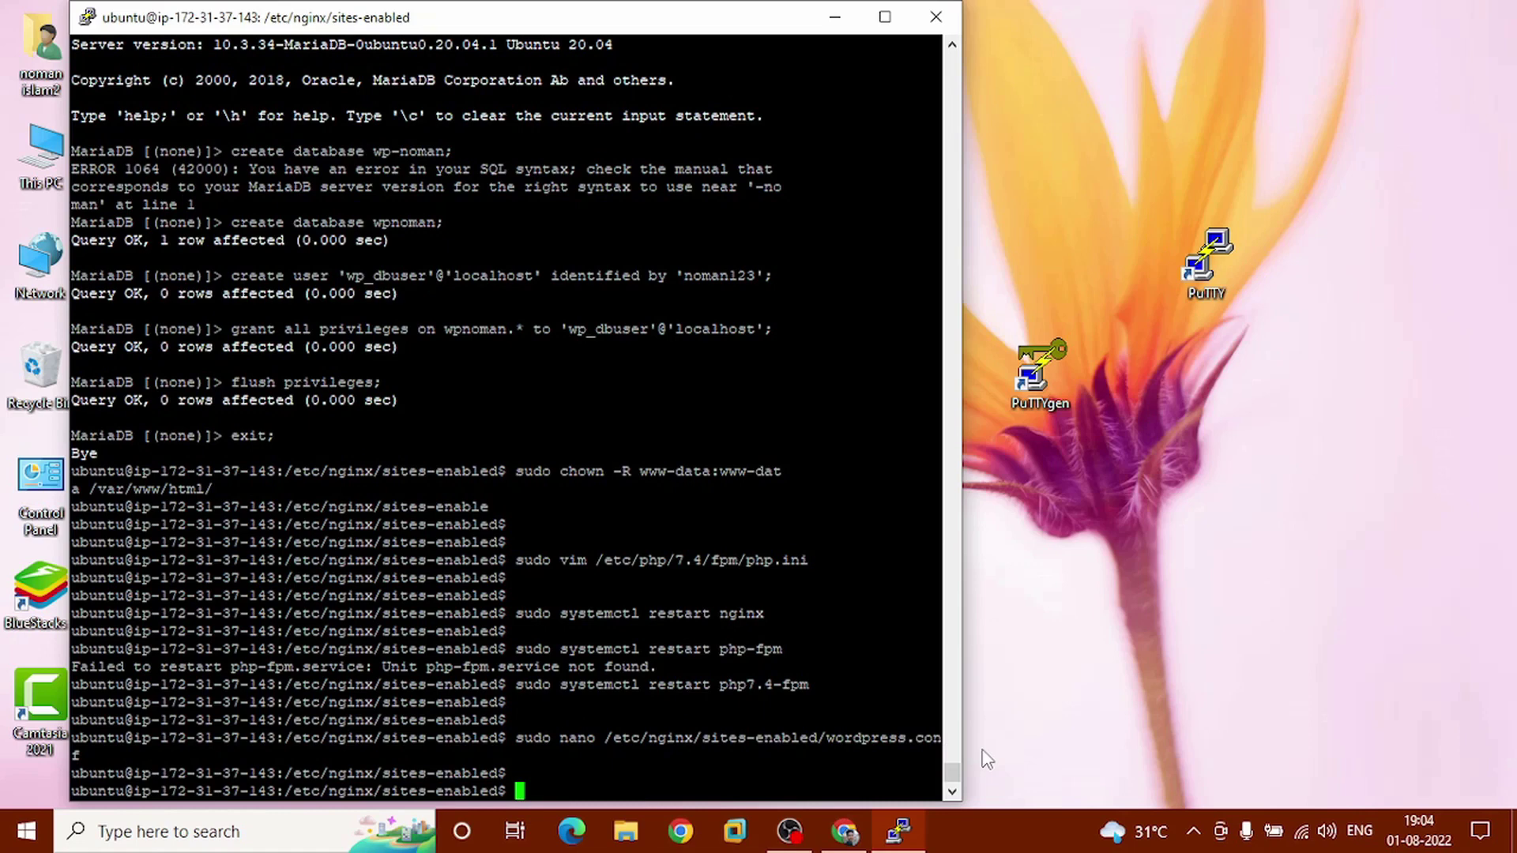
Run sudo systemctl restart nginx to apply the new body size limit.
{"action": "key", "text": "Return"}
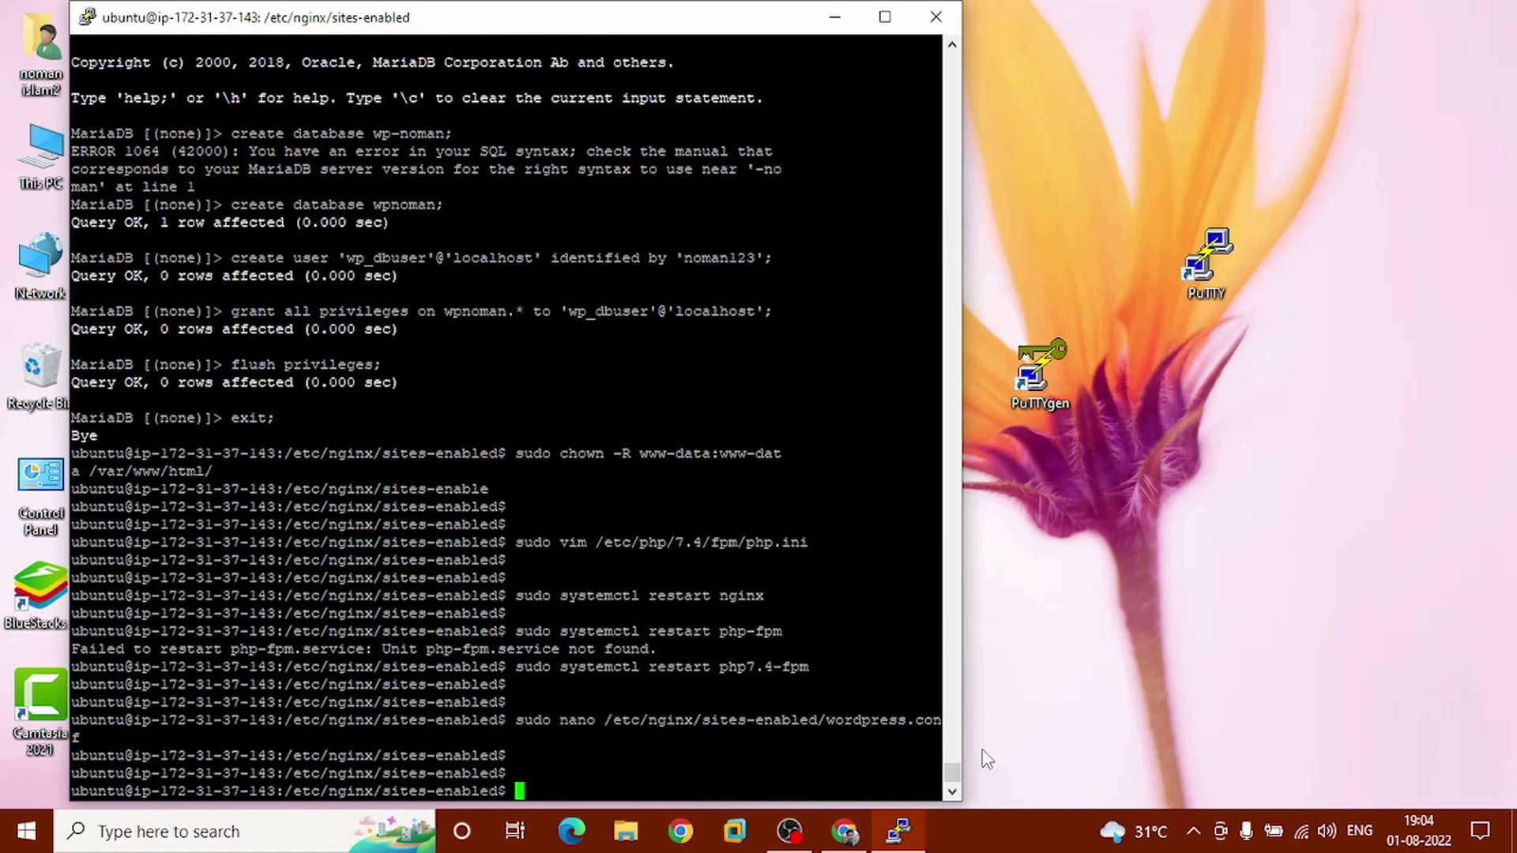
{"action": "type", "text": "sudo systemctl"}
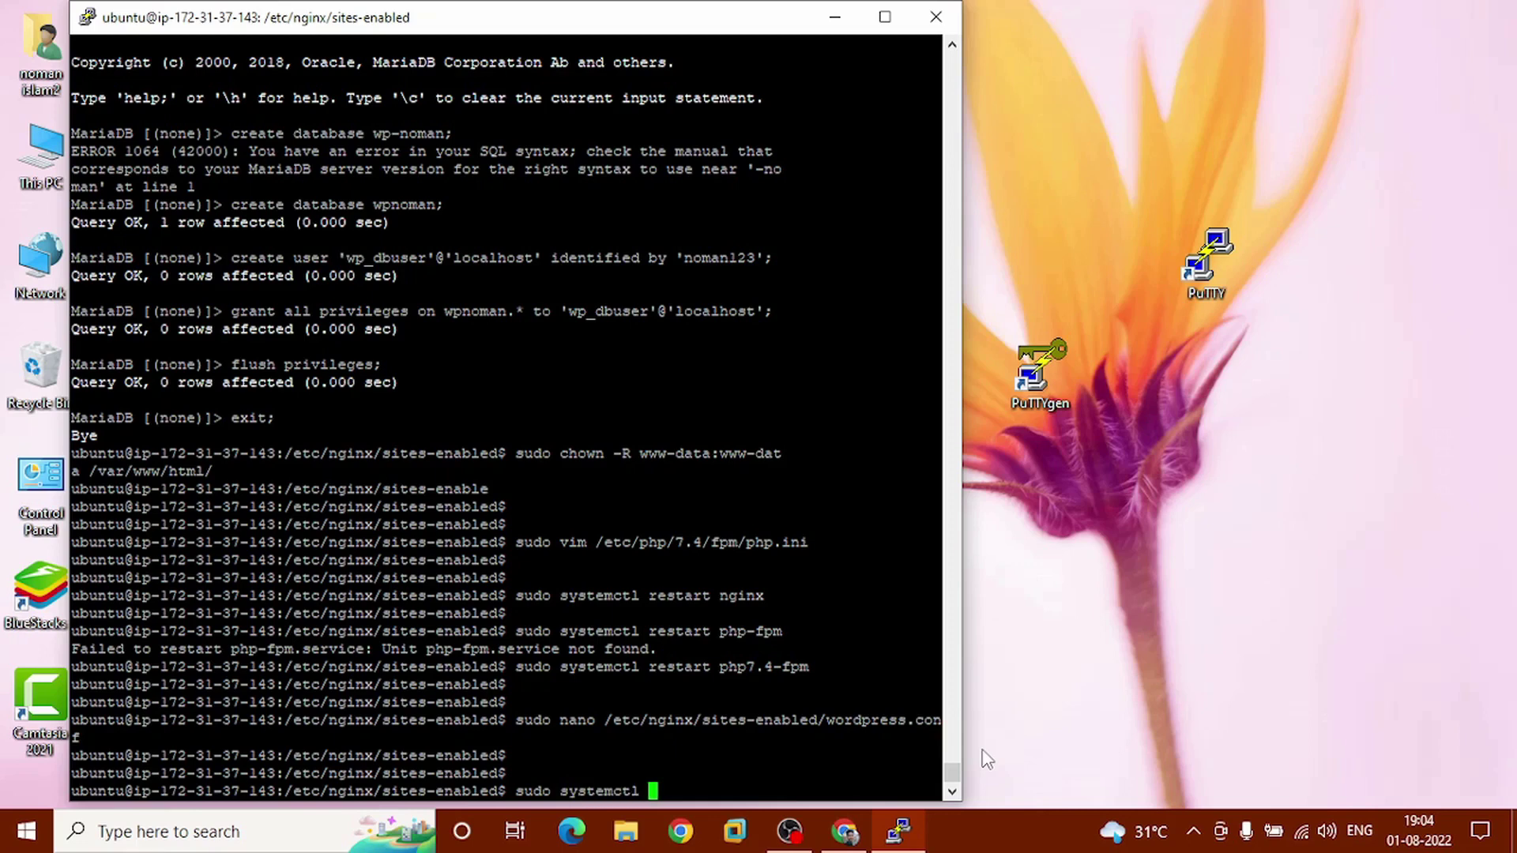
{"action": "type", "text": " restart nginx"}
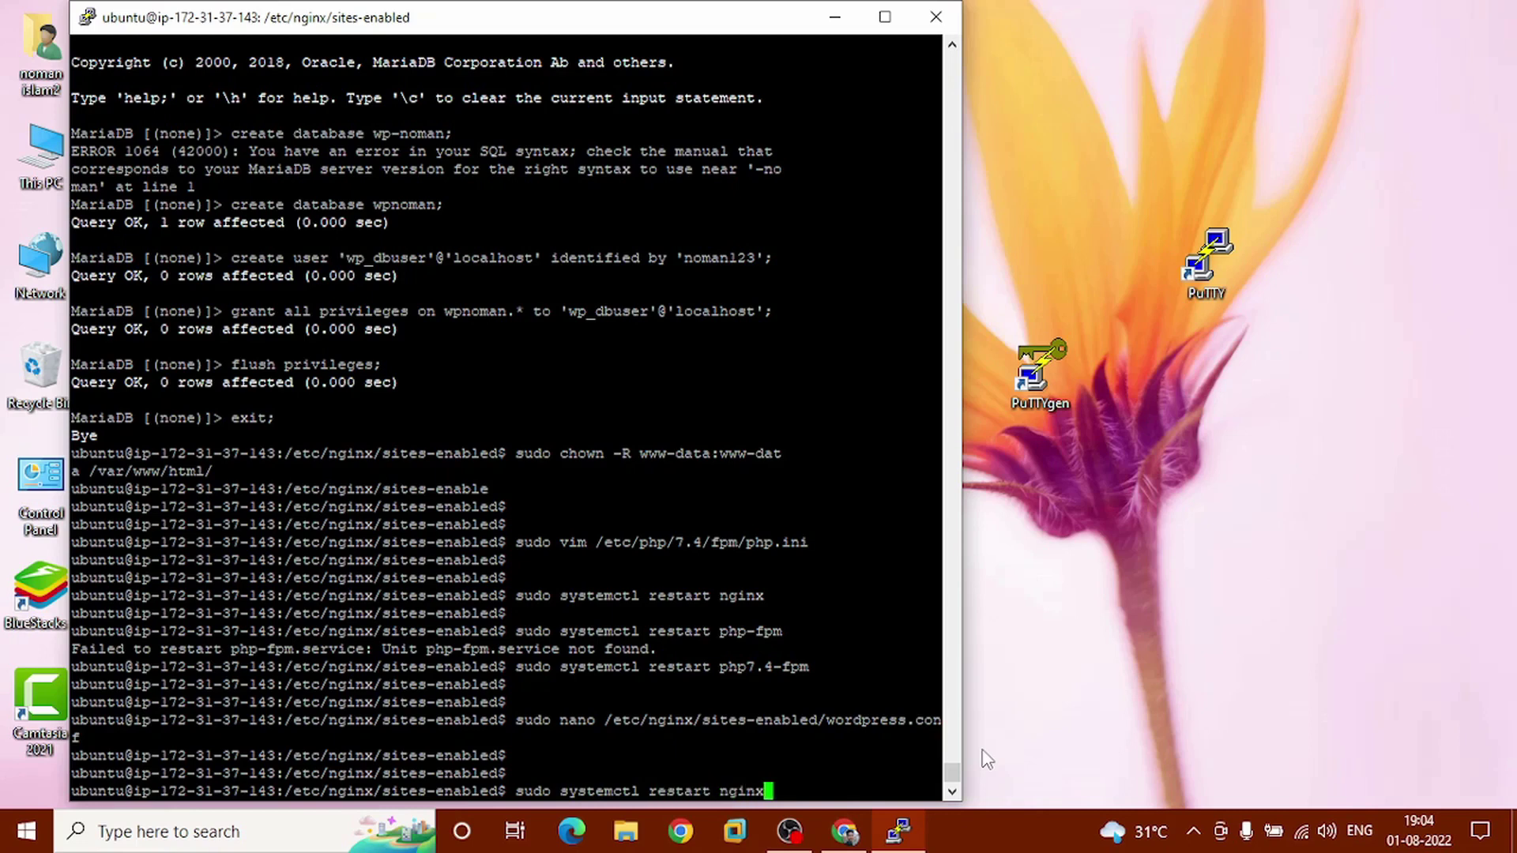
{"action": "key", "text": "Return"}
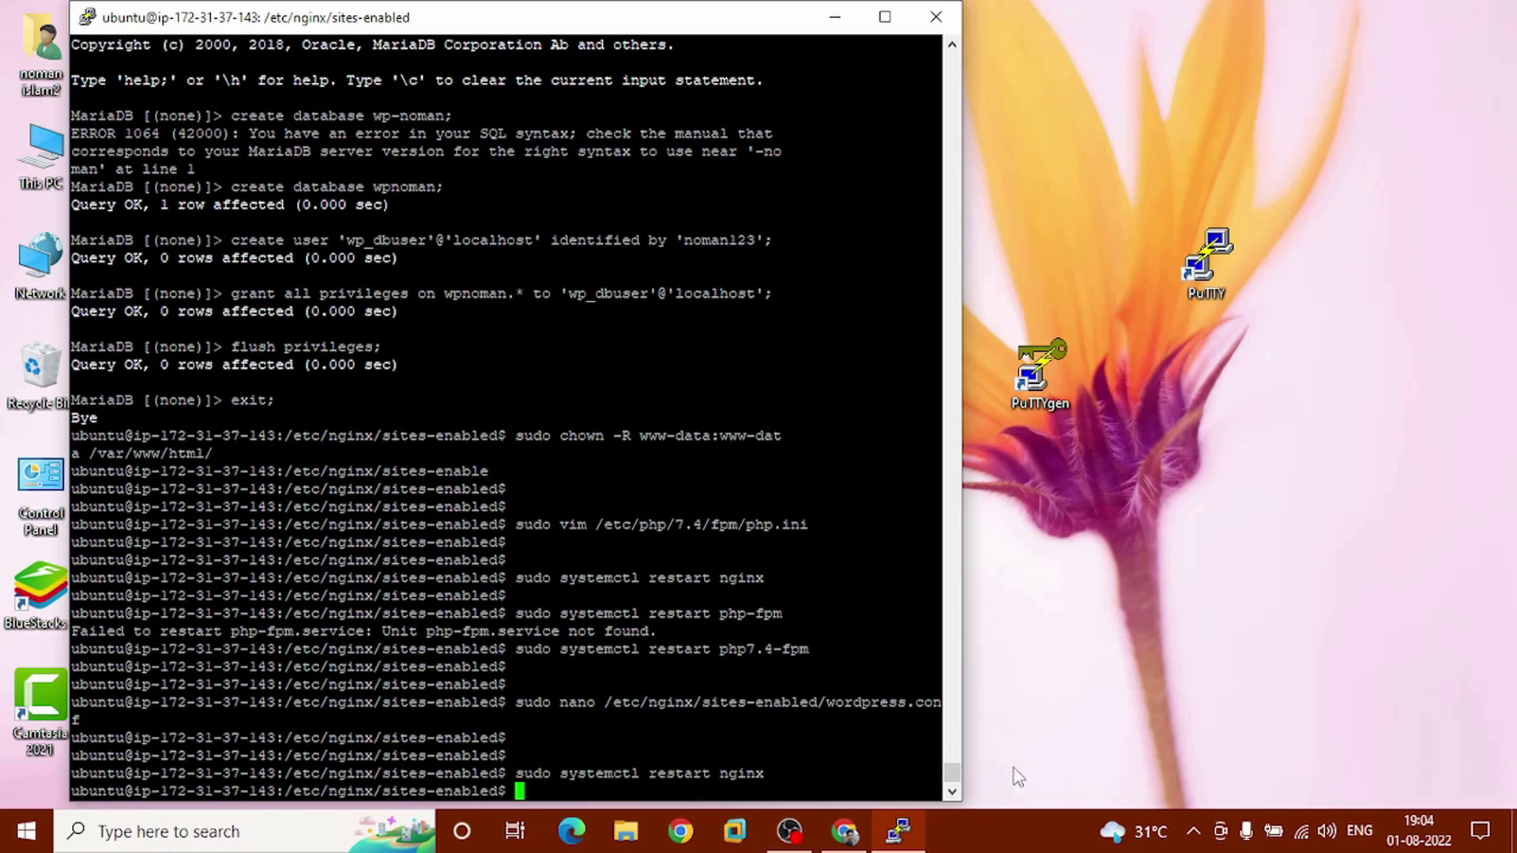
Open WordPress's Upload Theme form, cancel the file picker, and minimise Chrome.
{"action": "left_click", "coordinate": [847, 832]}
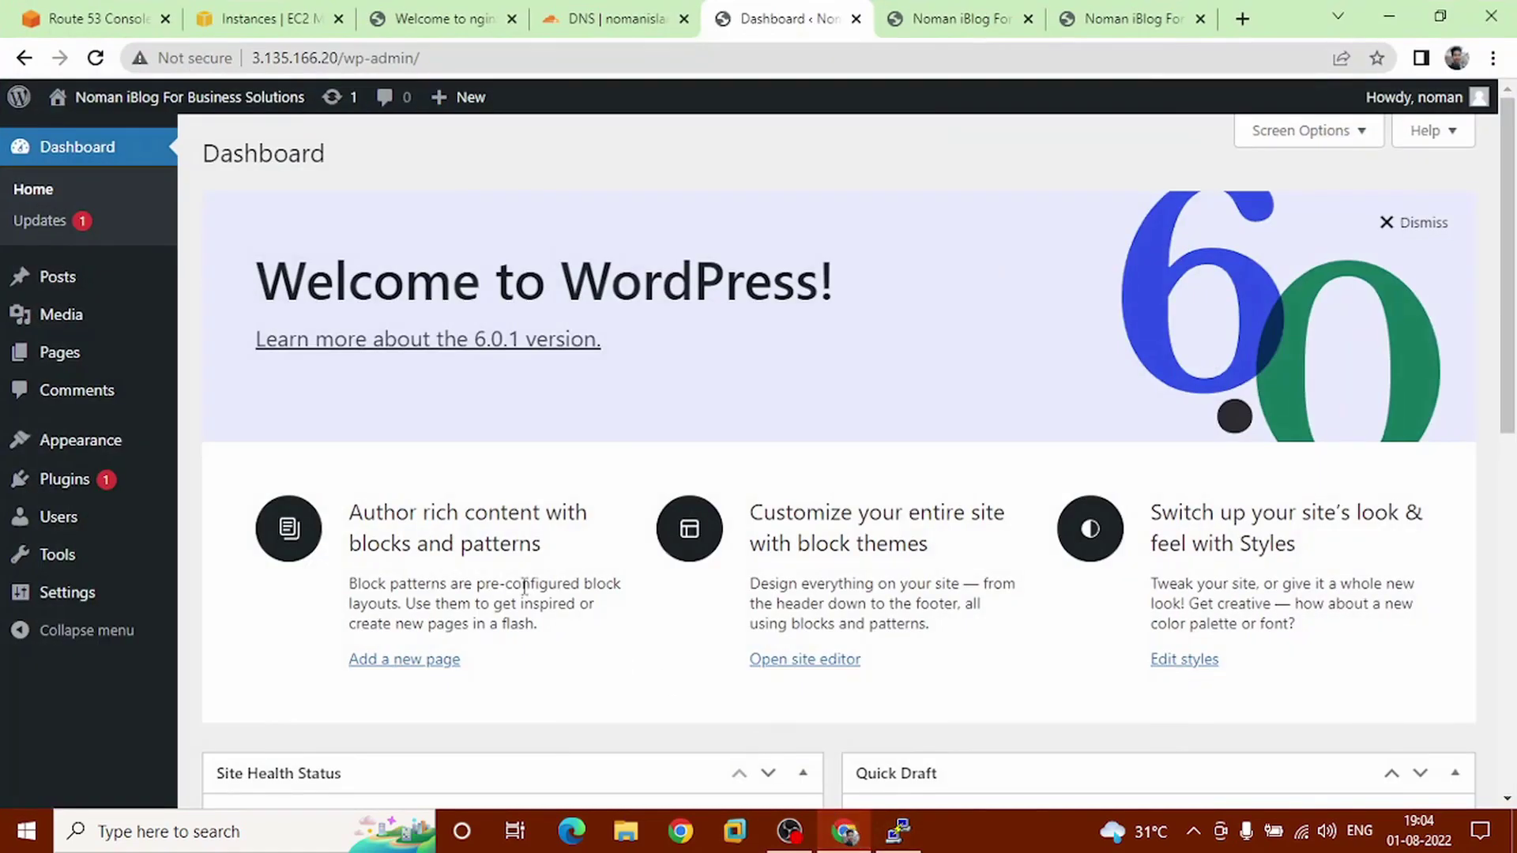
{"action": "left_click", "coordinate": [69, 444]}
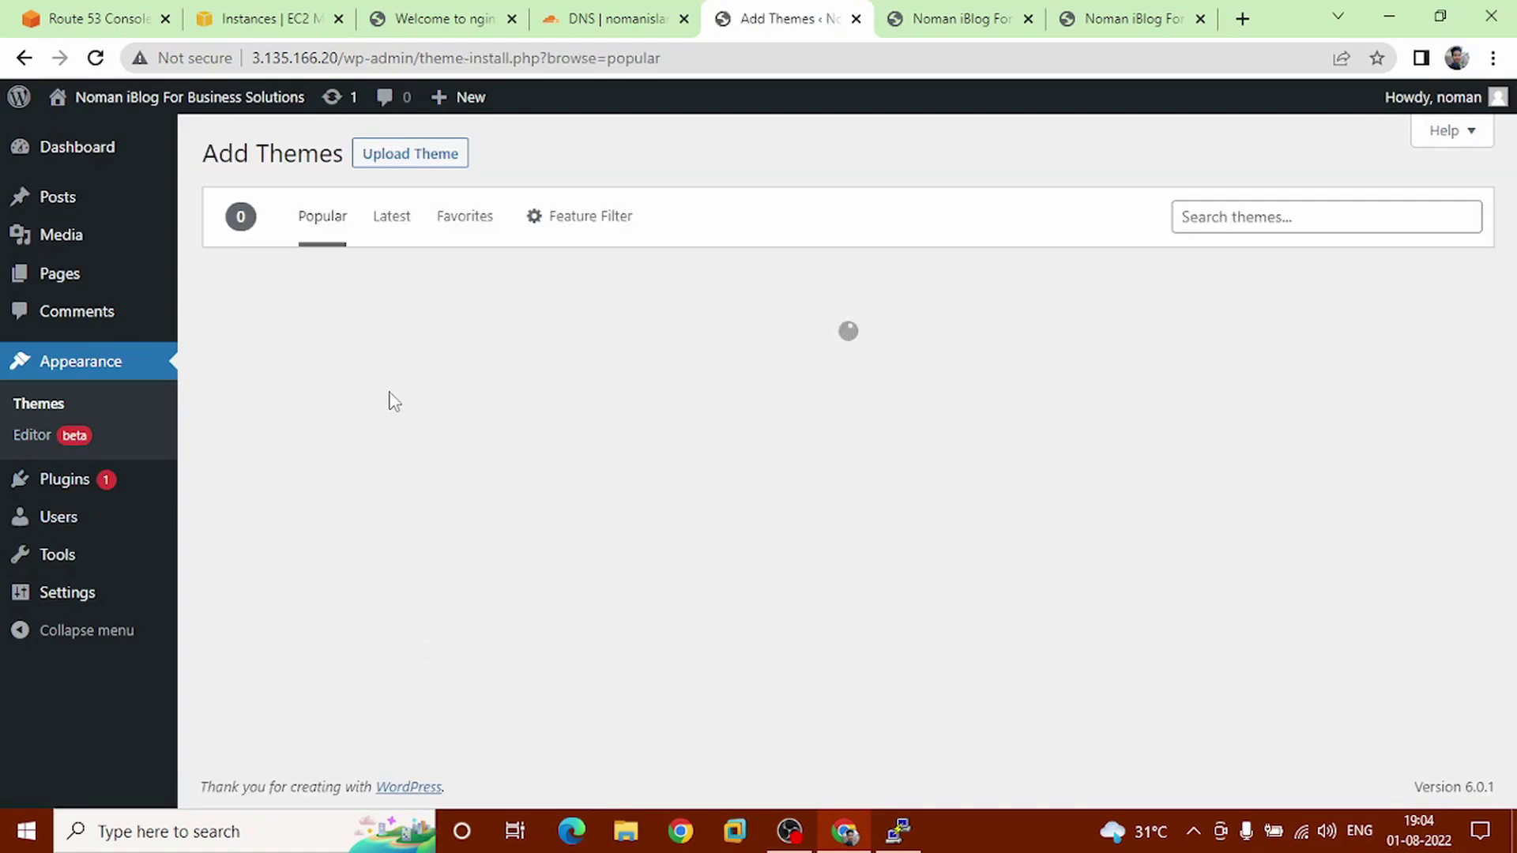
{"action": "left_click", "coordinate": [399, 168]}
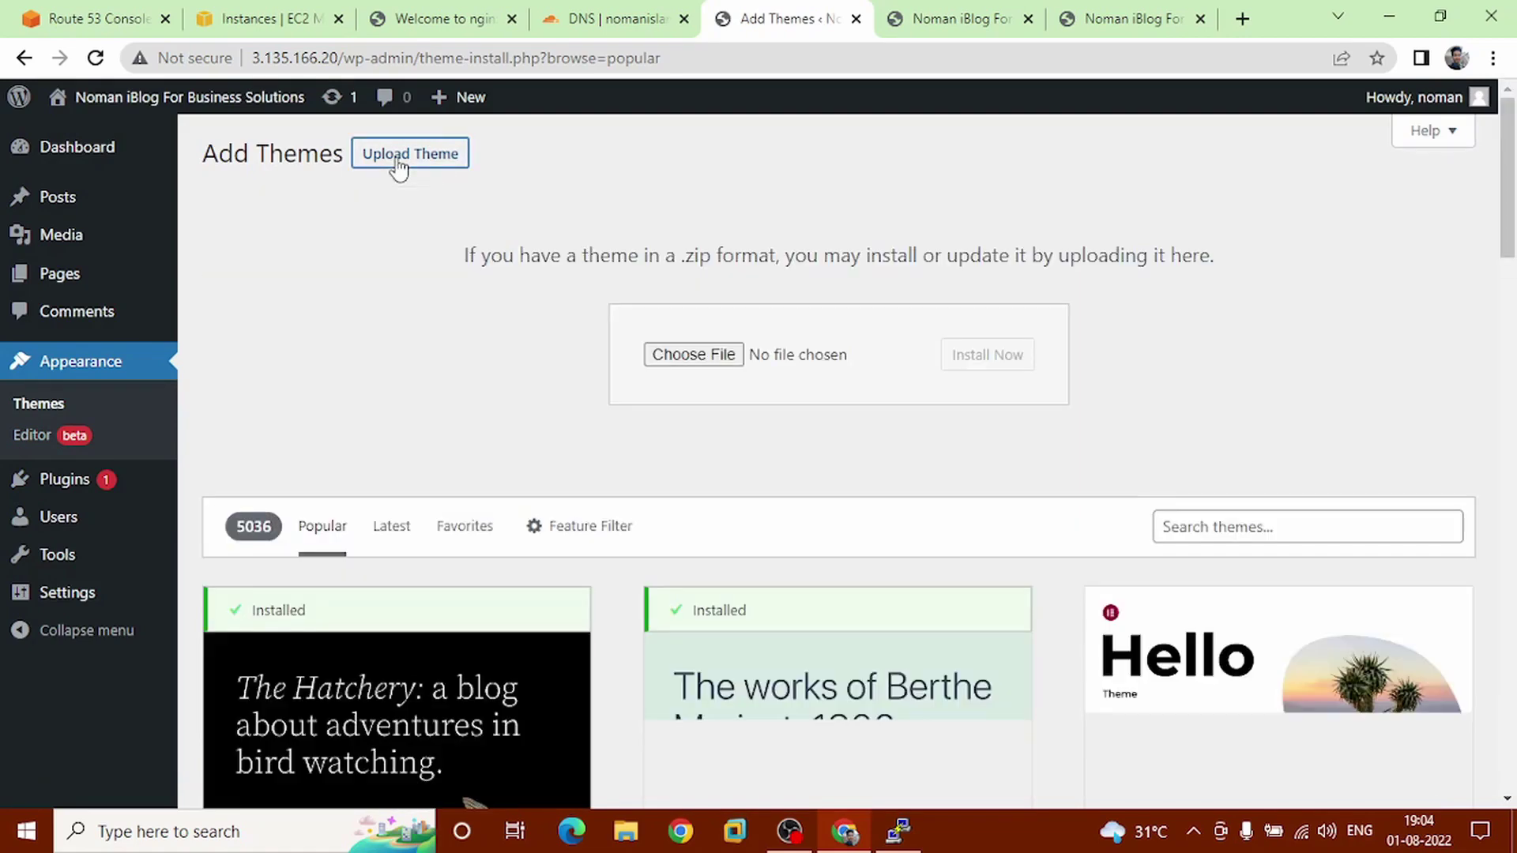
{"action": "left_click", "coordinate": [688, 357]}
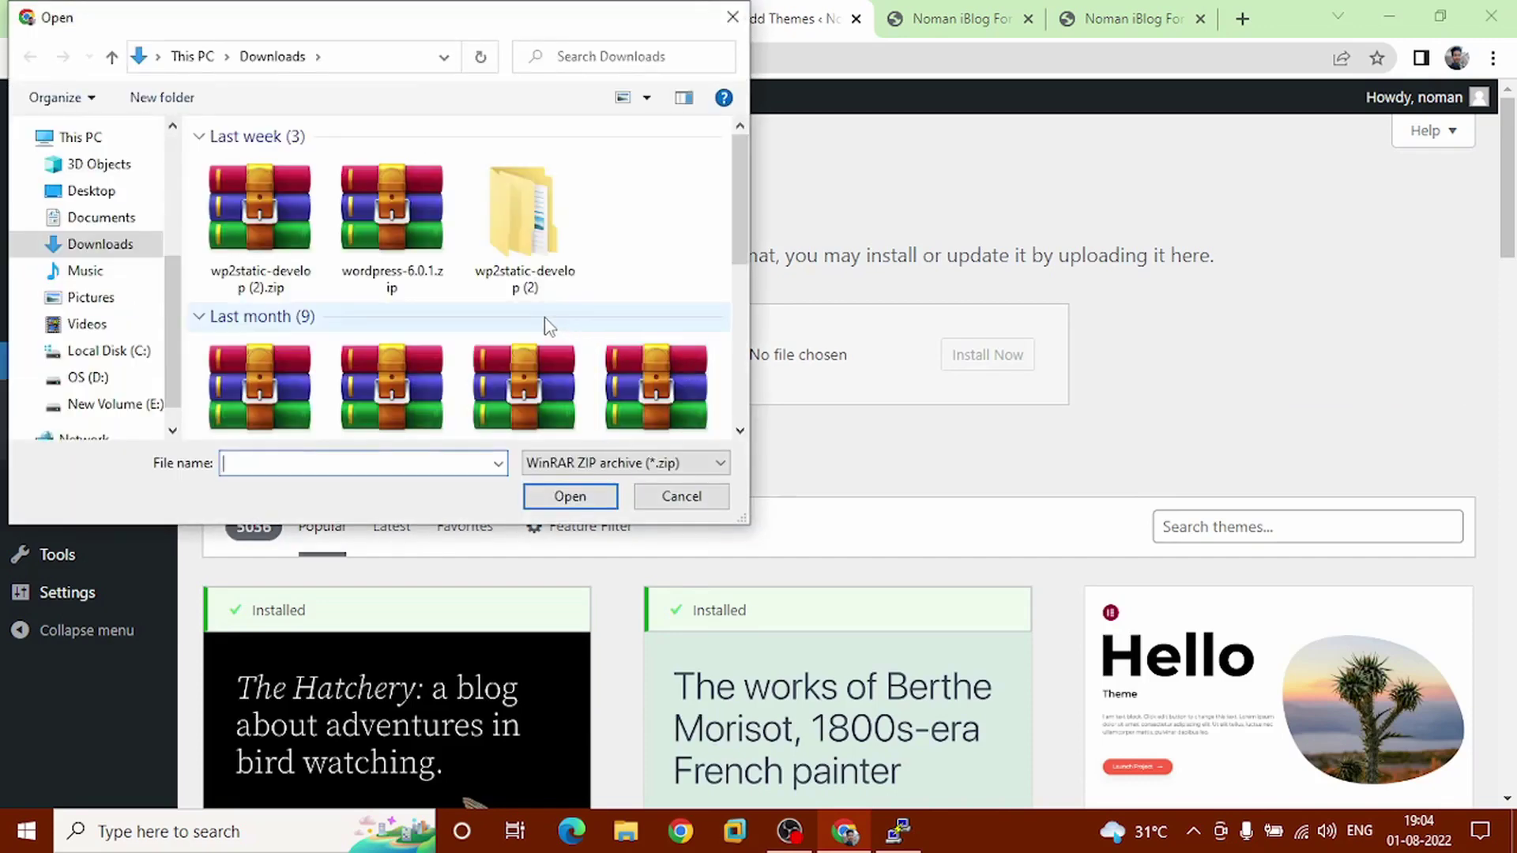
{"action": "left_click", "coordinate": [732, 16]}
{"action": "left_click", "coordinate": [1392, 19]}
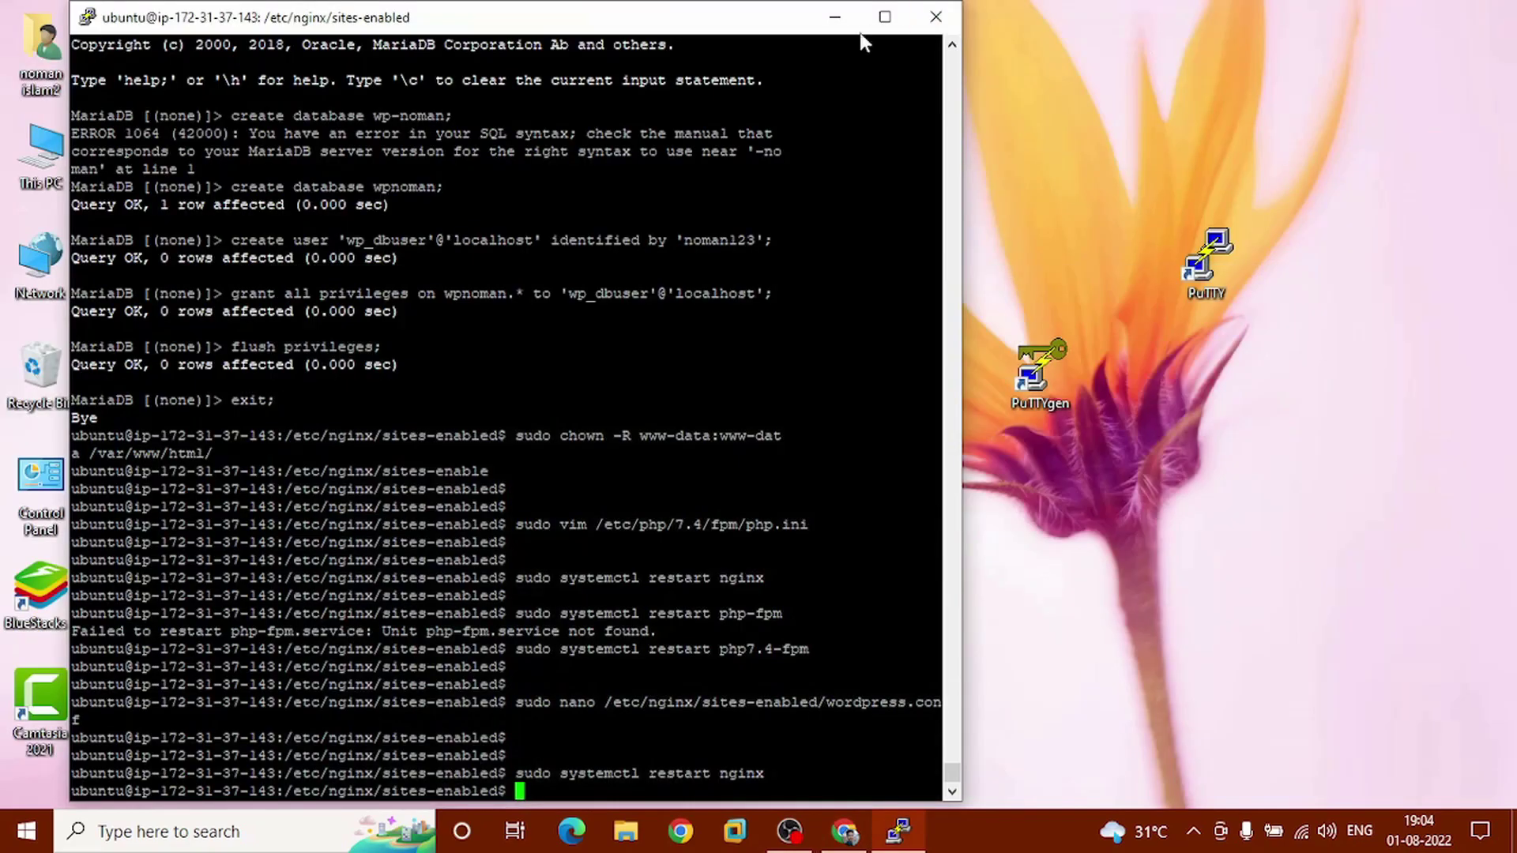
Compress the desktop nomantheme folder into nomantheme.zip using WinRAR's ZIP format.
{"action": "left_click", "coordinate": [835, 17]}
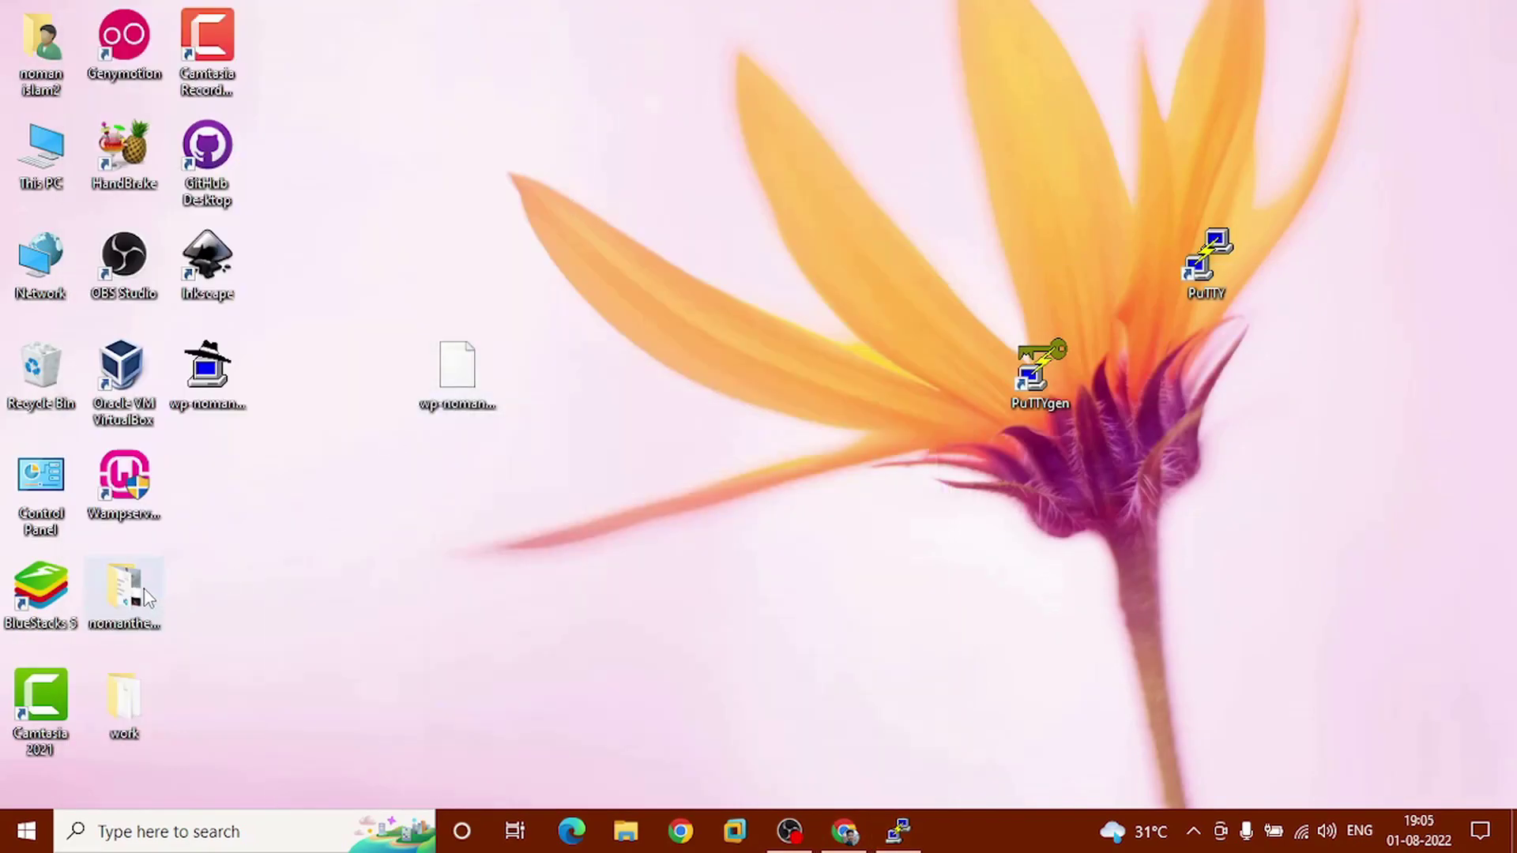
{"action": "left_click", "coordinate": [145, 599]}
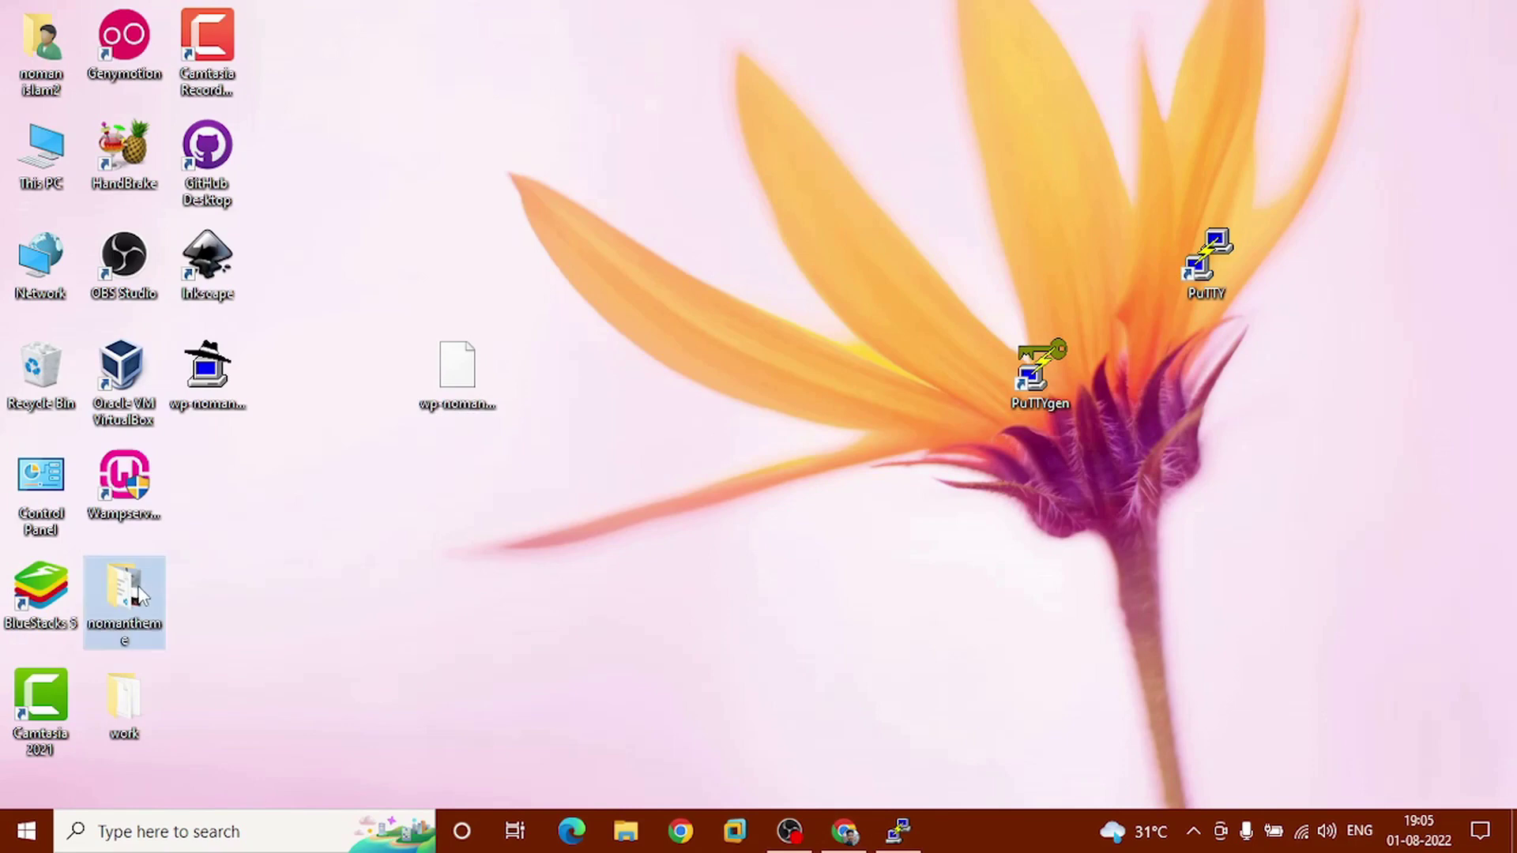
{"action": "right_click", "coordinate": [142, 594]}
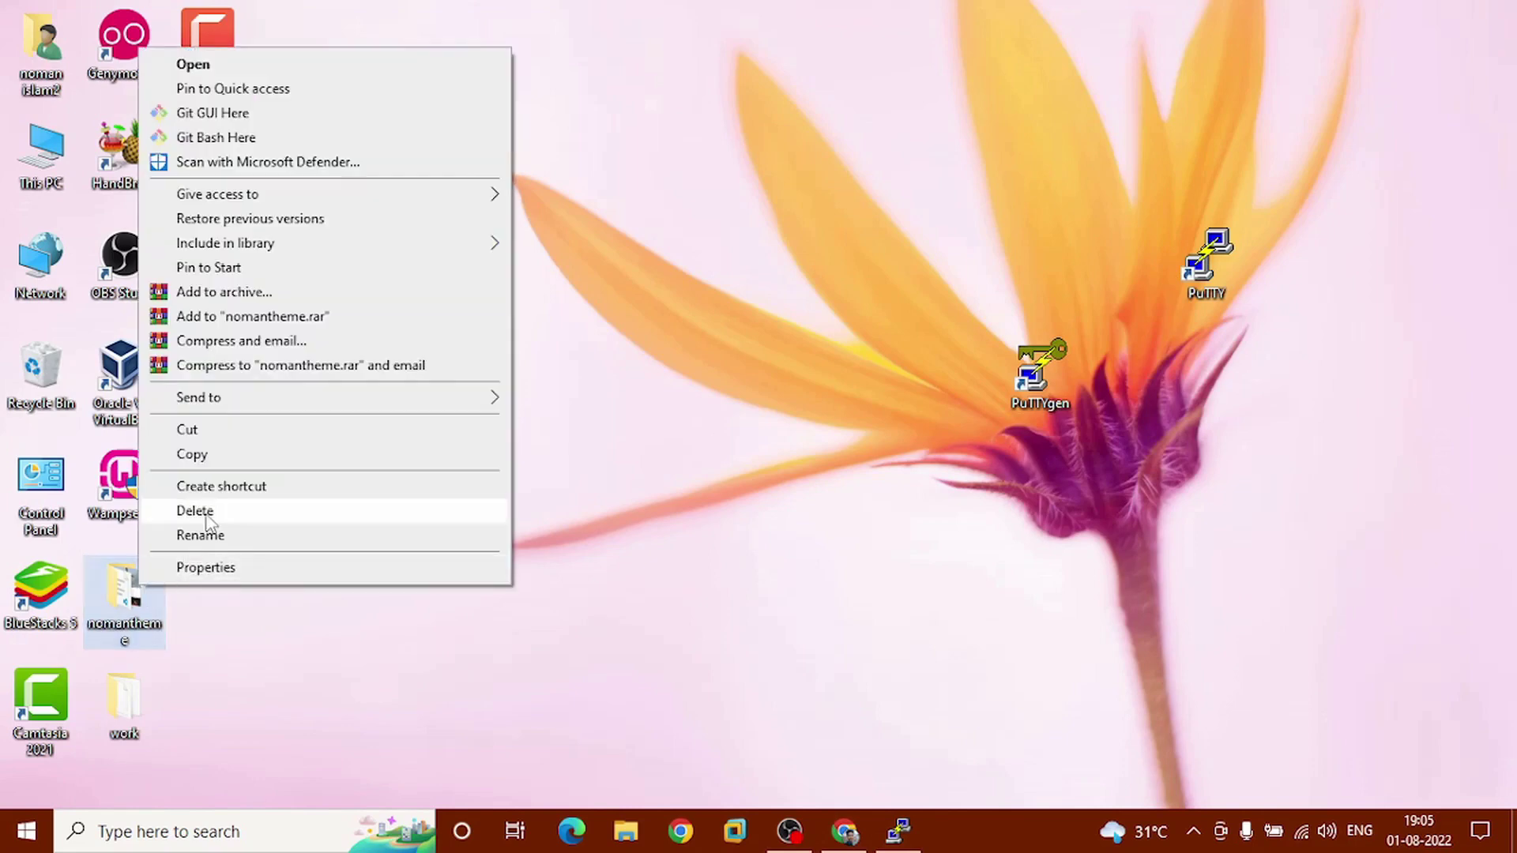
{"action": "left_click", "coordinate": [224, 292]}
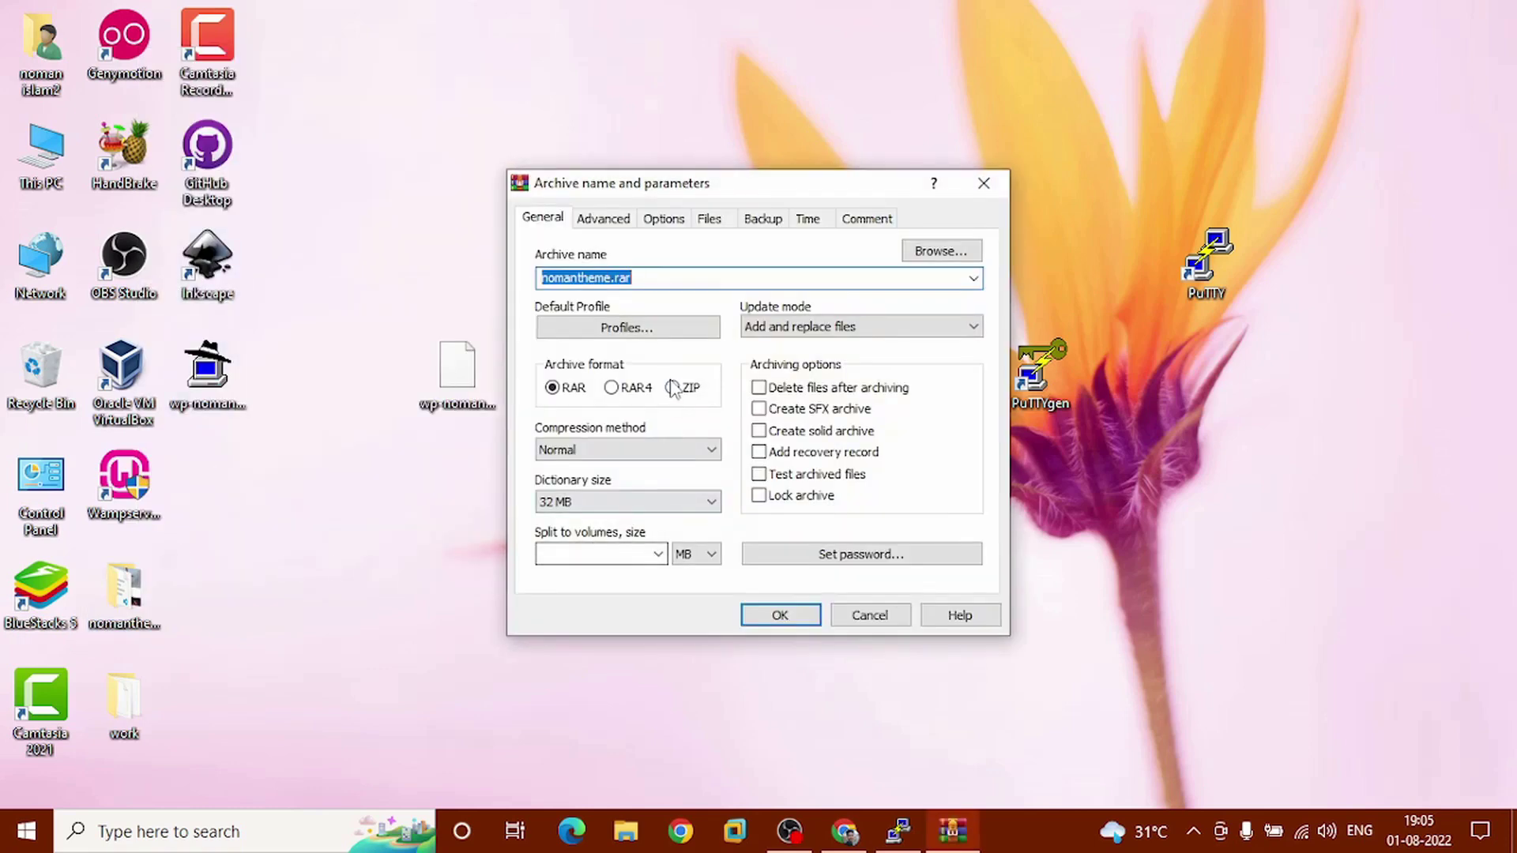
{"action": "left_click", "coordinate": [673, 387]}
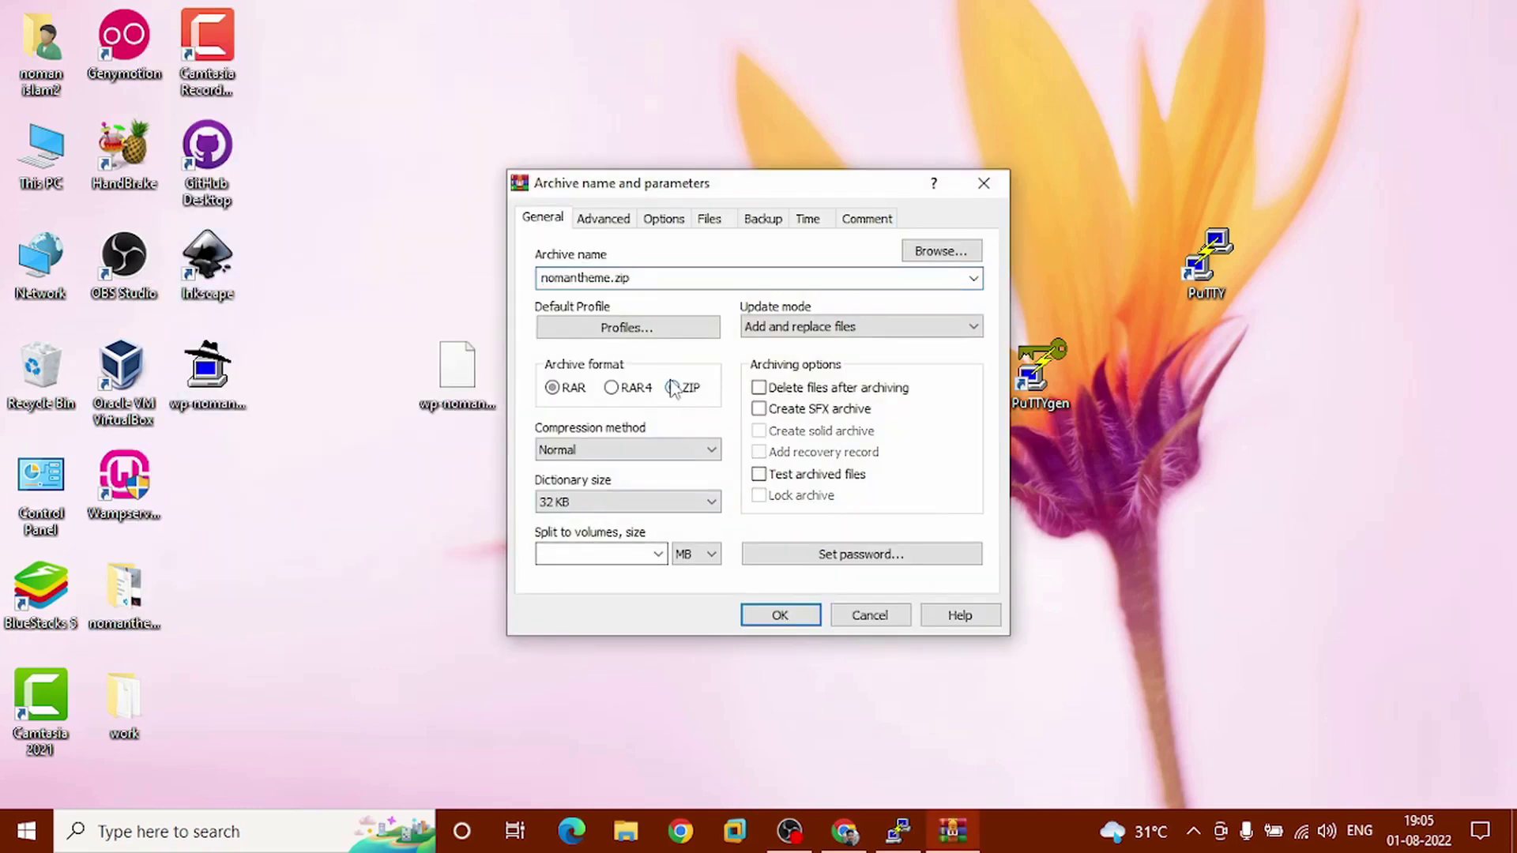
{"action": "left_click", "coordinate": [791, 617]}
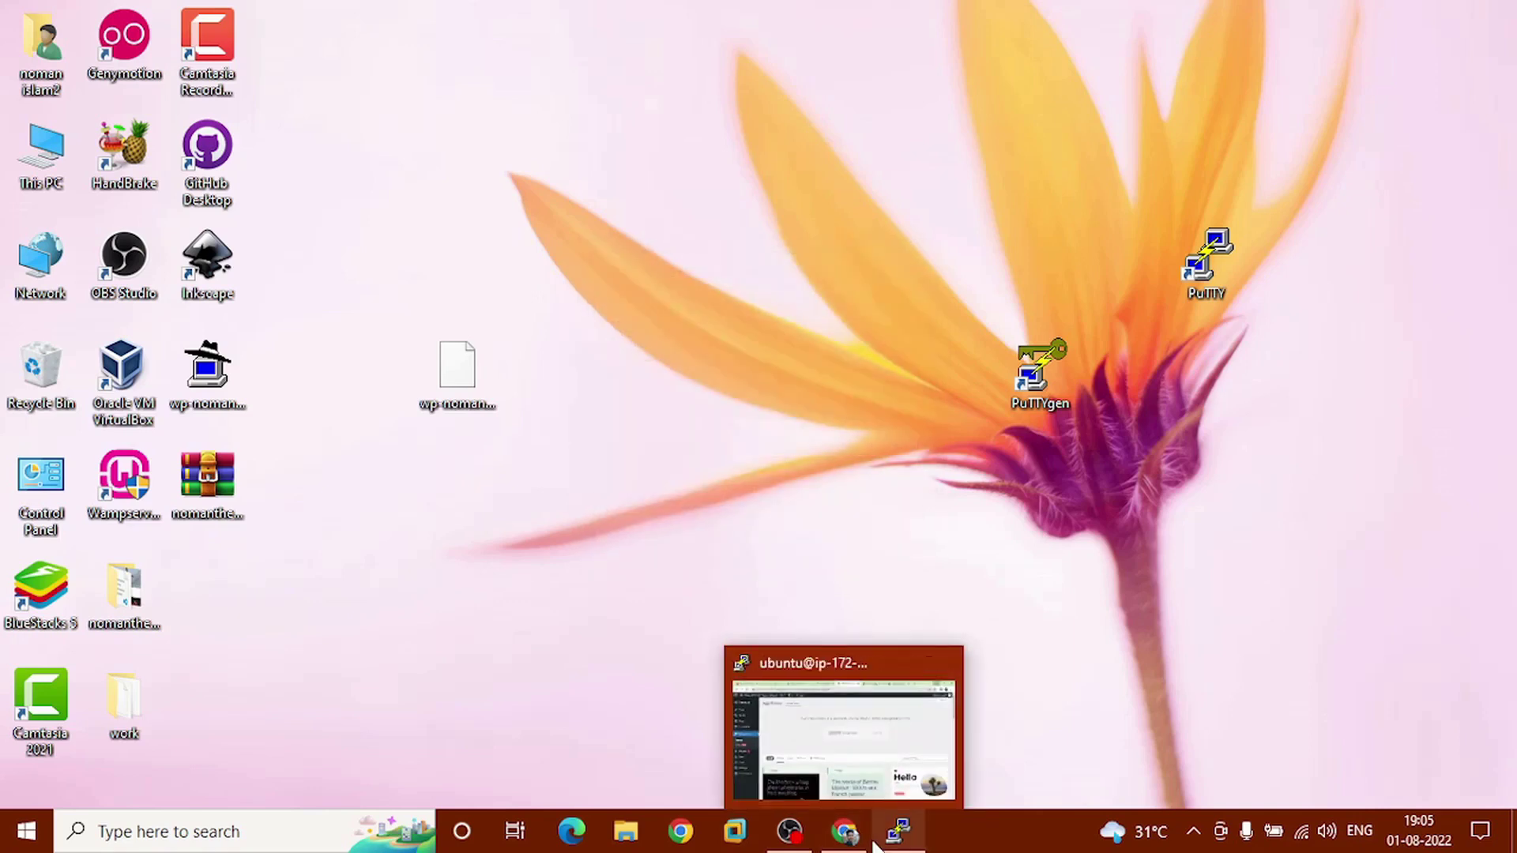
Choose nomantheme.zip from the Desktop in the upload form and install it.
{"action": "left_click", "coordinate": [847, 832]}
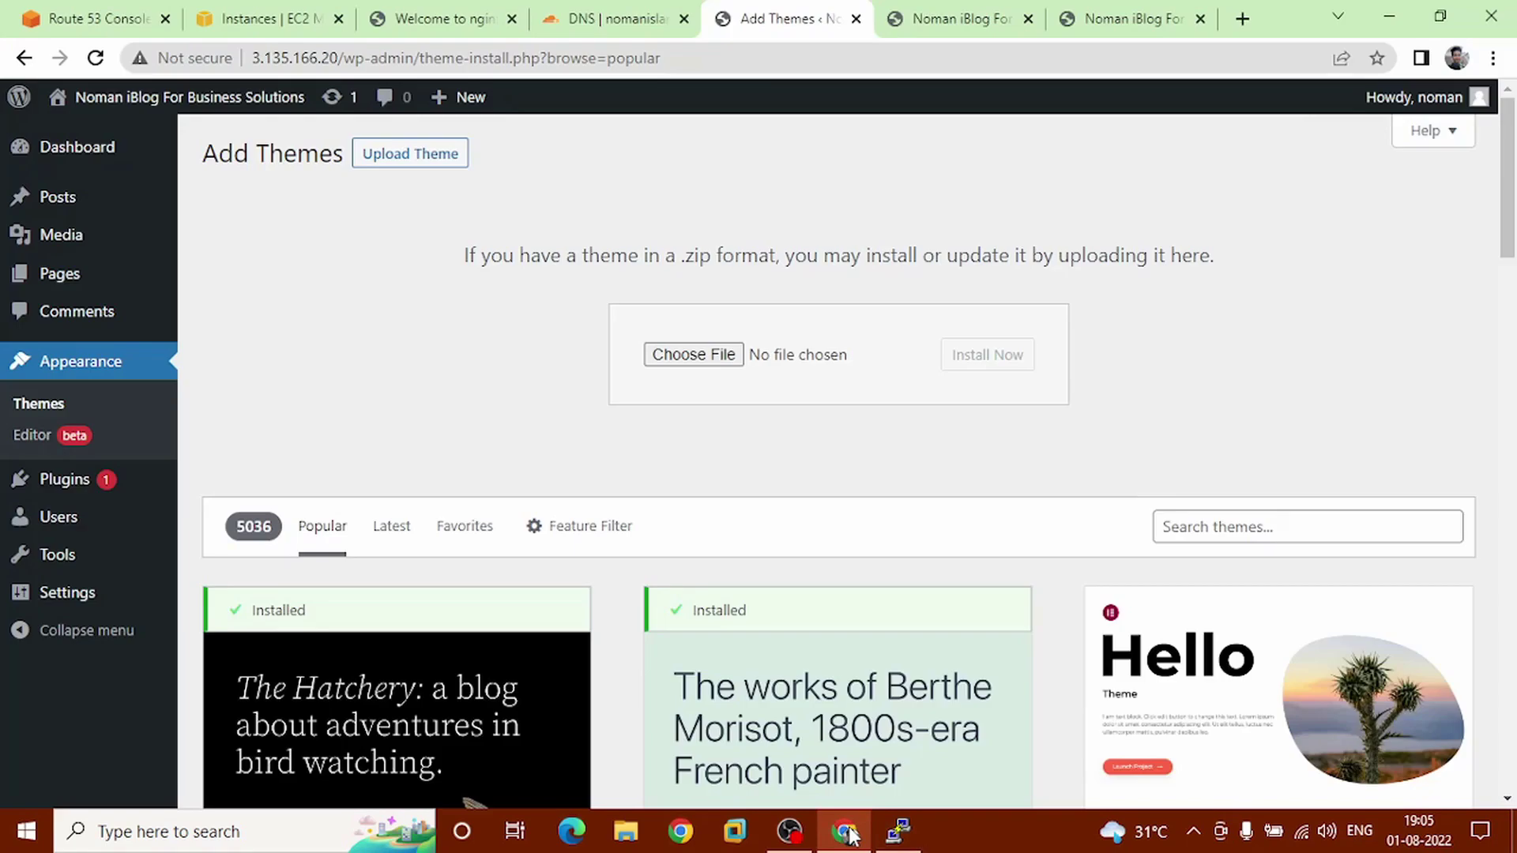
{"action": "left_click", "coordinate": [679, 363]}
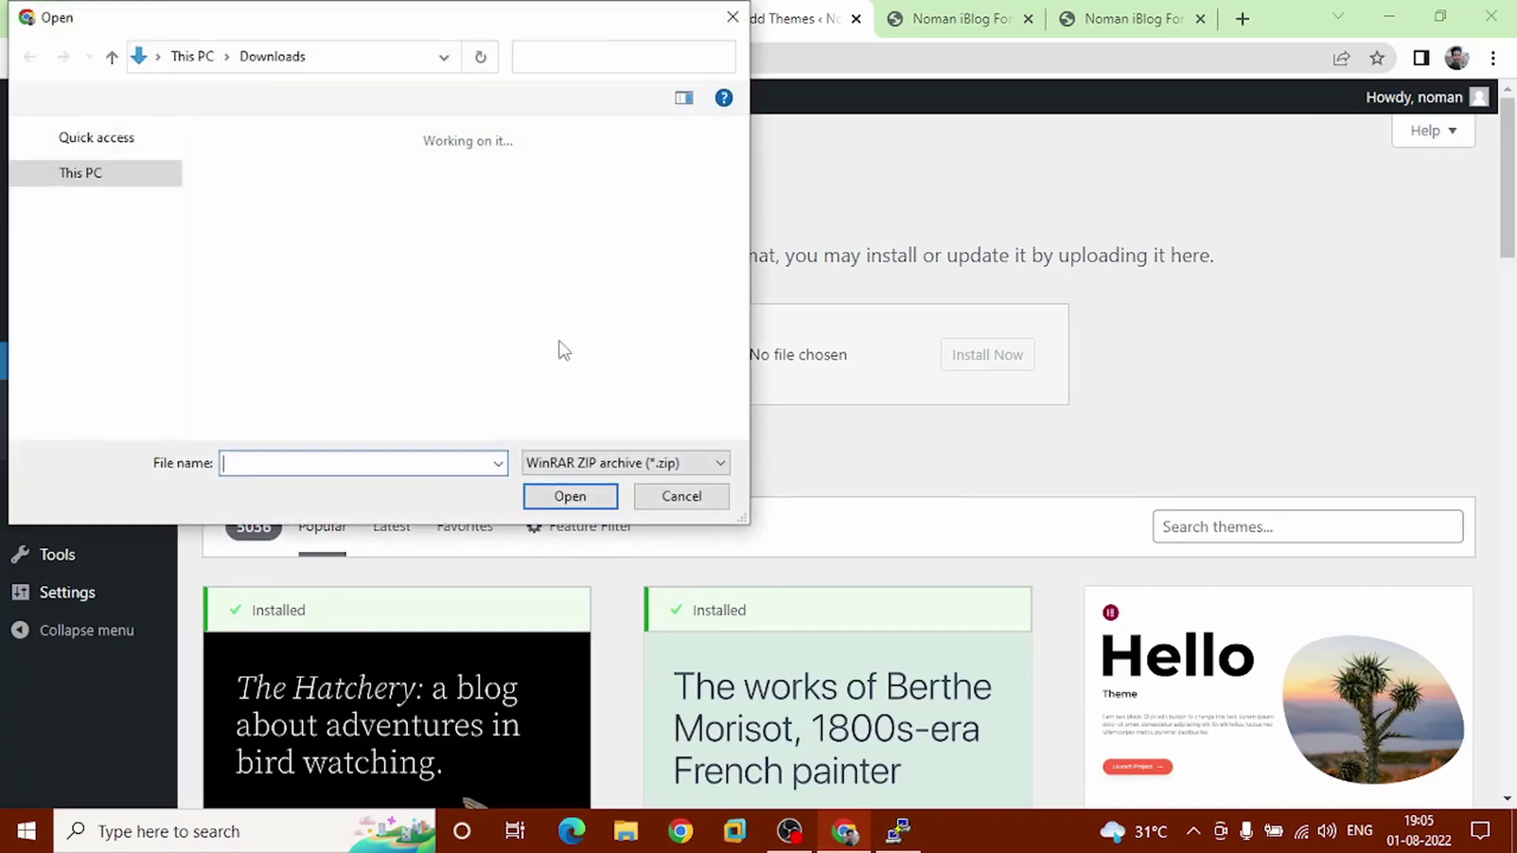
{"action": "left_click", "coordinate": [94, 192]}
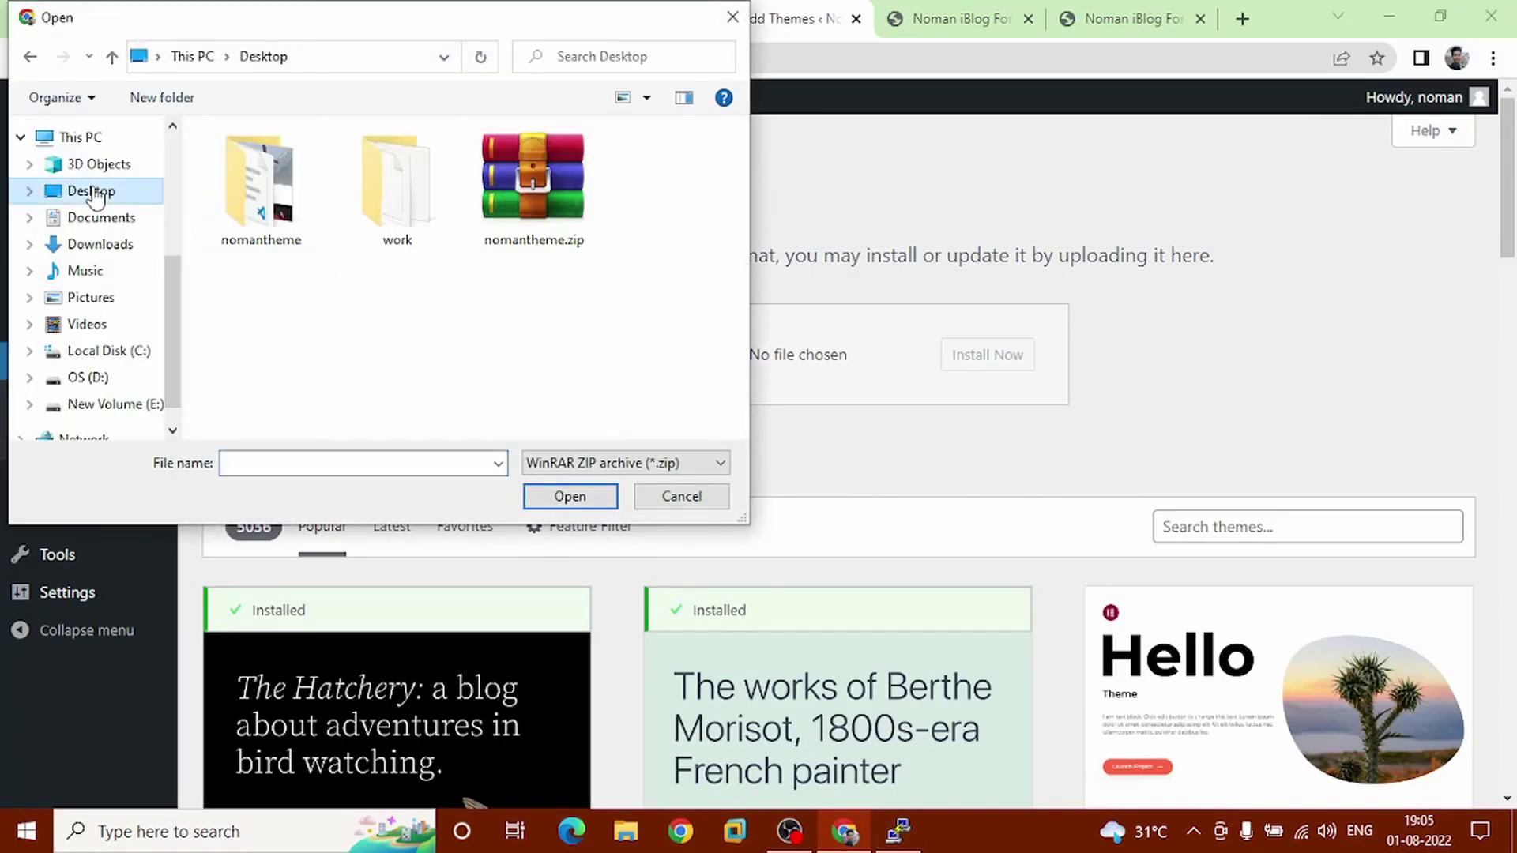
{"action": "left_click", "coordinate": [520, 193]}
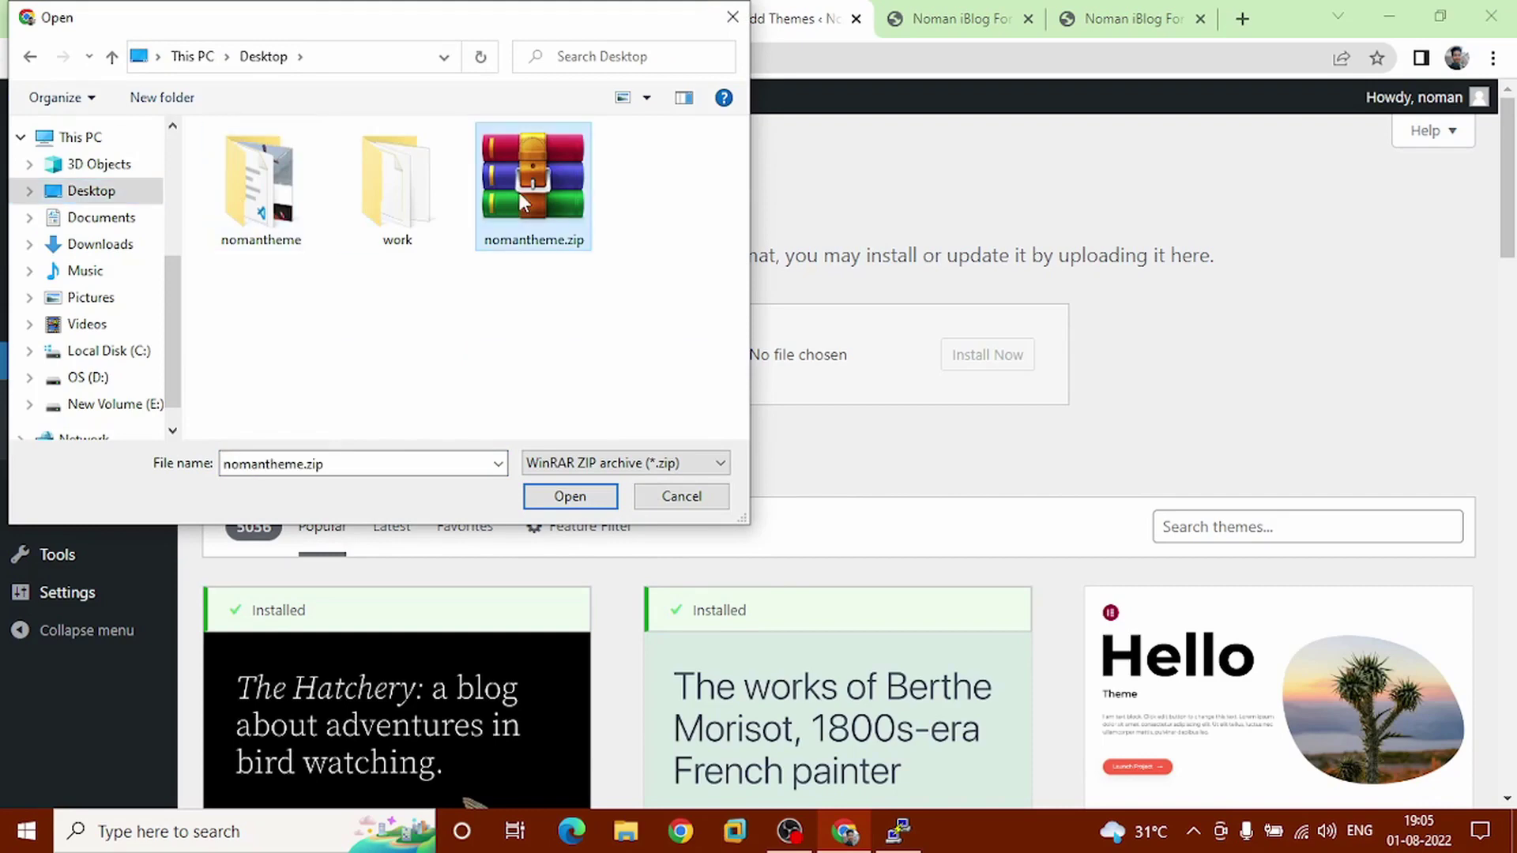
{"action": "left_click", "coordinate": [609, 498]}
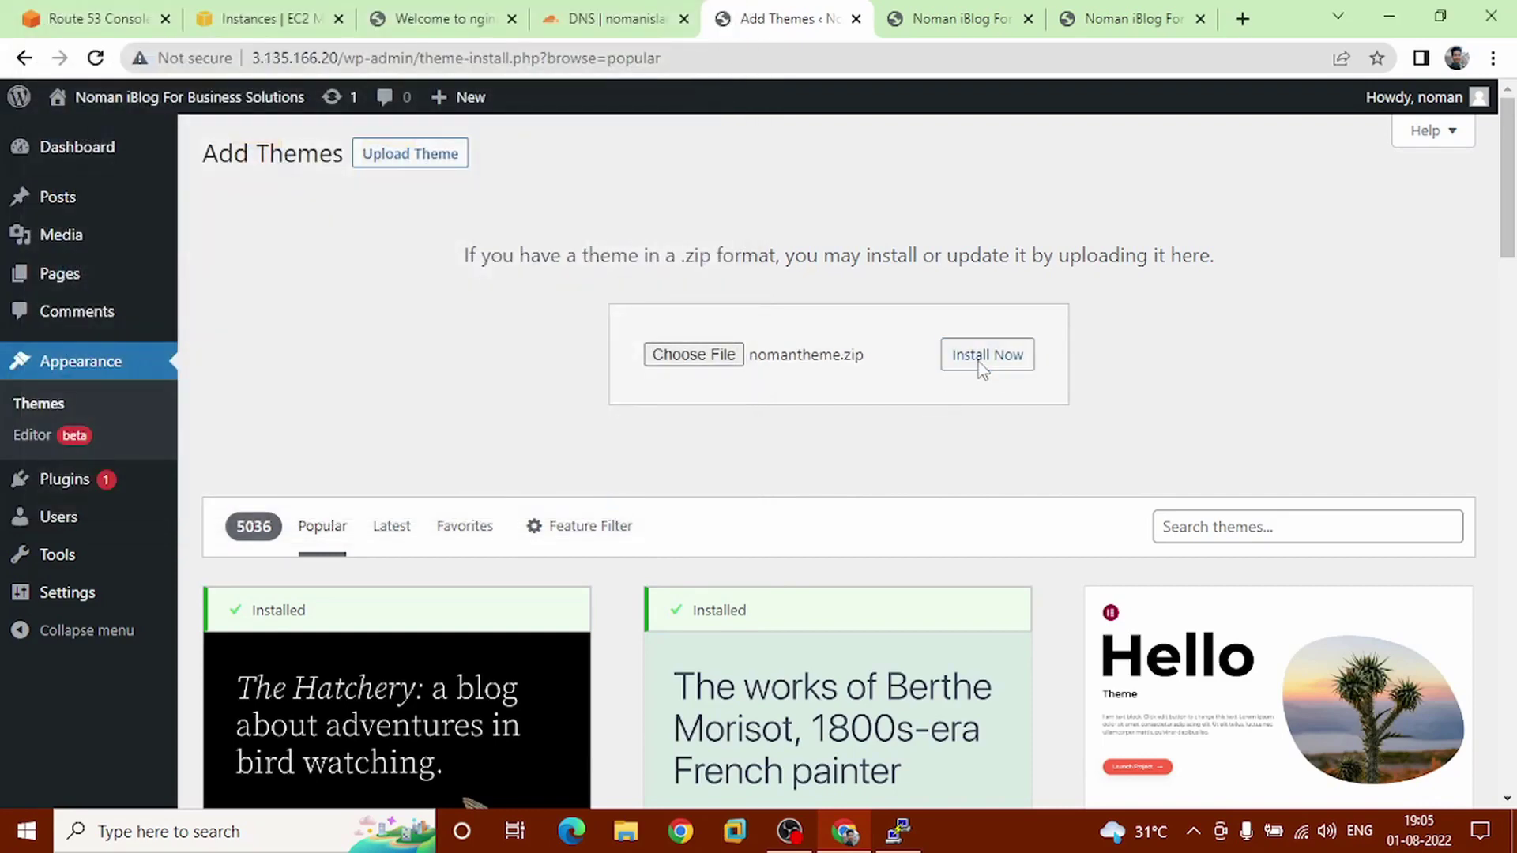
{"action": "left_click", "coordinate": [980, 362]}
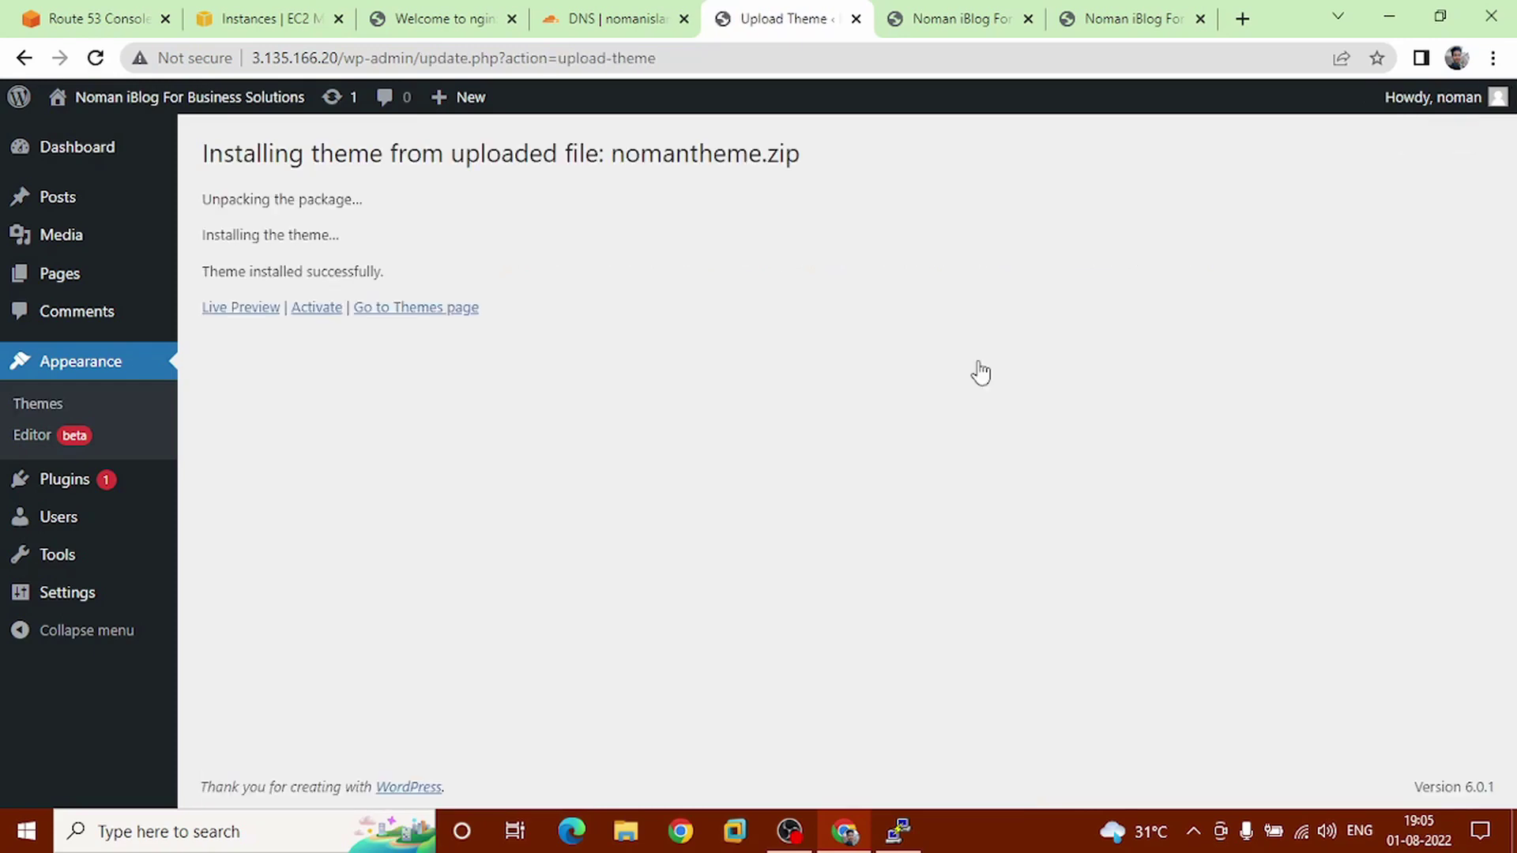
Activate Noman Premium Theme and view its details, highlighting the author and version 1.0.0.
{"action": "left_click", "coordinate": [315, 316]}
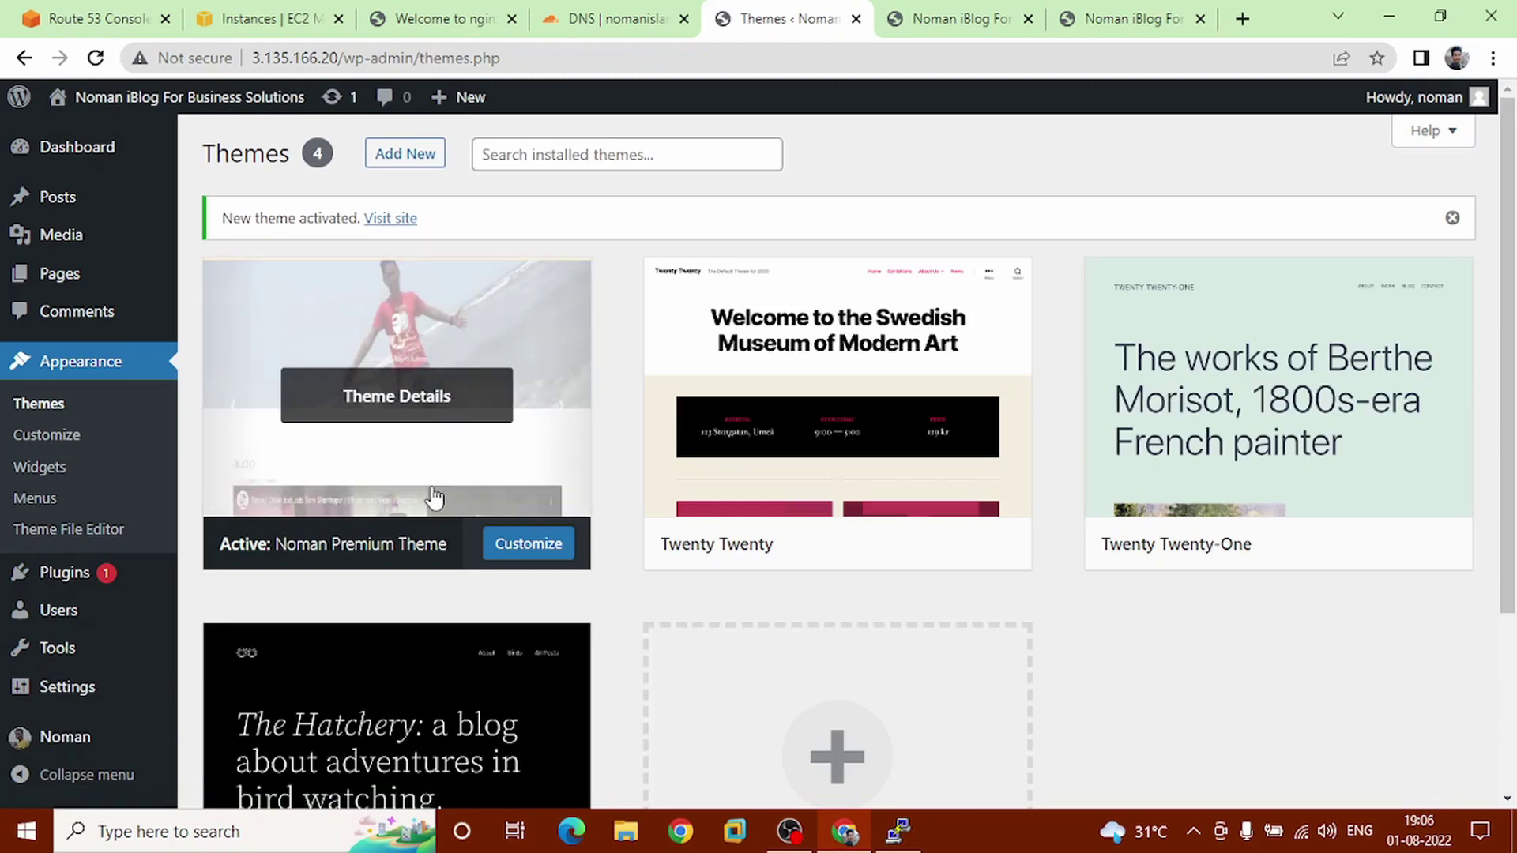
{"action": "left_click", "coordinate": [422, 414]}
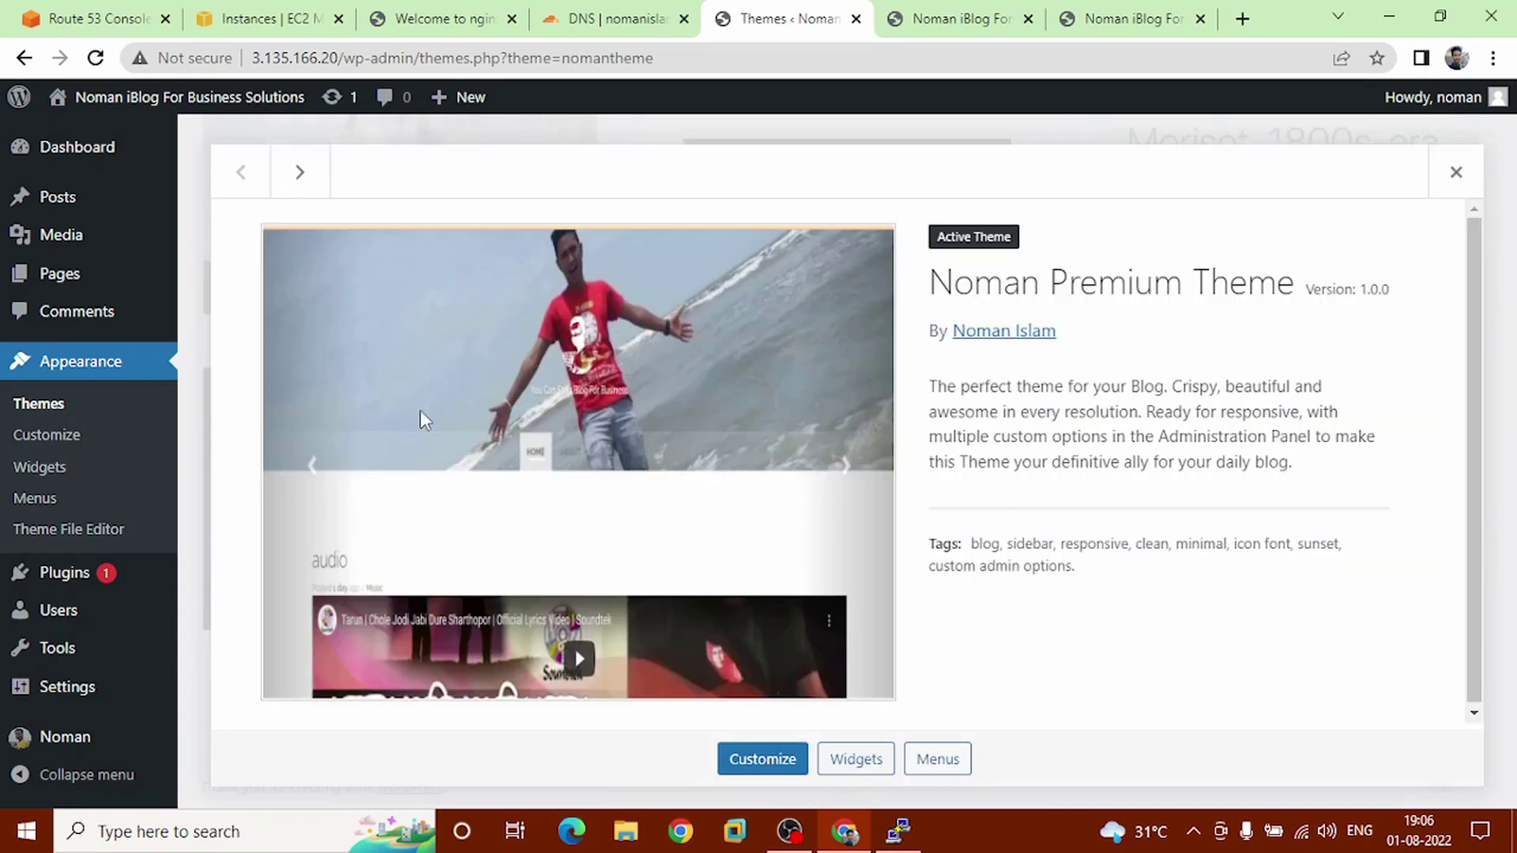
{"action": "left_click_drag", "start_coordinate": [1063, 331], "coordinate": [962, 320]}
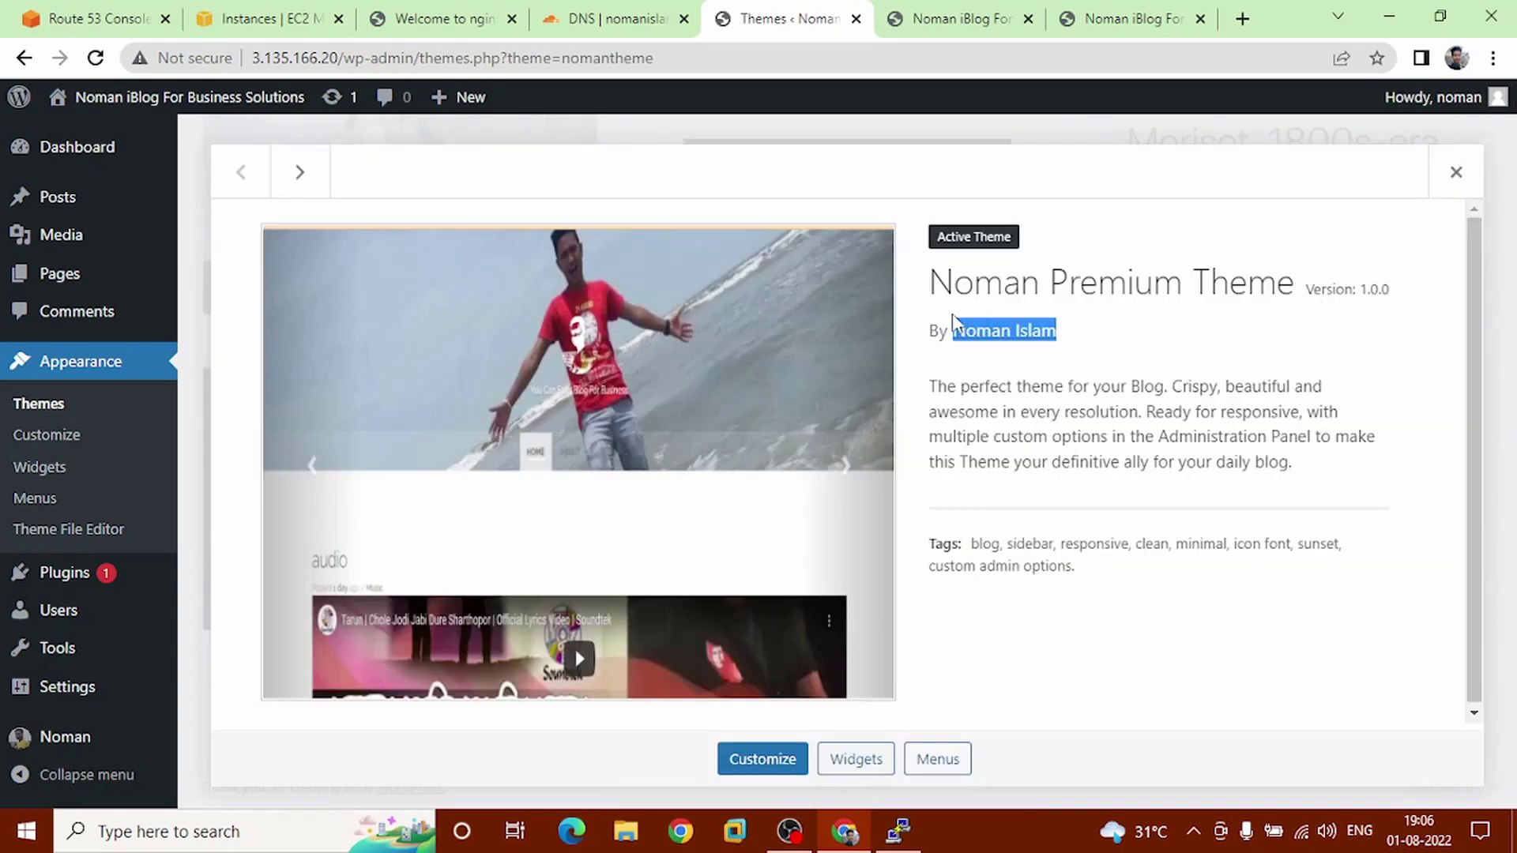
{"action": "left_click_drag", "start_coordinate": [1422, 293], "coordinate": [1331, 292]}
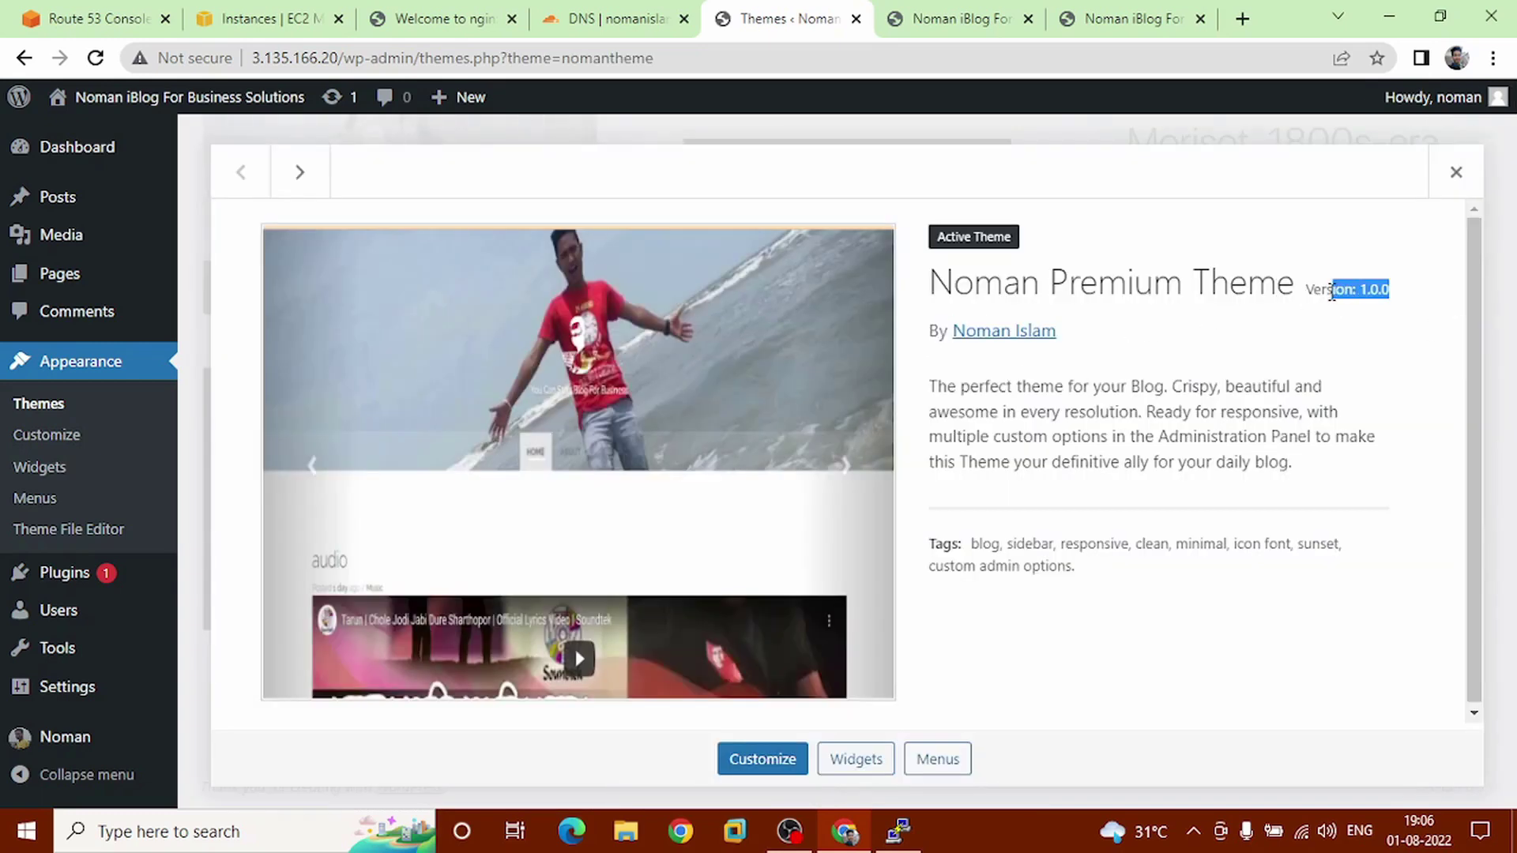
{"action": "scroll", "coordinate": [949, 537], "scroll_direction": "down", "scroll_amount": 1}
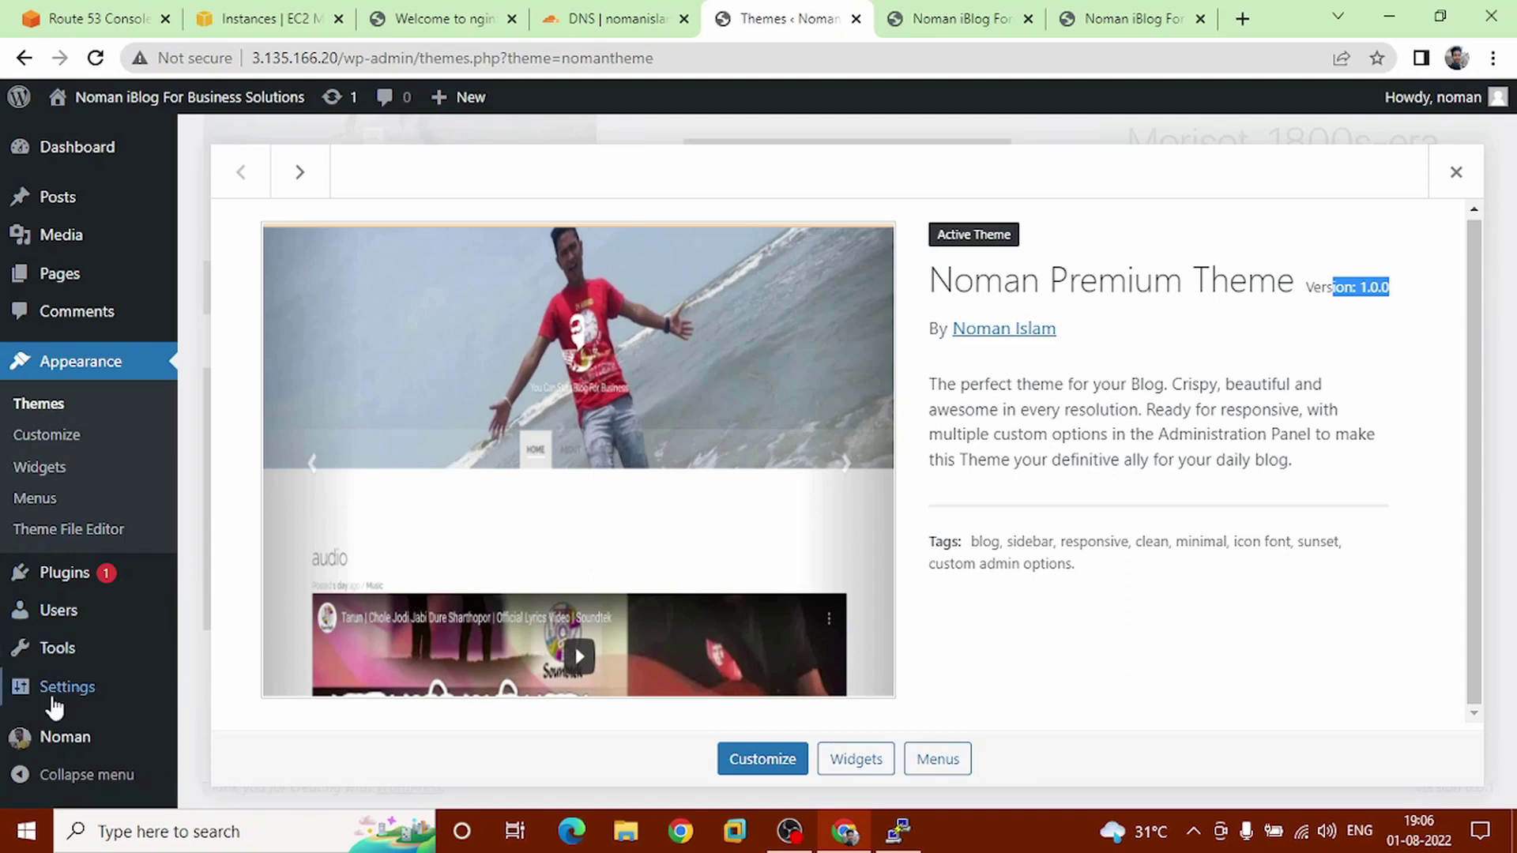
View the Noman Sidebar Options page with its empty profile fields, then return to the Dashboard.
{"action": "left_click", "coordinate": [66, 746]}
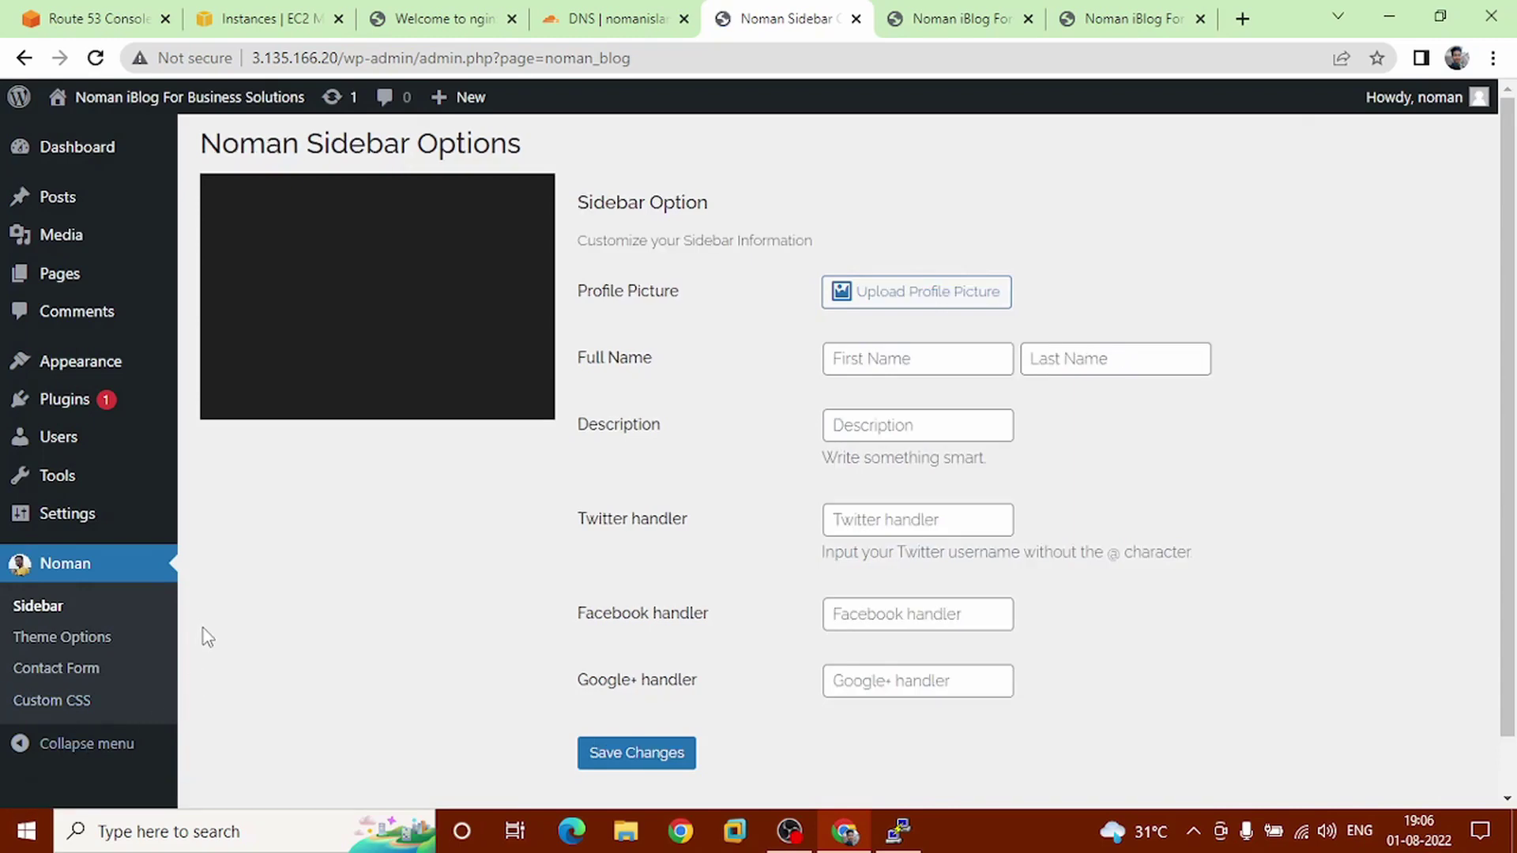
{"action": "left_click", "coordinate": [67, 162]}
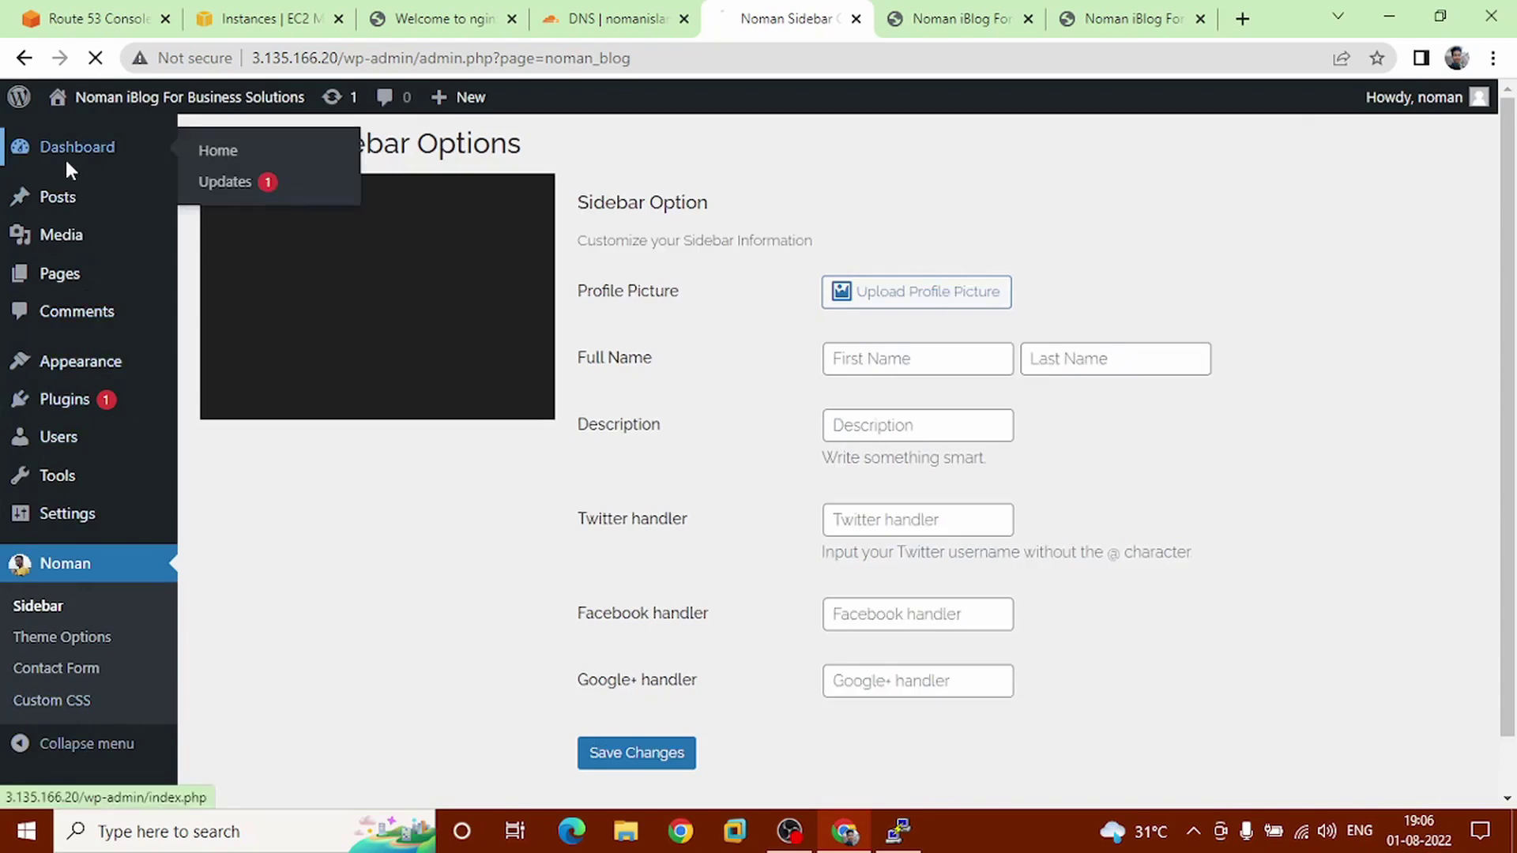